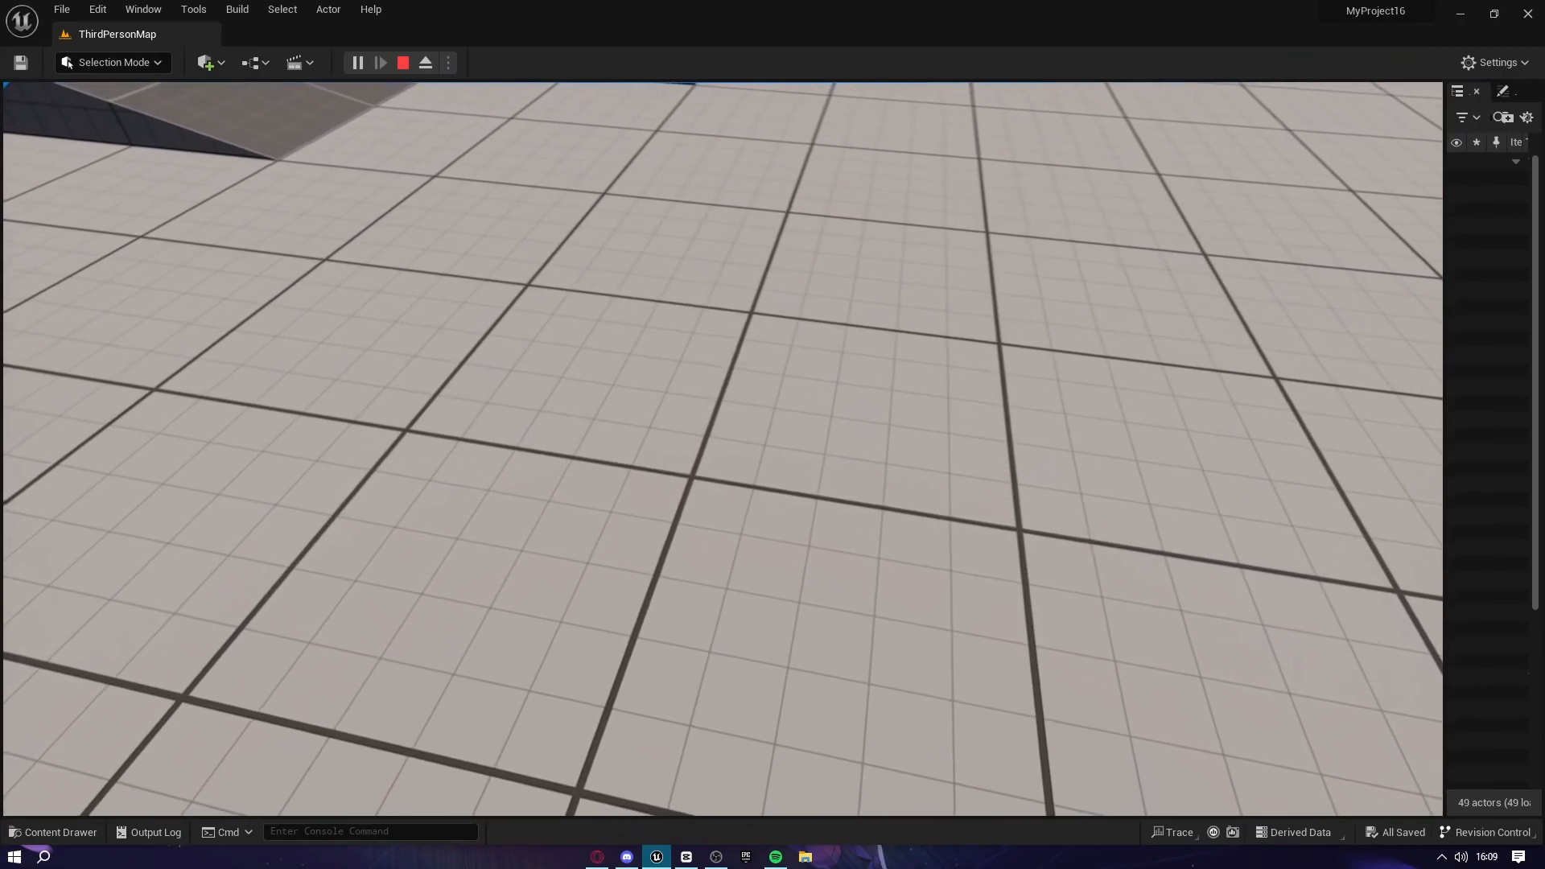
Stop the play session and open the BP_ThirdPersonCharacter blueprint from the ThirdPerson/Blueprints folder
key(Escape)
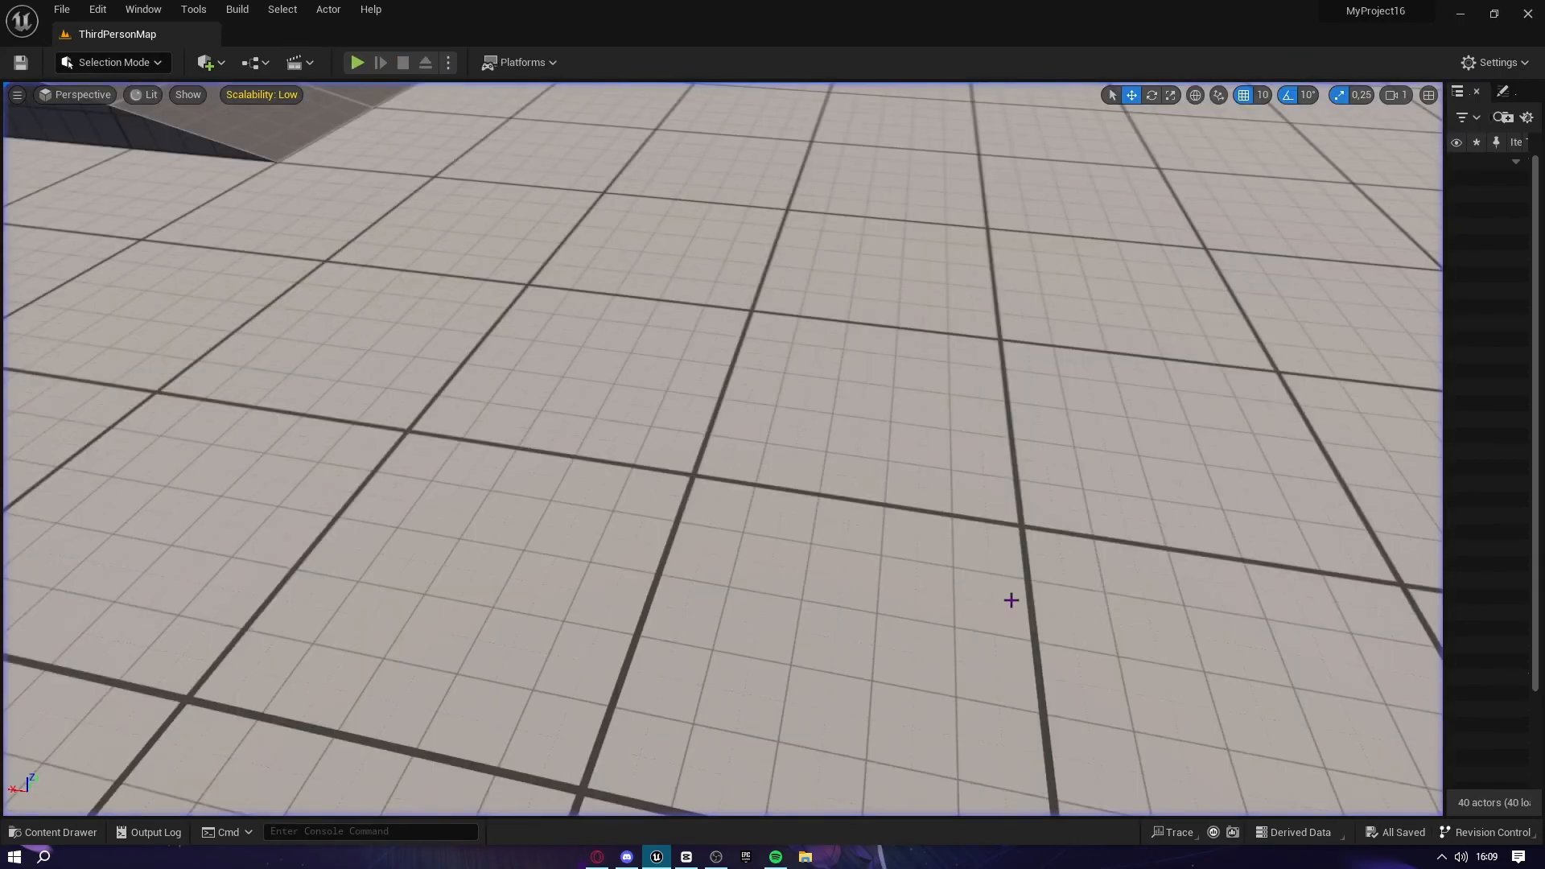
click(81, 836)
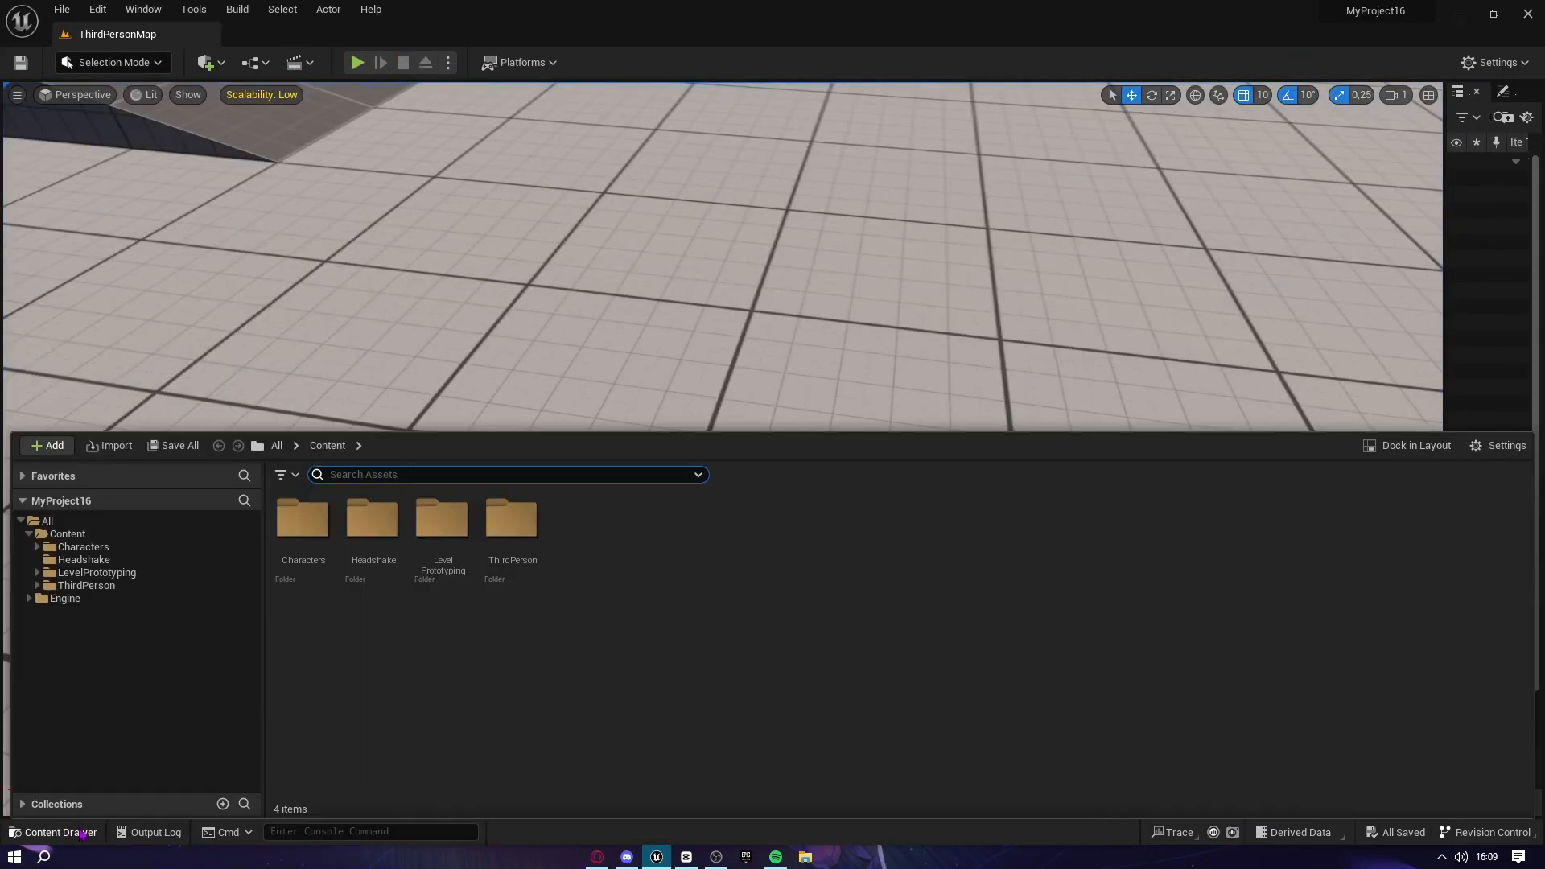
click(81, 586)
double_click(303, 523)
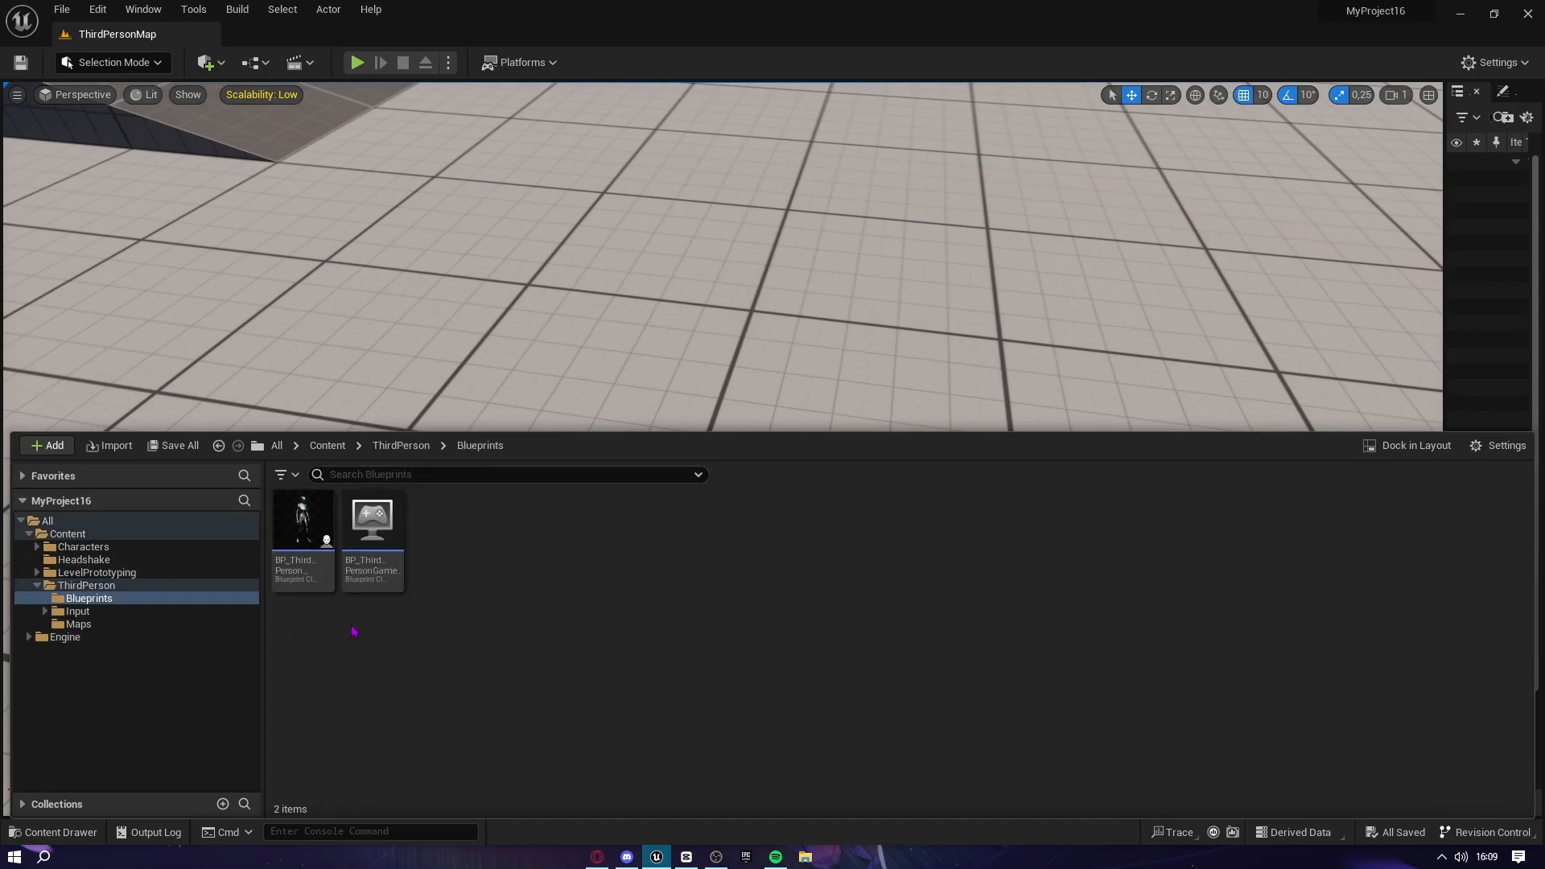
double_click(299, 566)
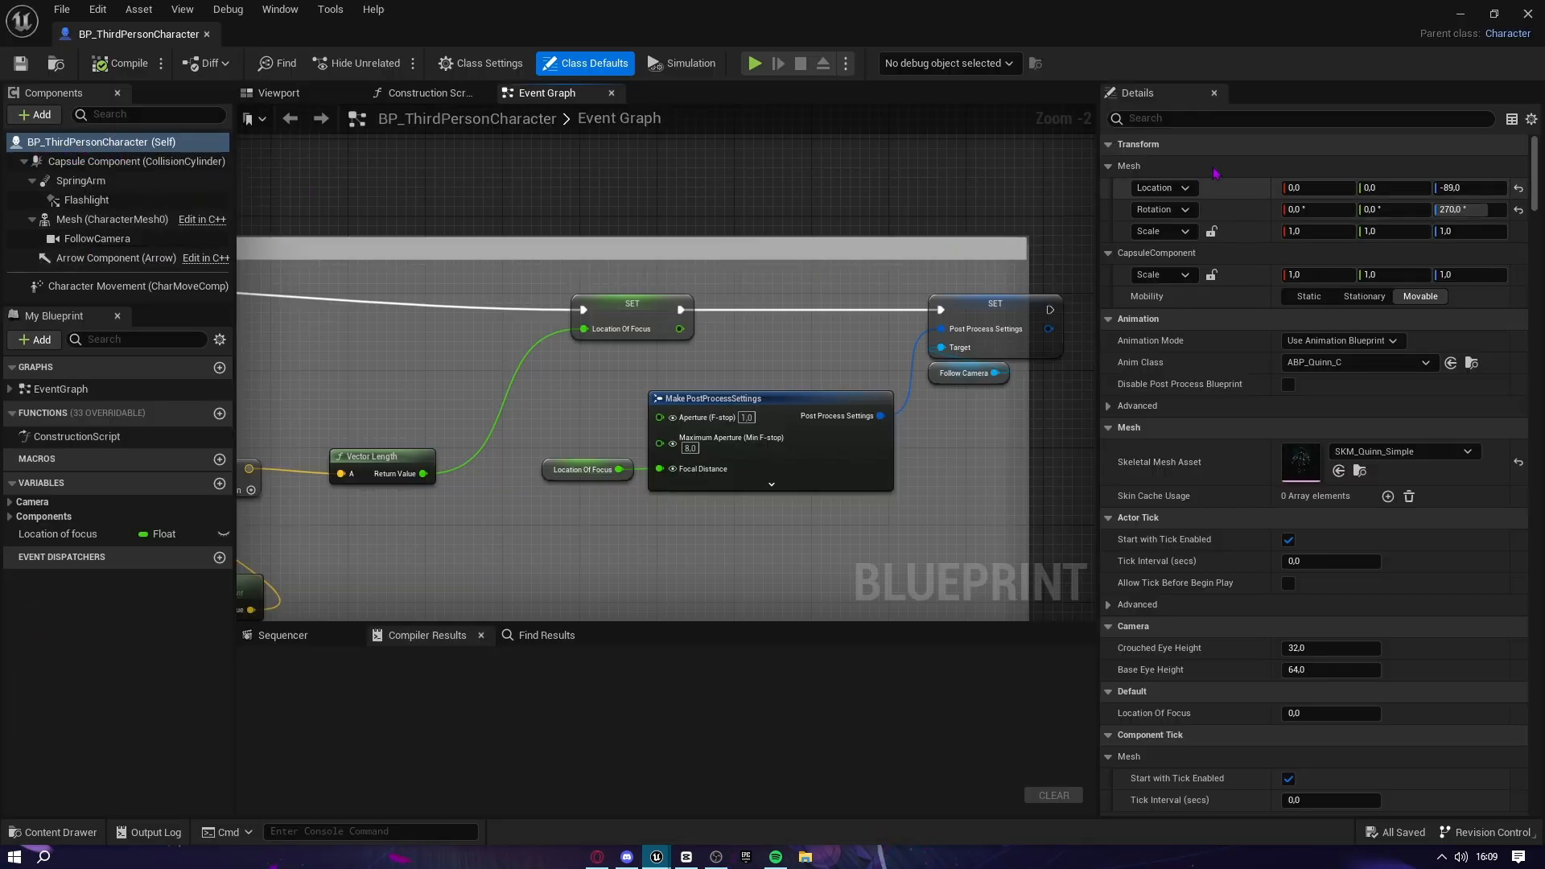
Filter the character's properties by "visi" and turn off Visible for the Mesh
click(1232, 117)
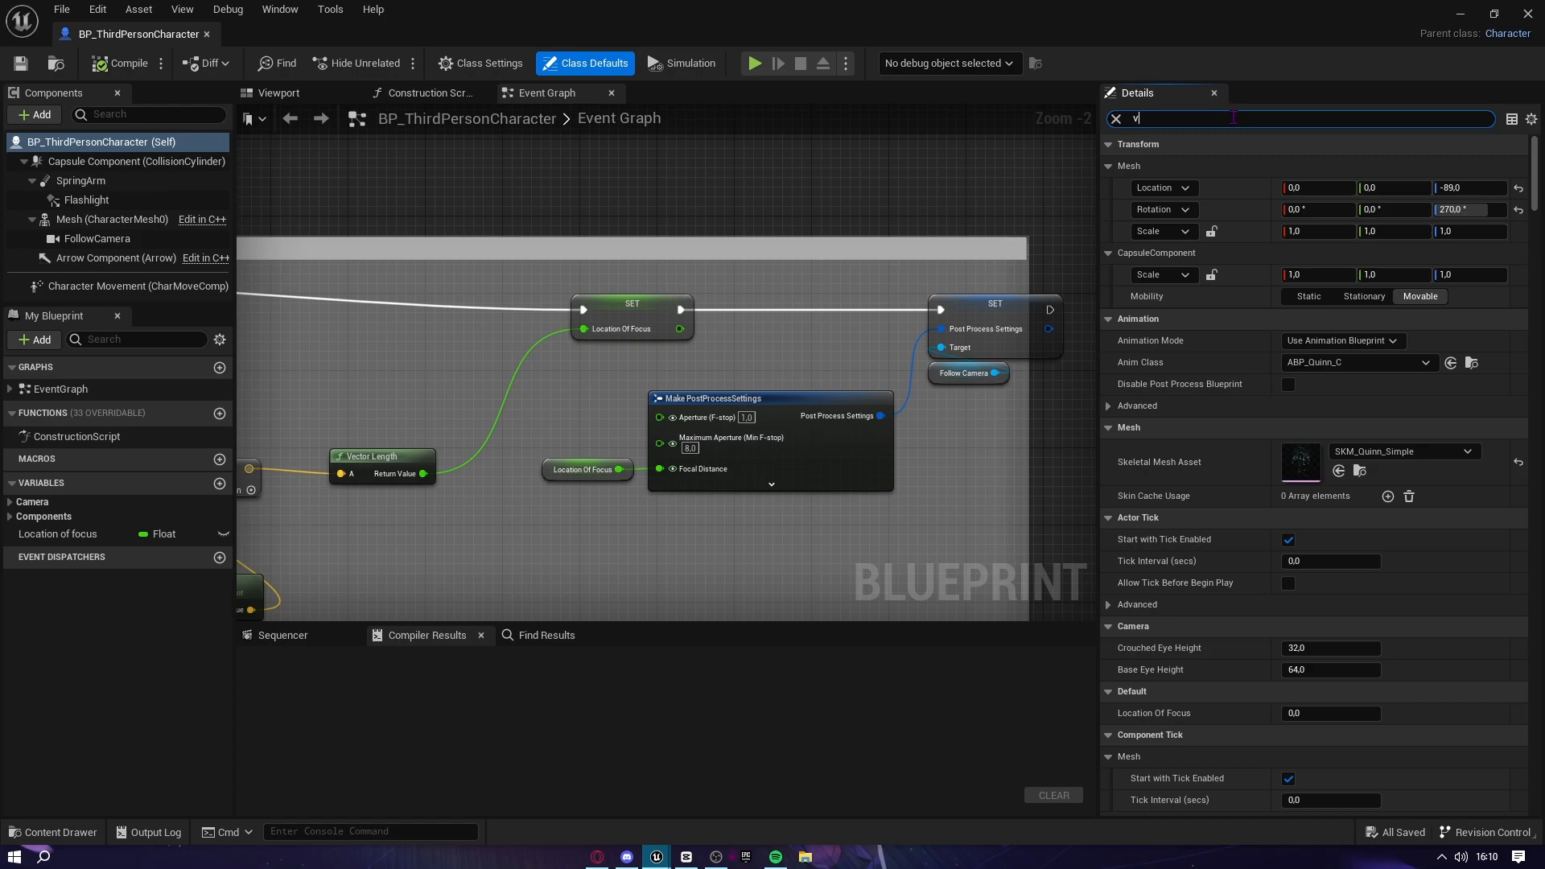
text(visi)
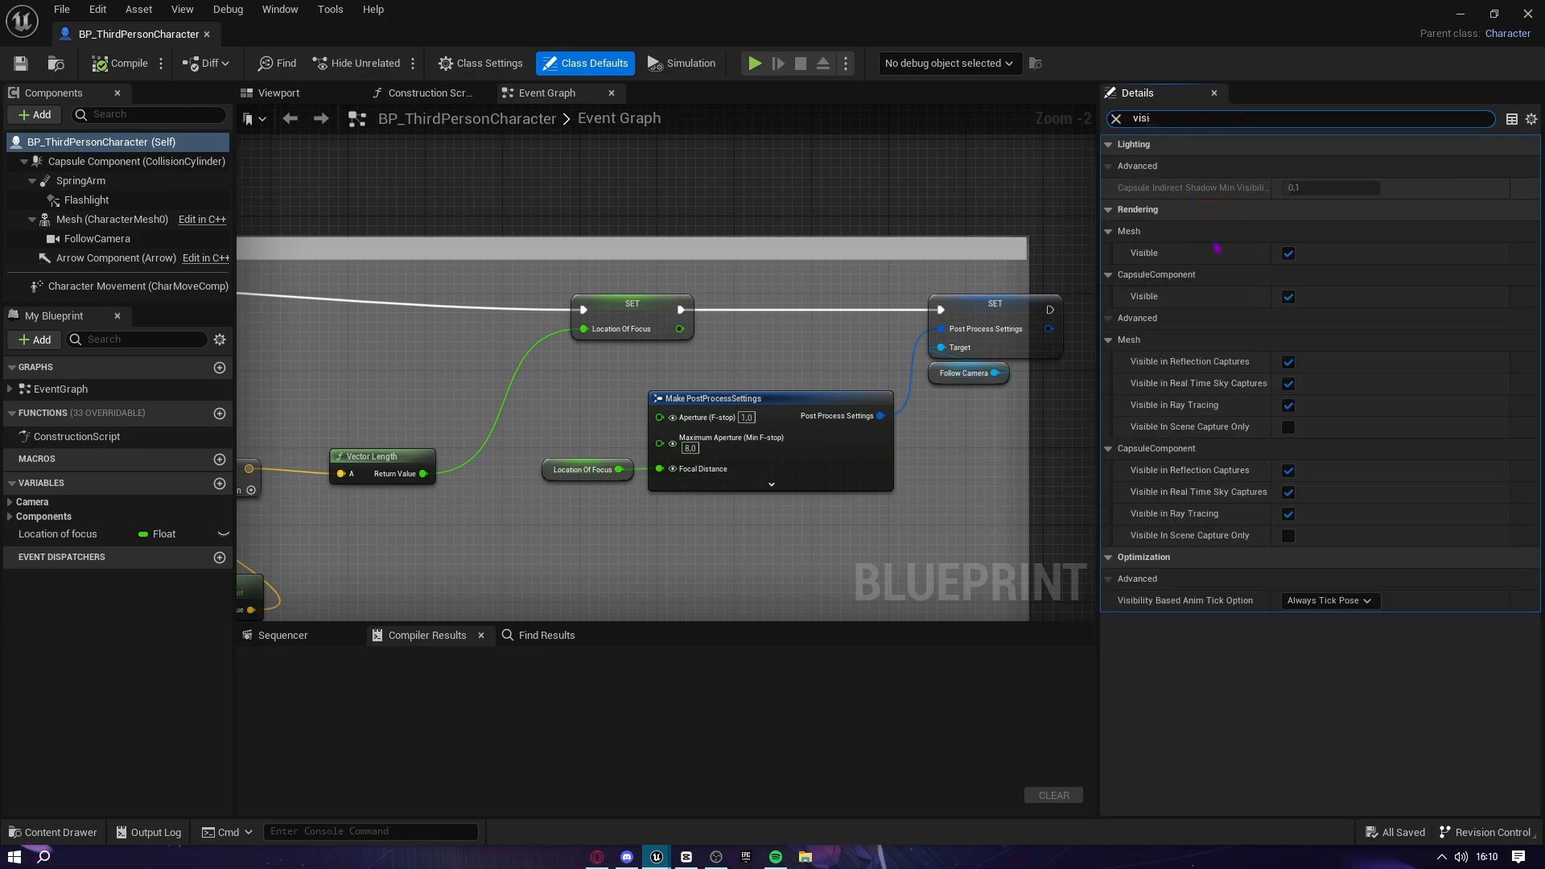
click(1287, 255)
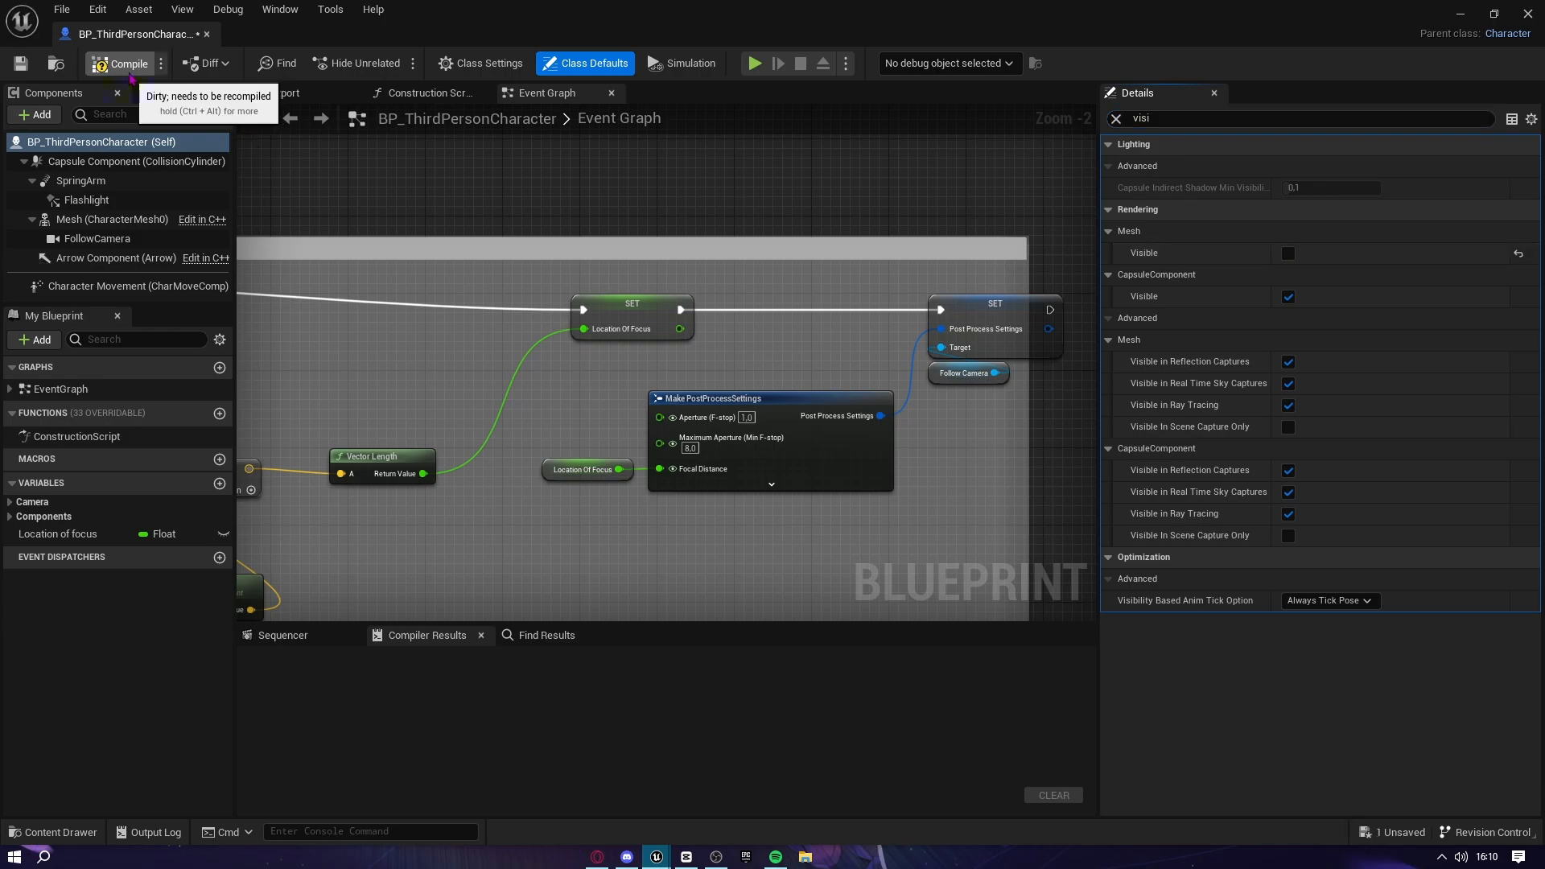
Compile and save the character blueprint, and play-test the level
click(120, 63)
click(20, 63)
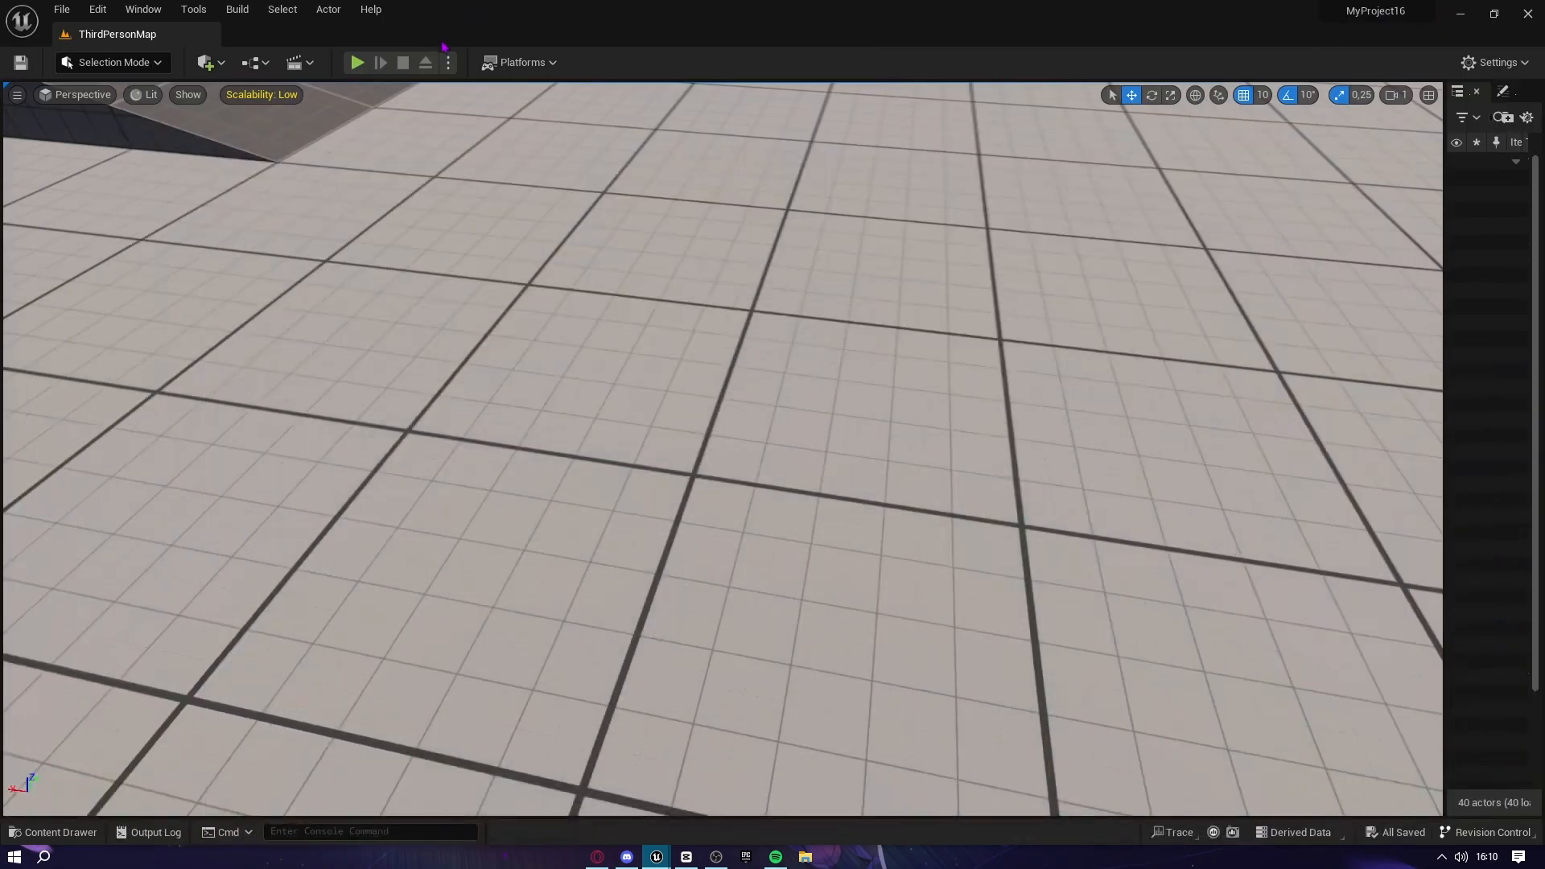
click(357, 62)
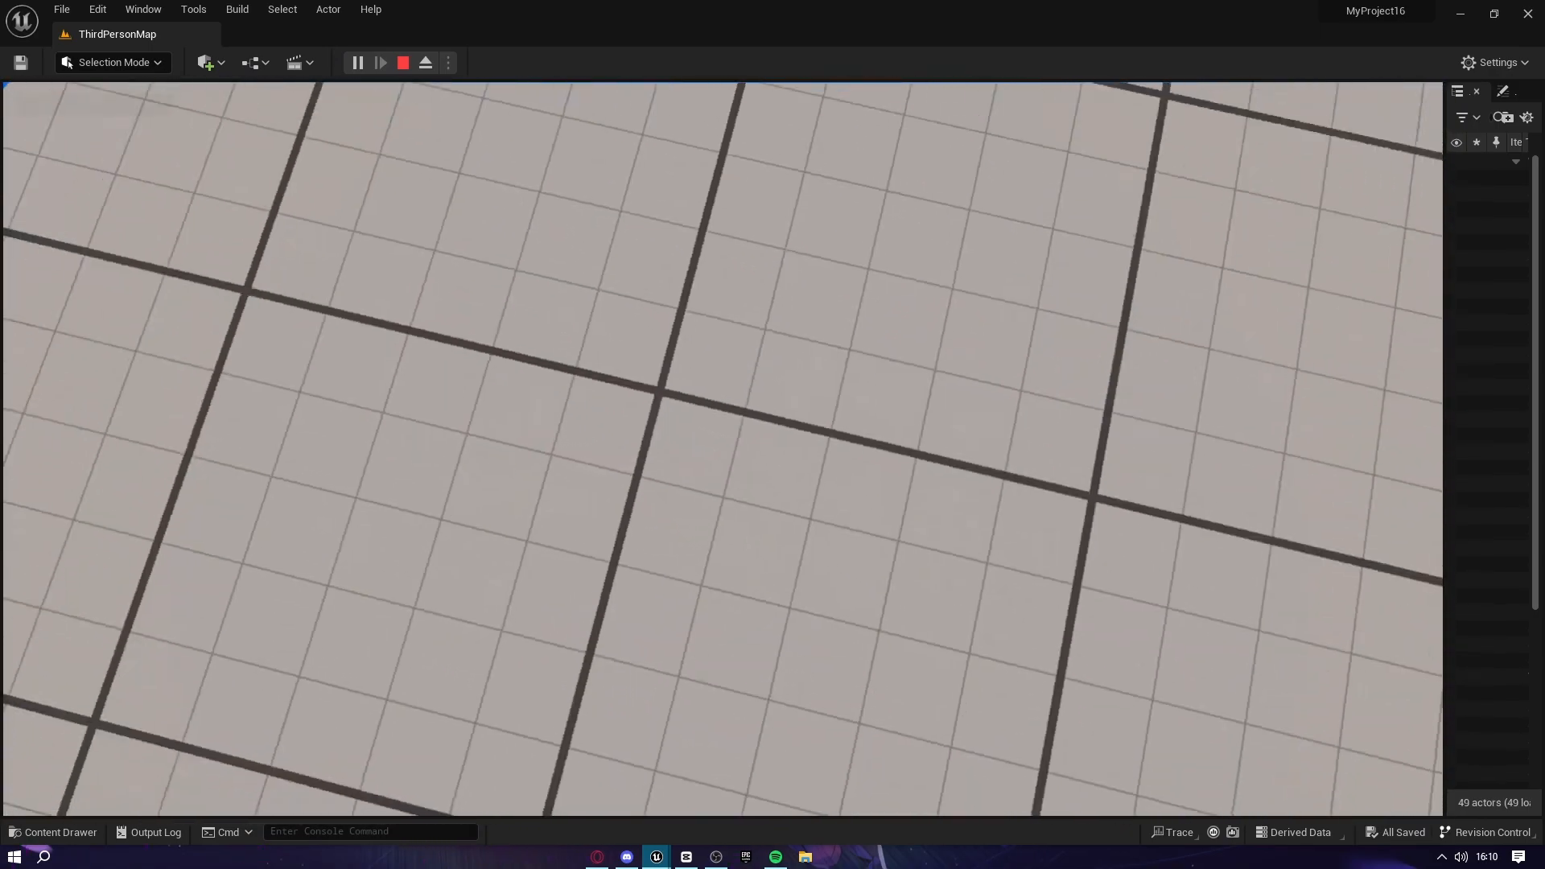
key(Escape)
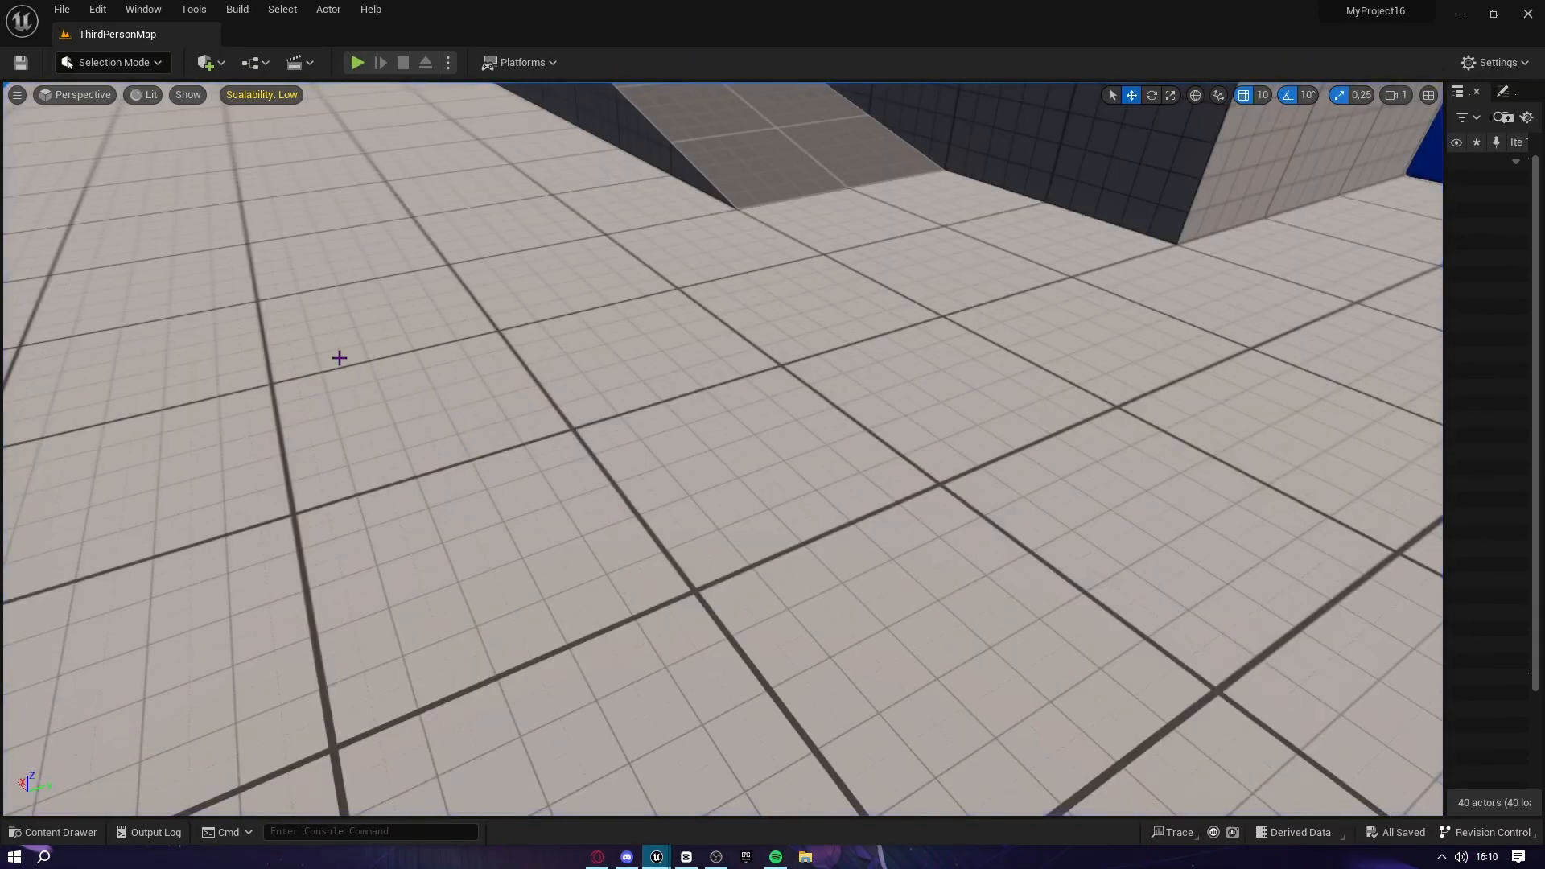
Open Quixel Bridge and browse the MetaHuman presets
click(144, 9)
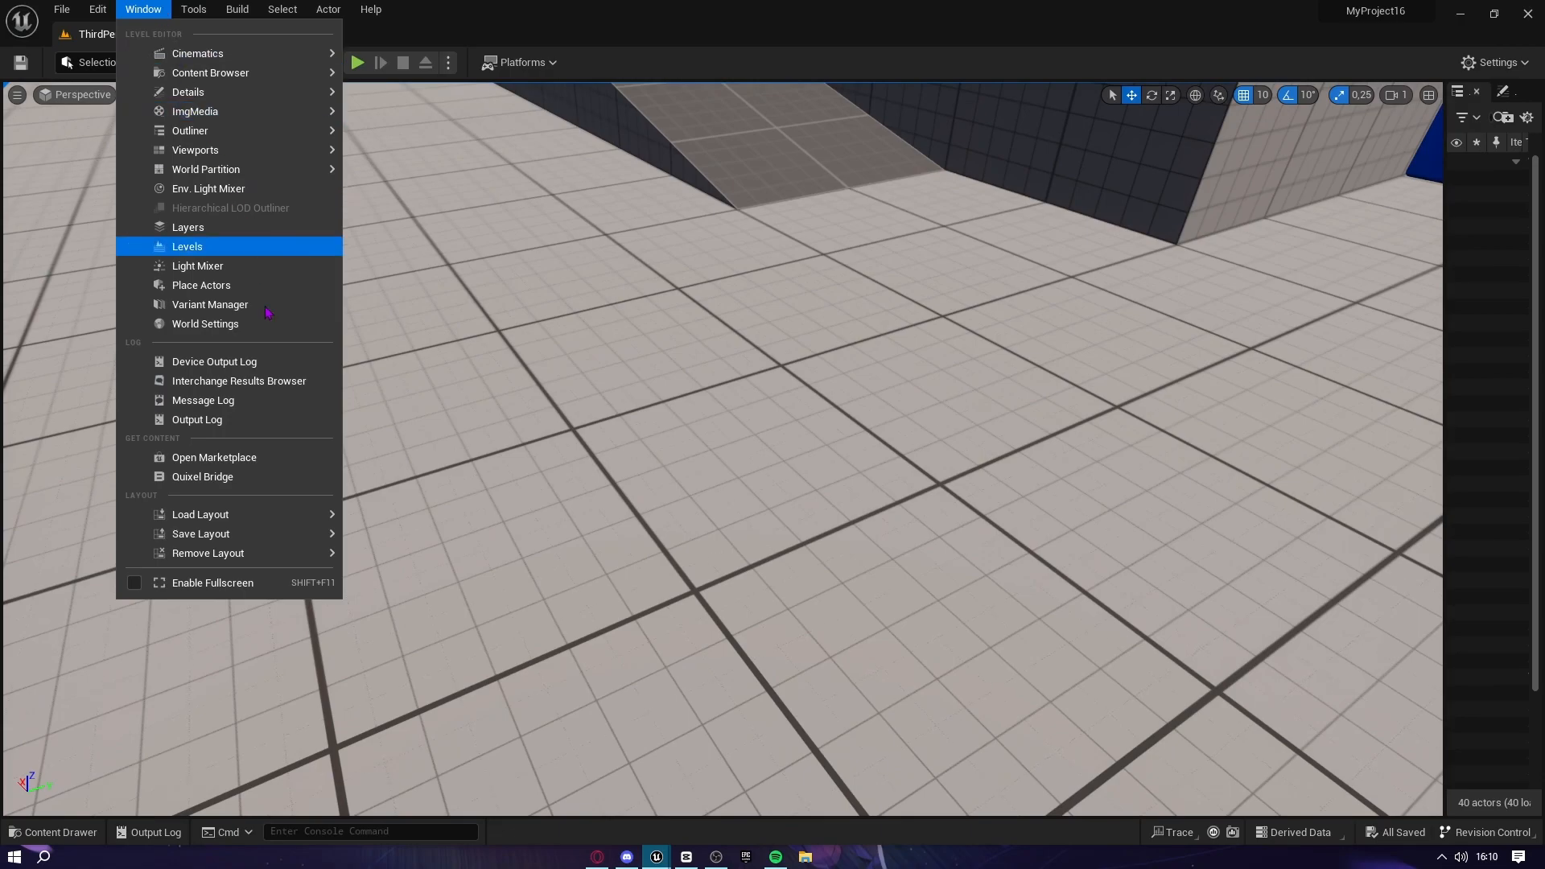
click(183, 486)
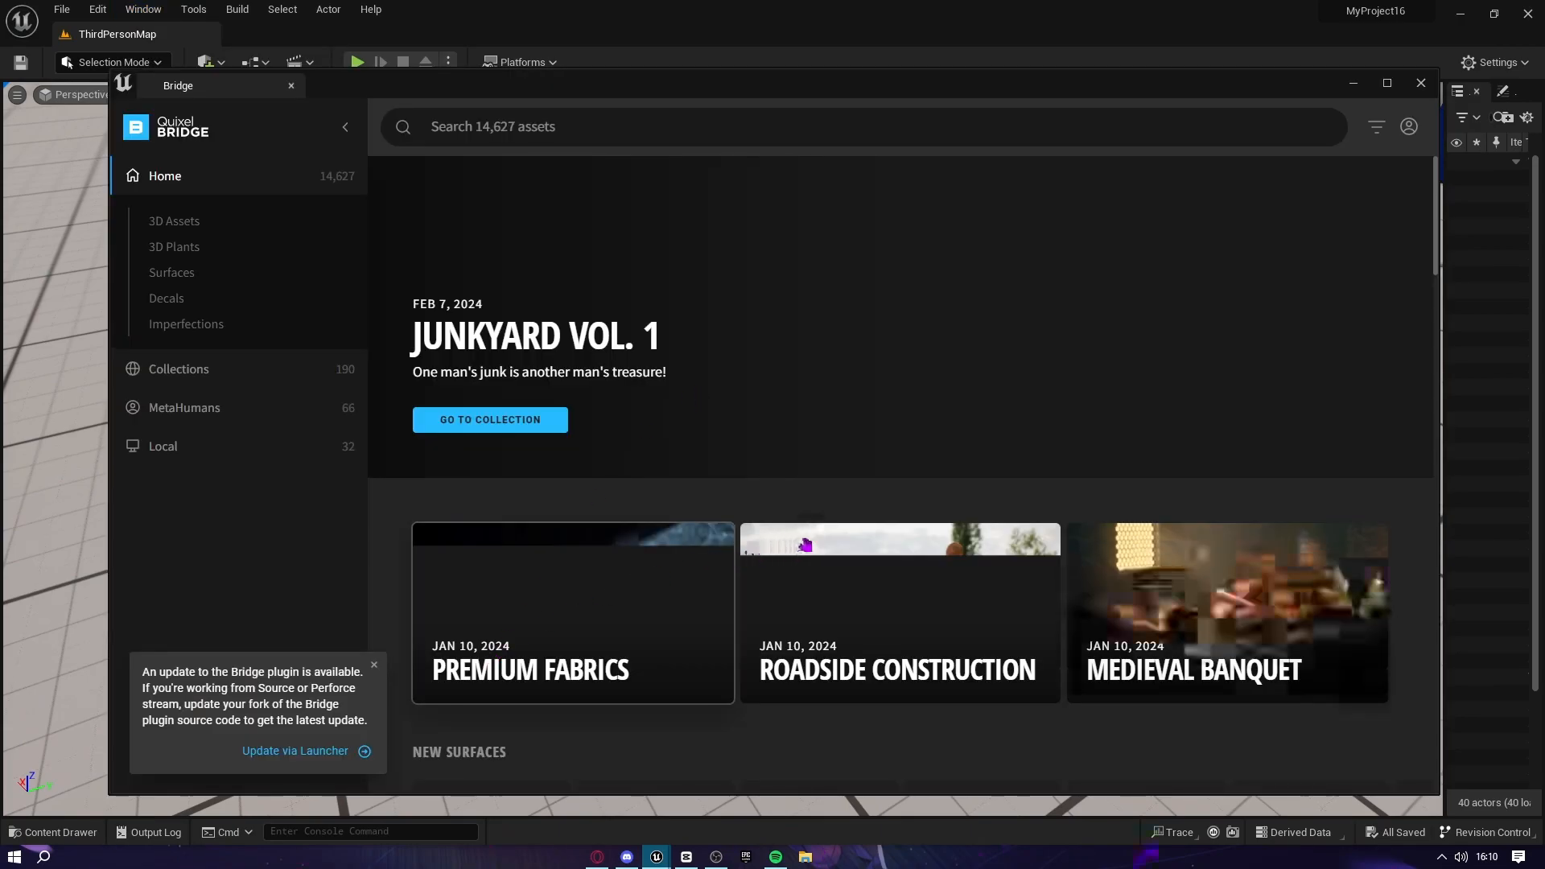
click(184, 407)
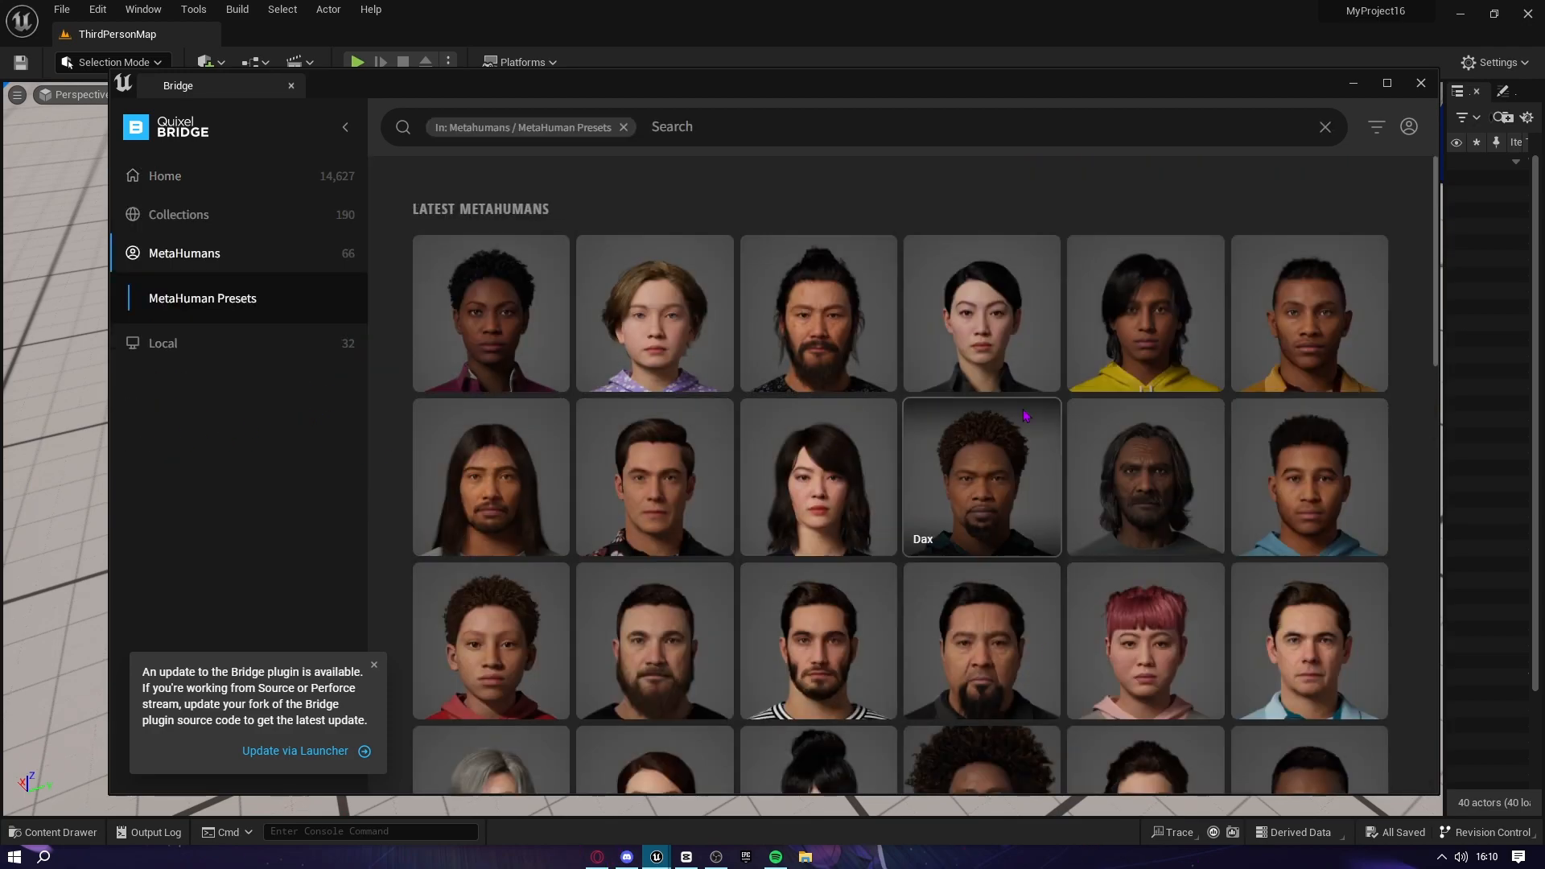
scroll(1271, 531, down, 4)
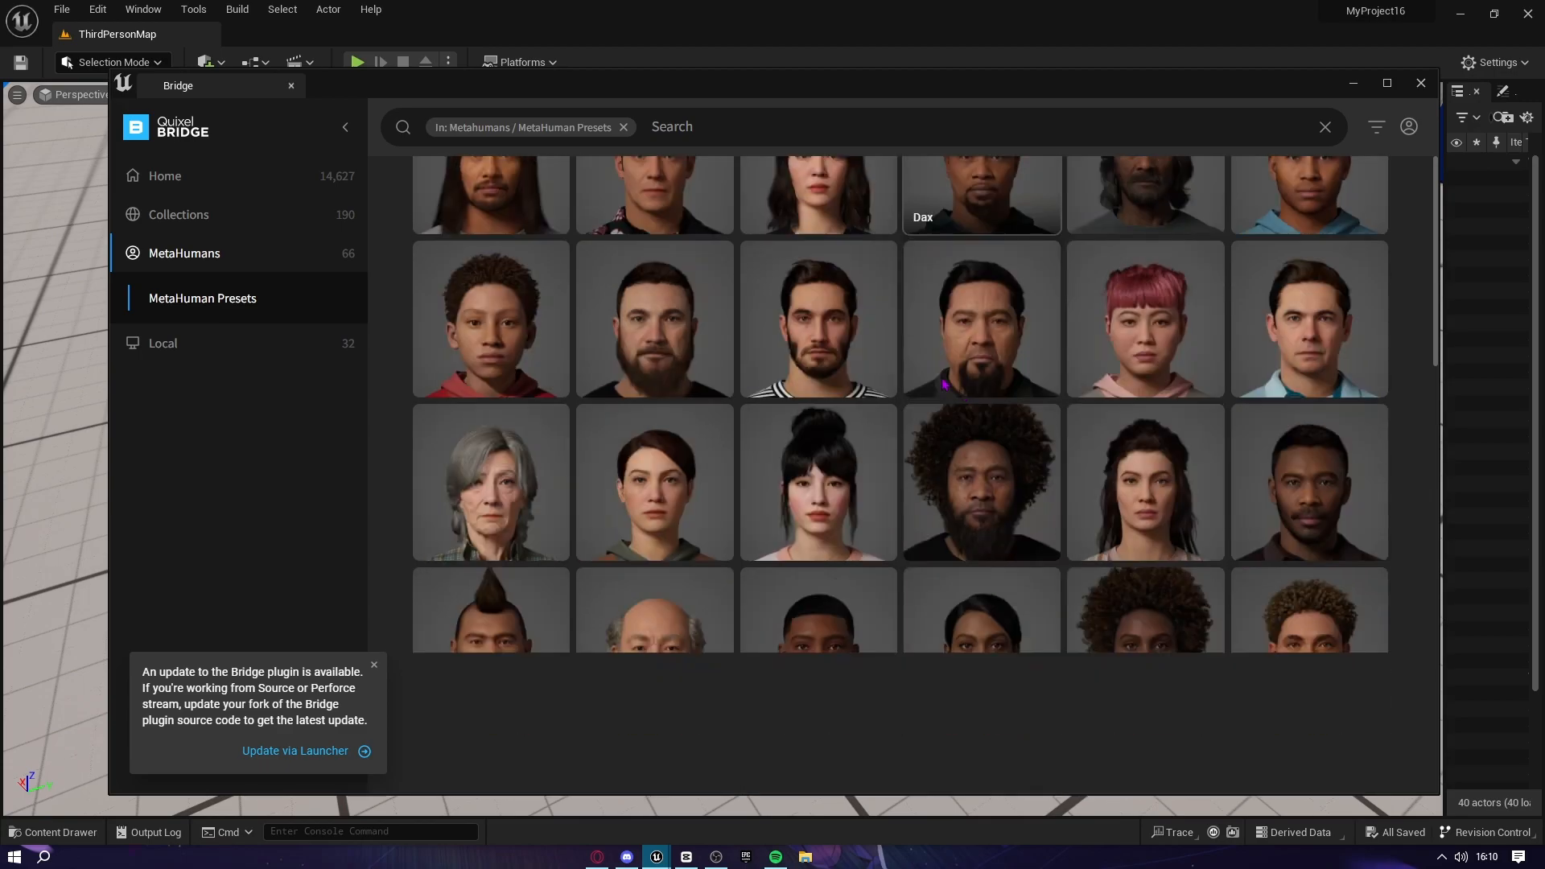
scroll(936, 457, down, 4)
scroll(830, 599, down, 5)
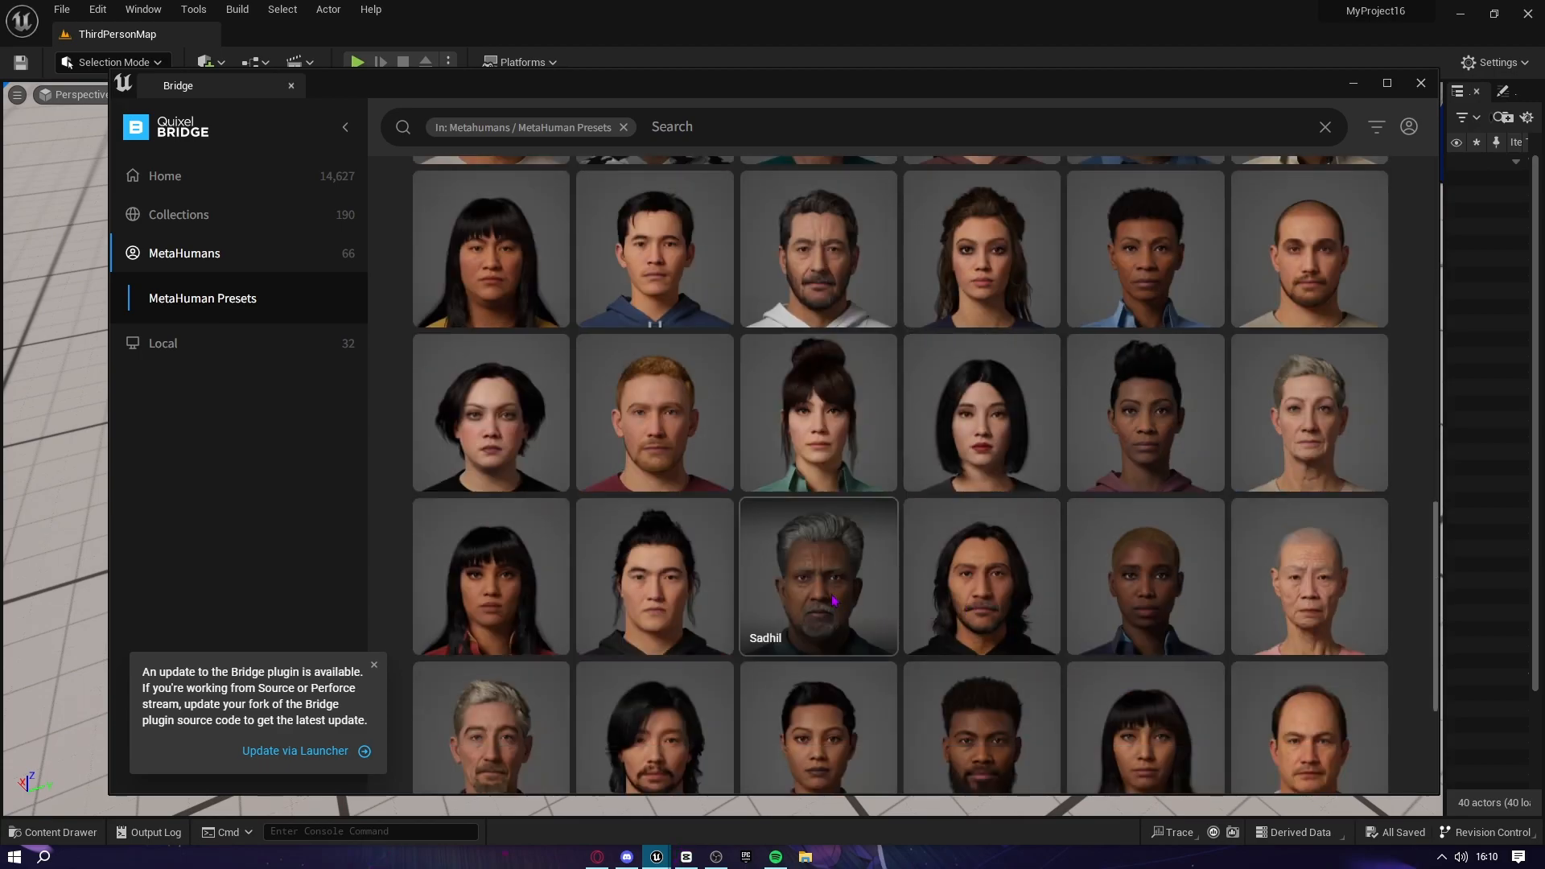
scroll(668, 523, up, 12)
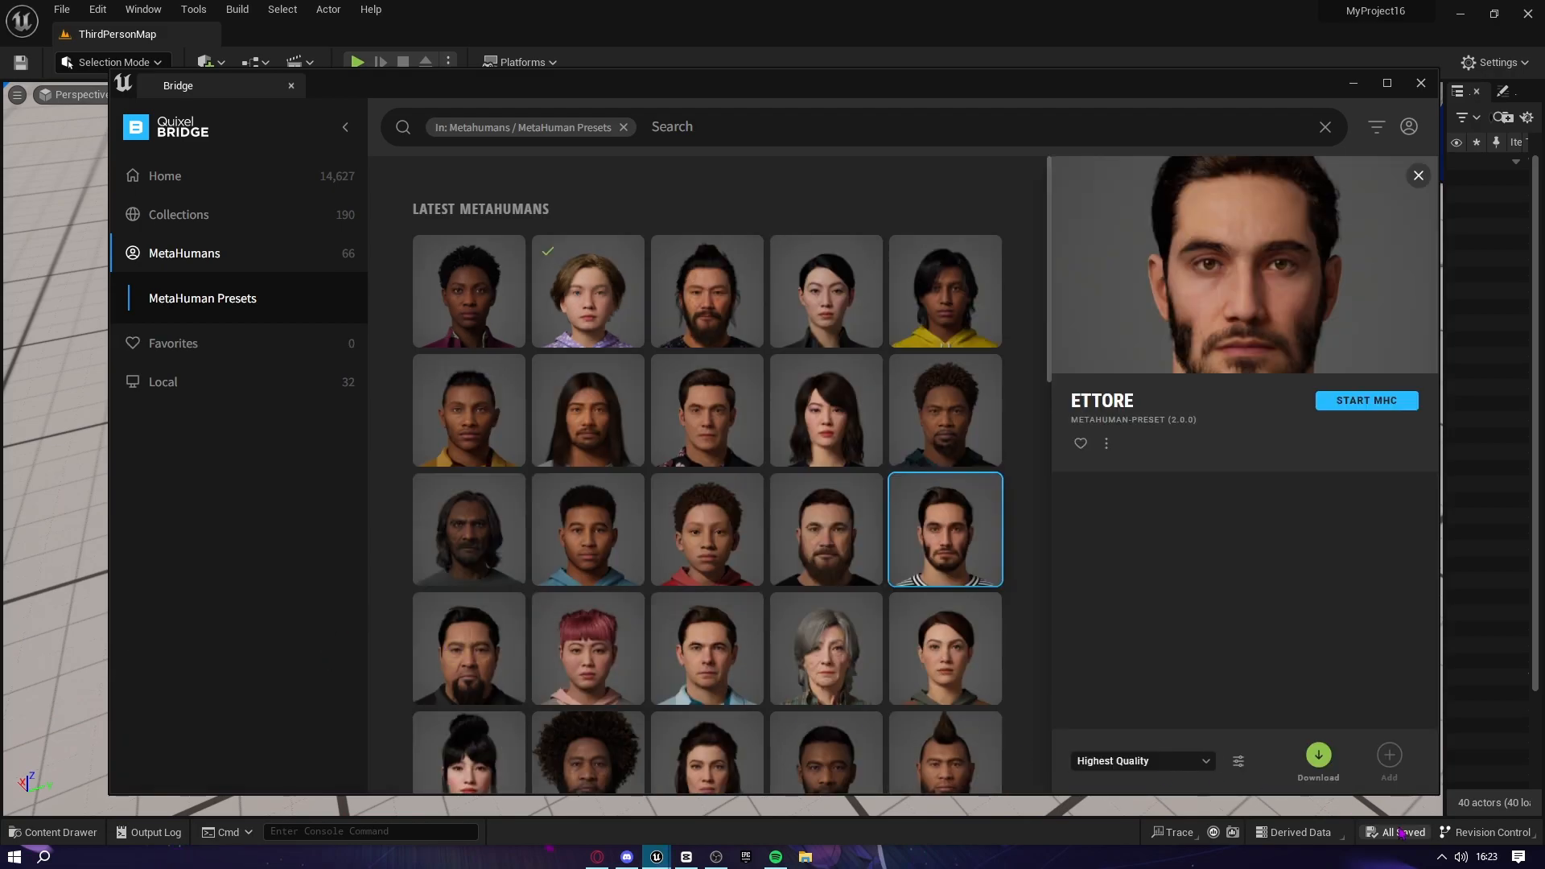
Download the Ettore MetaHuman preset at Highest Quality
click(1137, 760)
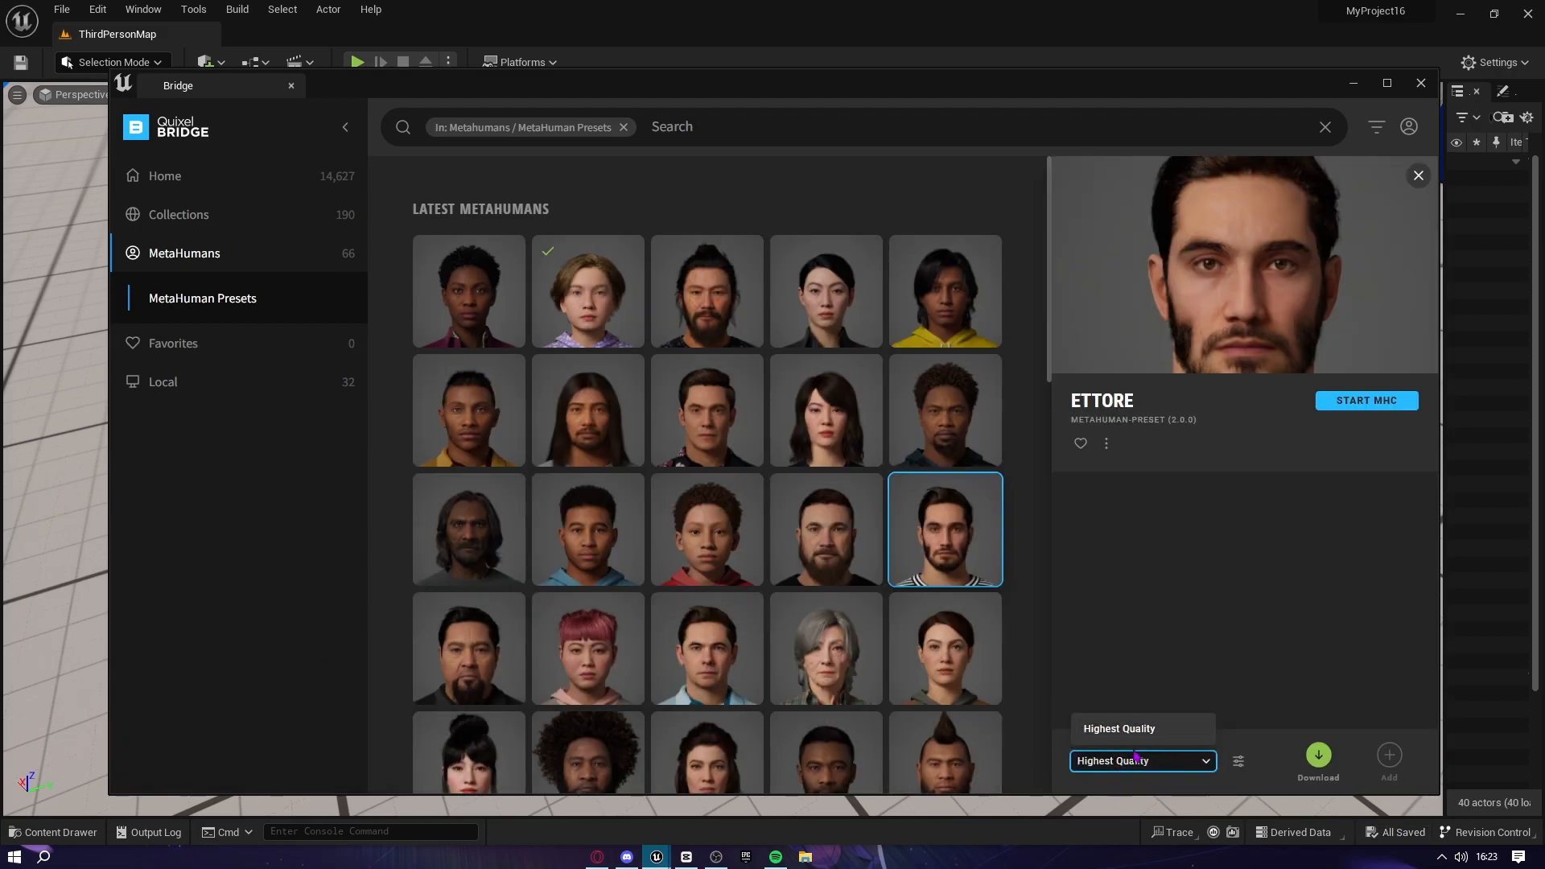
click(1174, 733)
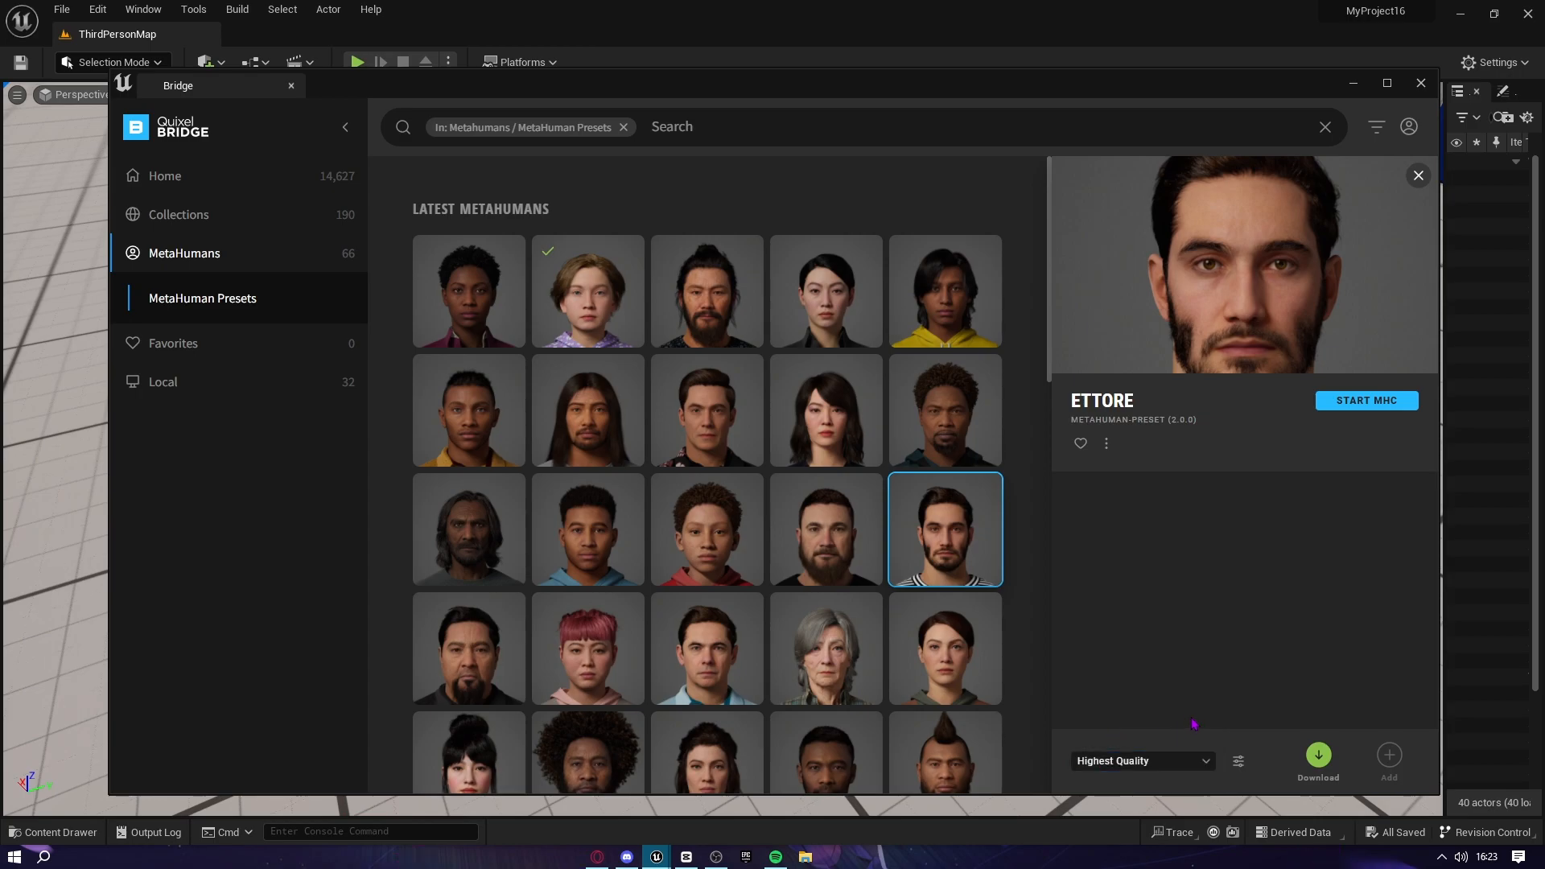
click(1318, 755)
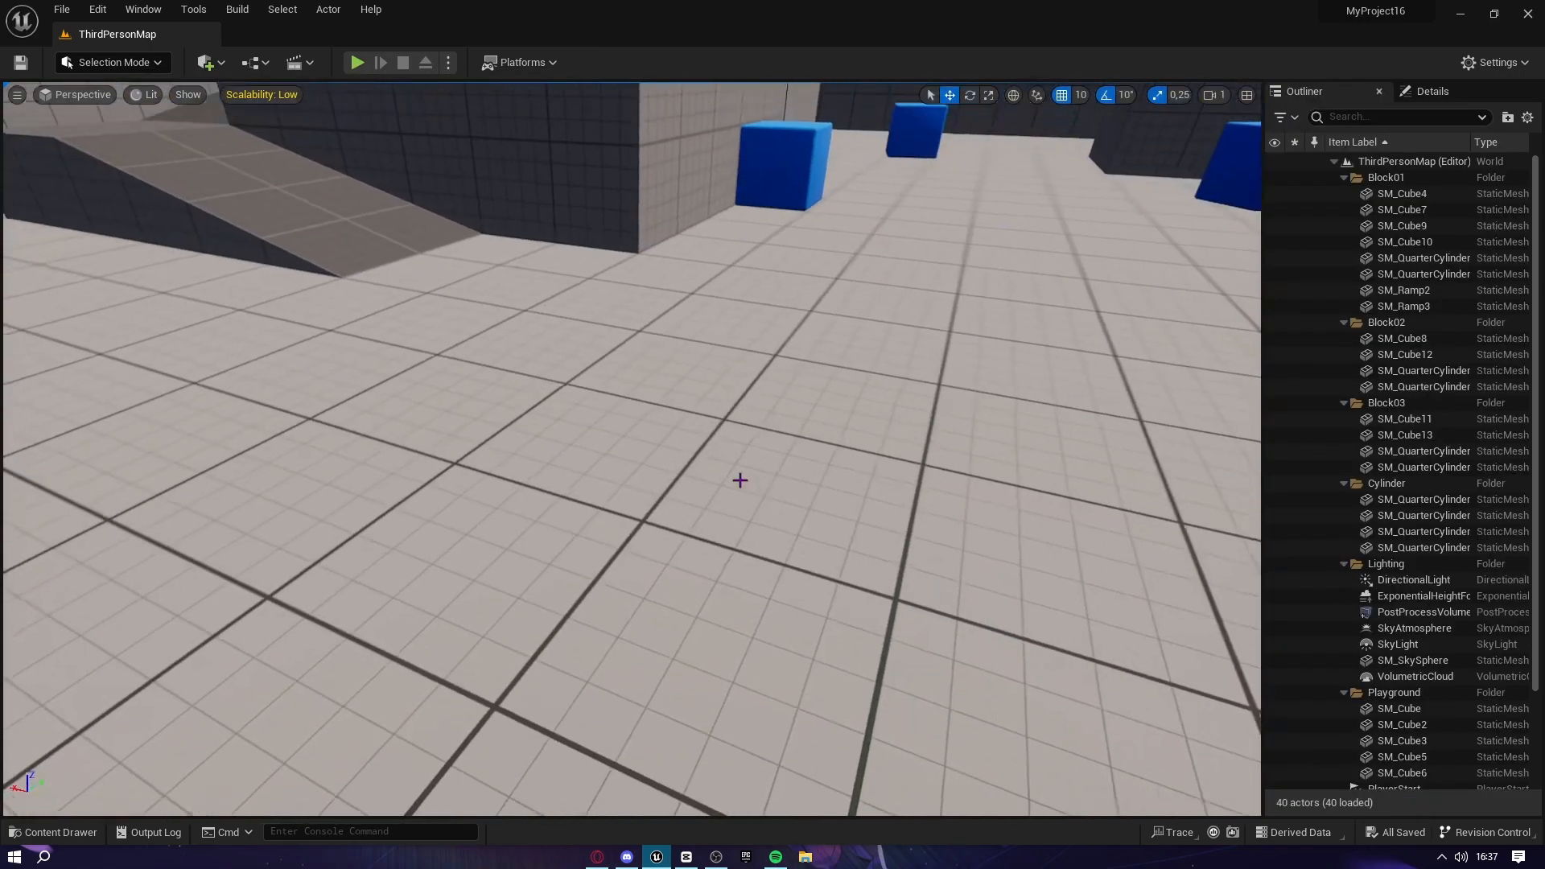
click(53, 832)
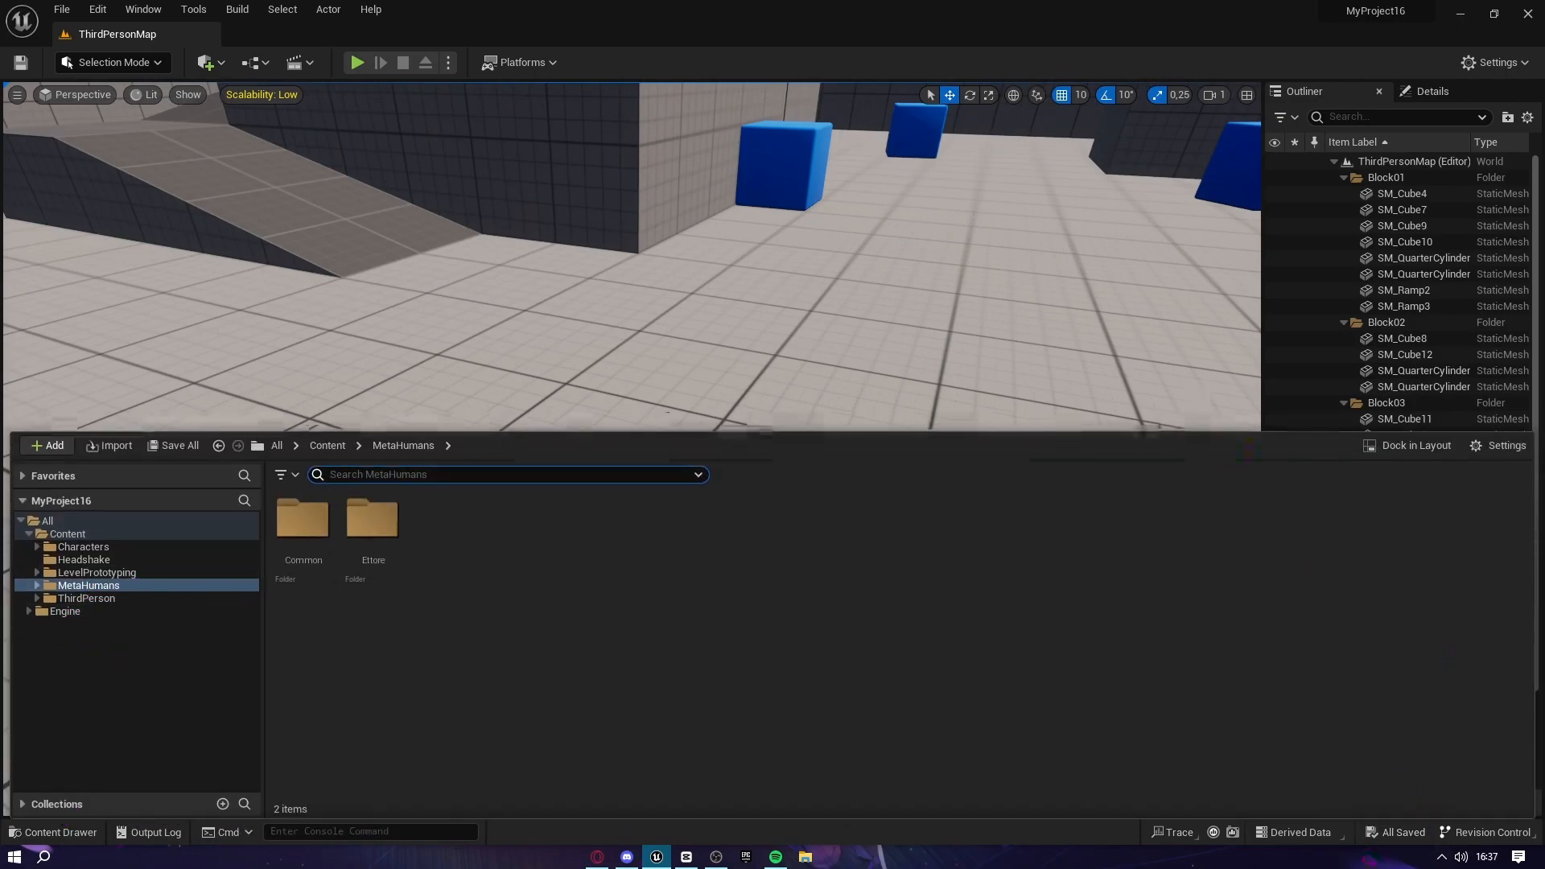
click(15, 830)
scroll(1337, 630, down, 3)
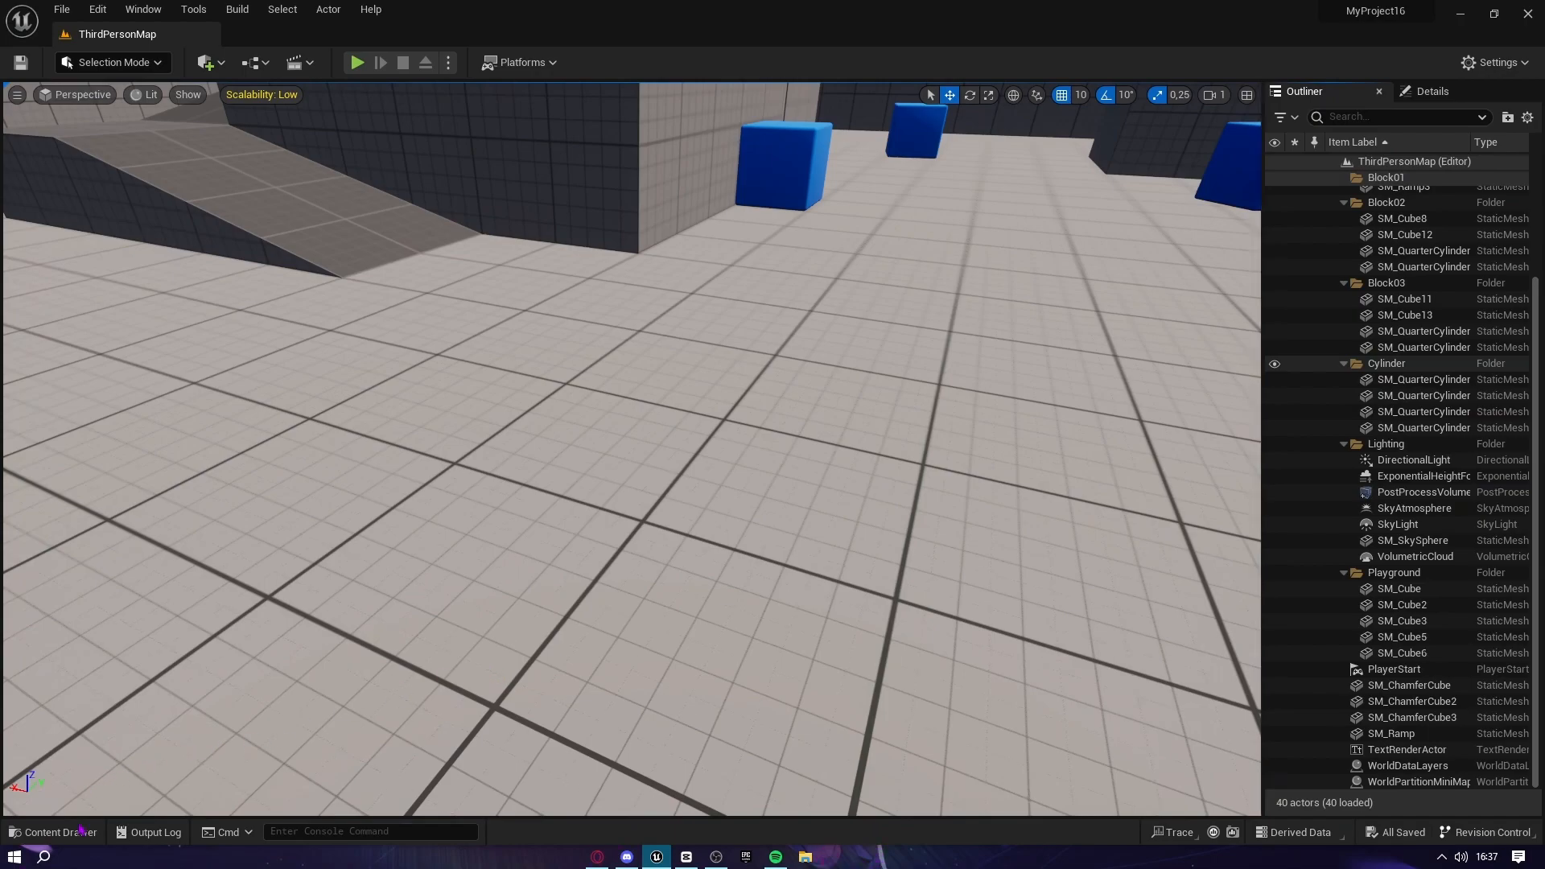
Open the Ettore folder inside MetaHumans and filter its assets to Skeletal Mesh
click(55, 832)
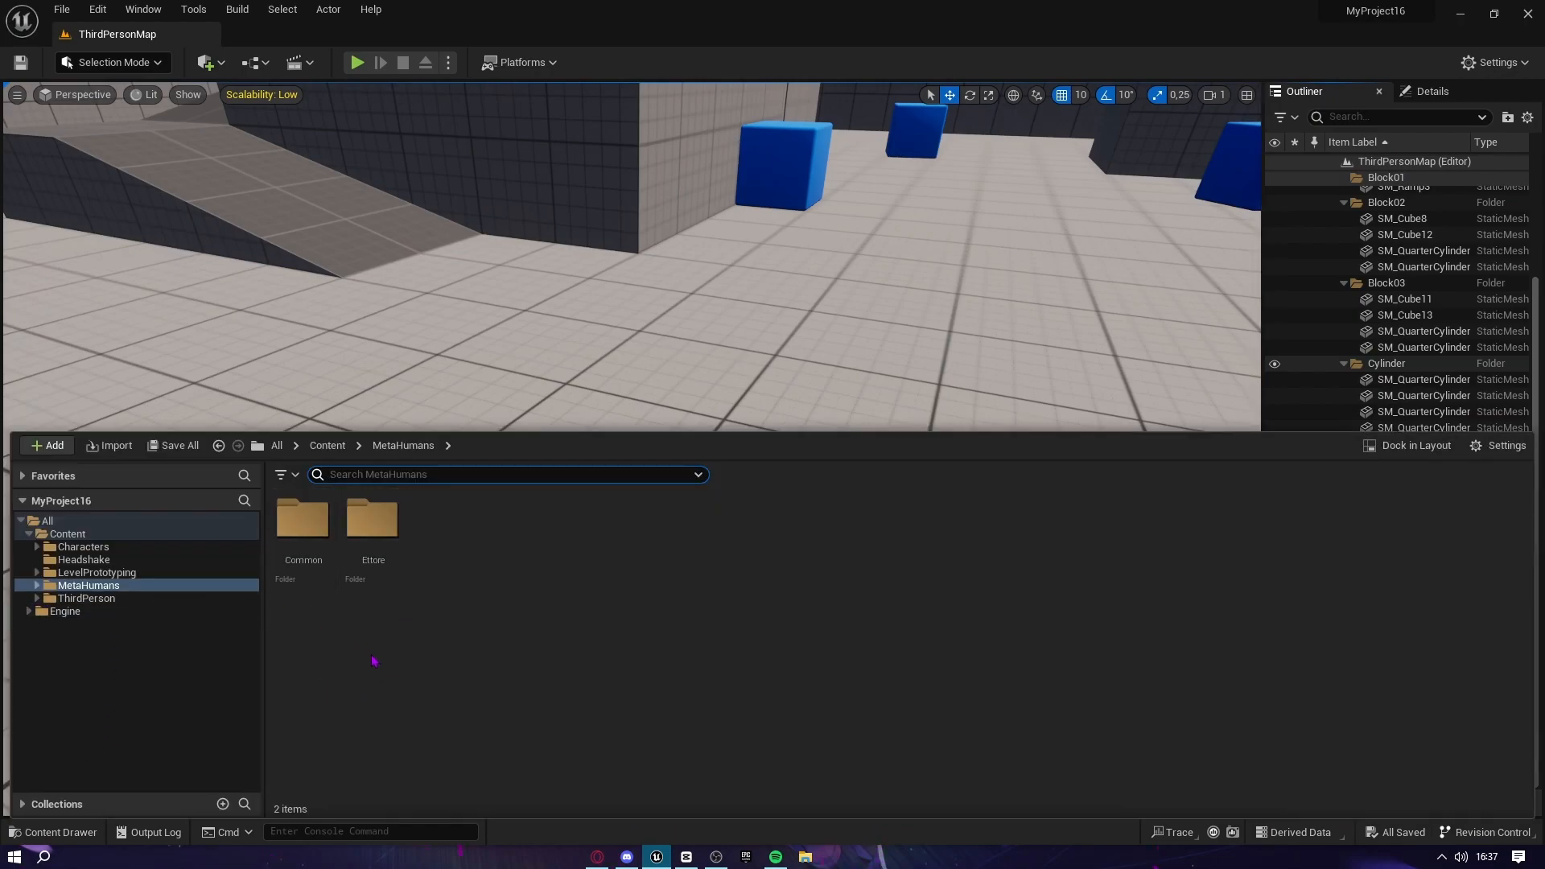
double_click(384, 567)
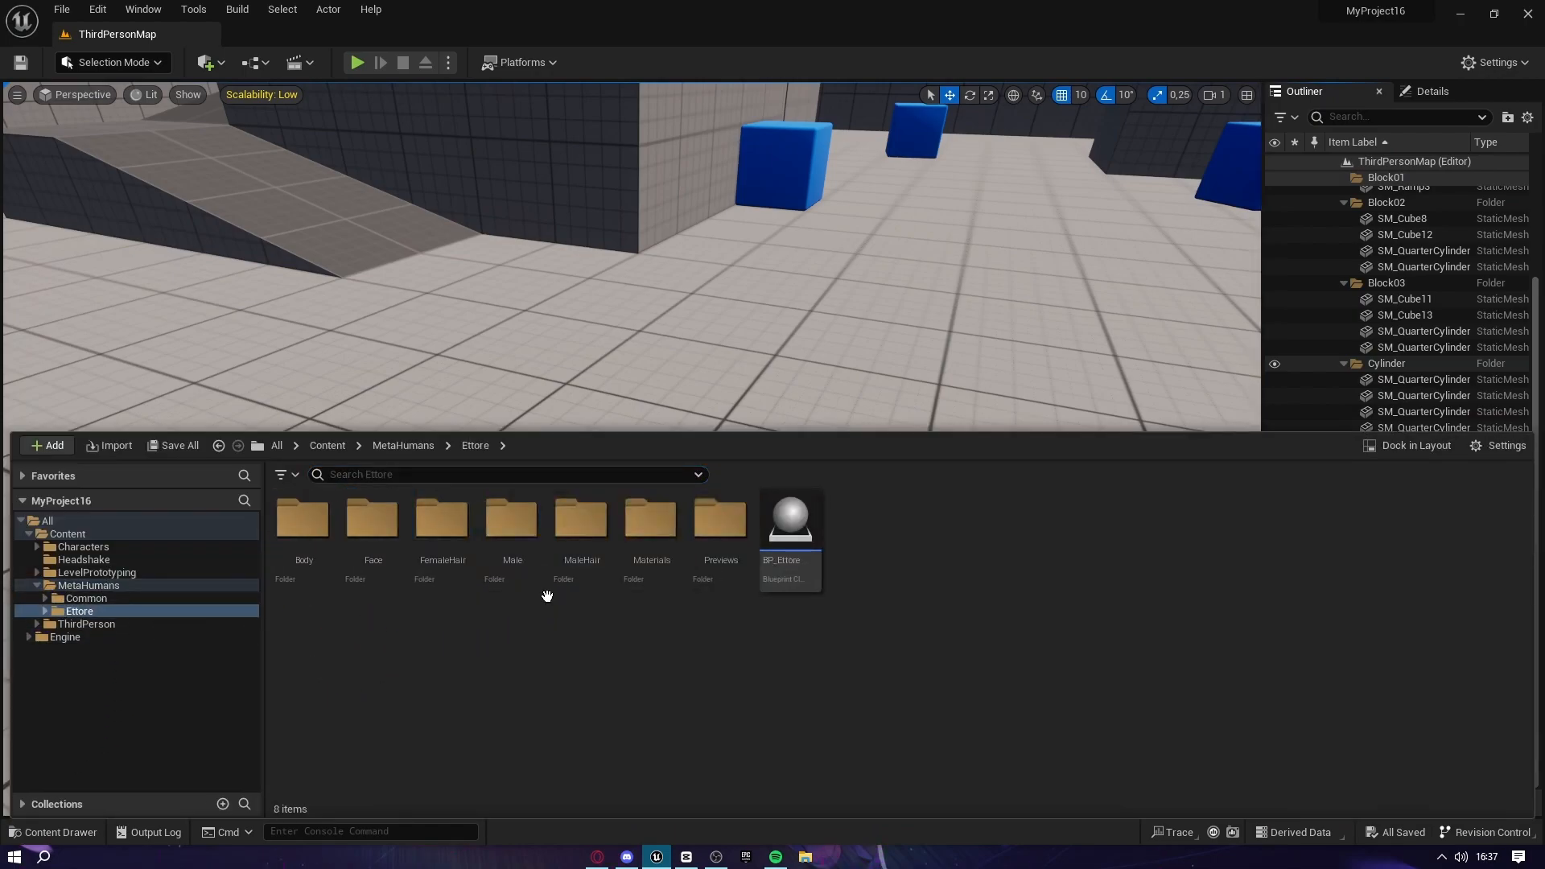
click(281, 474)
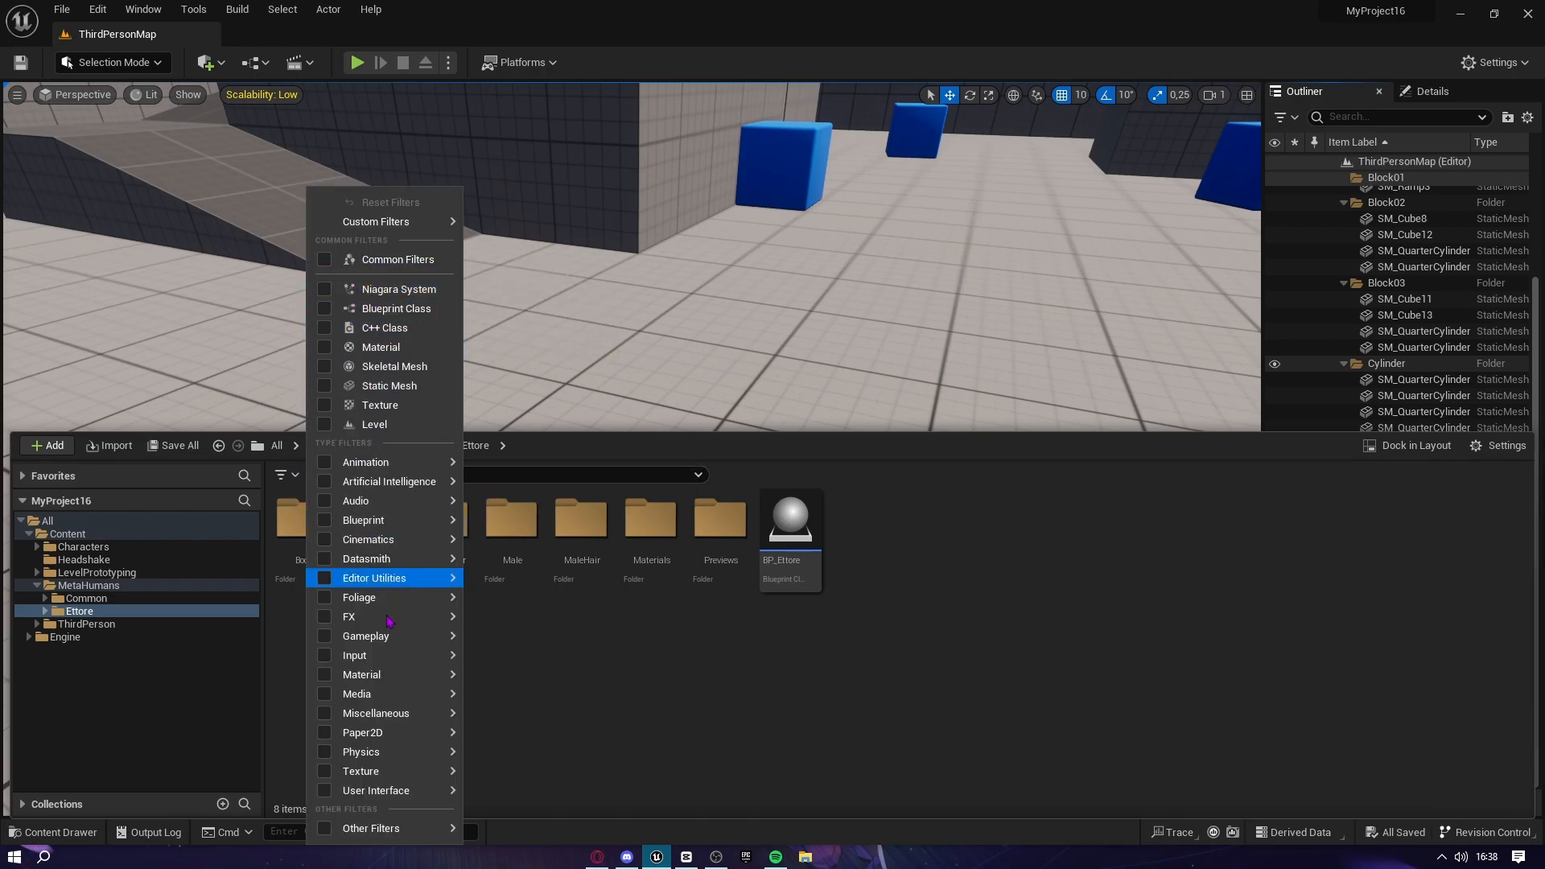
mouse_move(352, 772)
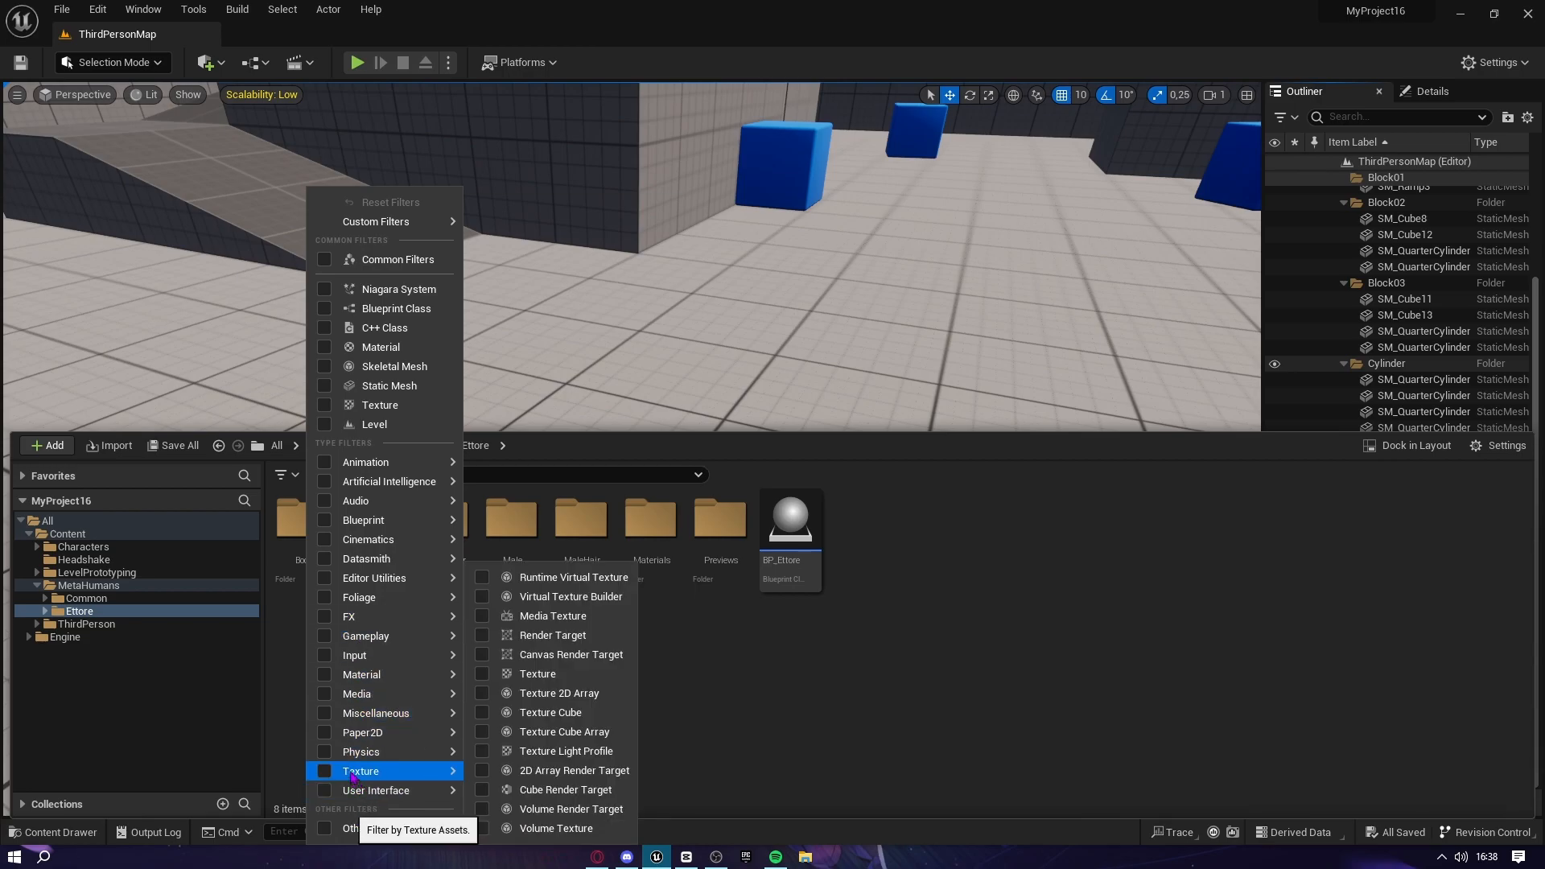
click(434, 367)
click(779, 619)
Assign the SK_Mannequin skeleton to the m_med_nrw_body skeletal mesh
right_click(547, 580)
mouse_move(690, 108)
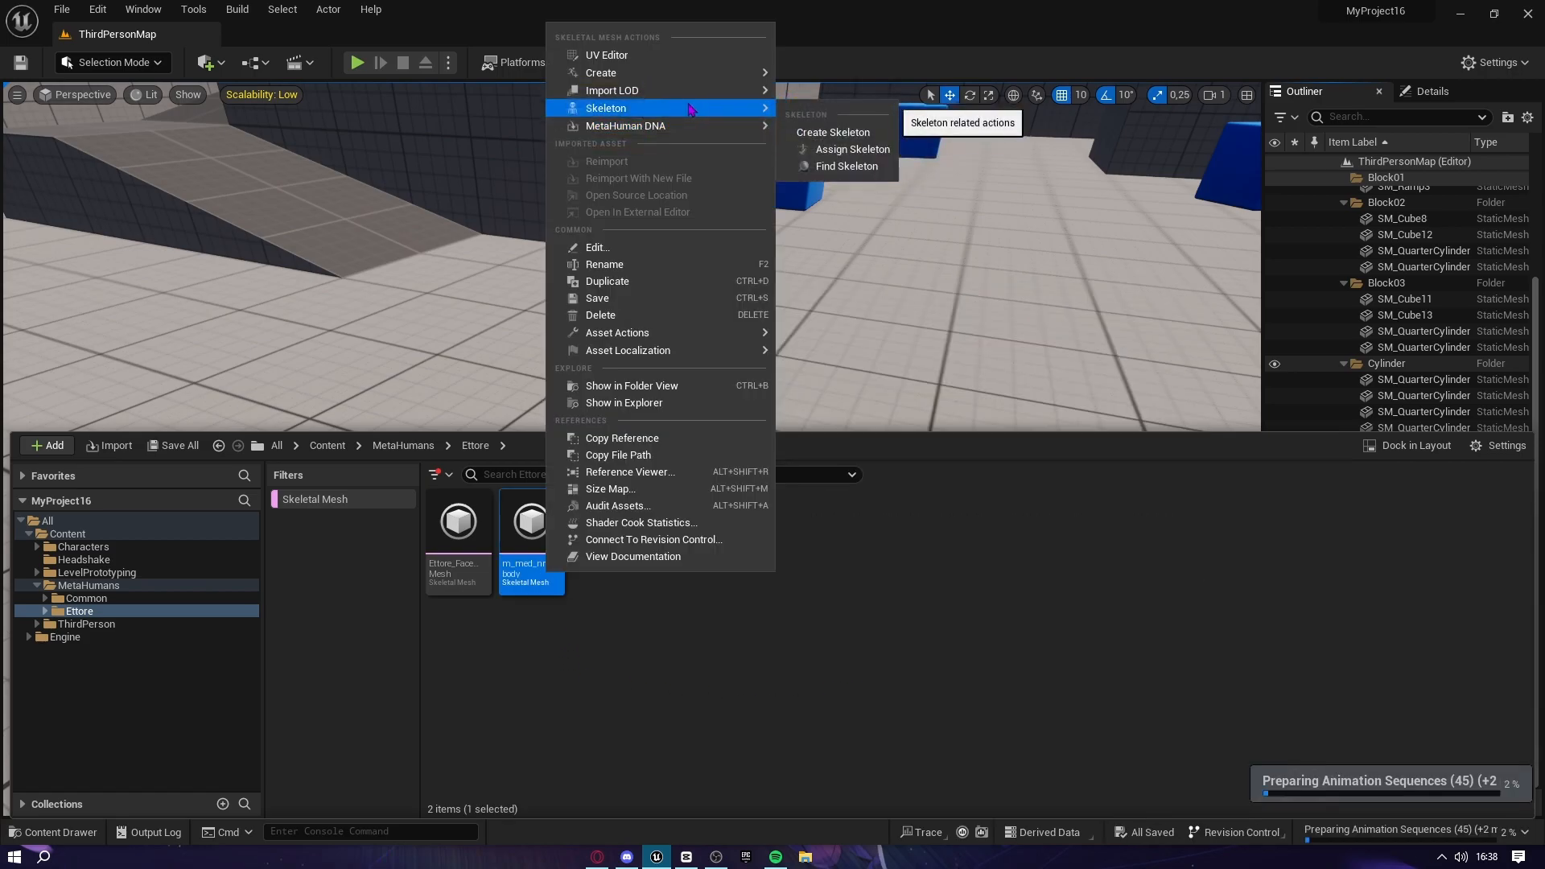
click(845, 151)
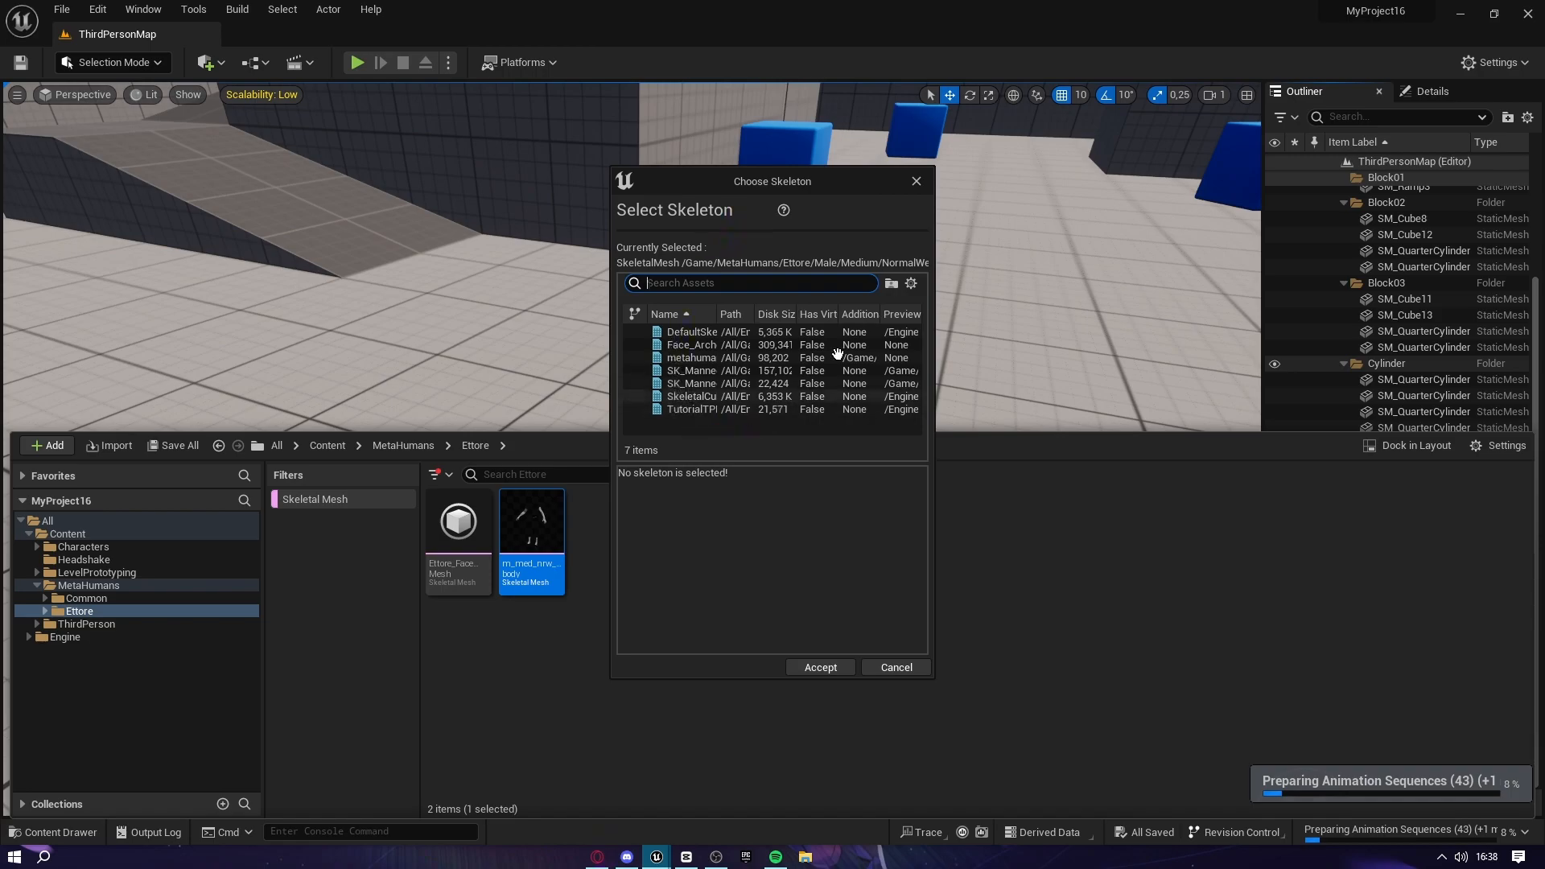
drag(613, 387, 207, 387)
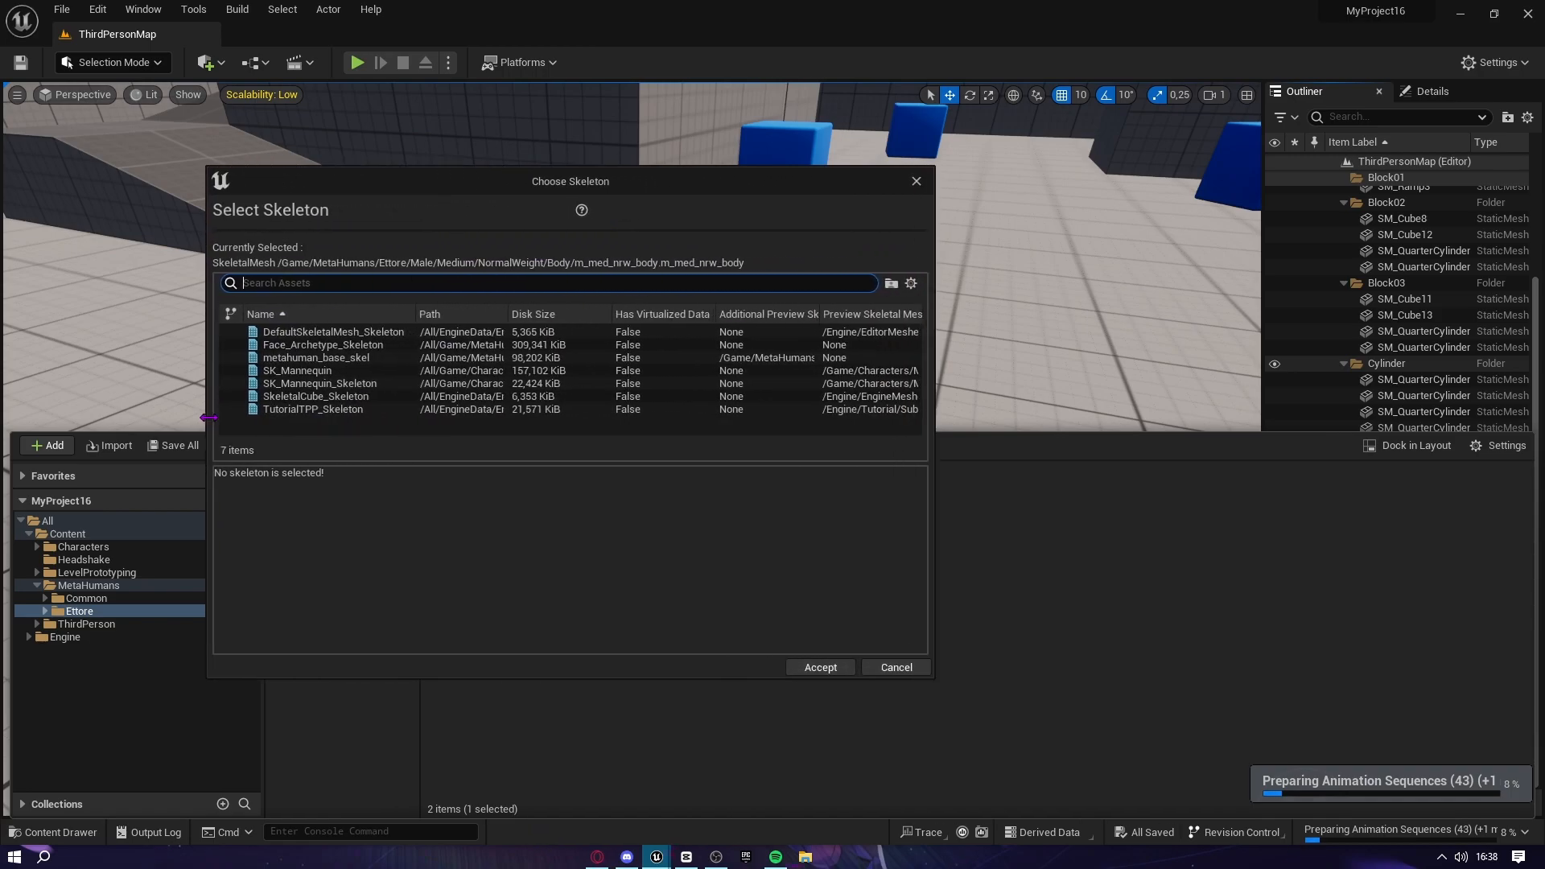
click(291, 371)
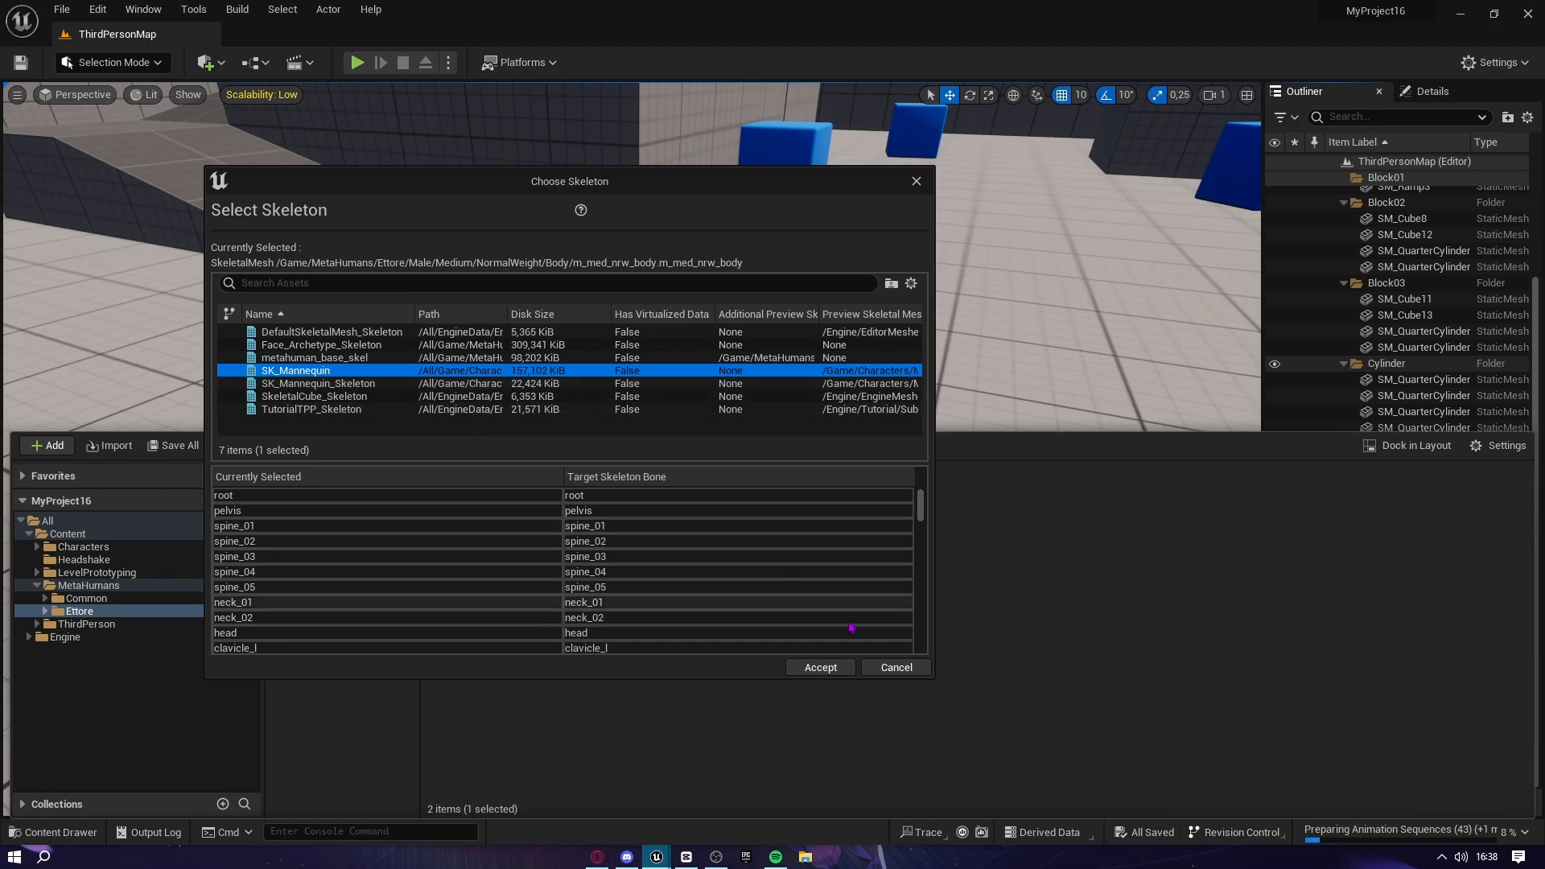
click(814, 666)
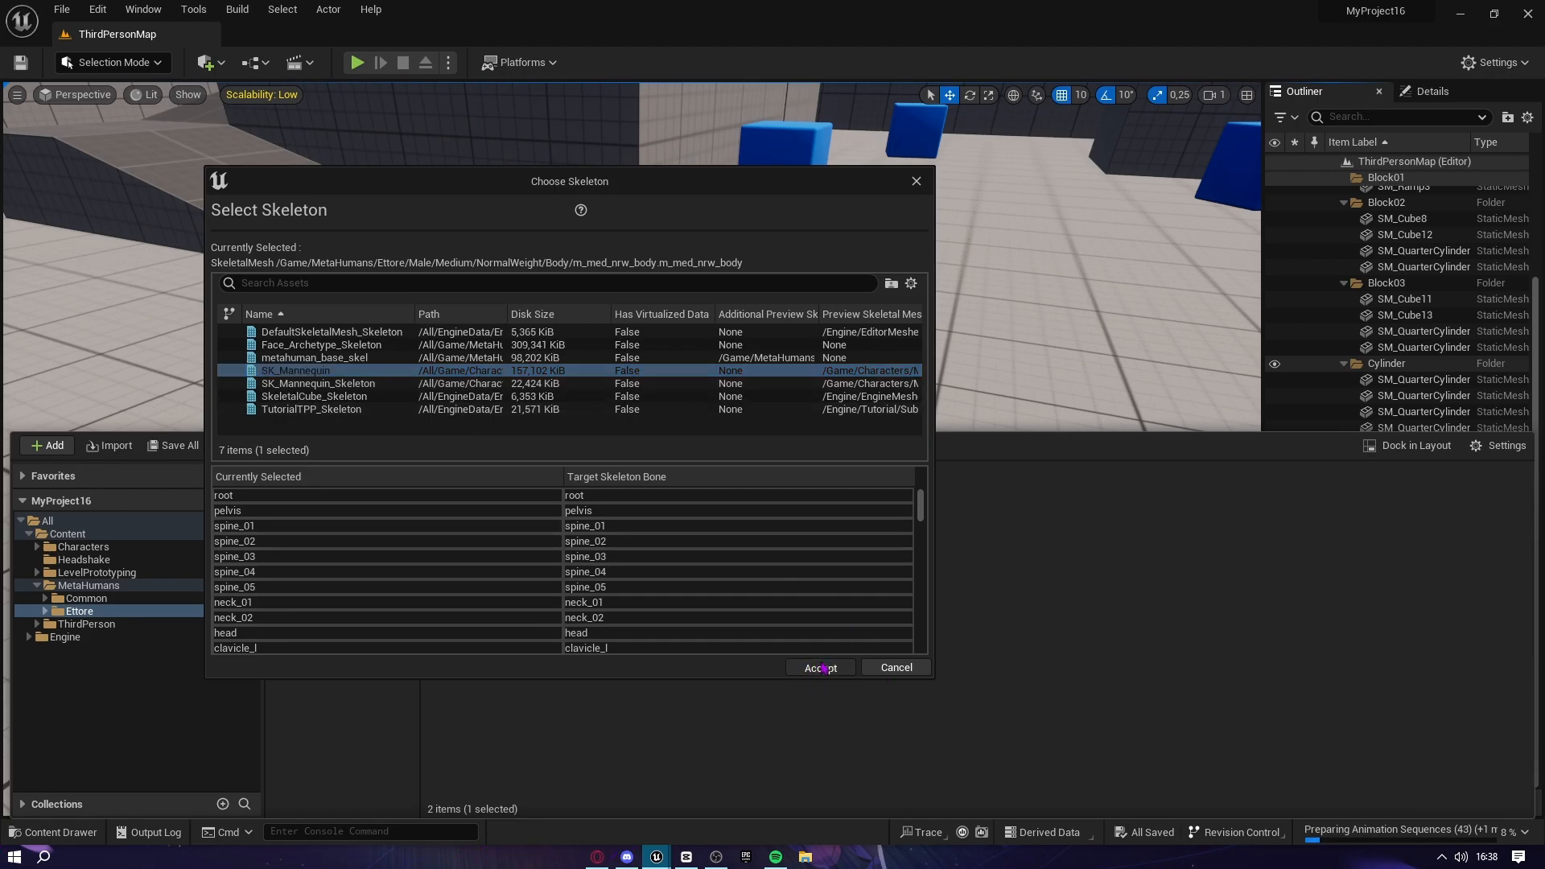
click(795, 624)
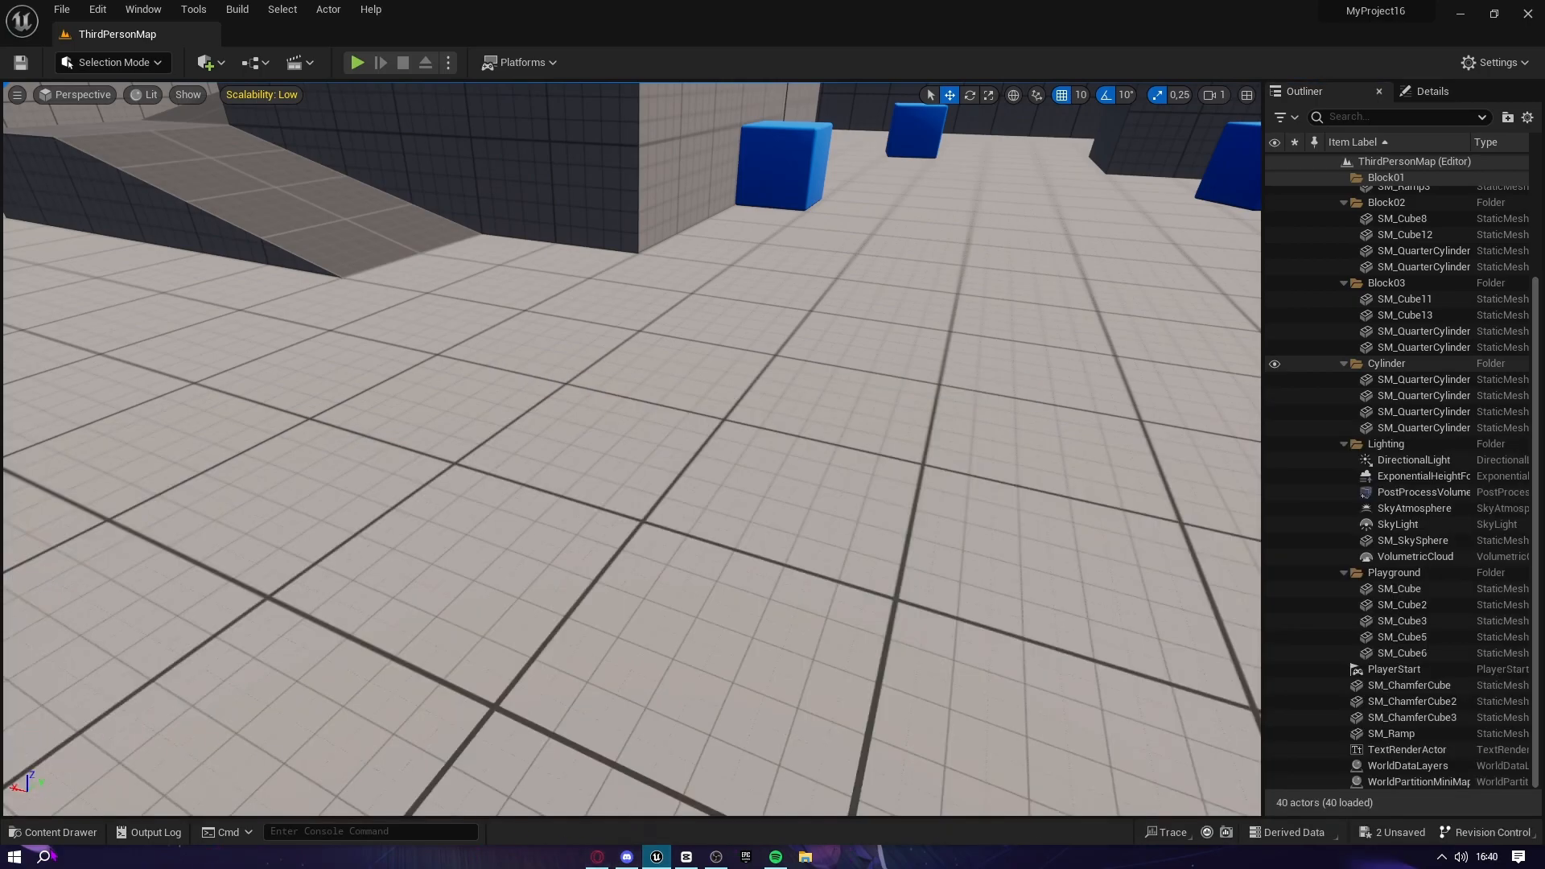
Open the BP_ThirdPersonCharacter blueprint in a maximized window and show its component viewport
click(52, 832)
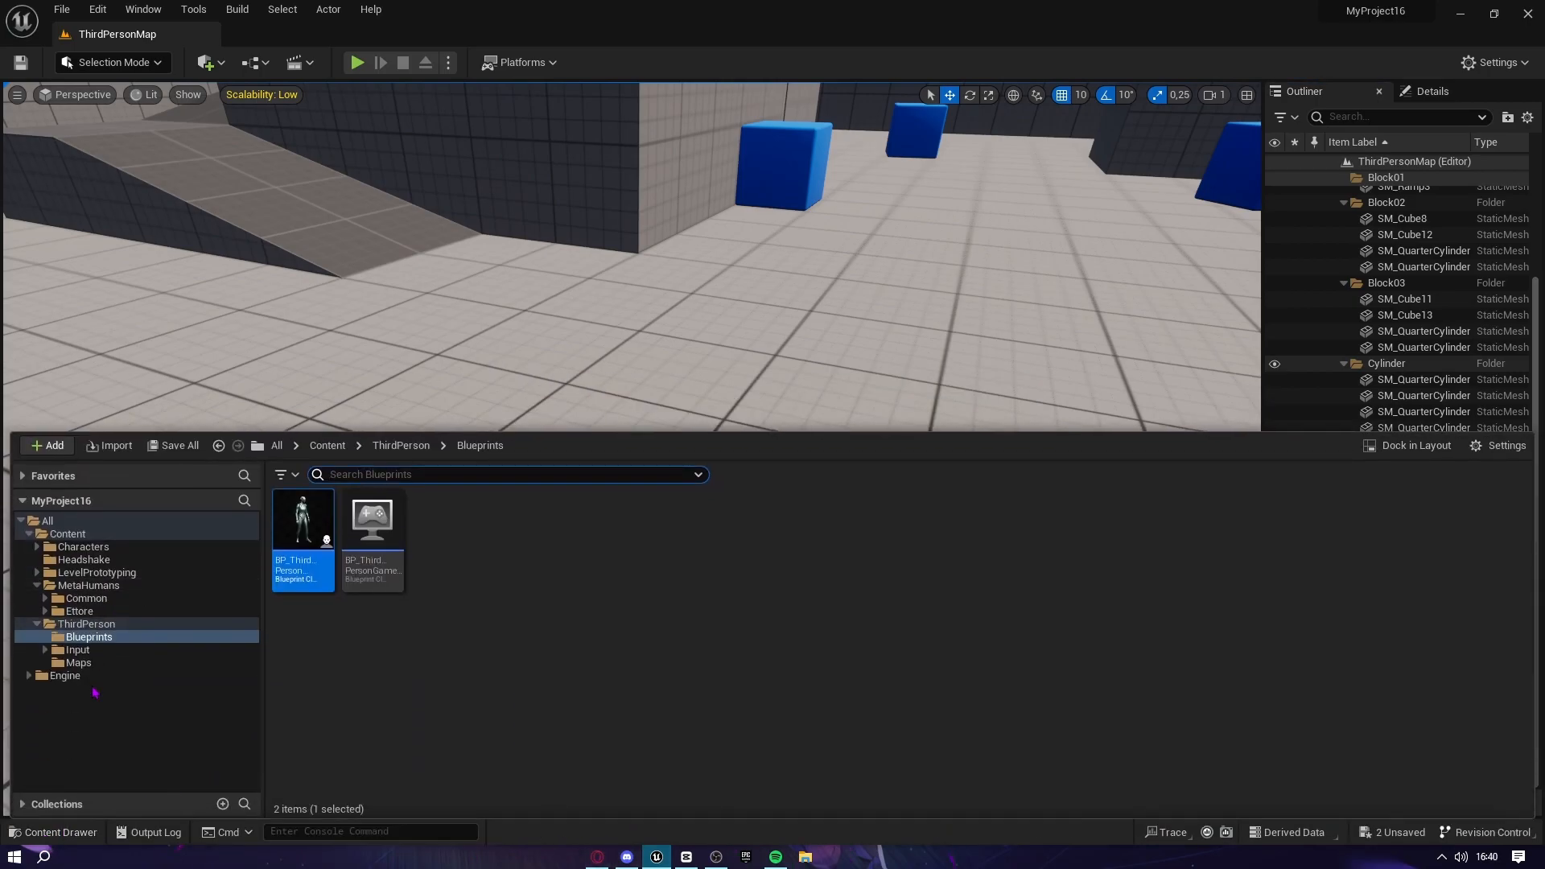
double_click(314, 565)
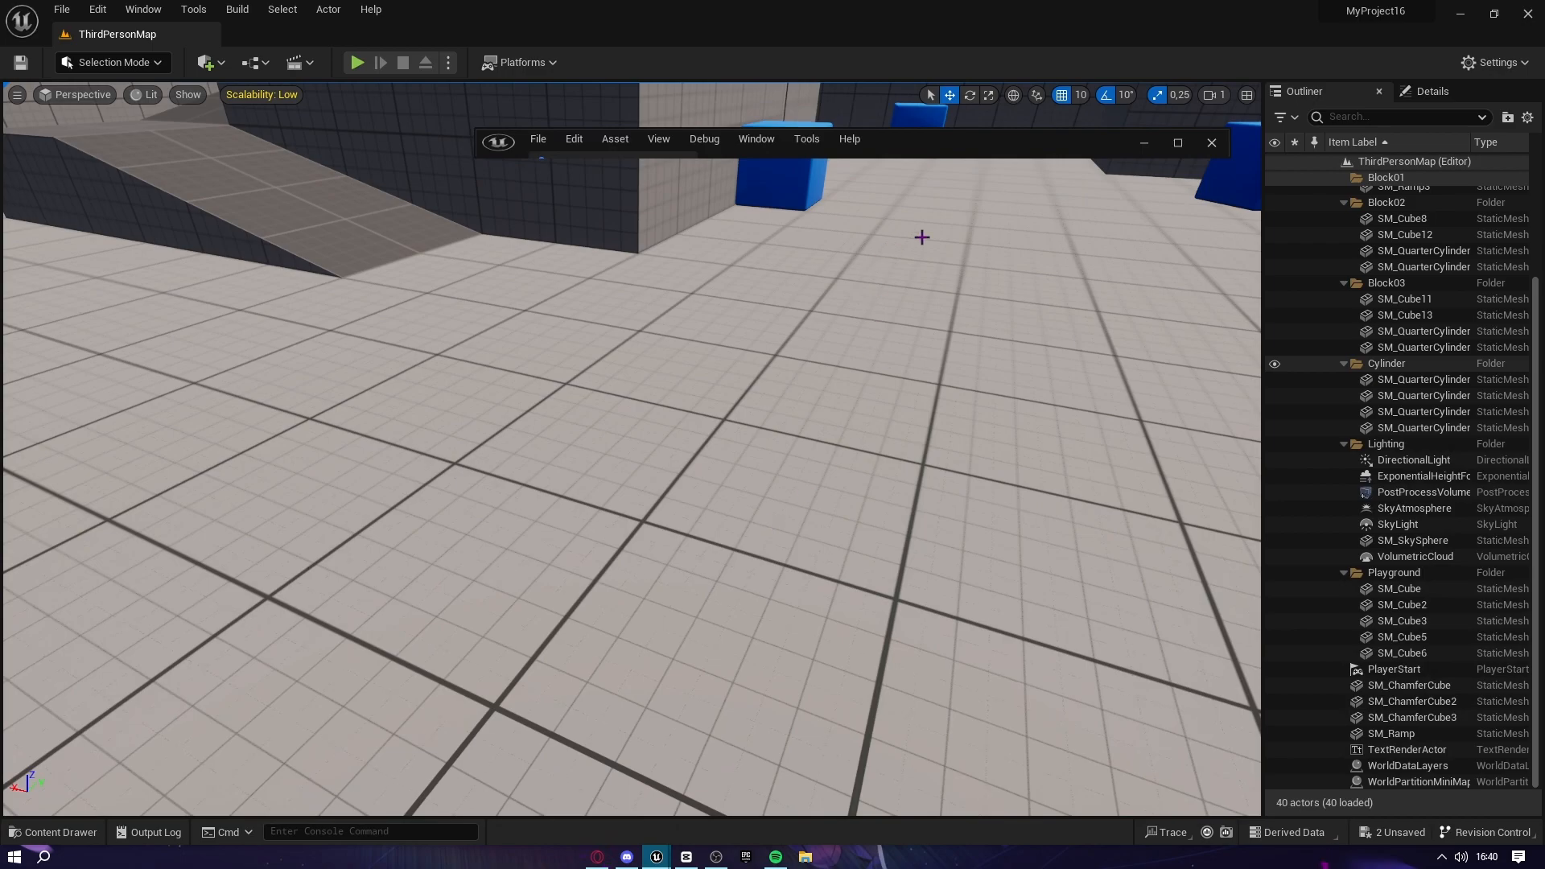
click(1178, 144)
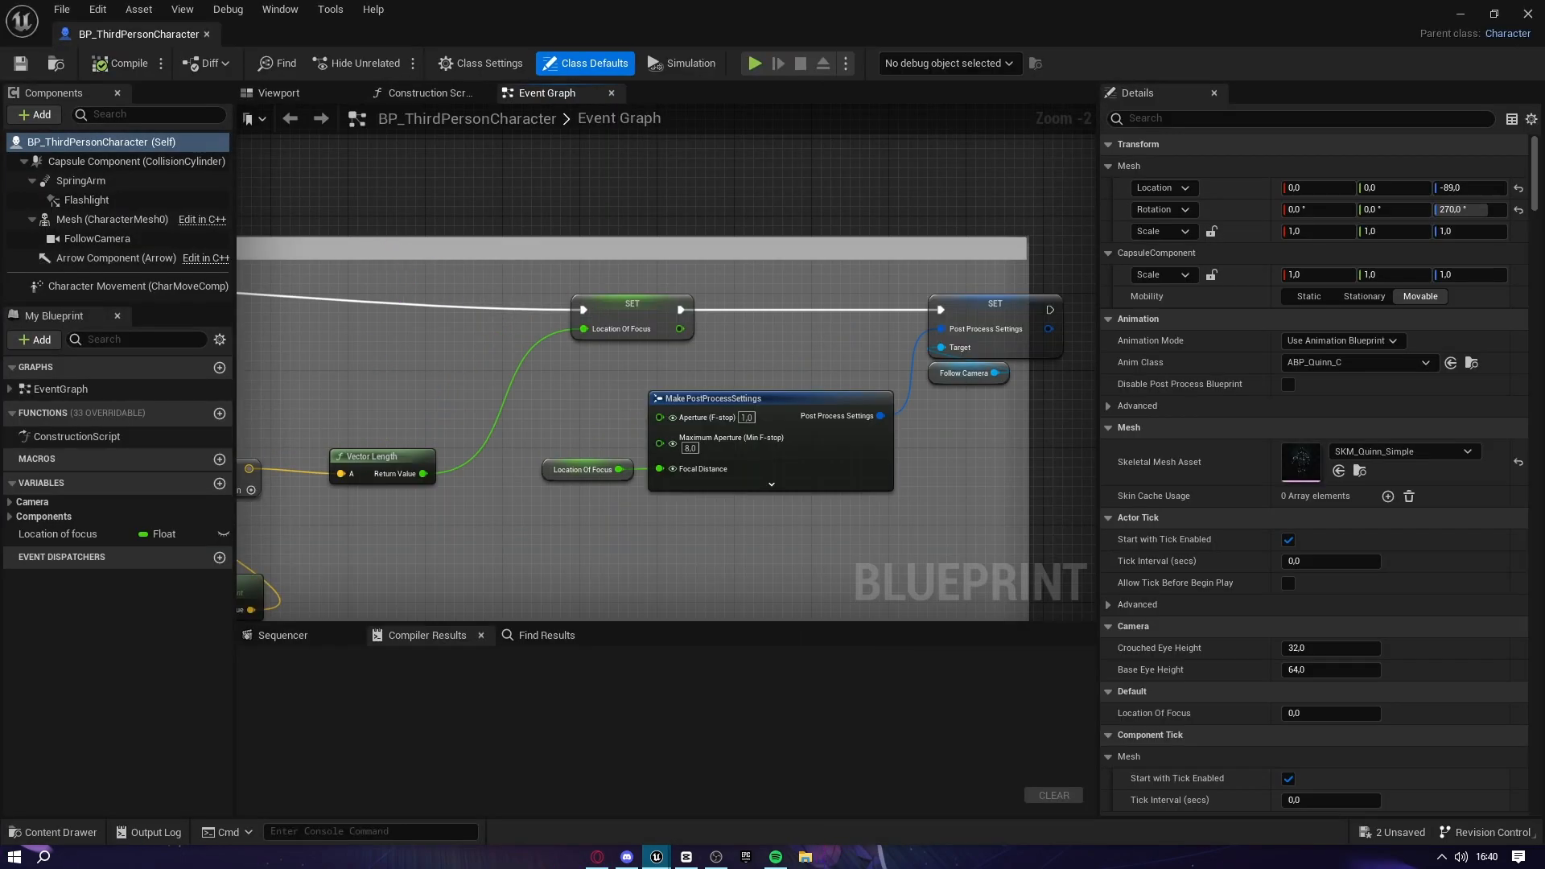
click(312, 94)
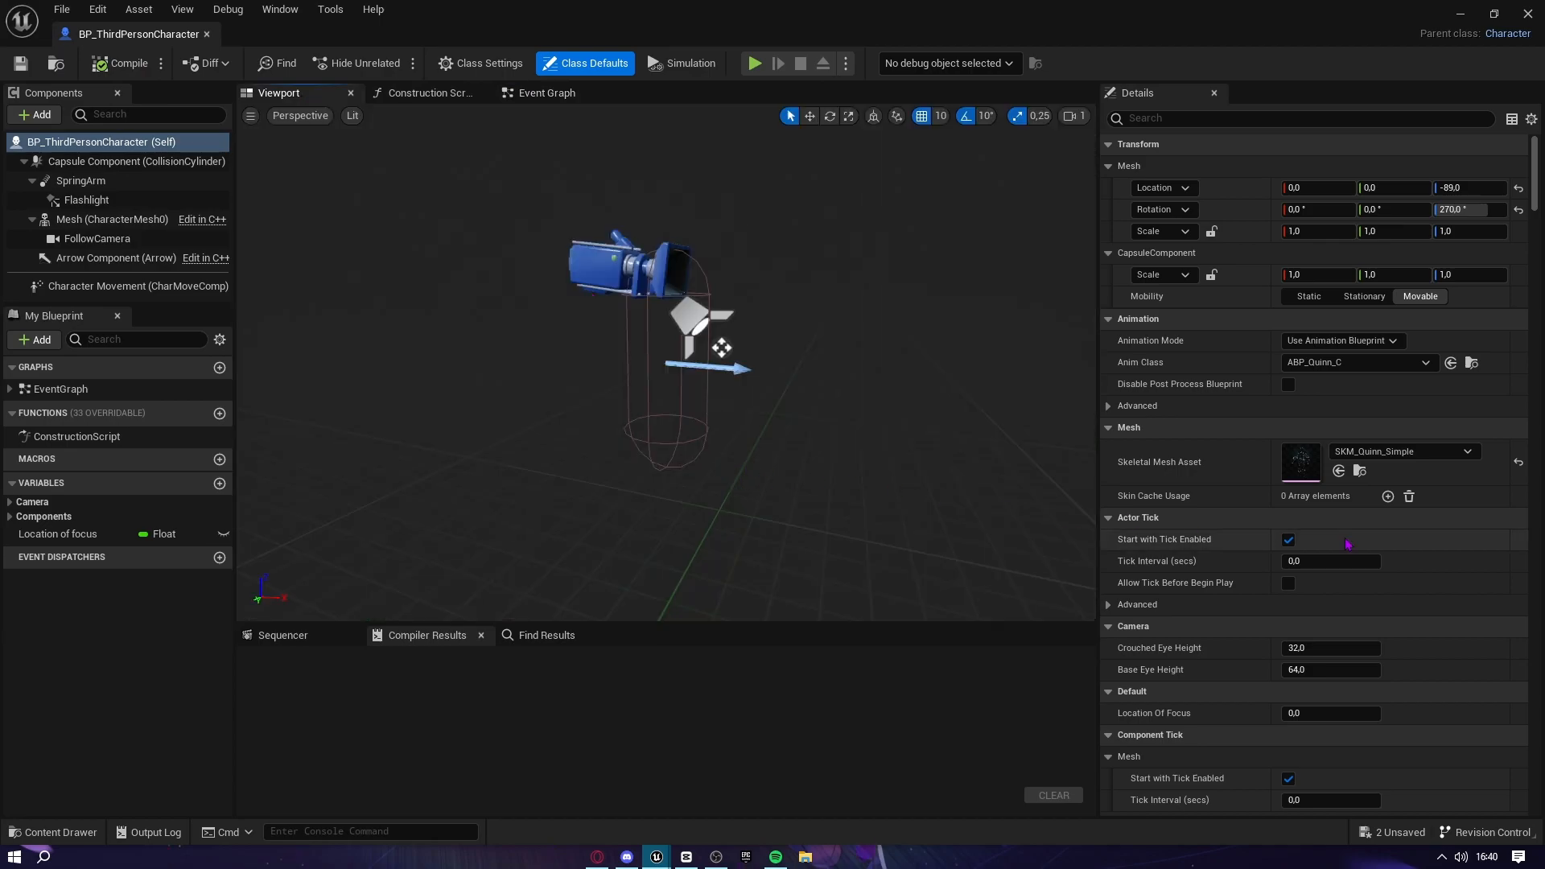
Set the character mesh's skeletal mesh asset to m_med_nrw_body
click(1400, 451)
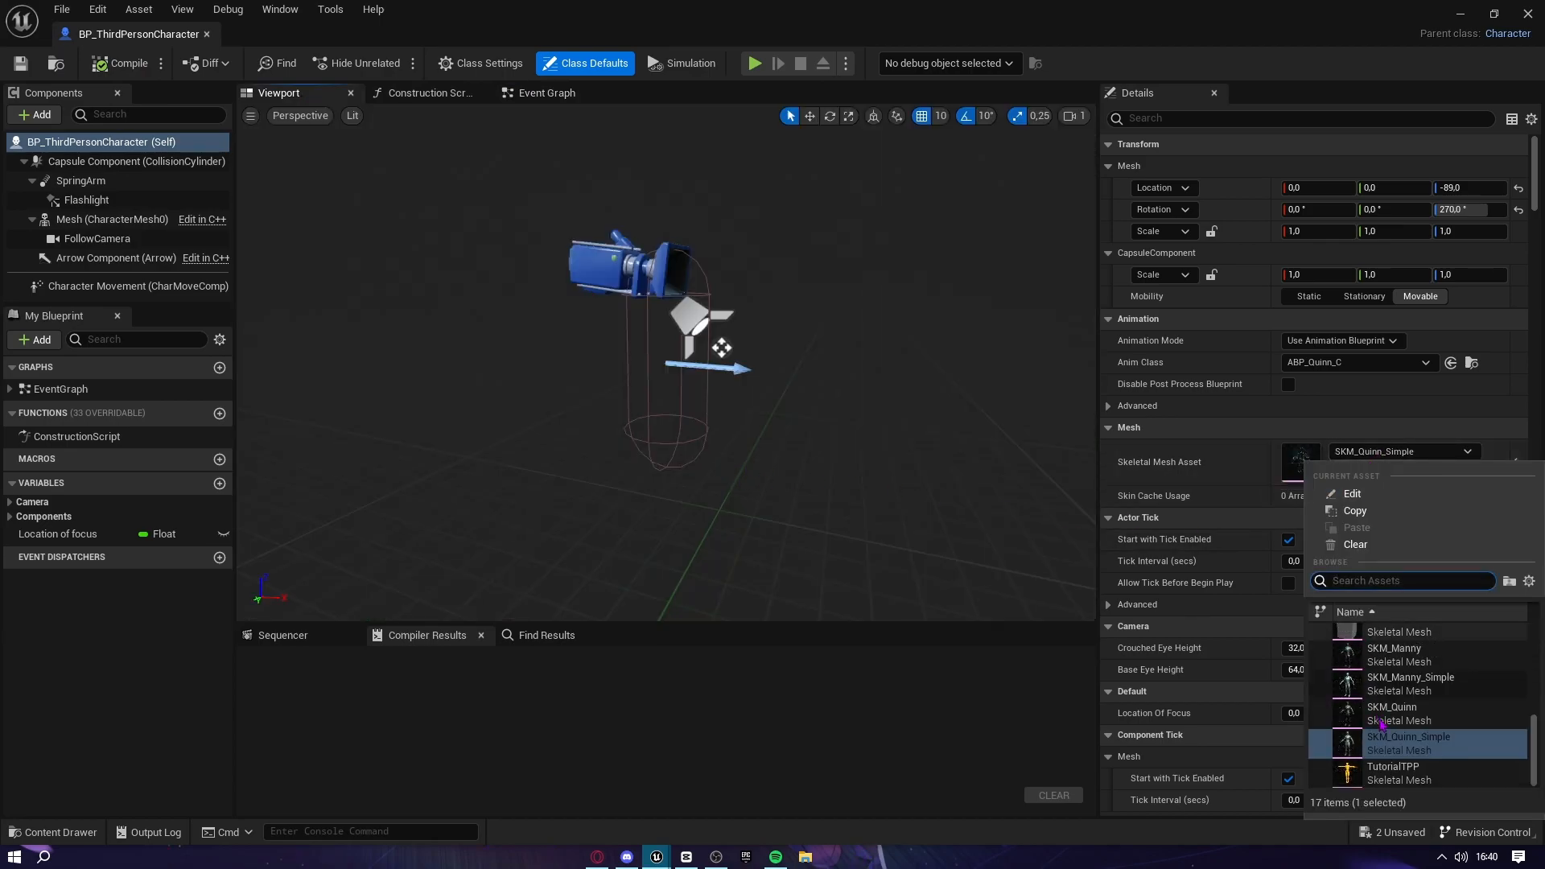
text(bo)
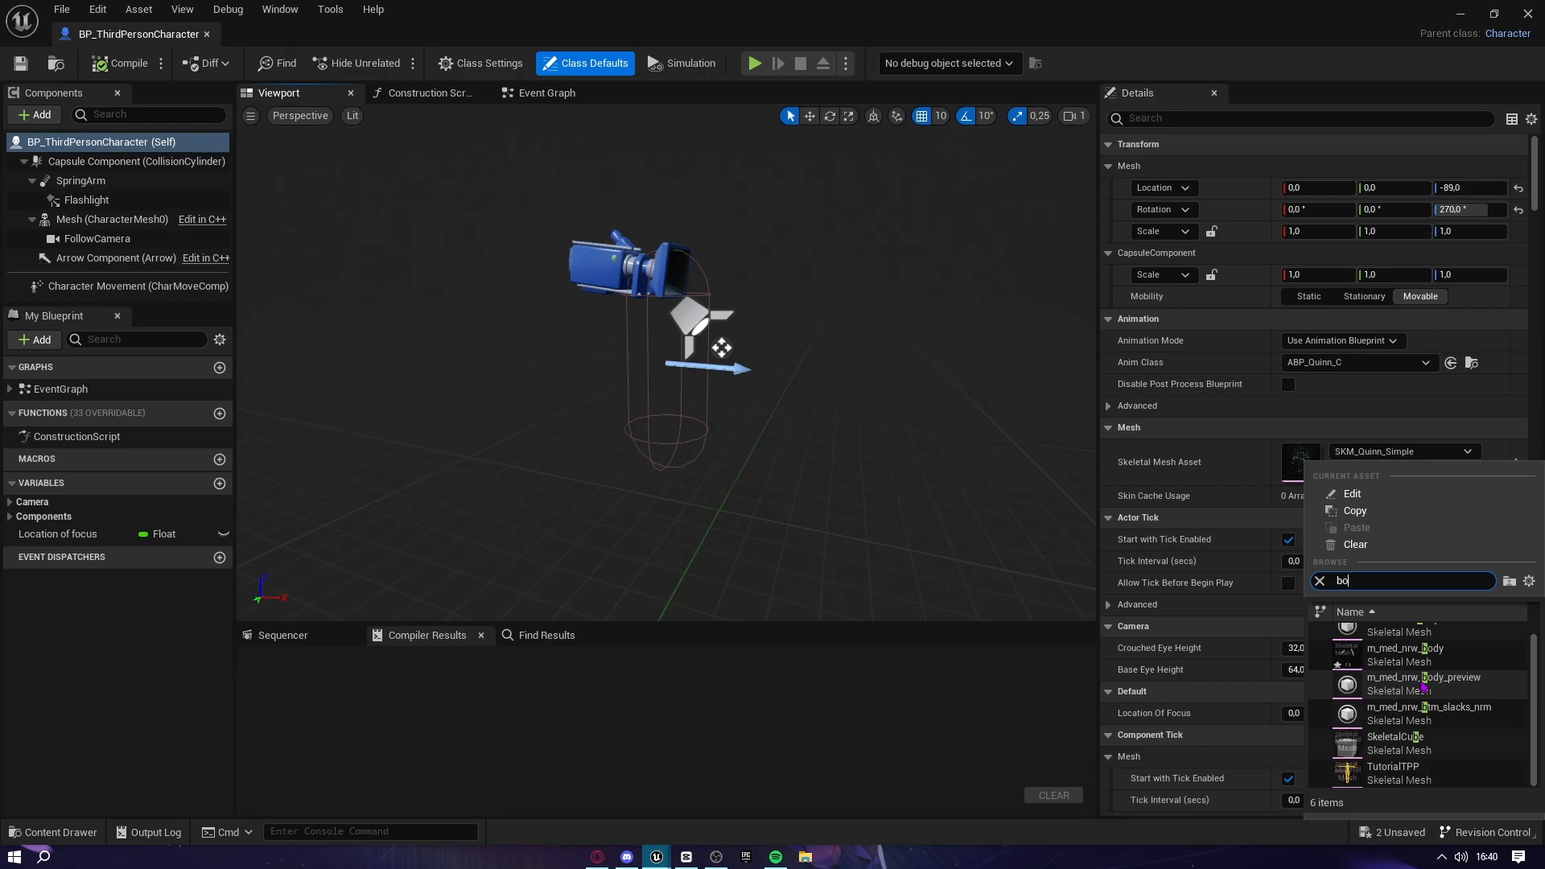
text(dy)
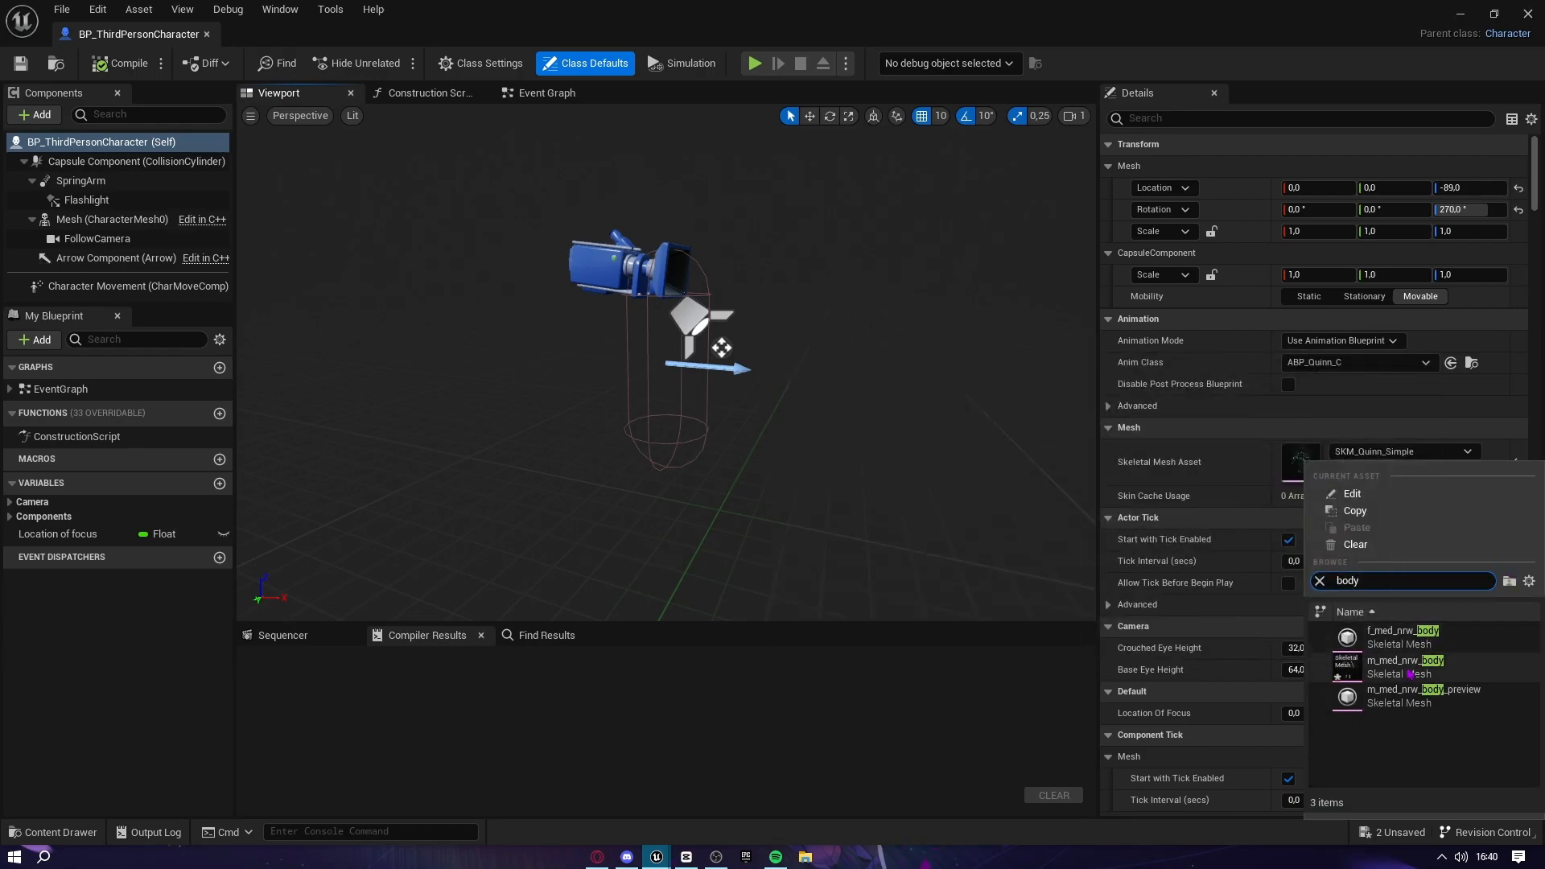
click(1409, 667)
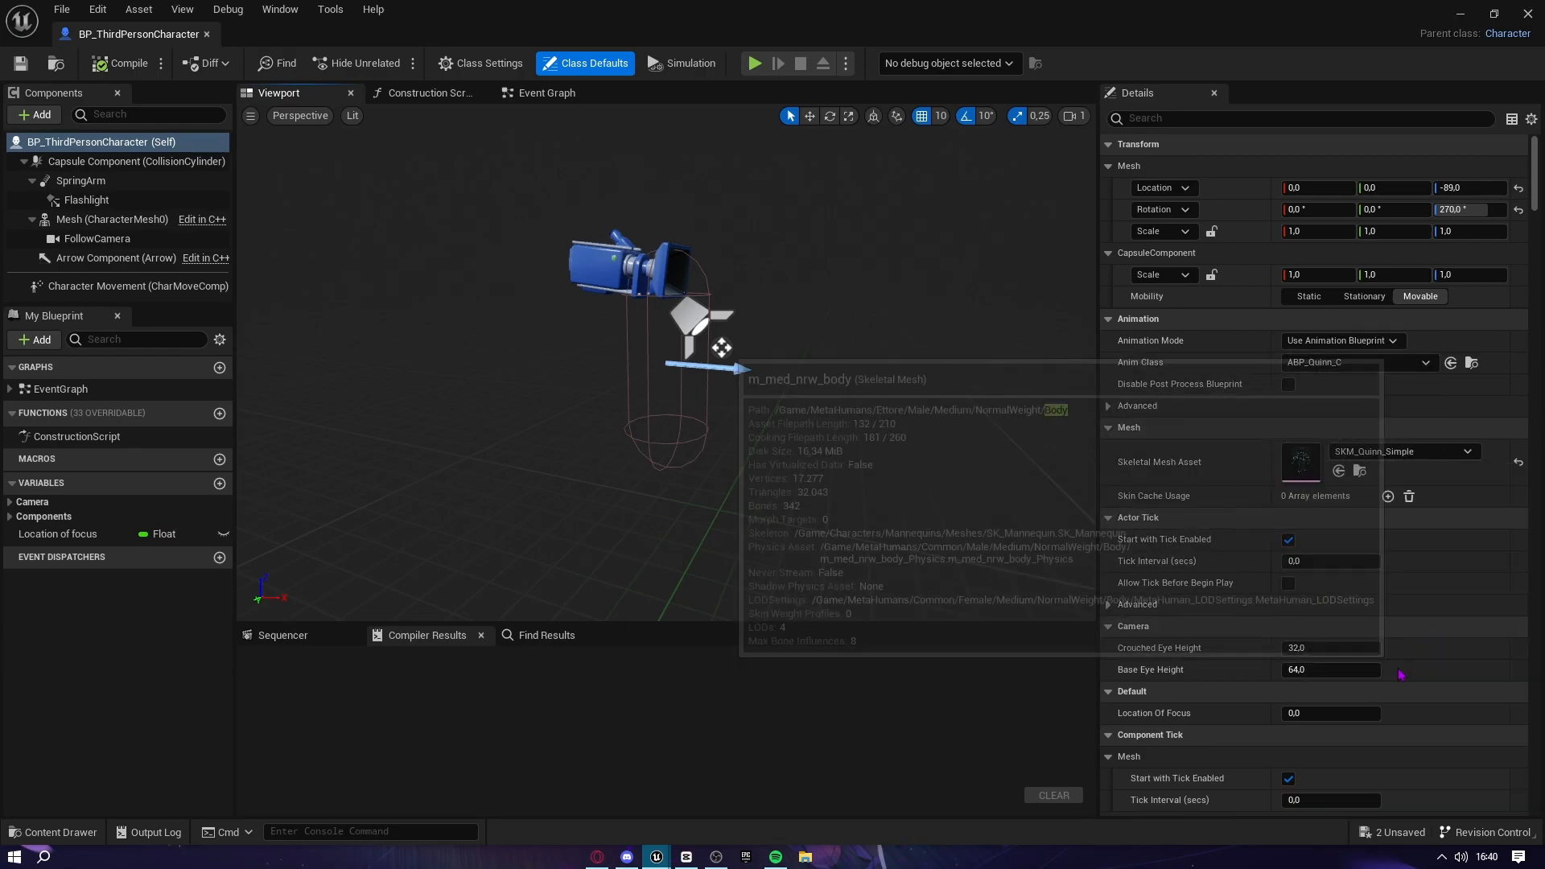
Make the character's Mesh visible by enabling its Visible rendering property, and save the blueprint
click(1243, 120)
text(vi)
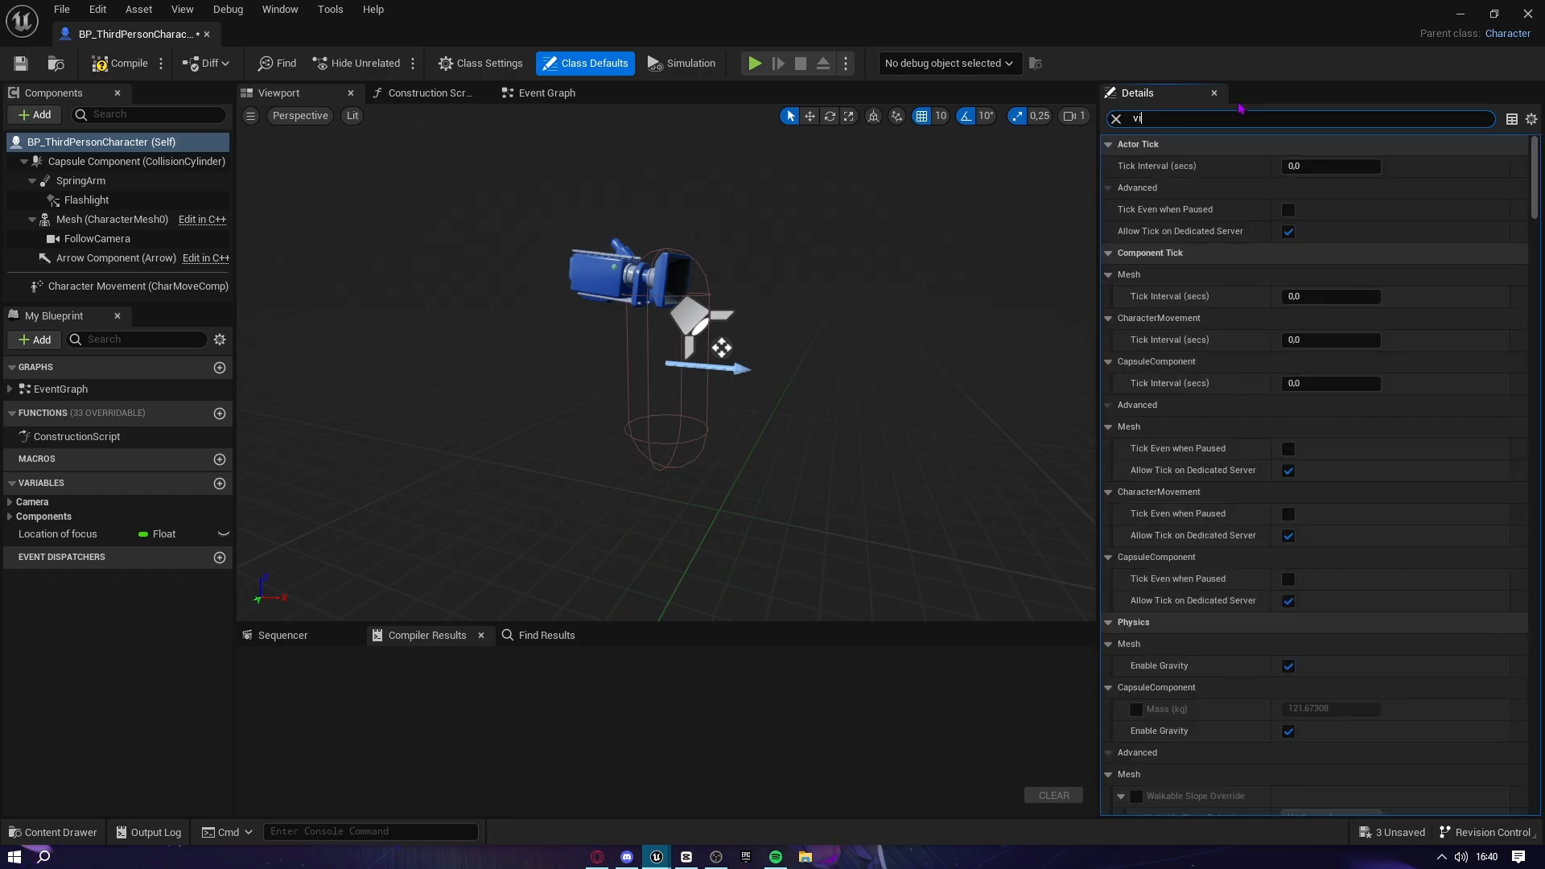
text(s)
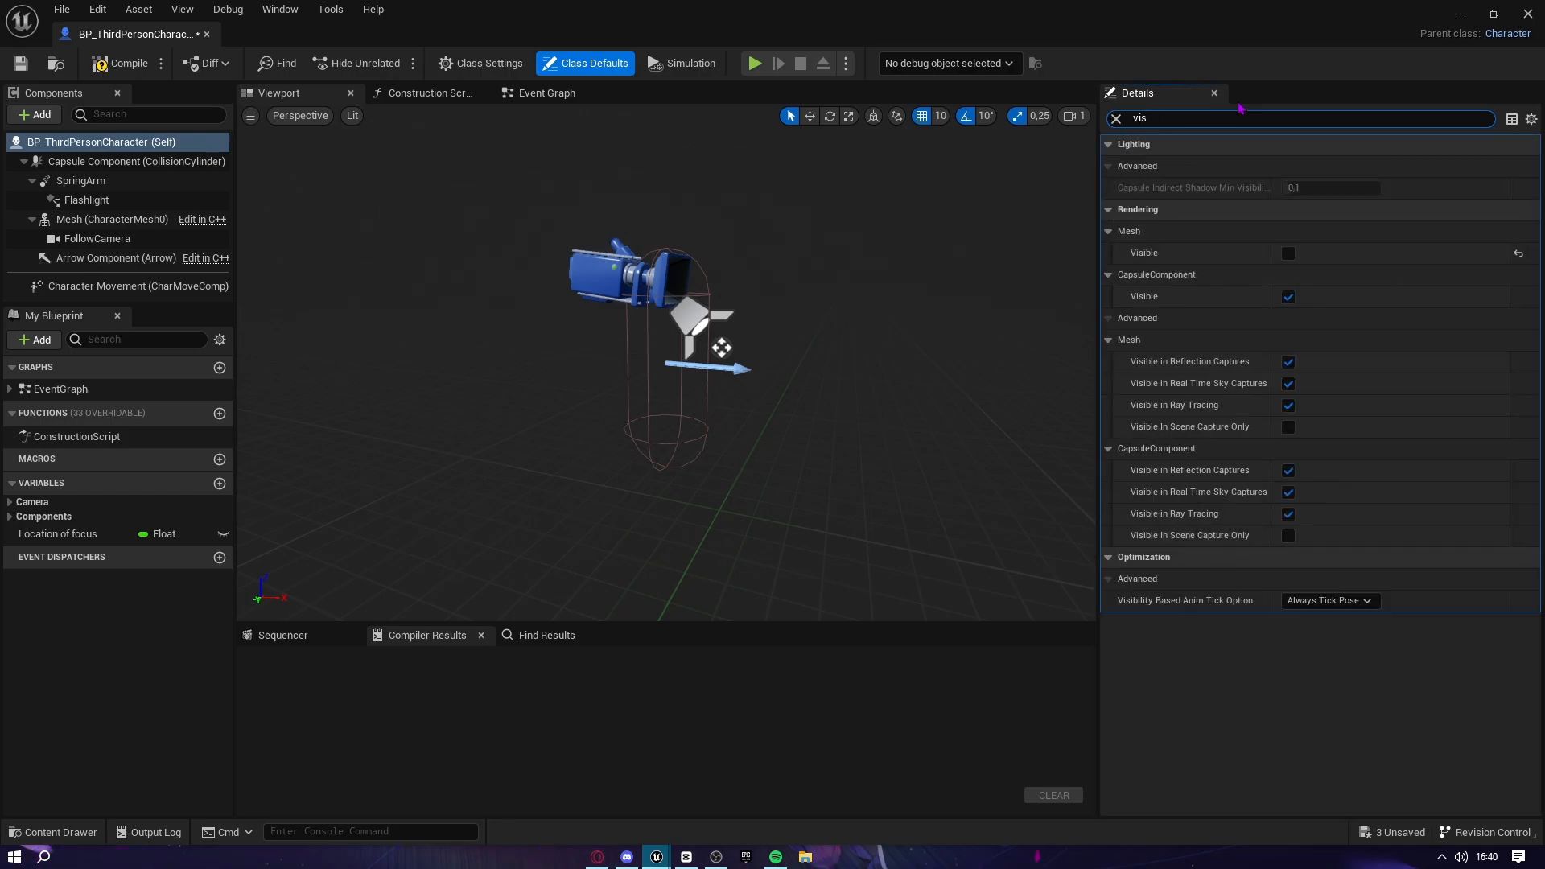
click(1288, 252)
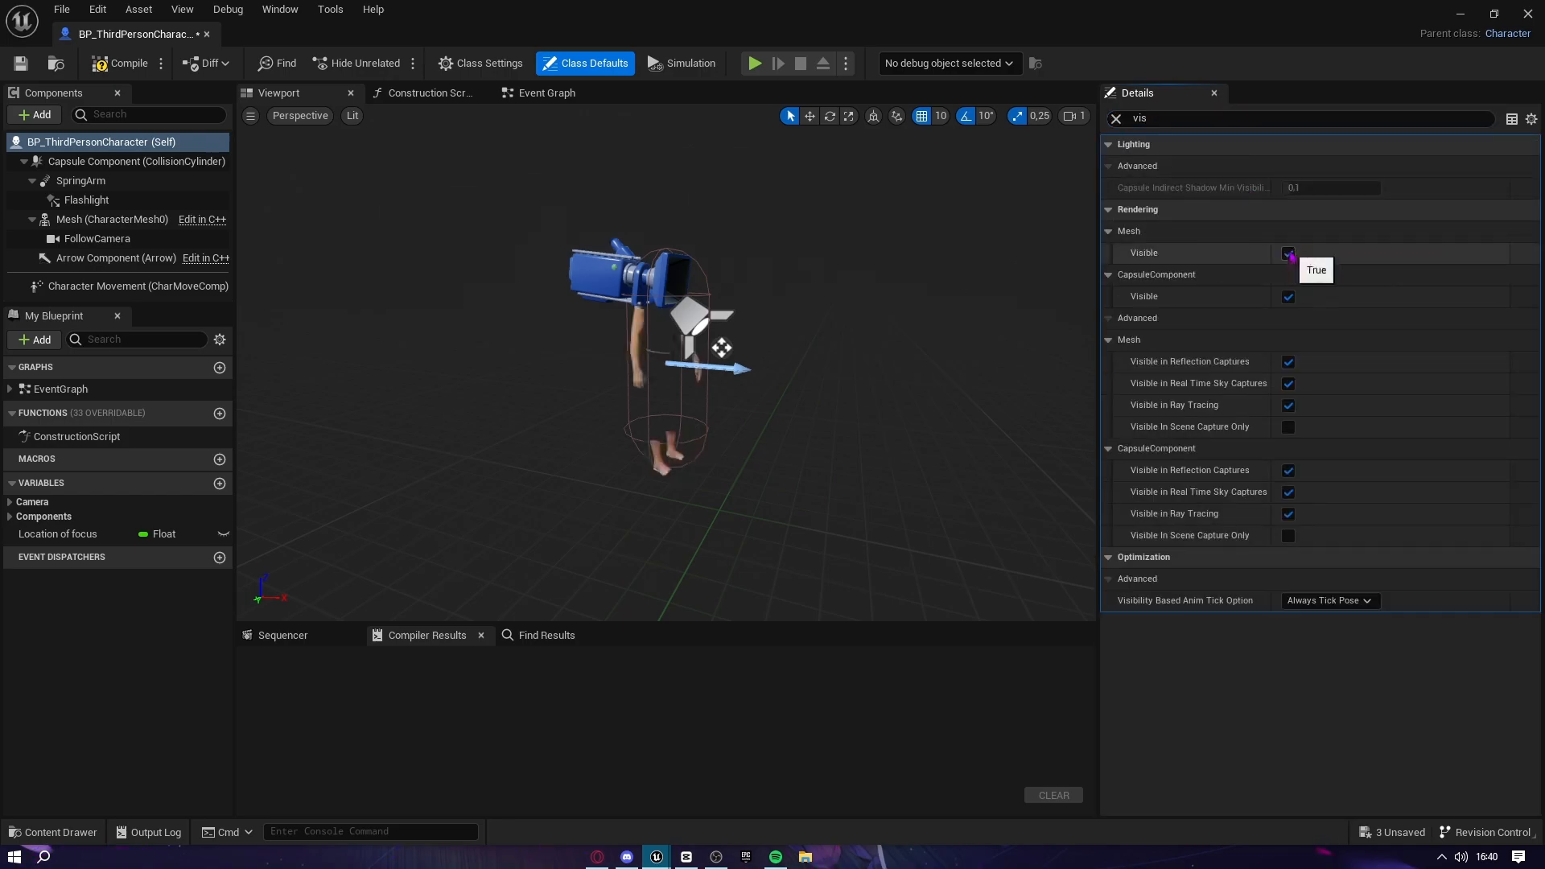
scroll(719, 366, up, 5)
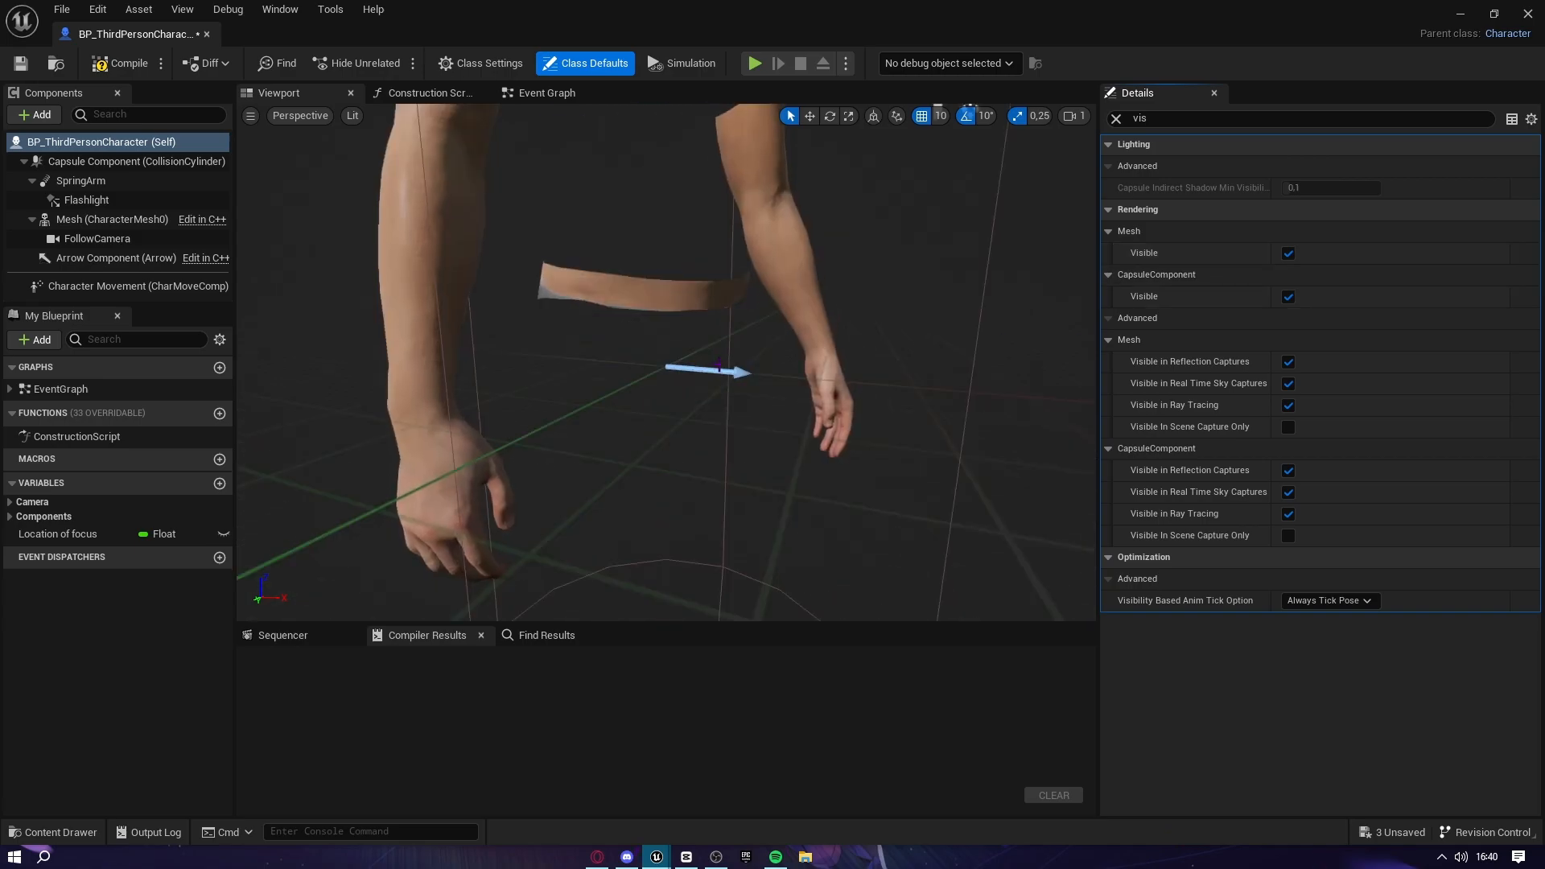
scroll(718, 366, down, 5)
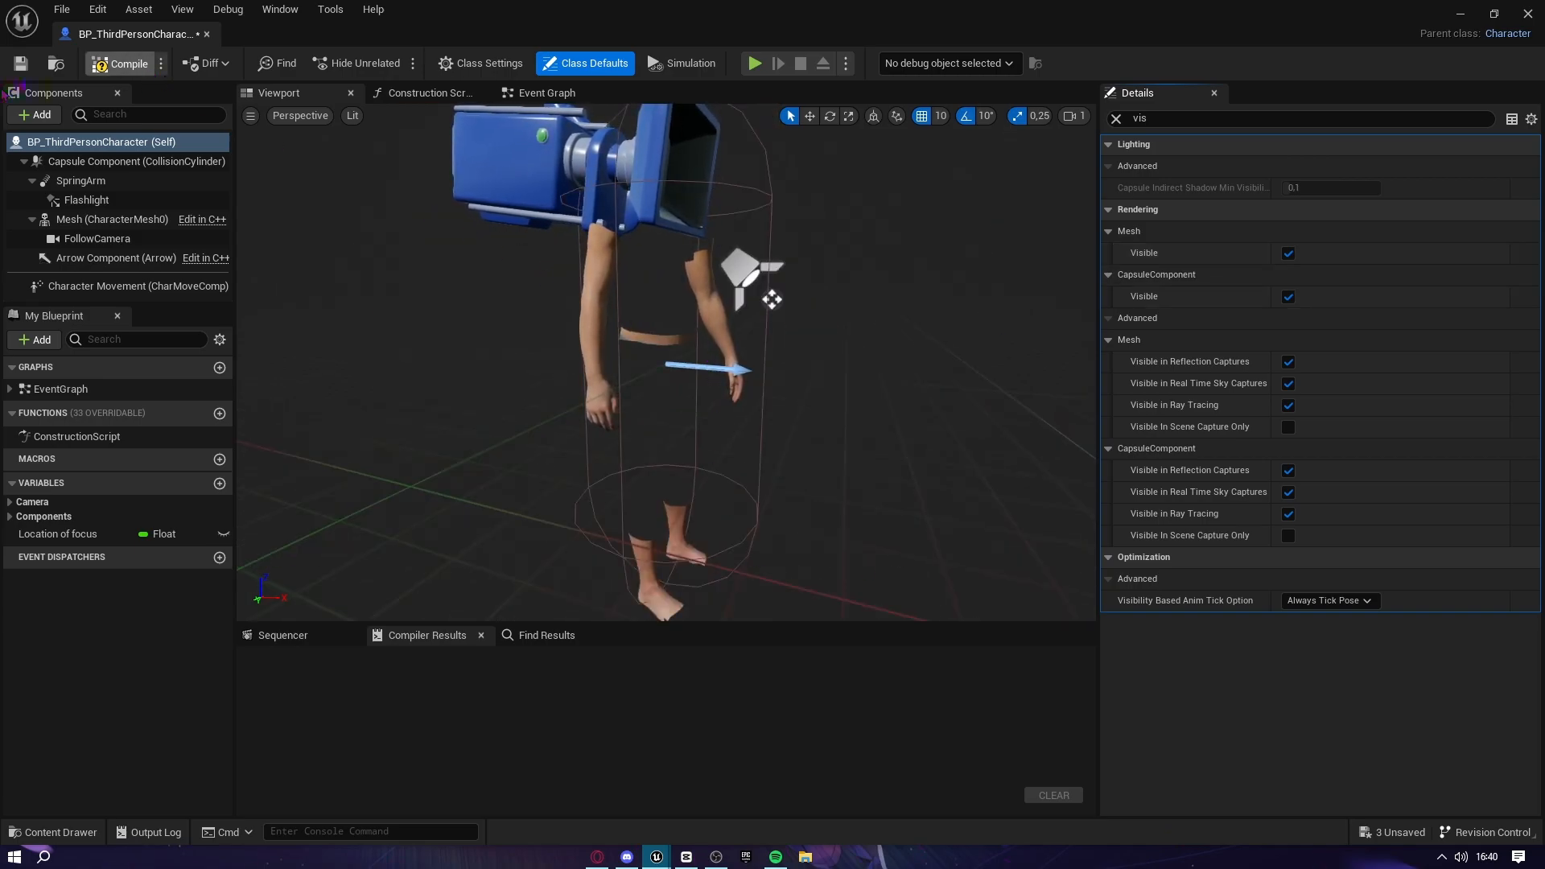
click(21, 64)
Go back to the level editor and play-test the character with its new body mesh
click(1460, 14)
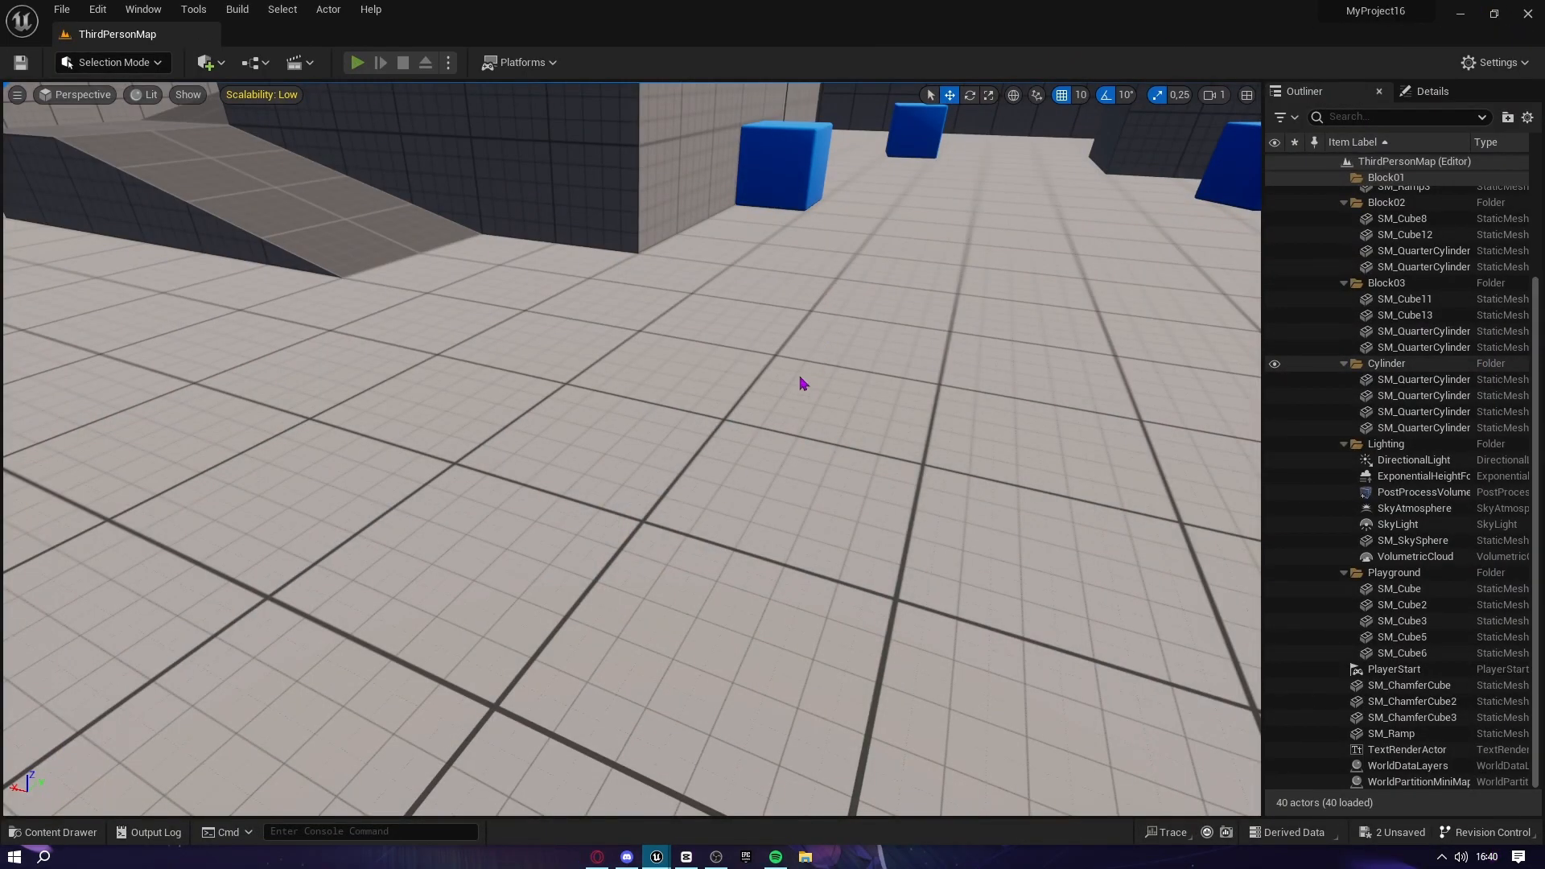
key(alt+p)
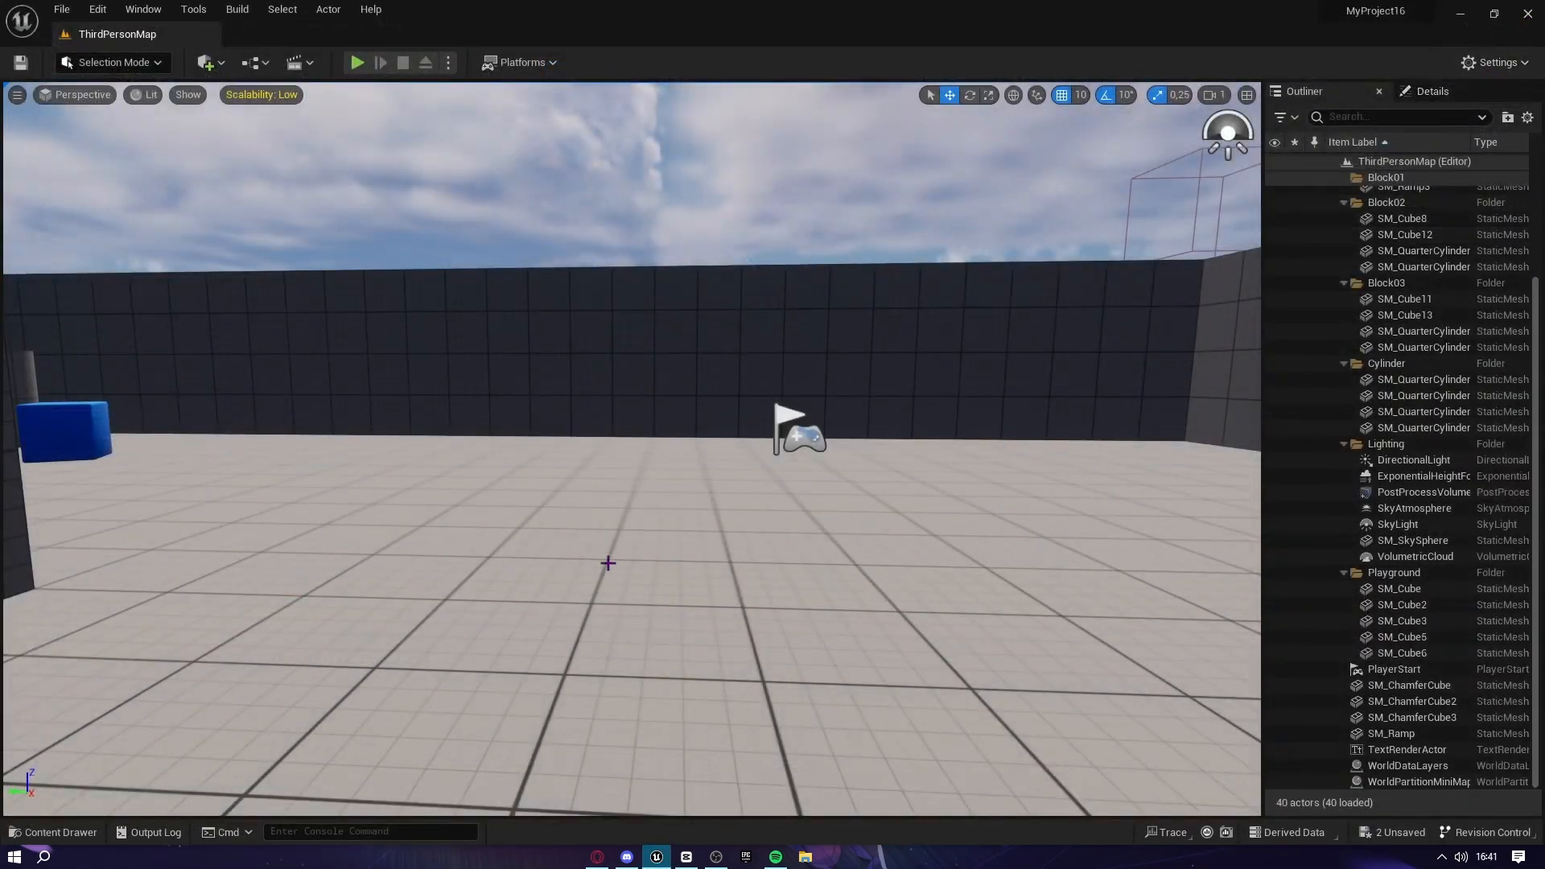
click(71, 776)
Open the BP_Ettore blueprint from the Ettore folder inside MetaHumans
click(51, 833)
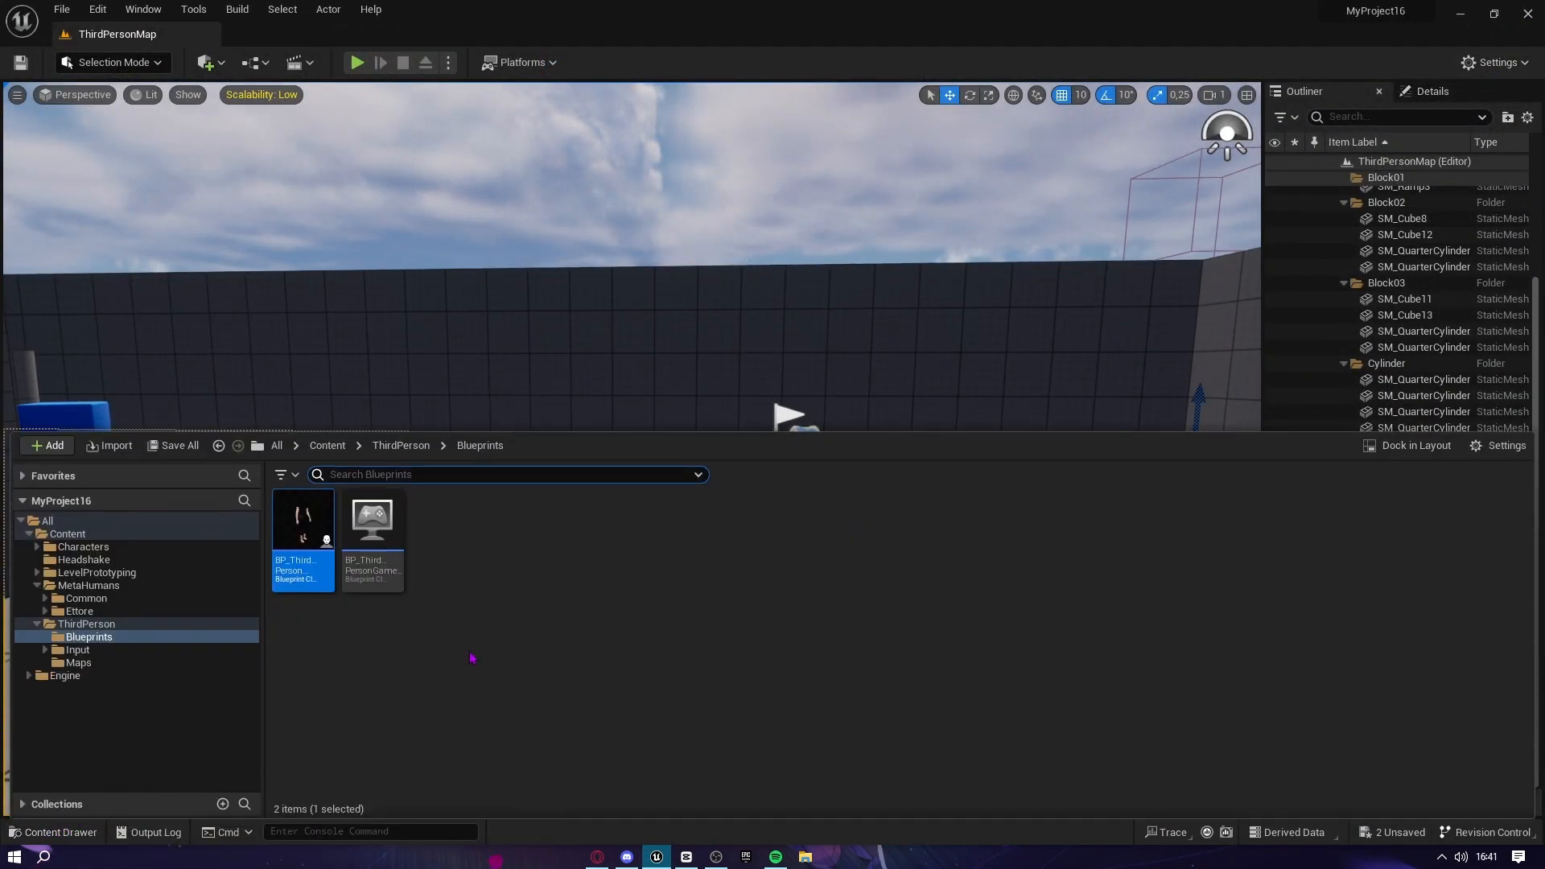
click(89, 585)
double_click(370, 531)
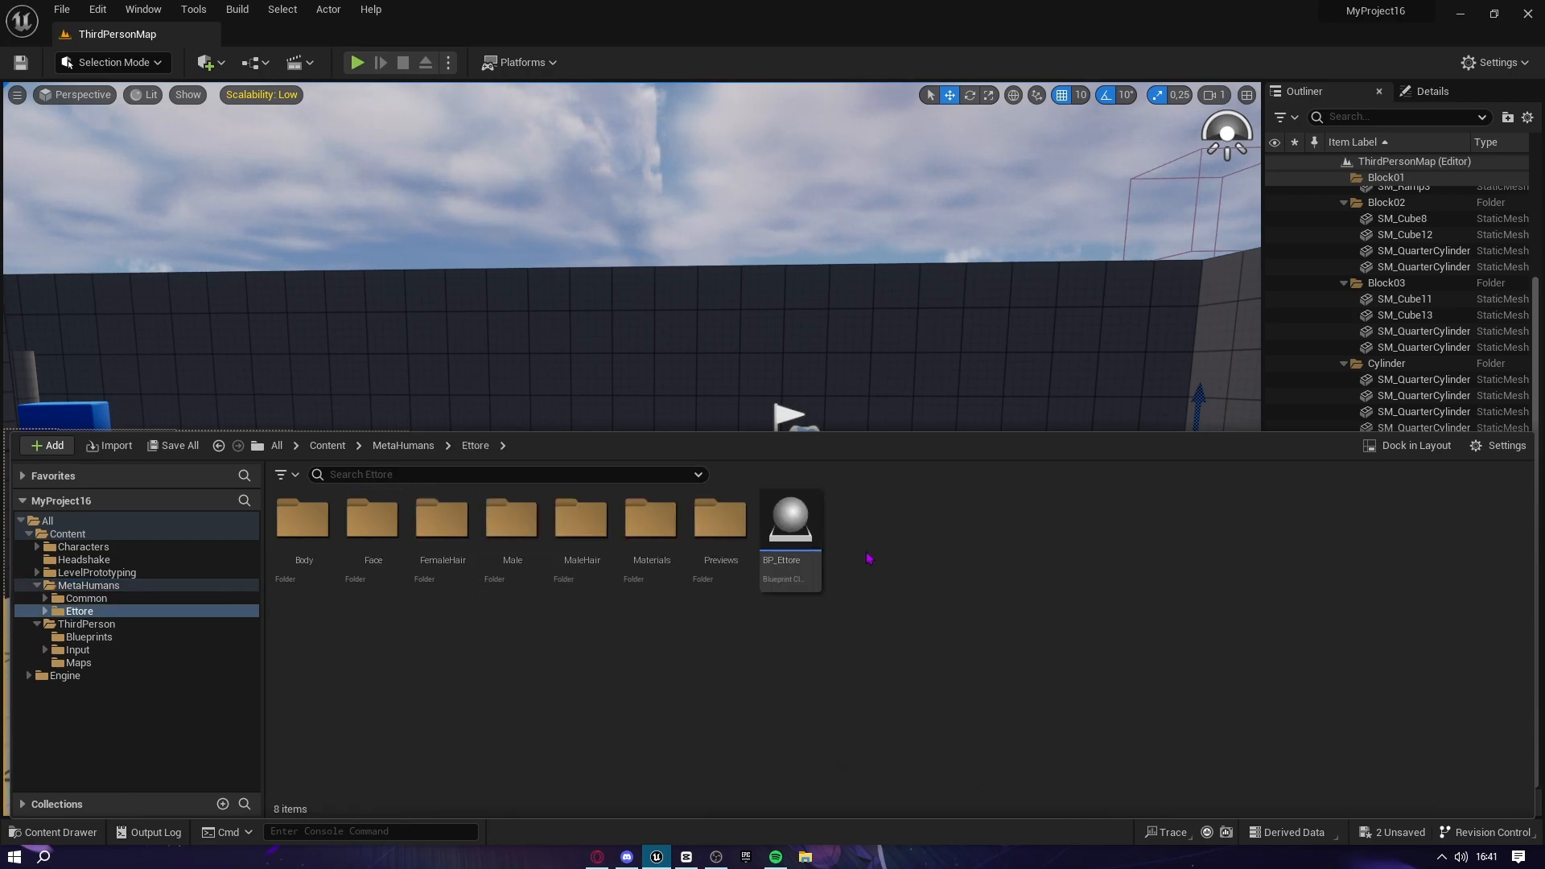
mouse_move(799, 581)
double_click(790, 531)
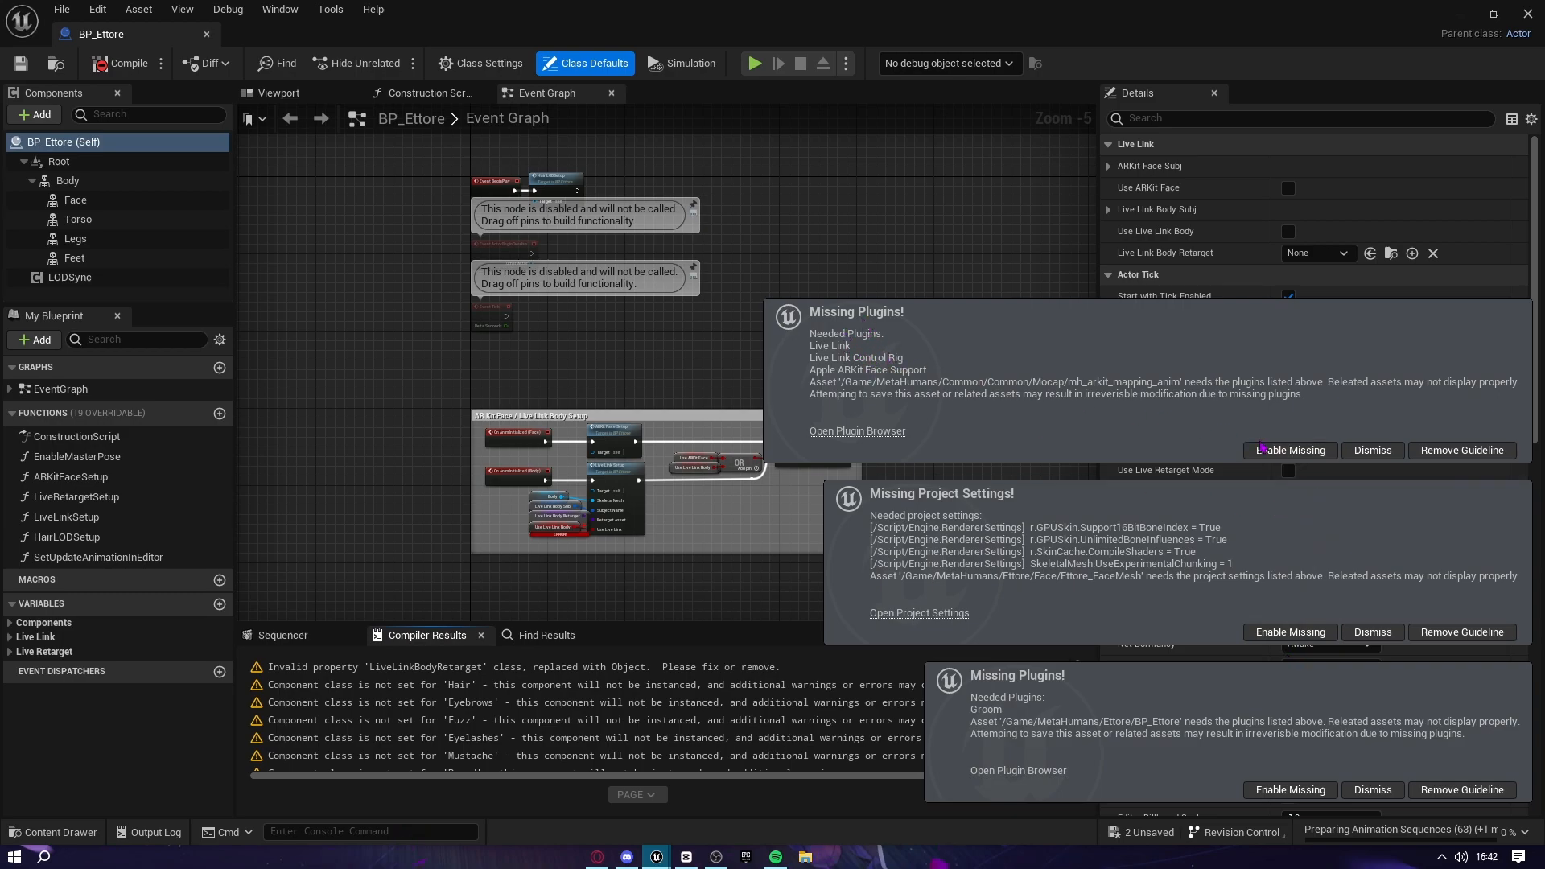
Enable all the missing plugins and project settings required by the MetaHuman, and save the unsaved assets
click(1290, 450)
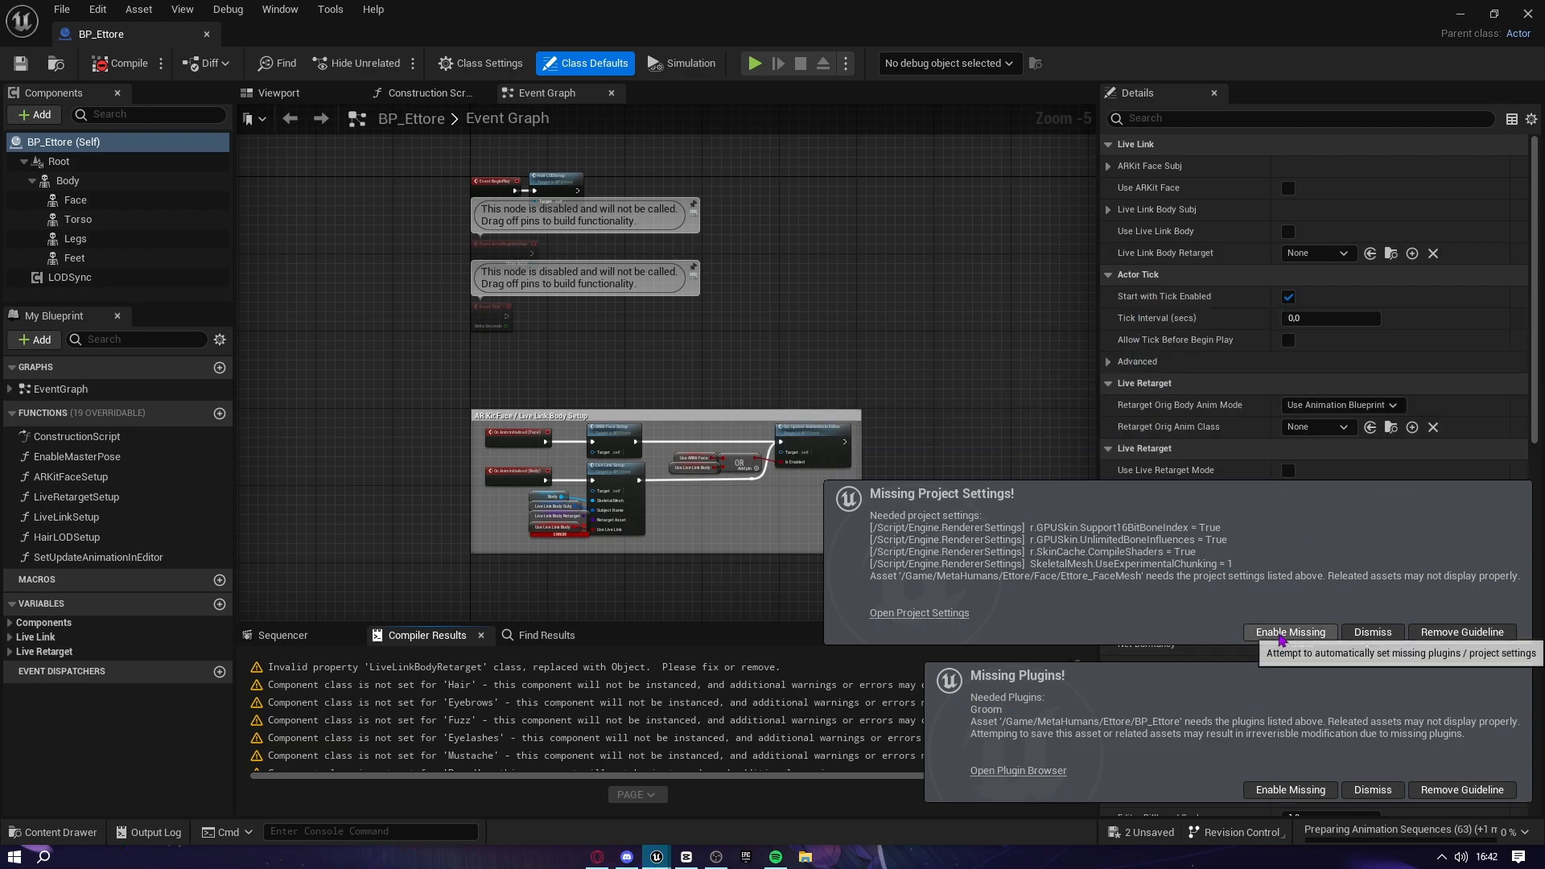
click(1289, 632)
click(1288, 792)
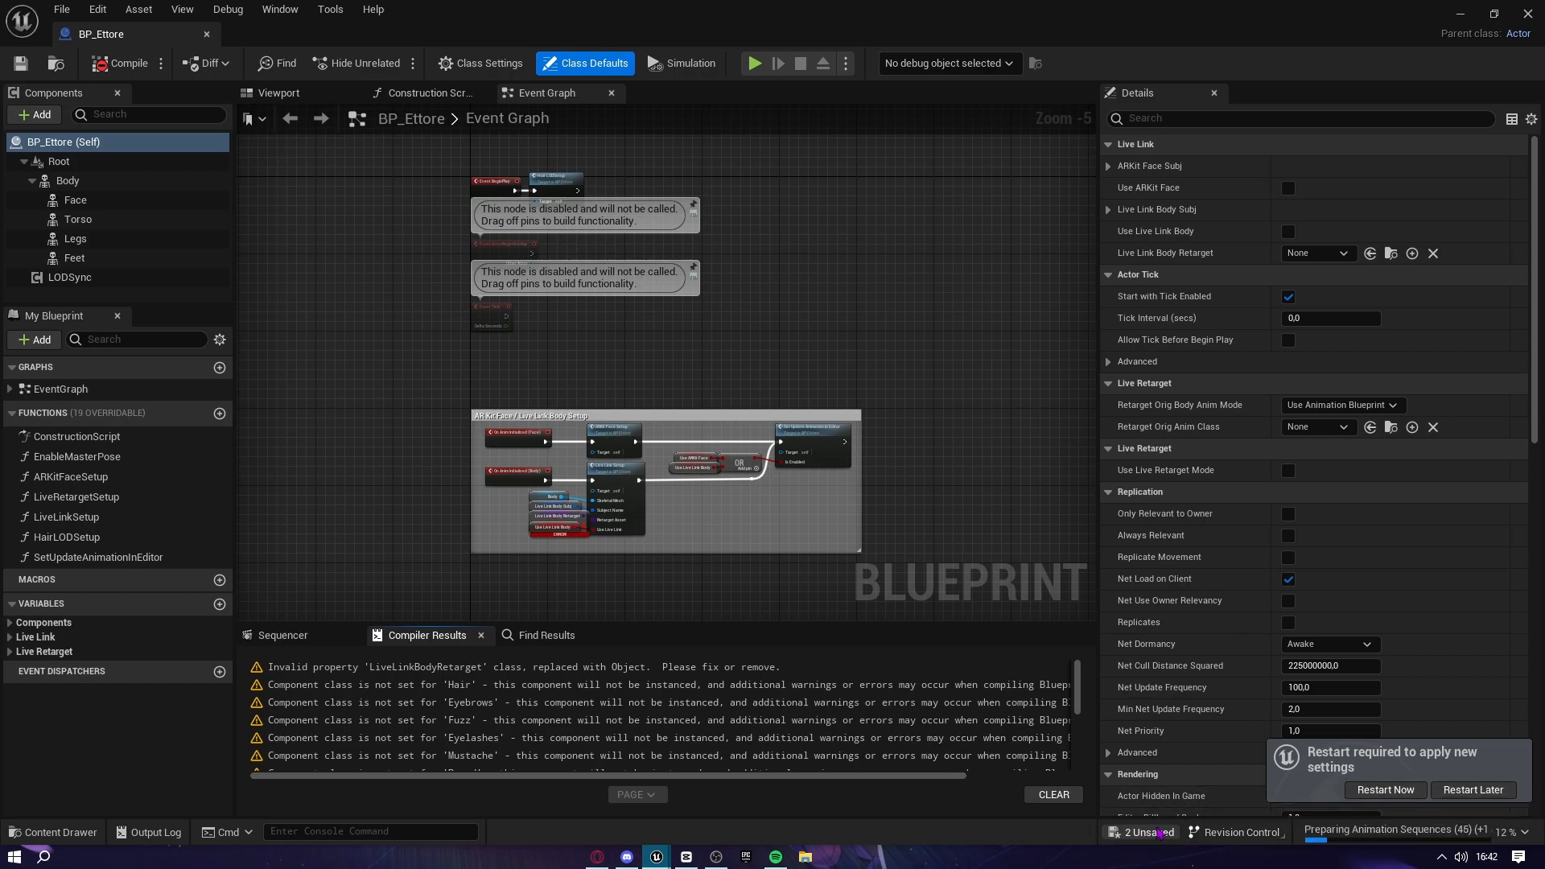
click(1148, 832)
click(901, 615)
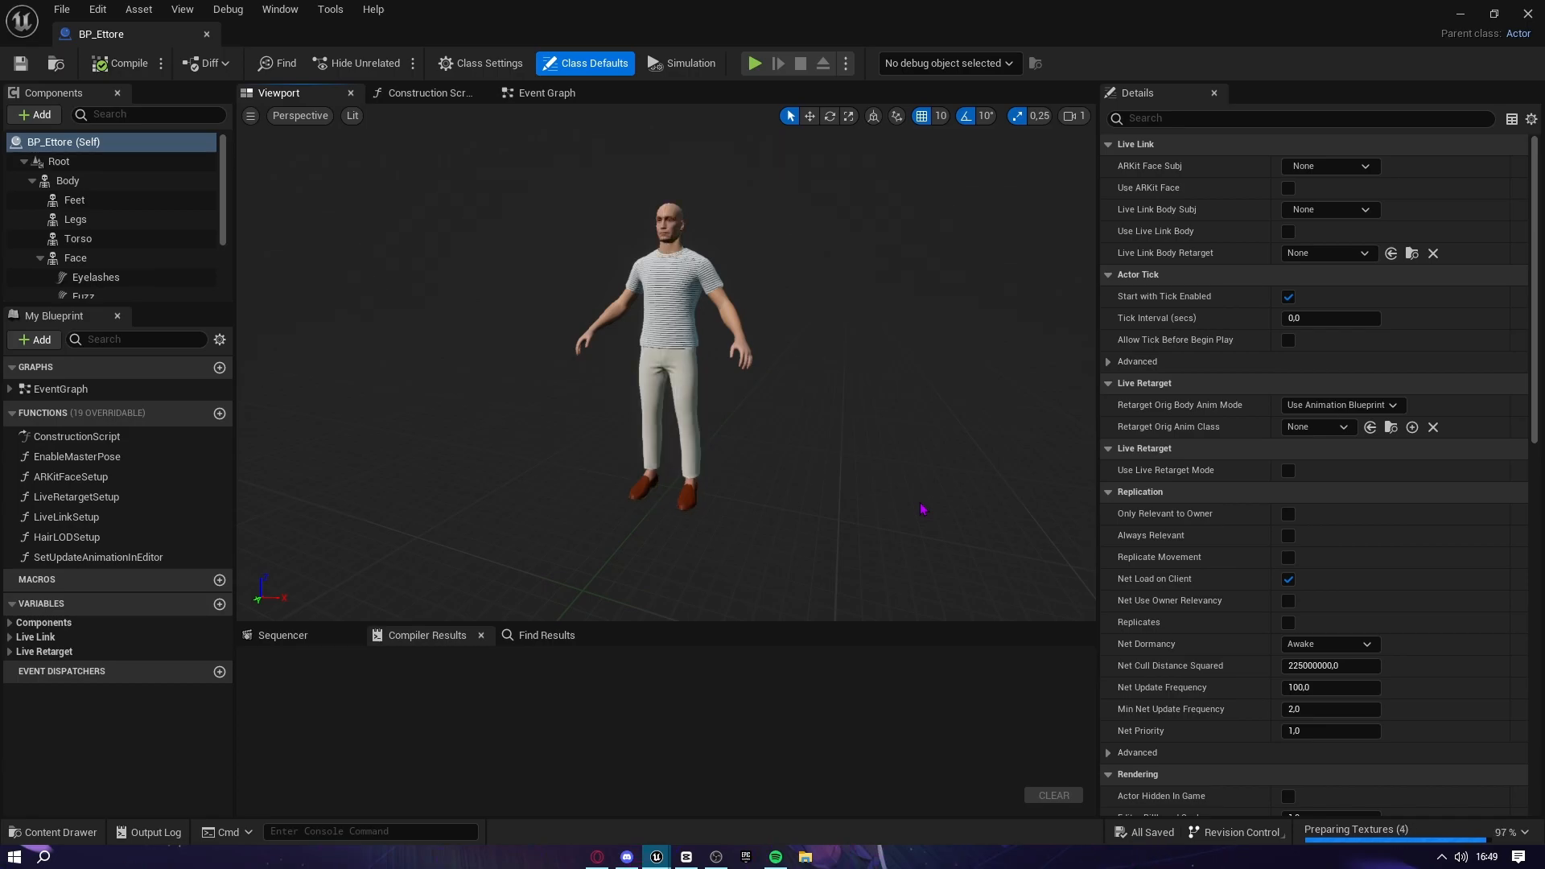
Inspect the Ettore model, and open BP_ThirdPersonCharacter from the ThirdPerson Blueprints folder in its component viewport
scroll(685, 273, up, 10)
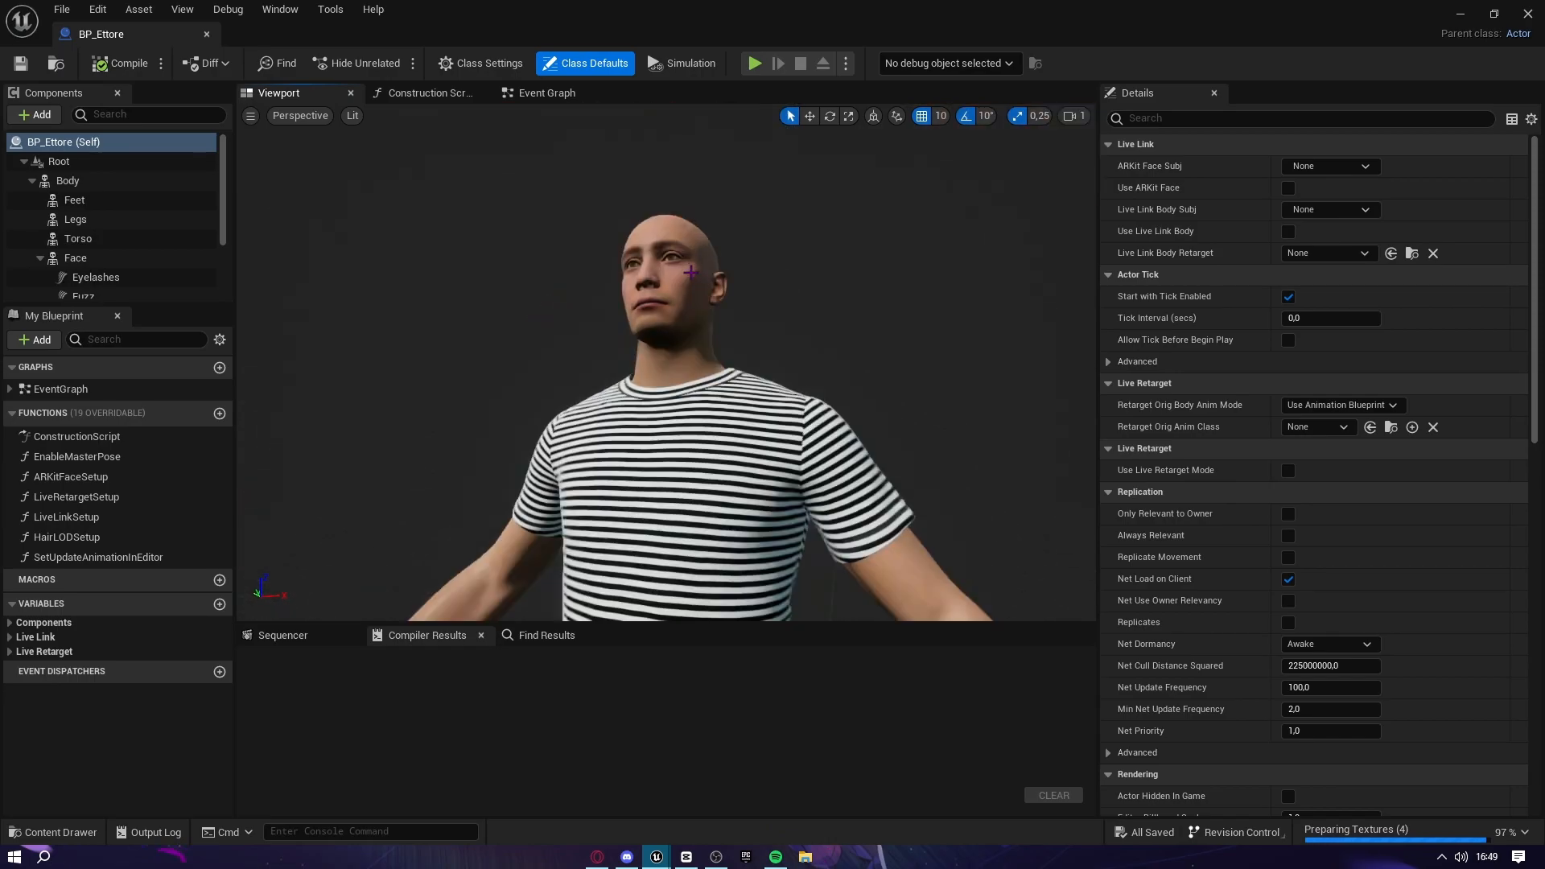
scroll(708, 330, down, 10)
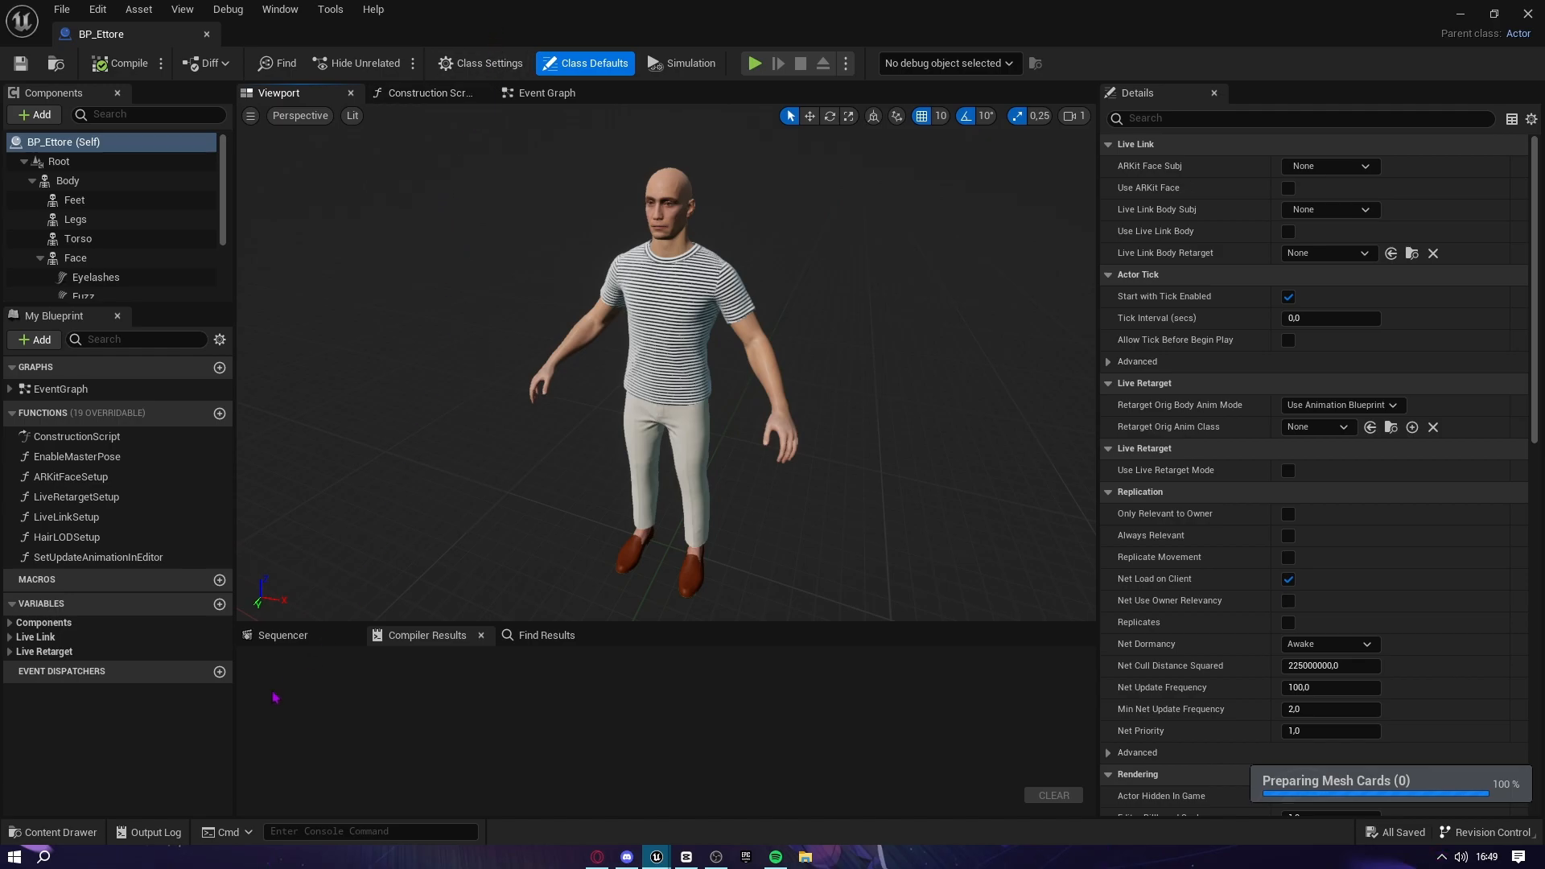
key(ctrl+space)
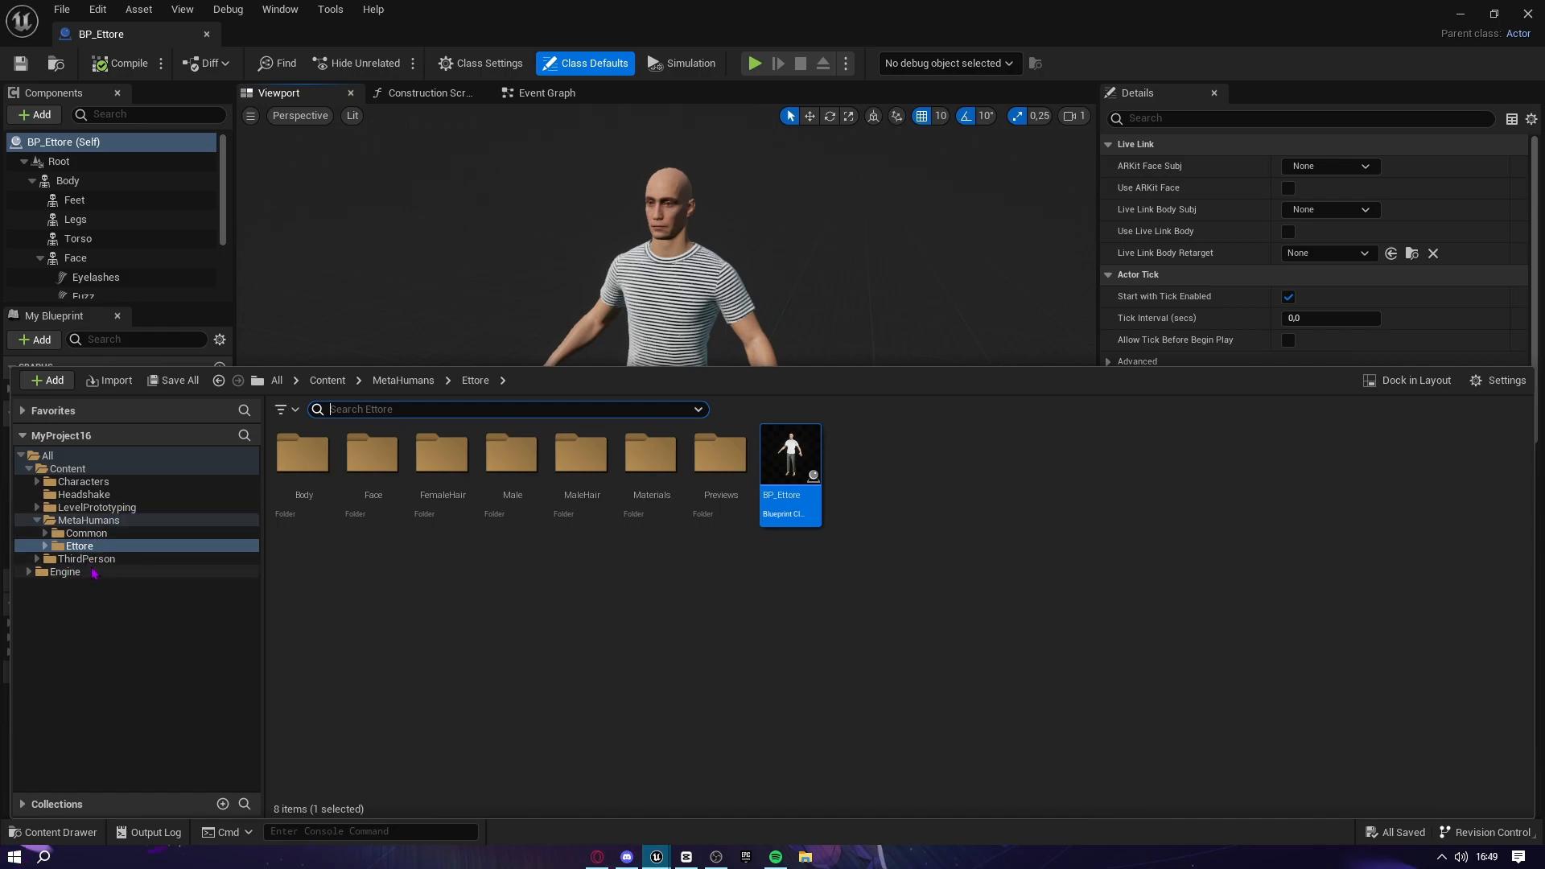
click(81, 561)
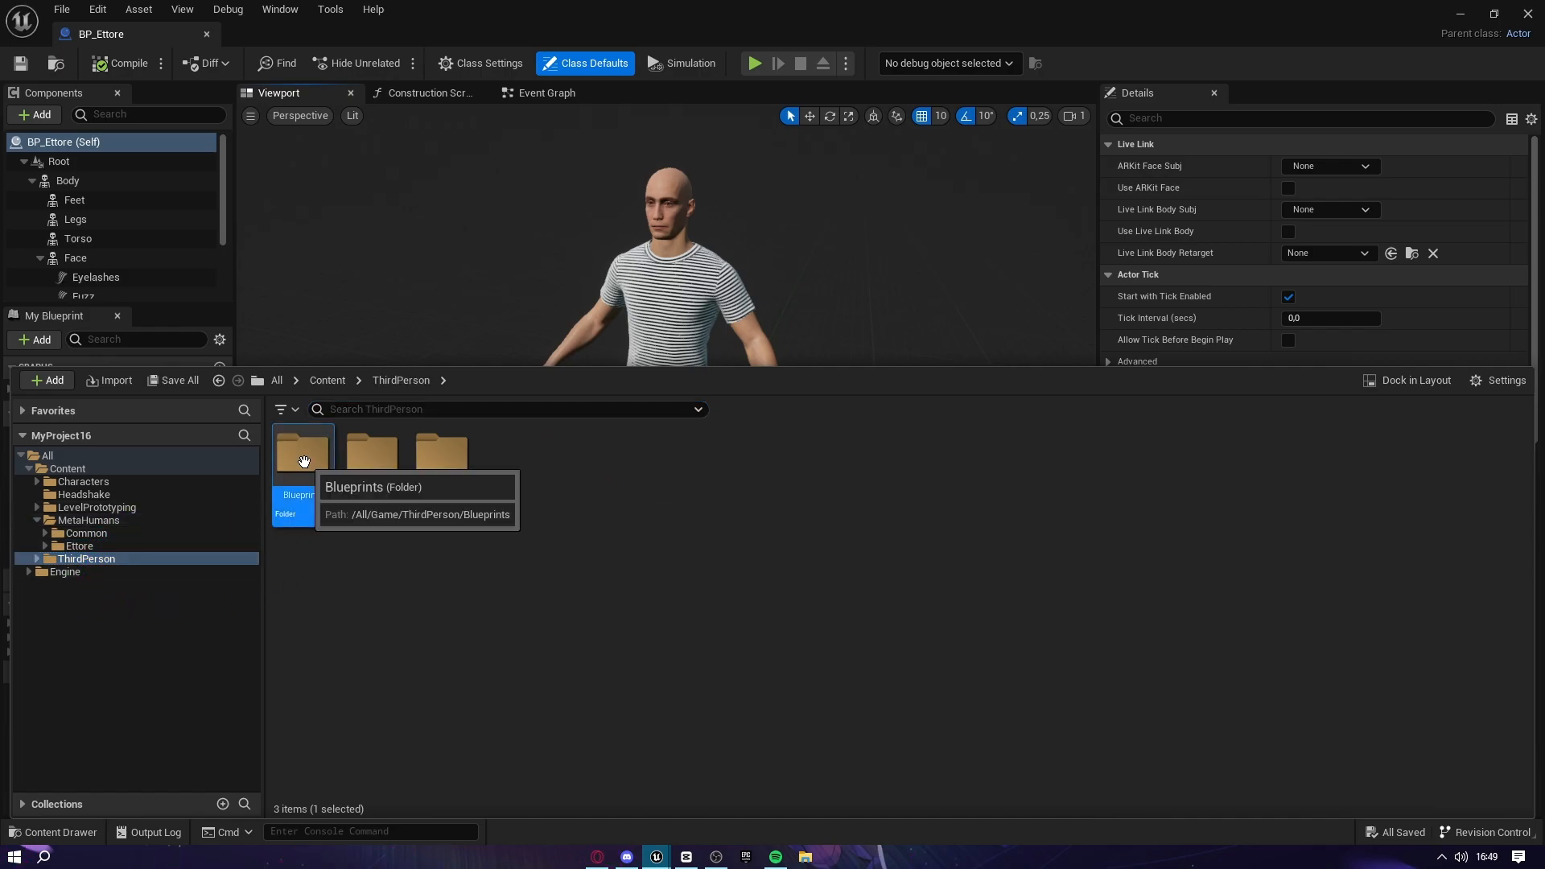
double_click(303, 457)
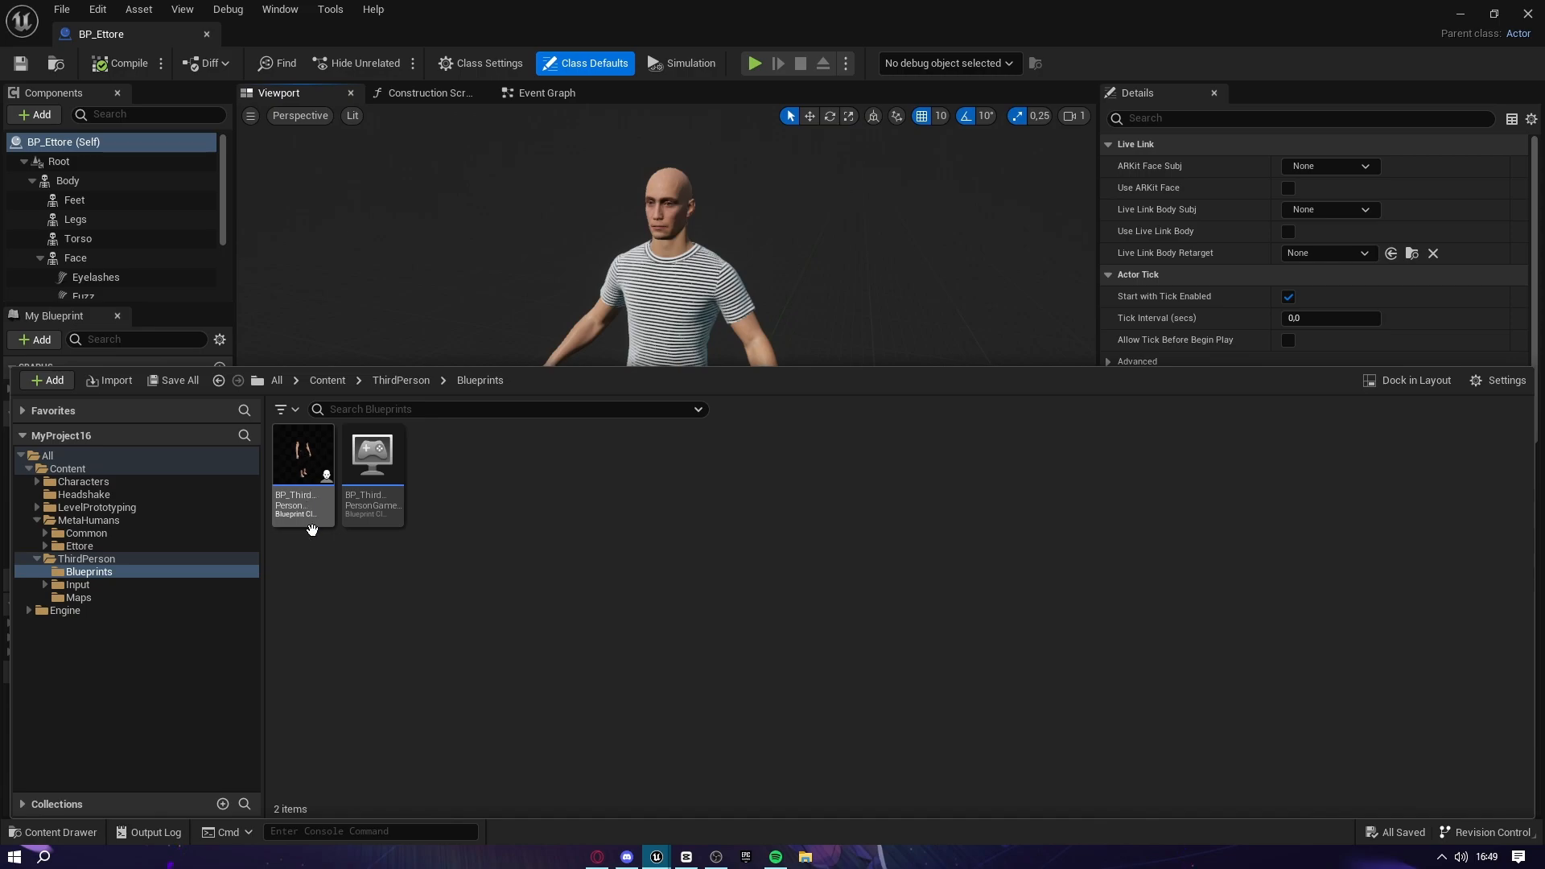
double_click(307, 485)
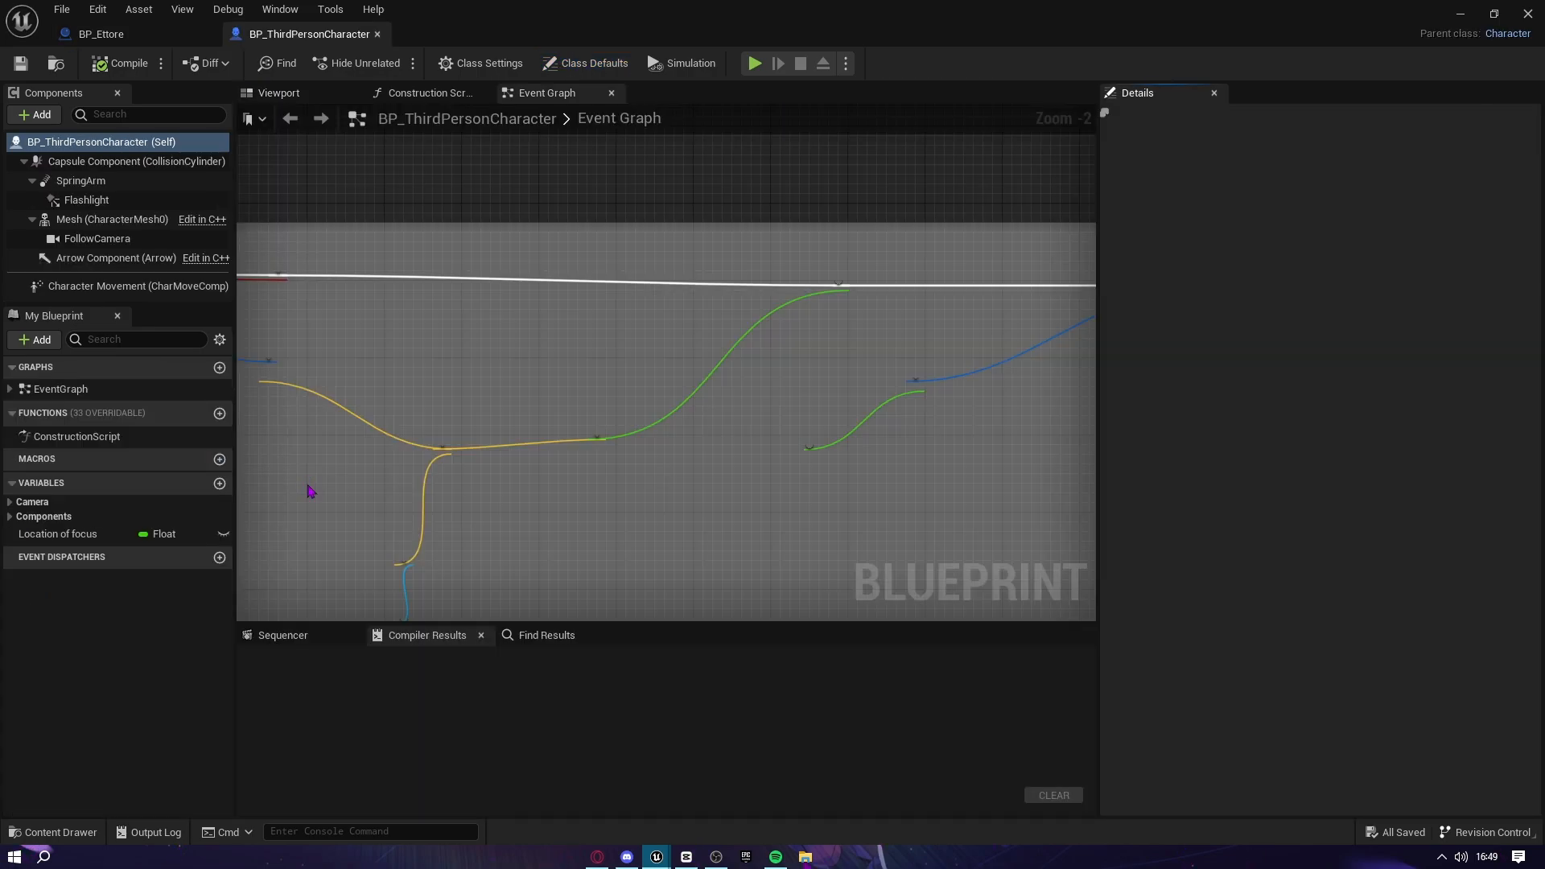
click(281, 94)
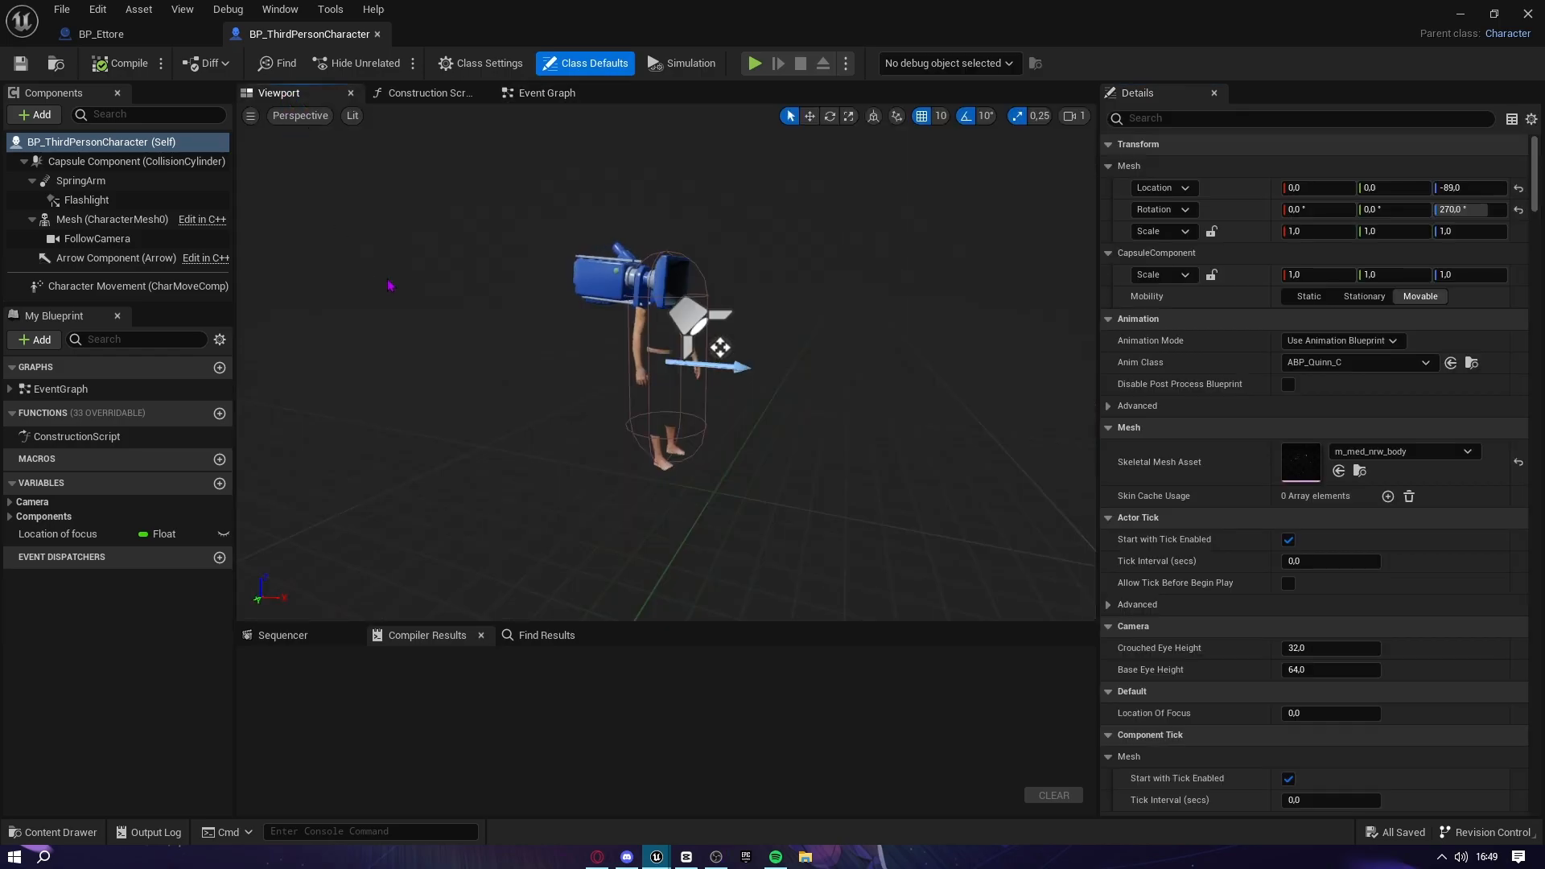
Copy the Feet component from the BP_Ettore blueprint
click(90, 36)
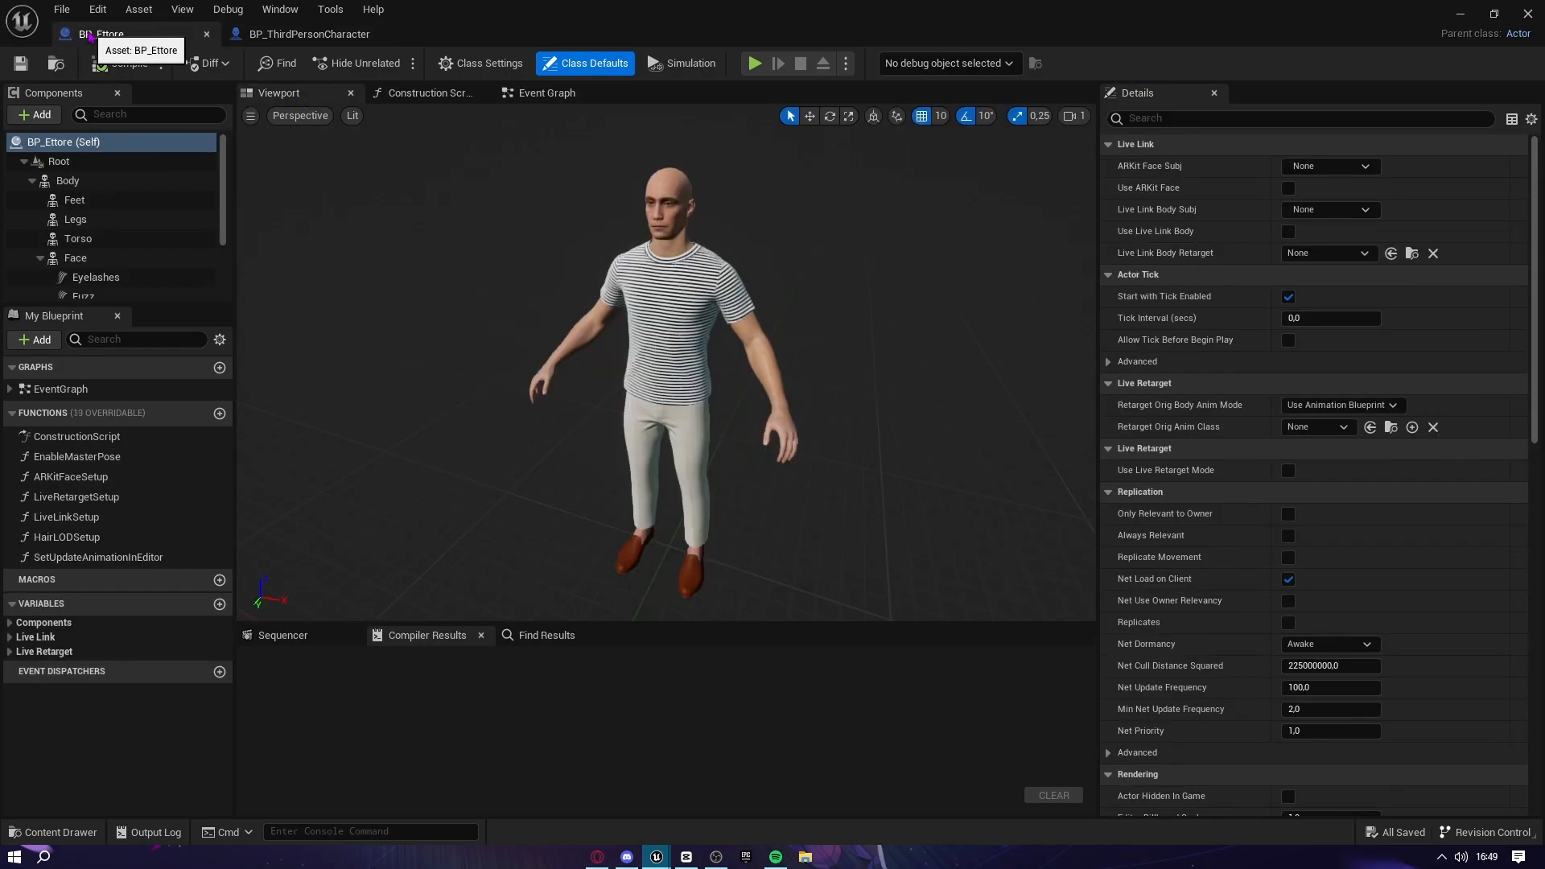
click(76, 201)
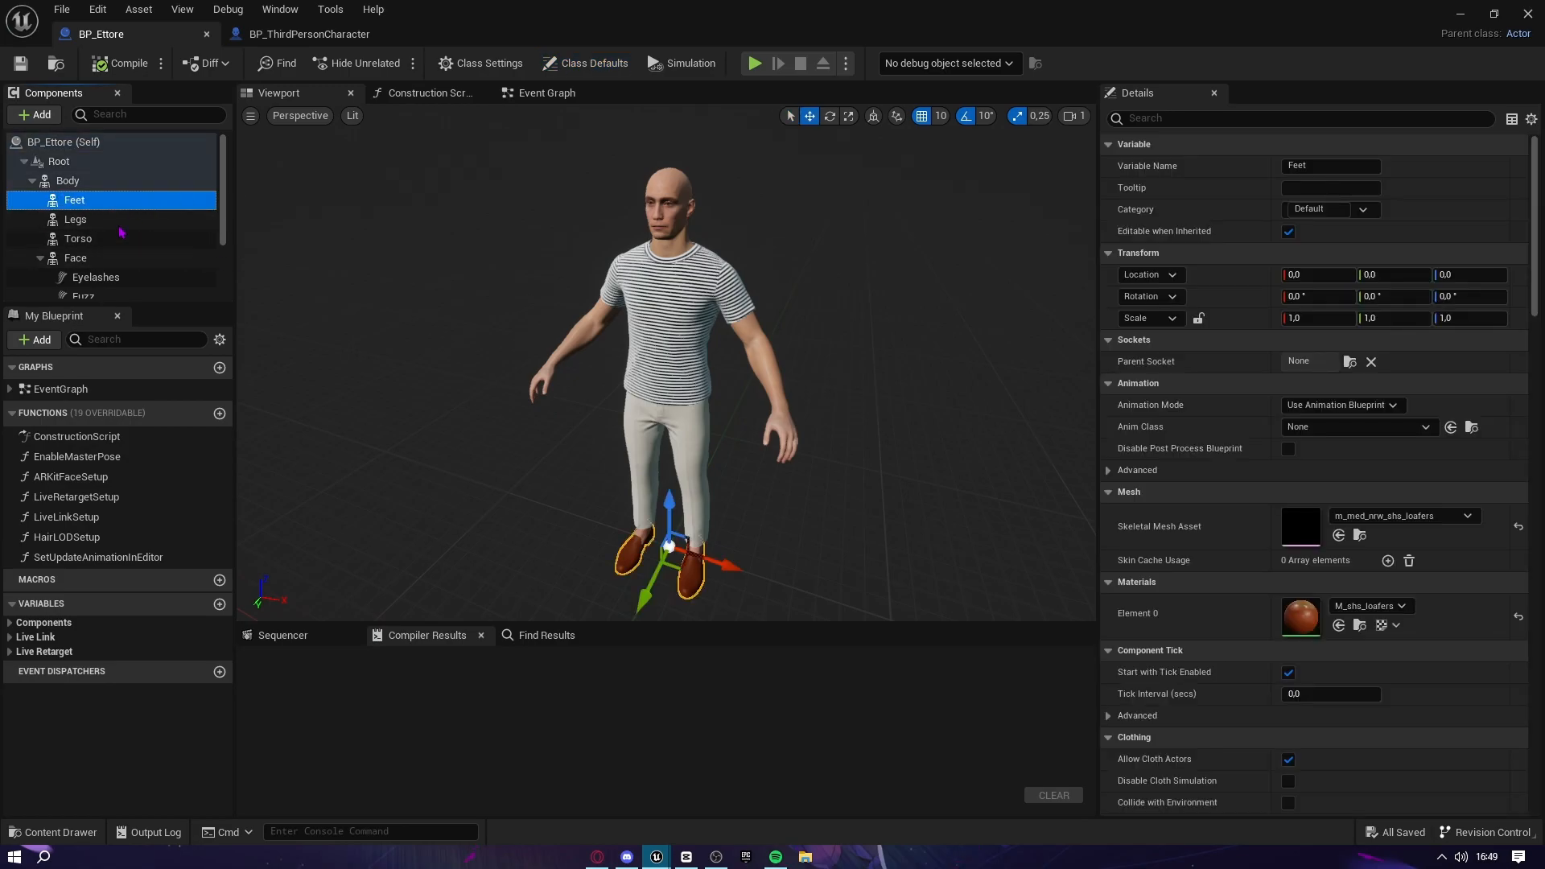
click(309, 34)
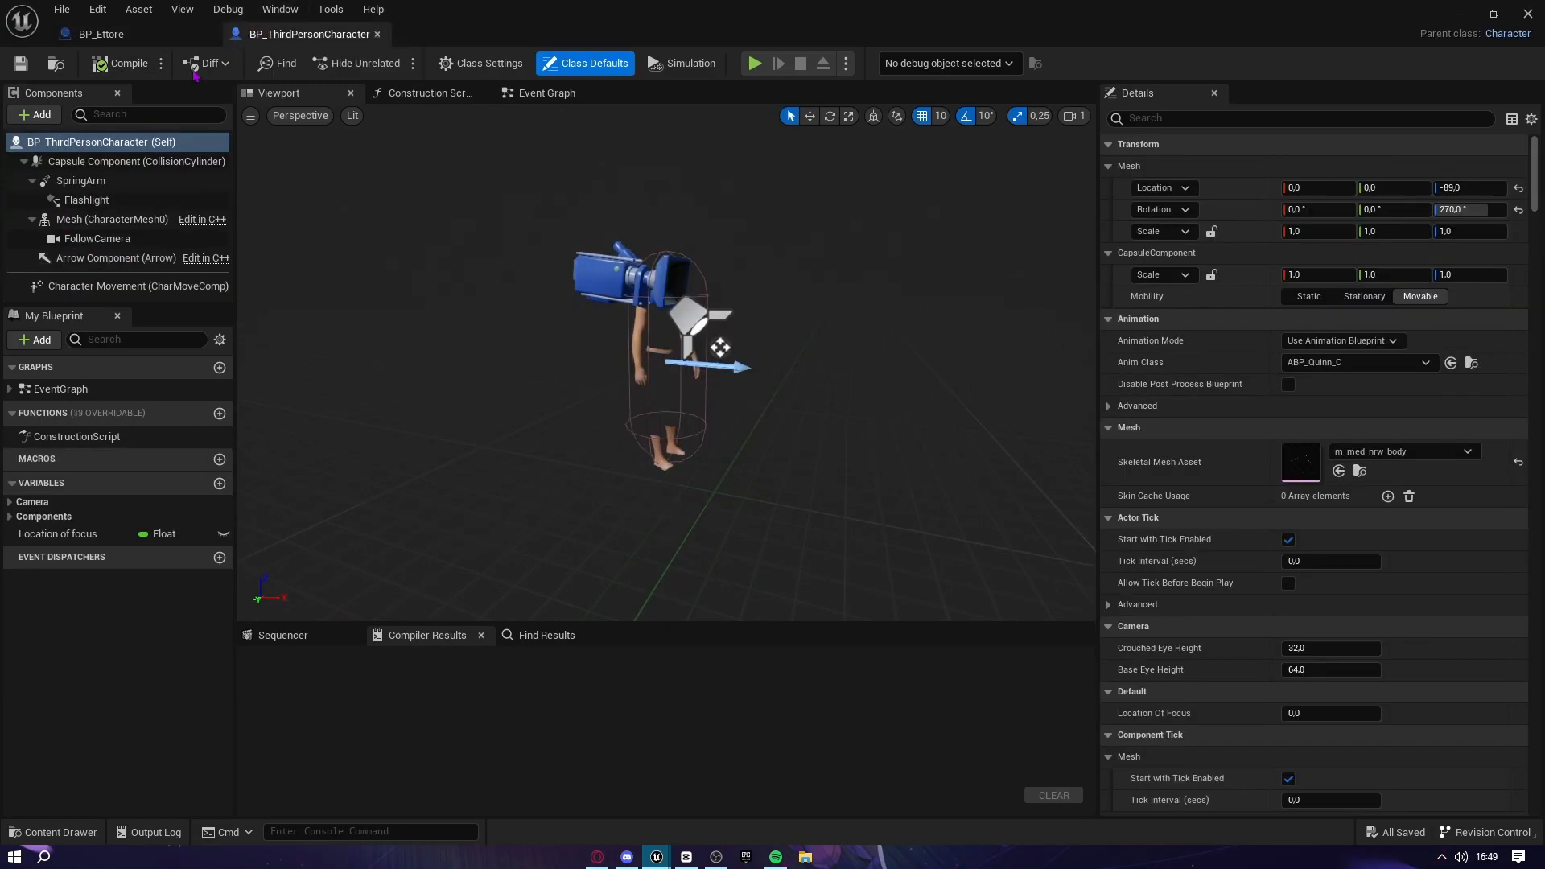
click(101, 34)
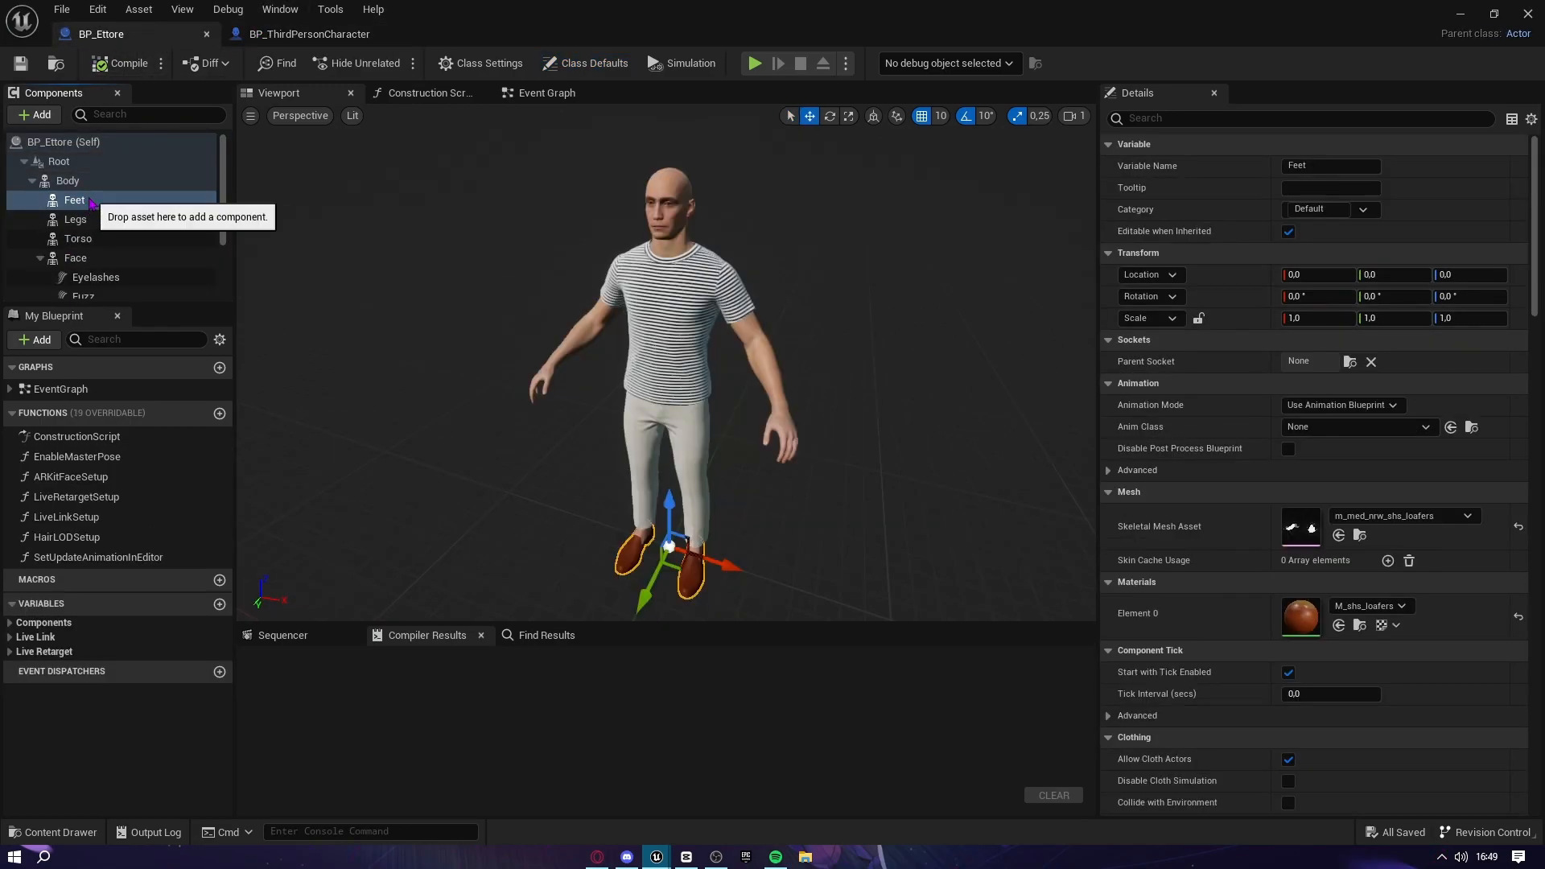
right_click(80, 206)
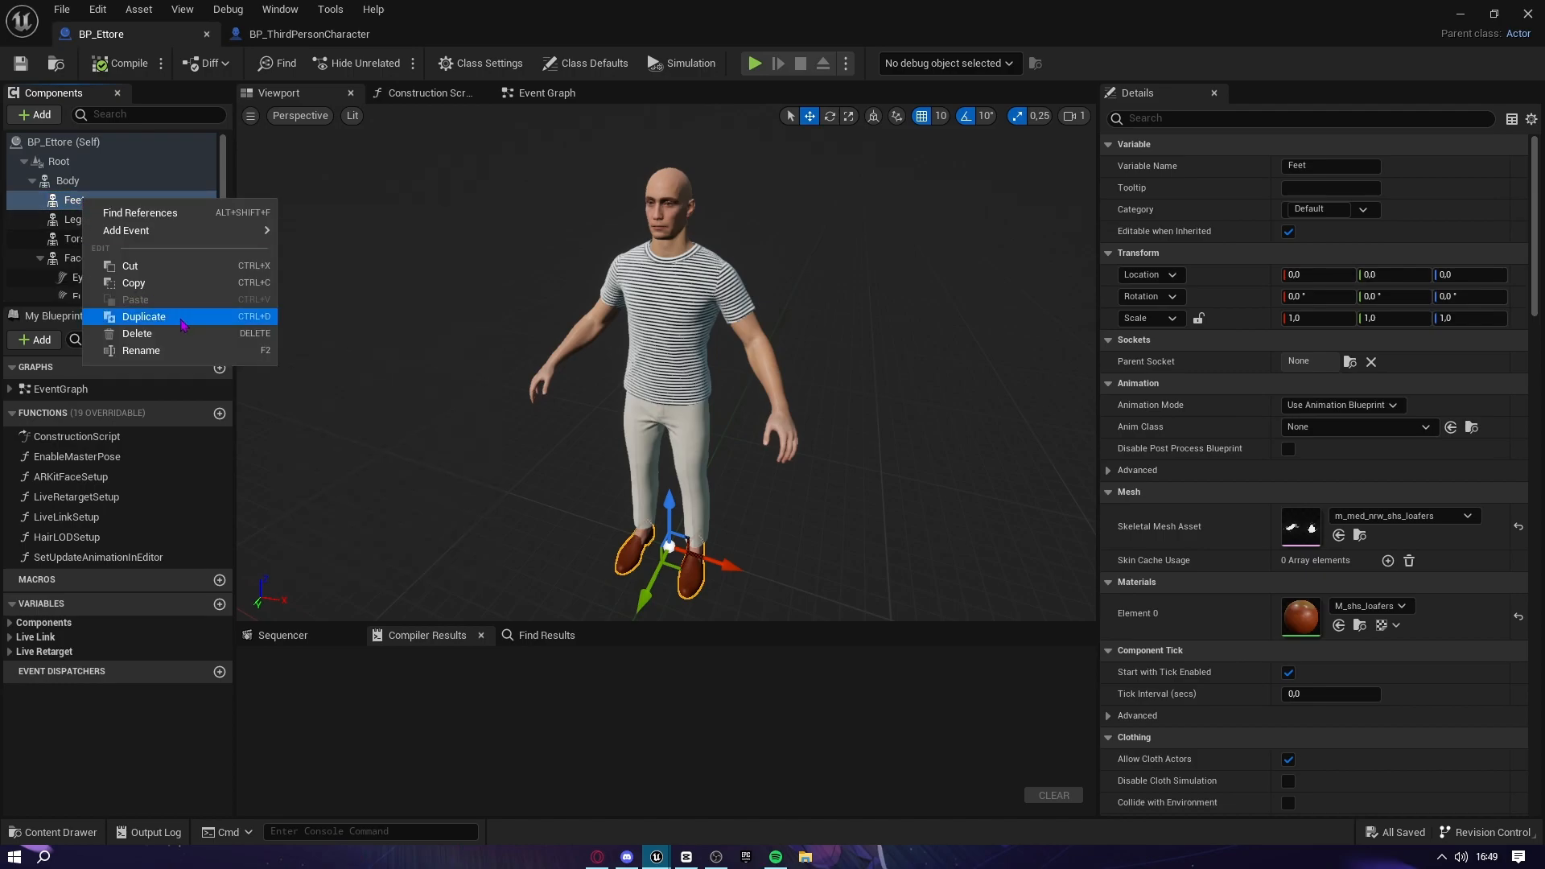
click(134, 282)
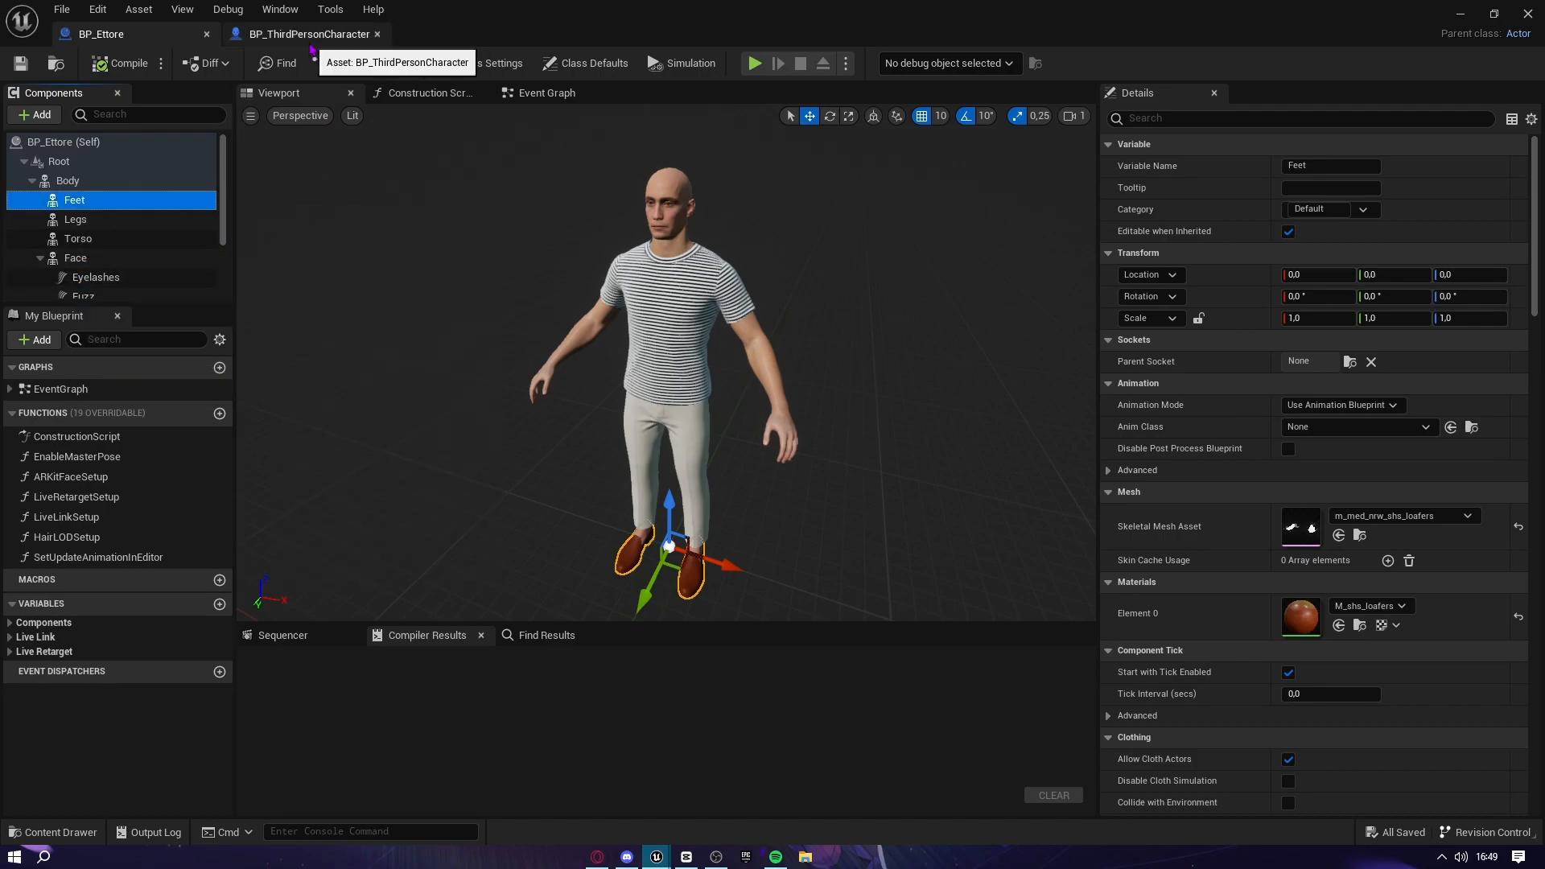
Paste the copied Feet component into BP_ThirdPersonCharacter with its Mesh component selected
click(309, 36)
click(91, 222)
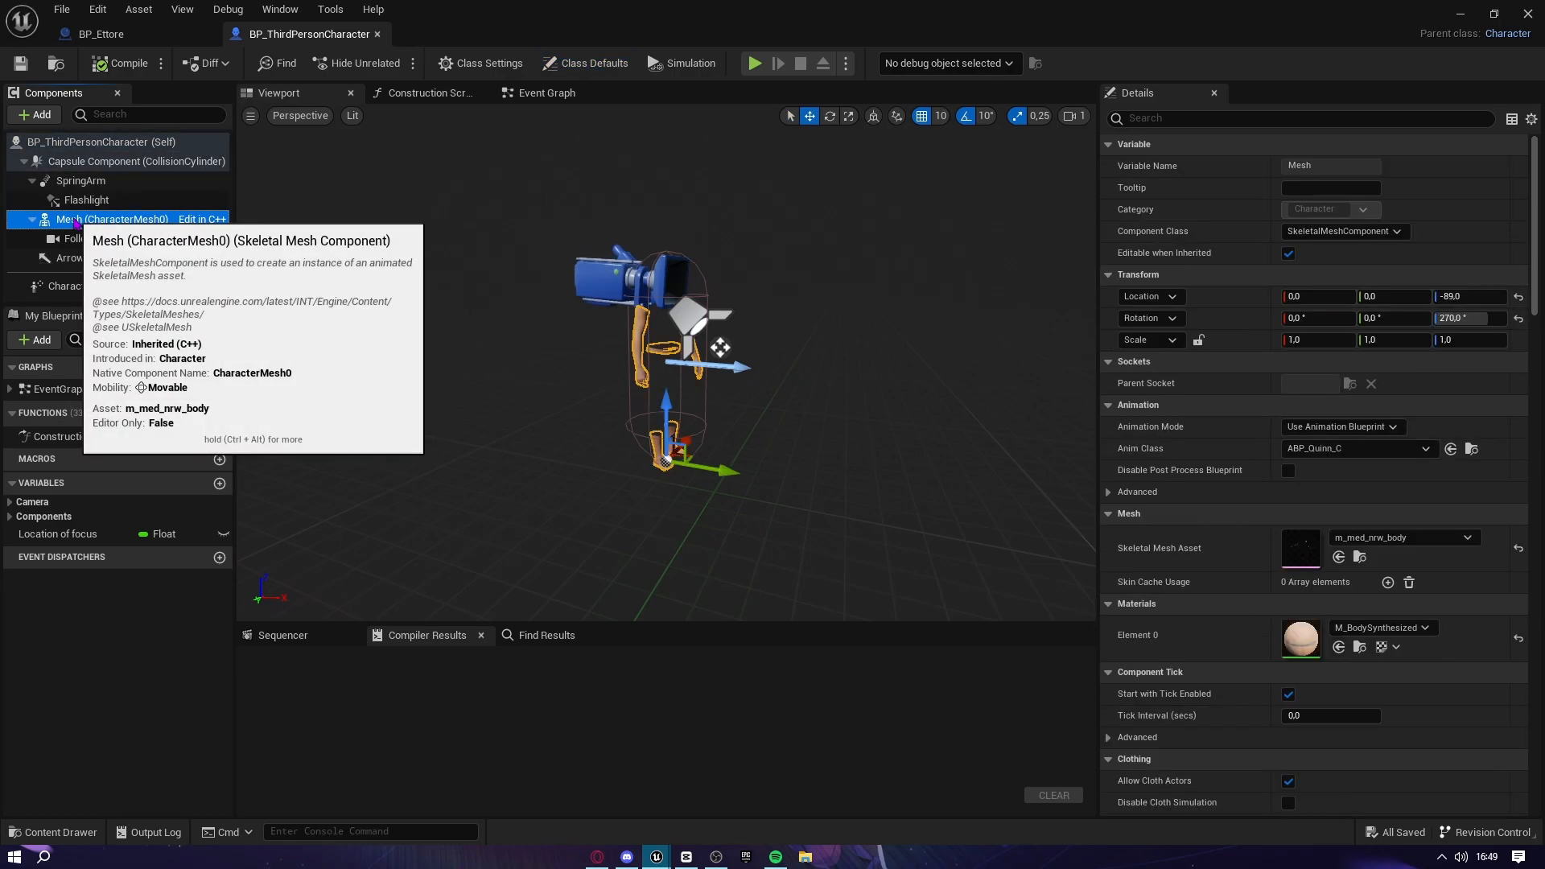
right_click(91, 222)
click(129, 317)
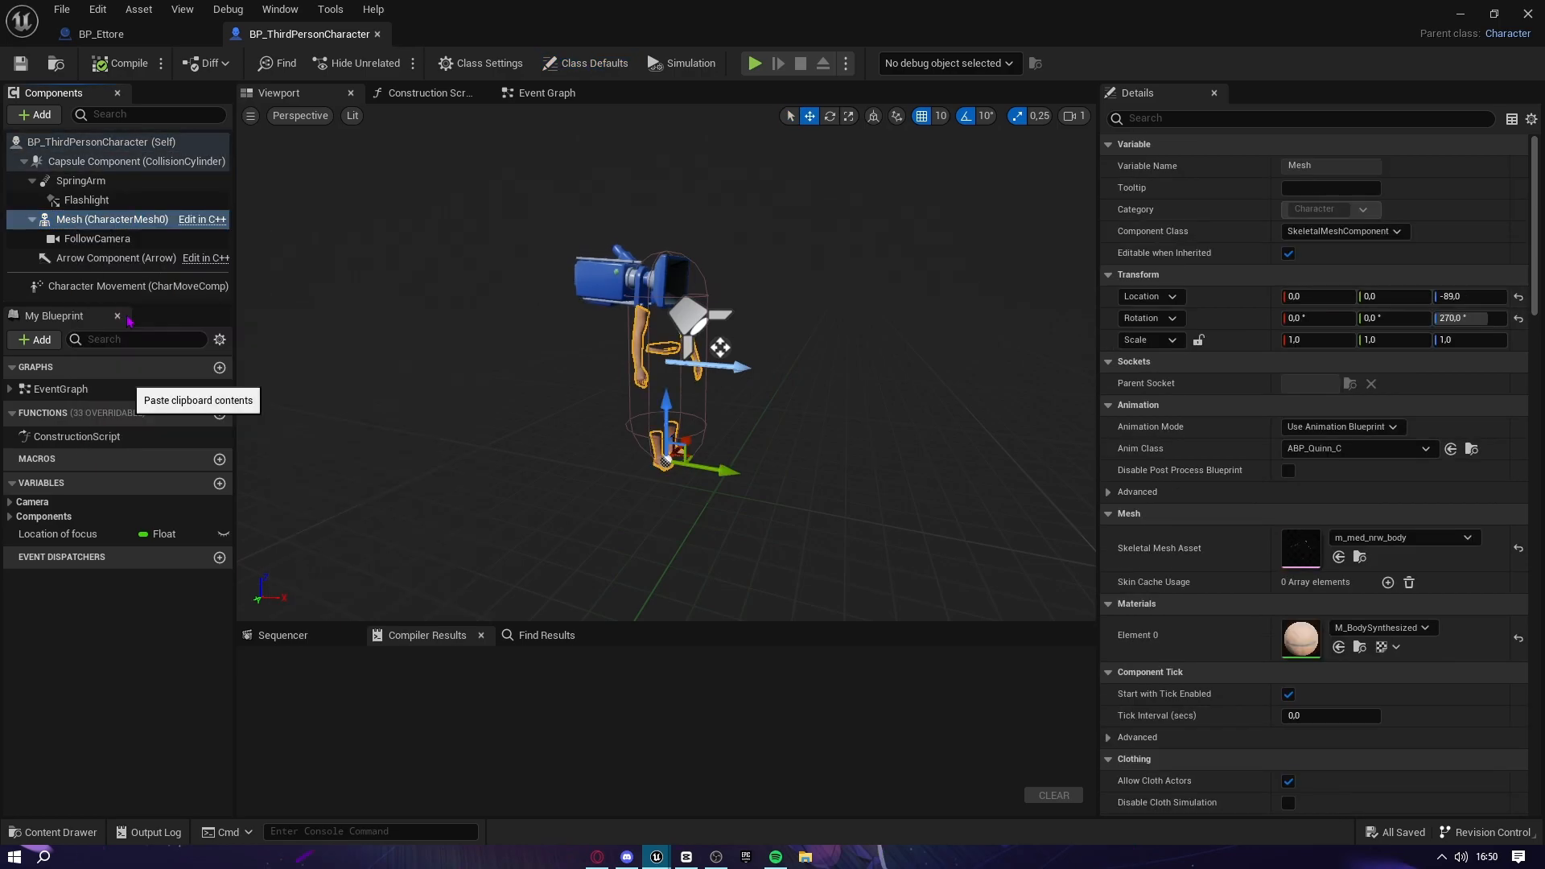
scroll(712, 375, up, 5)
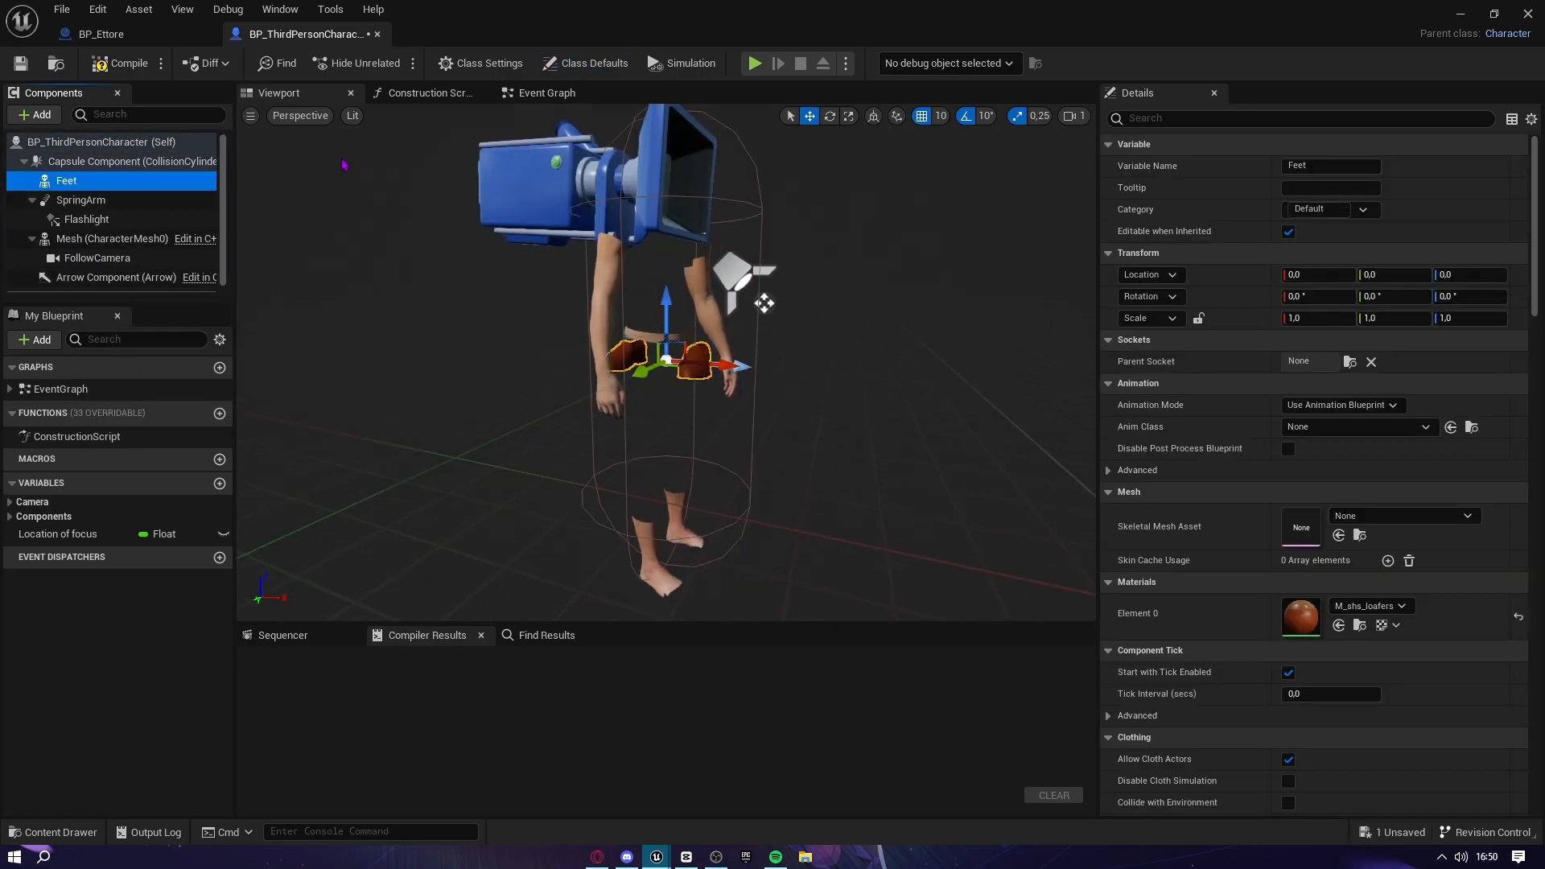
Copy the Legs component from the BP_Ettore blueprint
click(100, 34)
click(98, 222)
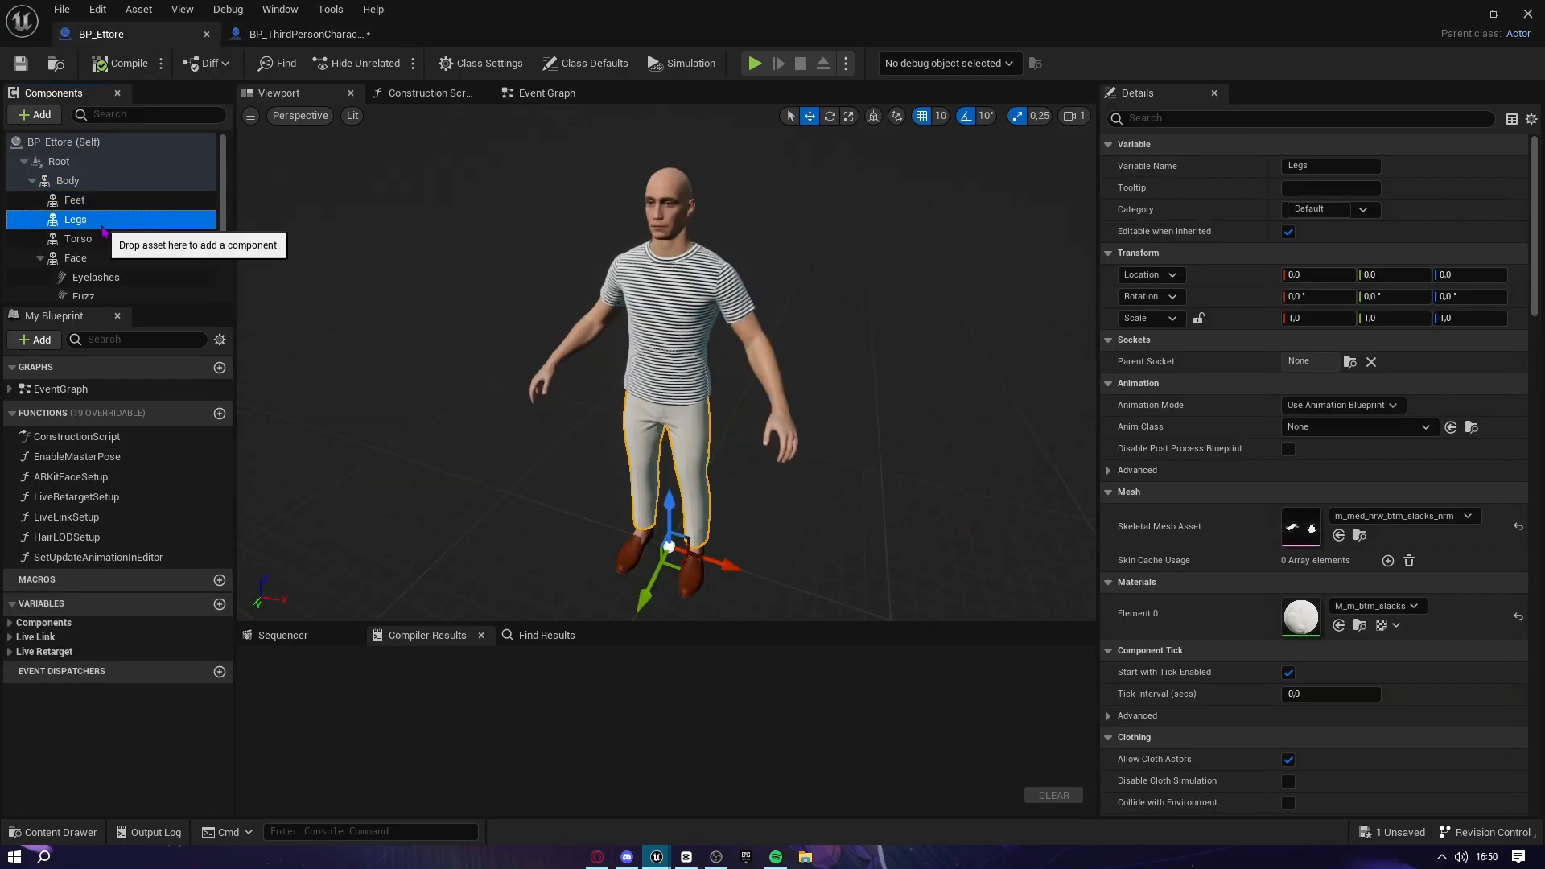
right_click(103, 227)
click(278, 298)
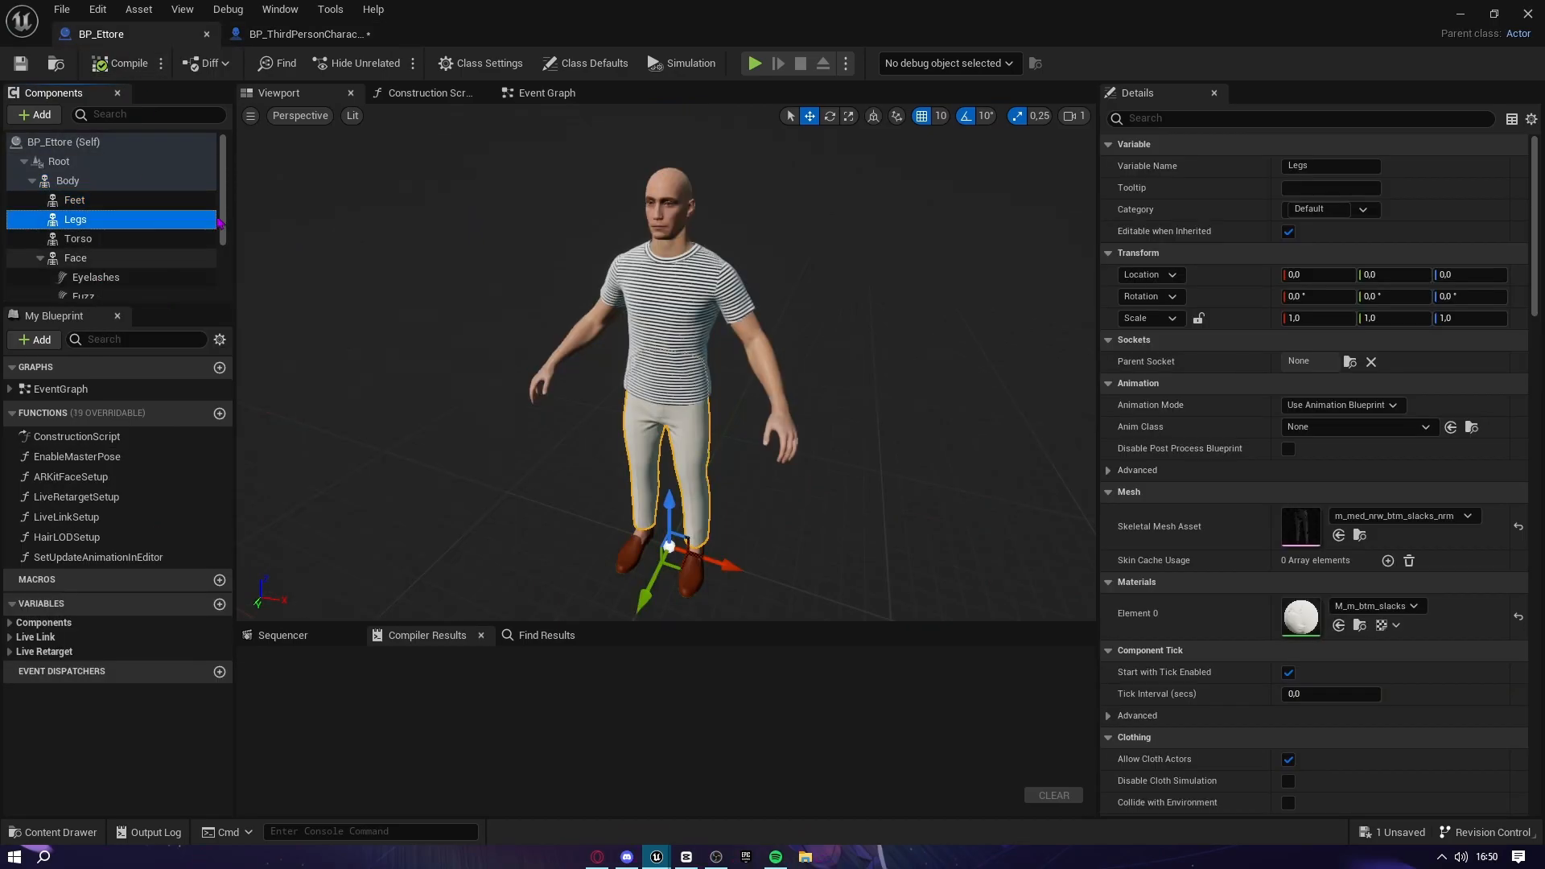
Attach the pasted Feet component to the Mesh component in BP_ThirdPersonCharacter
click(306, 36)
click(88, 161)
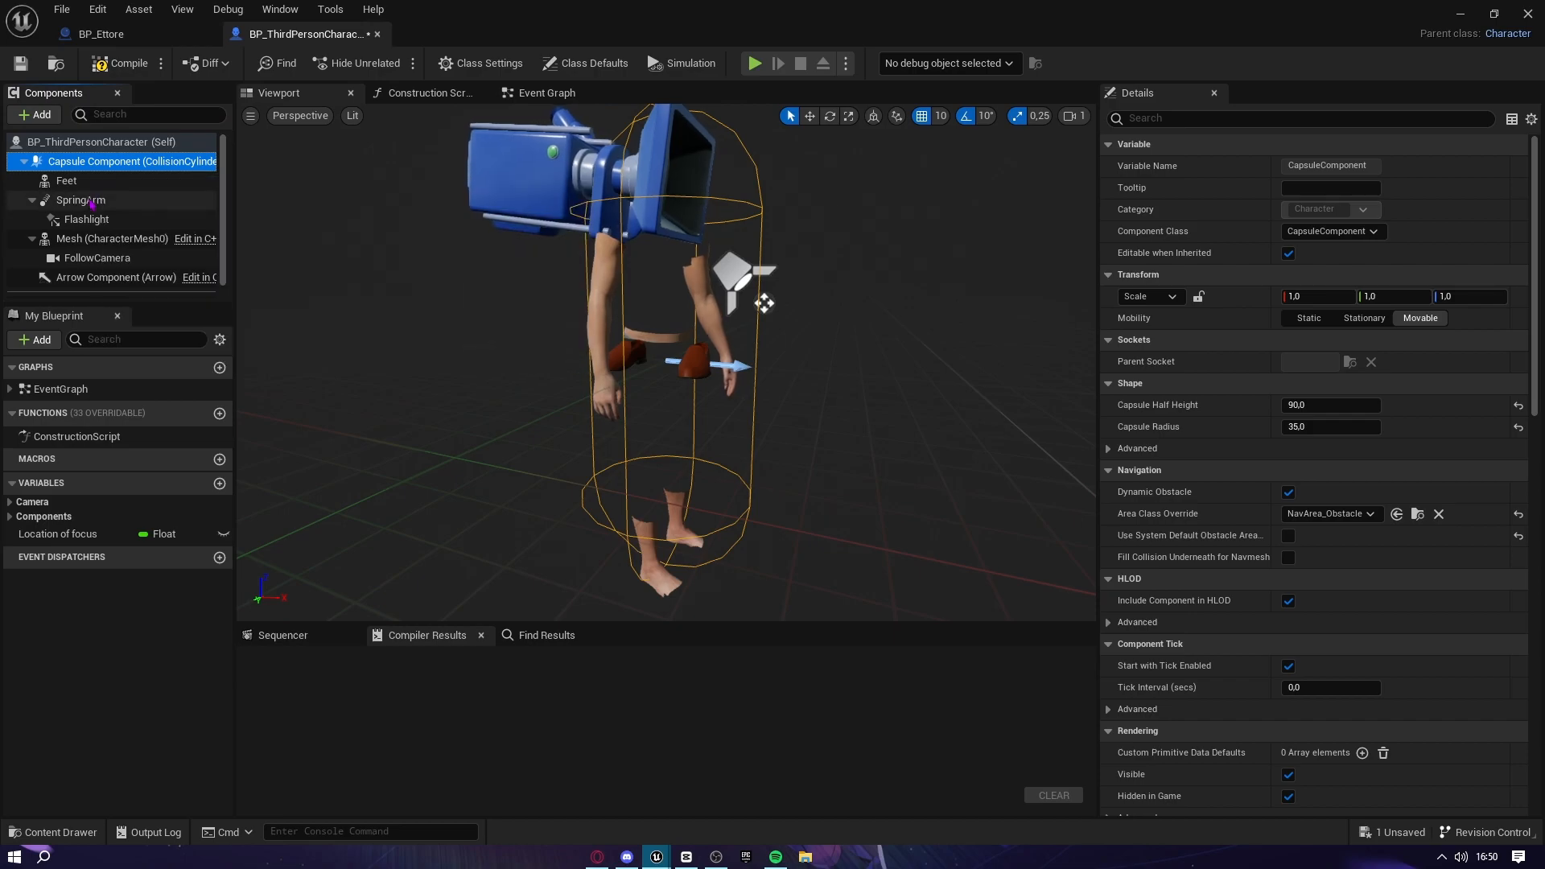
drag(72, 182, 103, 250)
Paste the copied Legs component into BP_ThirdPersonCharacter and attach it to the Mesh component
right_click(88, 220)
click(138, 319)
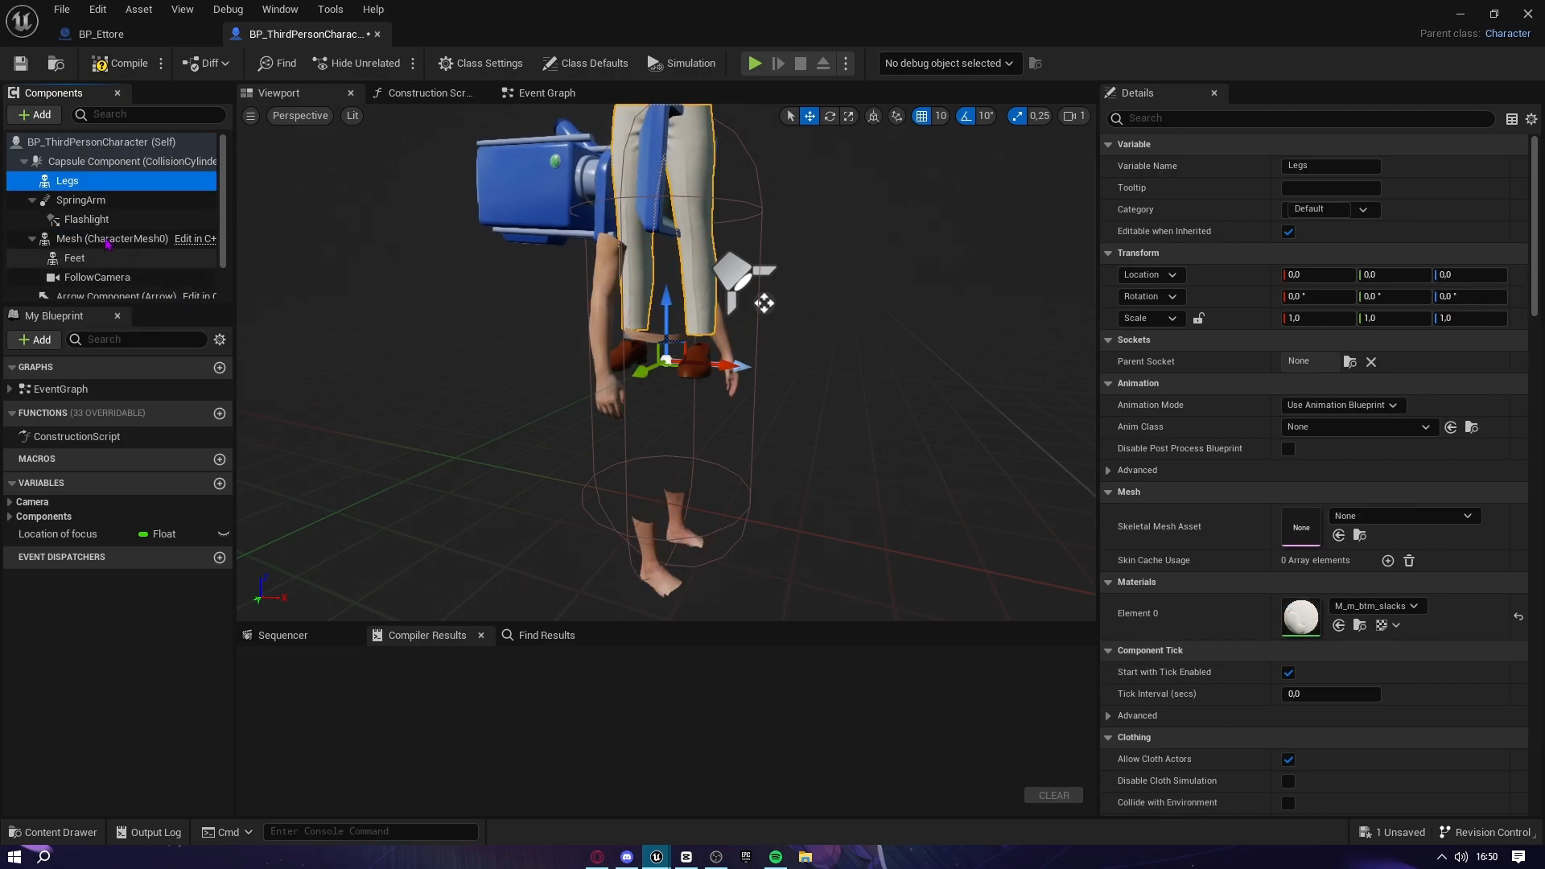
drag(77, 247, 82, 255)
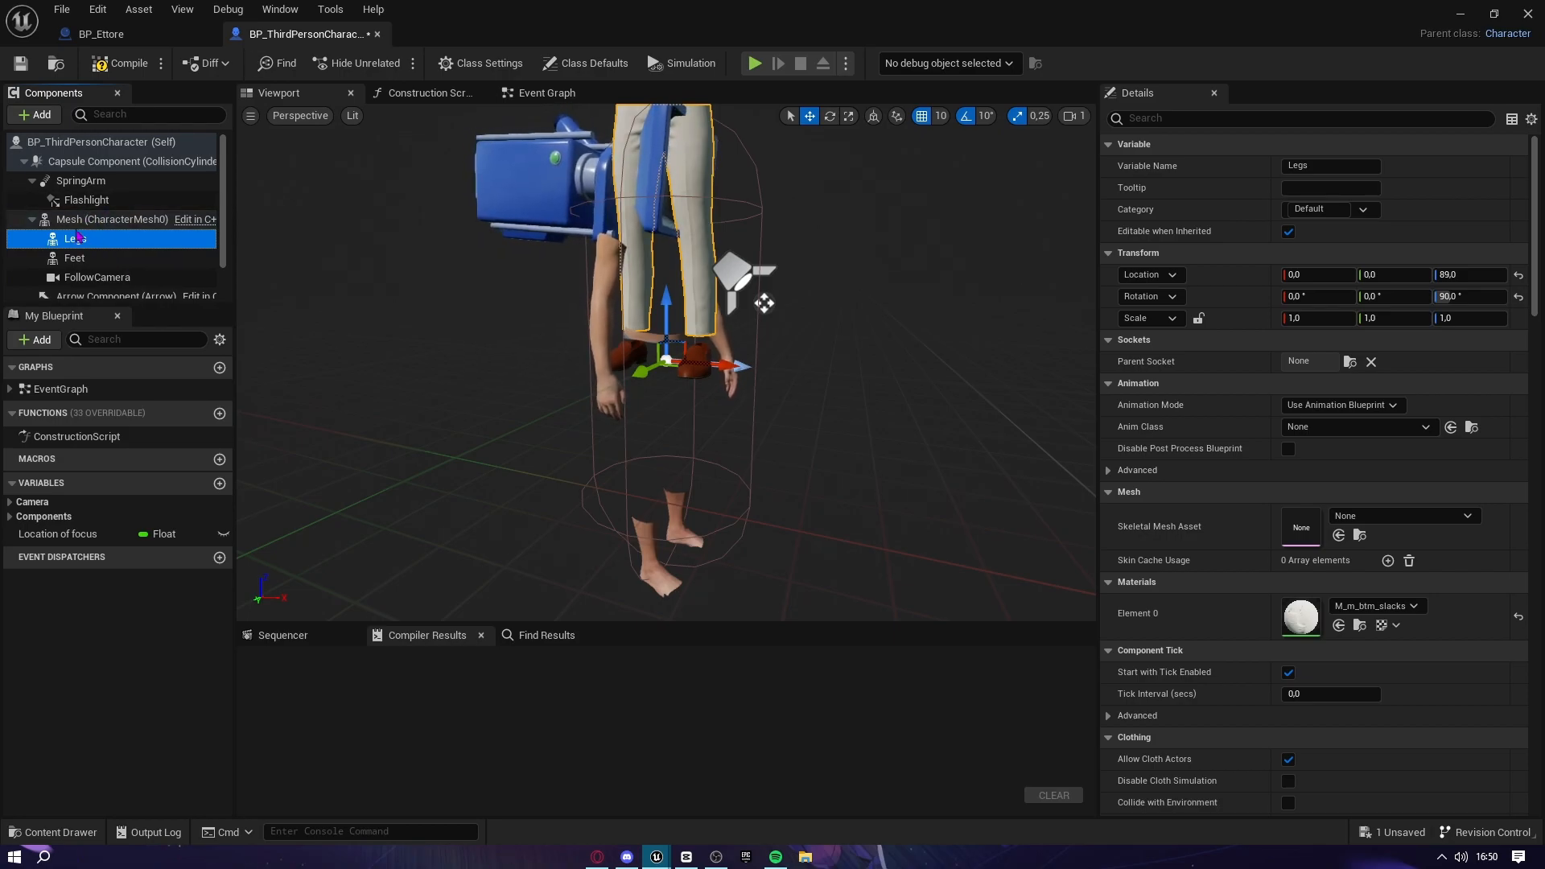
click(94, 258)
click(112, 239)
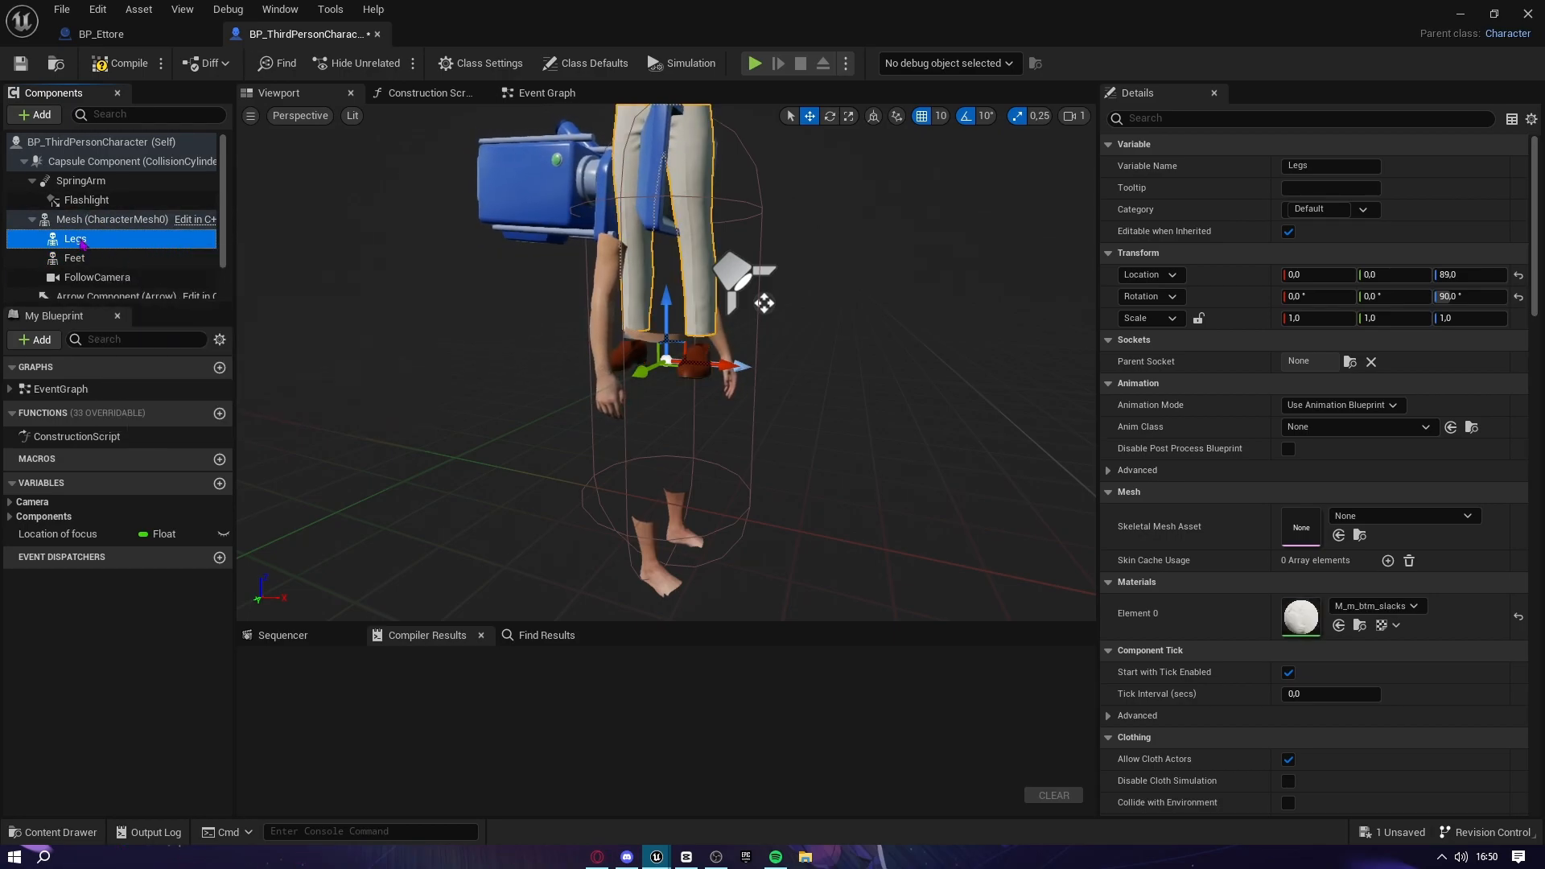
Copy the Torso component from the BP_Ettore blueprint
click(102, 34)
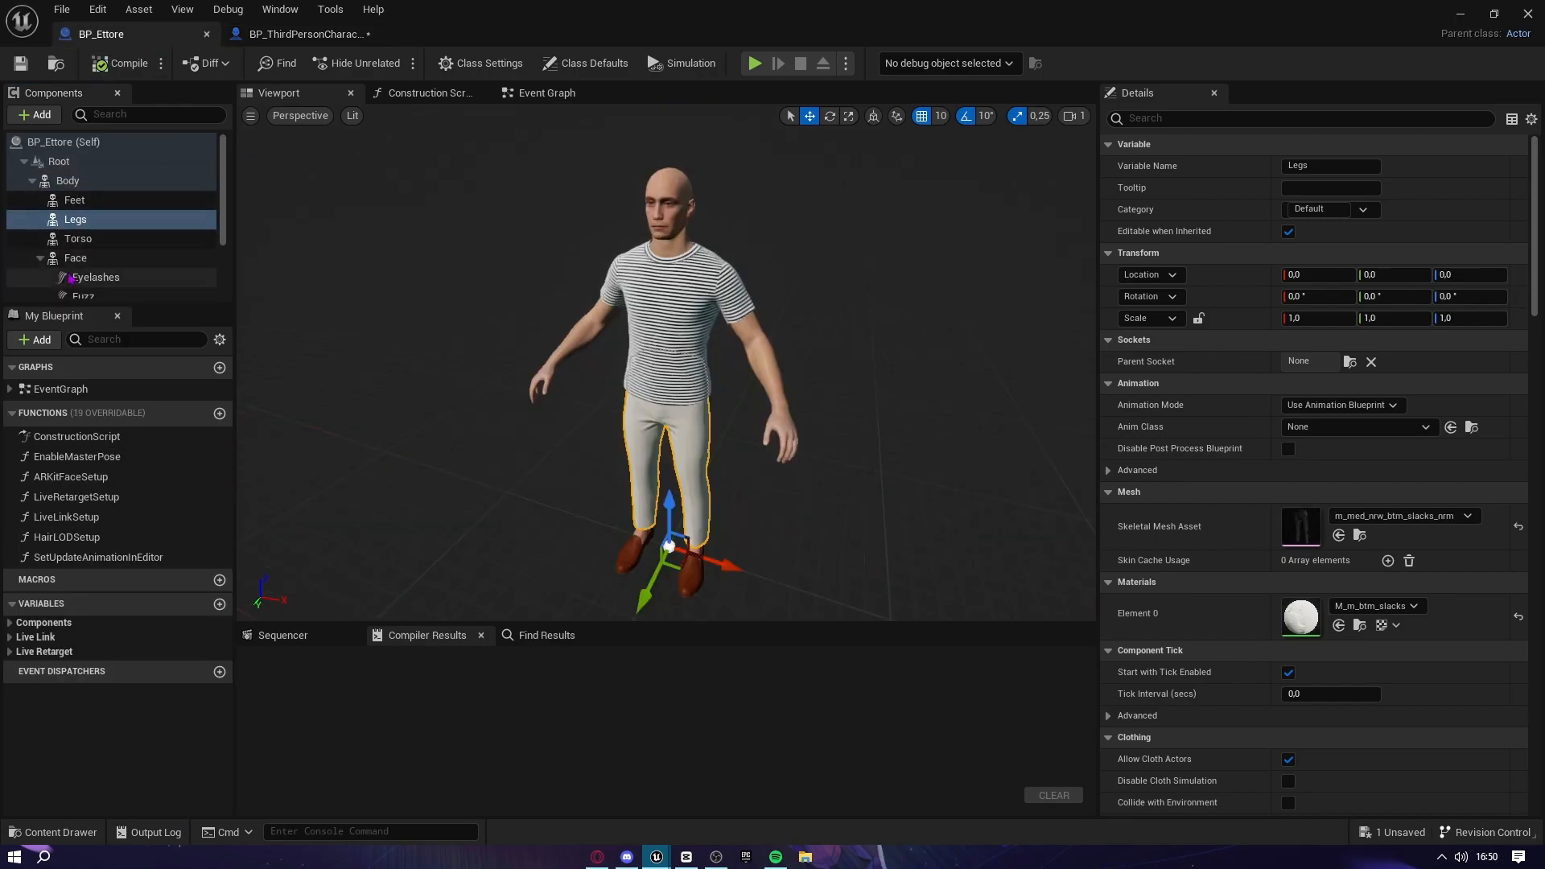
right_click(75, 241)
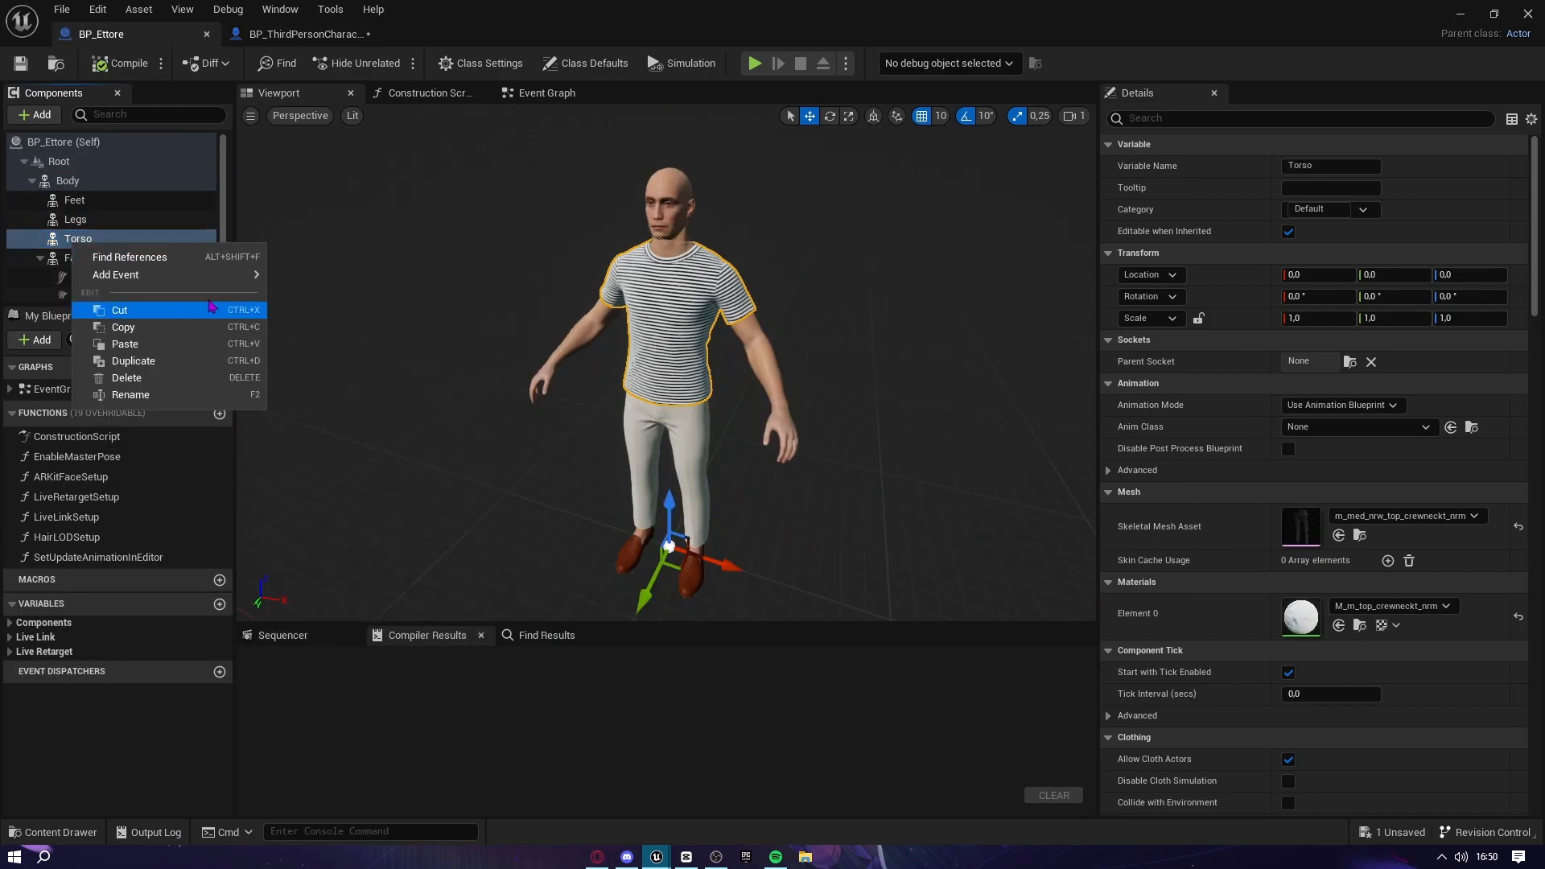
click(136, 325)
Paste the copied Torso component into BP_ThirdPersonCharacter and attach it to the Mesh component
click(270, 37)
right_click(84, 220)
click(129, 325)
drag(78, 180, 113, 240)
Copy the Face component from the BP_Ettore blueprint
click(138, 36)
click(96, 180)
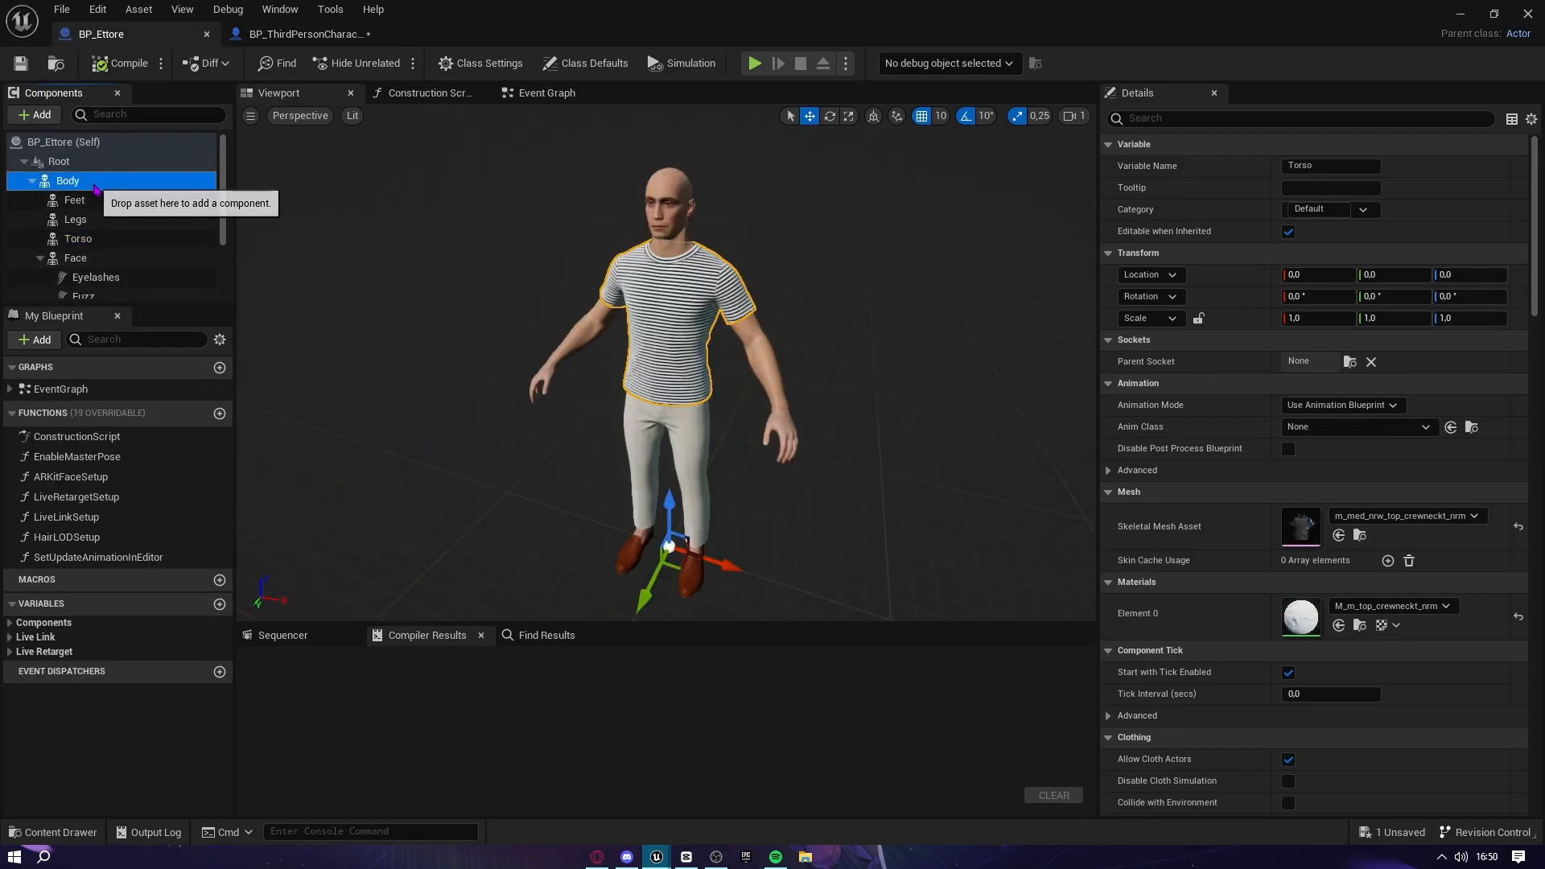
scroll(96, 255, down, 1)
click(90, 234)
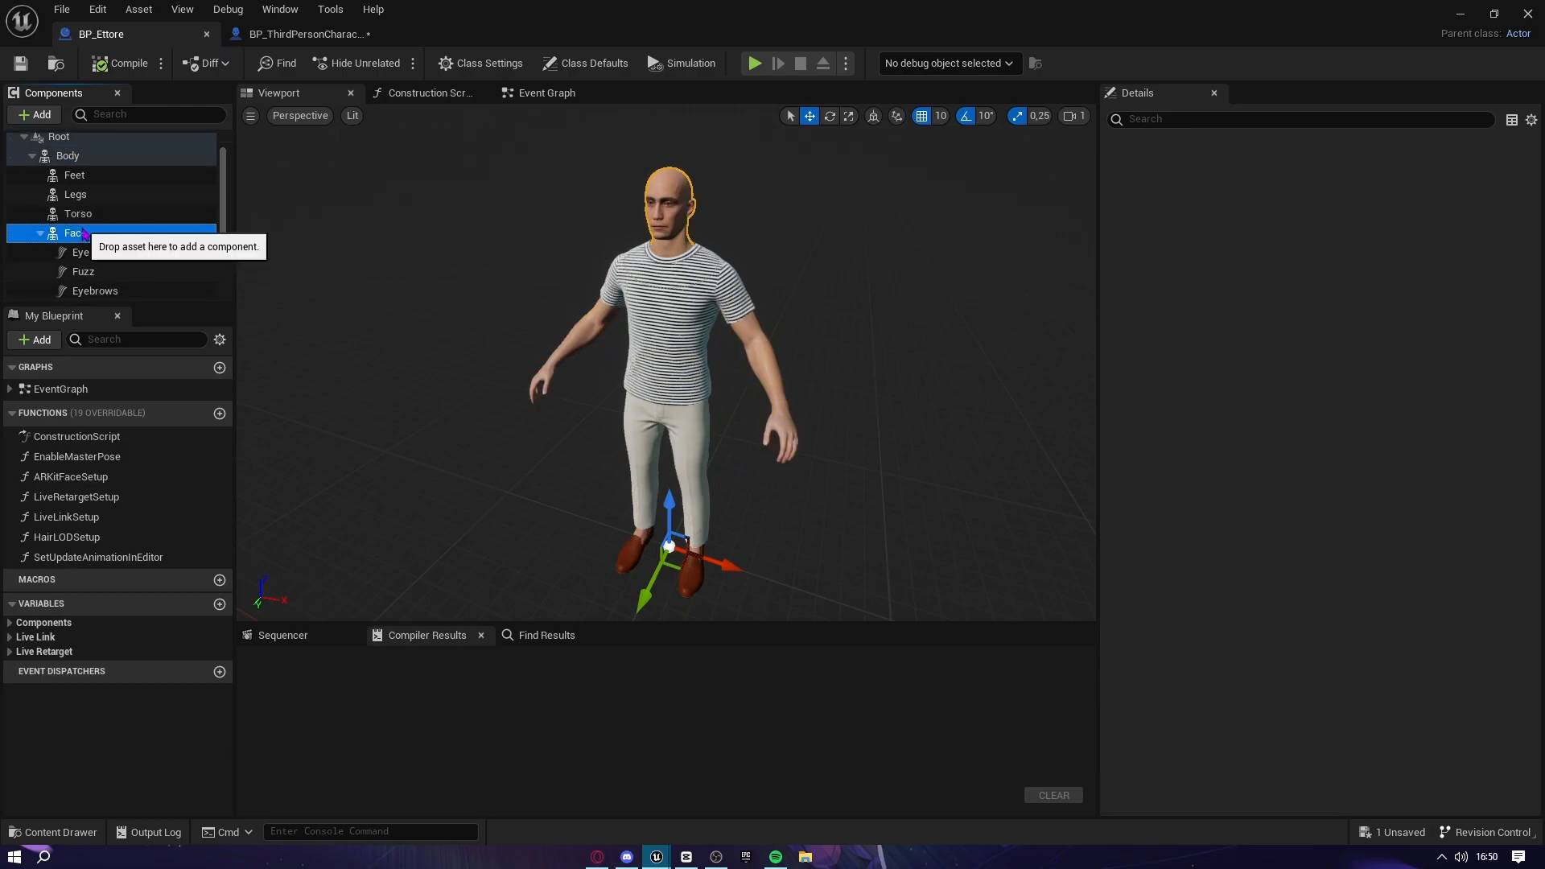
right_click(93, 236)
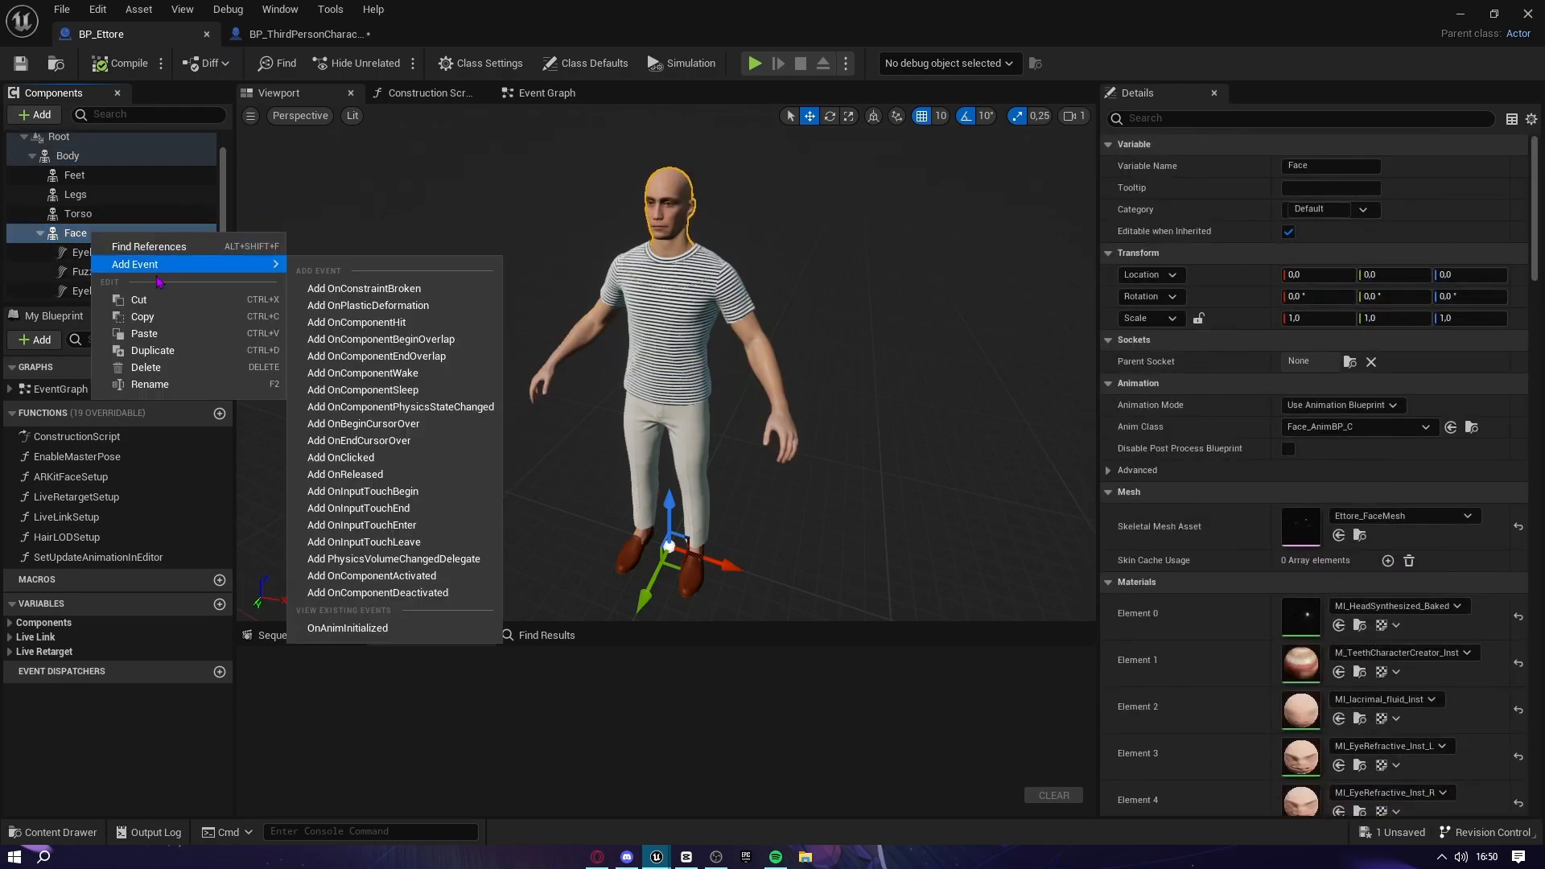
click(149, 322)
Paste the copied Face component into BP_ThirdPersonCharacter and attach it to the Mesh component
click(306, 34)
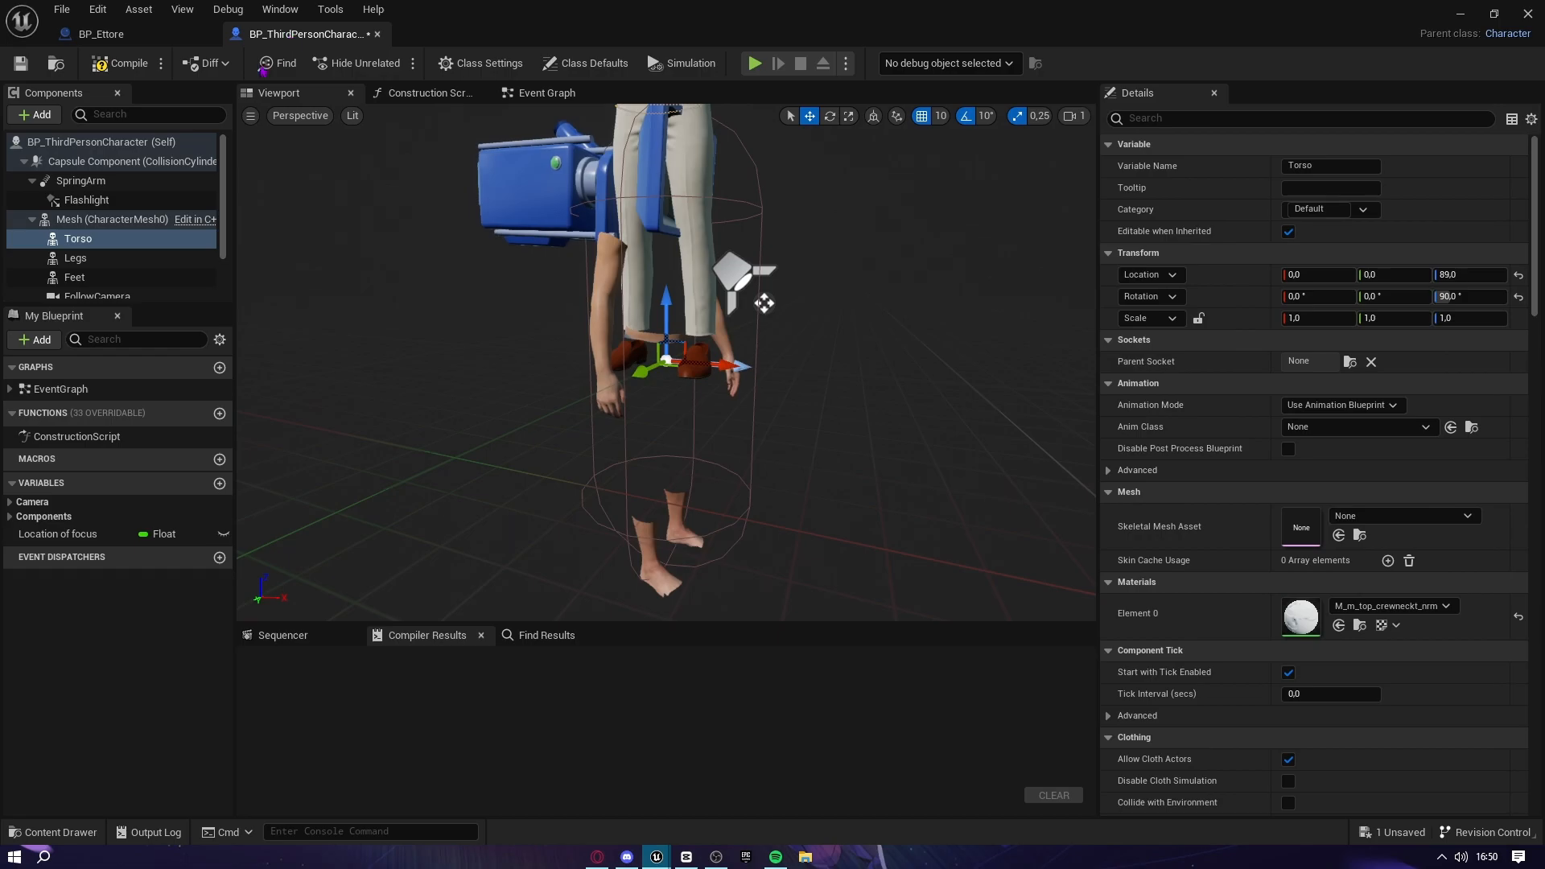
right_click(99, 228)
click(149, 326)
drag(80, 181, 80, 240)
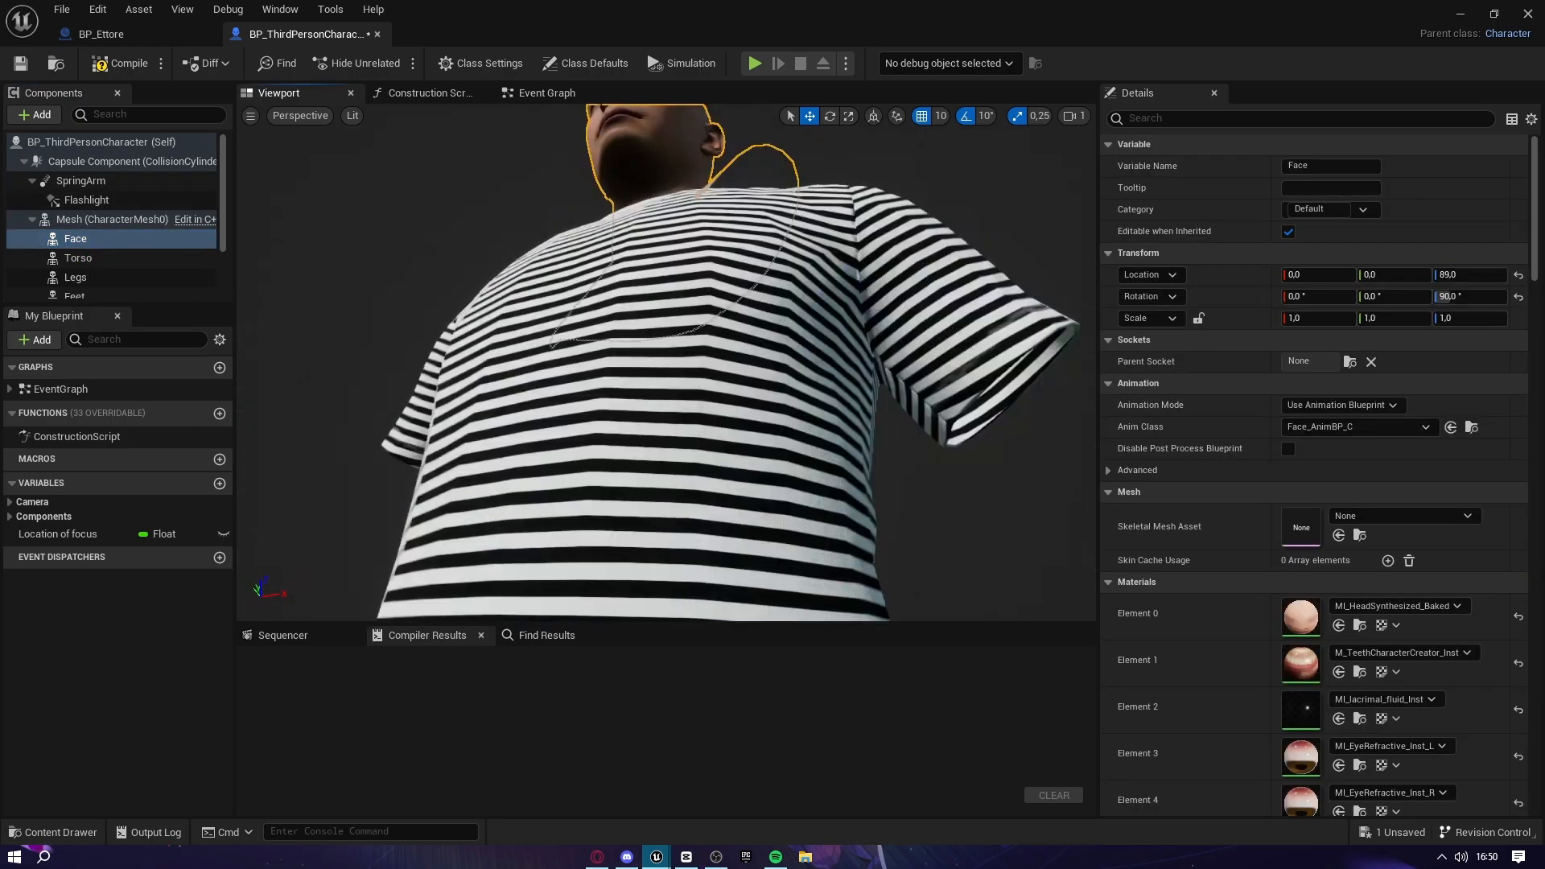
Reset the rotation and location of the Face, Torso, Legs and Feet components together to their default values
right_drag(666, 362, 724, 422)
right_drag(728, 345, 756, 390)
scroll(102, 242, down, 1)
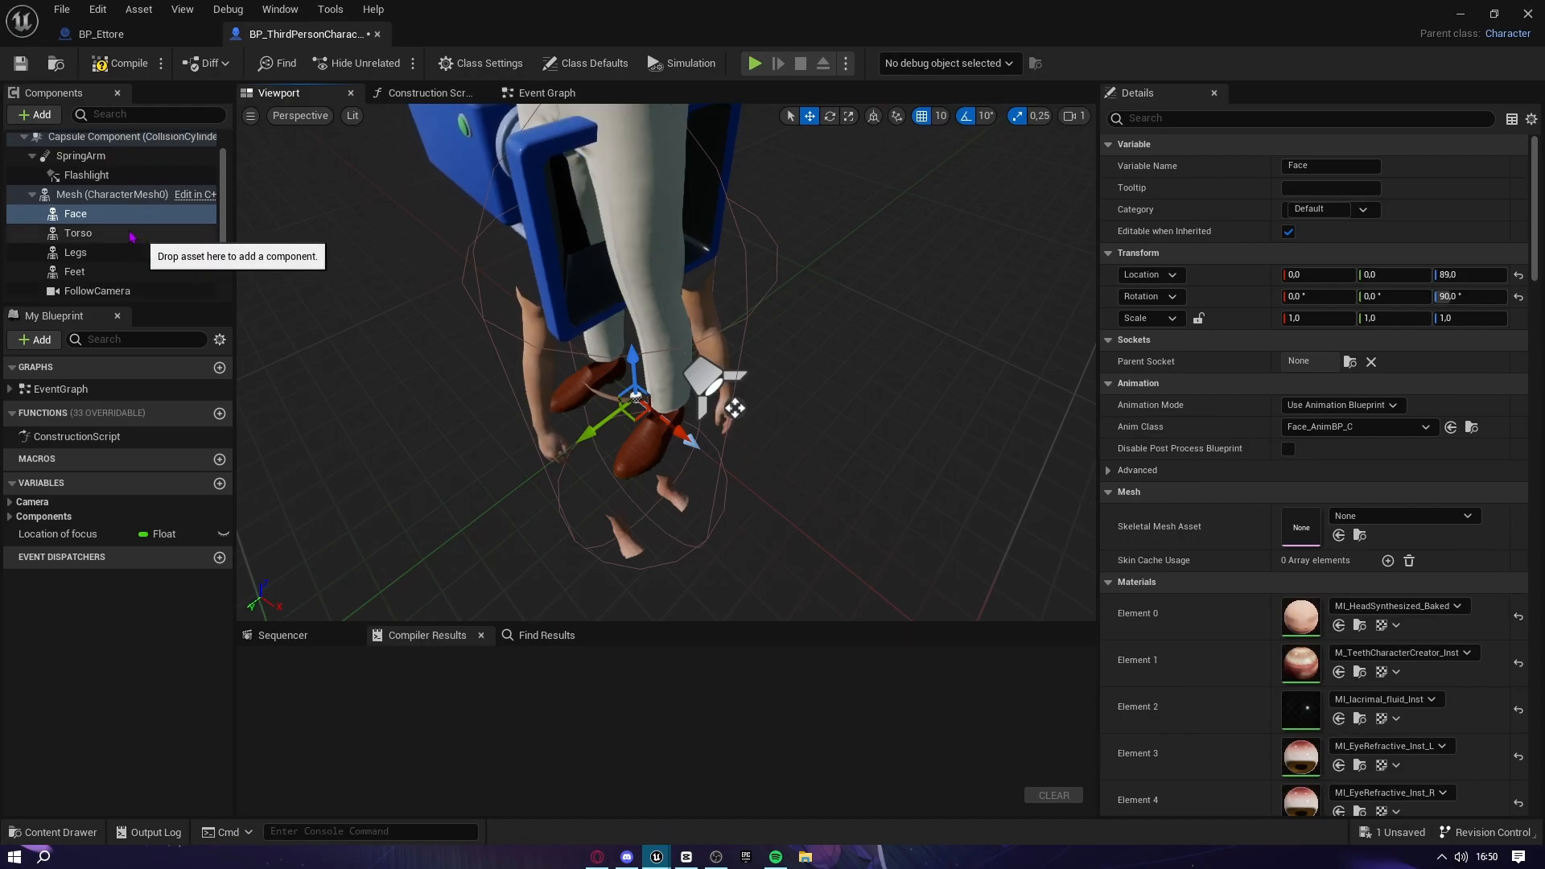
shift+click(77, 271)
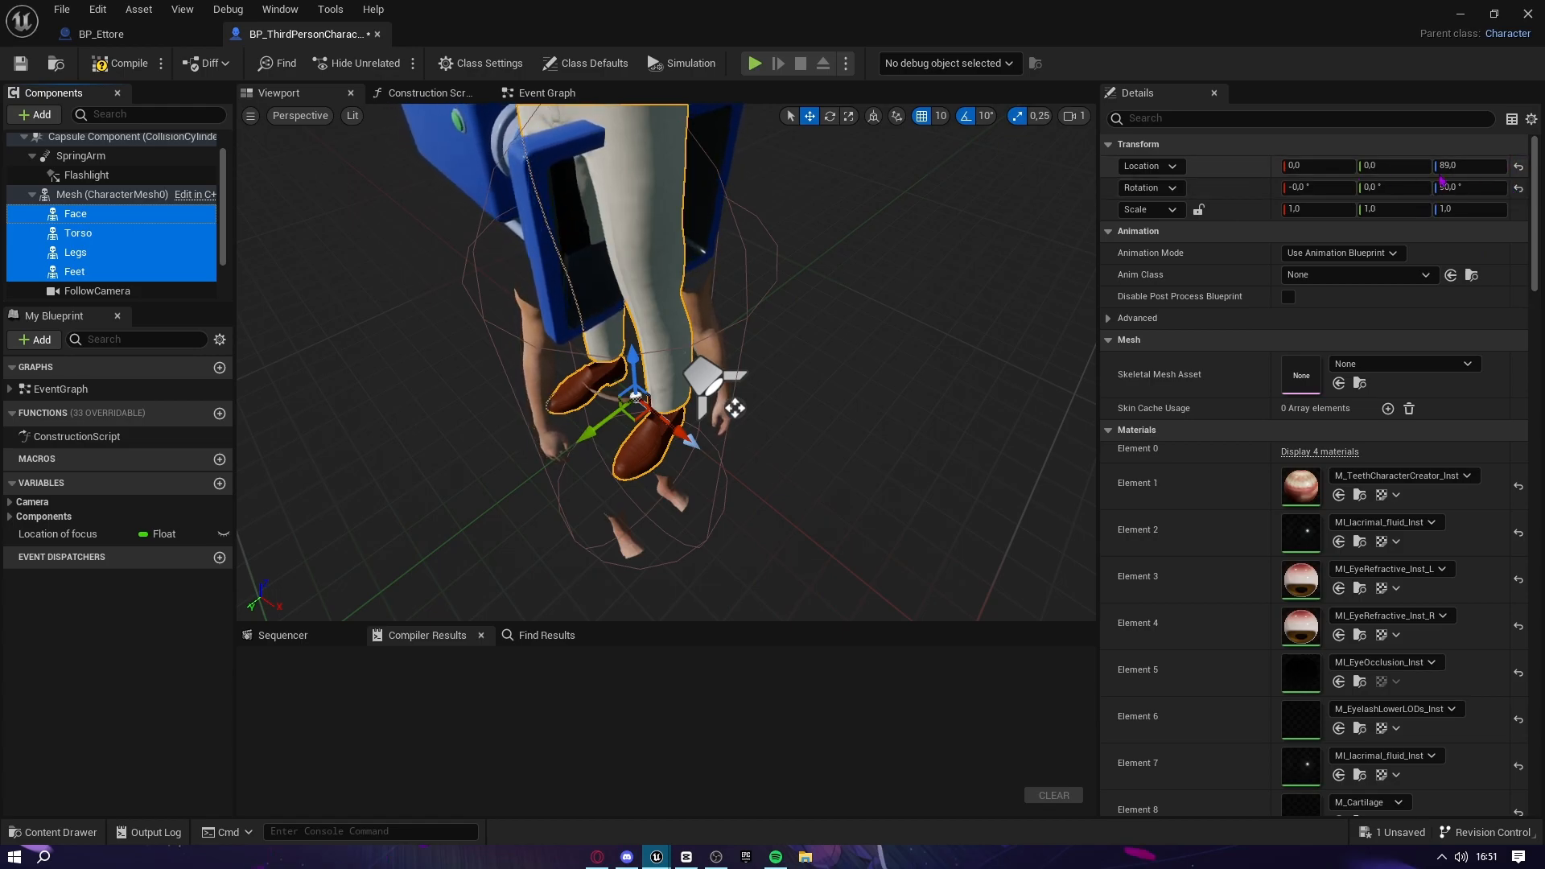
click(1521, 193)
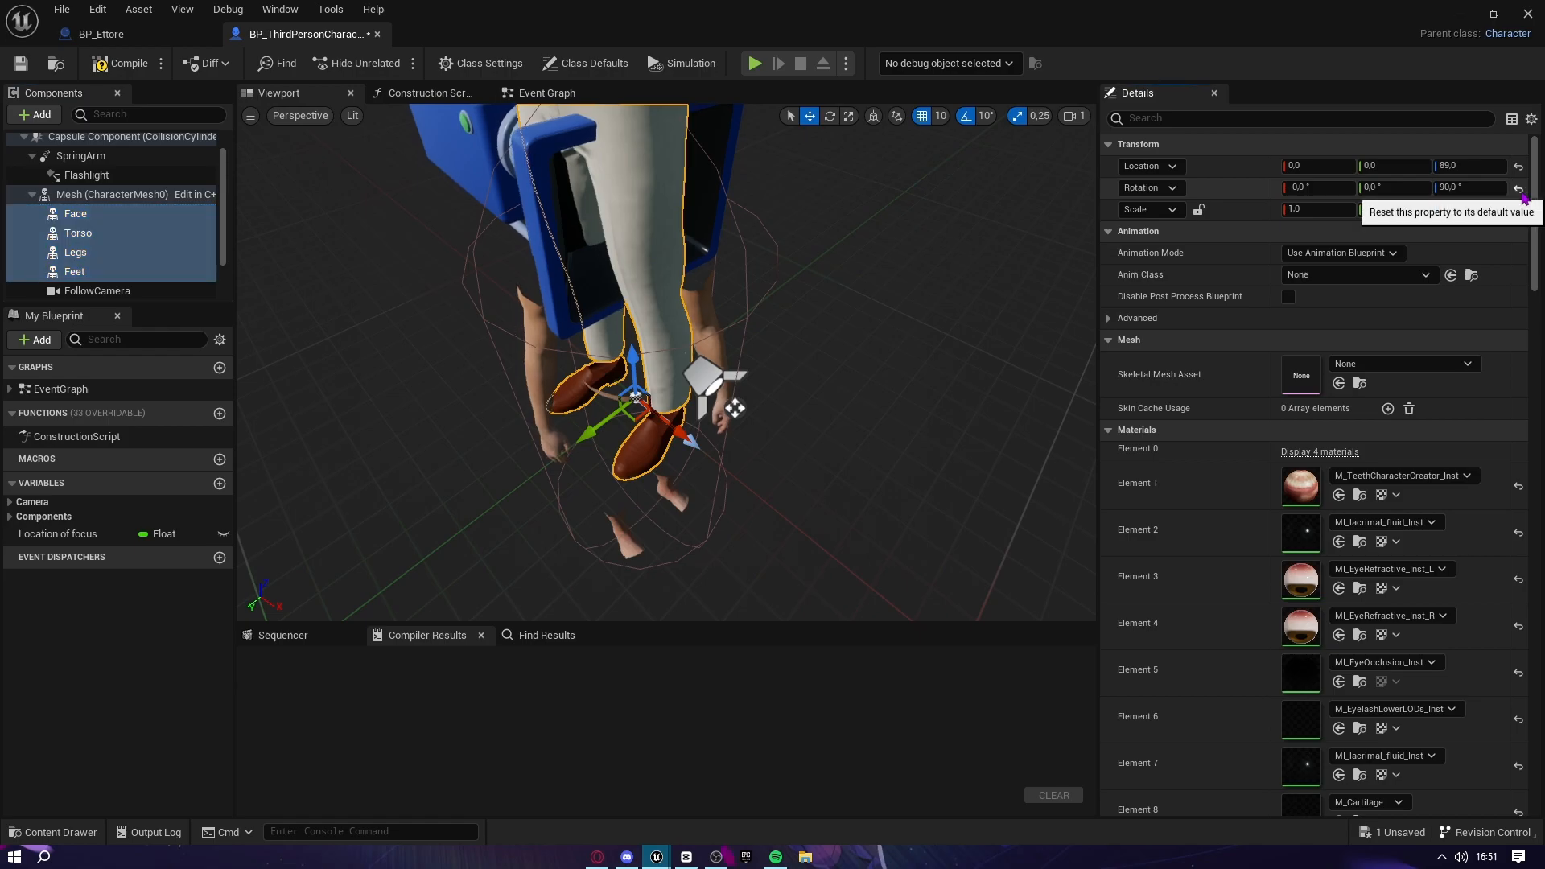
click(1519, 185)
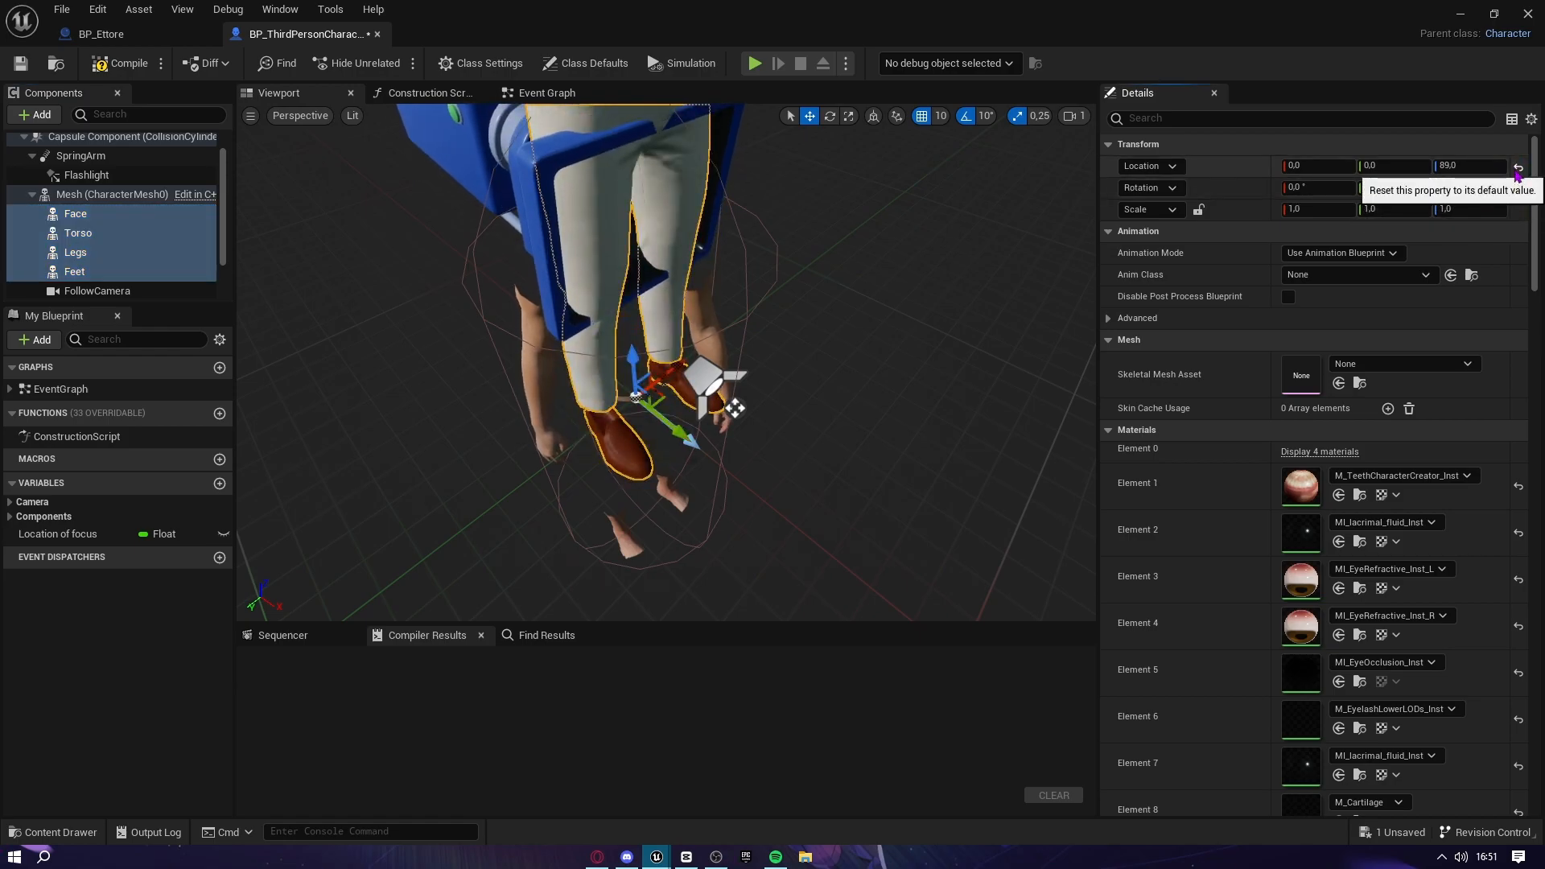
click(1518, 167)
right_drag(668, 362, 451, 315)
right_drag(823, 403, 861, 403)
click(366, 355)
right_drag(398, 356, 635, 330)
key(f)
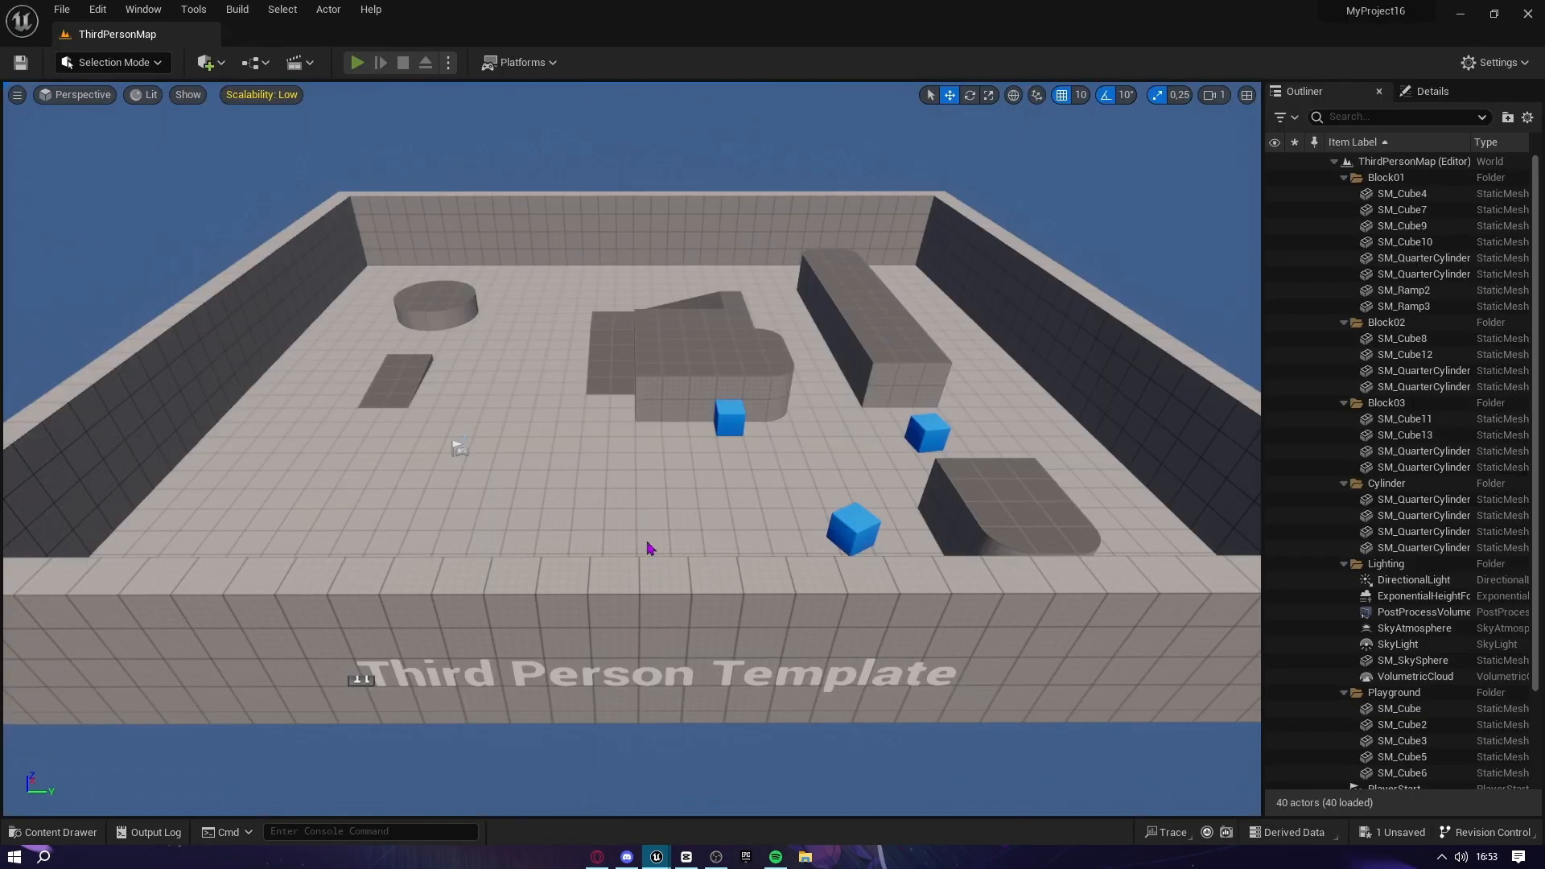
Play the ThirdPersonMap level, walk forward, eject from the character to inspect its body from outside, and stop the session
key(alt+p)
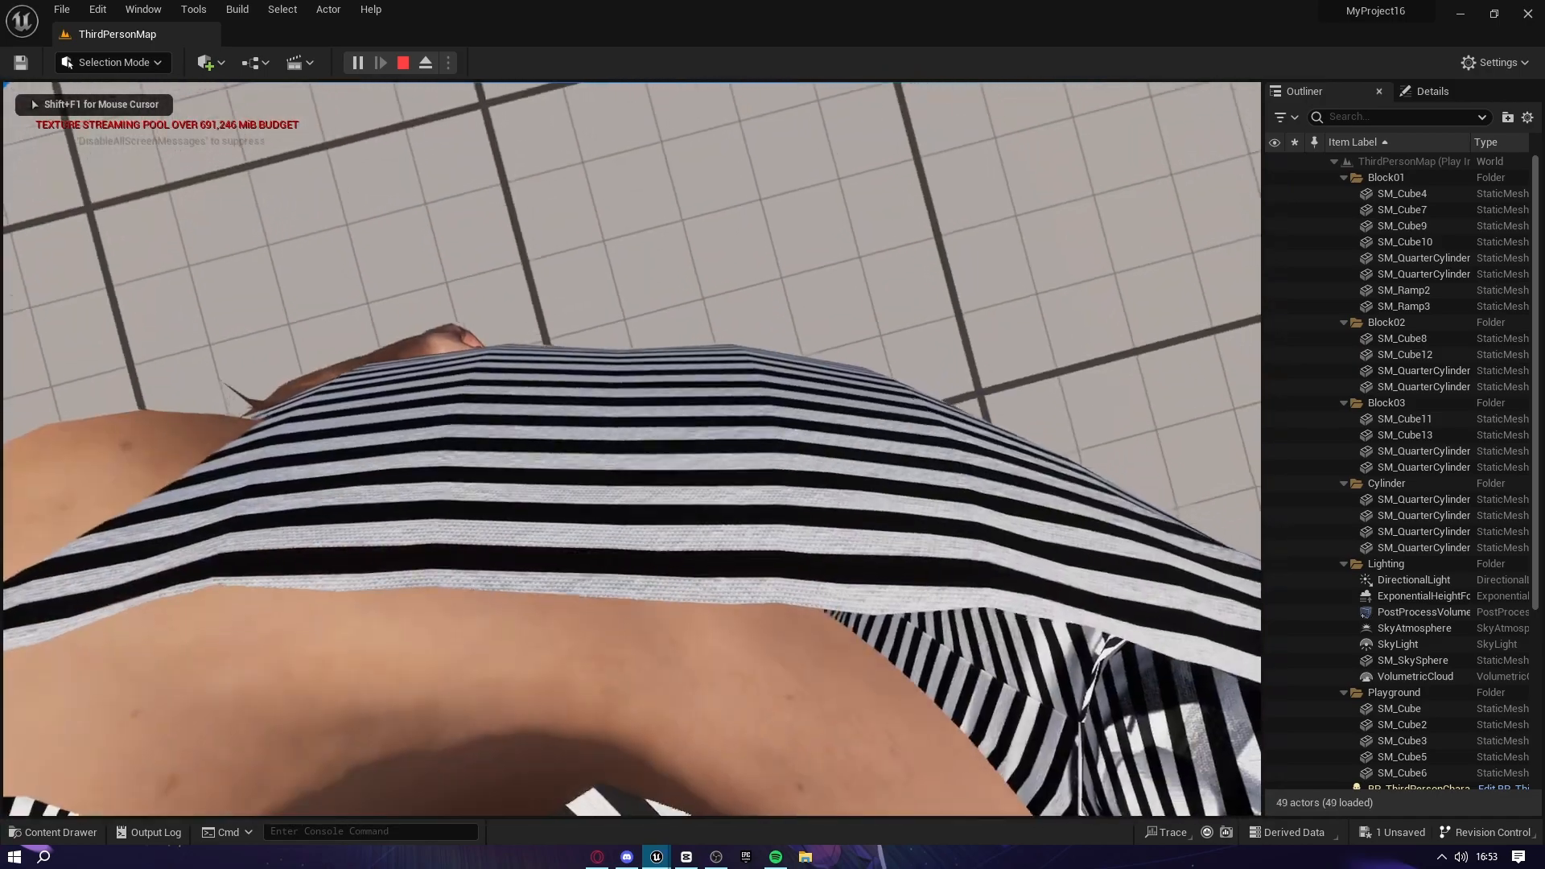
key(w)
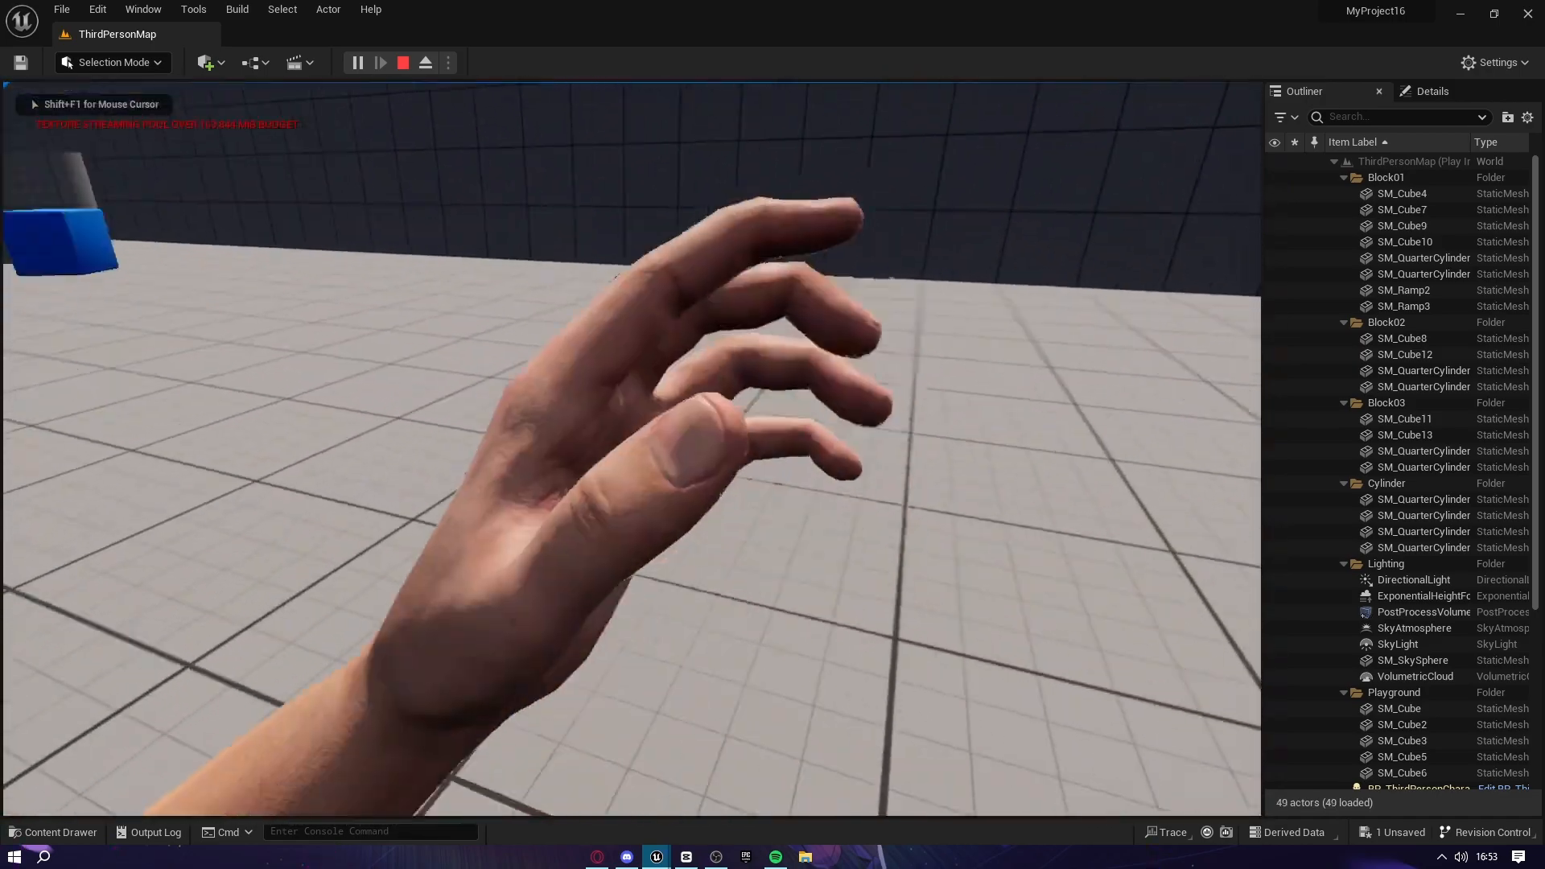
key(w)
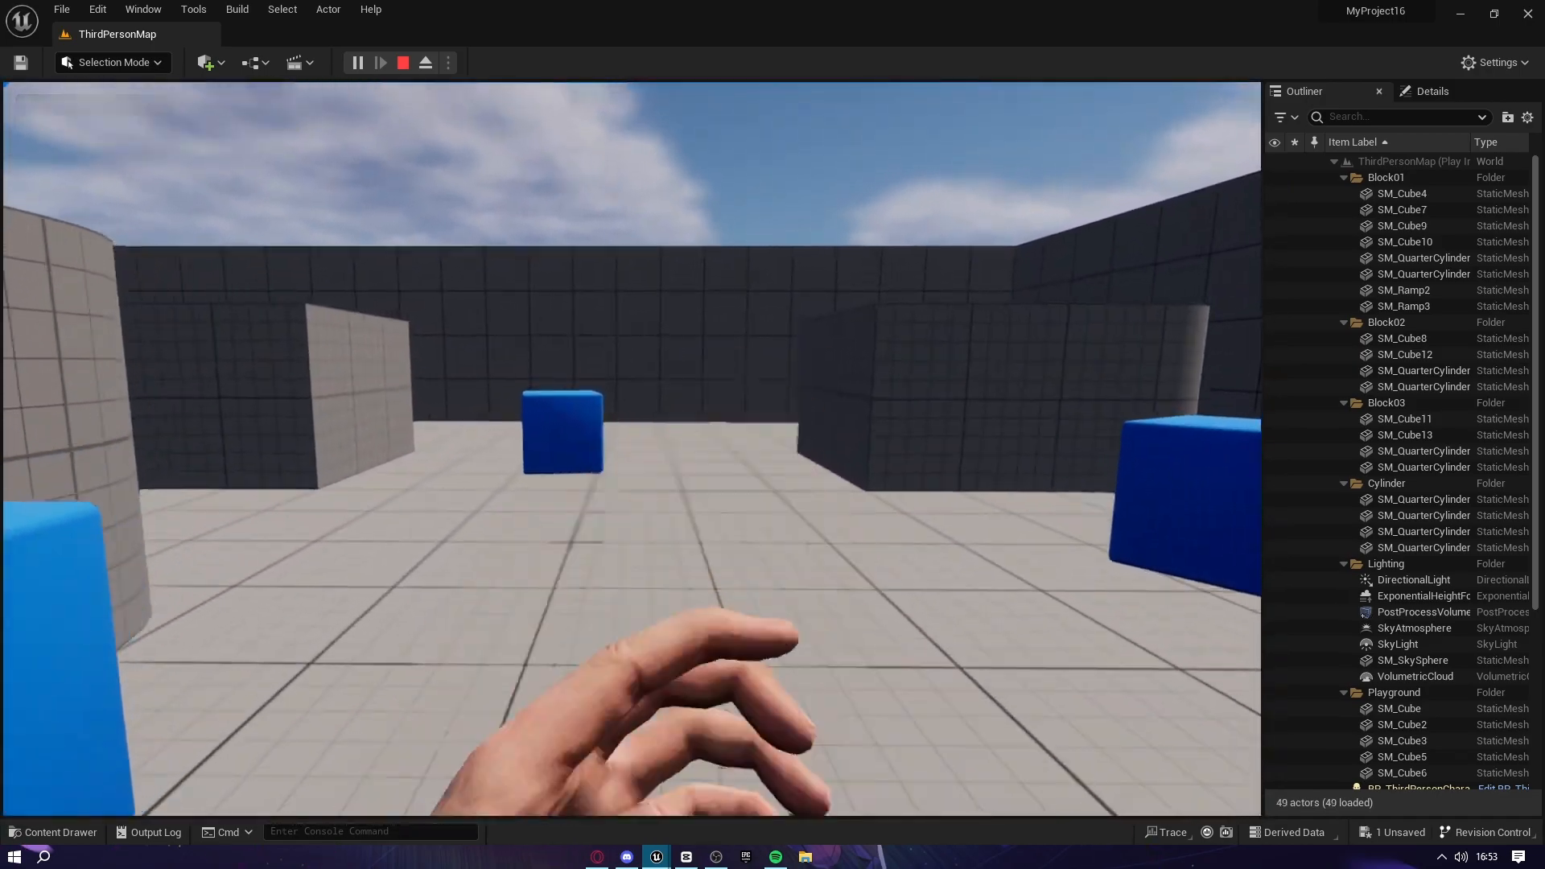
key(F8)
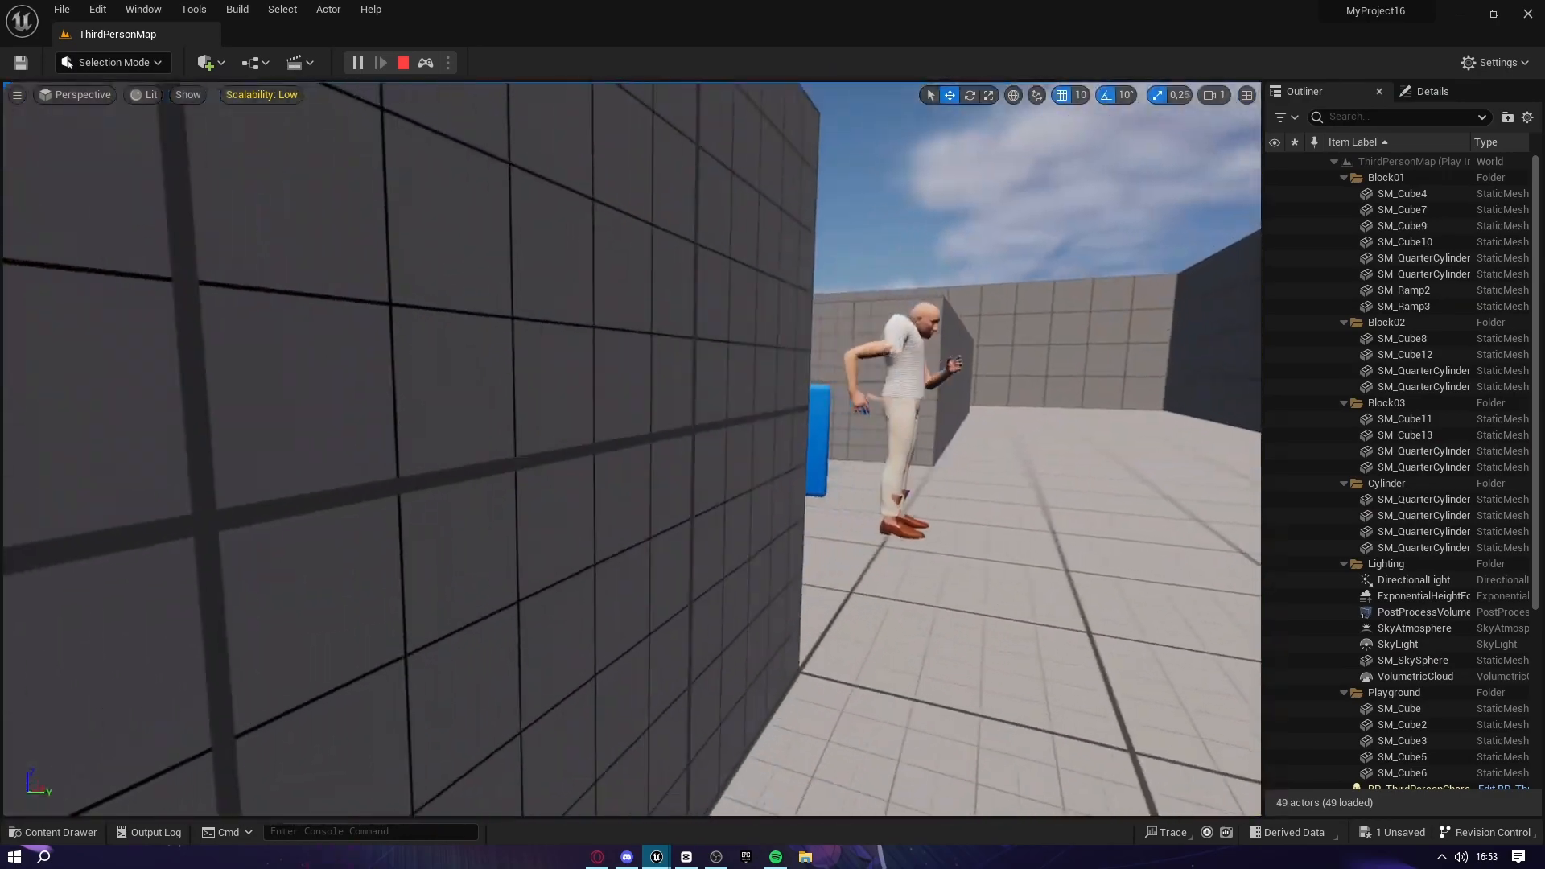
key(d)
key(a)
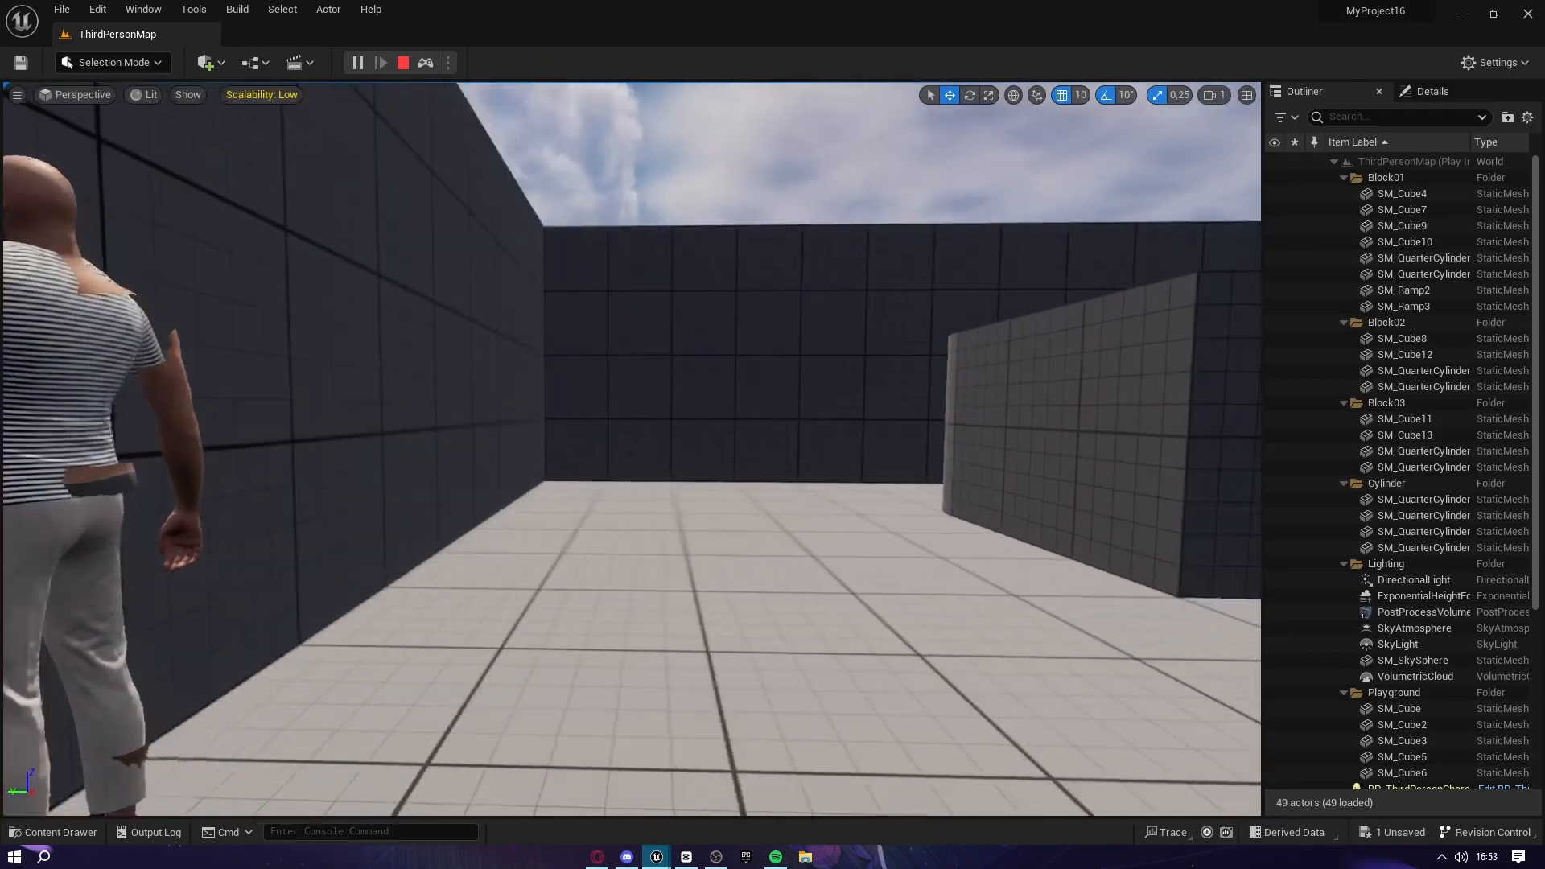
key(Escape)
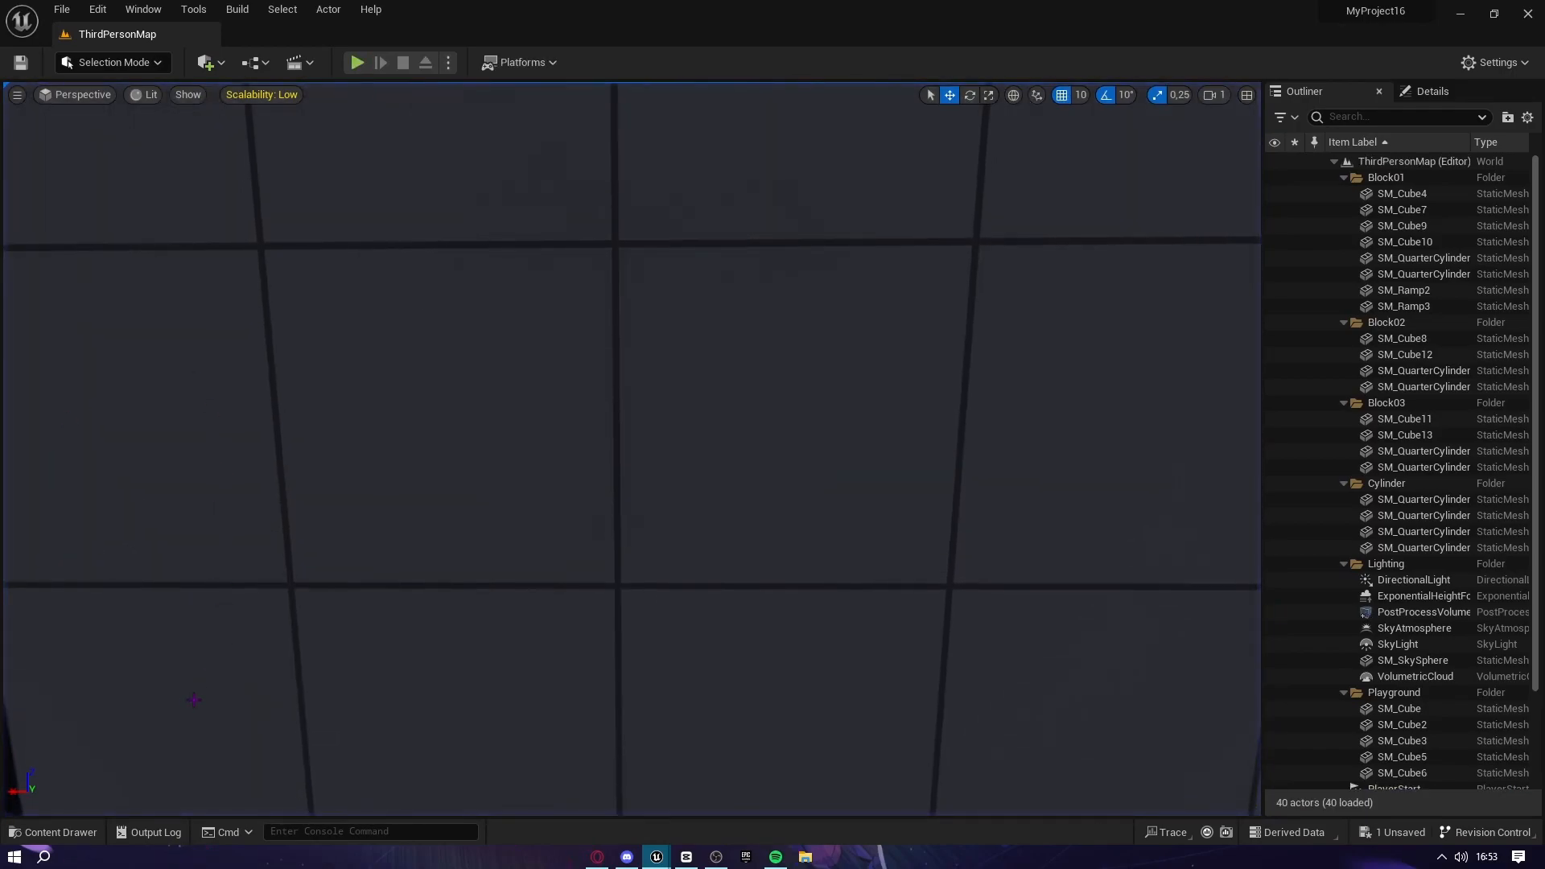
Return to BP_ThirdPersonCharacter and examine the skeletal mesh and animation settings of its Mesh, Face and Torso components
click(65, 832)
double_click(302, 531)
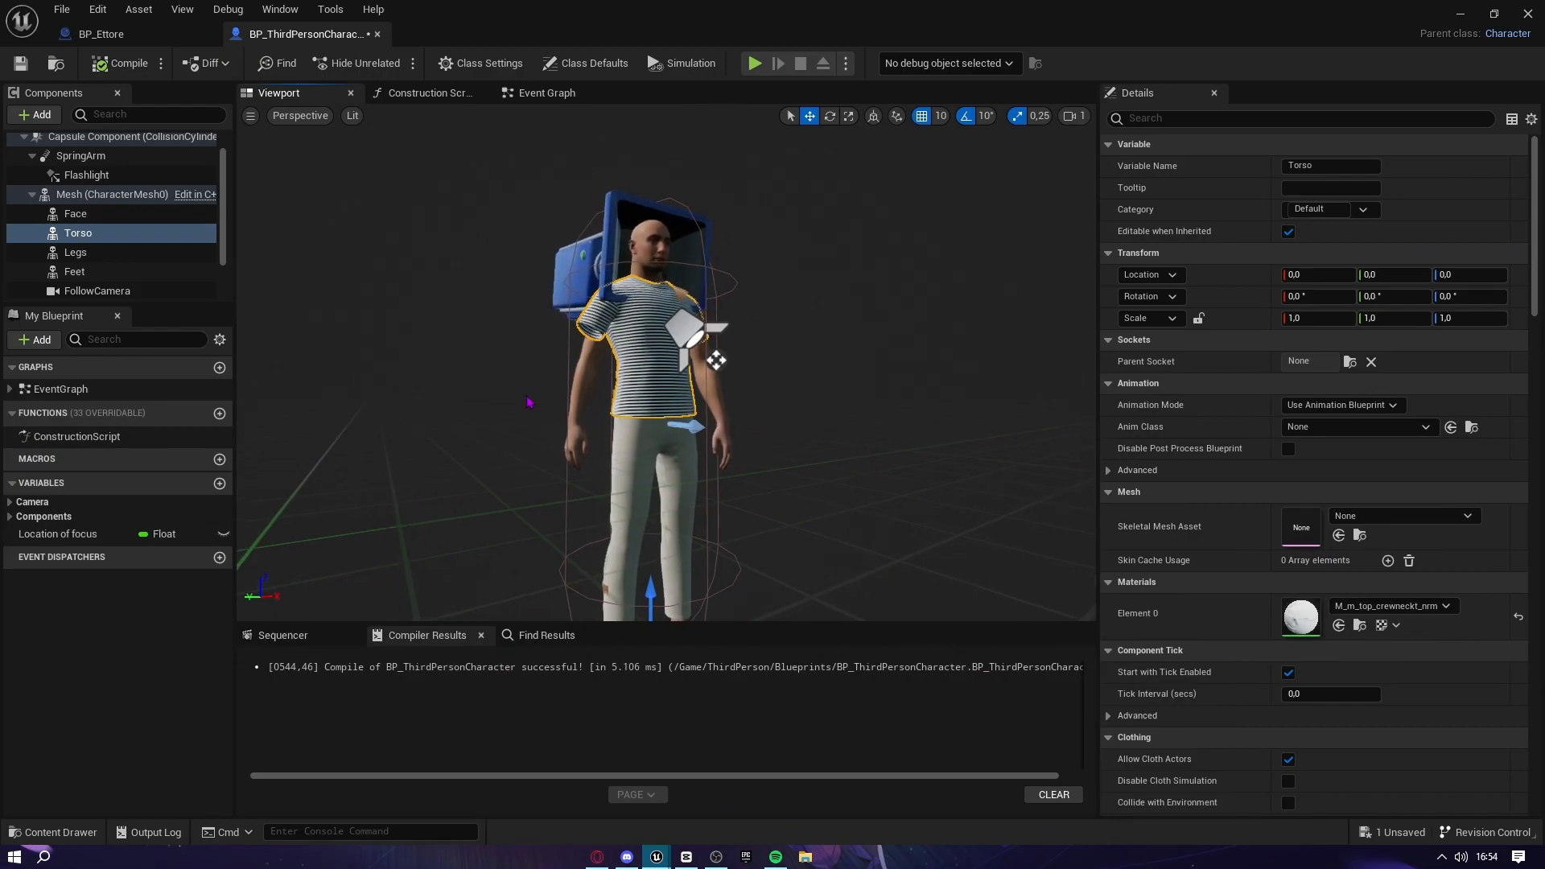
click(585, 381)
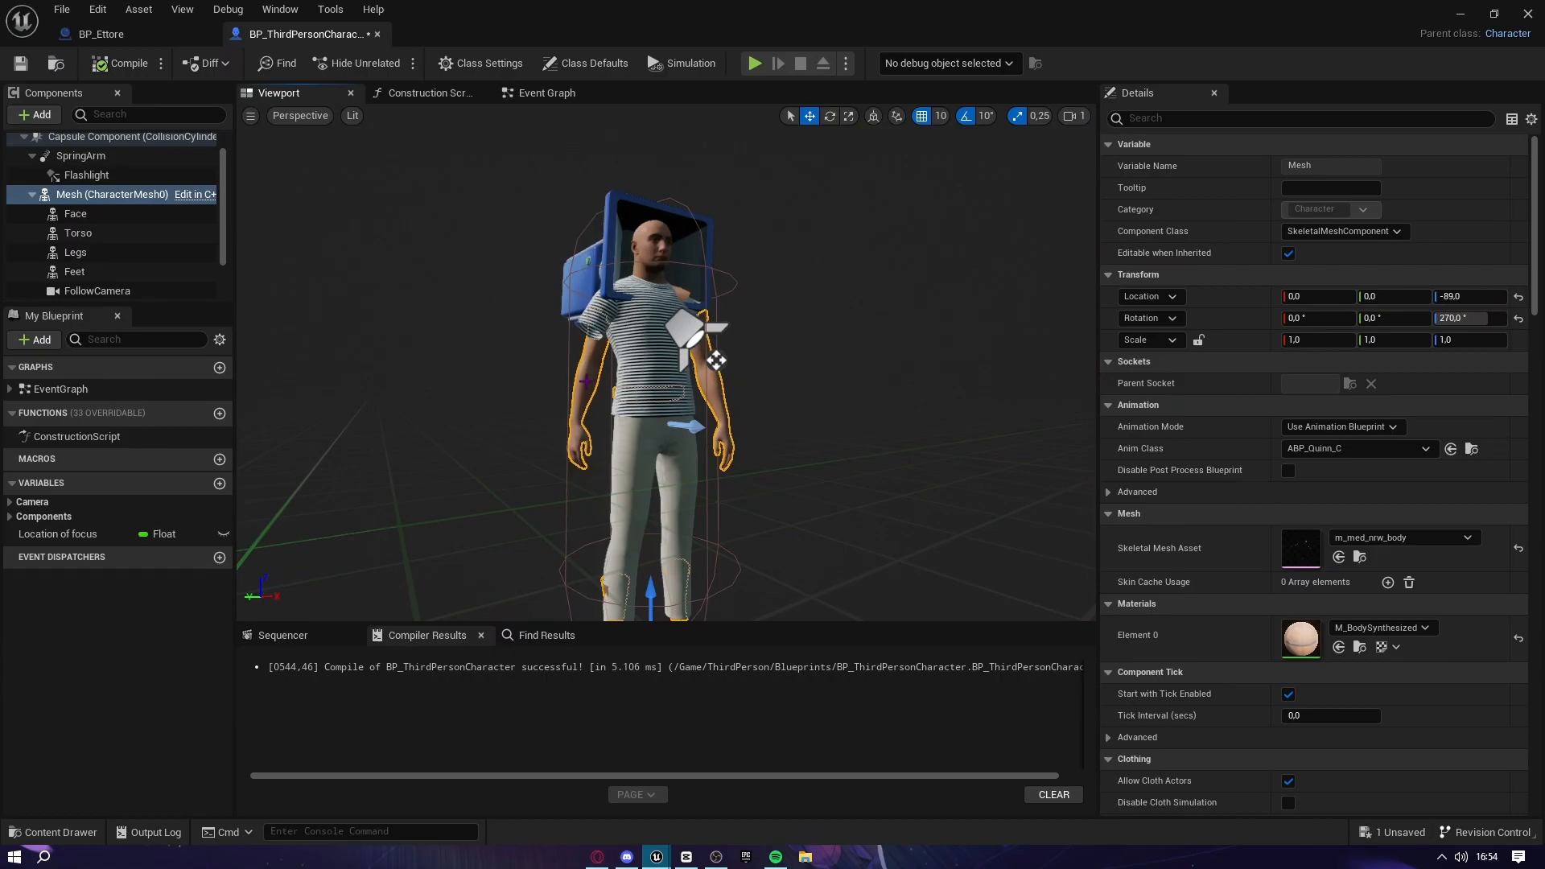
click(716, 360)
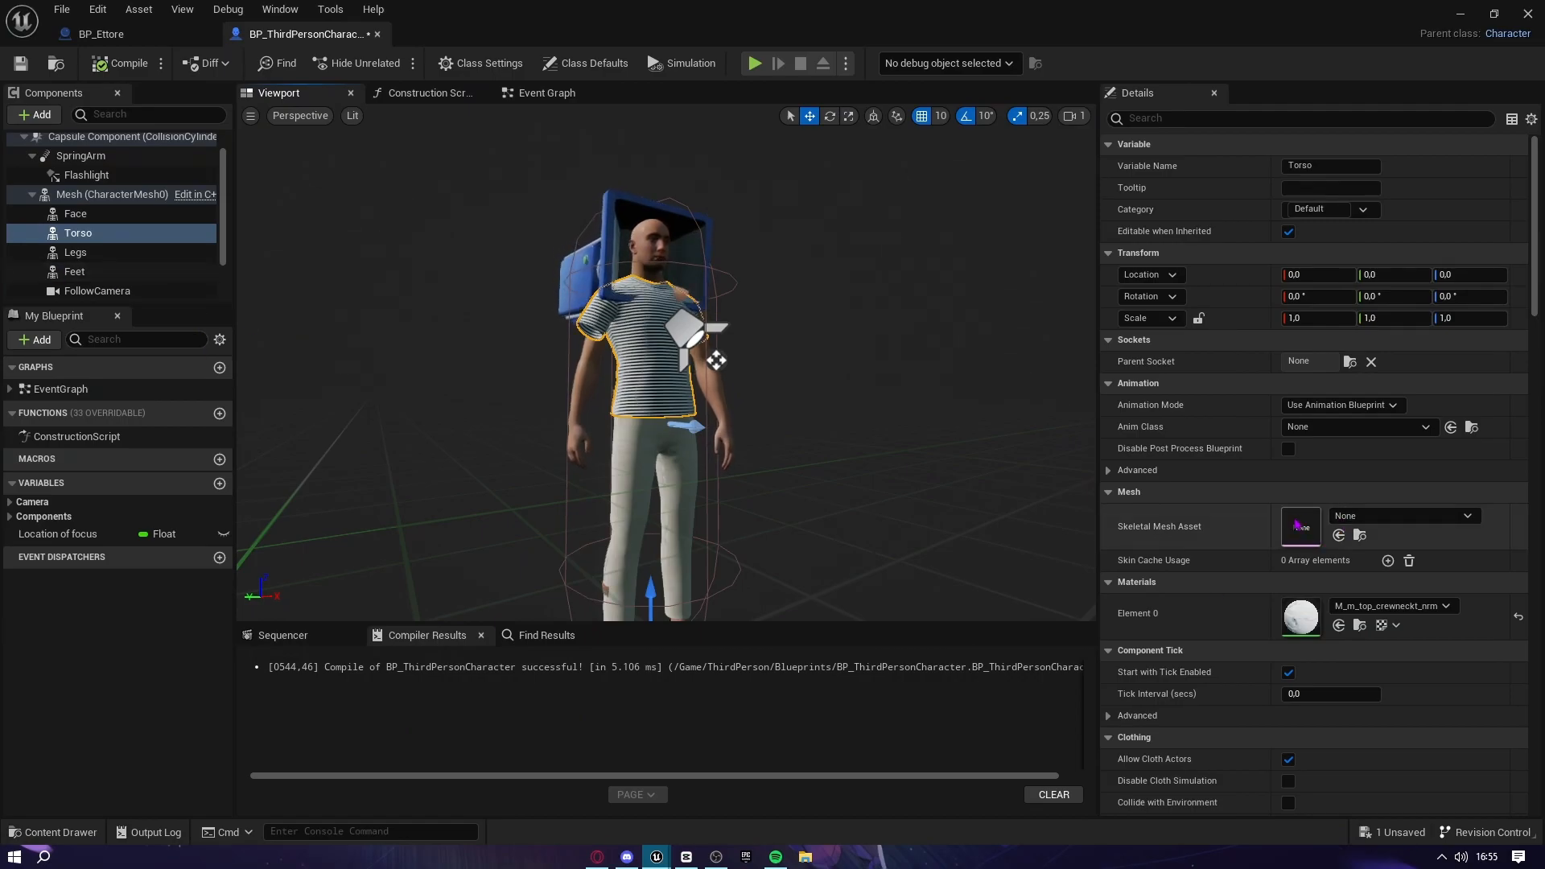
click(89, 194)
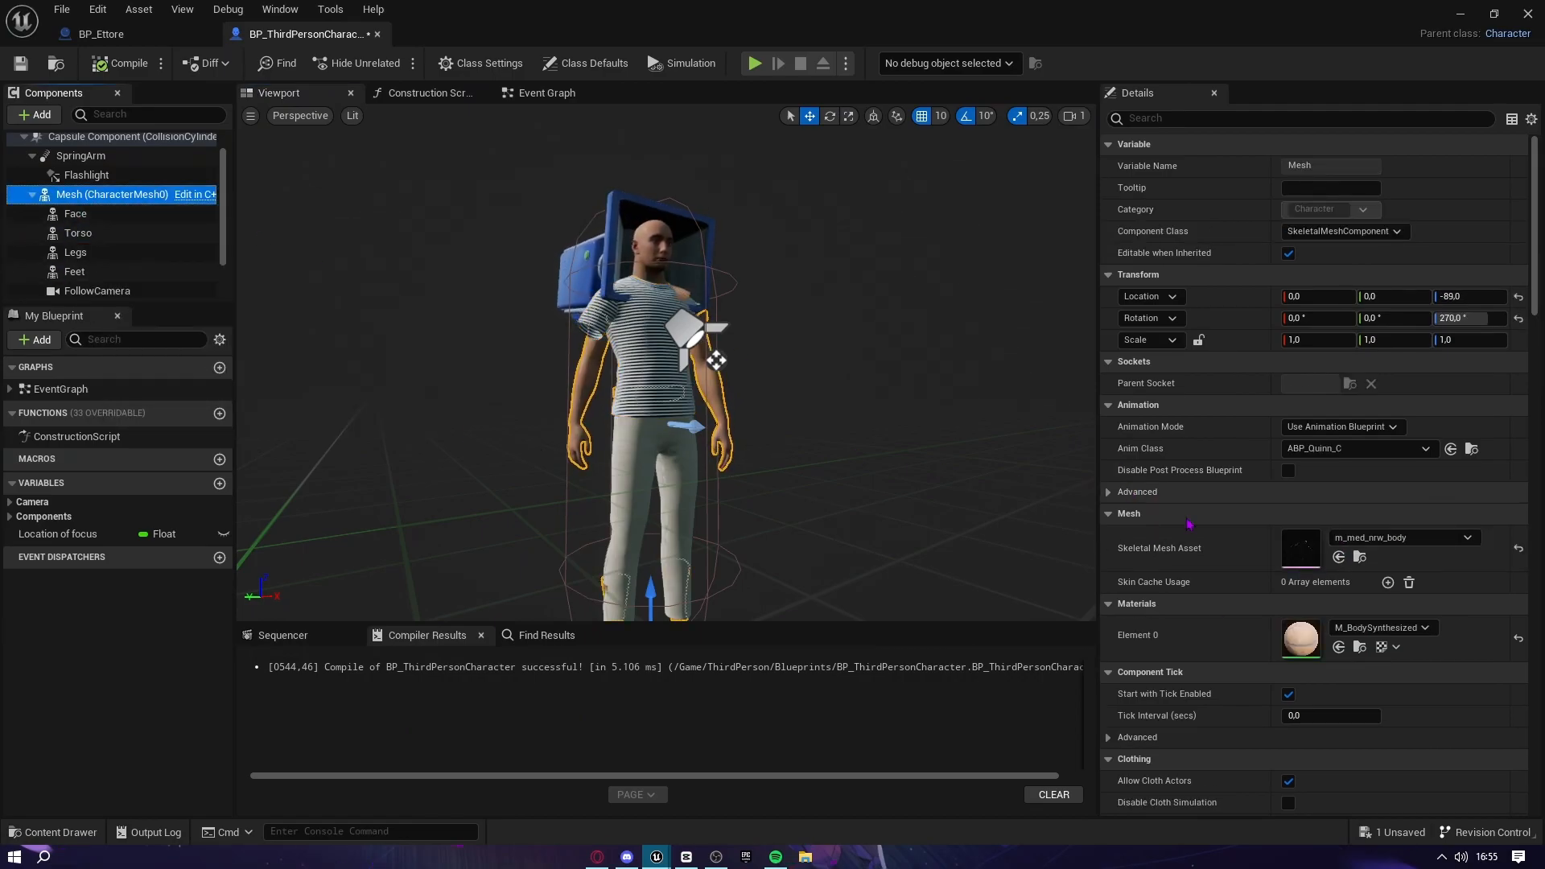
click(75, 213)
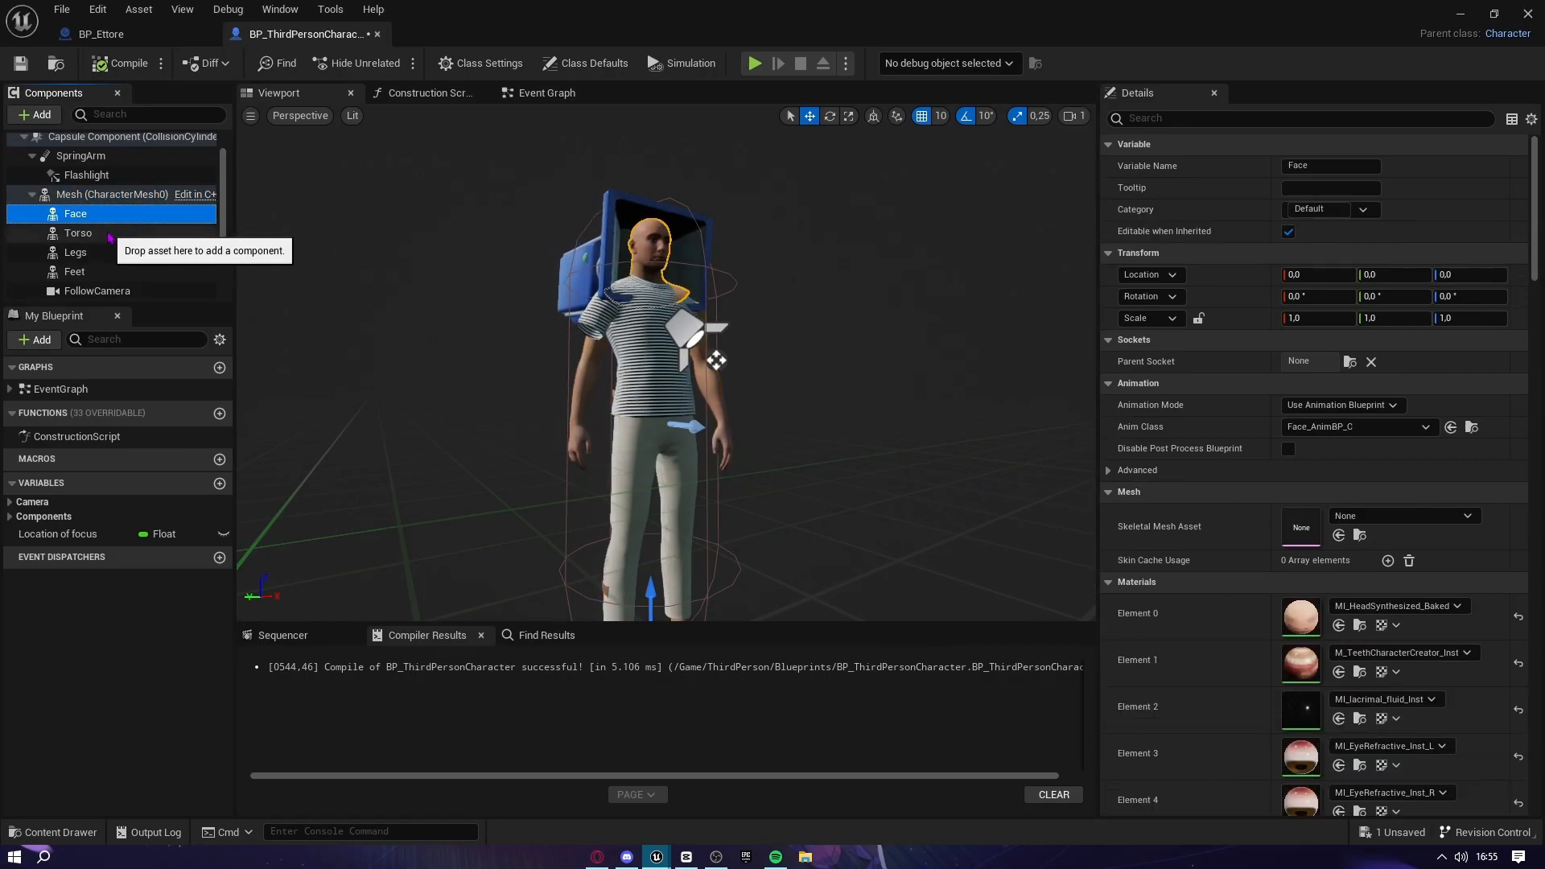
click(111, 235)
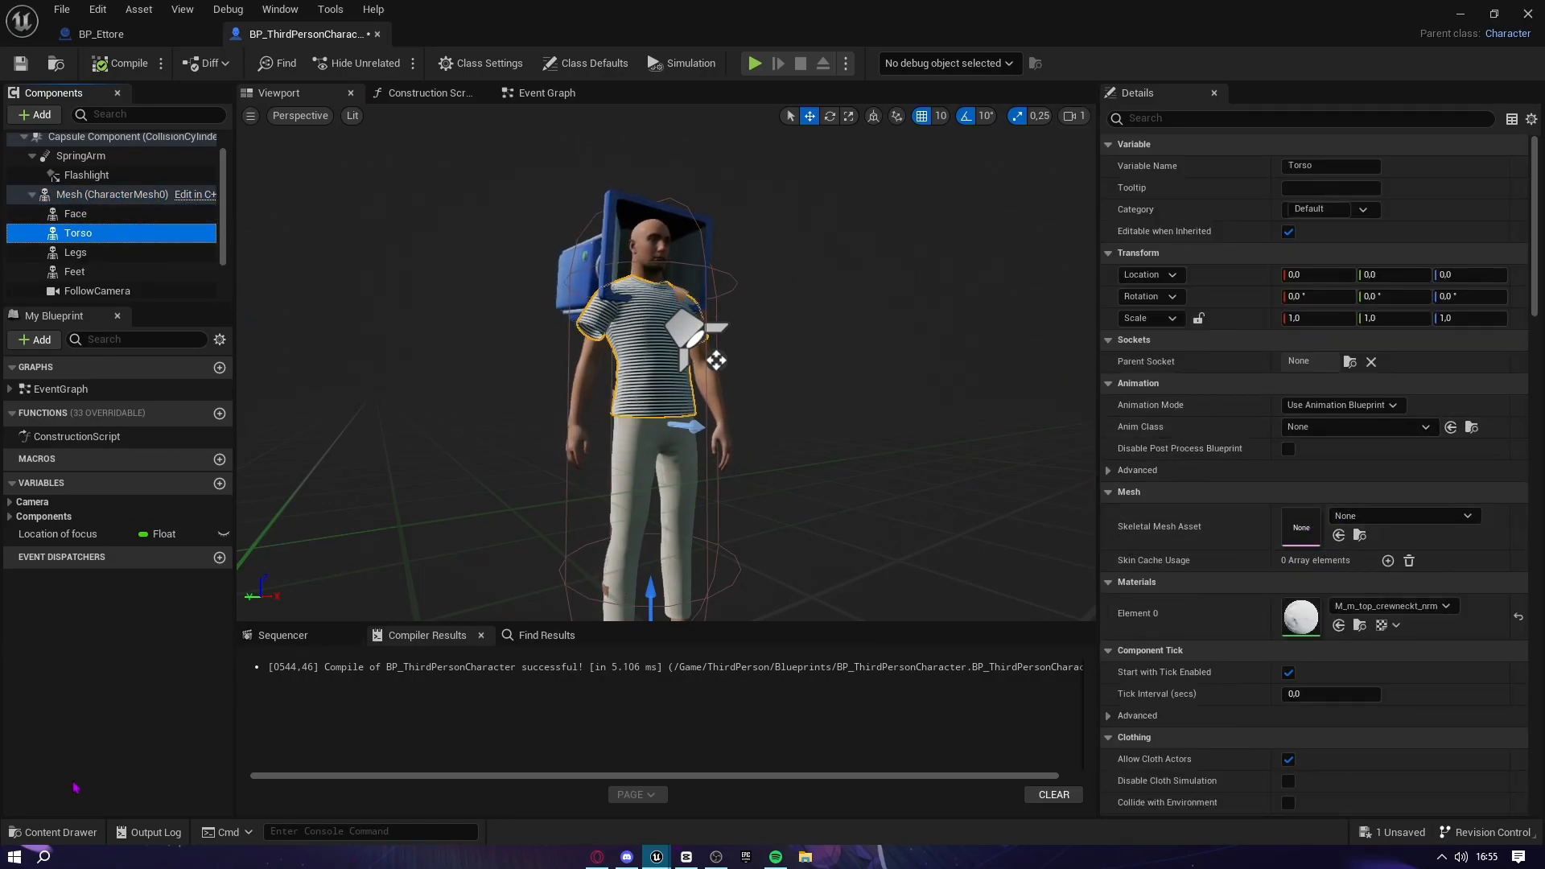
Open the MetaHumans/Ettore/Face content folder and locate the Ettore_FaceMesh skeletal mesh
click(52, 832)
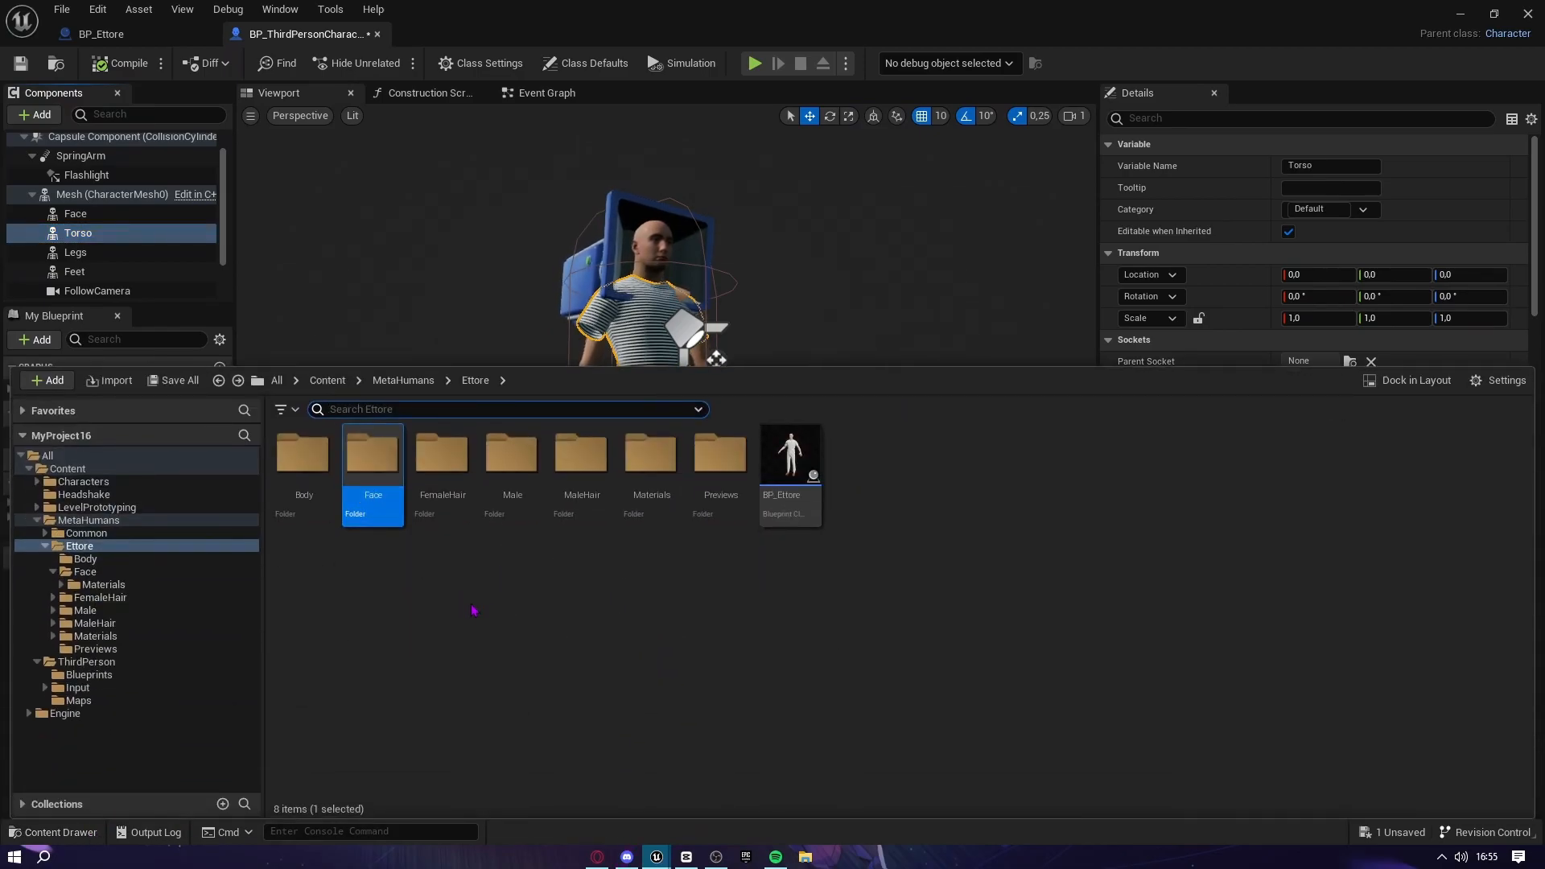
double_click(316, 497)
key(alt+Left)
double_click(389, 481)
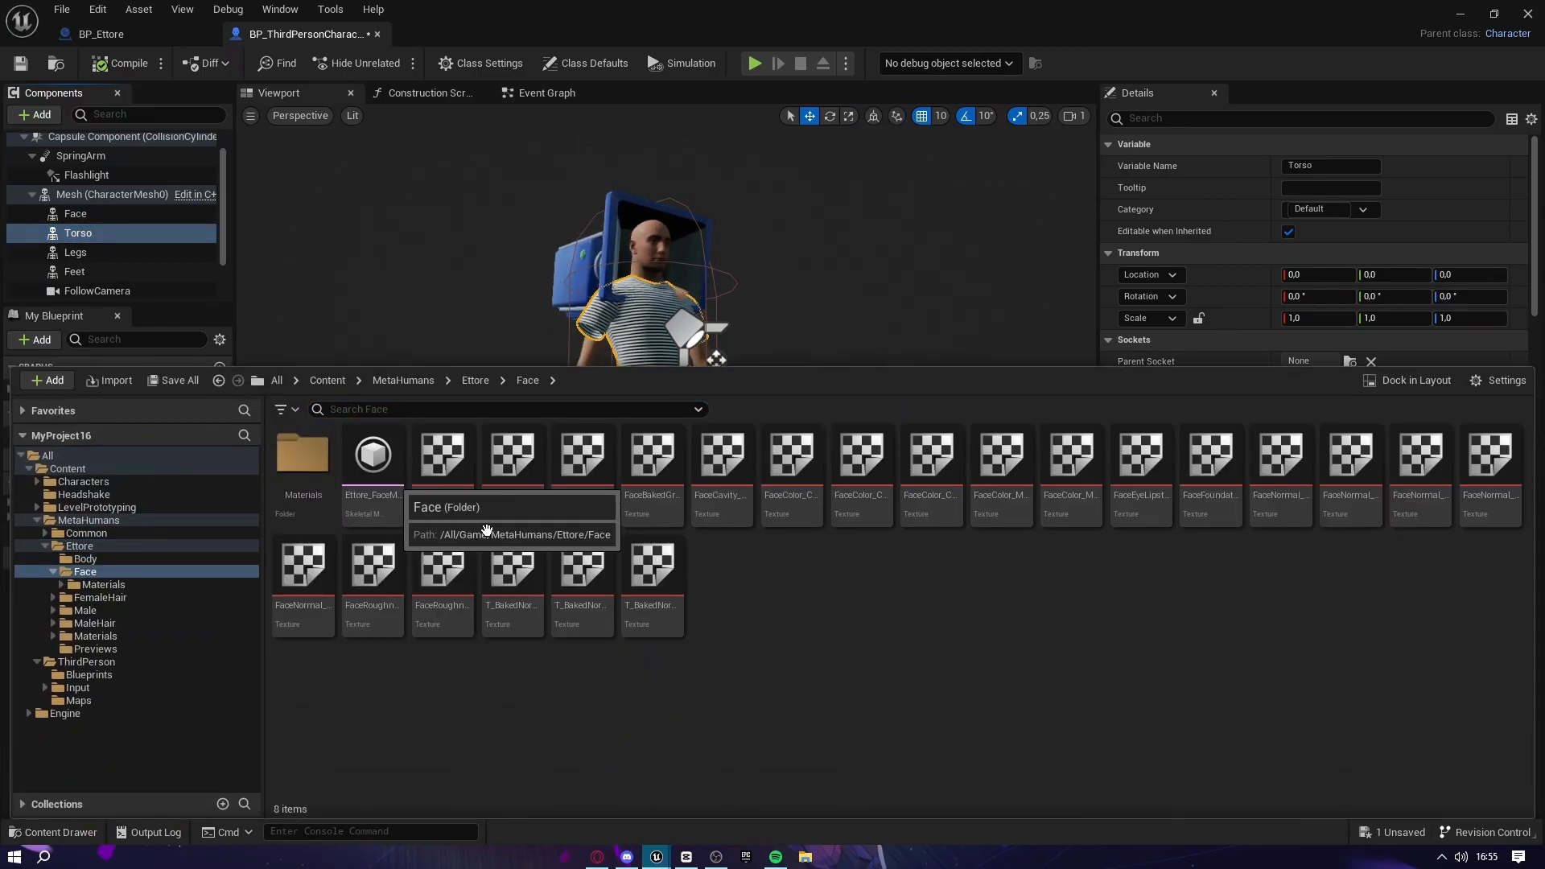
mouse_move(374, 482)
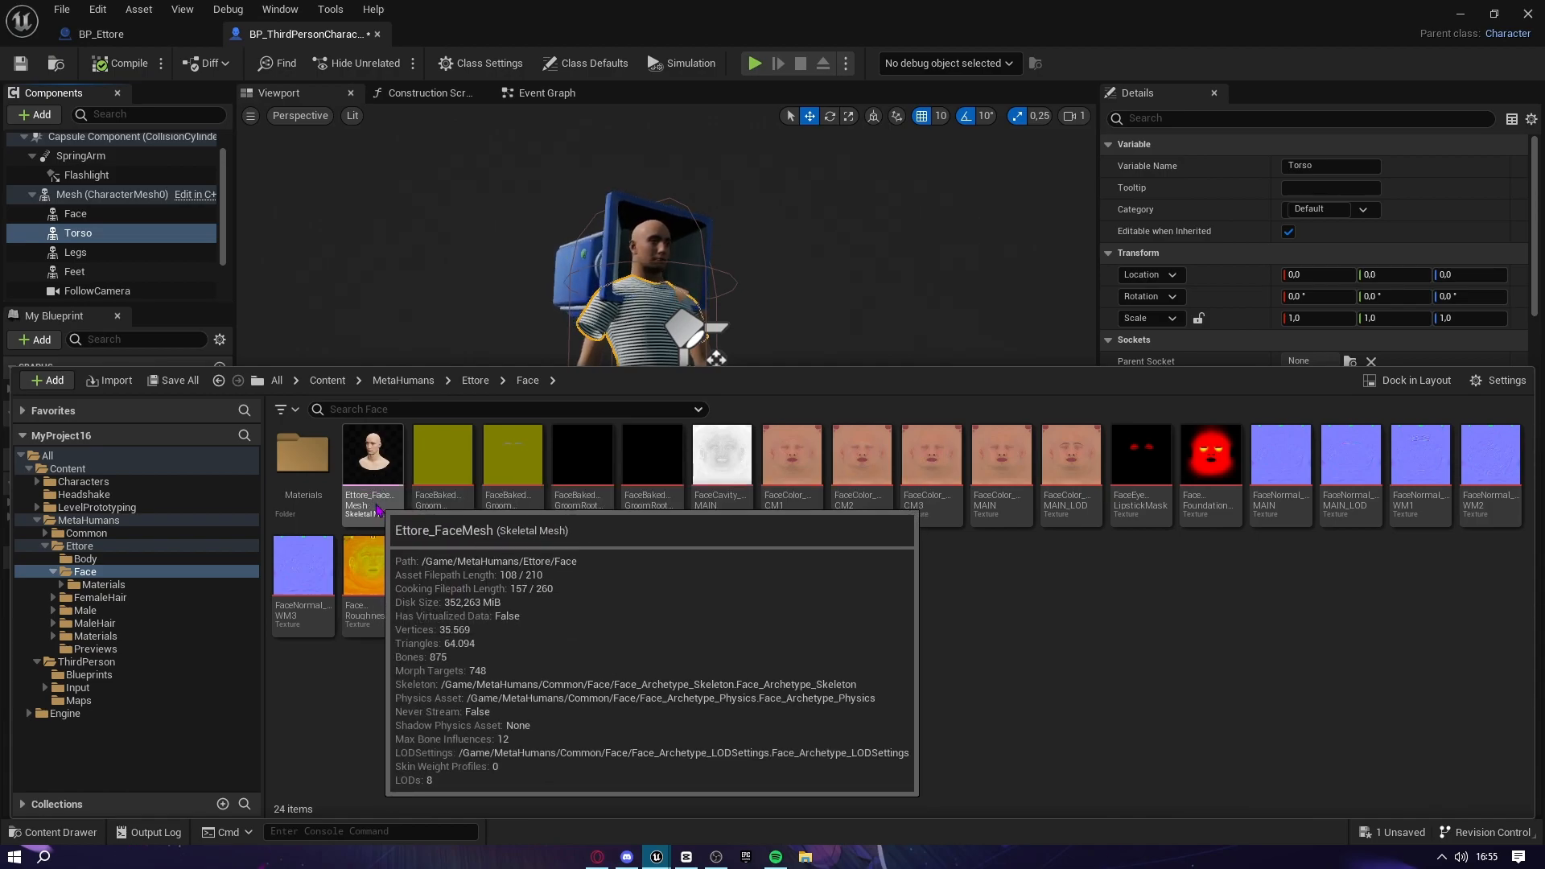
Assign the SK_Mannequin skeleton to the Ettore_FaceMesh skeletal mesh
right_click(377, 509)
mouse_move(522, 388)
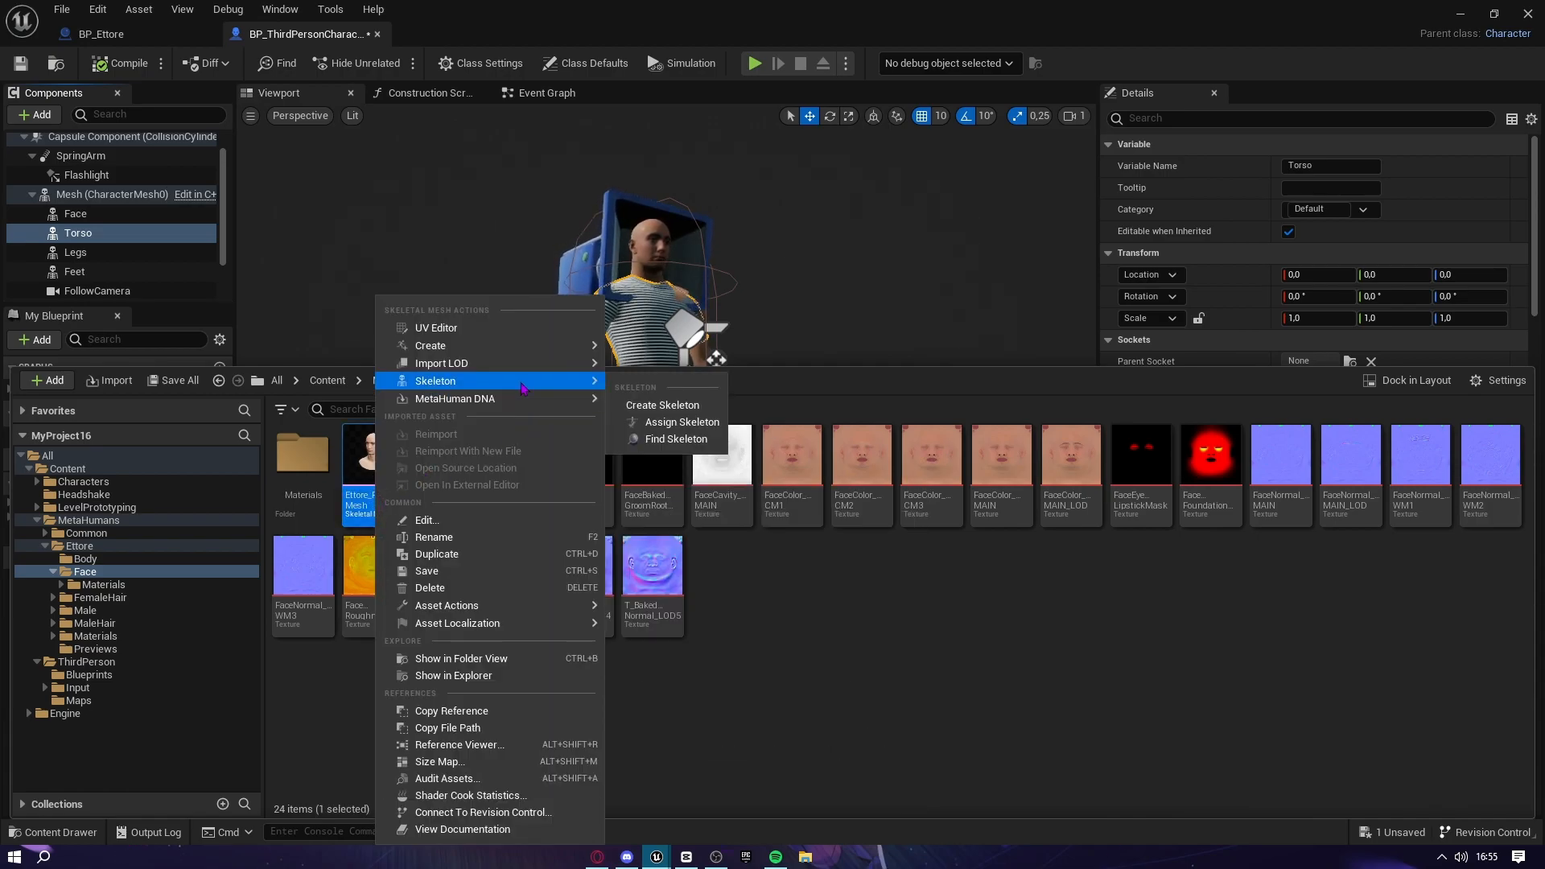
click(680, 421)
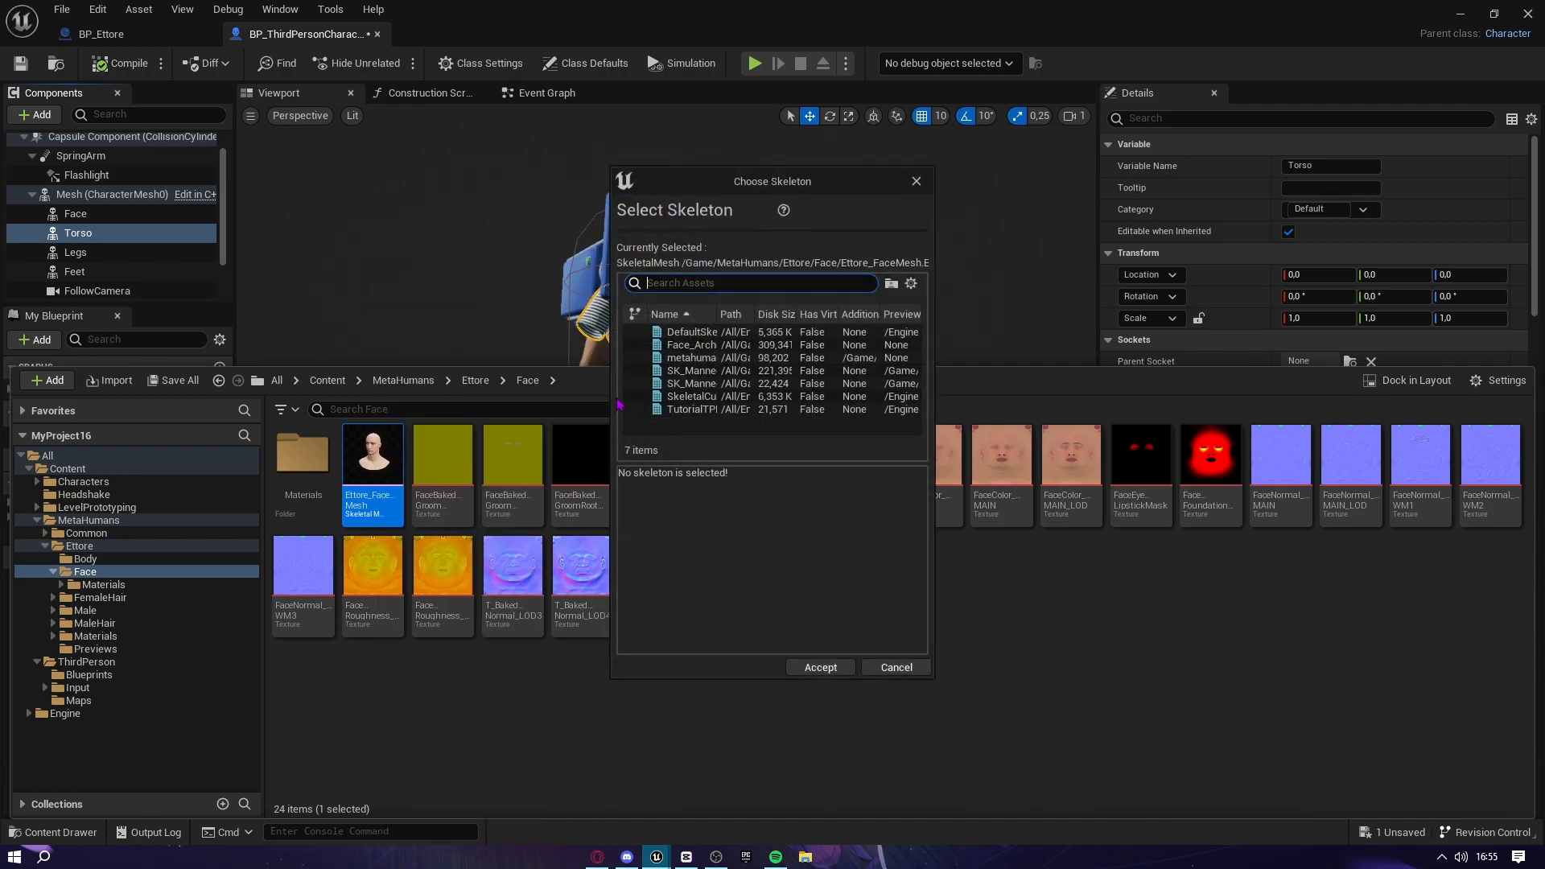
drag(611, 388, 259, 387)
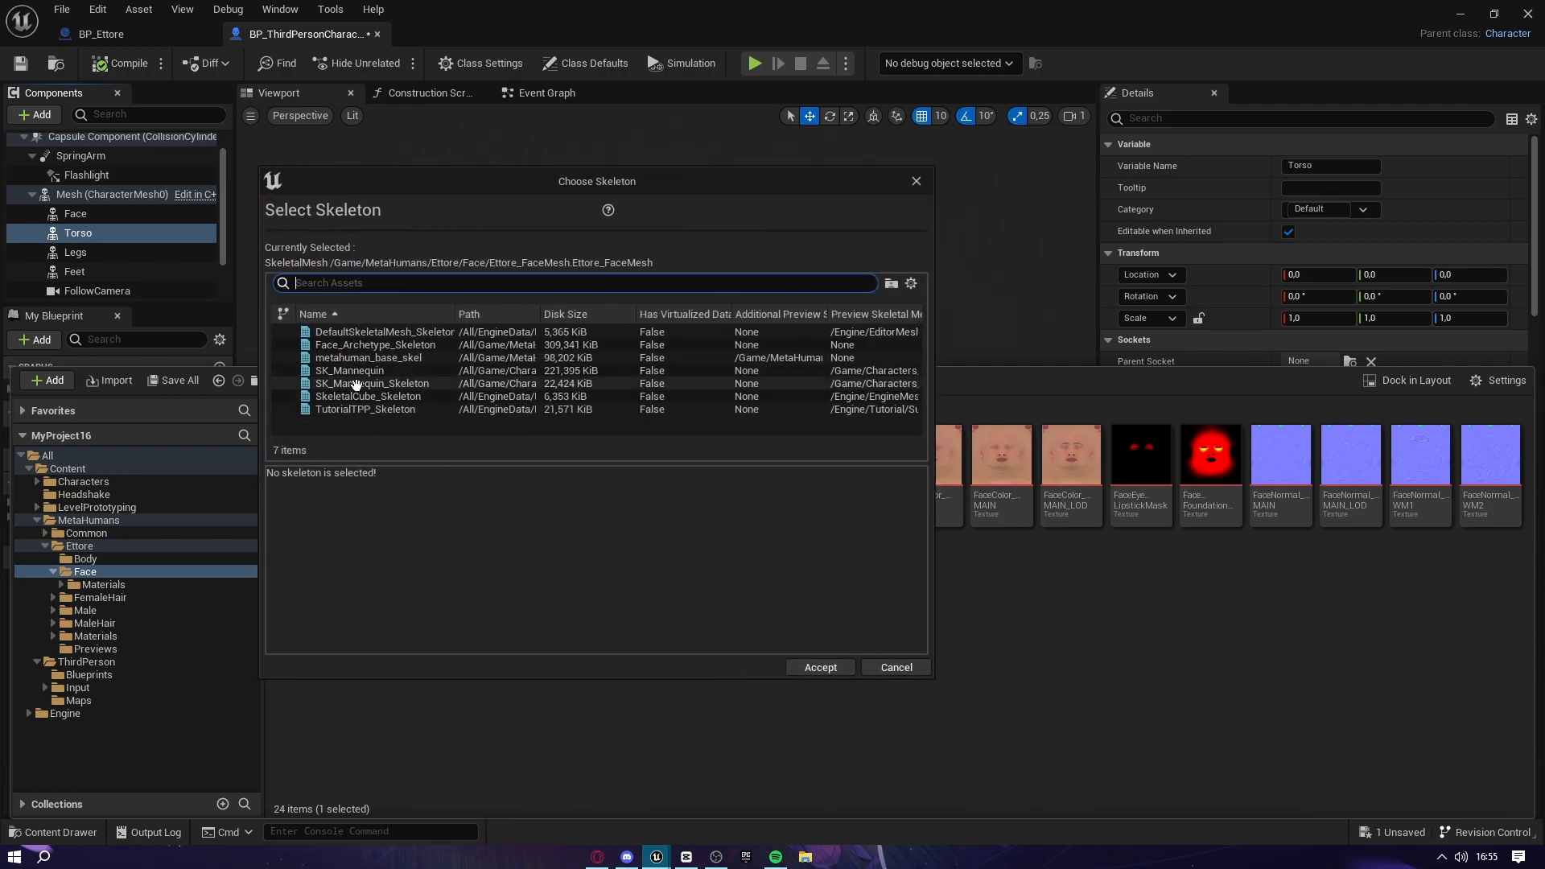
click(362, 370)
click(820, 668)
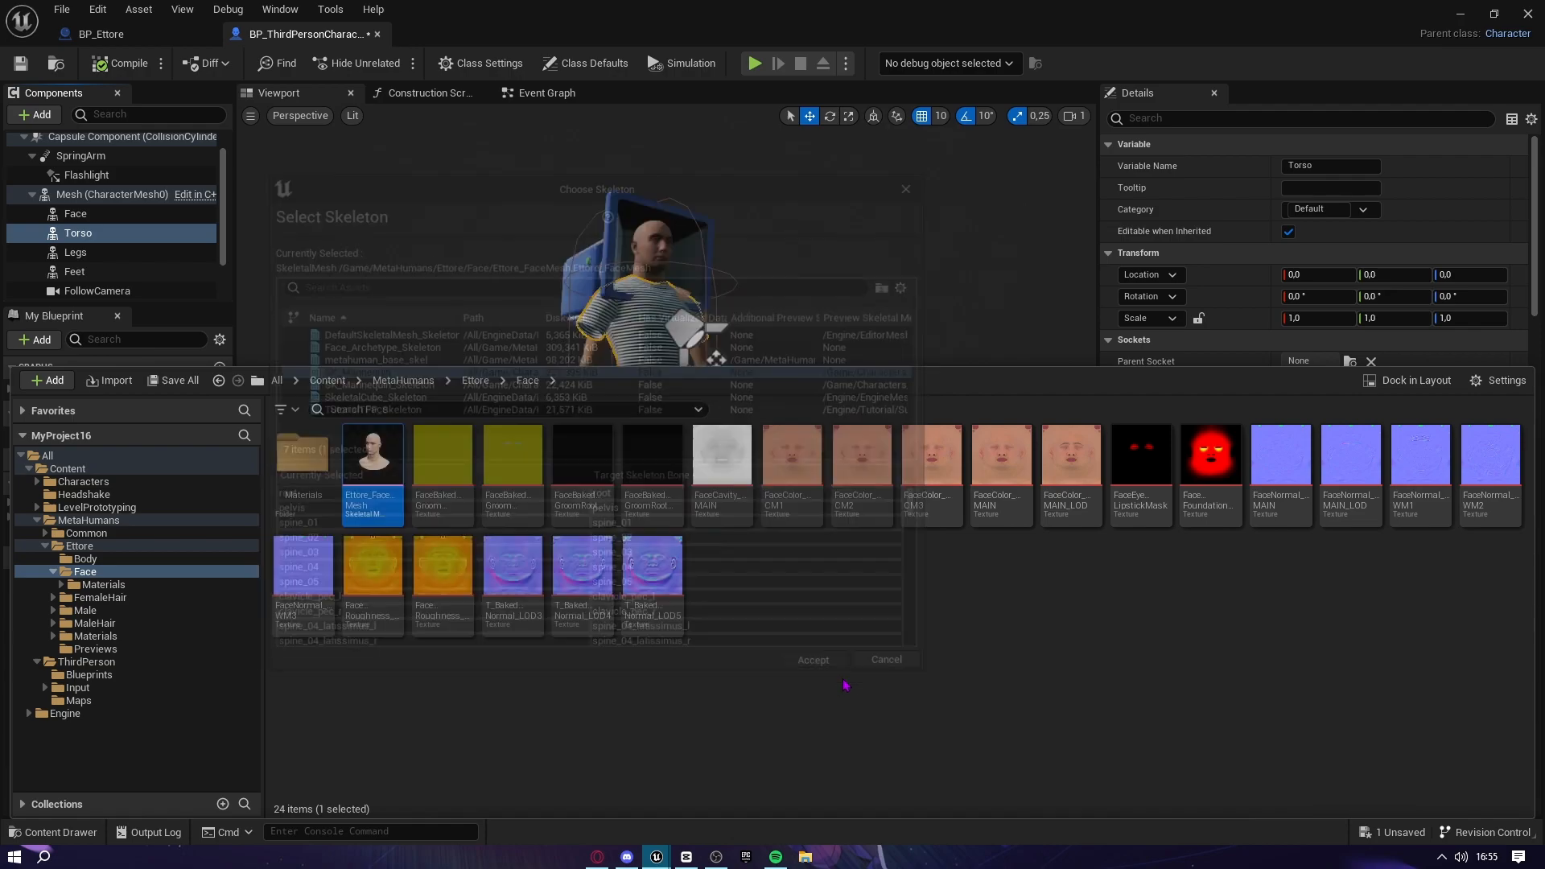
click(793, 626)
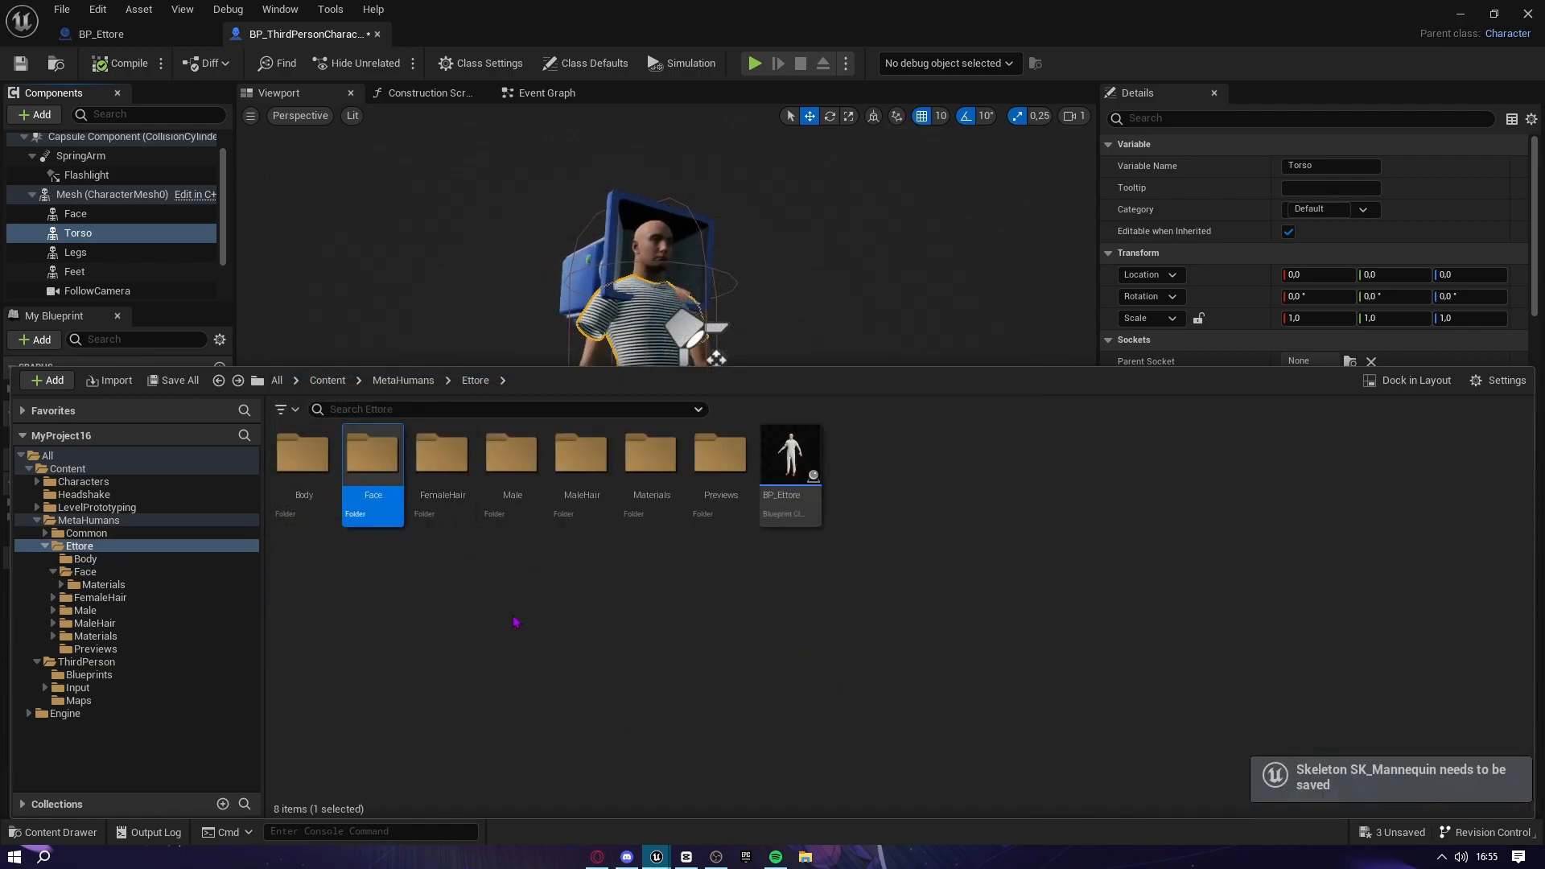
click(460, 465)
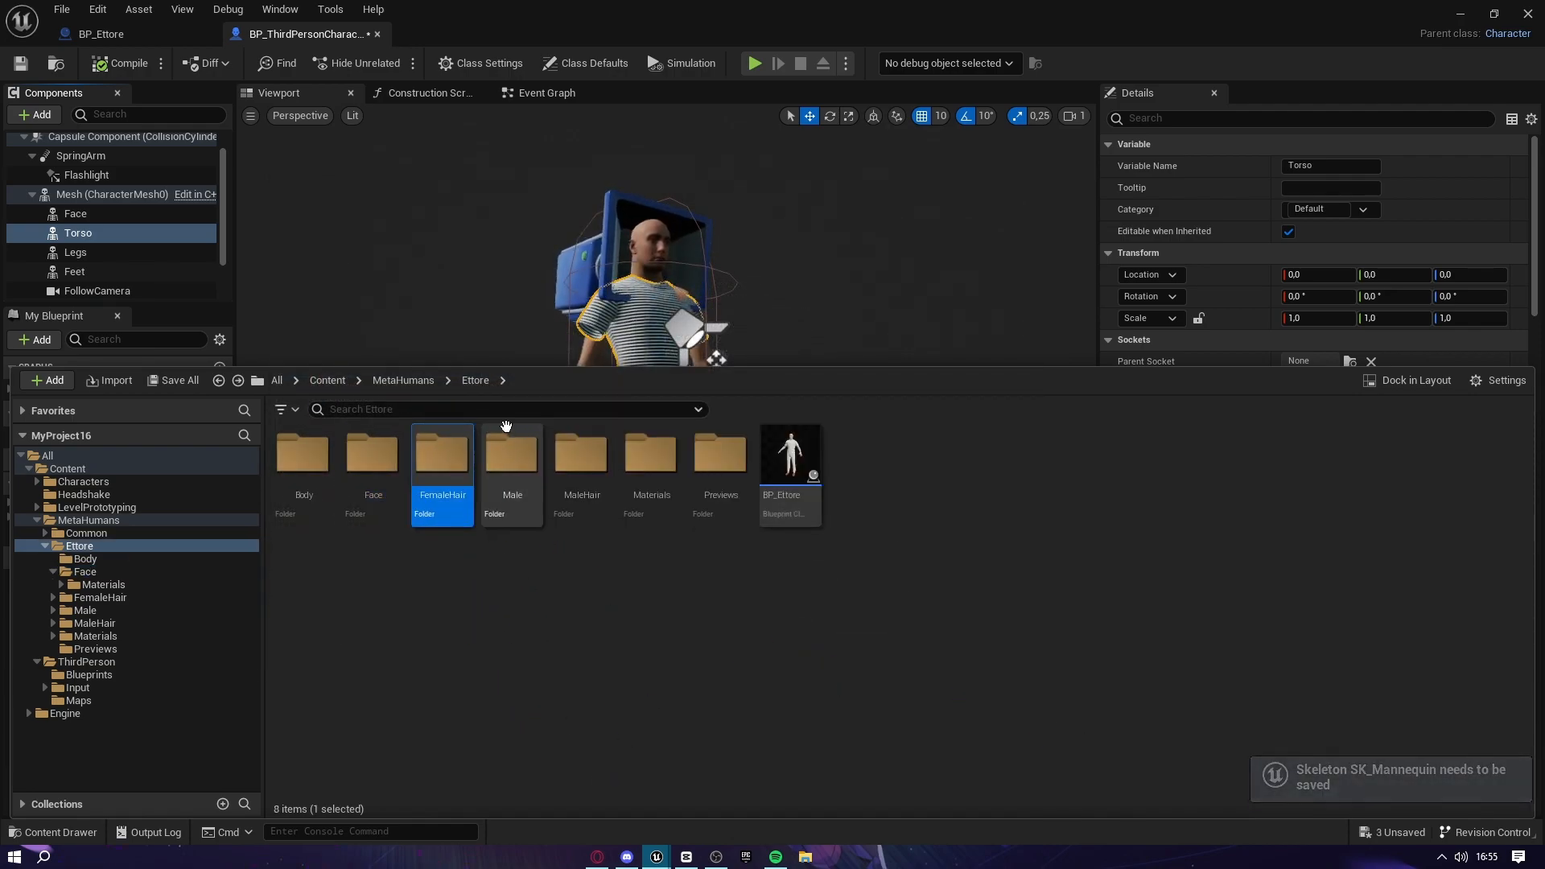
click(97, 238)
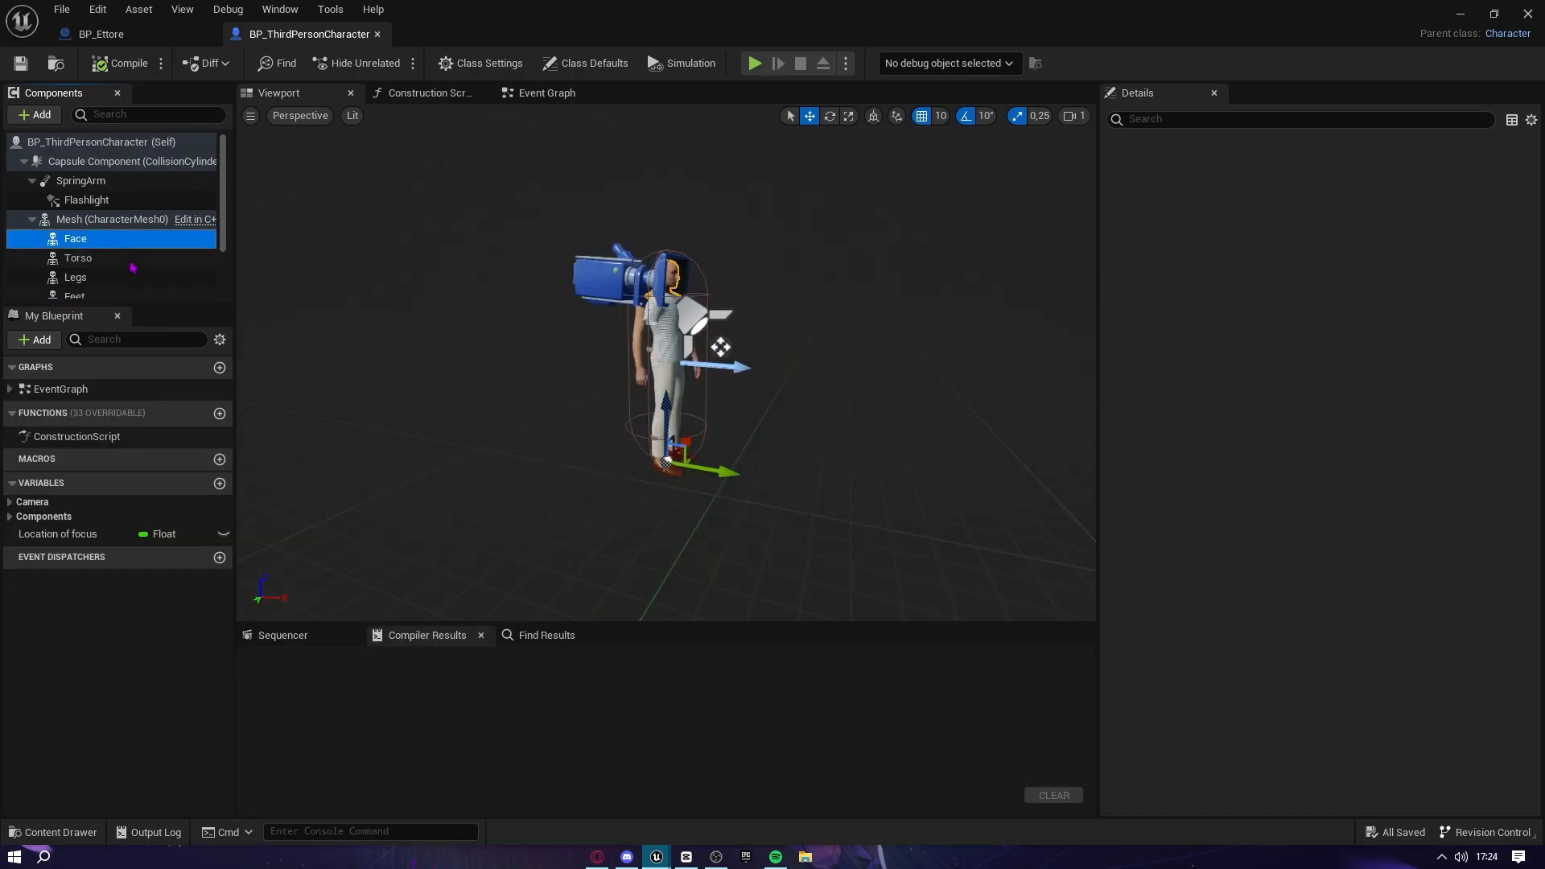
Assign the SK_Mannequin skeleton to the Torso component's m_med_nrw_top_crewneckt_nrm mesh and set the component's Anim Class to ABP_Quinn
click(121, 258)
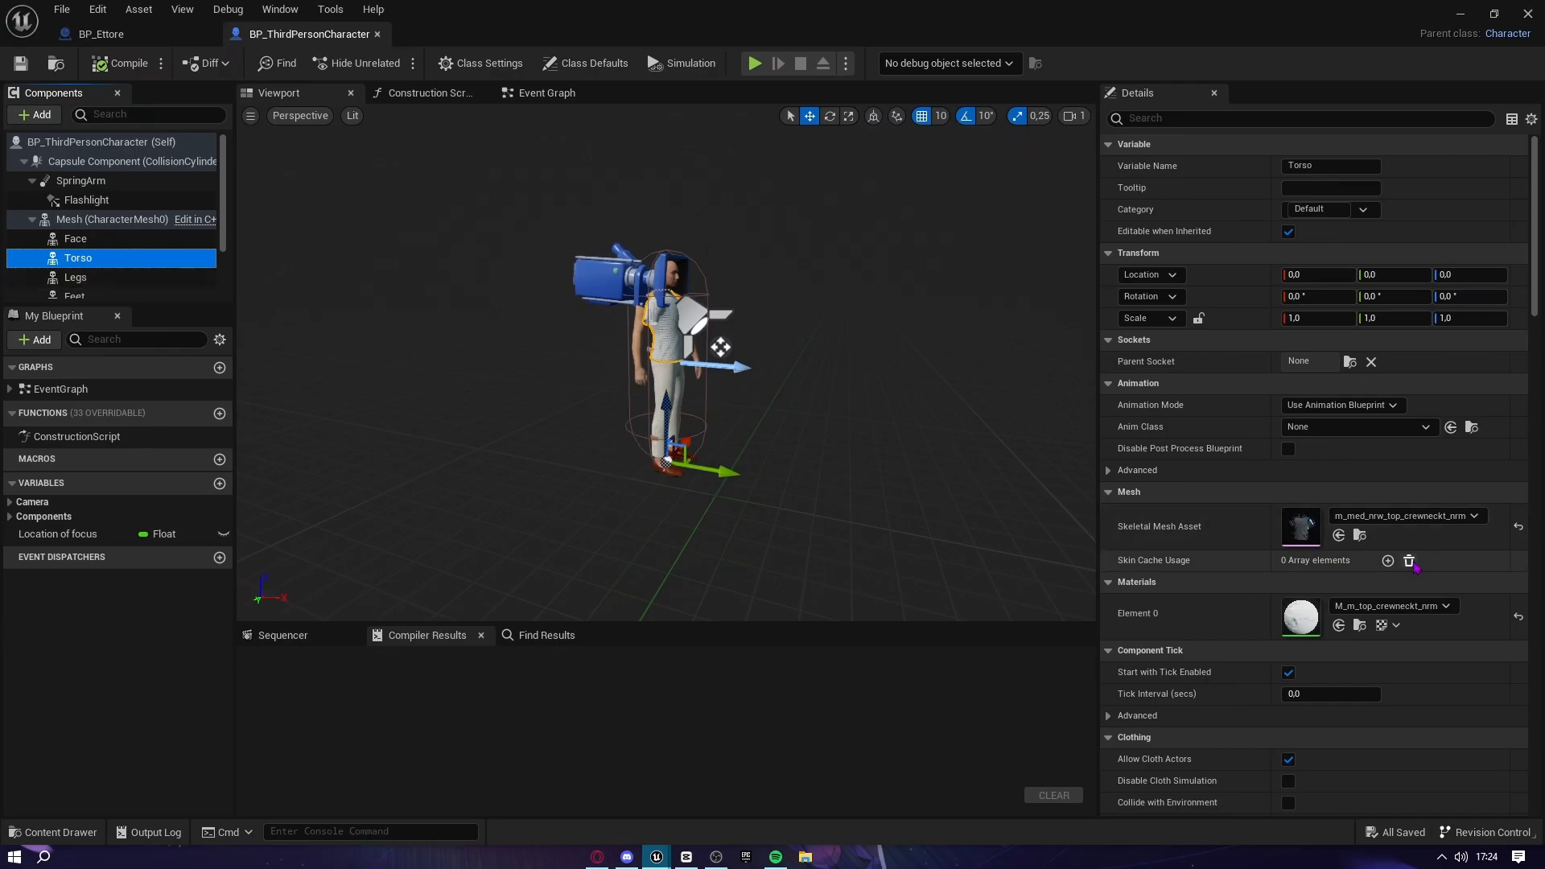
click(1359, 536)
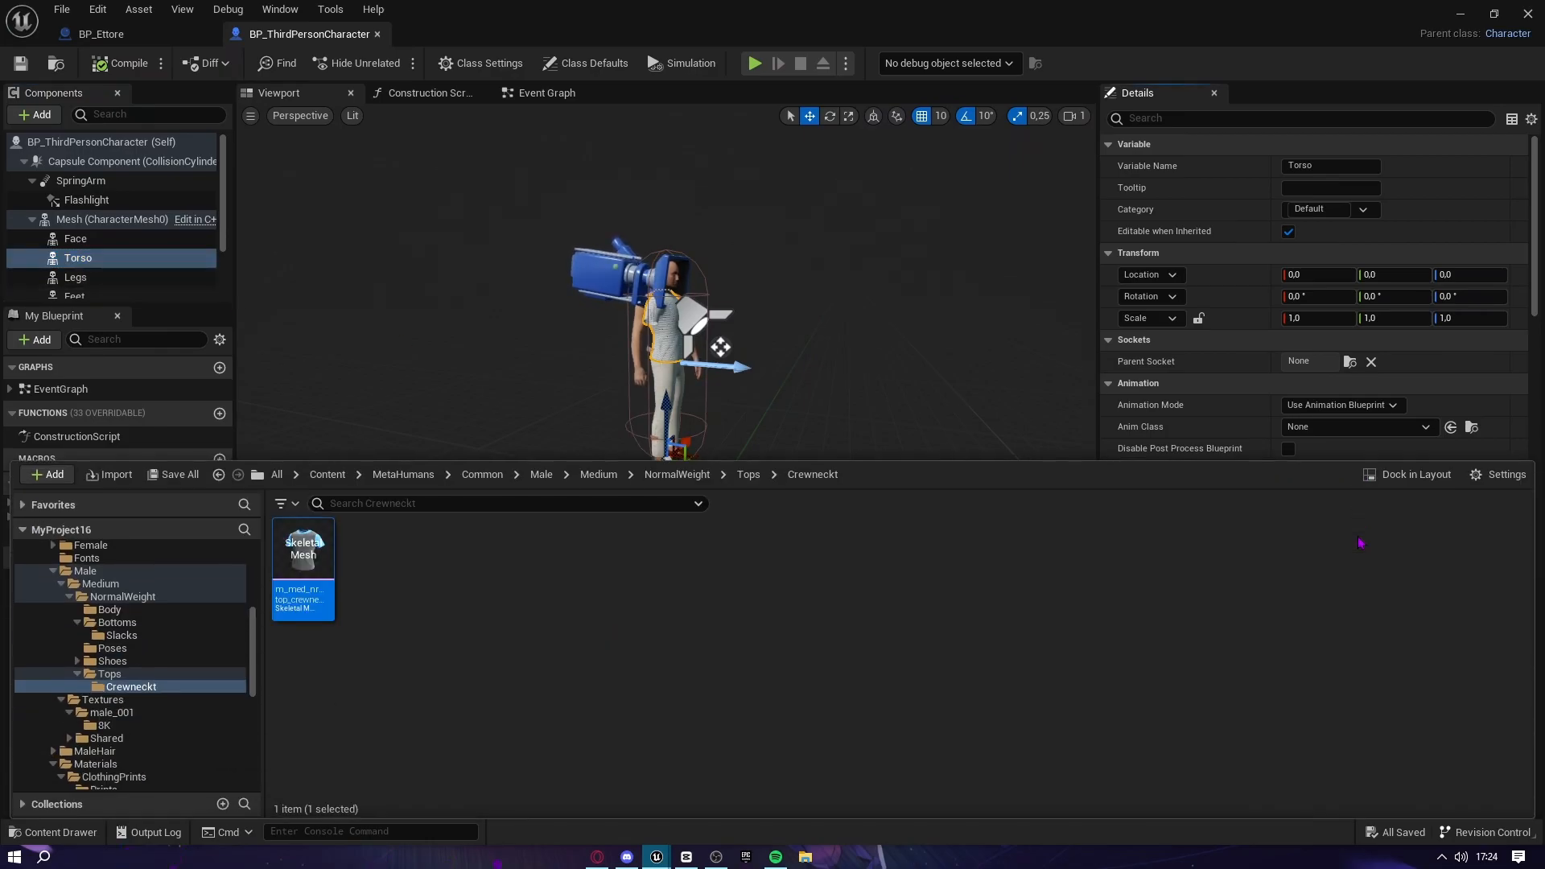
right_click(302, 563)
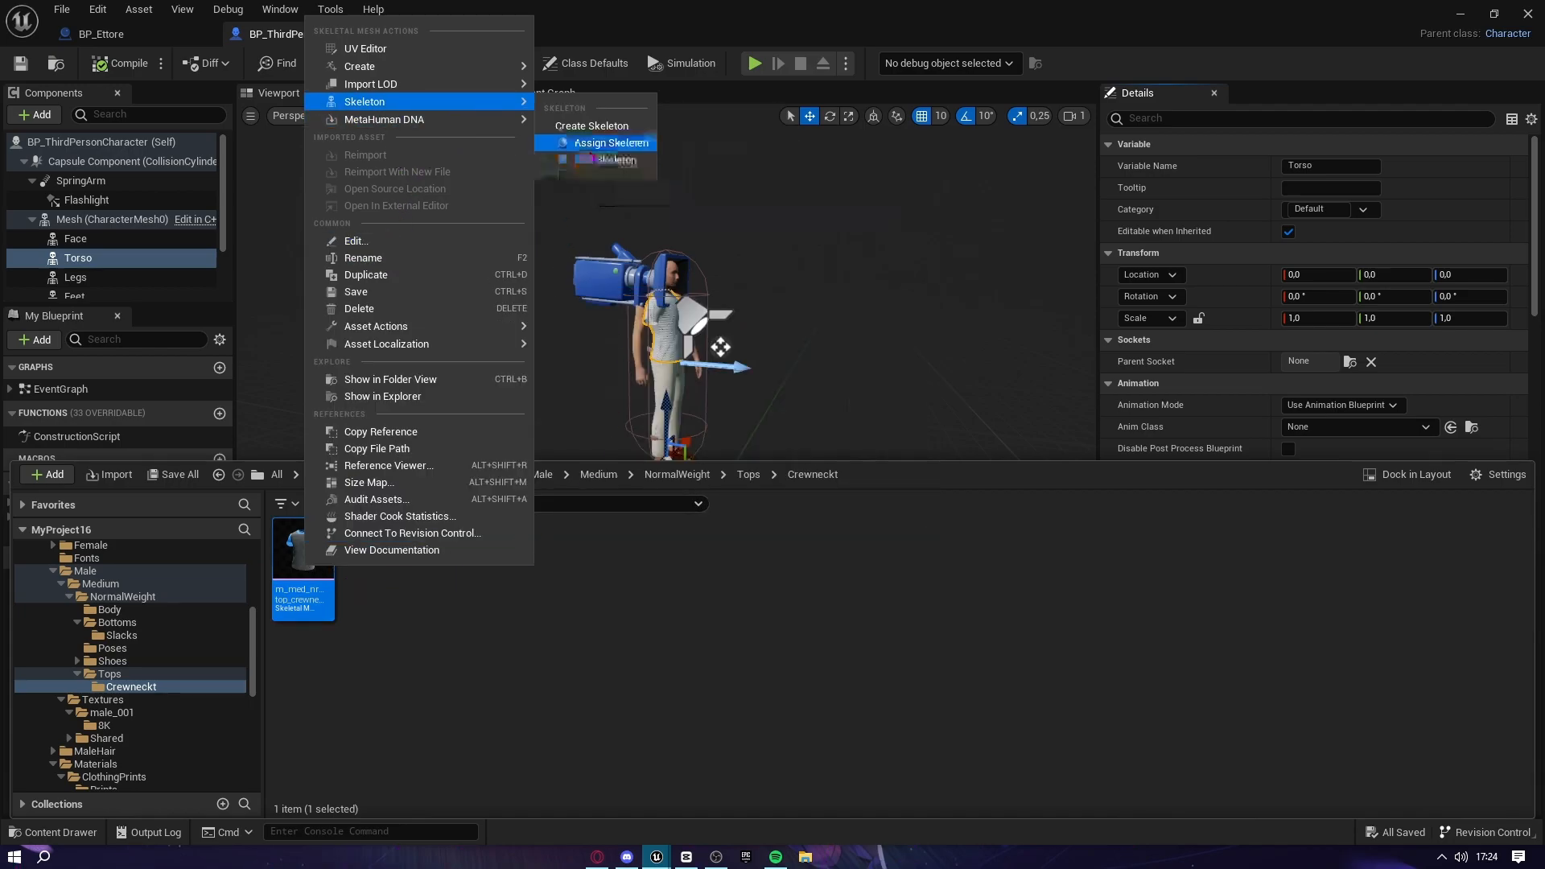
click(588, 148)
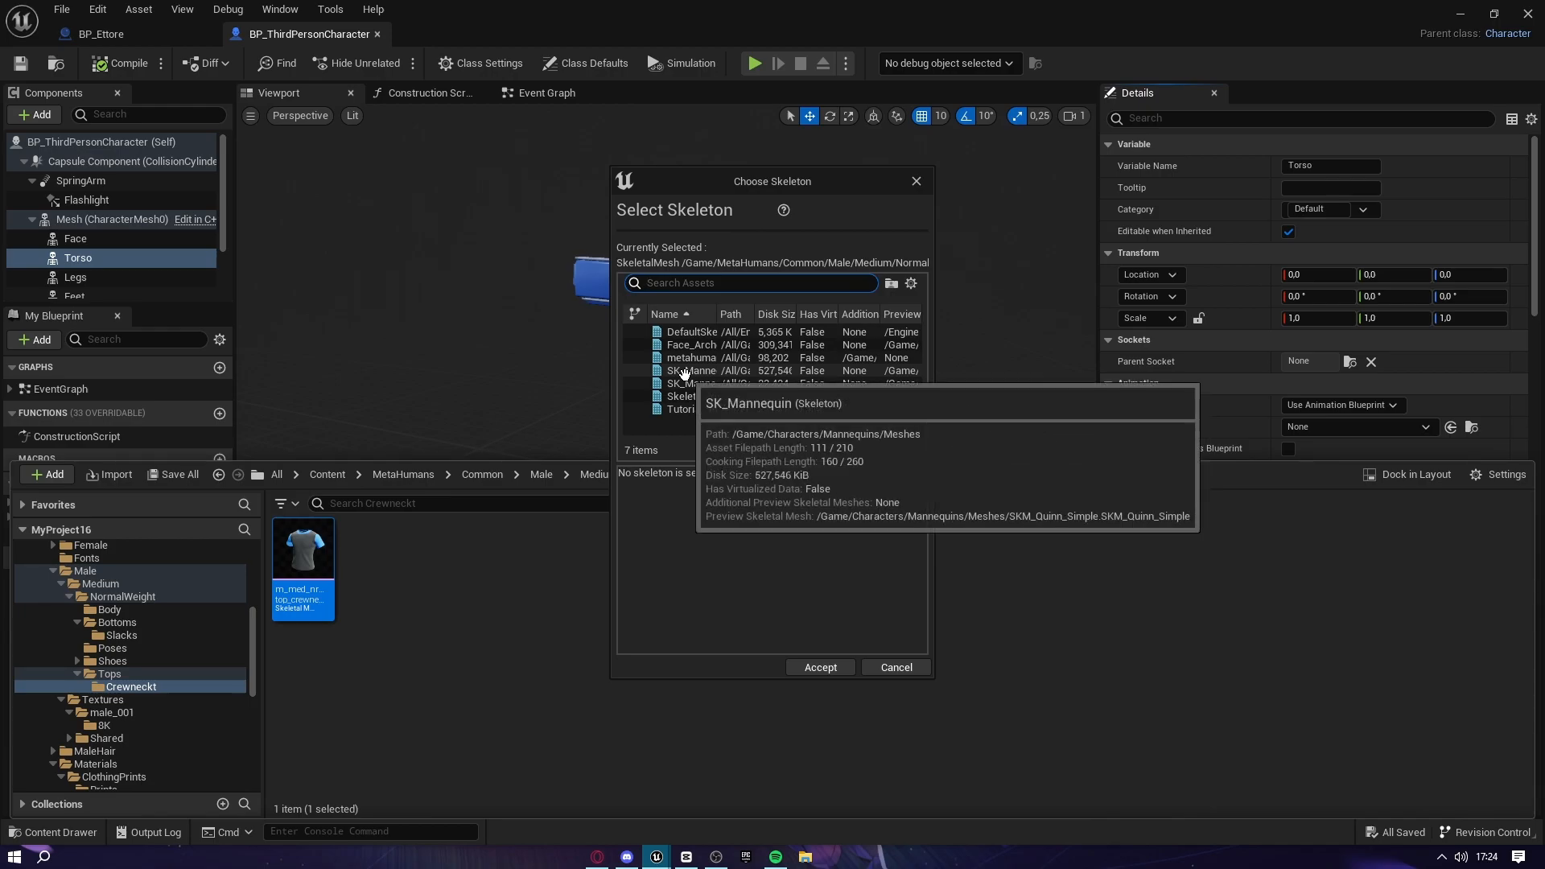
click(684, 370)
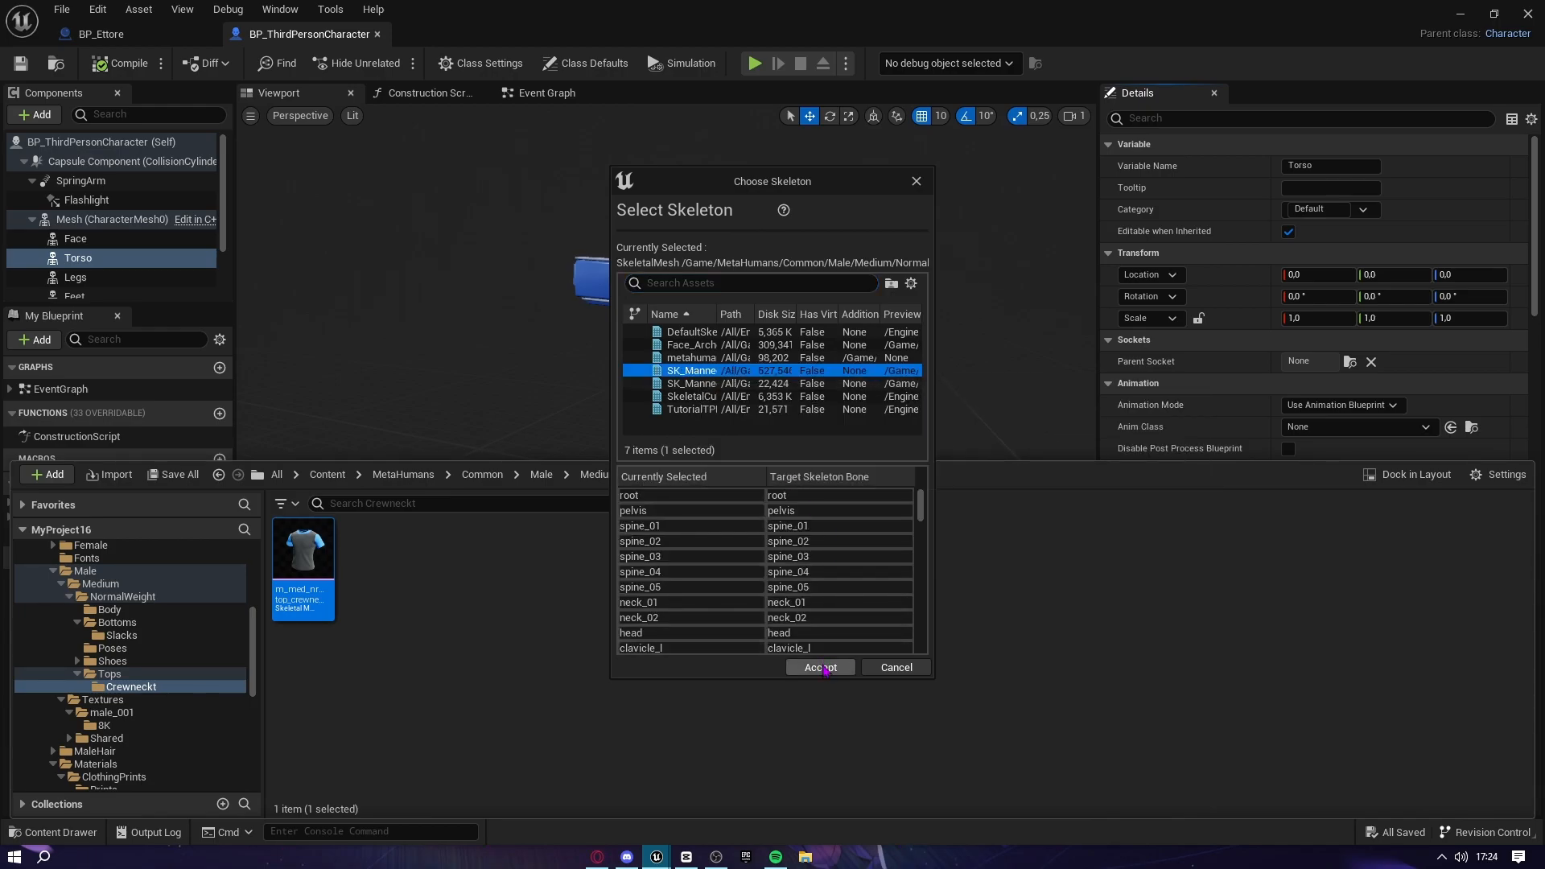
click(821, 668)
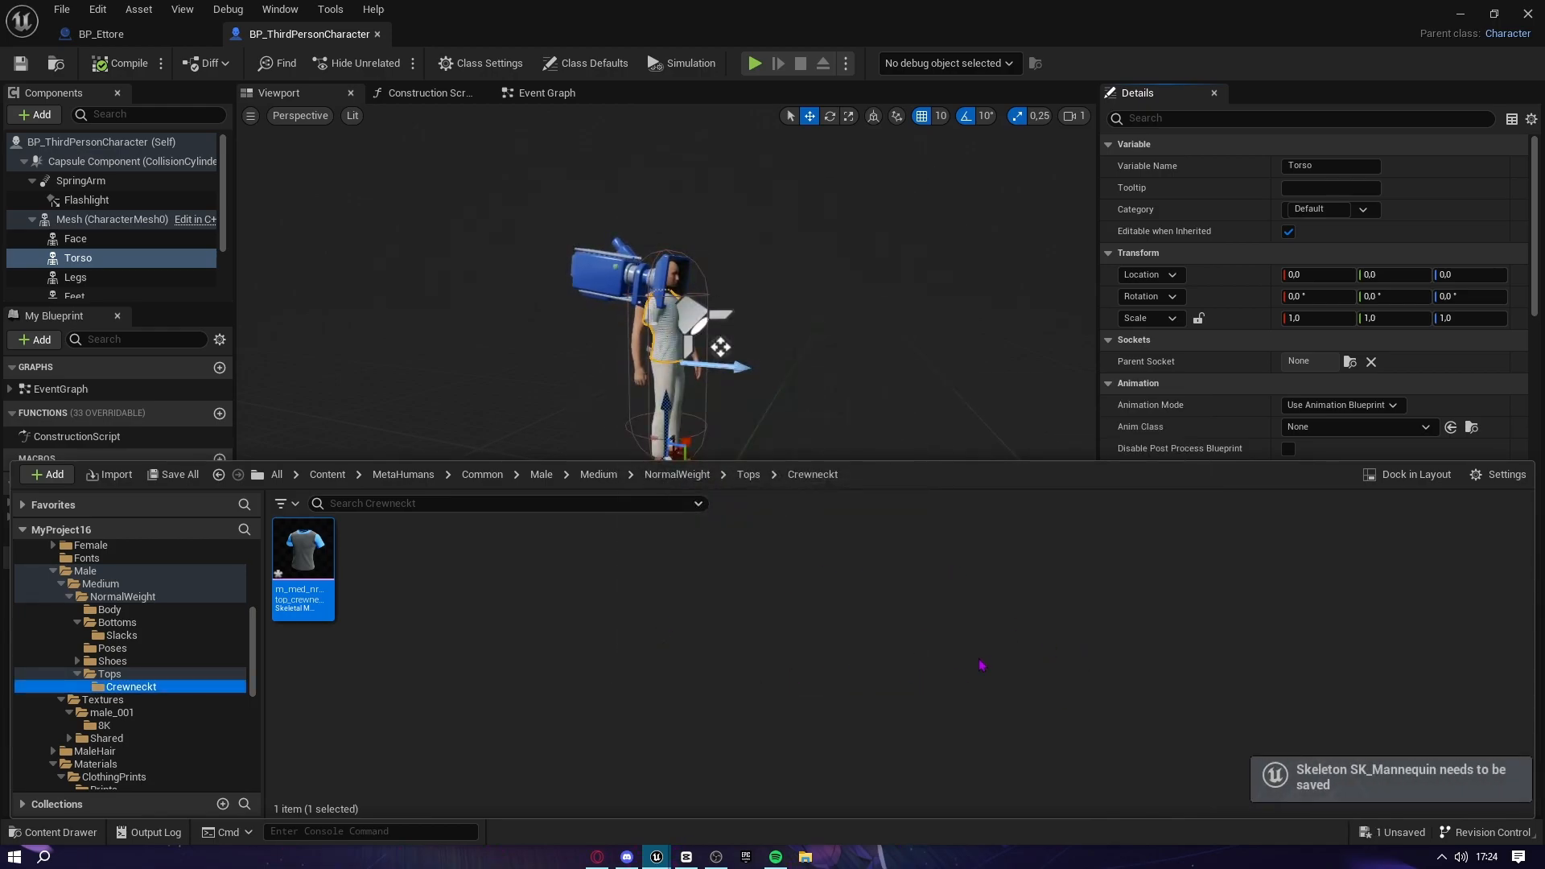
mouse_move(480, 307)
right_down()
mouse_move(514, 303)
mouse_move(463, 306)
right_up()
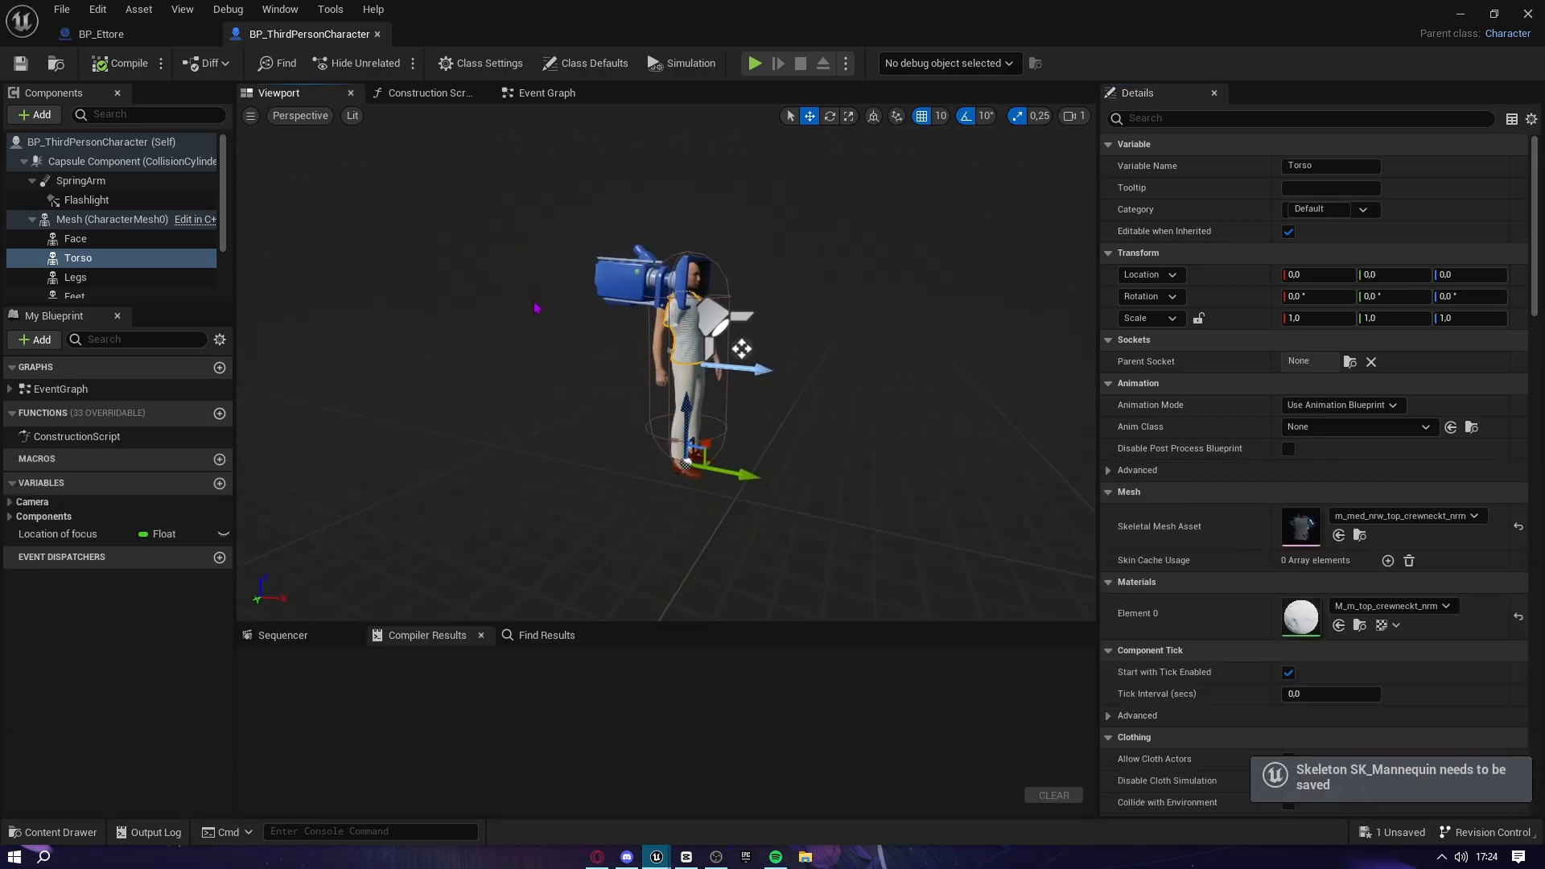
click(1342, 430)
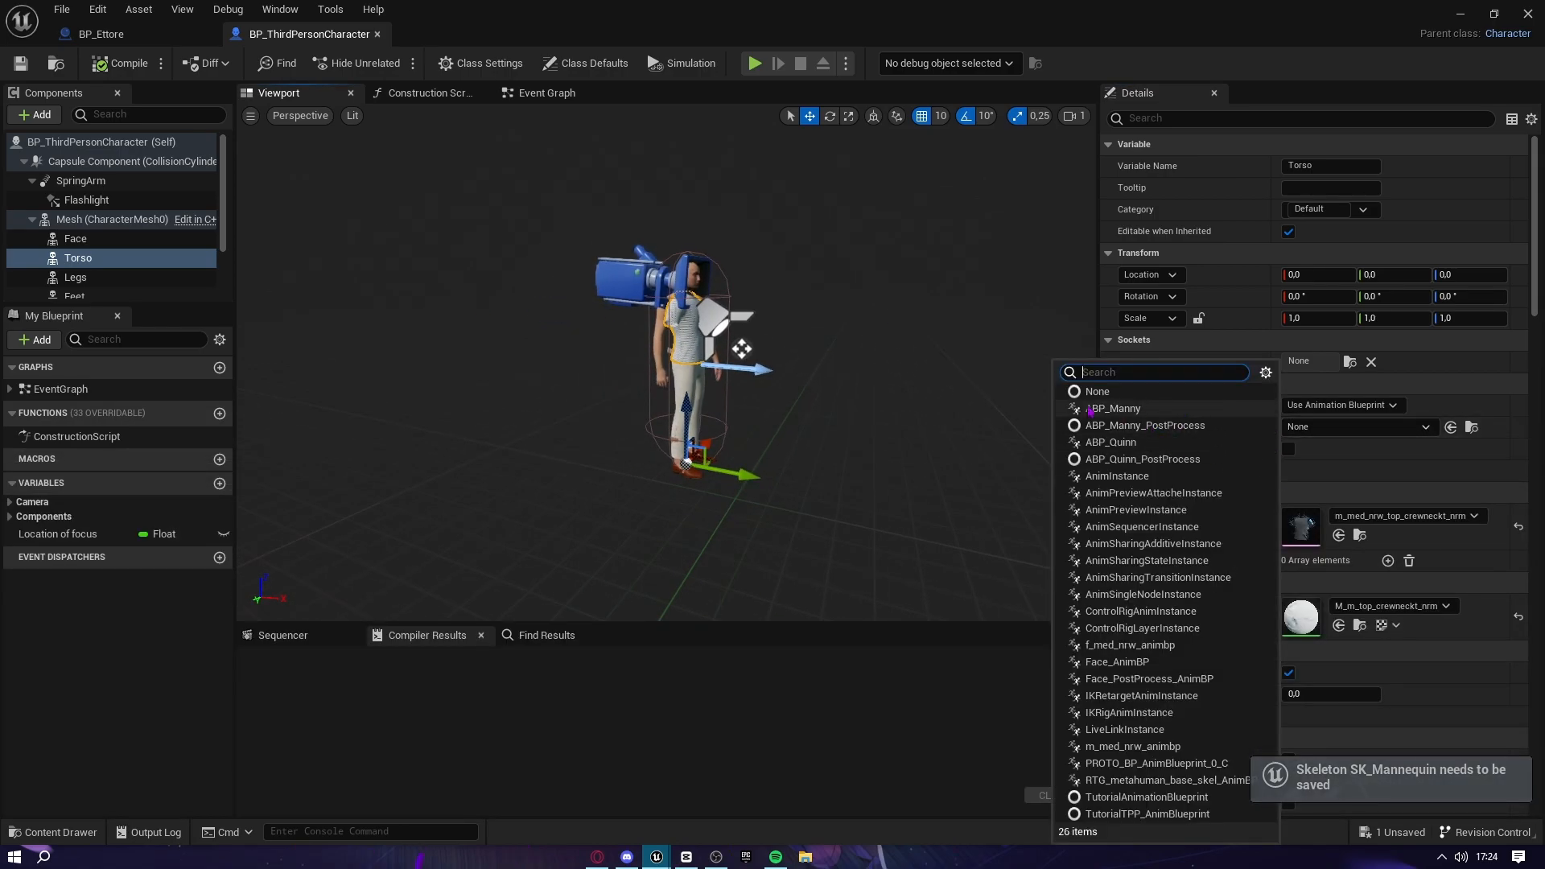
click(1100, 450)
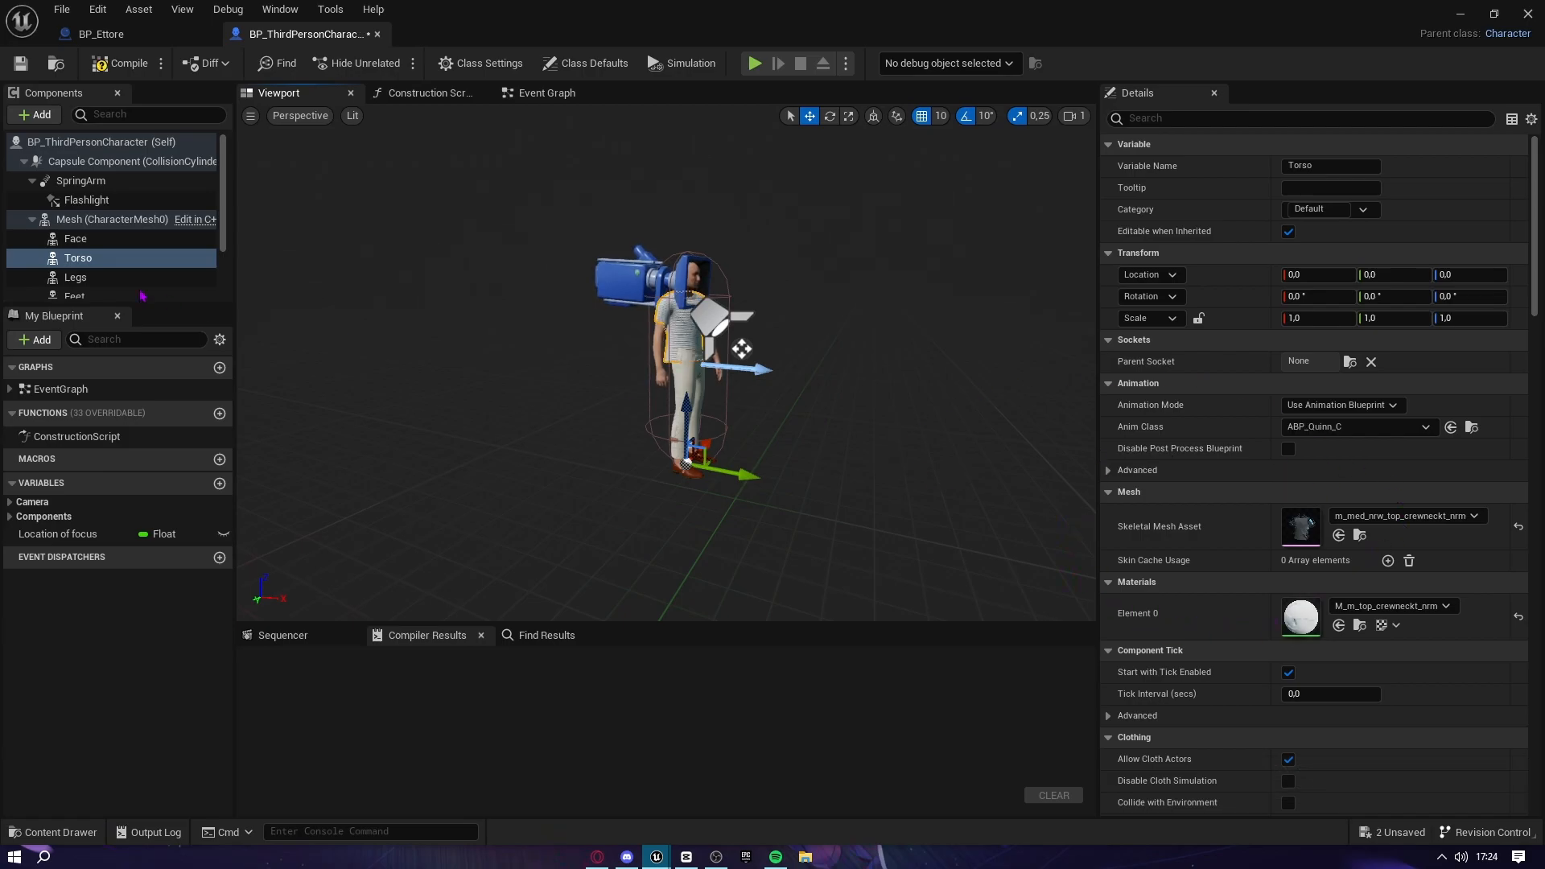
Set the Face component's Anim Class to ABP_Quinn
click(113, 238)
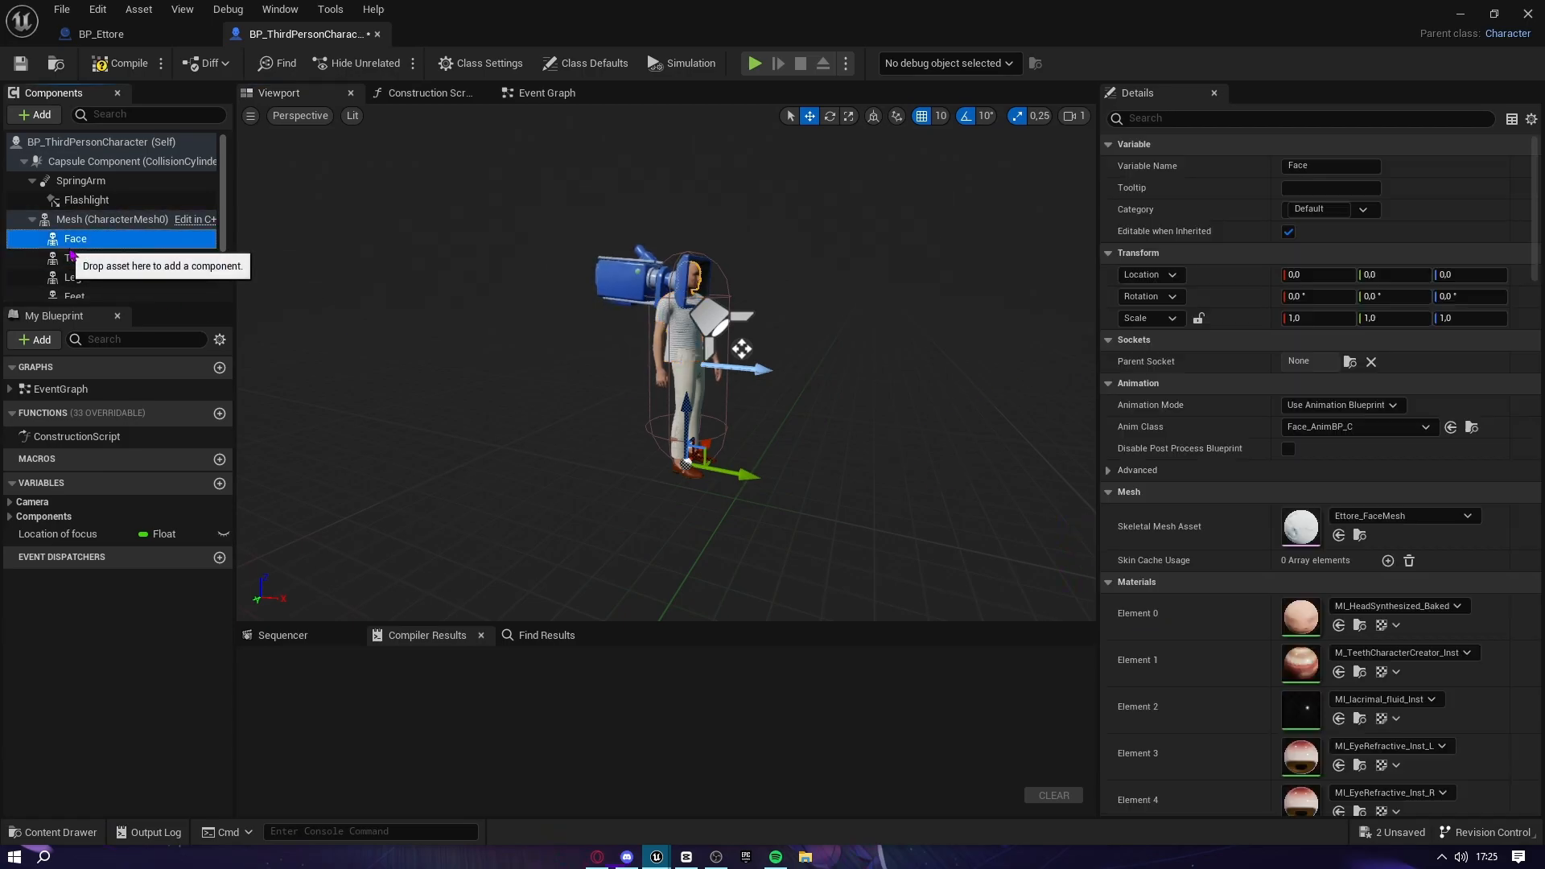
click(1333, 433)
click(1110, 411)
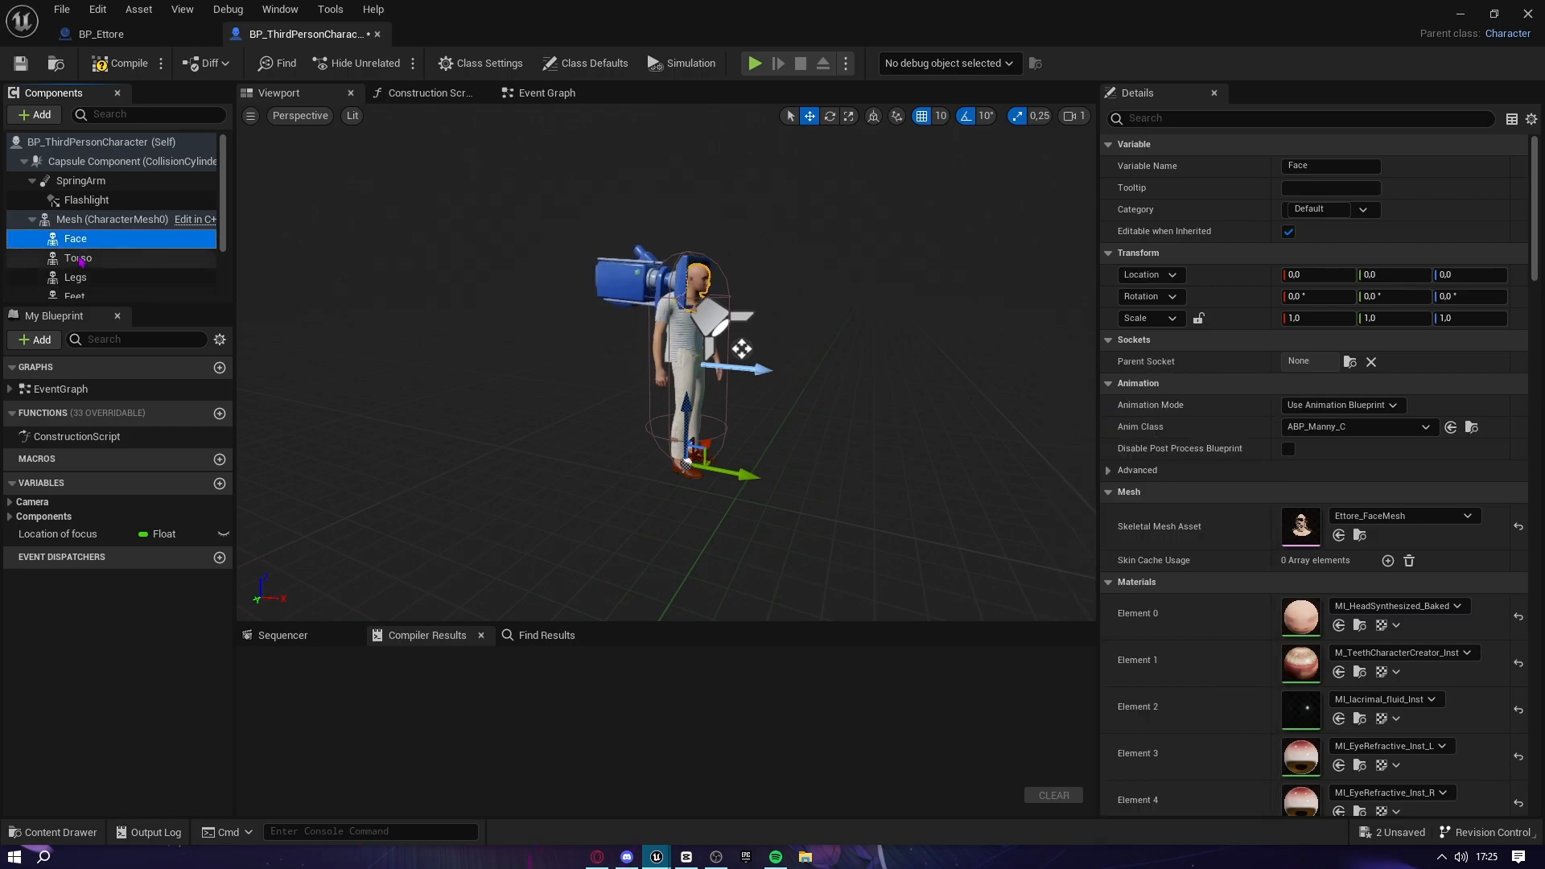
right_click(1346, 427)
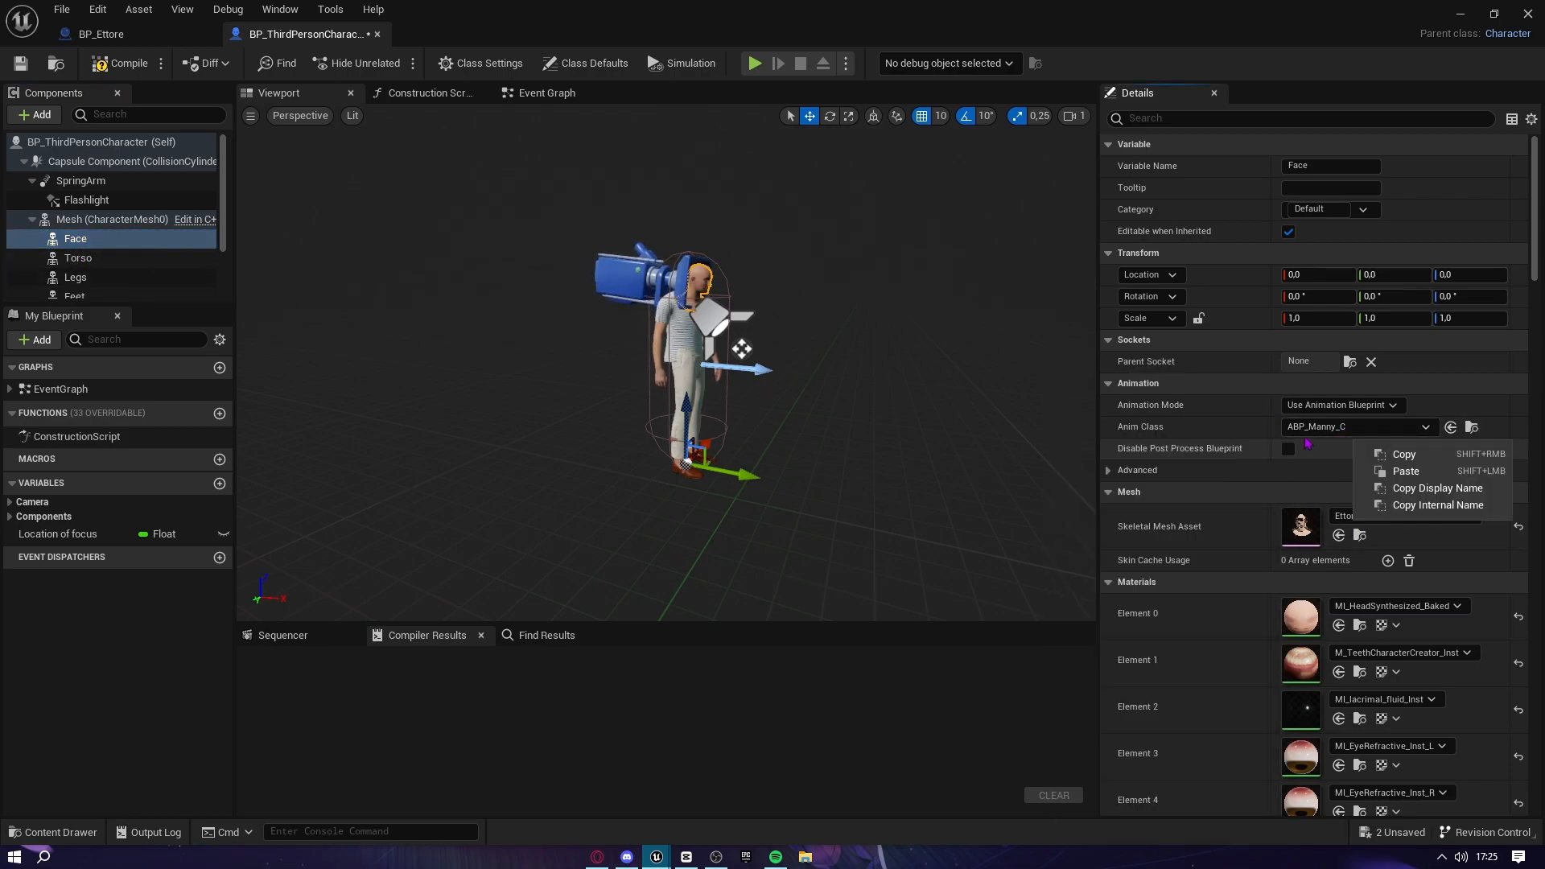
click(1346, 427)
click(1182, 440)
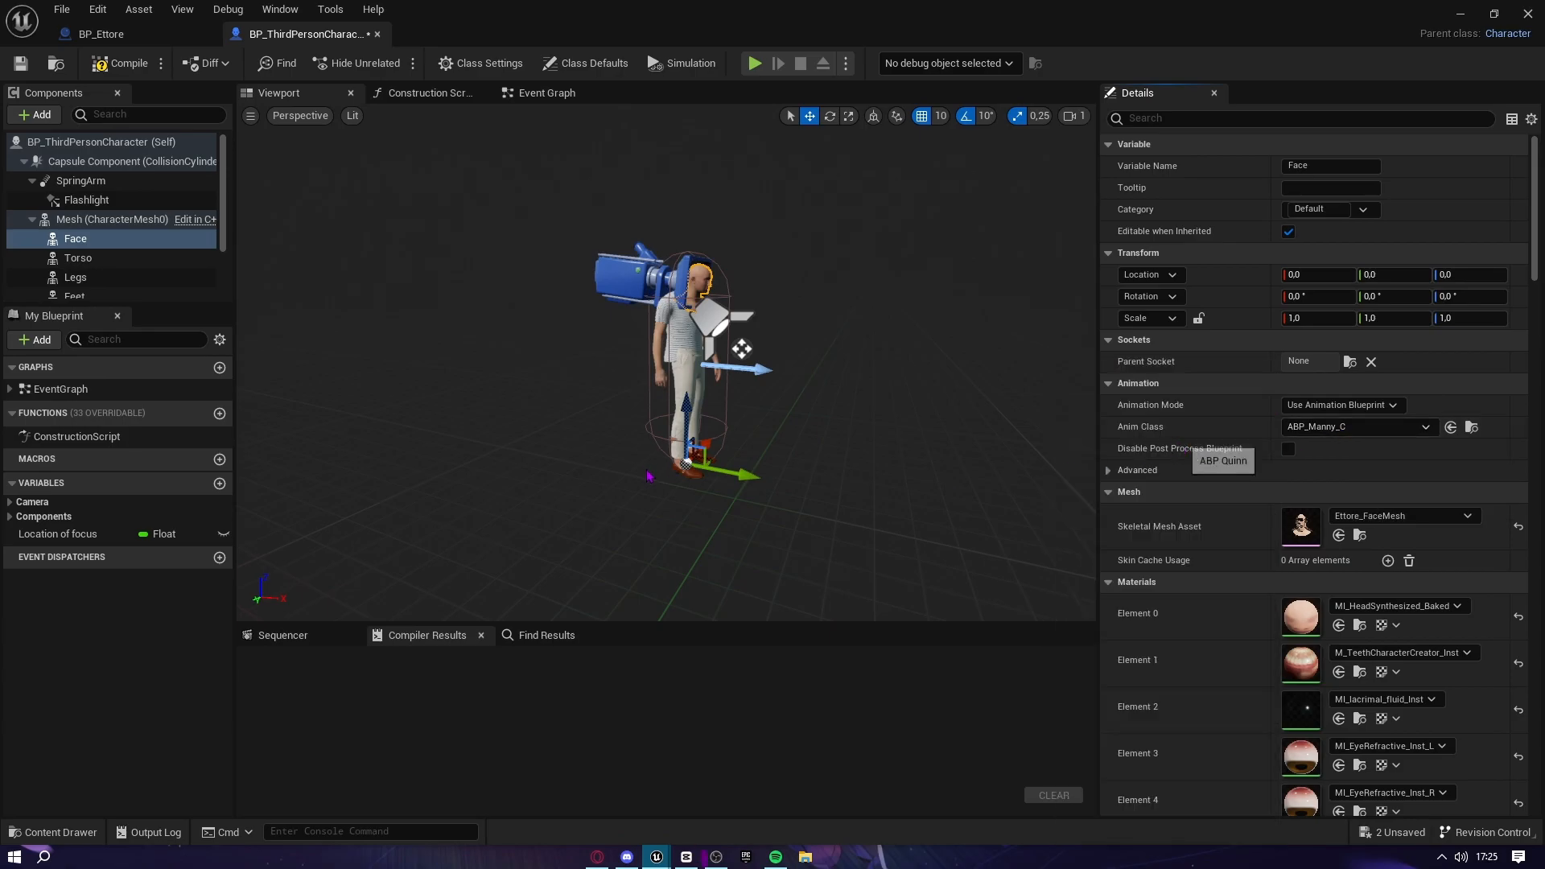
Assign the SK_Mannequin skeleton to the Legs component's m_med_nrw_btm_slacks_nrm mesh and set the component's Anim Class to ABP_Quinn
click(74, 276)
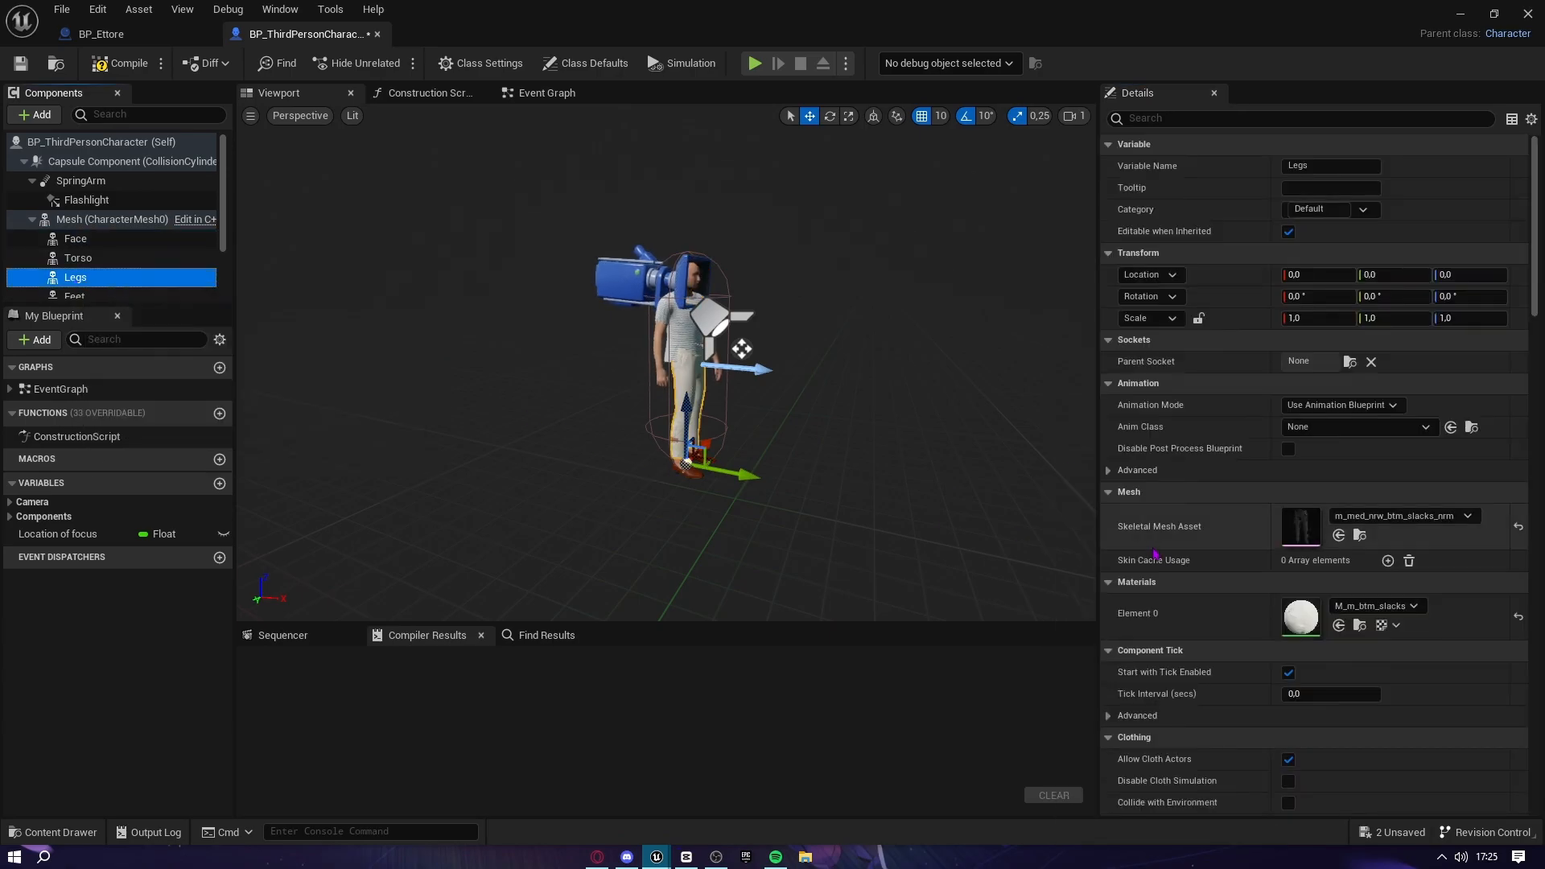
click(1359, 535)
right_click(322, 555)
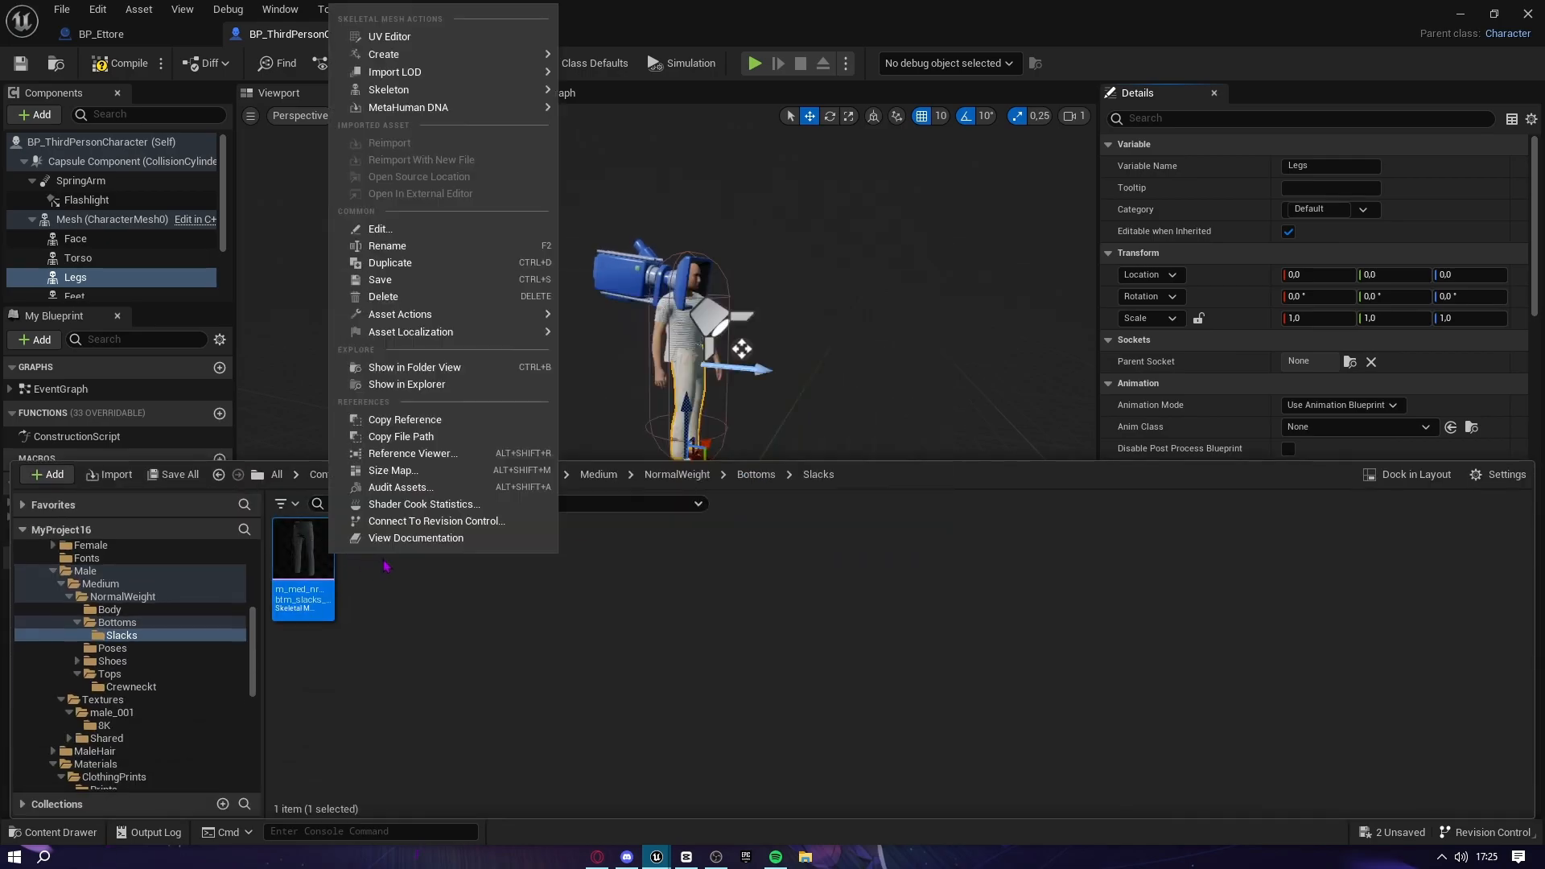
mouse_move(394, 90)
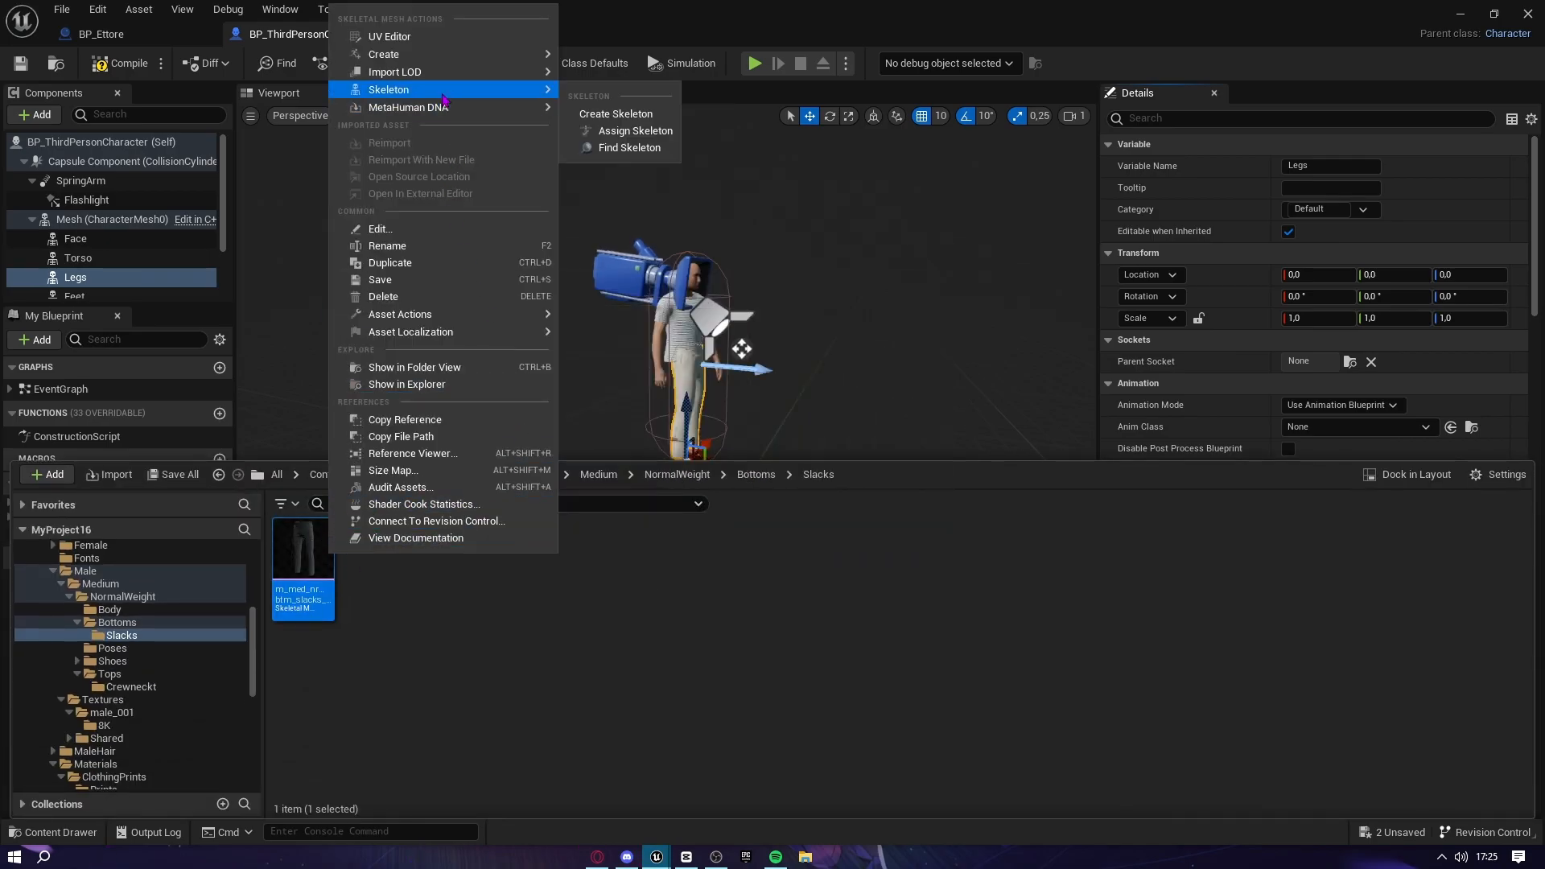
click(644, 131)
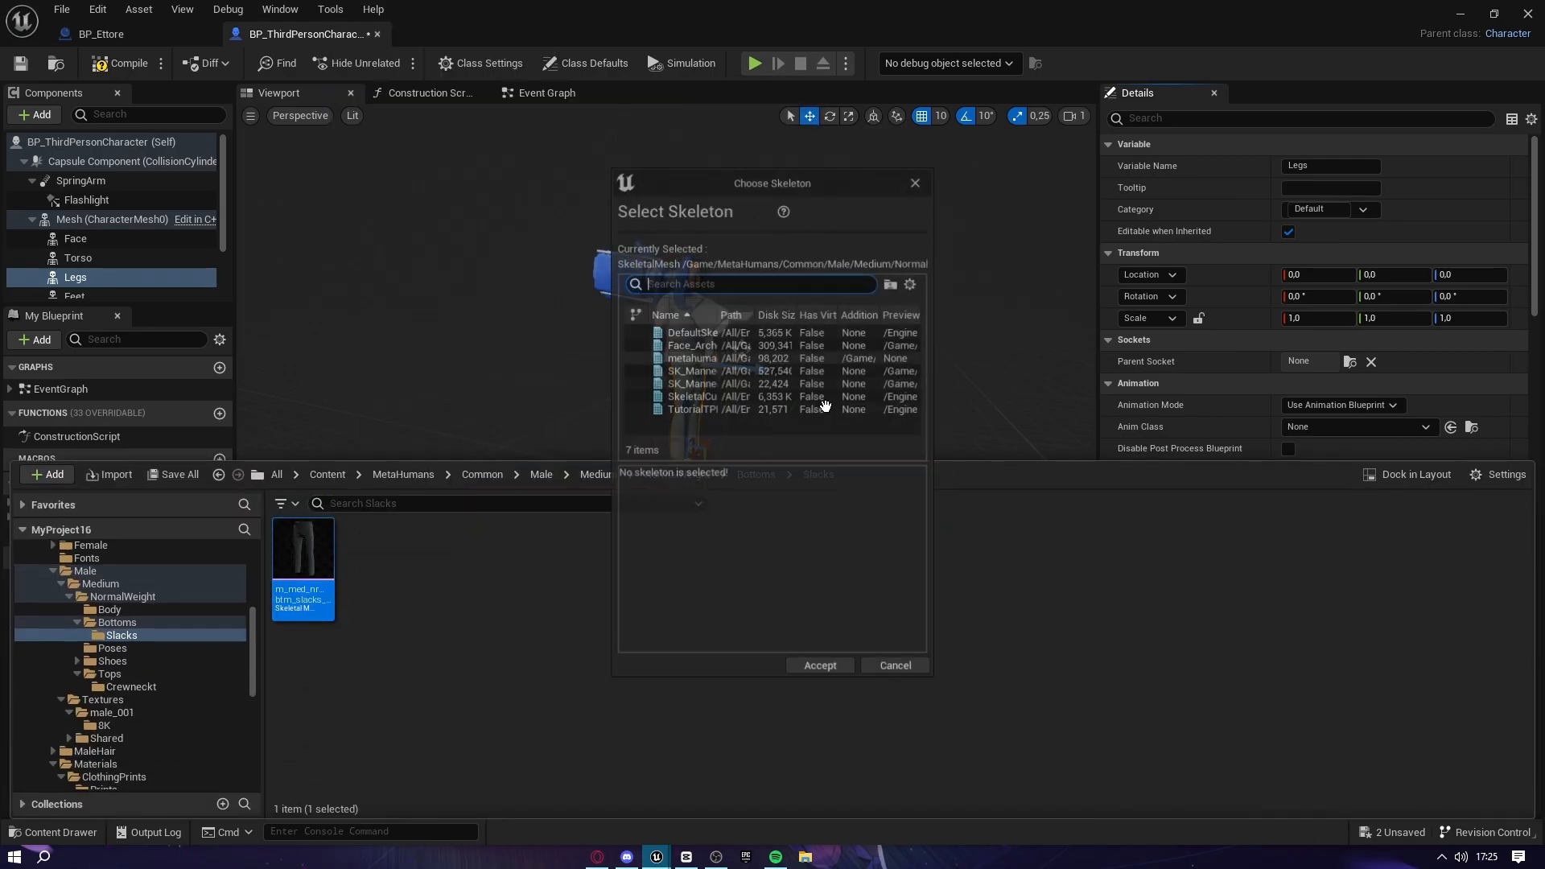
click(692, 370)
click(825, 670)
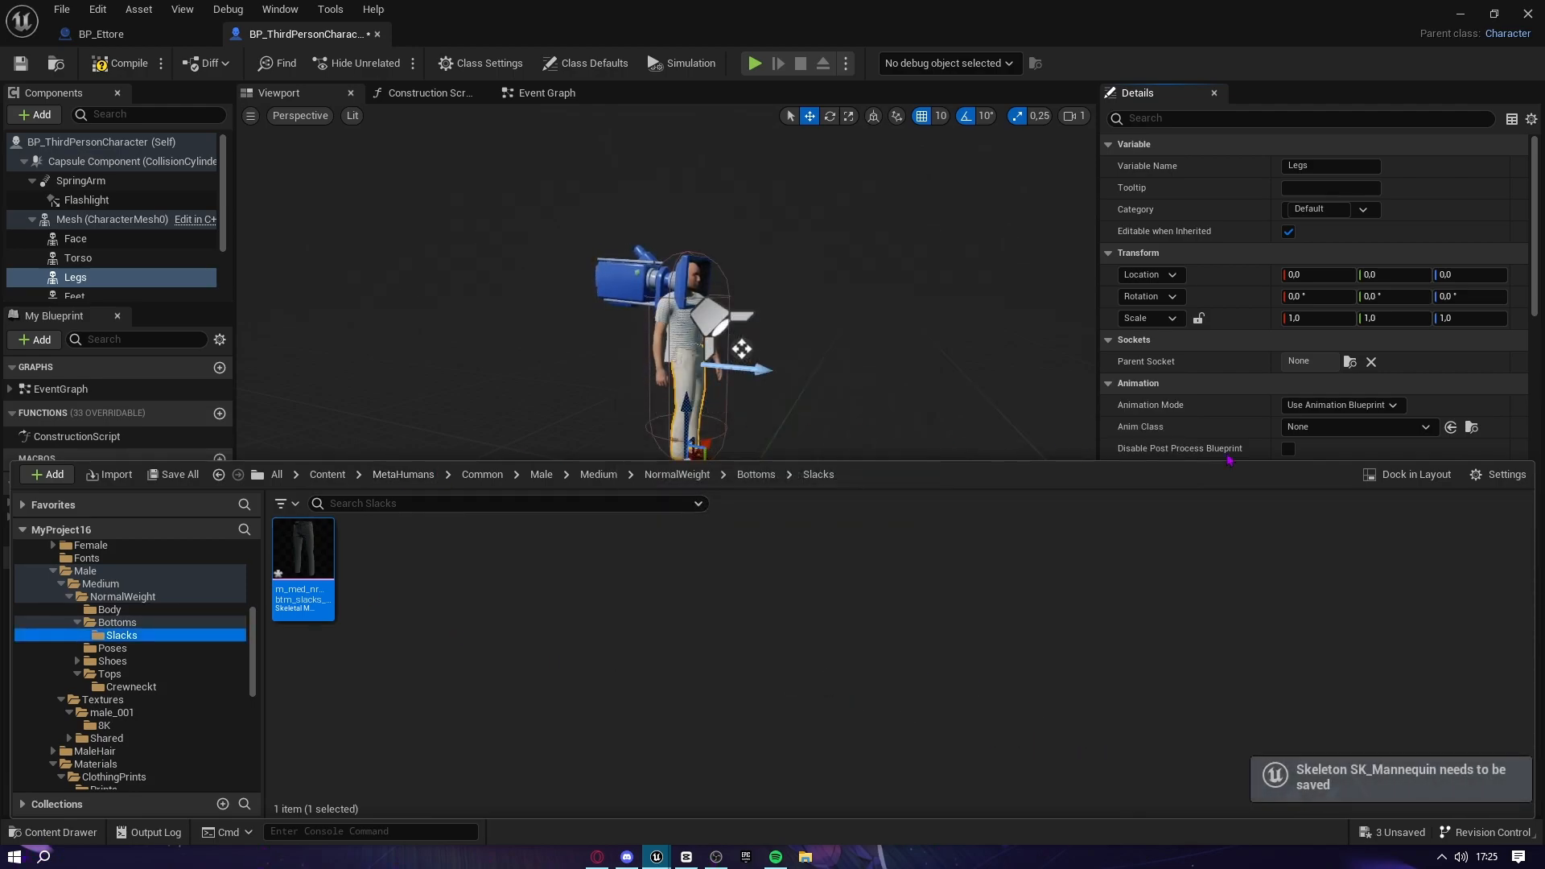
click(1304, 427)
click(1163, 446)
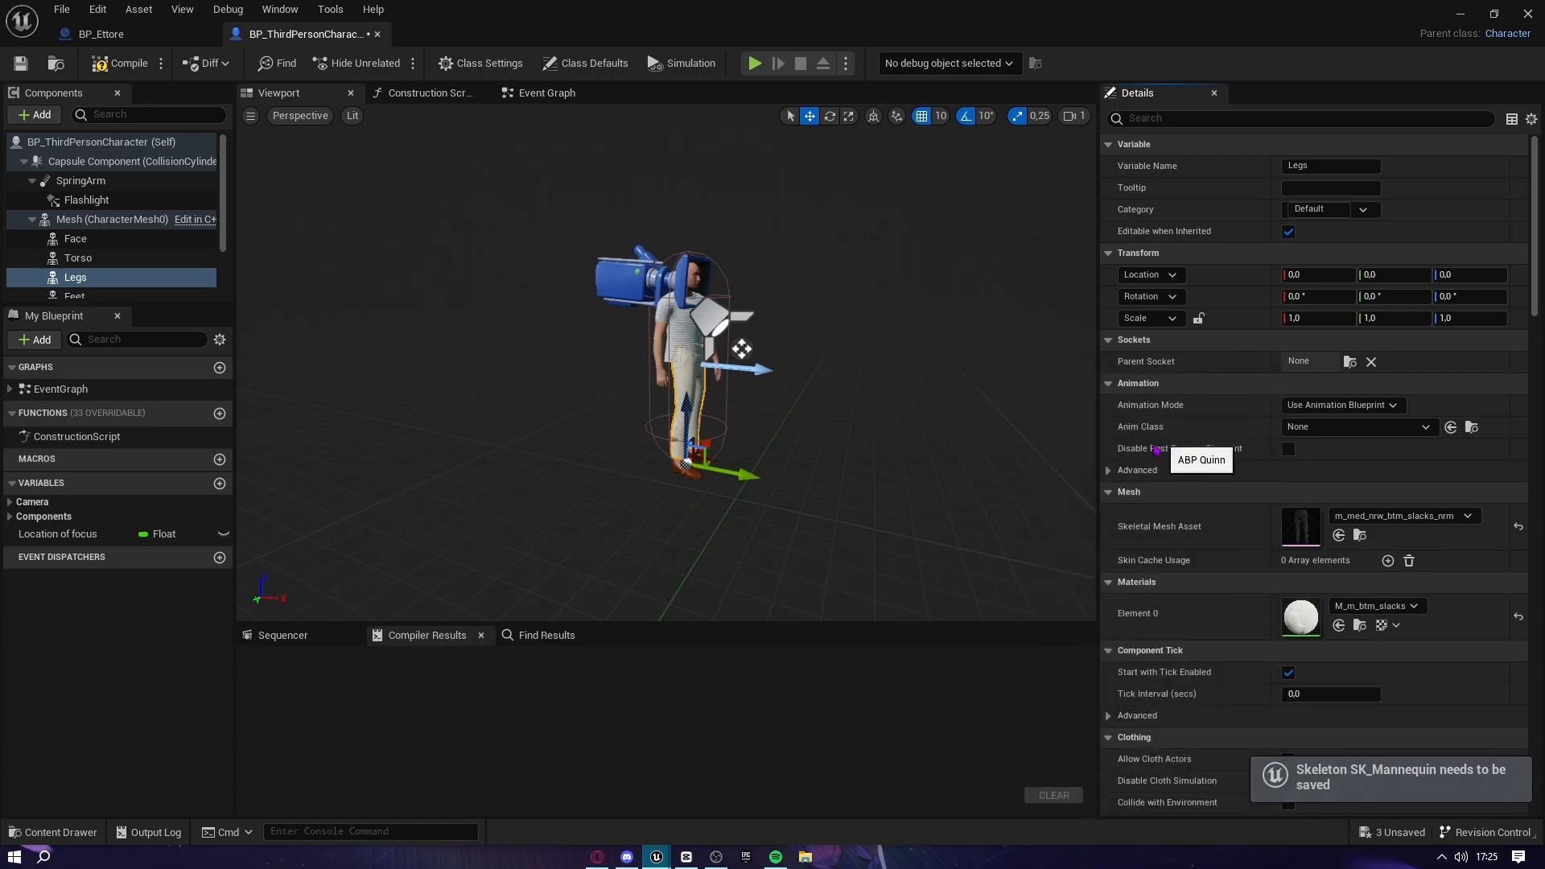
Assign the SK_Mannequin skeleton to the Feet component's m_med_nrw_shs_loafers mesh and set the component's Anim Class to ABP_Quinn
click(81, 296)
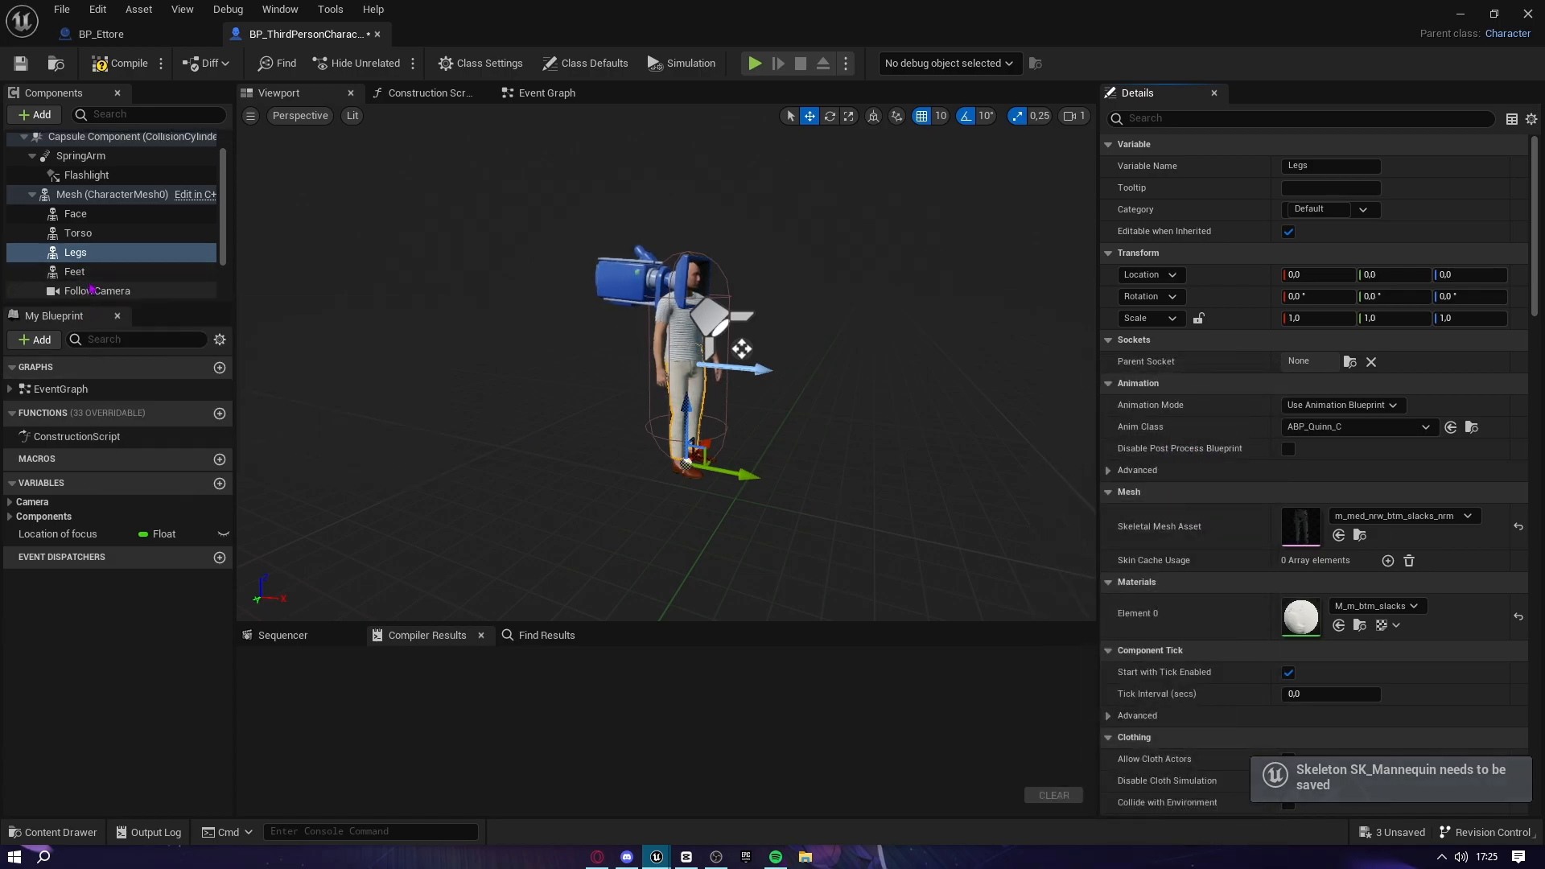
click(1358, 537)
right_click(310, 575)
mouse_move(507, 126)
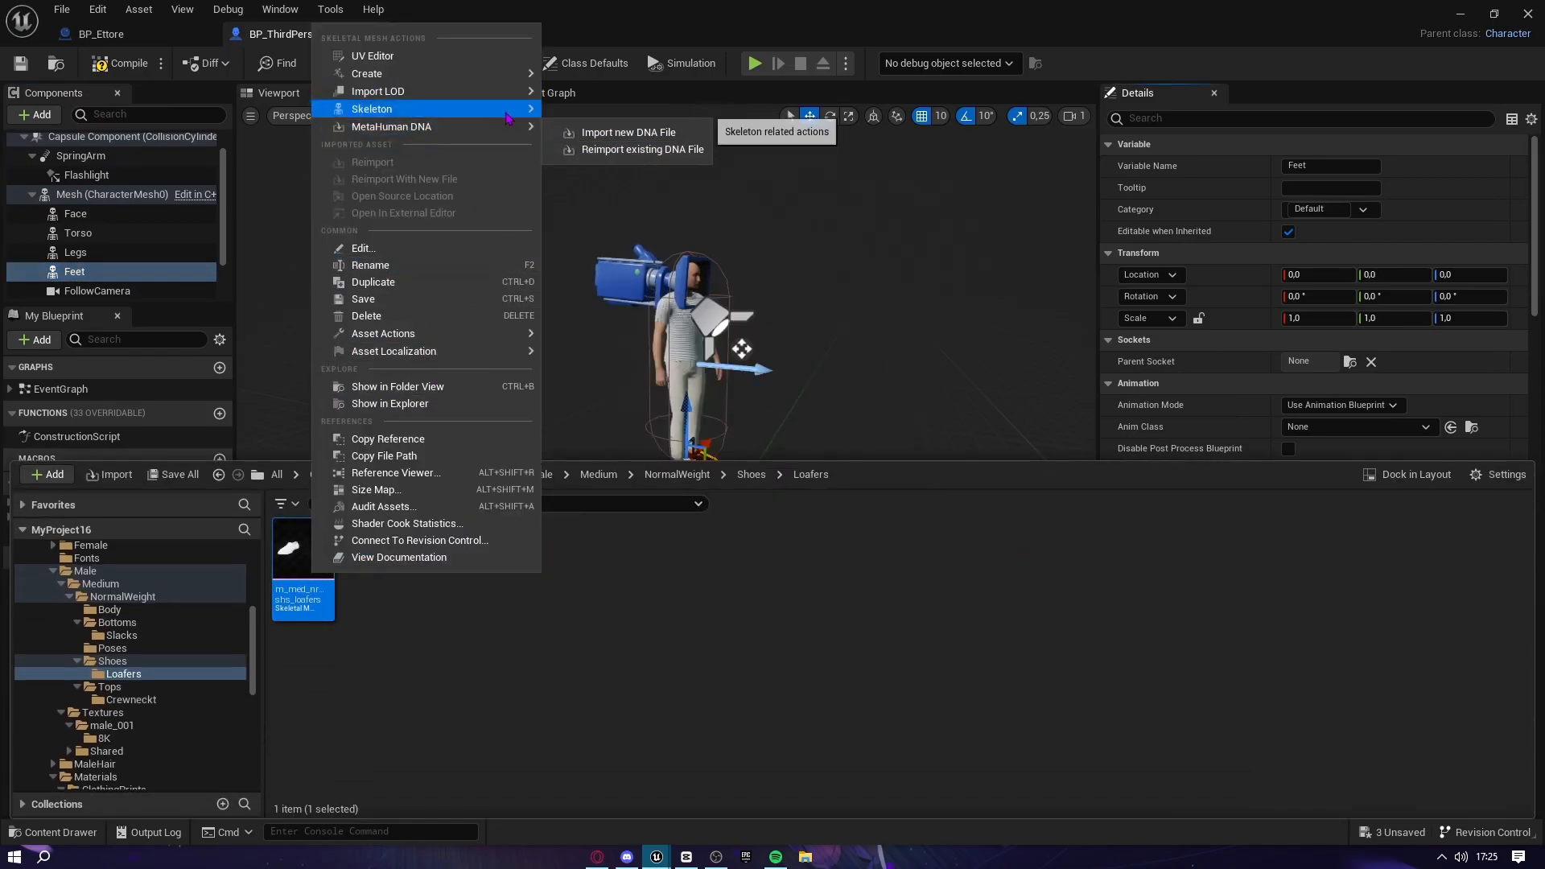
click(594, 151)
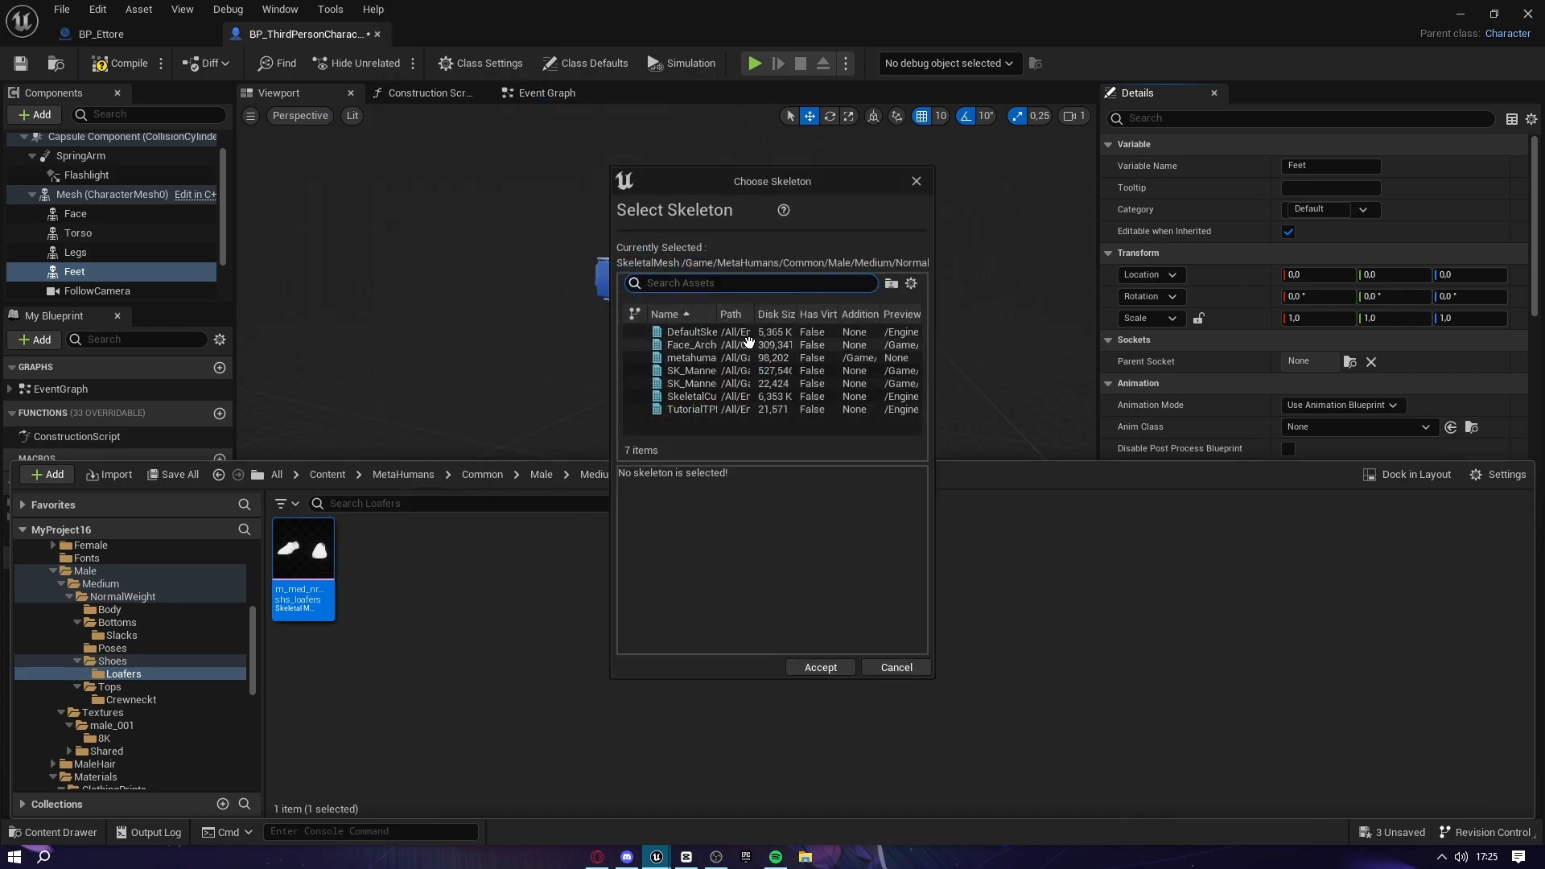
click(690, 370)
click(829, 669)
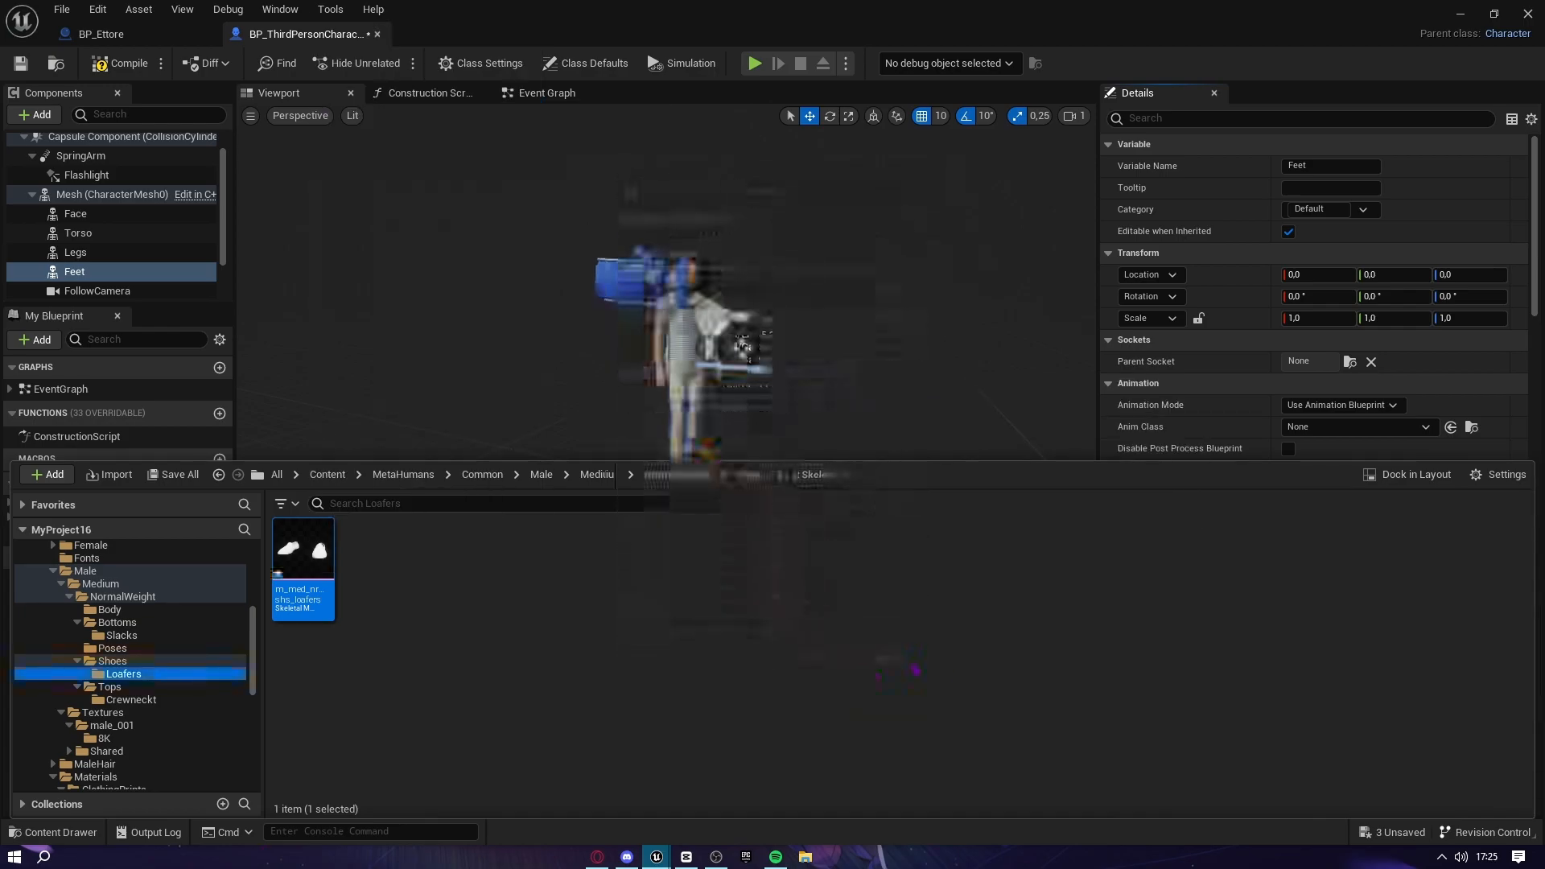
click(1320, 426)
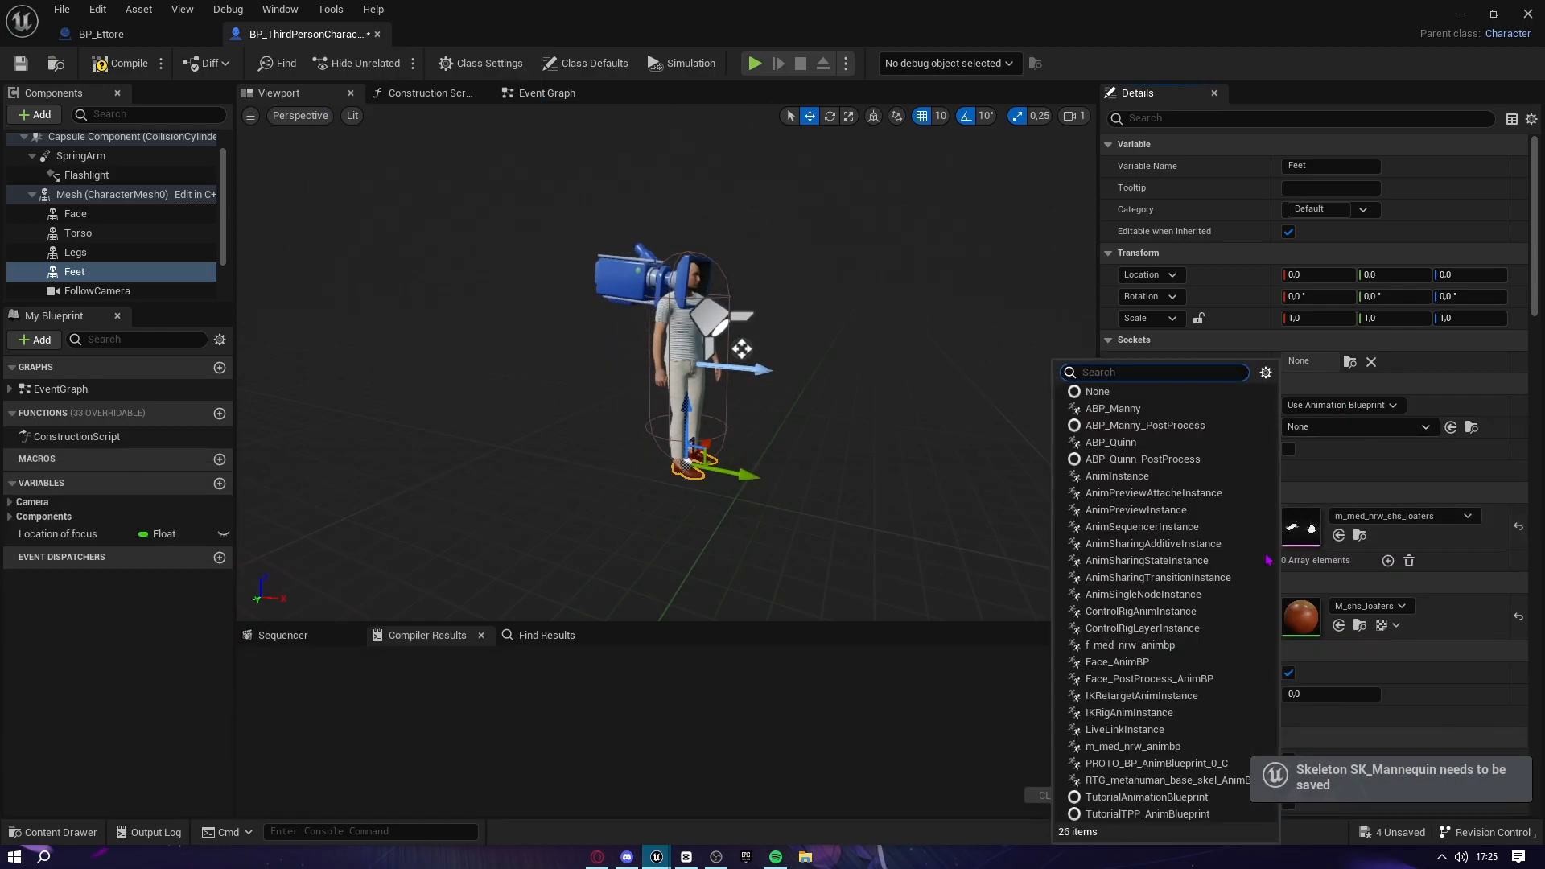
click(1123, 446)
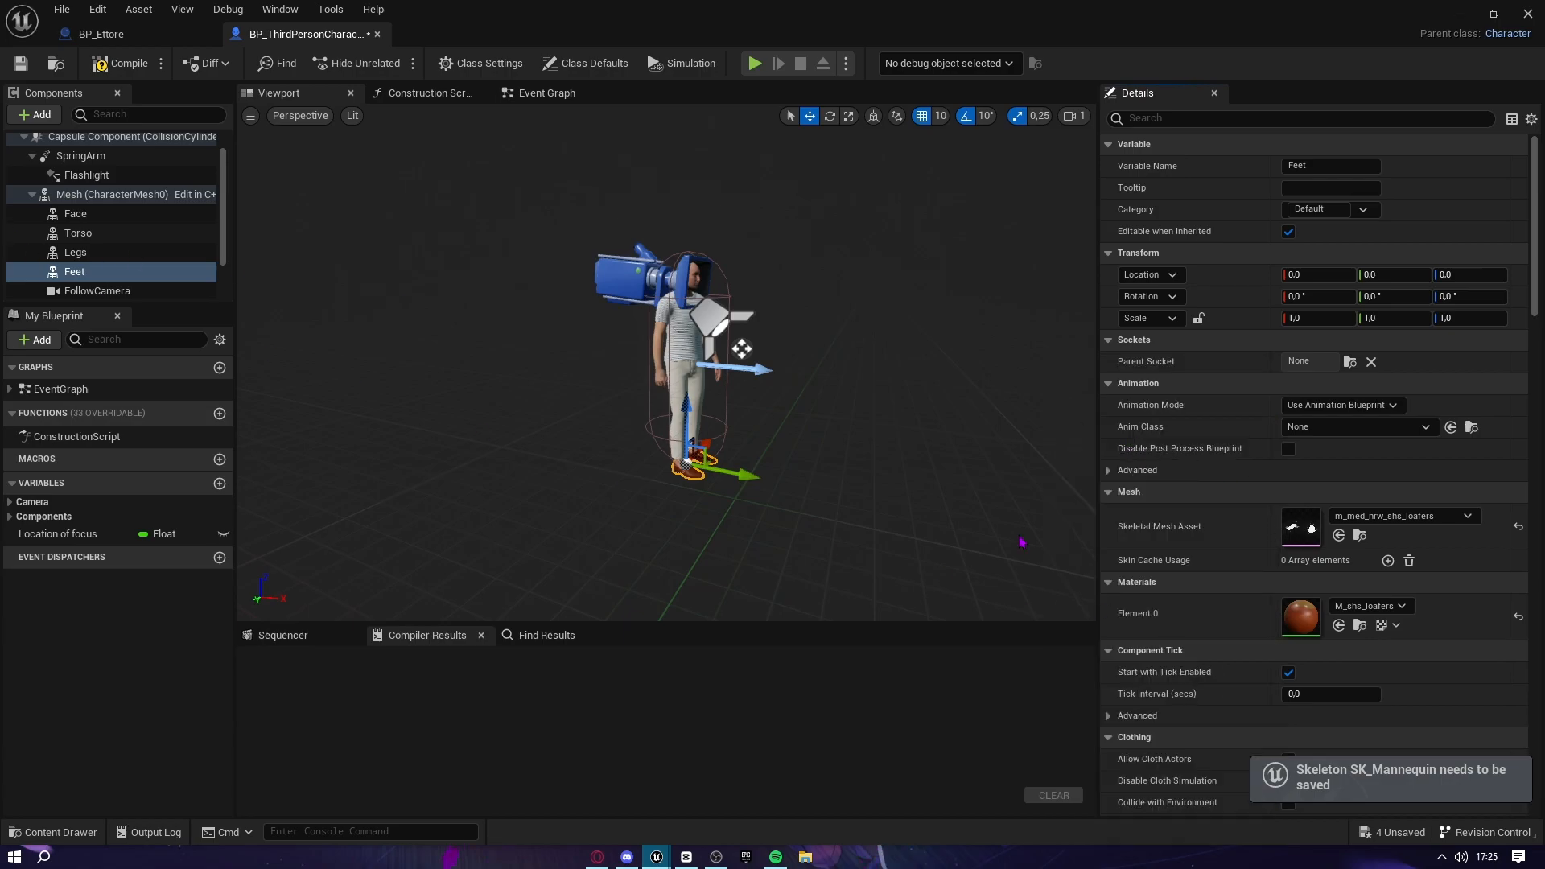
Save BP_ThirdPersonCharacter together with the modified slacks, loafers and crewneck skeletal meshes
key(ctrl+shift+s)
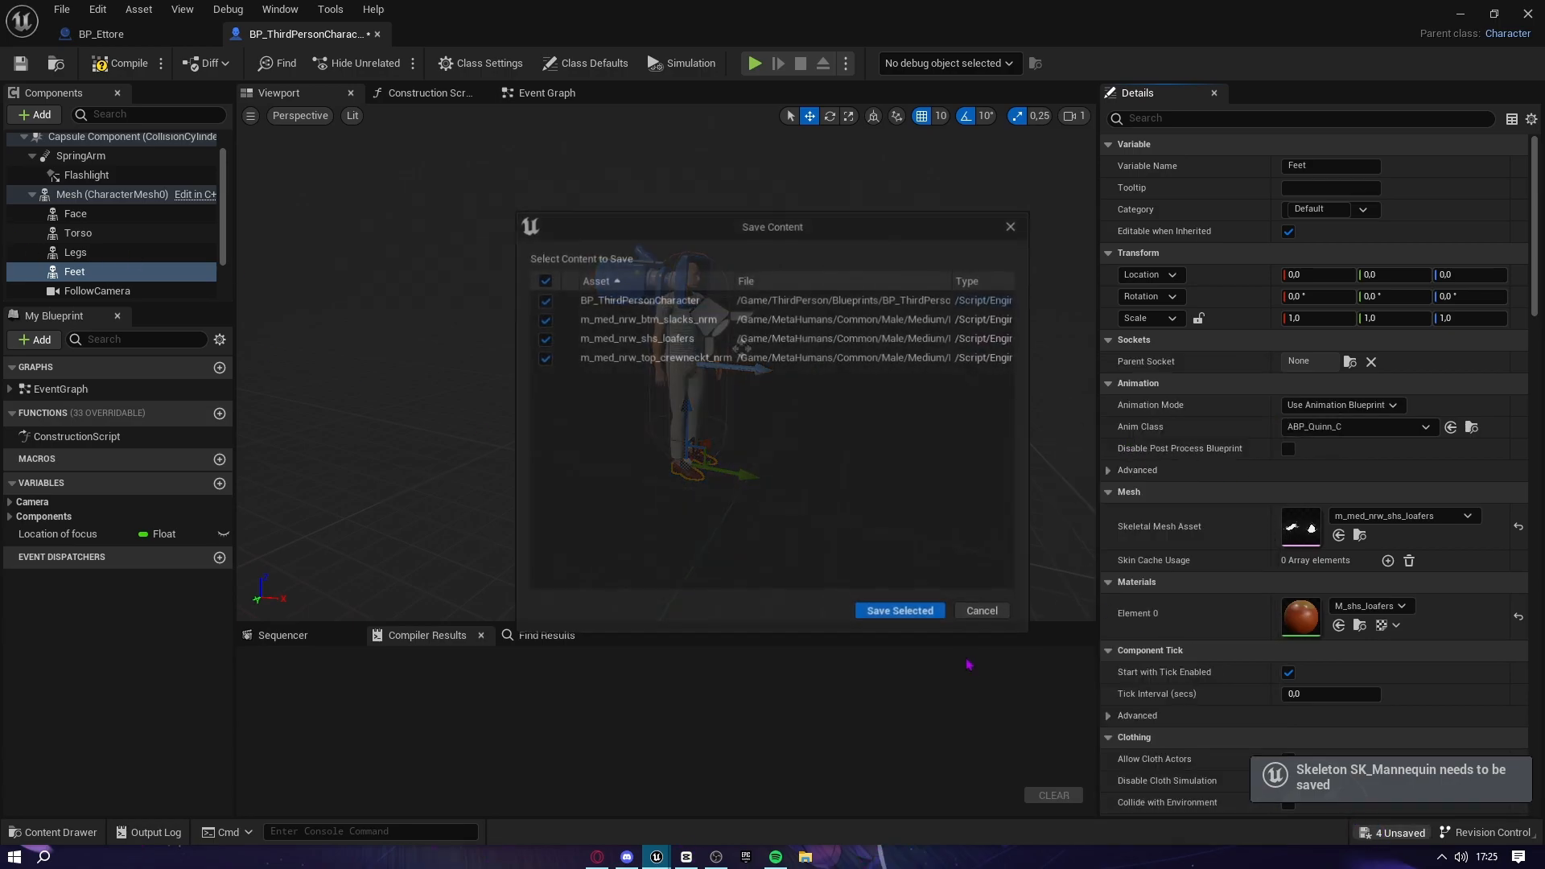
click(901, 612)
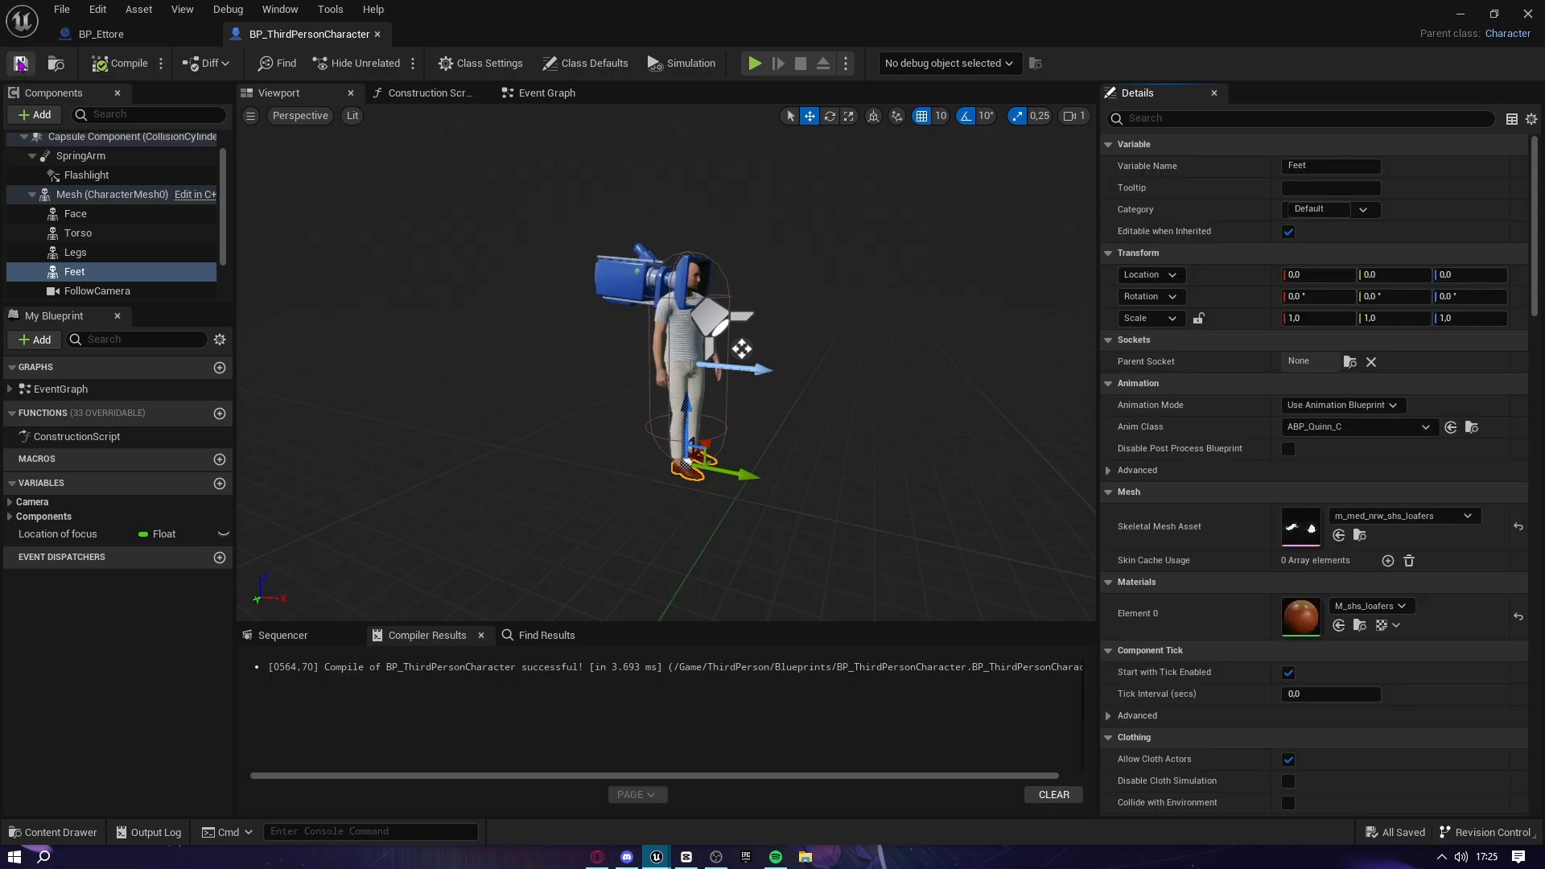
Play the ThirdPersonMap level and walk forward to examine the character's animated torso, arms and legs in first person
click(1460, 13)
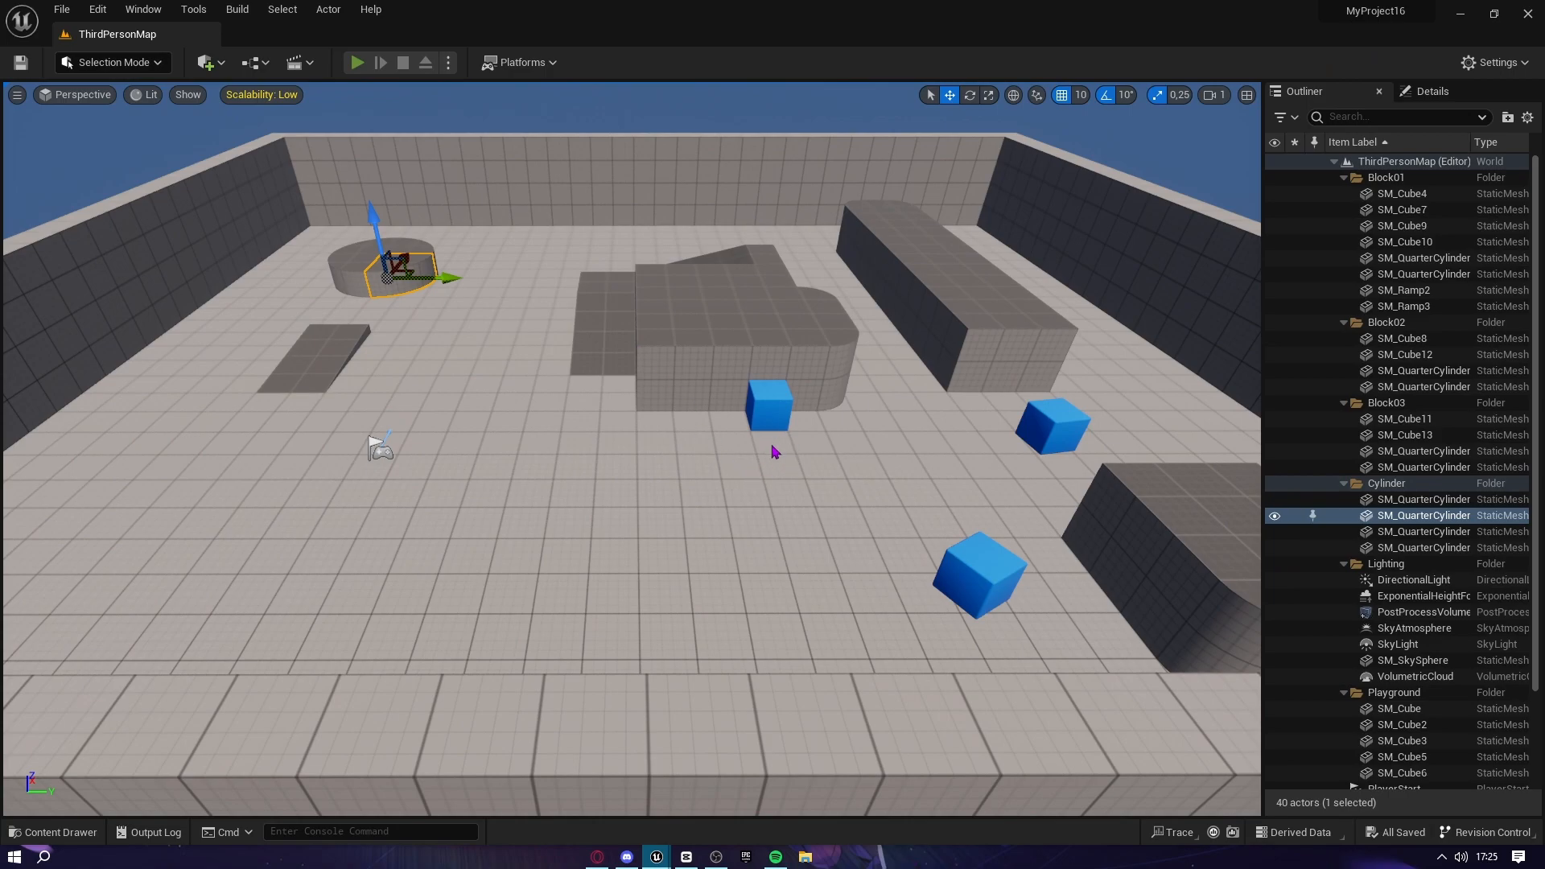
key(alt+p)
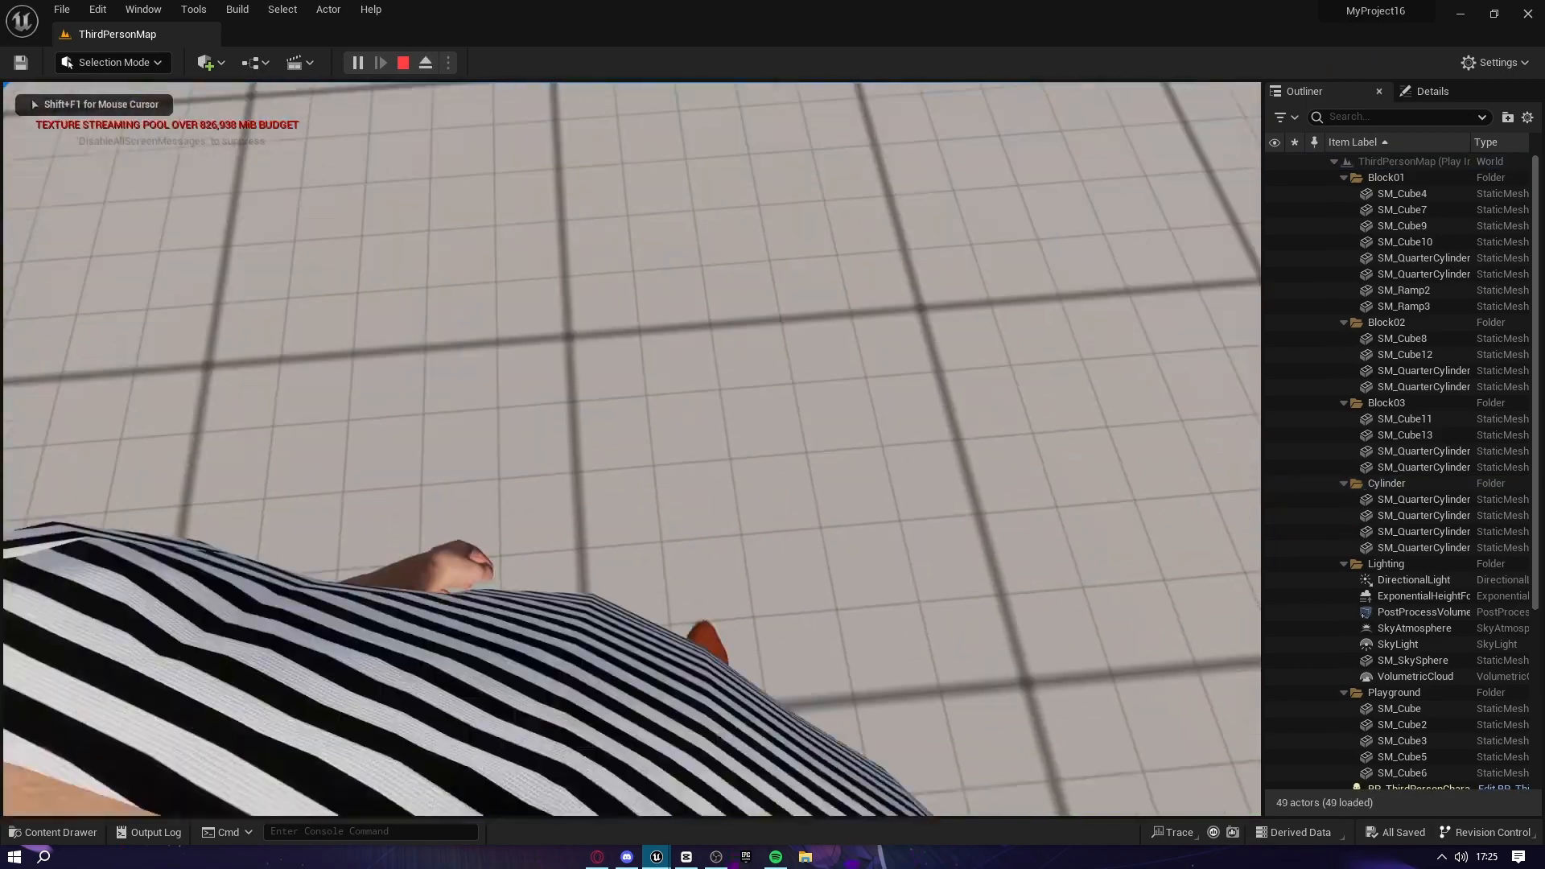
key(w)
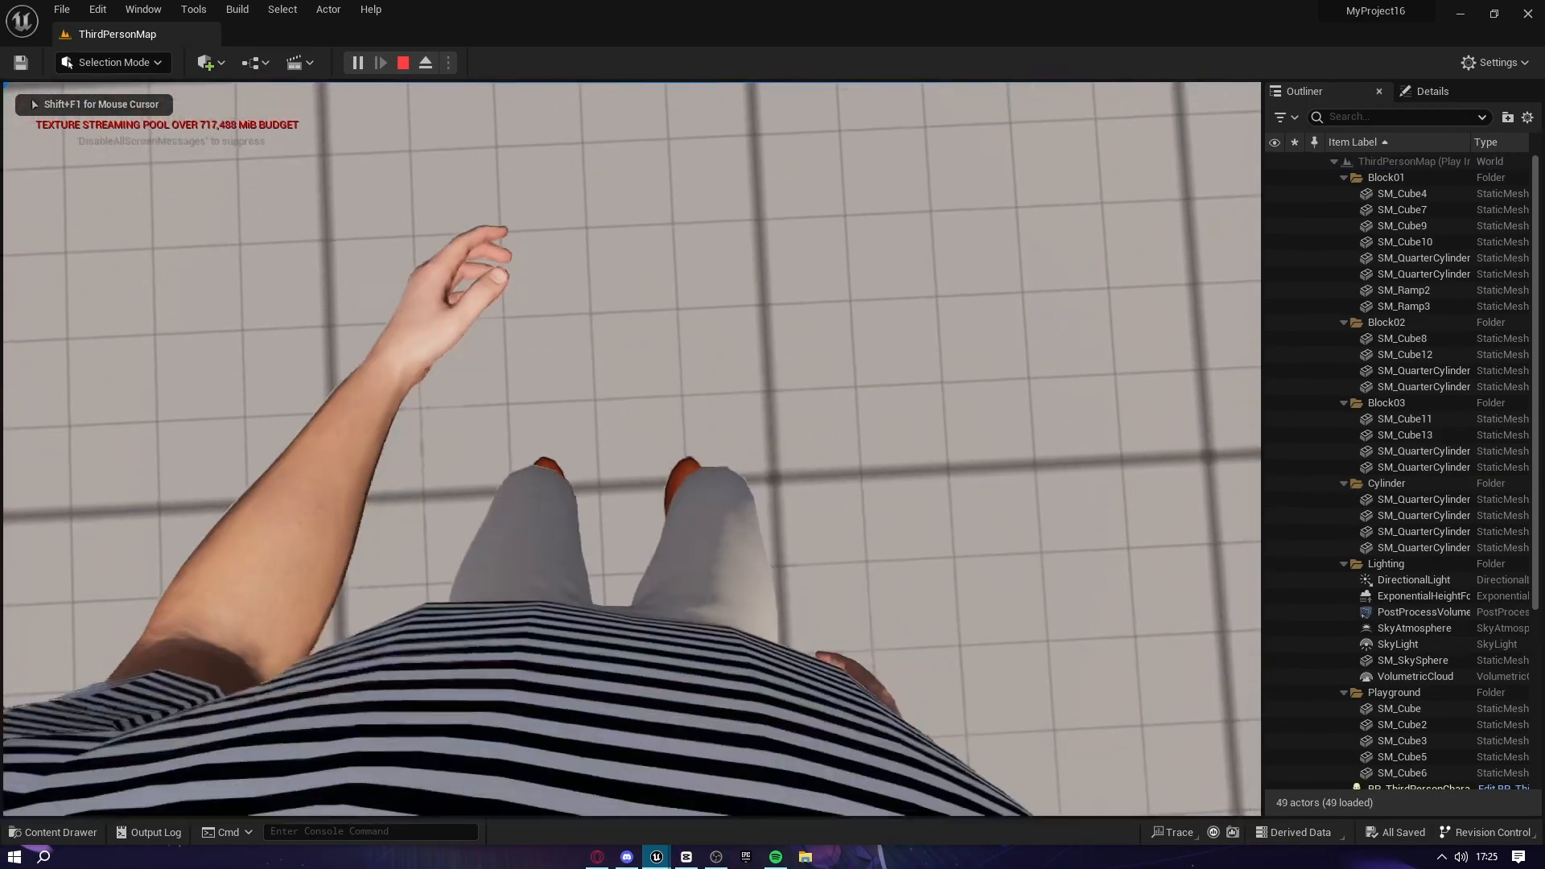
key(w)
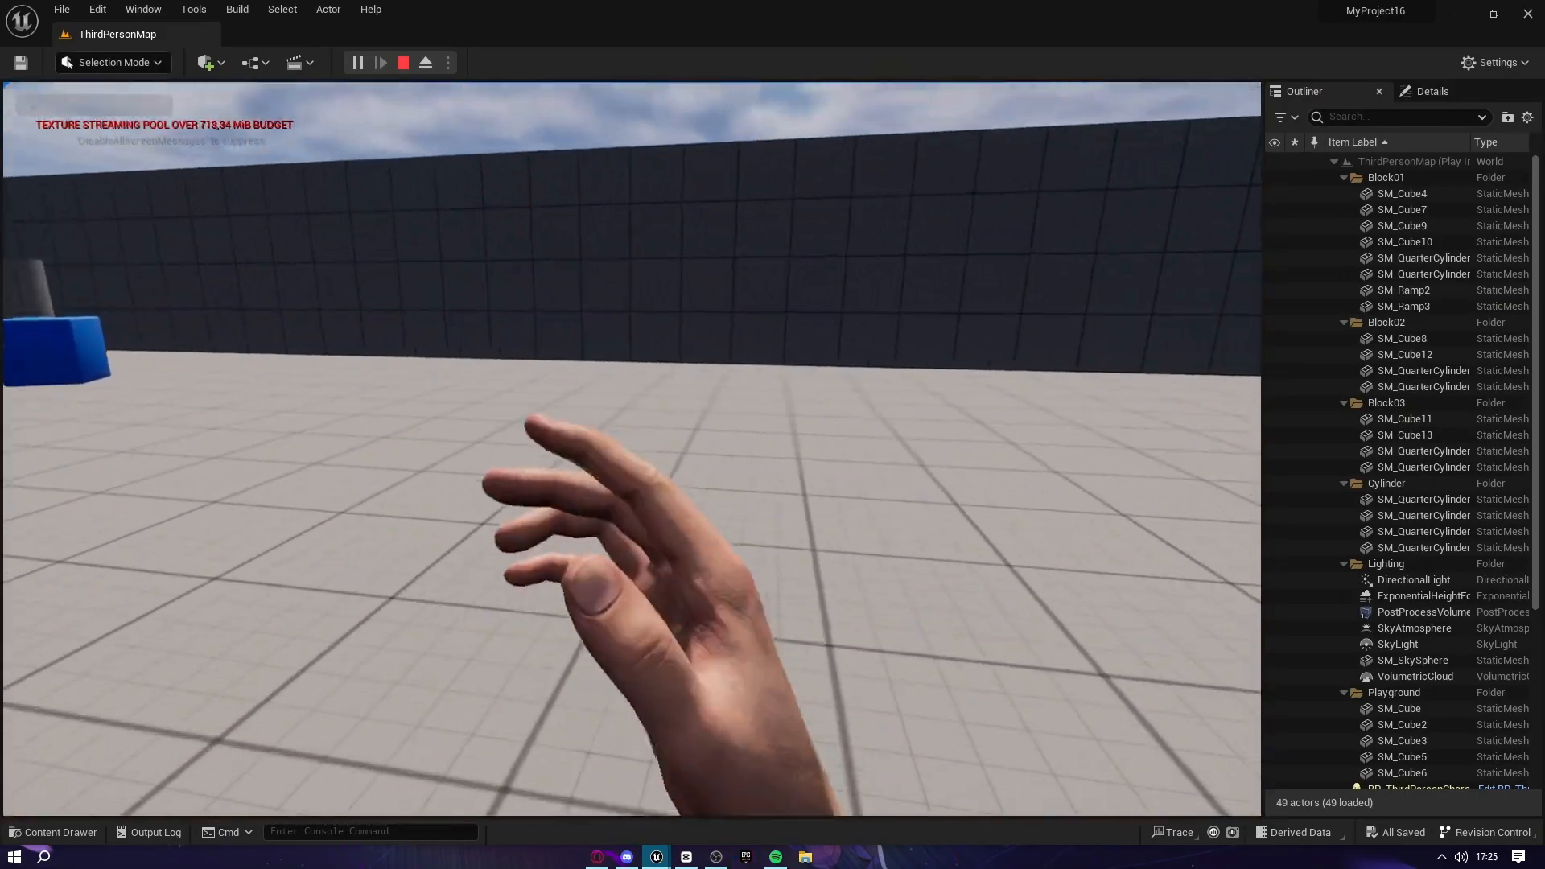
key(w)
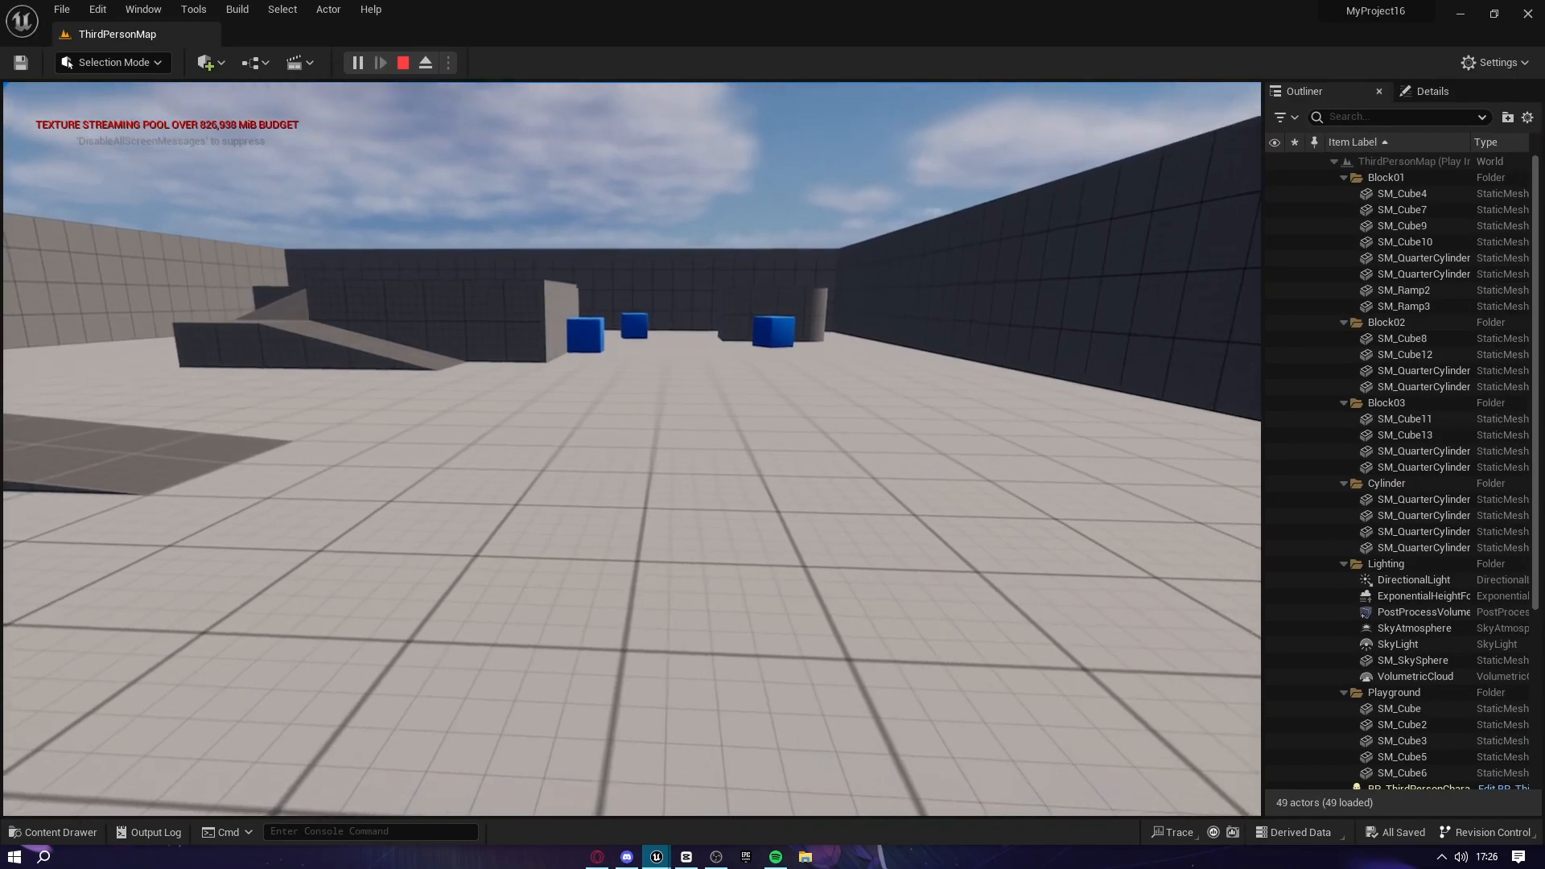
Walk the character forward, eject from it to examine its full body from a free camera, and stop the play session
key(w)
key(F8)
key(d)
key(w)
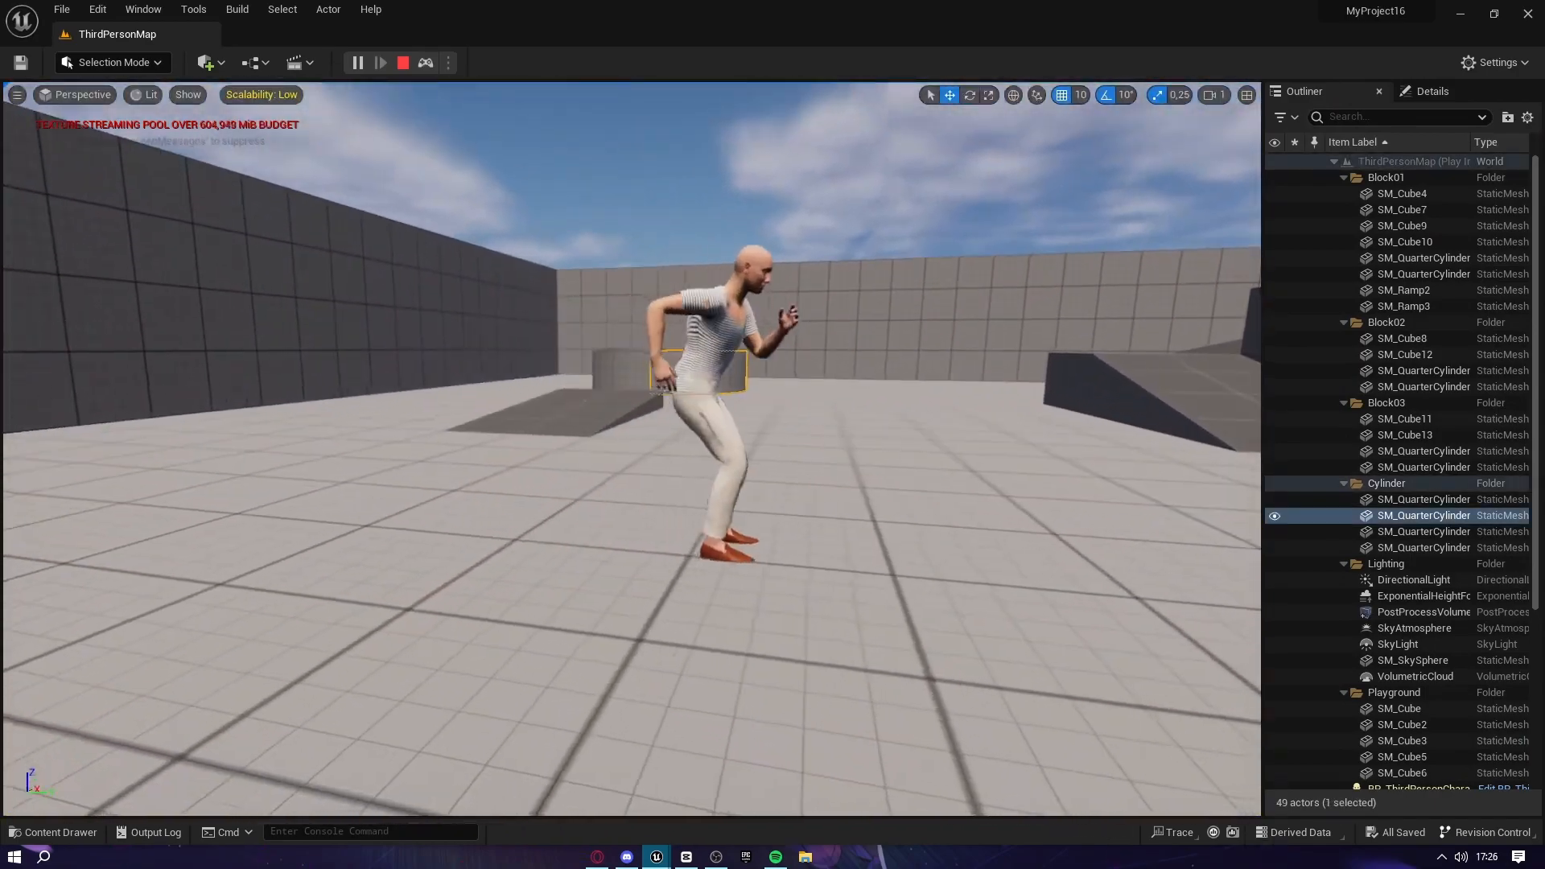
key(d)
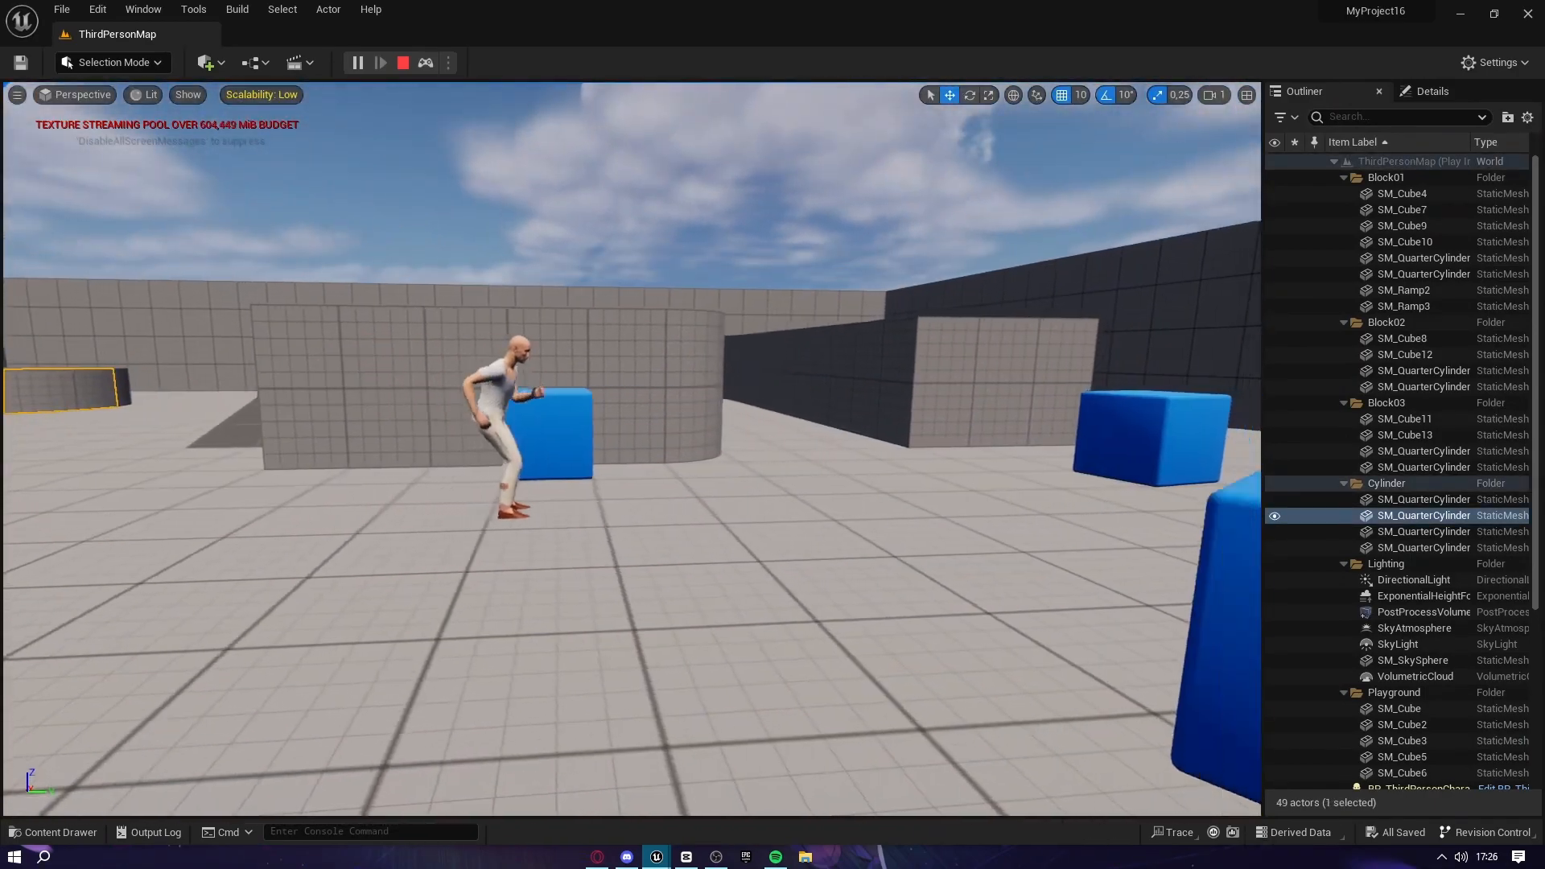
key(Escape)
Return to BP_ThirdPersonCharacter and check the mesh and Anim Class settings of the Face, Torso, Legs and Feet components
key(ctrl+space)
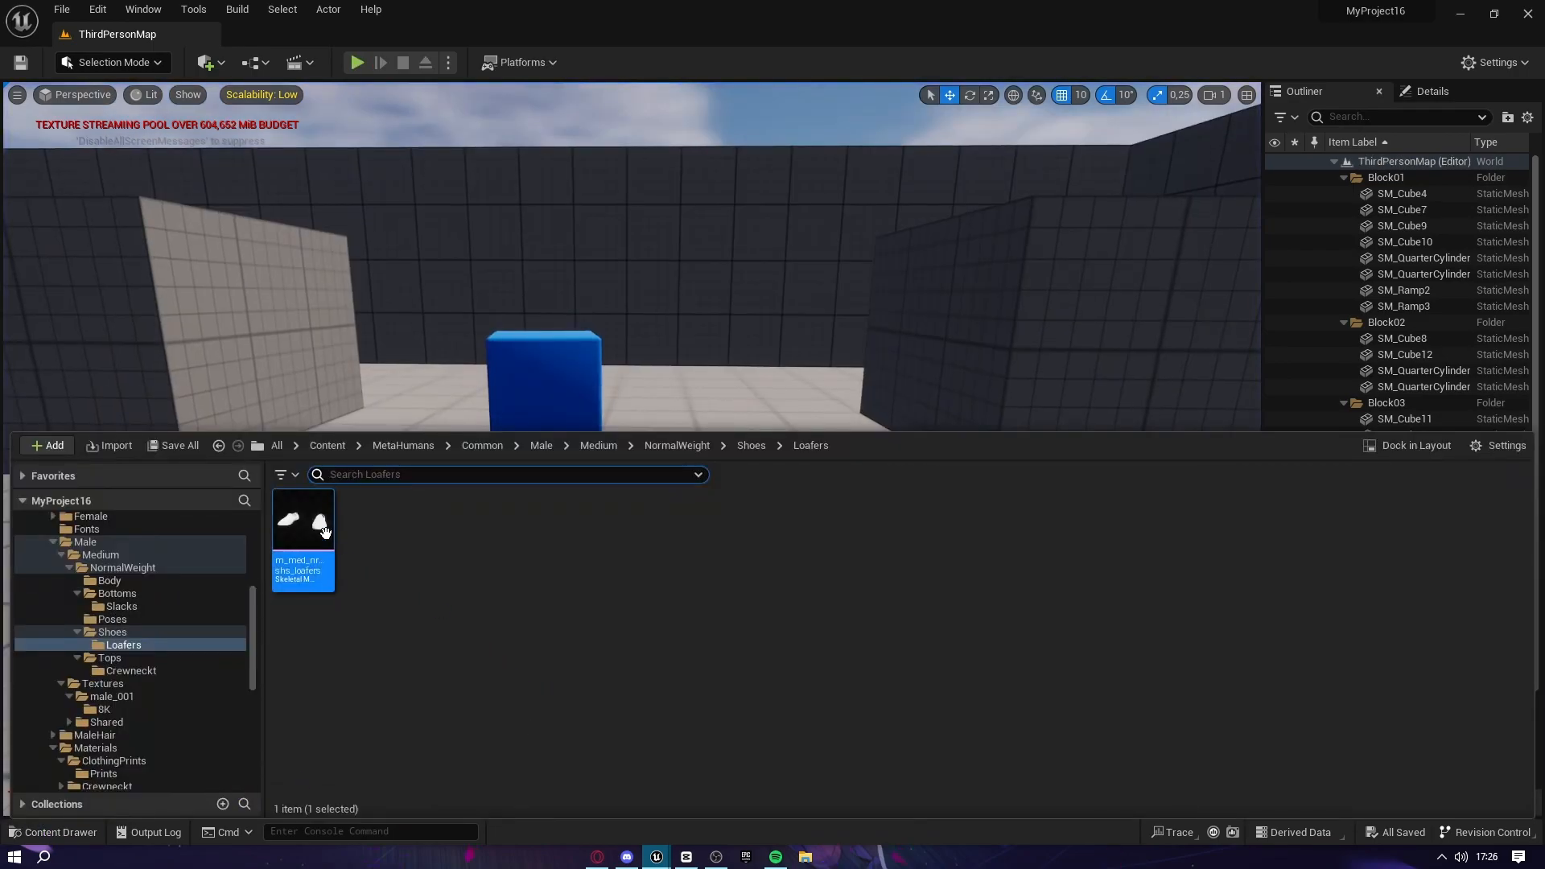
key(ctrl+space)
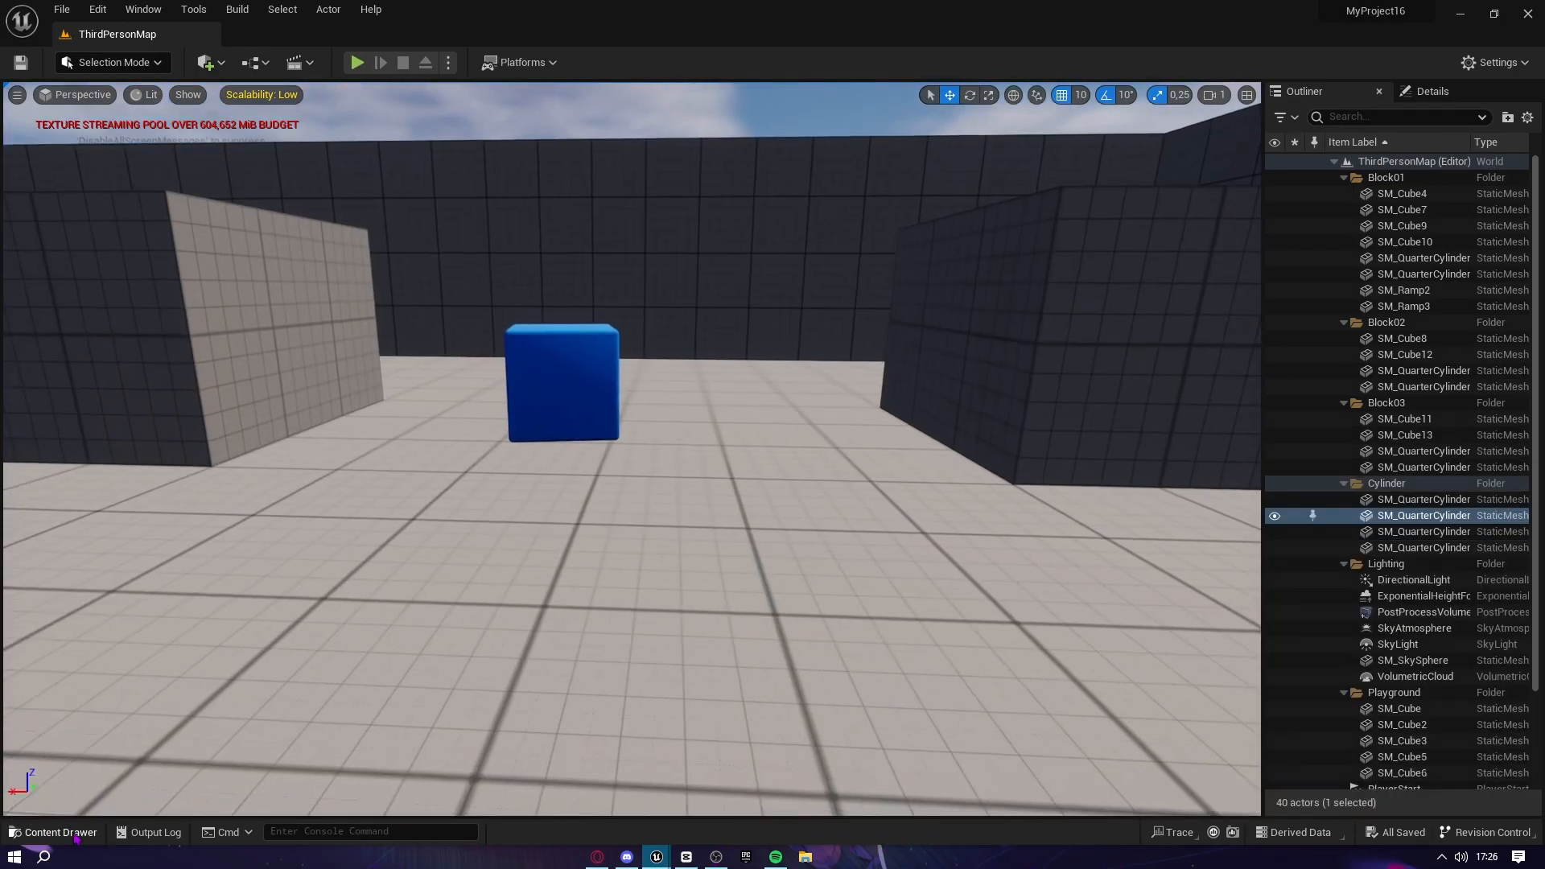
key(ctrl+space)
mouse_move(656, 856)
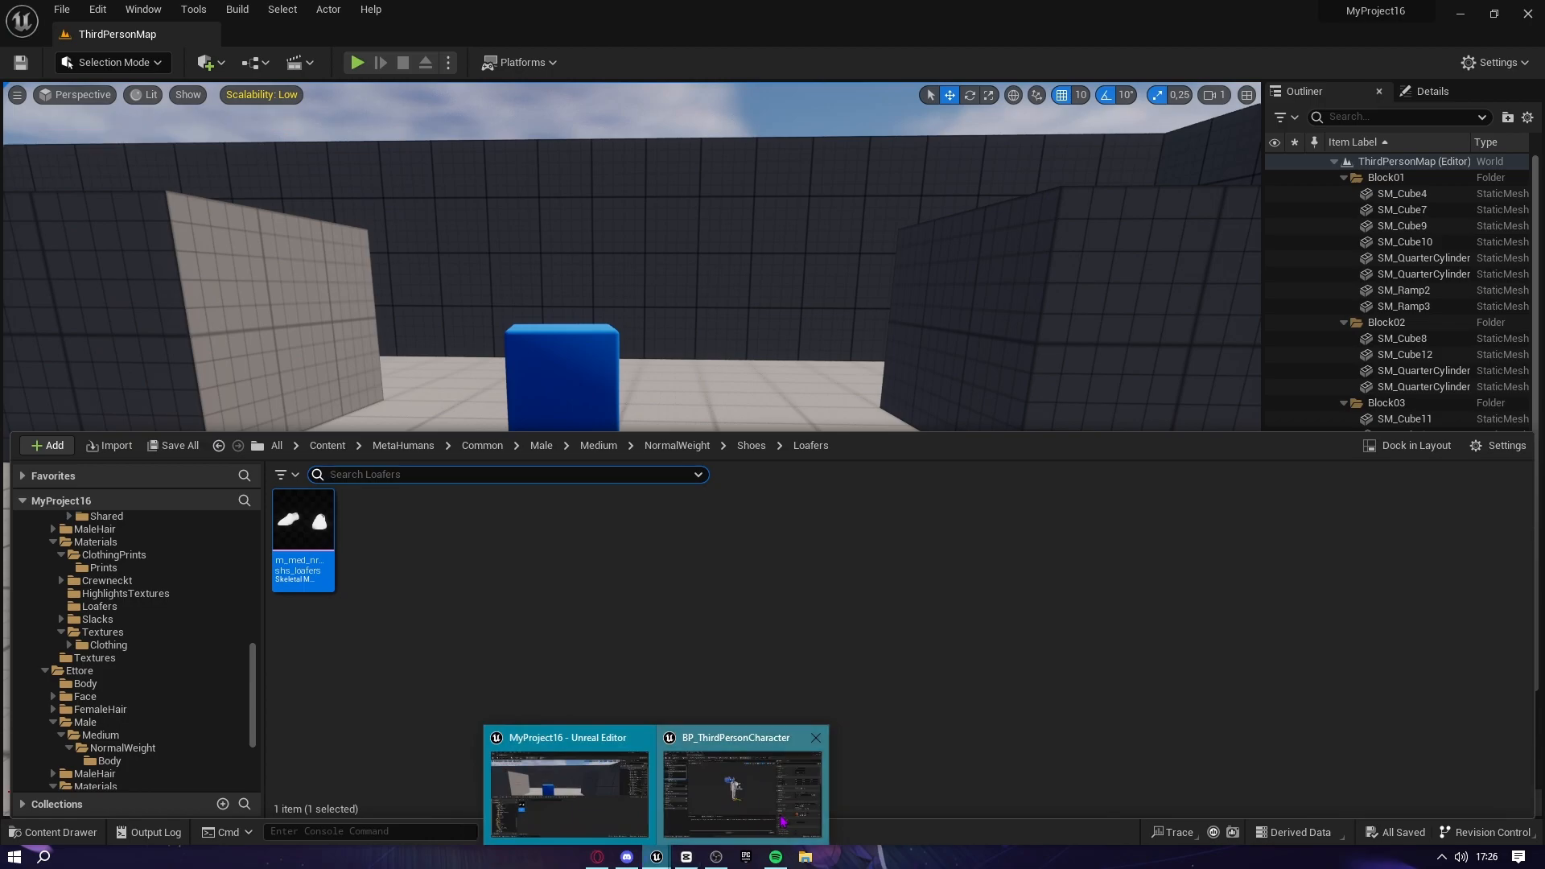
click(745, 796)
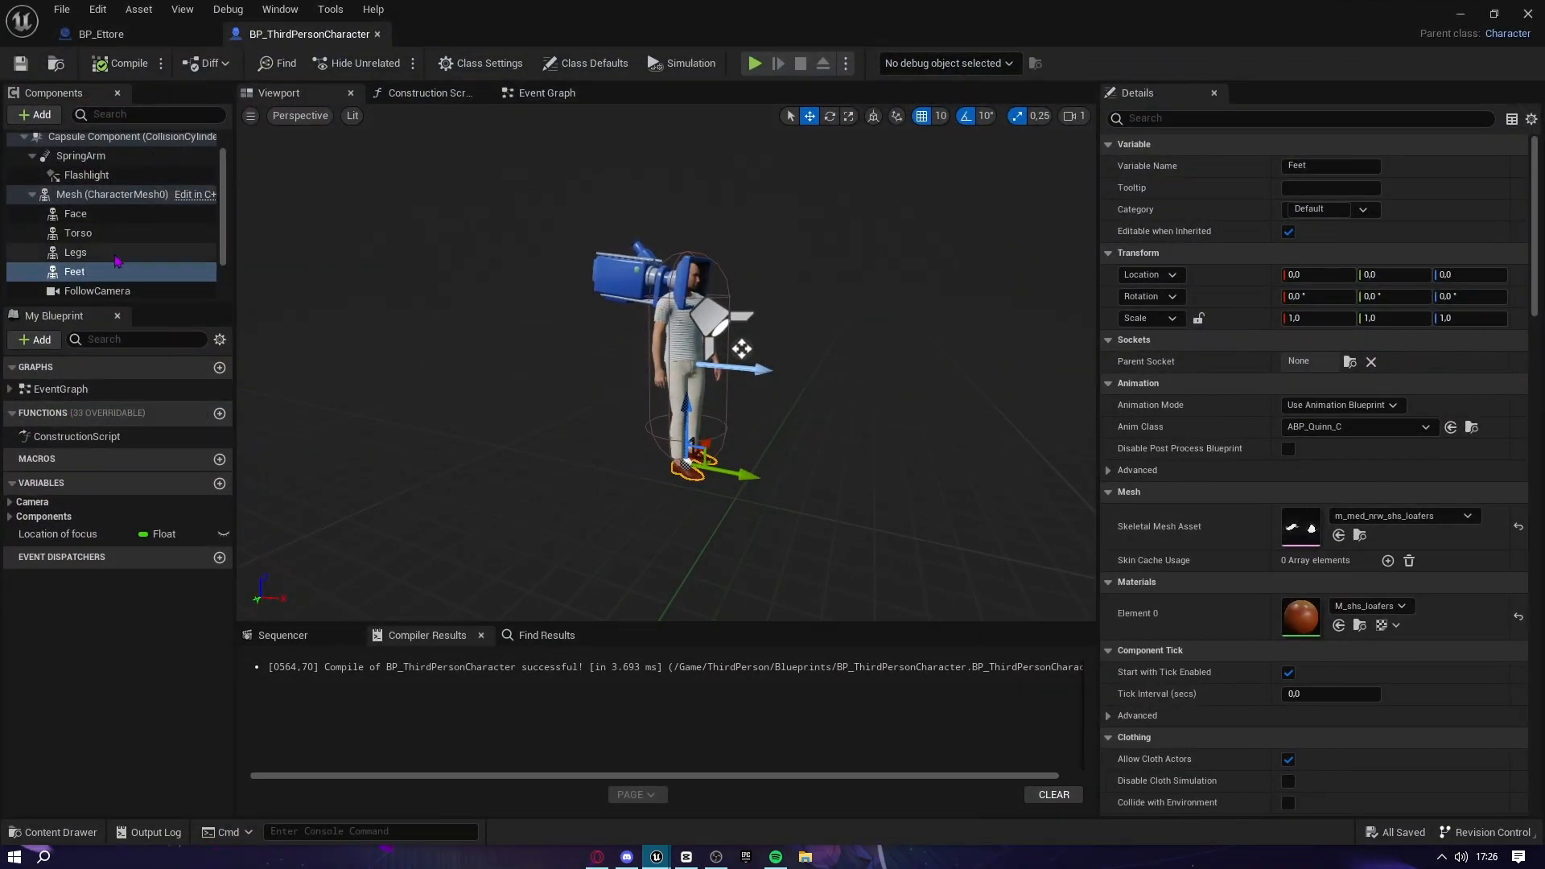
click(105, 233)
scroll(104, 233, down, 1)
click(107, 191)
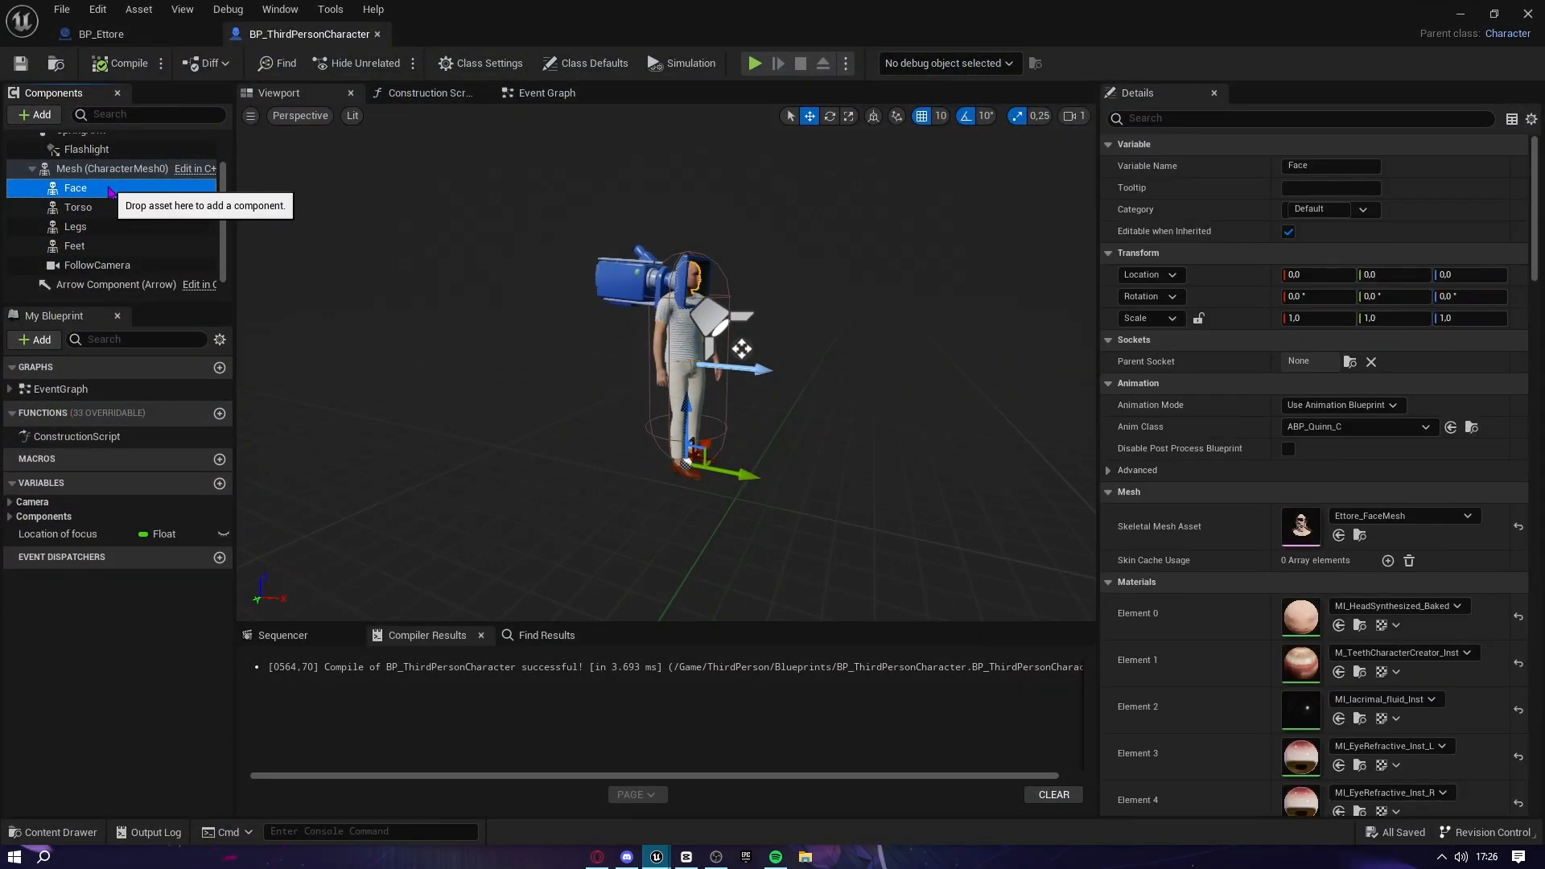
click(109, 208)
click(103, 233)
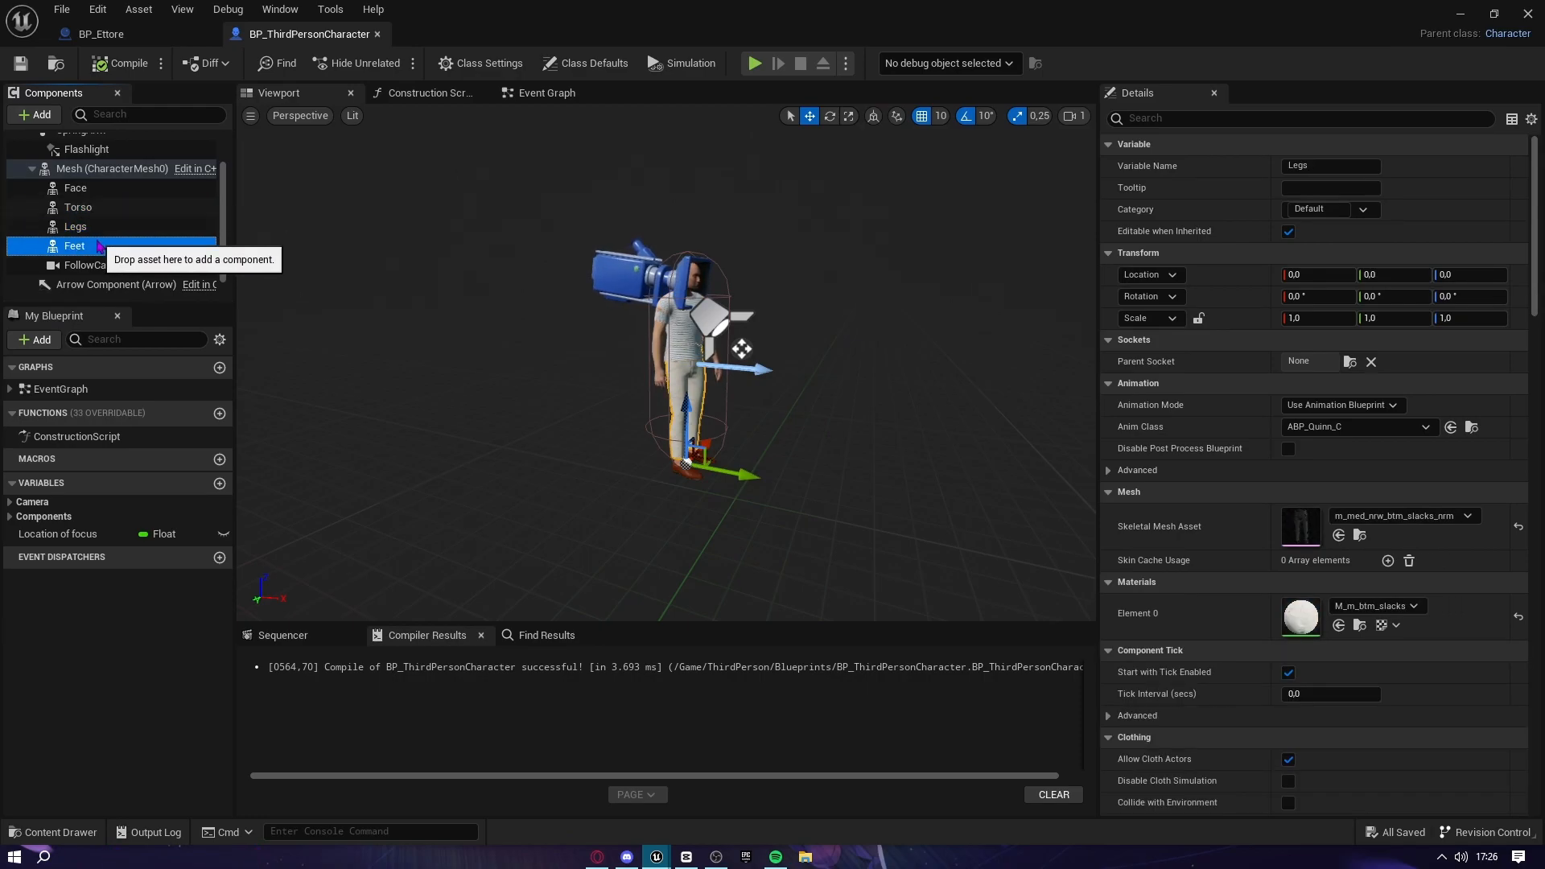
double_click(103, 246)
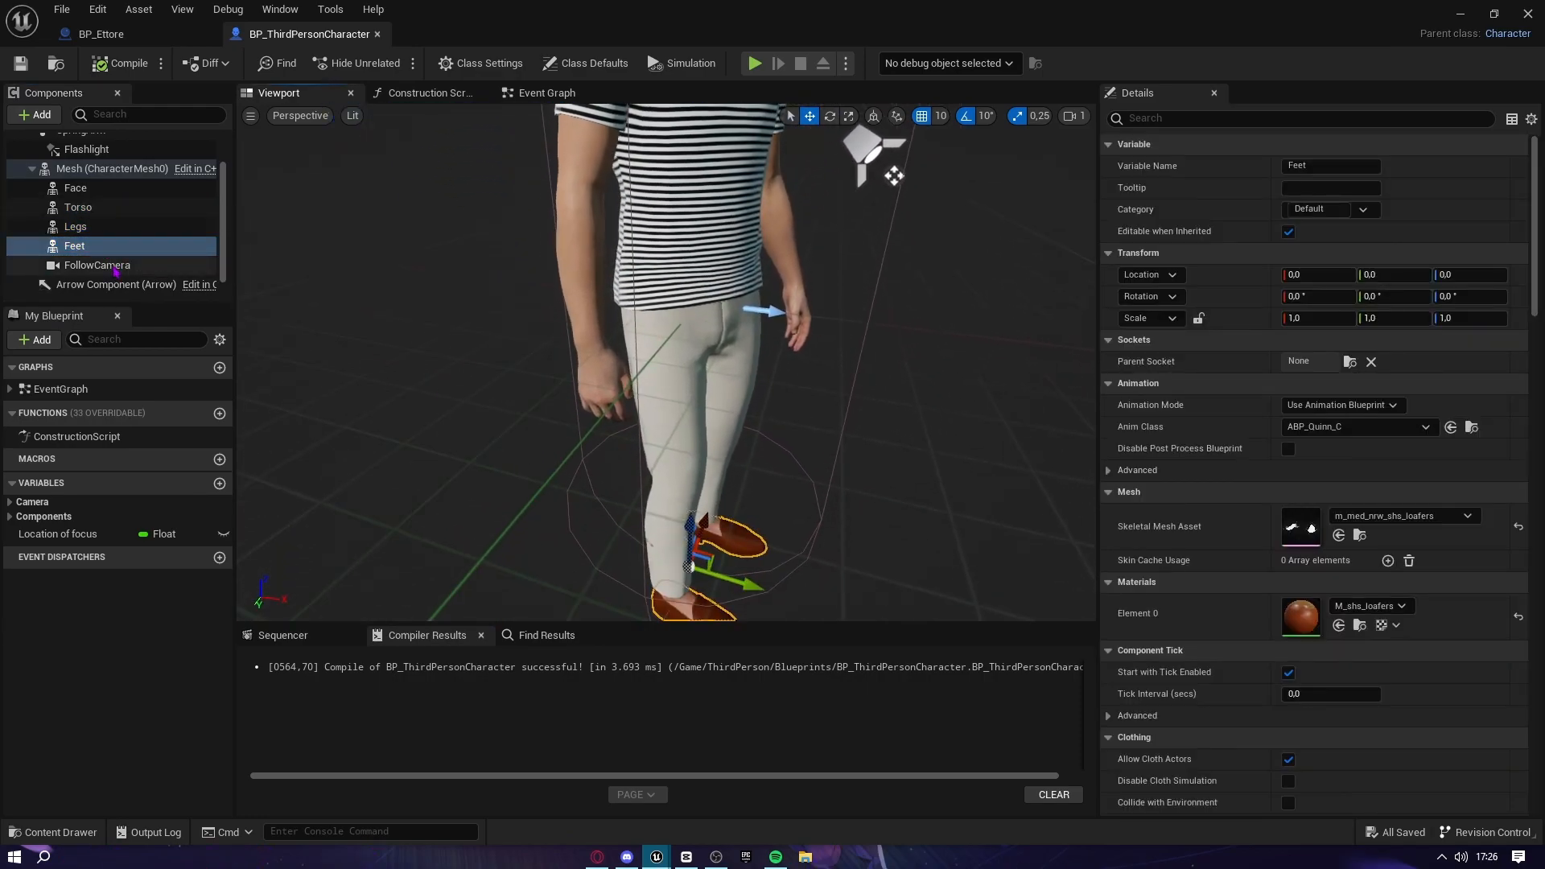
click(81, 188)
click(89, 208)
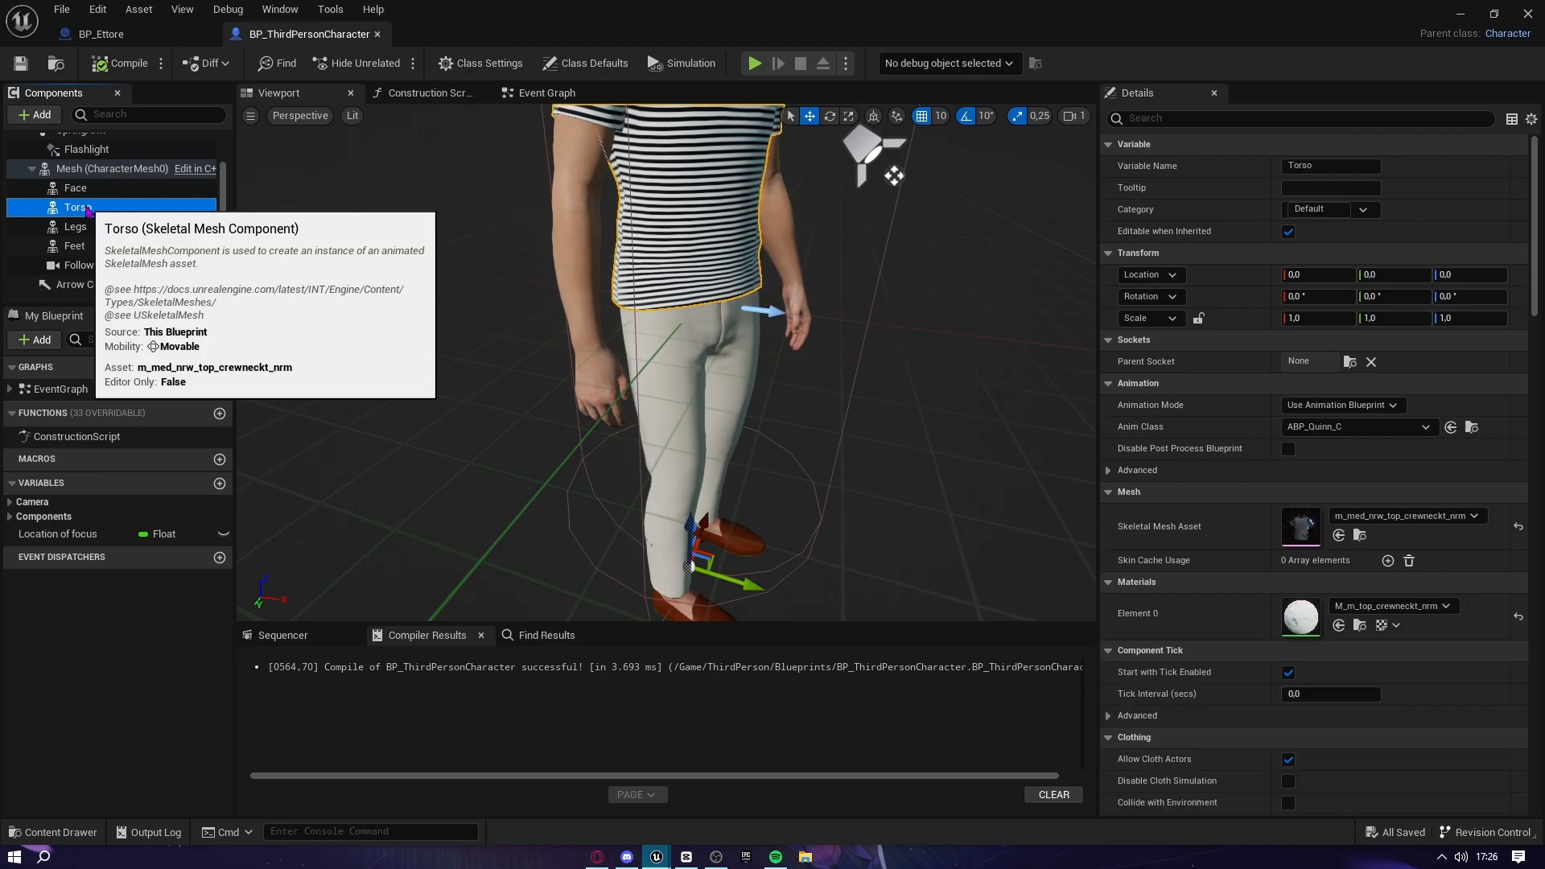
click(103, 229)
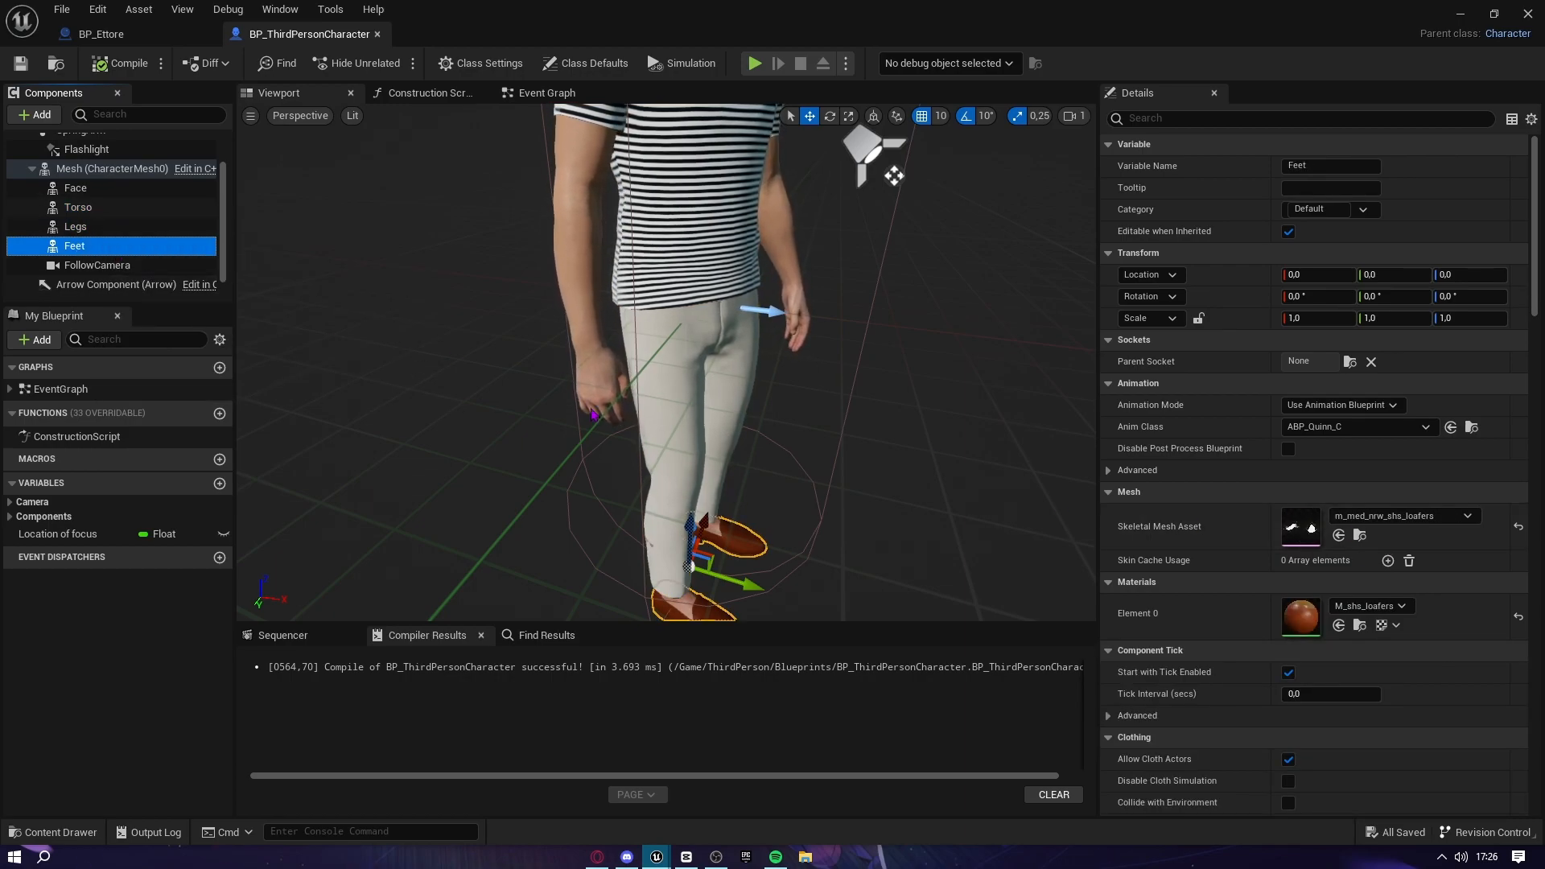
scroll(641, 387, down, 7)
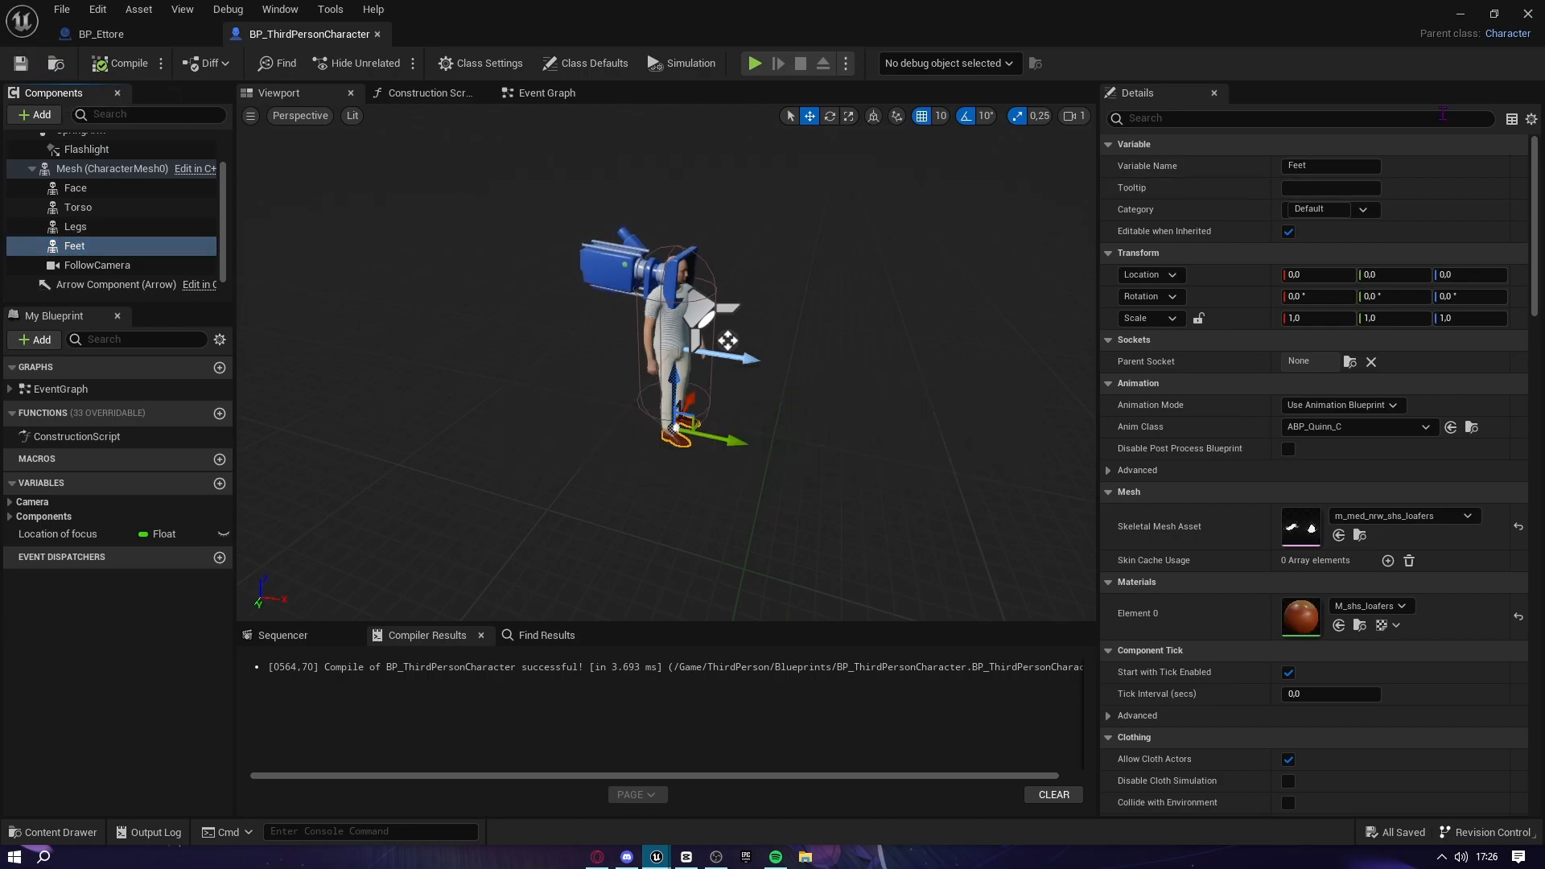
Play ThirdPersonMap, jump three times while looking down at the character's body, and stop the session
click(1462, 13)
click(357, 64)
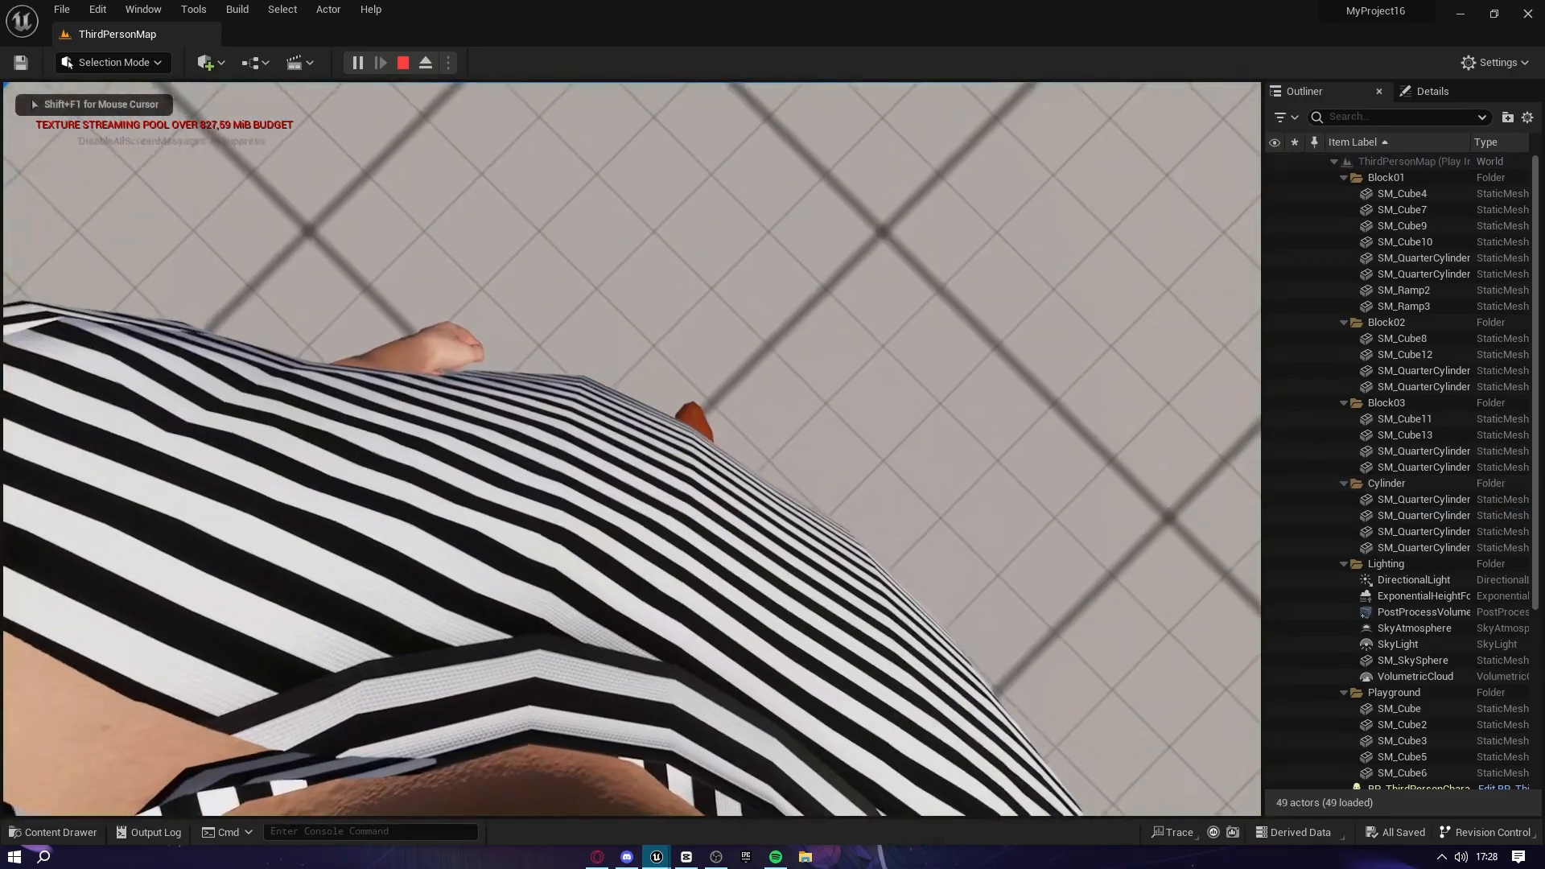
key(space)
key(space)
key(space)
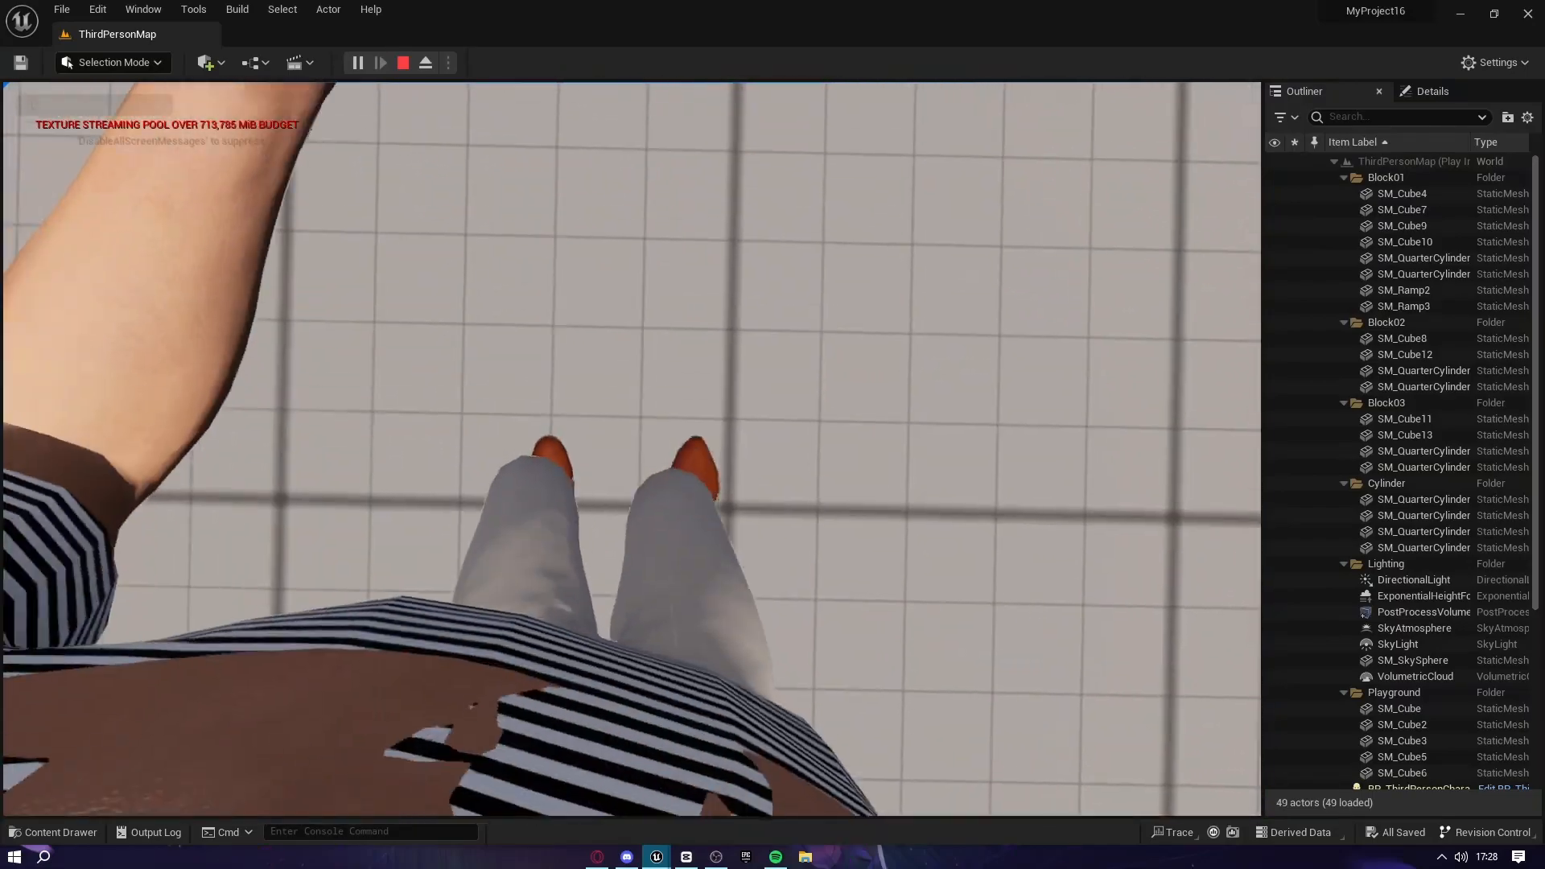
key(Escape)
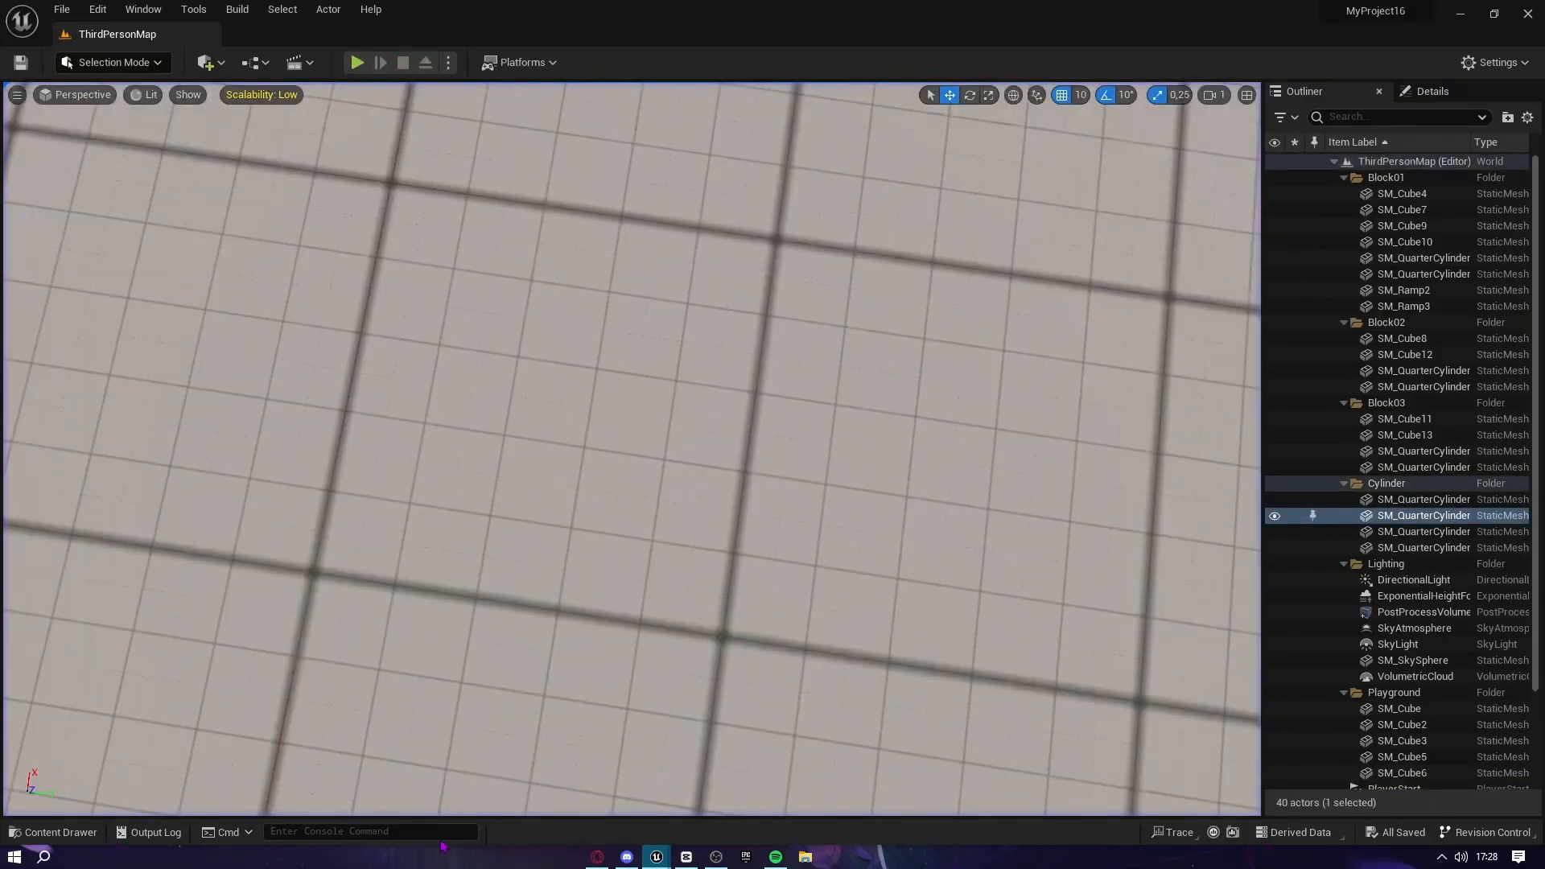
Open the ABP_Manny animation blueprint from the Characters/Mannequins/Animations folder
click(71, 833)
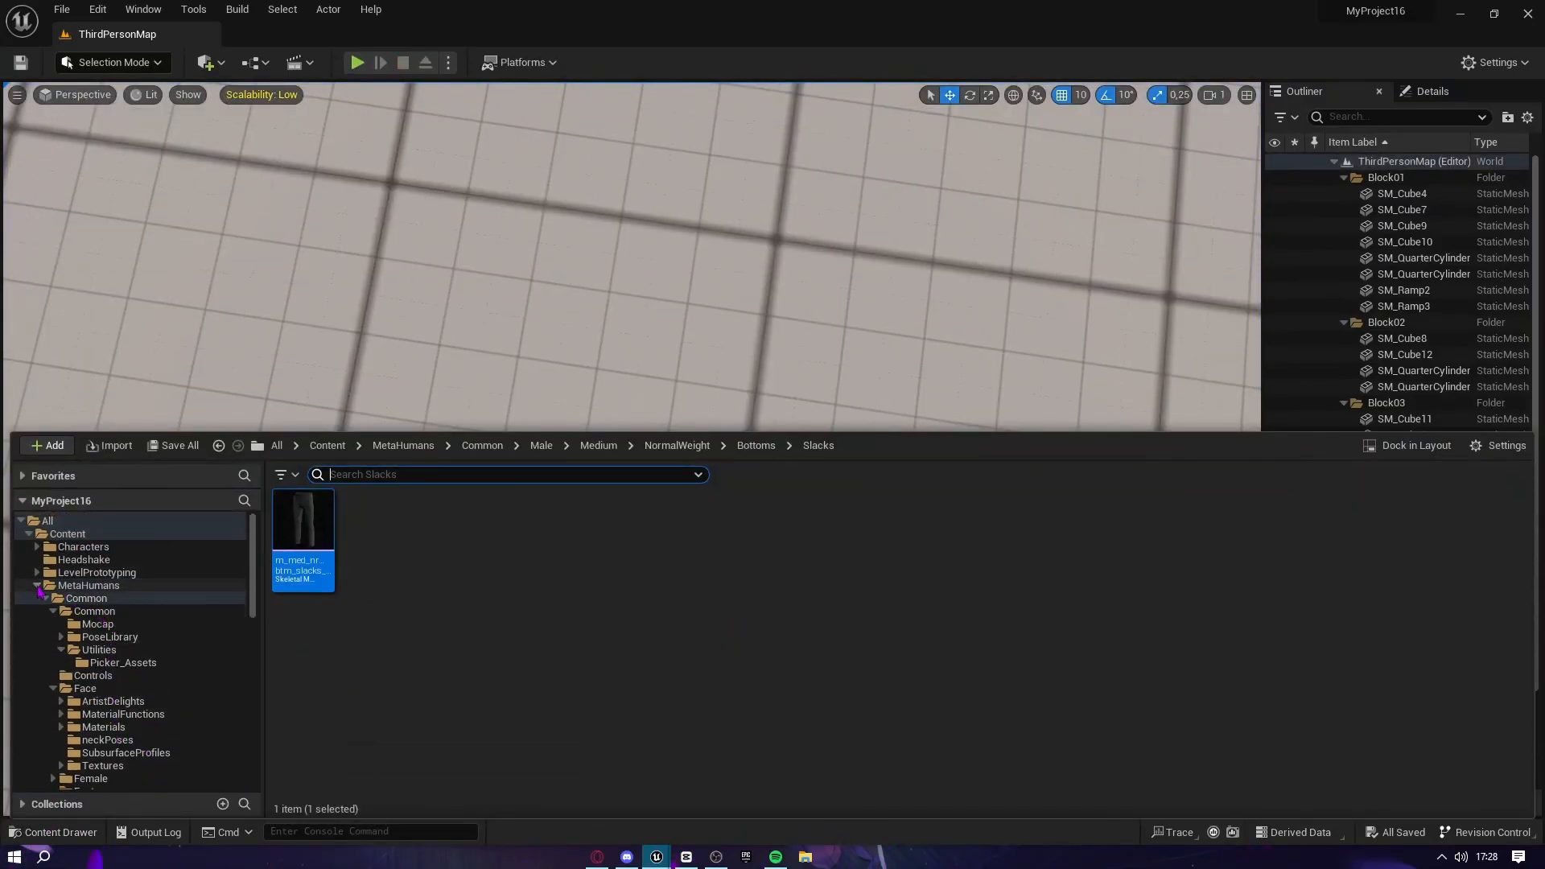
click(38, 587)
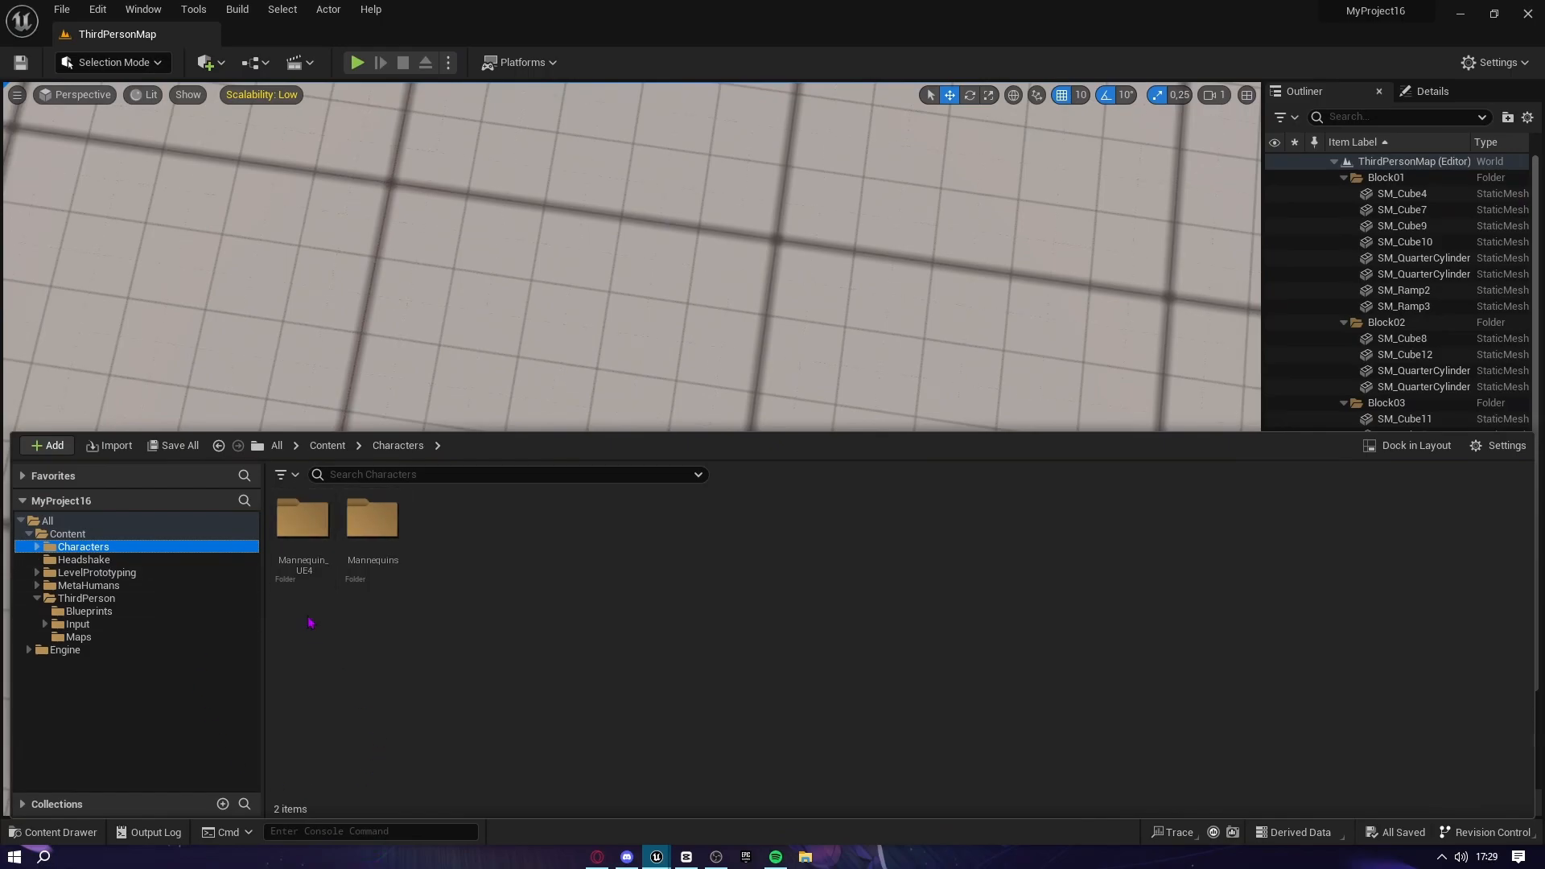
double_click(366, 561)
double_click(322, 579)
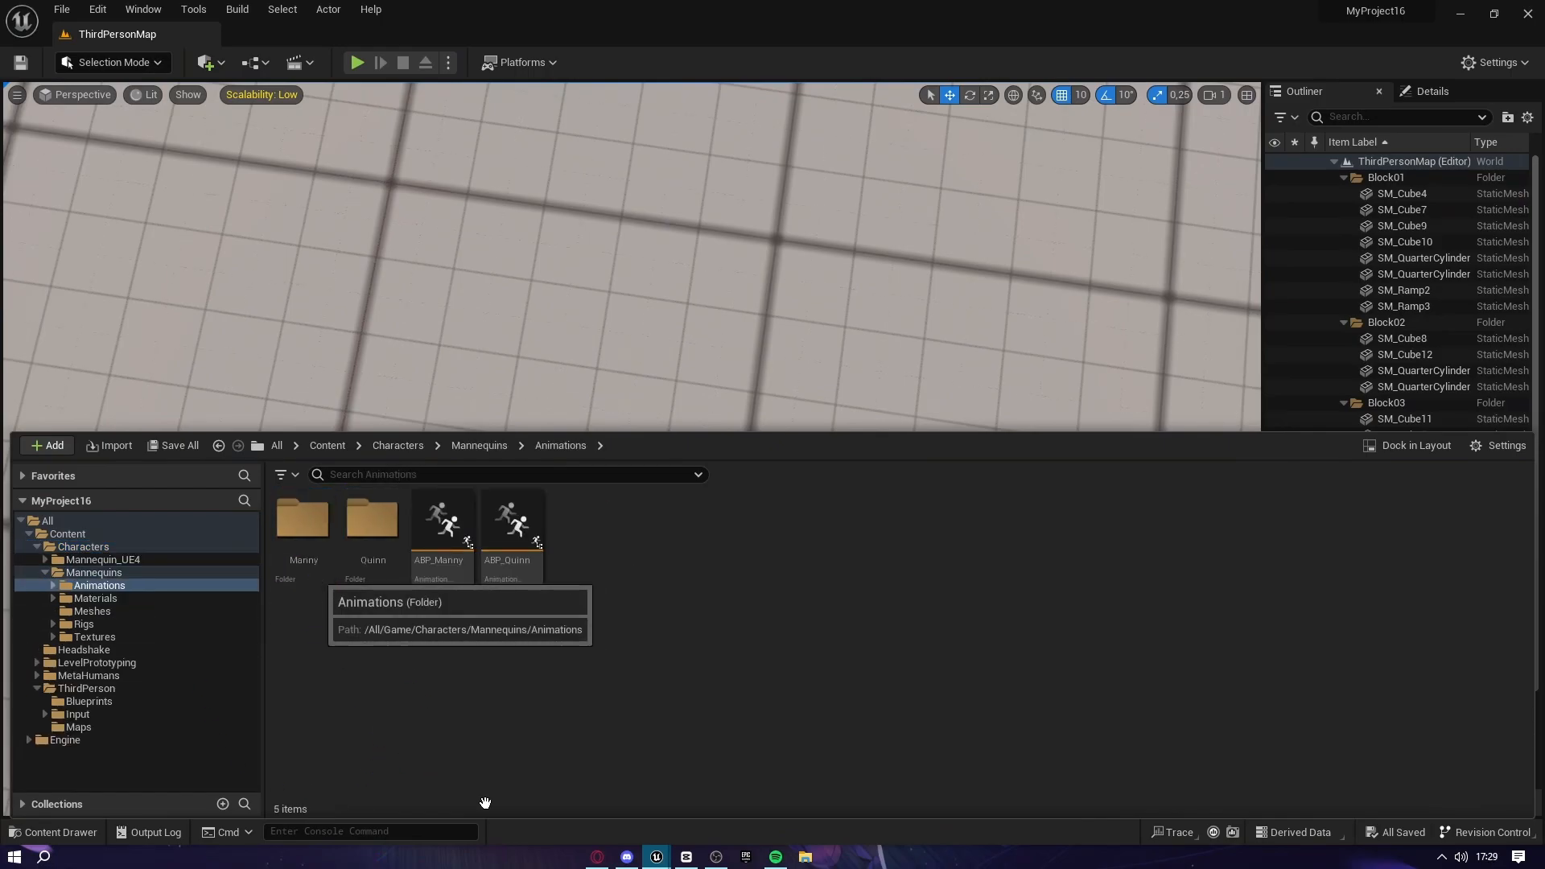
double_click(440, 567)
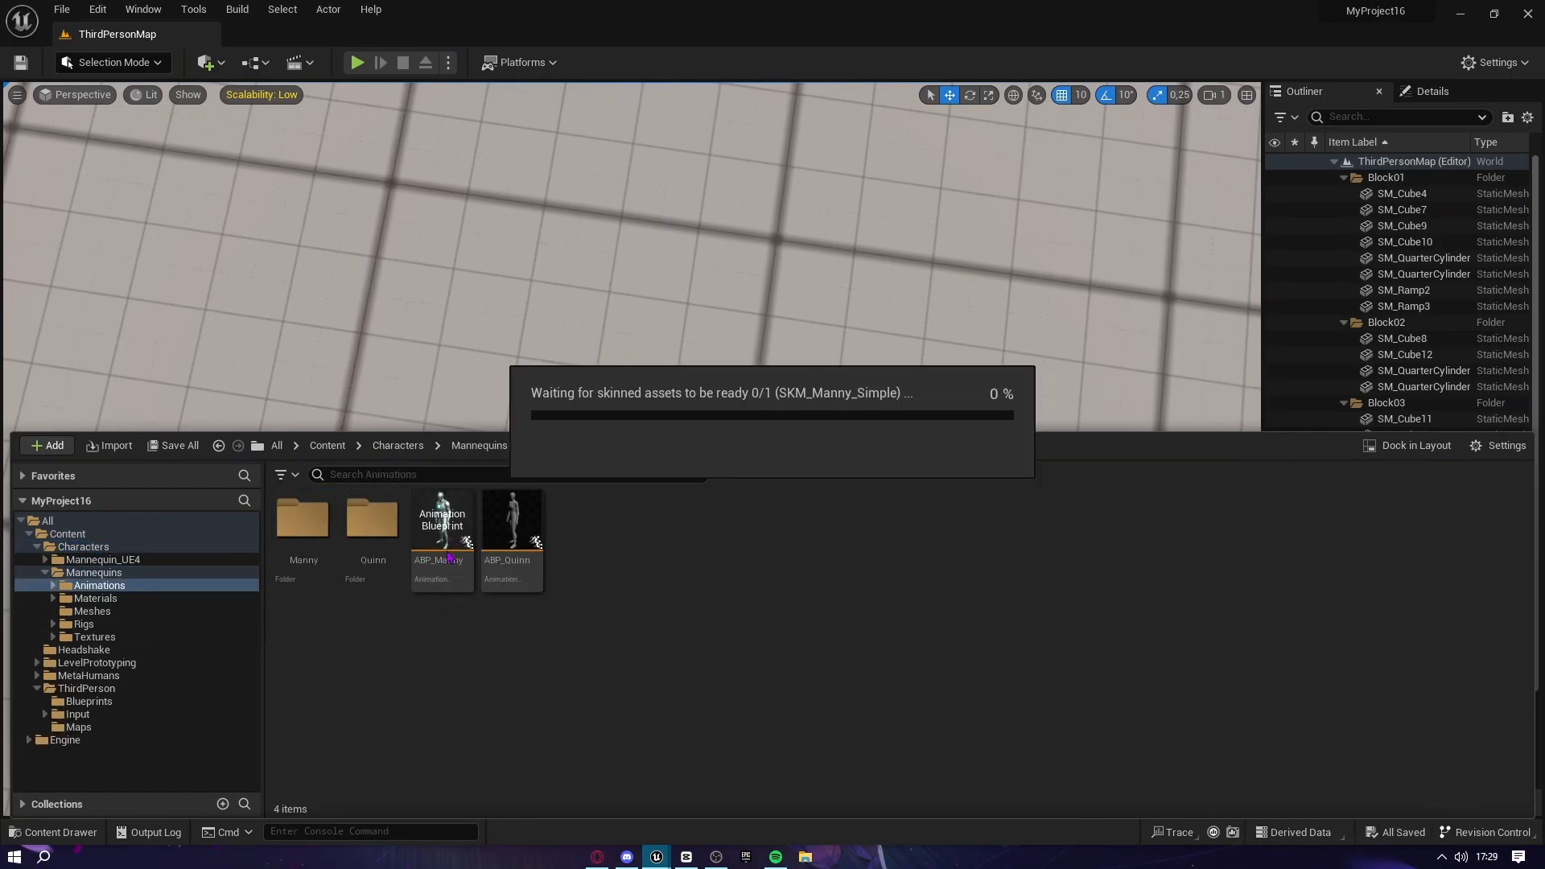
Play the level again, walk around to examine the legs and arms in first person, and eject from the character
click(357, 62)
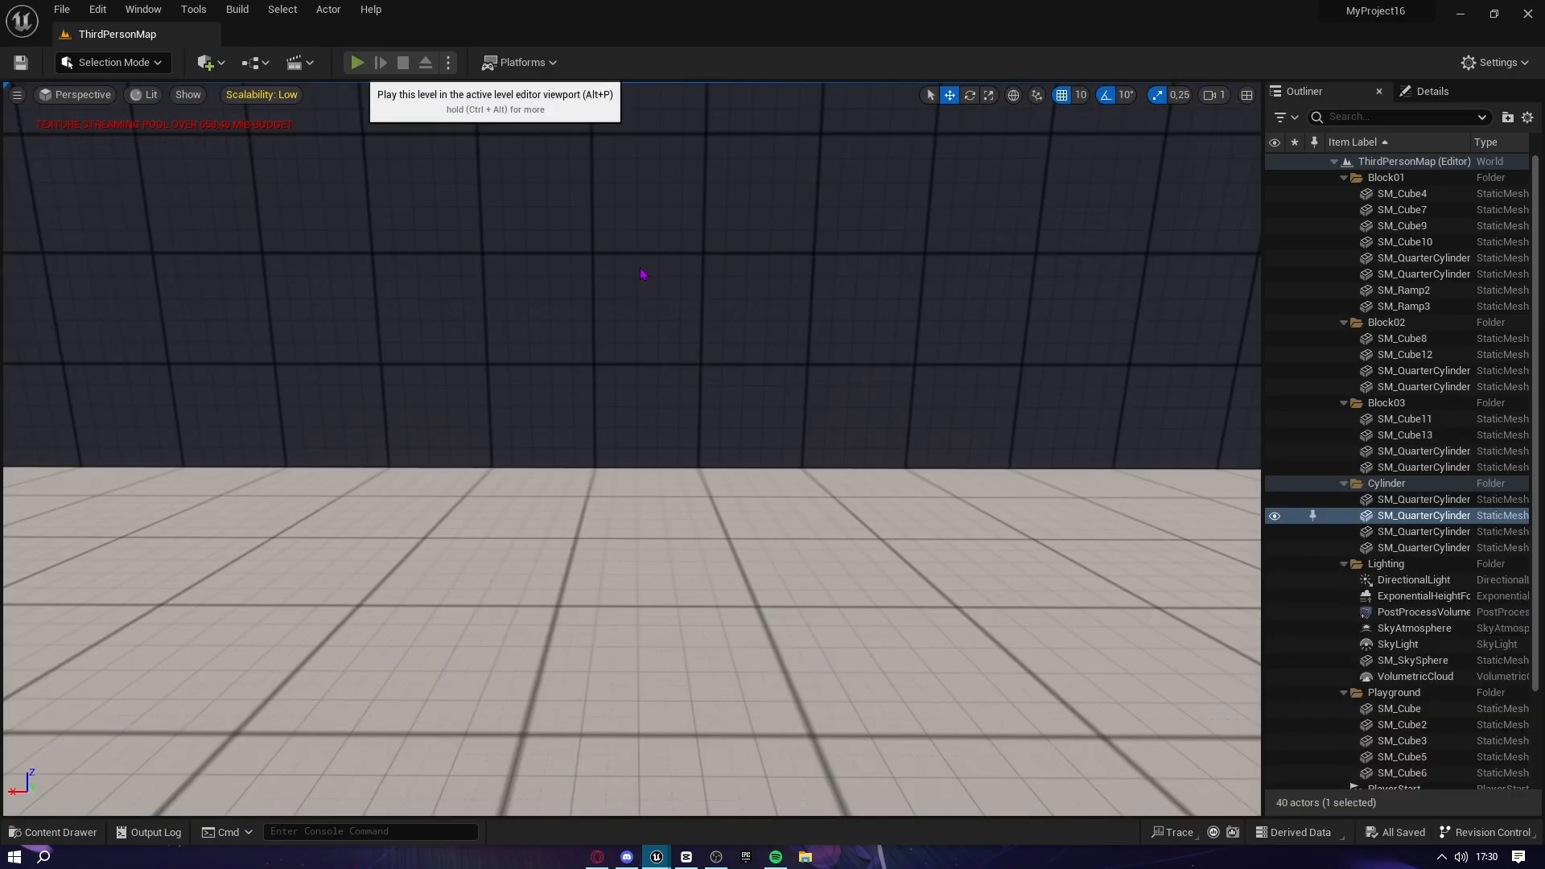
key(w)
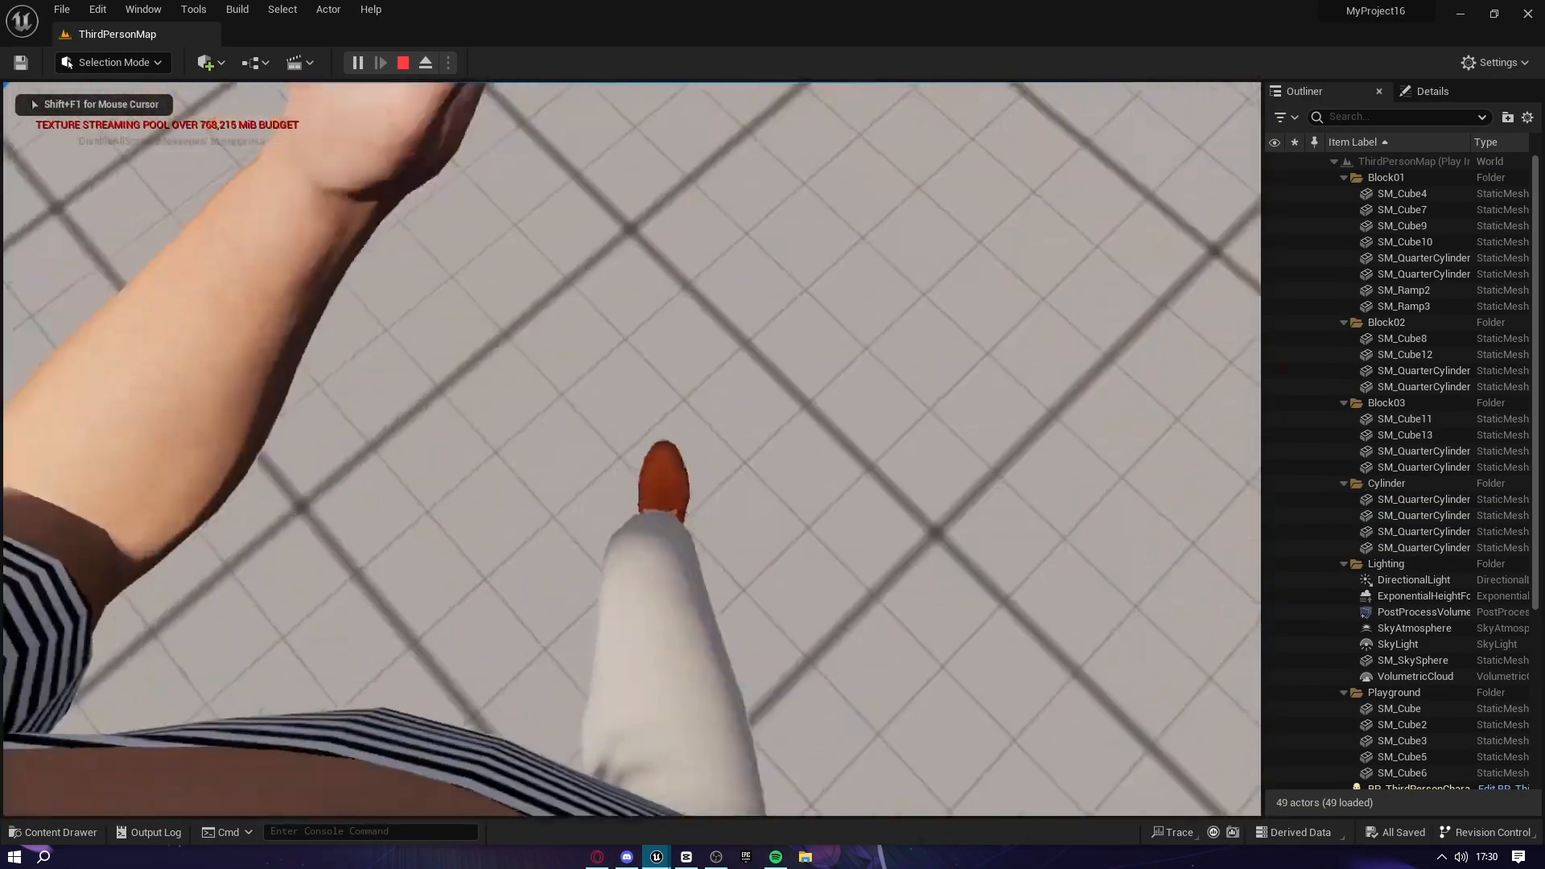
key(w)
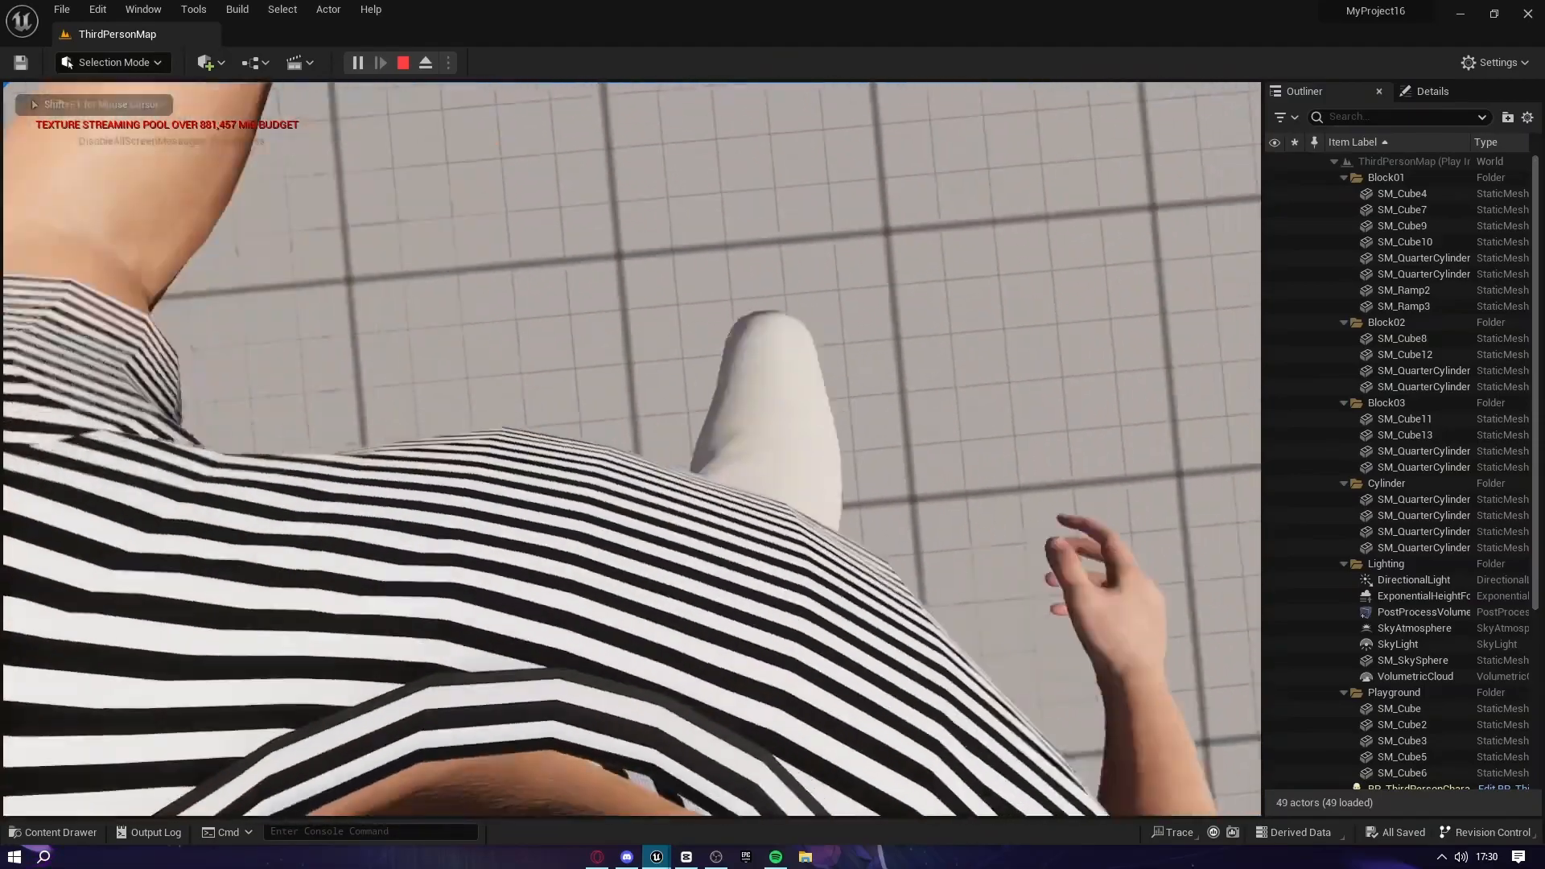
key(w)
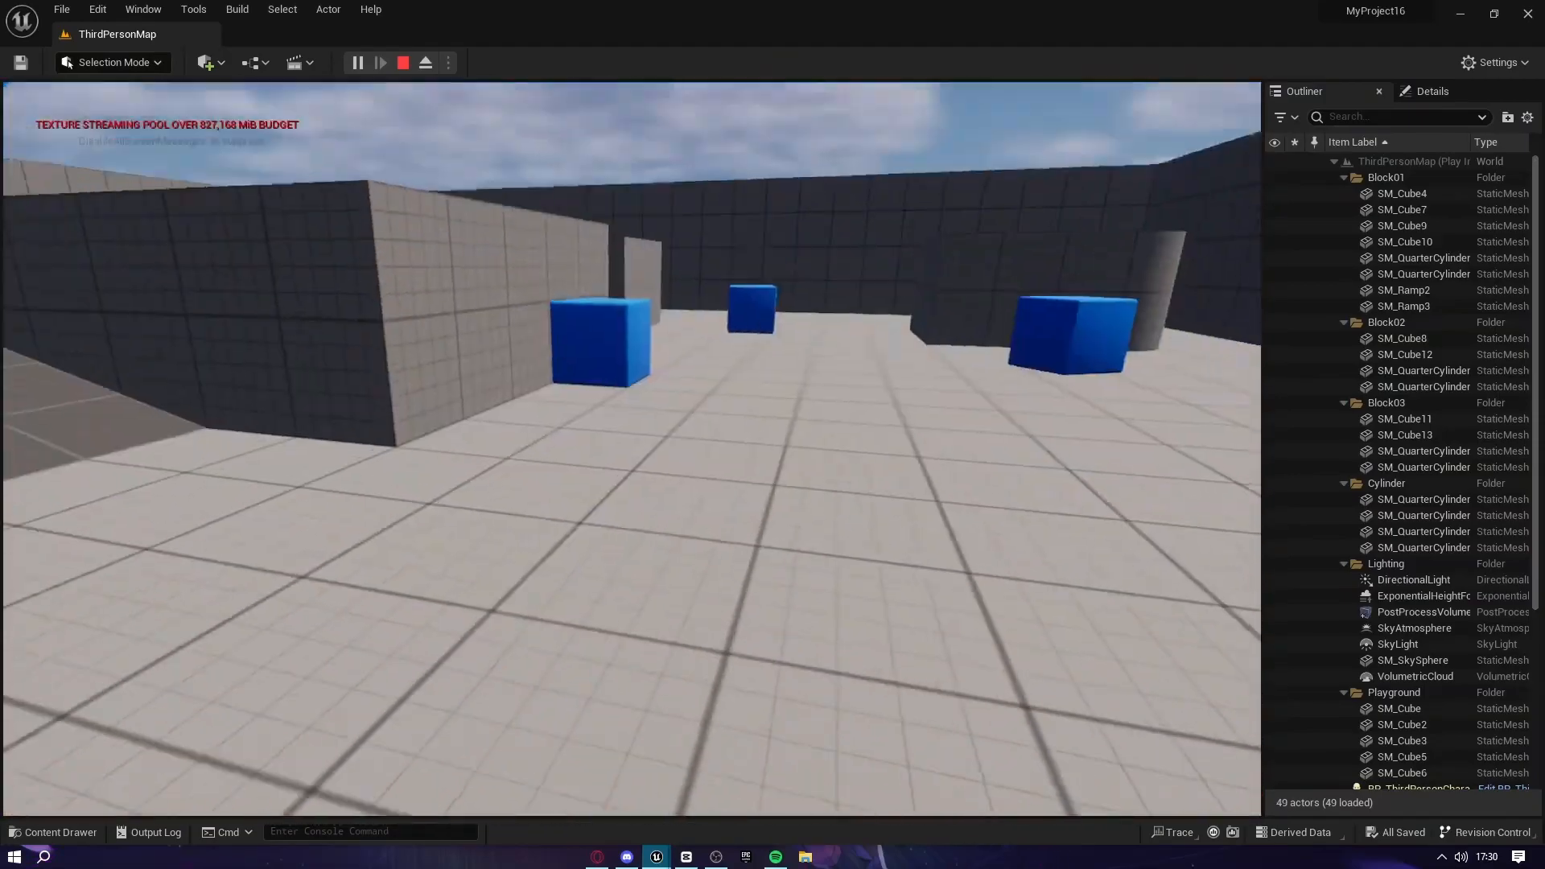
key(w)
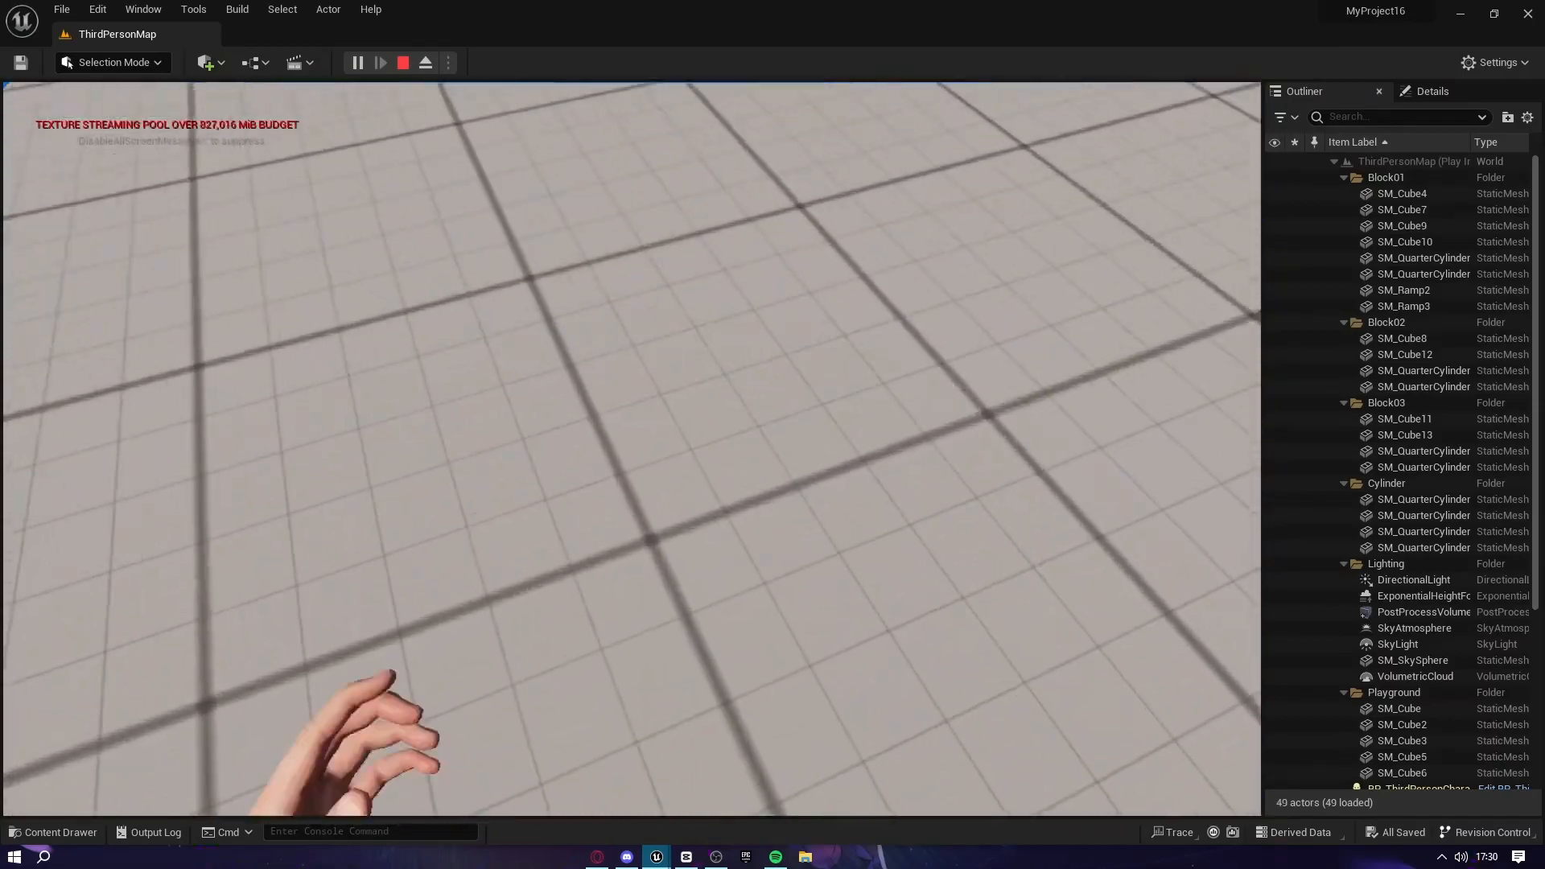
key(F8)
right_drag(133, 535, 133, 536)
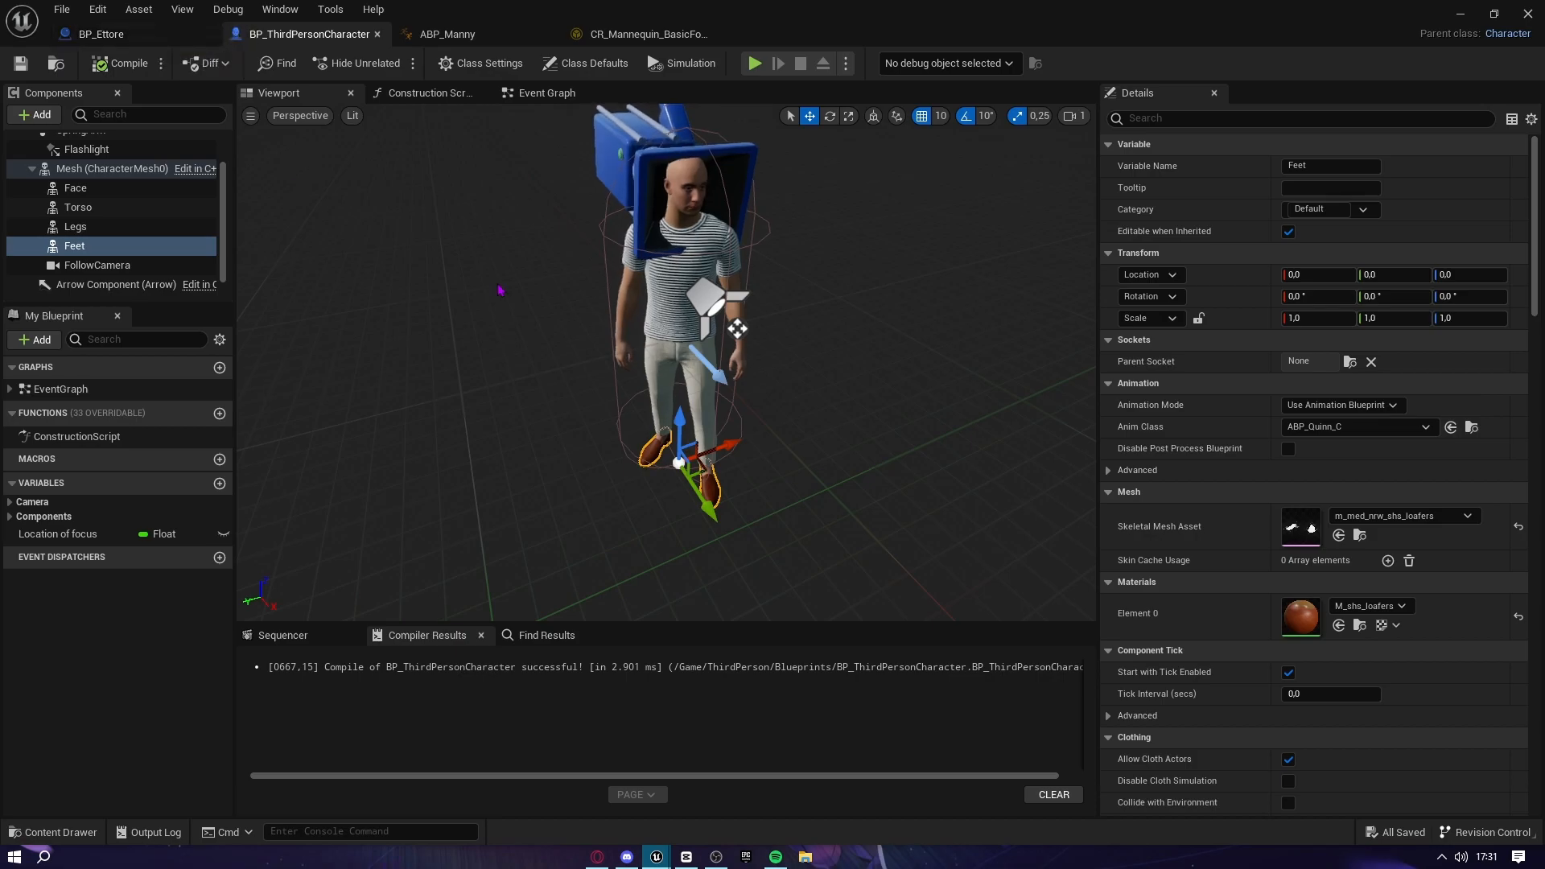
Show BP_Ettore's model in its 3D viewport, examine it up close, and locate the hair components under Face
click(111, 41)
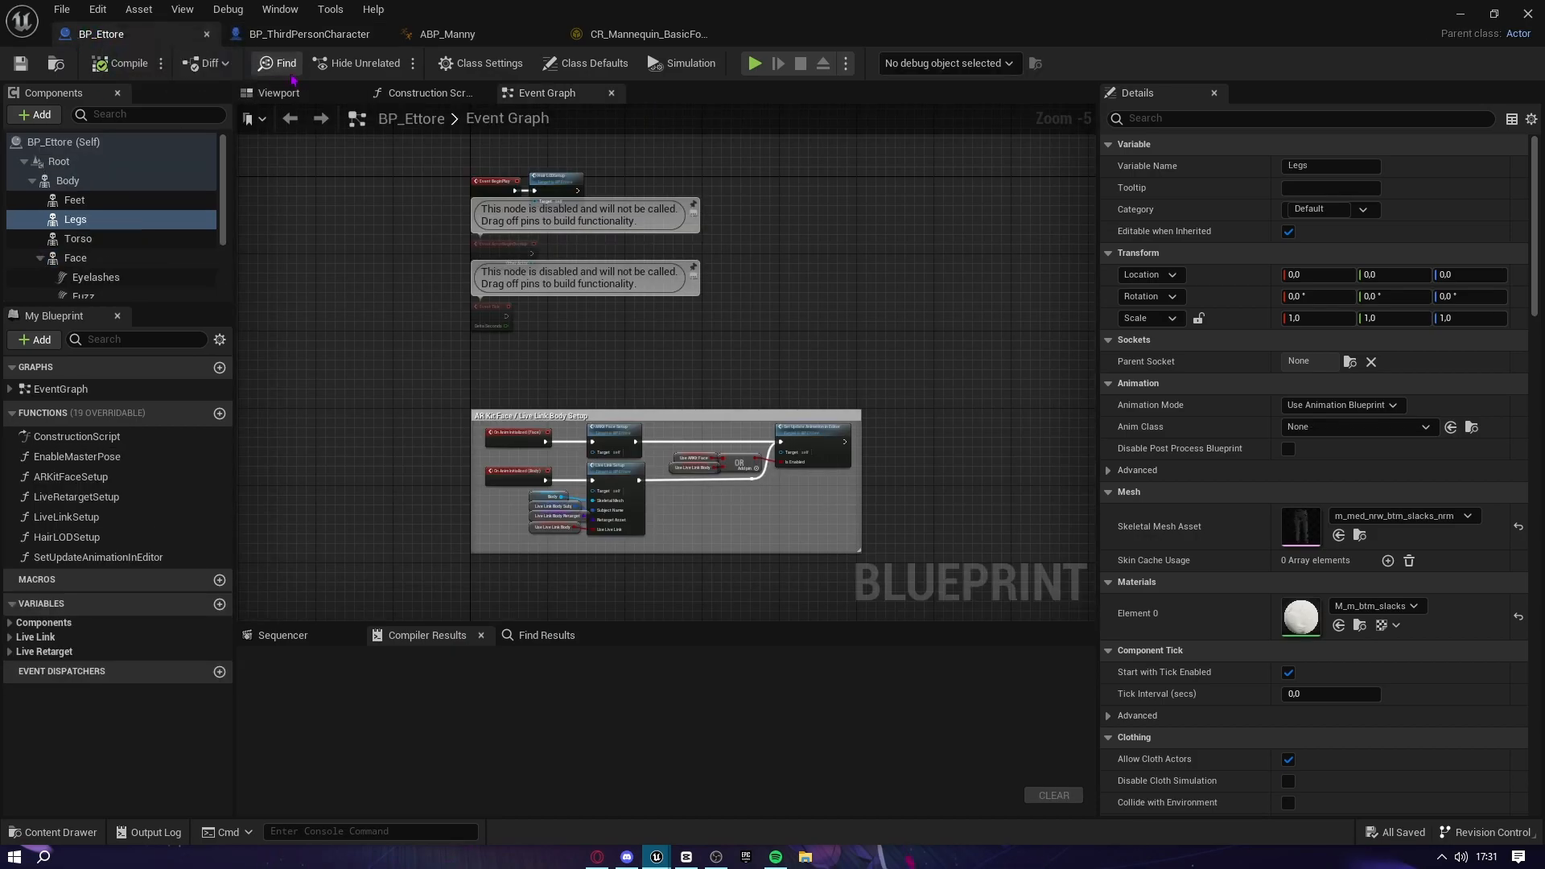
drag(320, 95, 394, 120)
scroll(691, 321, up, 8)
right_drag(692, 321, 692, 515)
scroll(692, 362, down, 8)
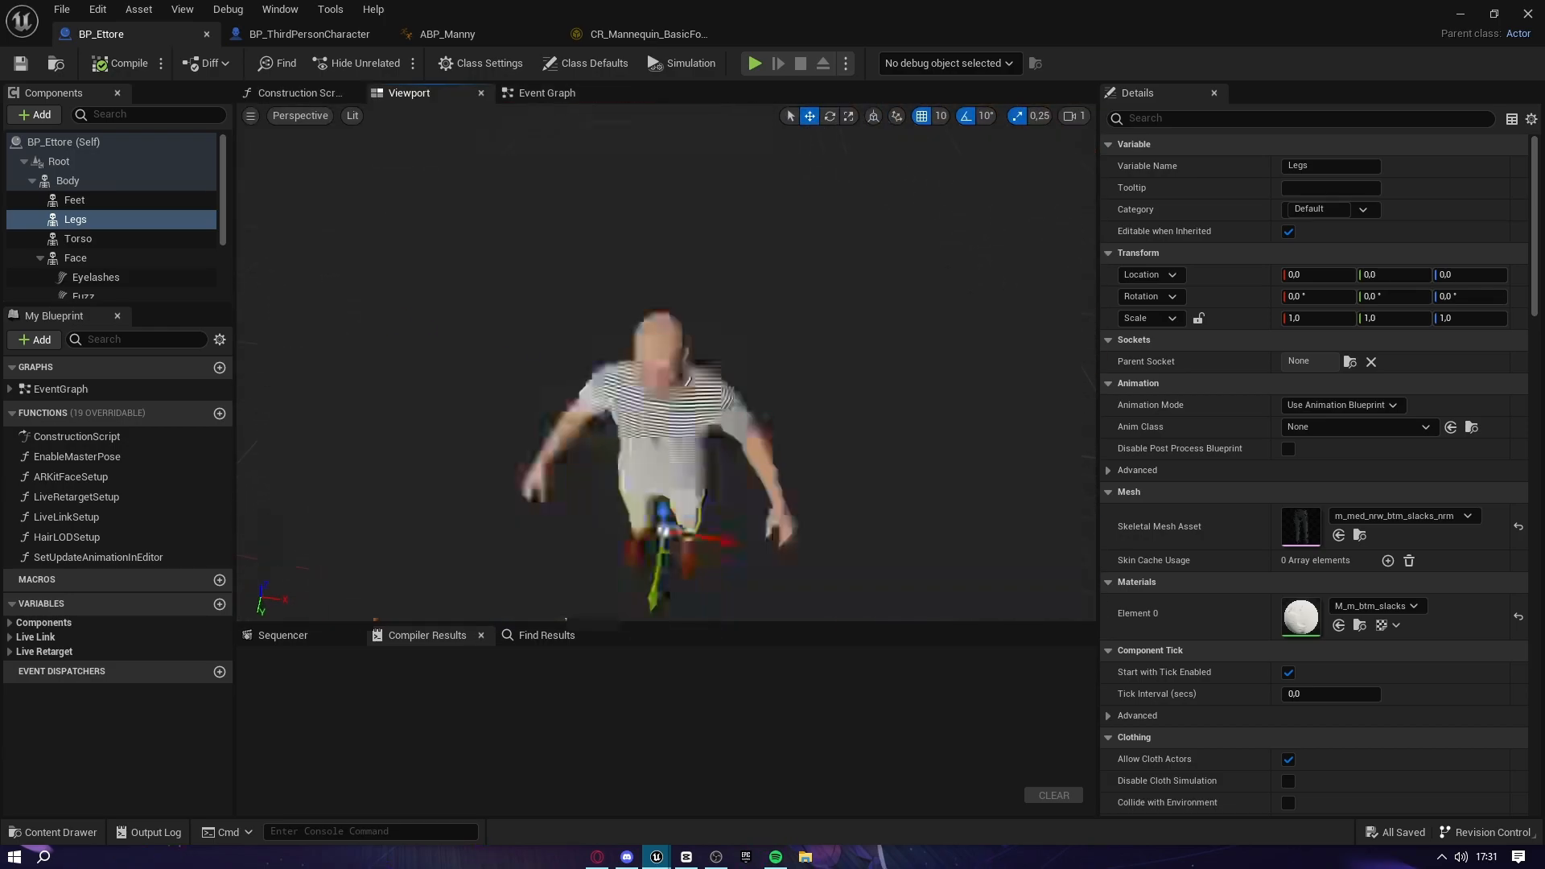
scroll(129, 255, down, 2)
click(96, 226)
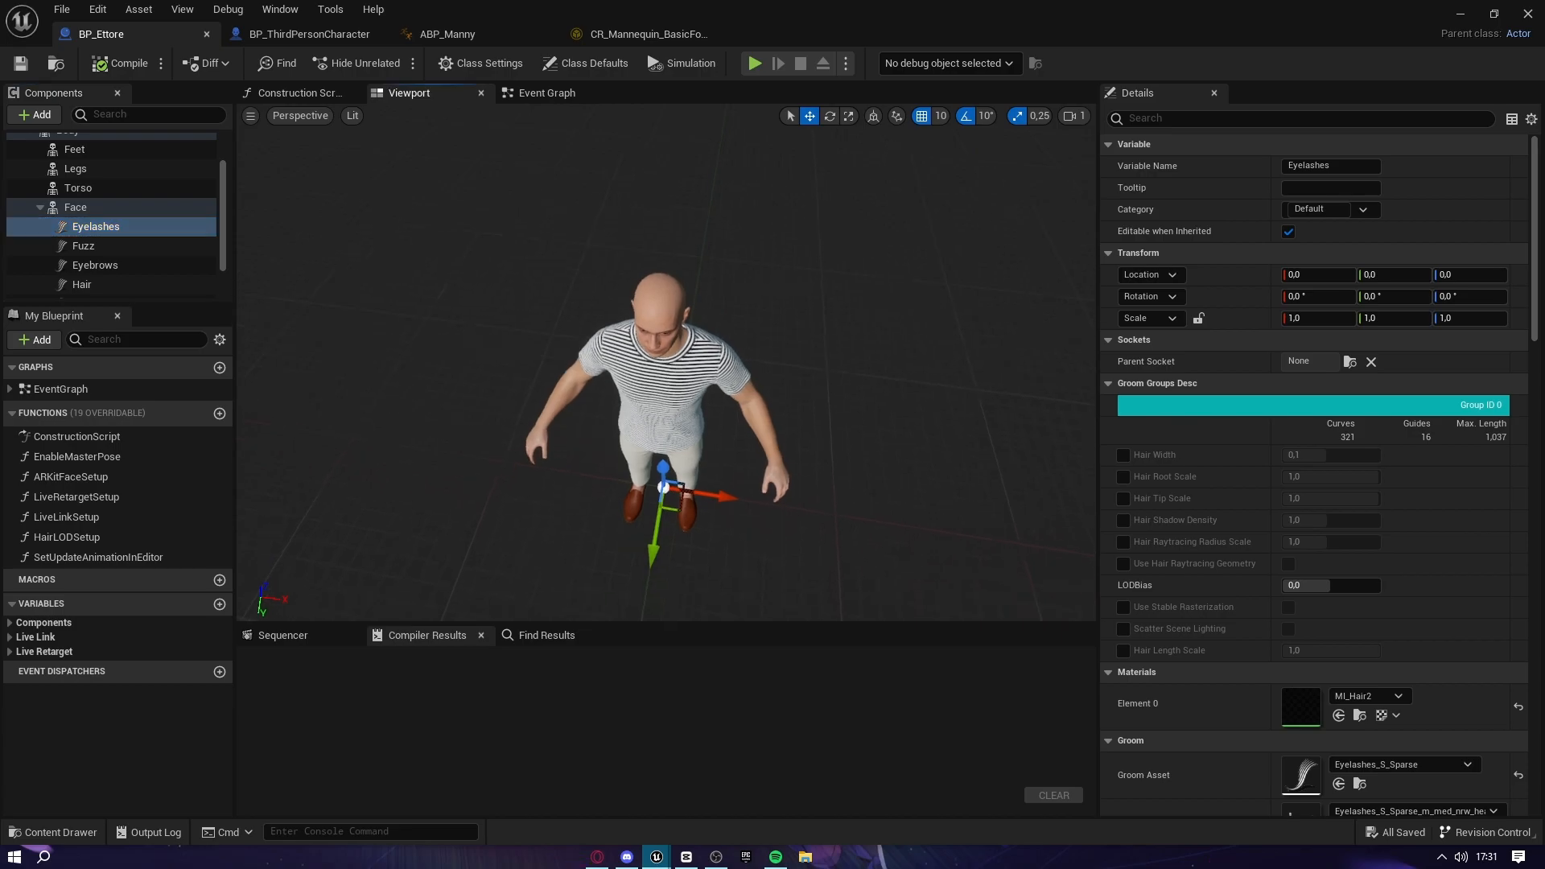
scroll(666, 362, up, 6)
right_drag(666, 362, 721, 422)
Copy the Eyelashes, Fuzz, Eyebrows, Hair, Mustache and Beard components of BP_Ettore's Face
click(104, 266)
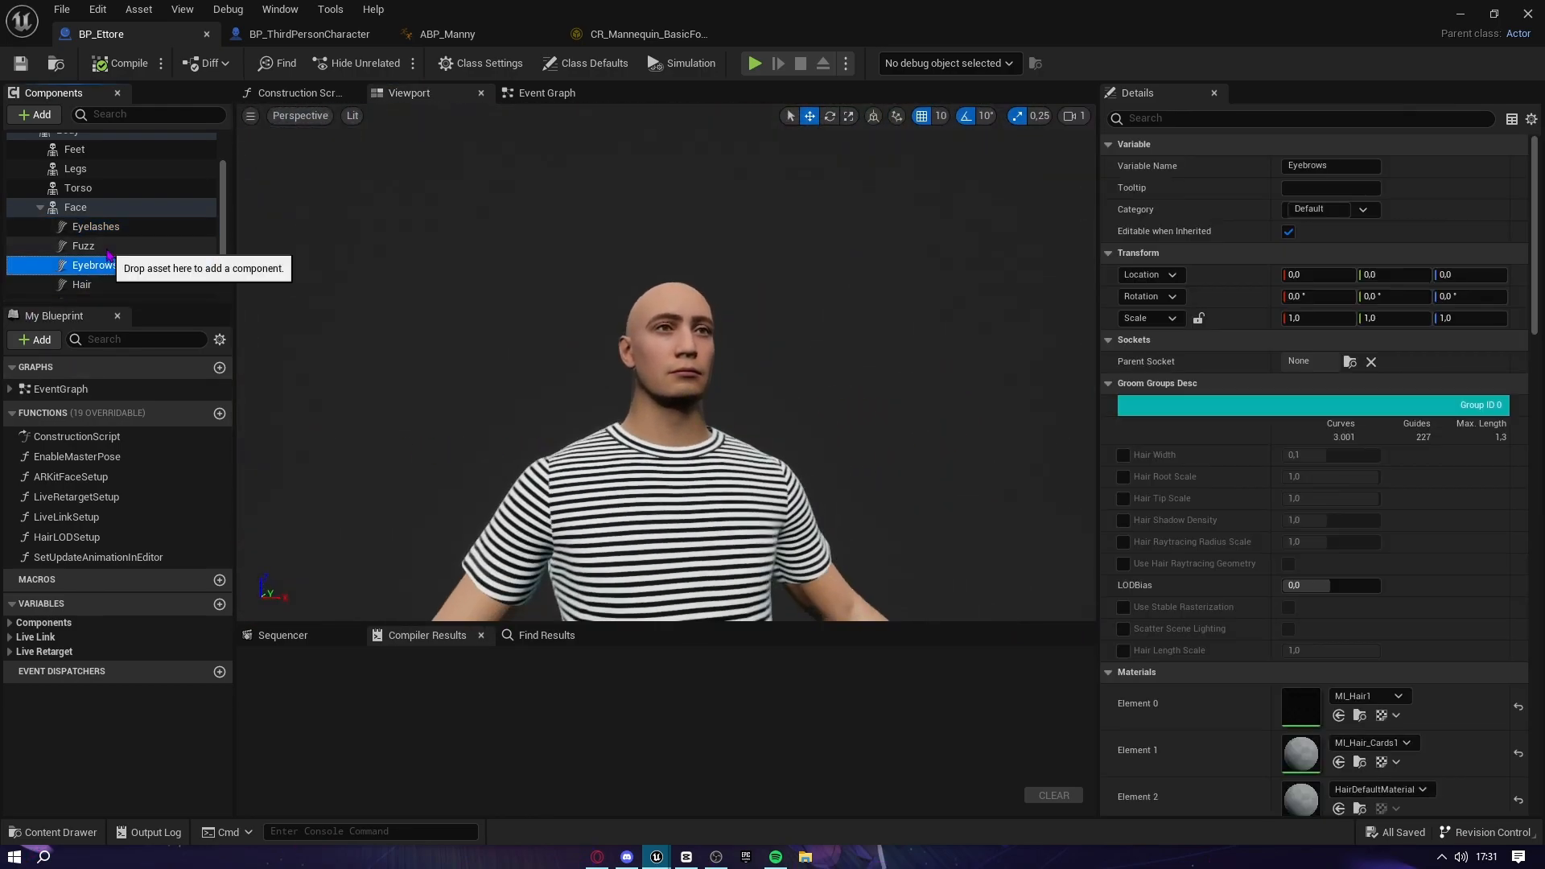
shift+click(105, 232)
scroll(101, 274, down, 1)
shift+click(89, 270)
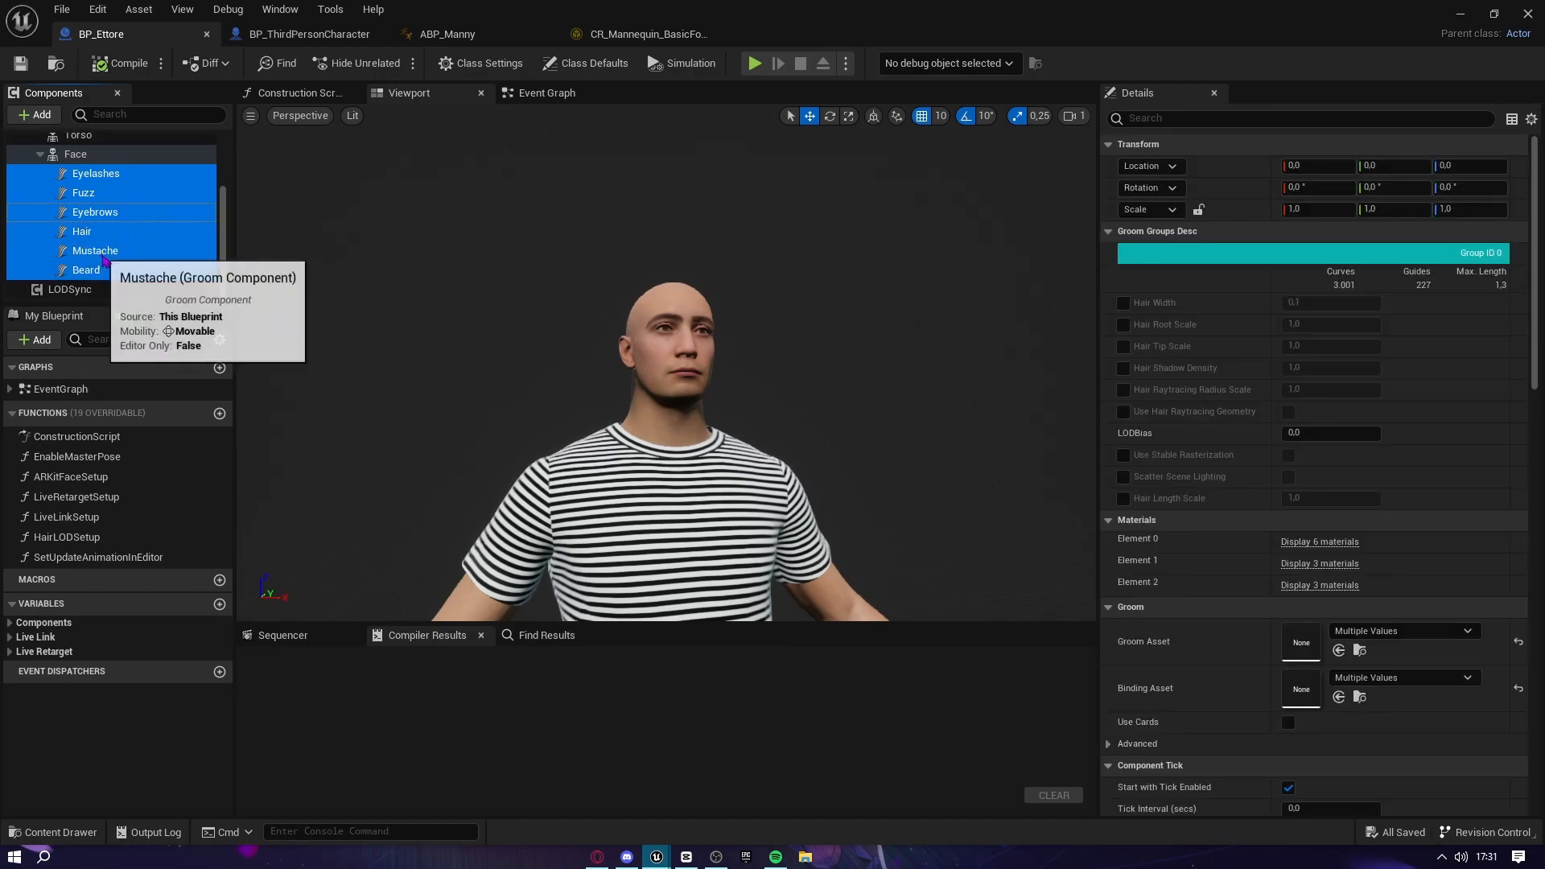
right_click(111, 199)
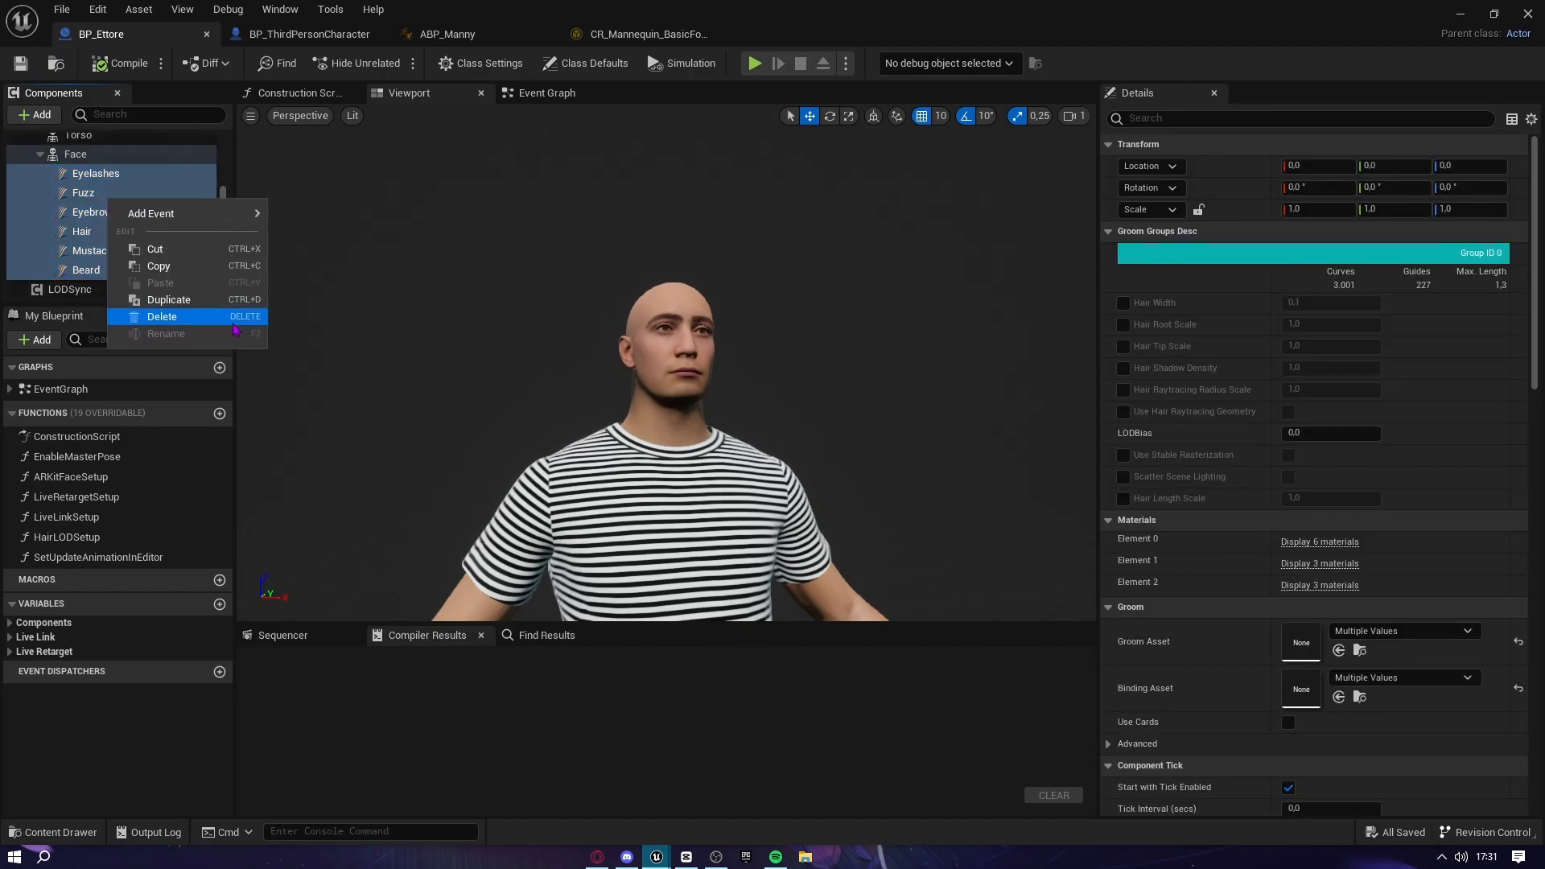
click(173, 272)
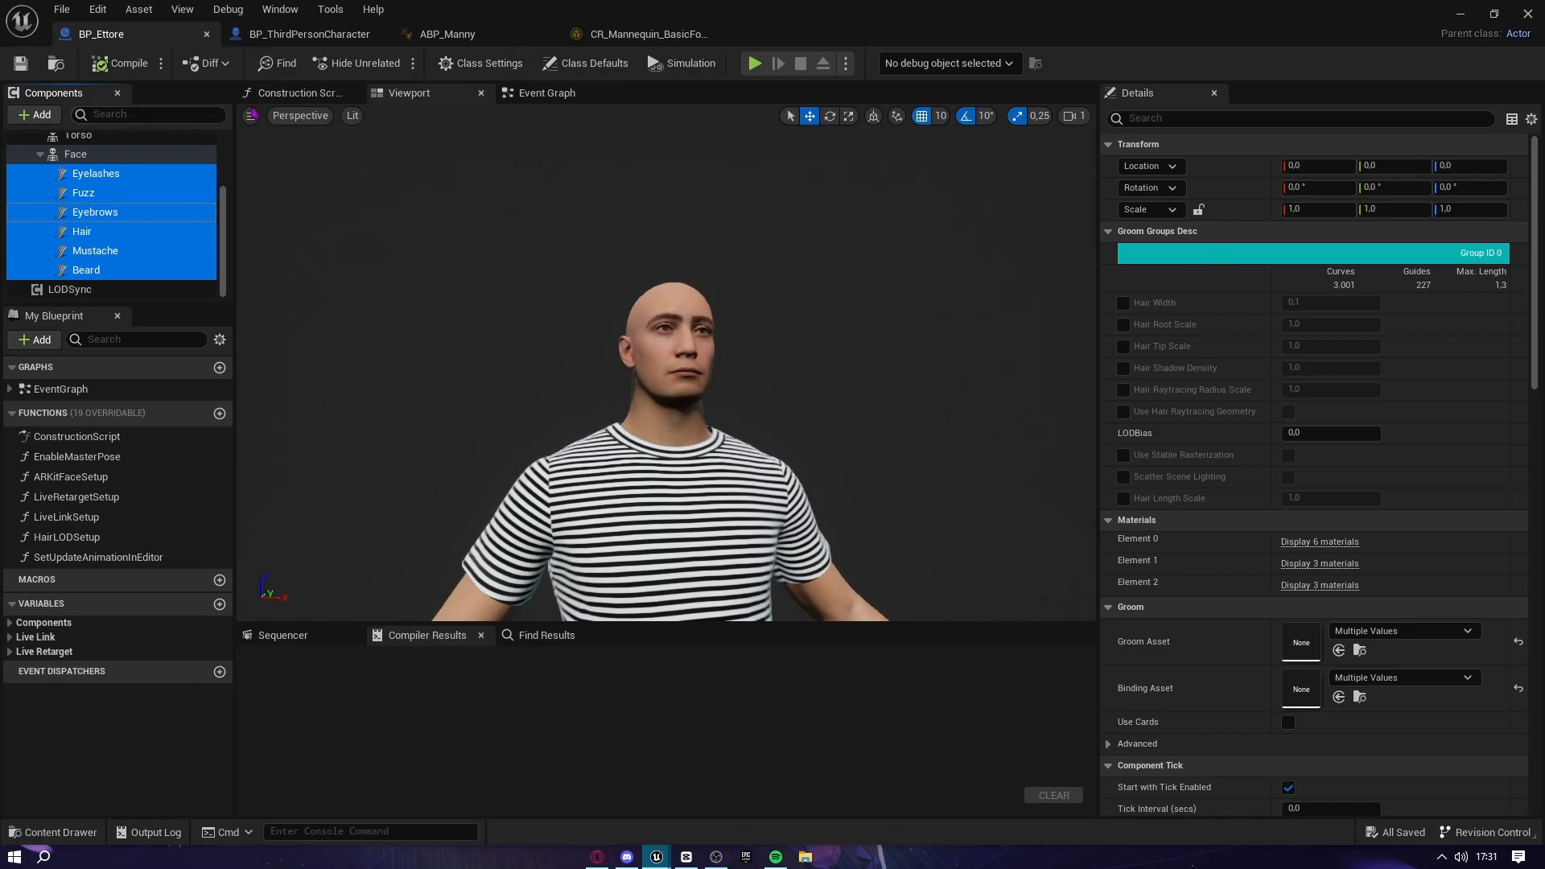
Paste the copied groom components into BP_ThirdPersonCharacter and attach all six to the Face component
click(309, 34)
click(77, 187)
right_click(173, 190)
click(147, 292)
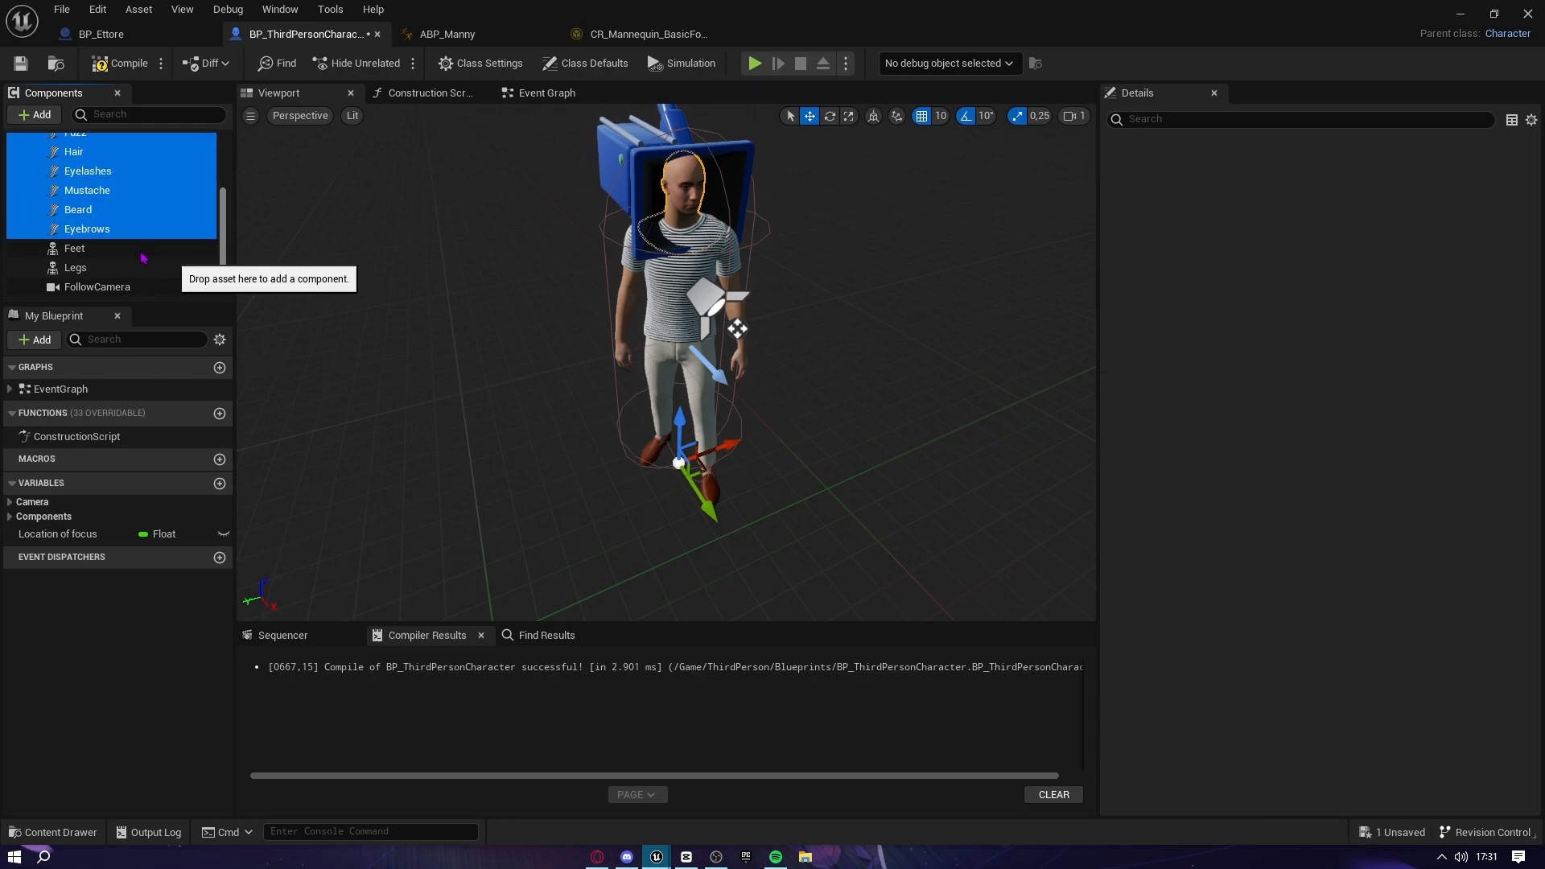
scroll(88, 217, up, 3)
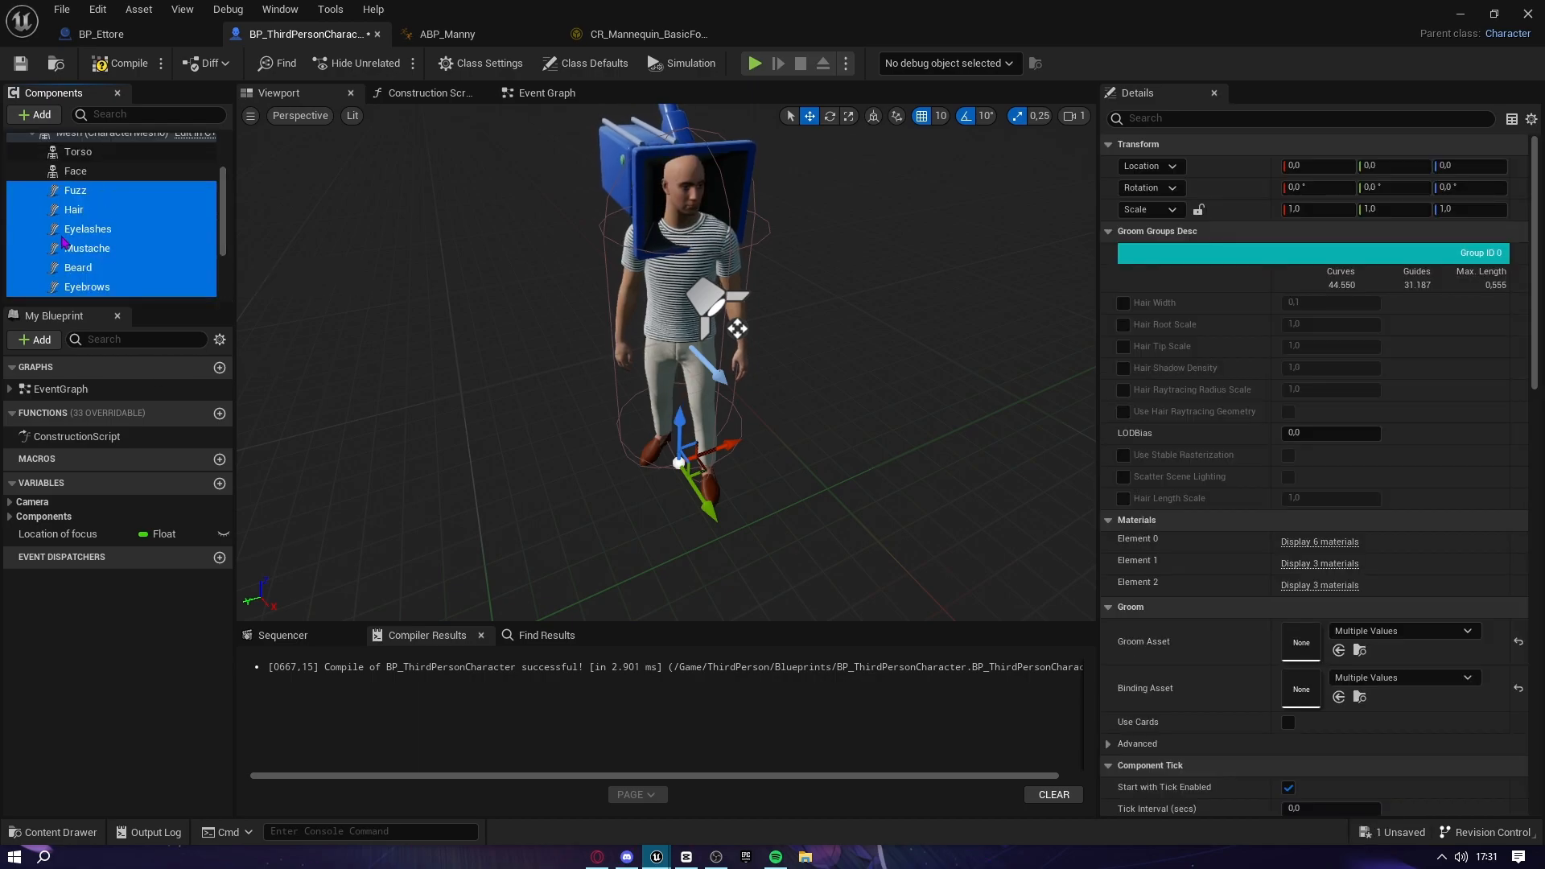
drag(73, 244, 78, 204)
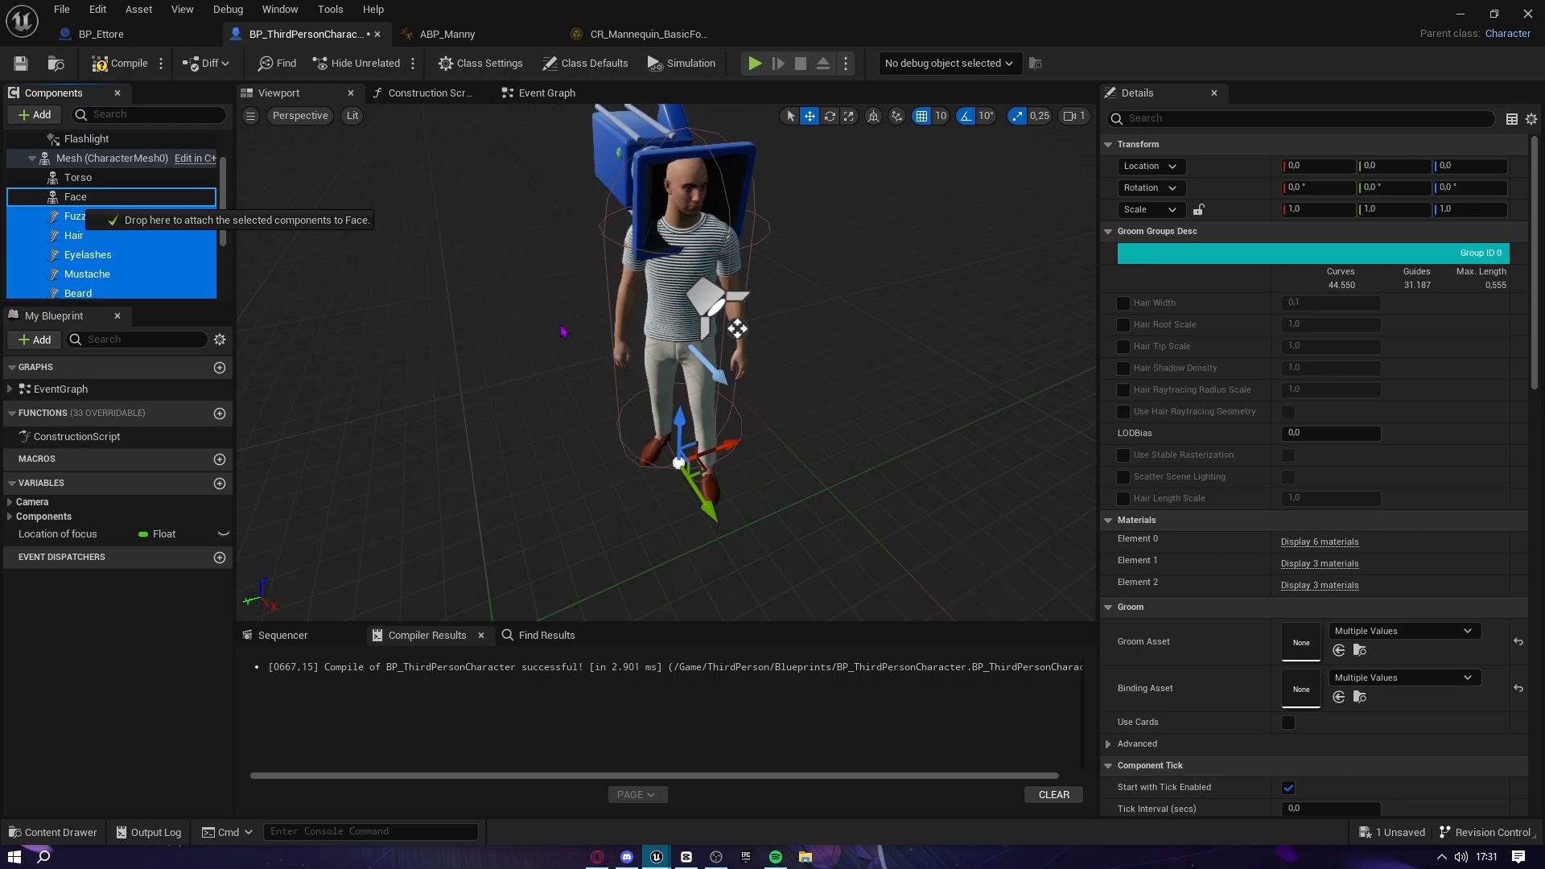
Examine the character's head with the attached hair and beard up close and from a distance in the viewport
key(s)
right_drag(424, 392, 424, 402)
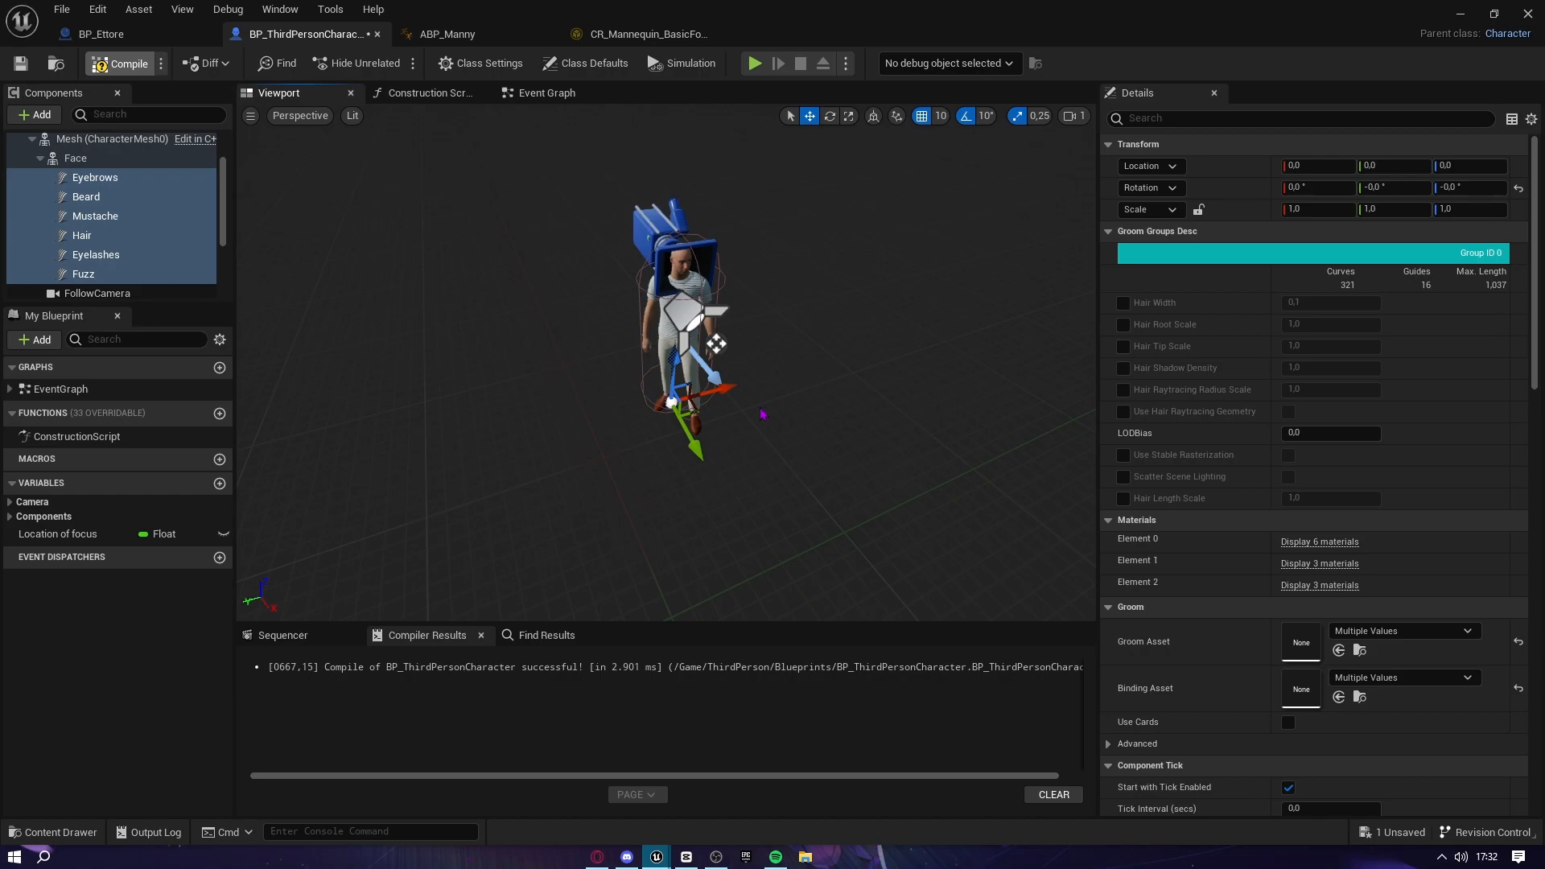
key(w)
right_drag(749, 451, 650, 398)
key(w)
key(s)
key(d)
key(w)
key(s)
key(w)
key(s)
key(w)
key(s)
key(w)
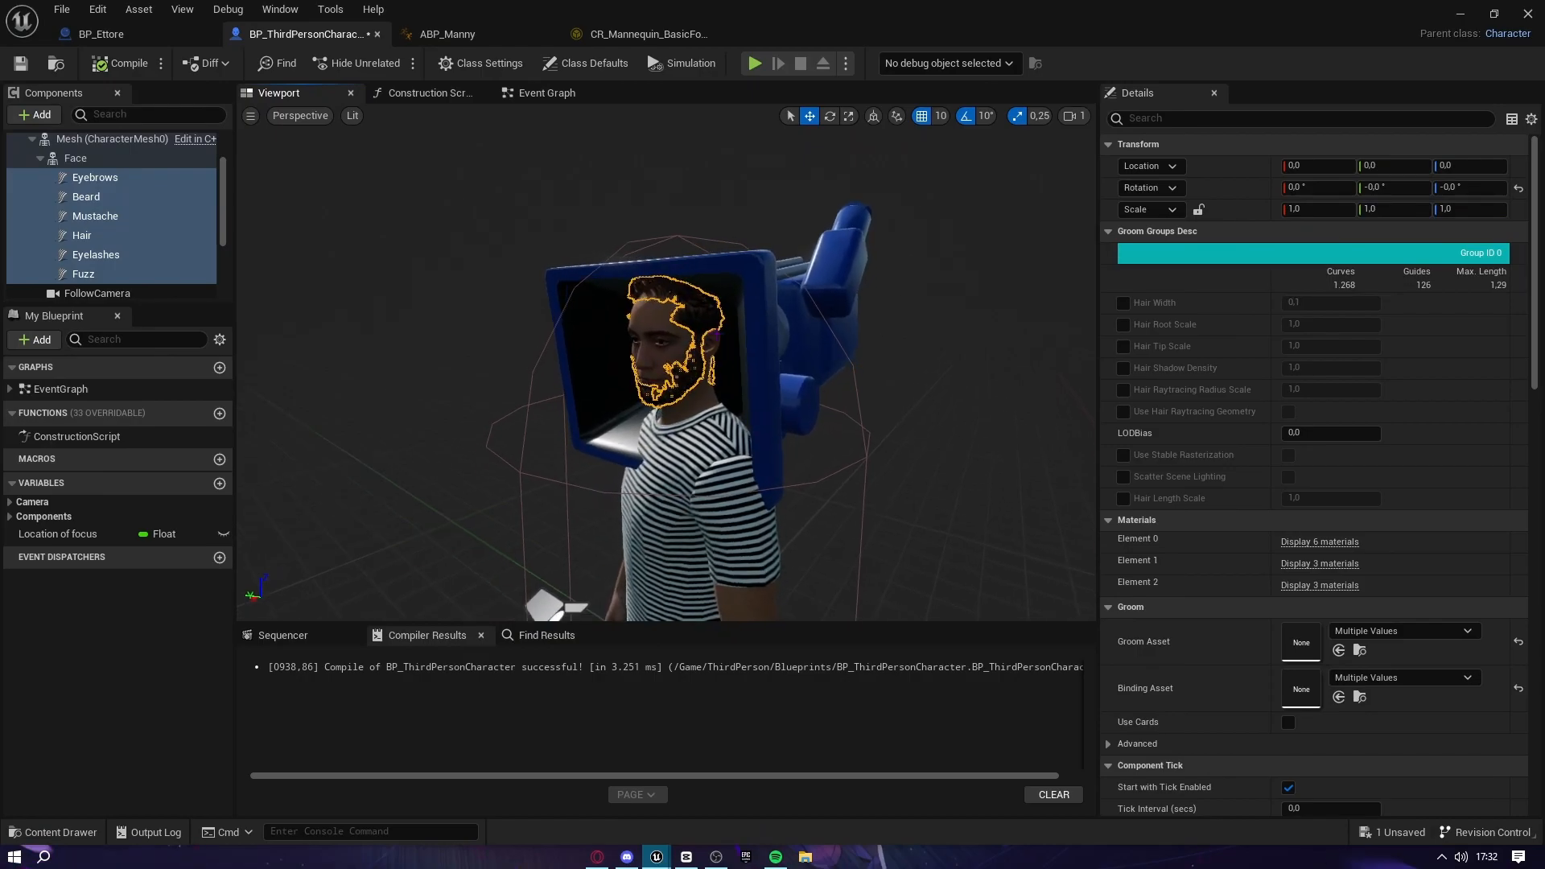
Copy the LODSync component from BP_Ettore and paste it into BP_ThirdPersonCharacter's components
click(105, 35)
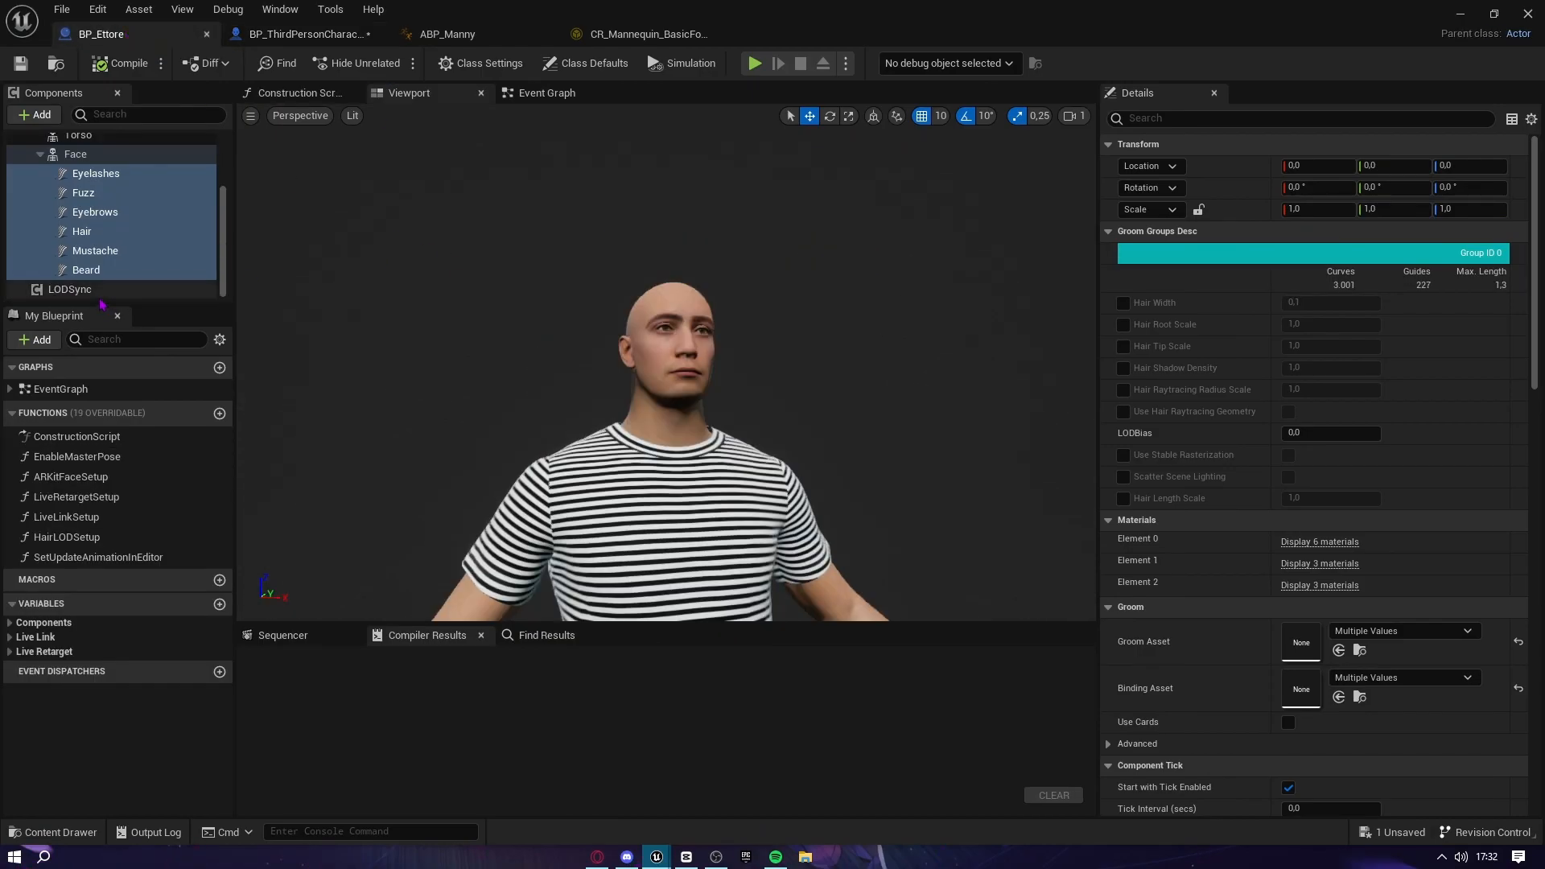
click(71, 290)
right_click(73, 295)
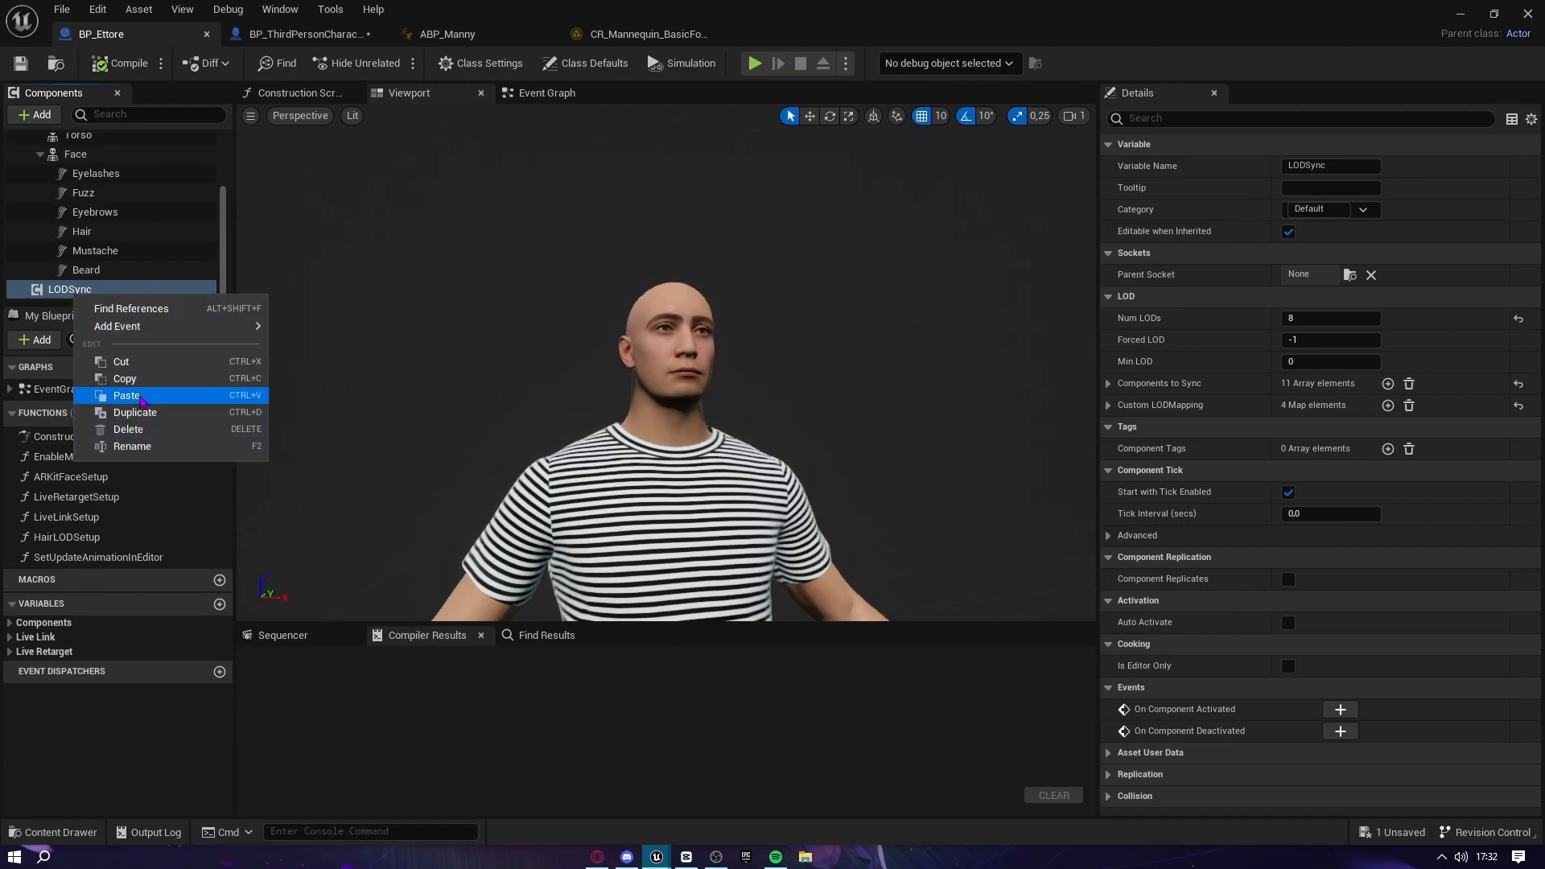
click(124, 378)
click(293, 37)
scroll(187, 248, down, 5)
right_click(81, 291)
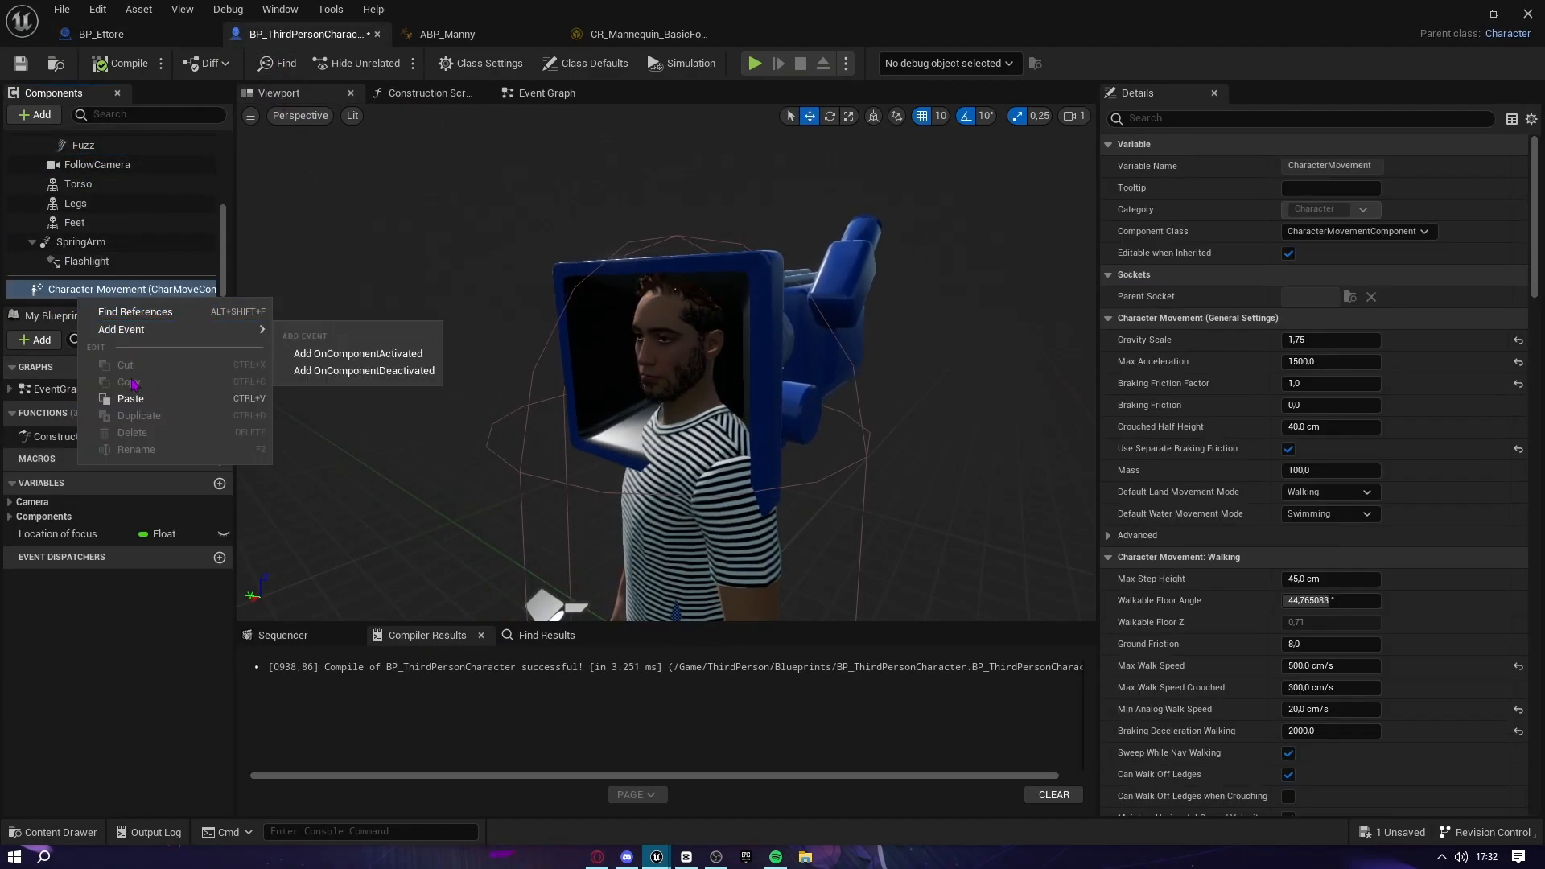
click(173, 381)
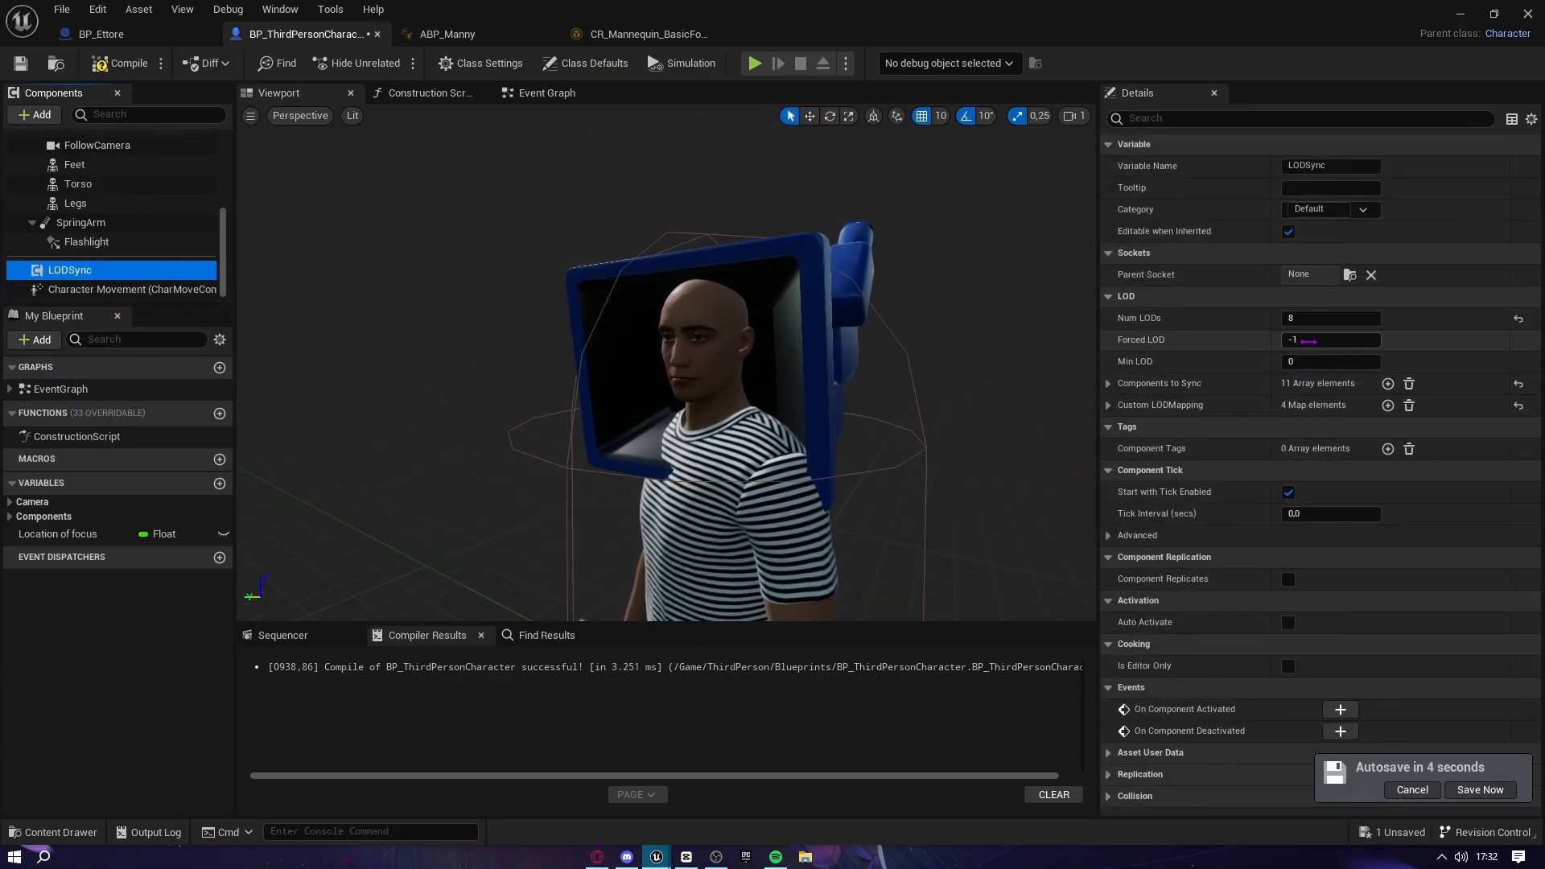
Set LODSync's Forced LOD to 0, check the hair at different distances, and save the character blueprint
click(1309, 341)
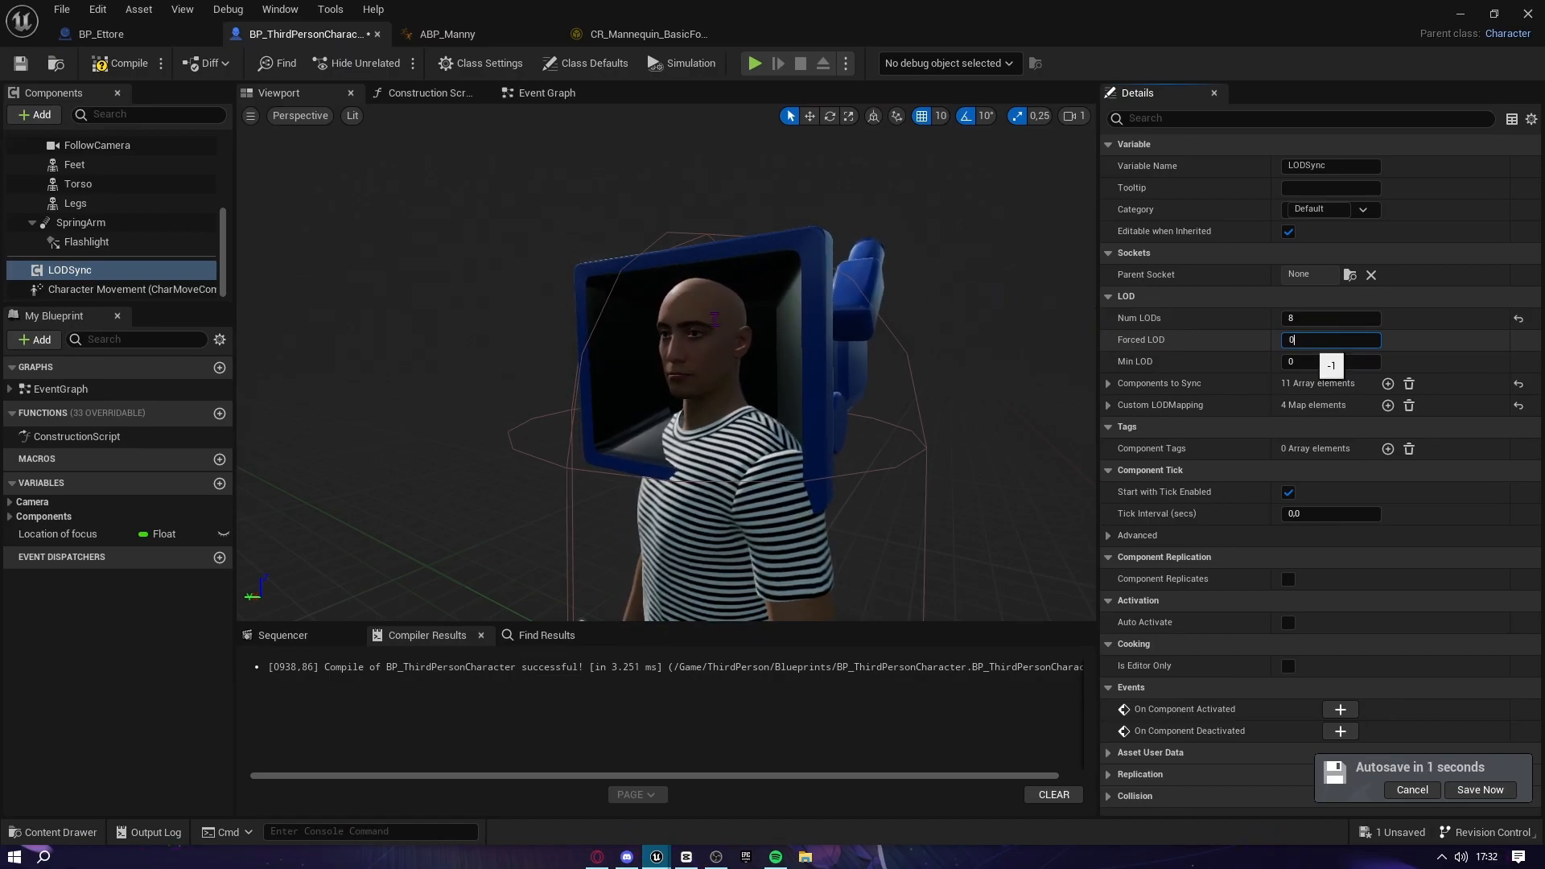
key(Return)
scroll(660, 487, down, 5)
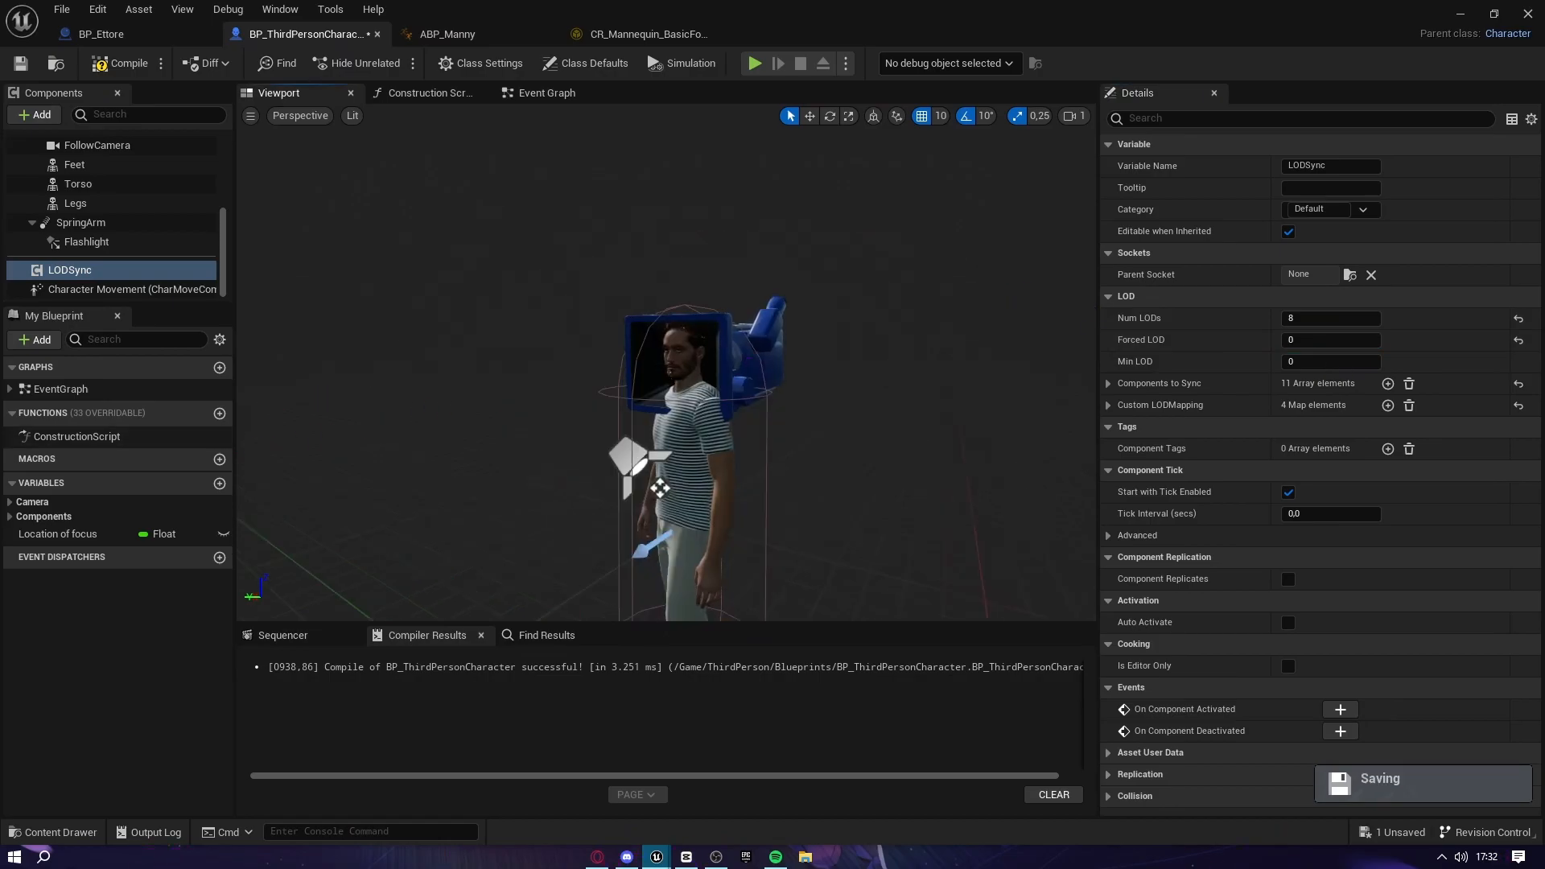
scroll(660, 488, up, 5)
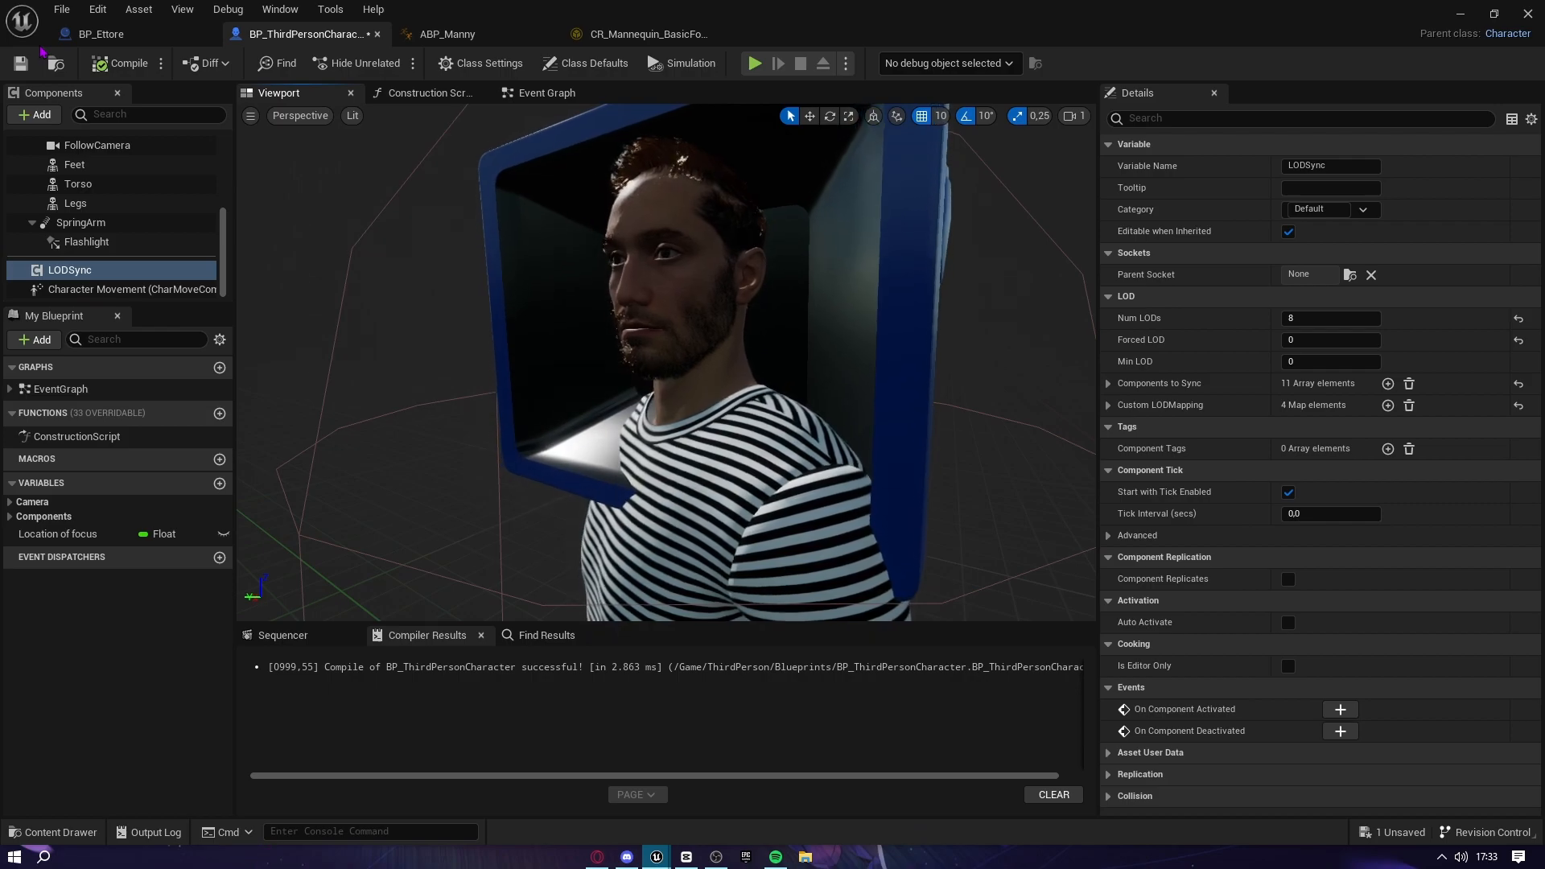
click(23, 64)
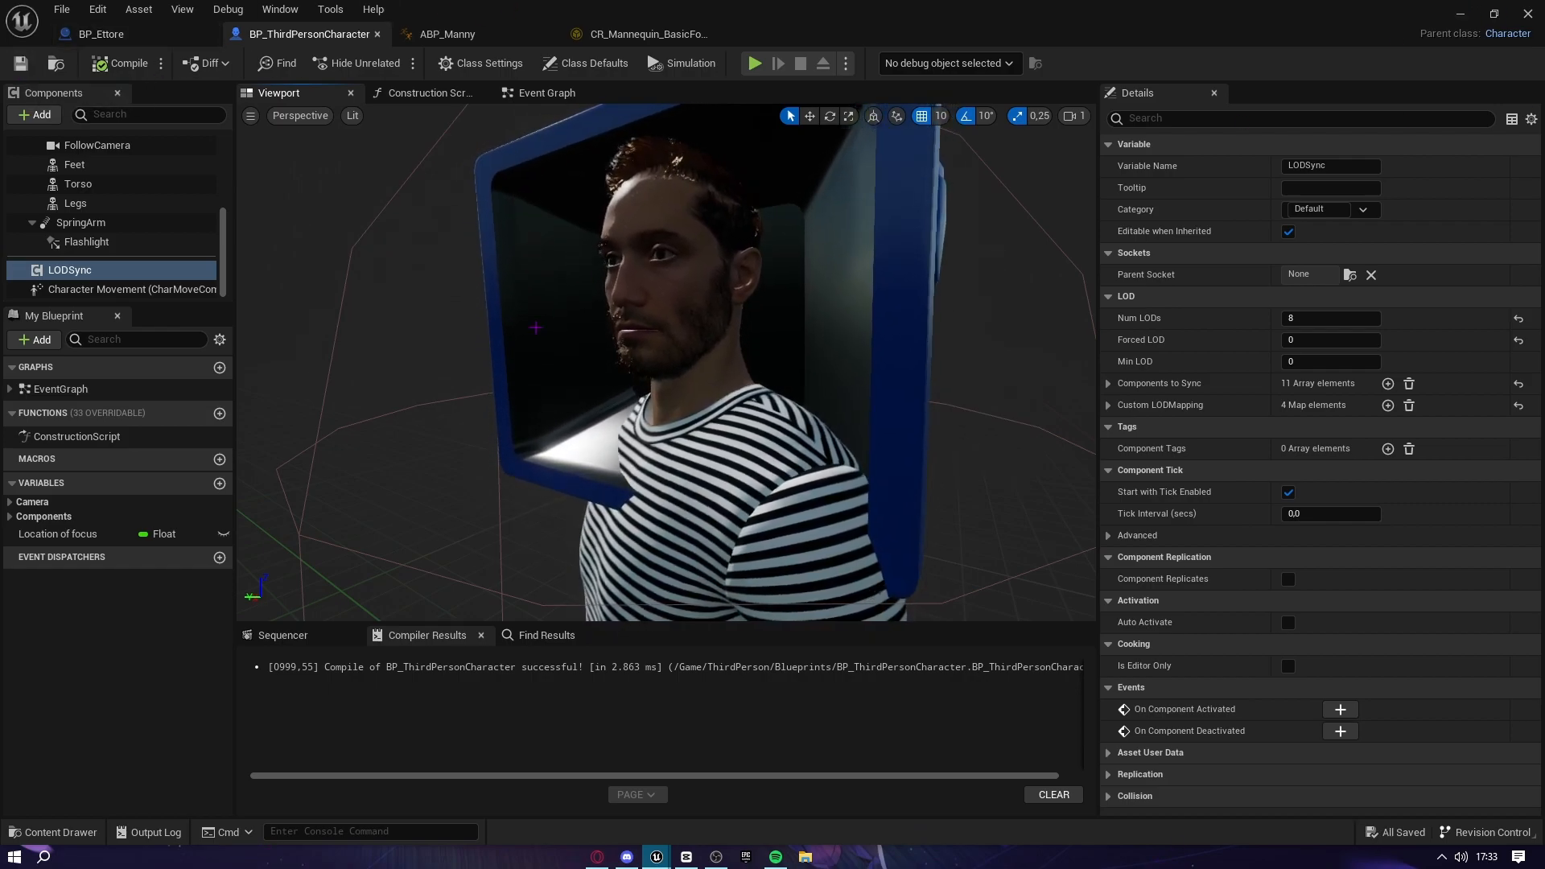
Inspect the character from several angles and show the details of its Face component
right_drag(540, 317, 439, 332)
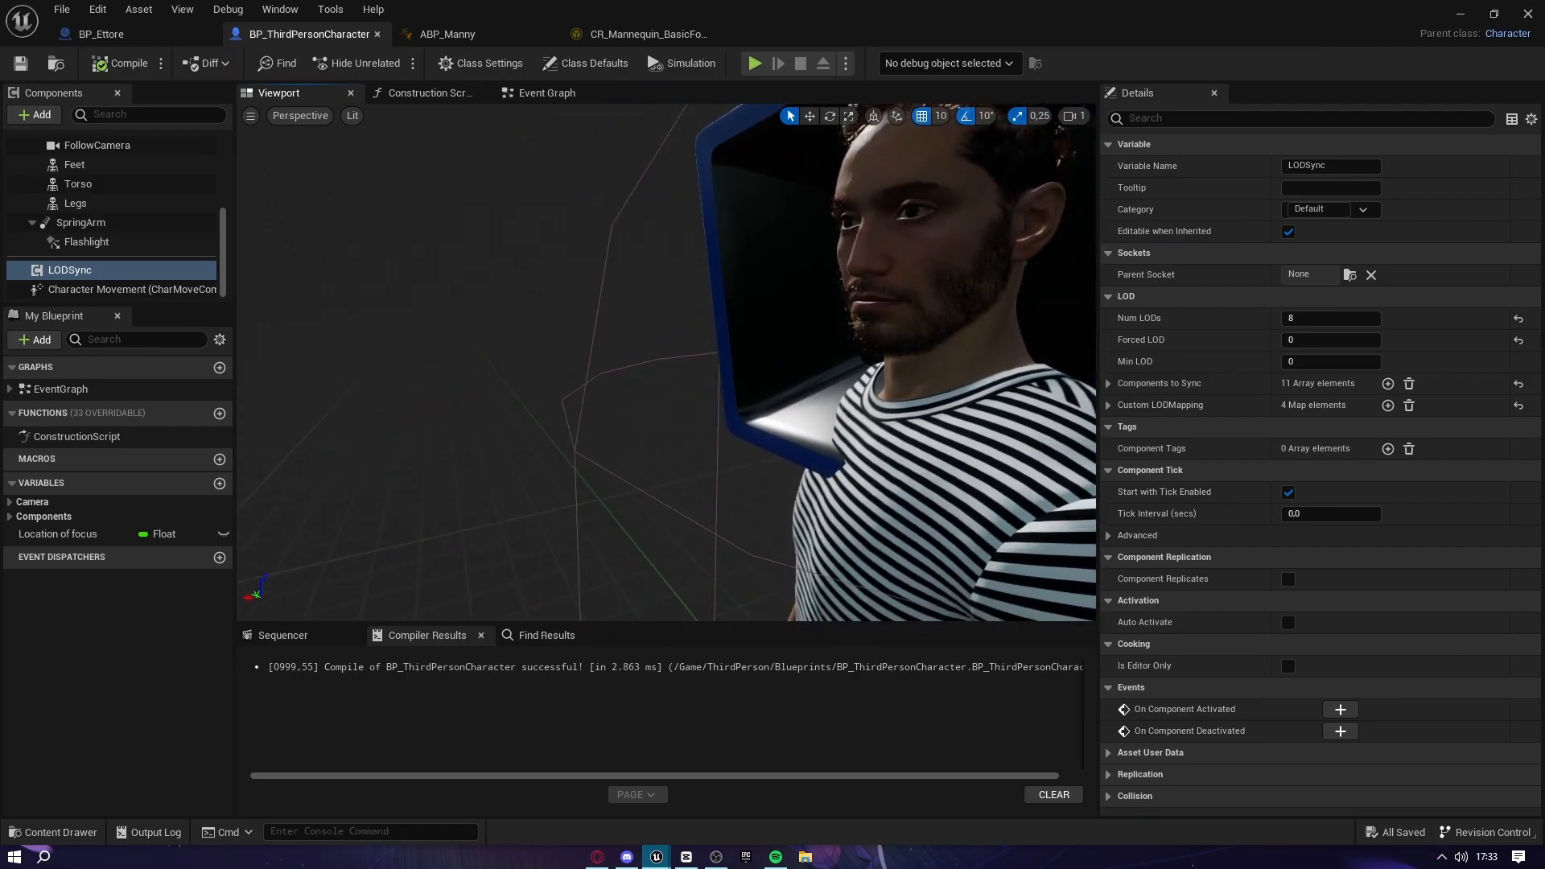
key(f)
right_drag(688, 416, 563, 426)
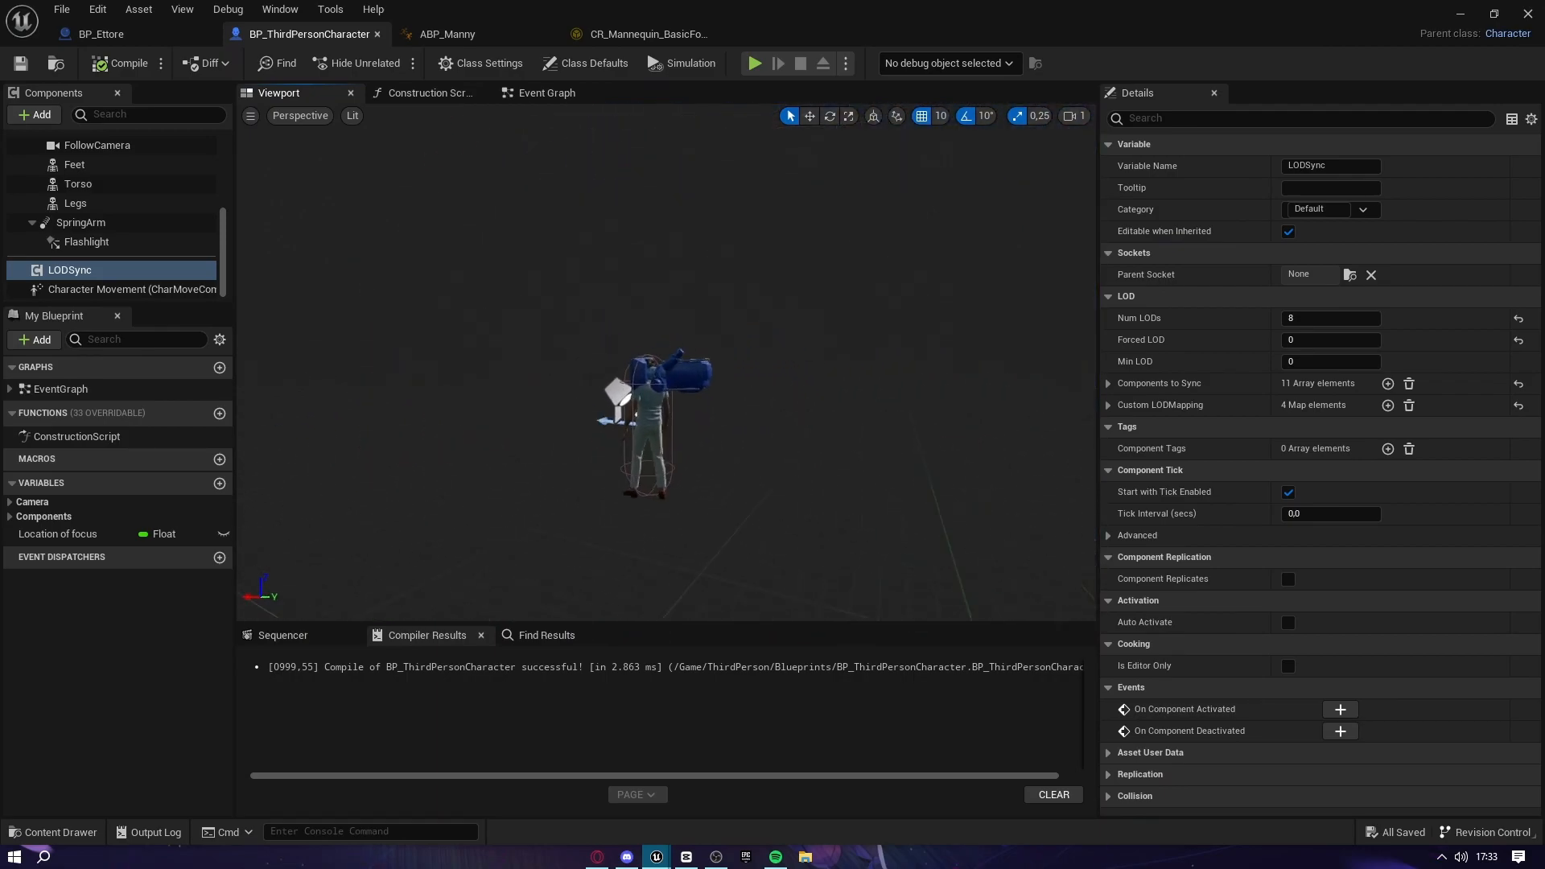
right_drag(563, 427, 737, 402)
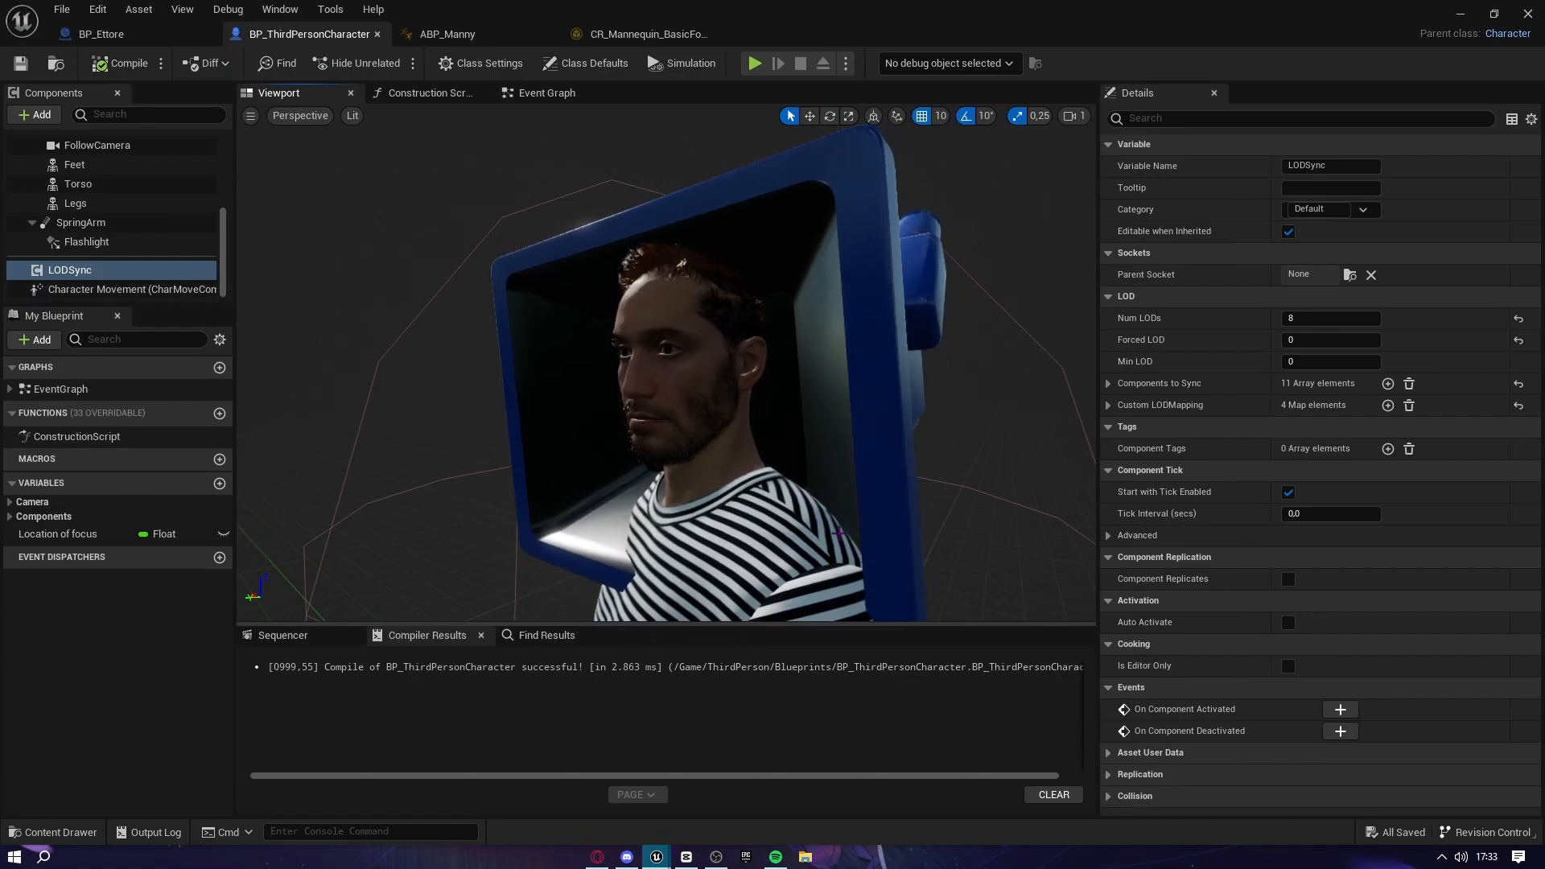
scroll(121, 233, up, 5)
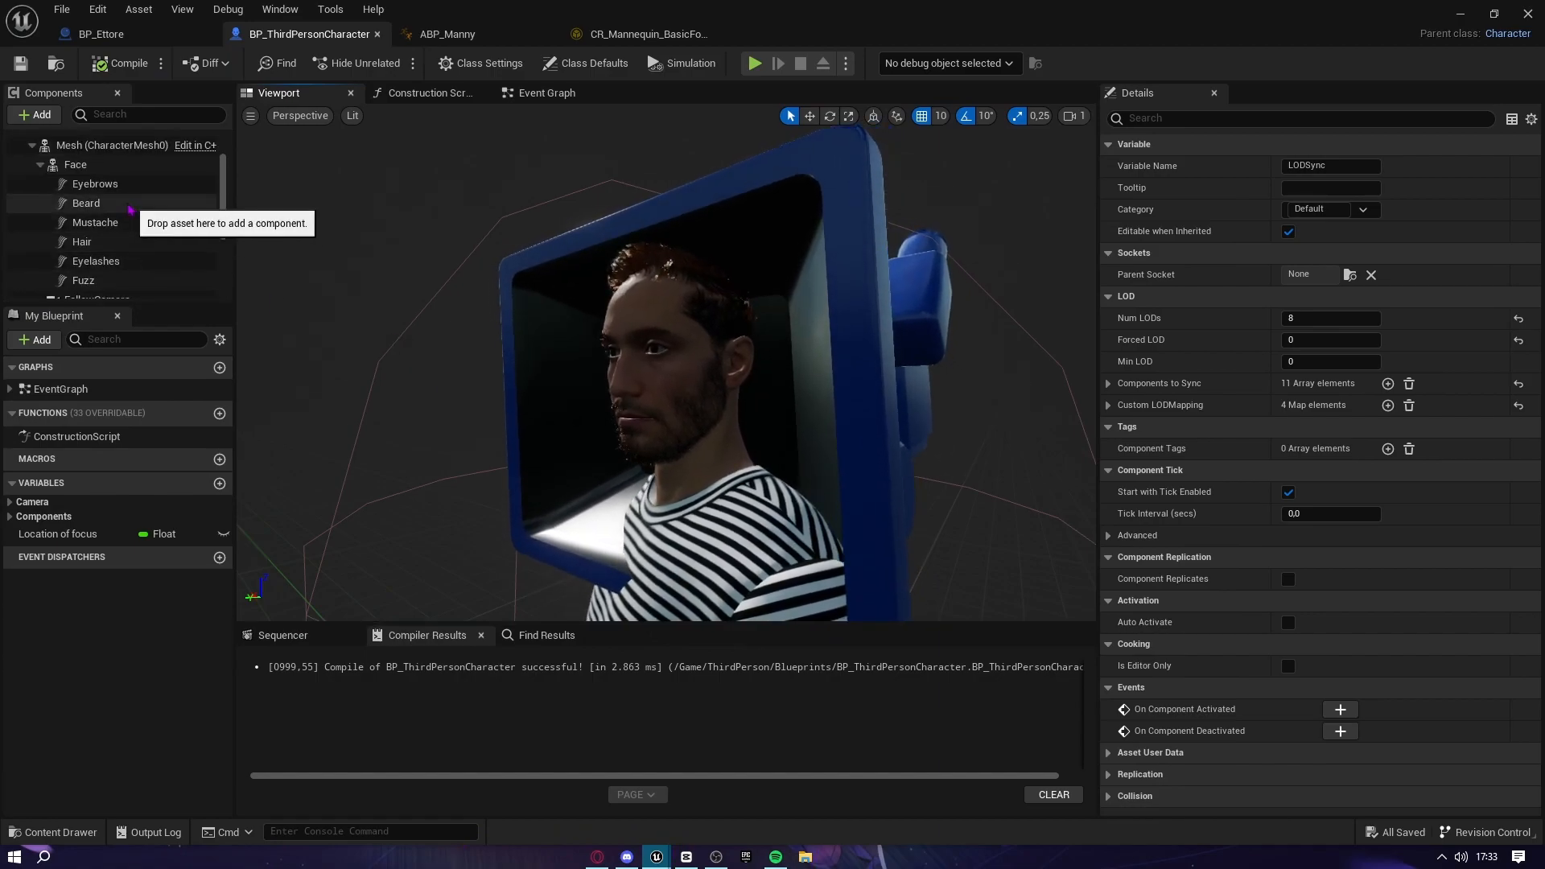
click(120, 215)
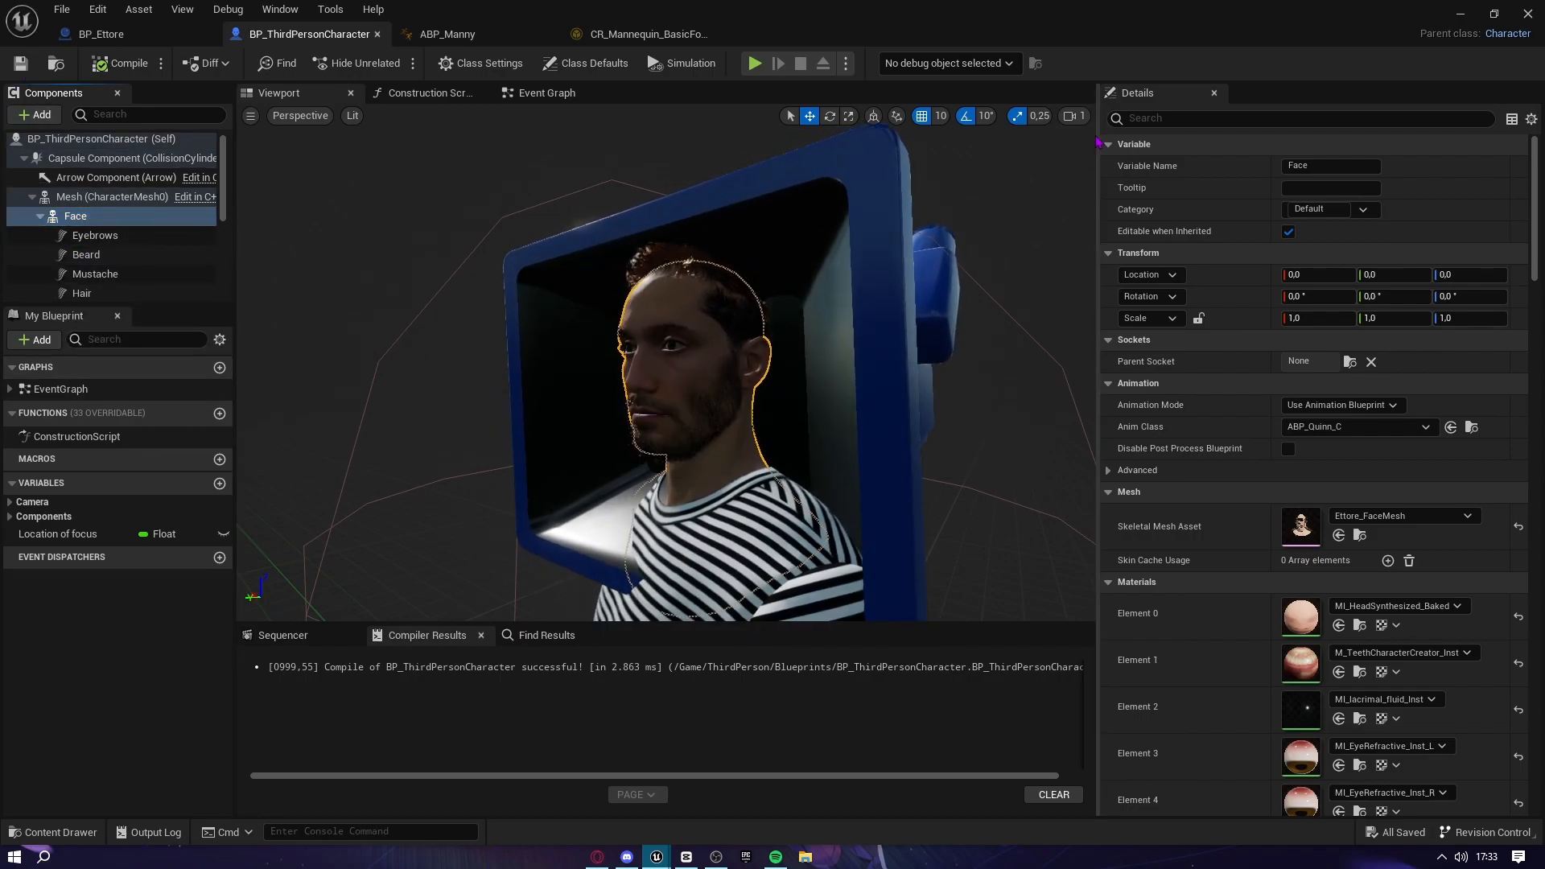
Close the blueprint editor and play ThirdPersonMap to check the character
click(1527, 13)
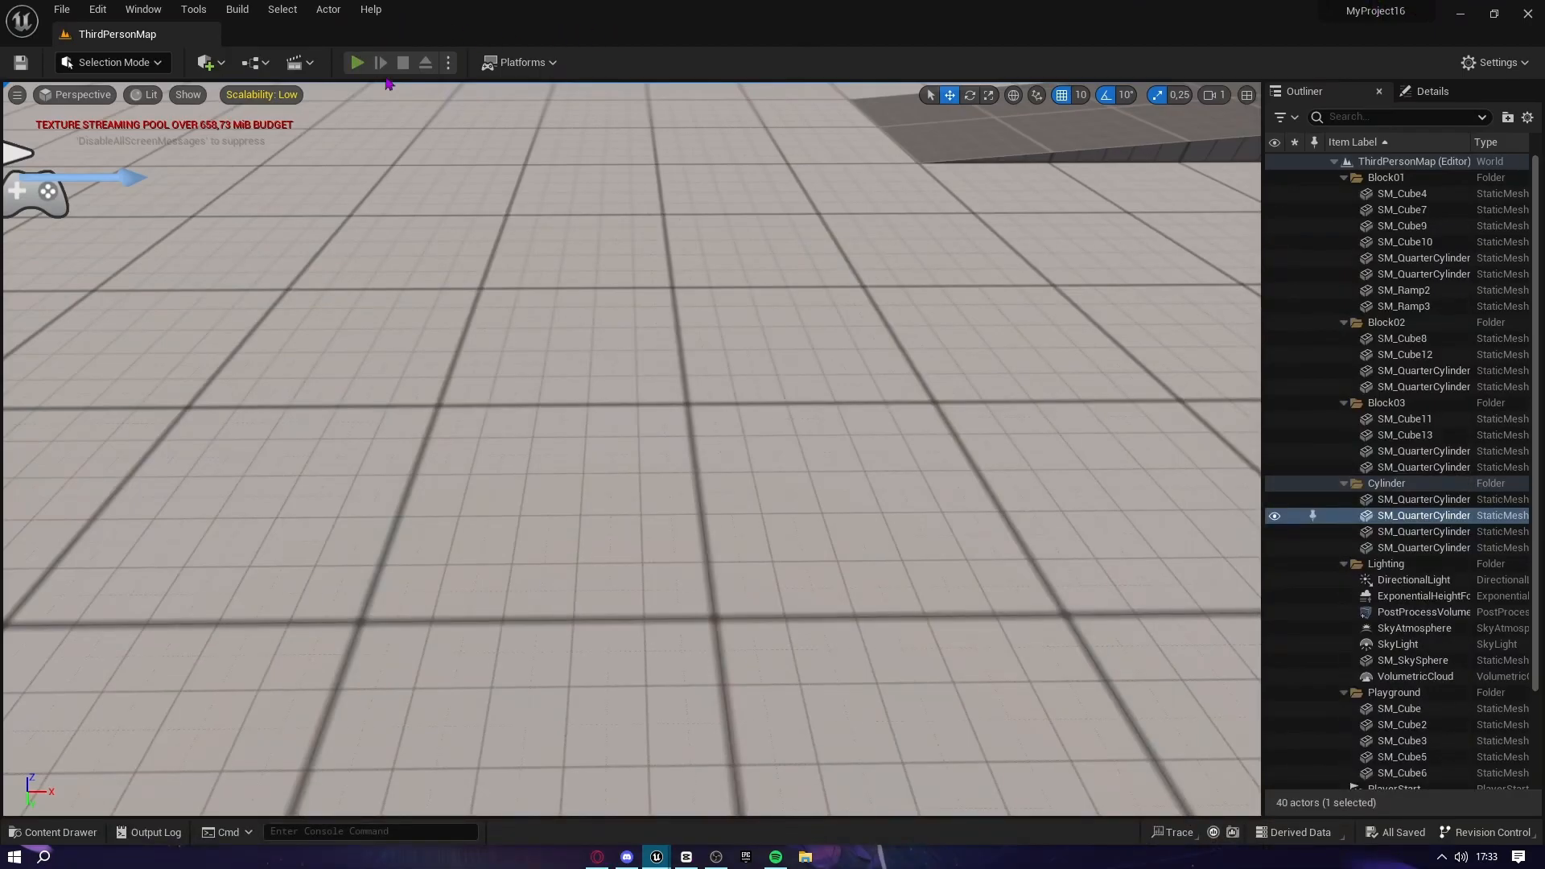
click(369, 63)
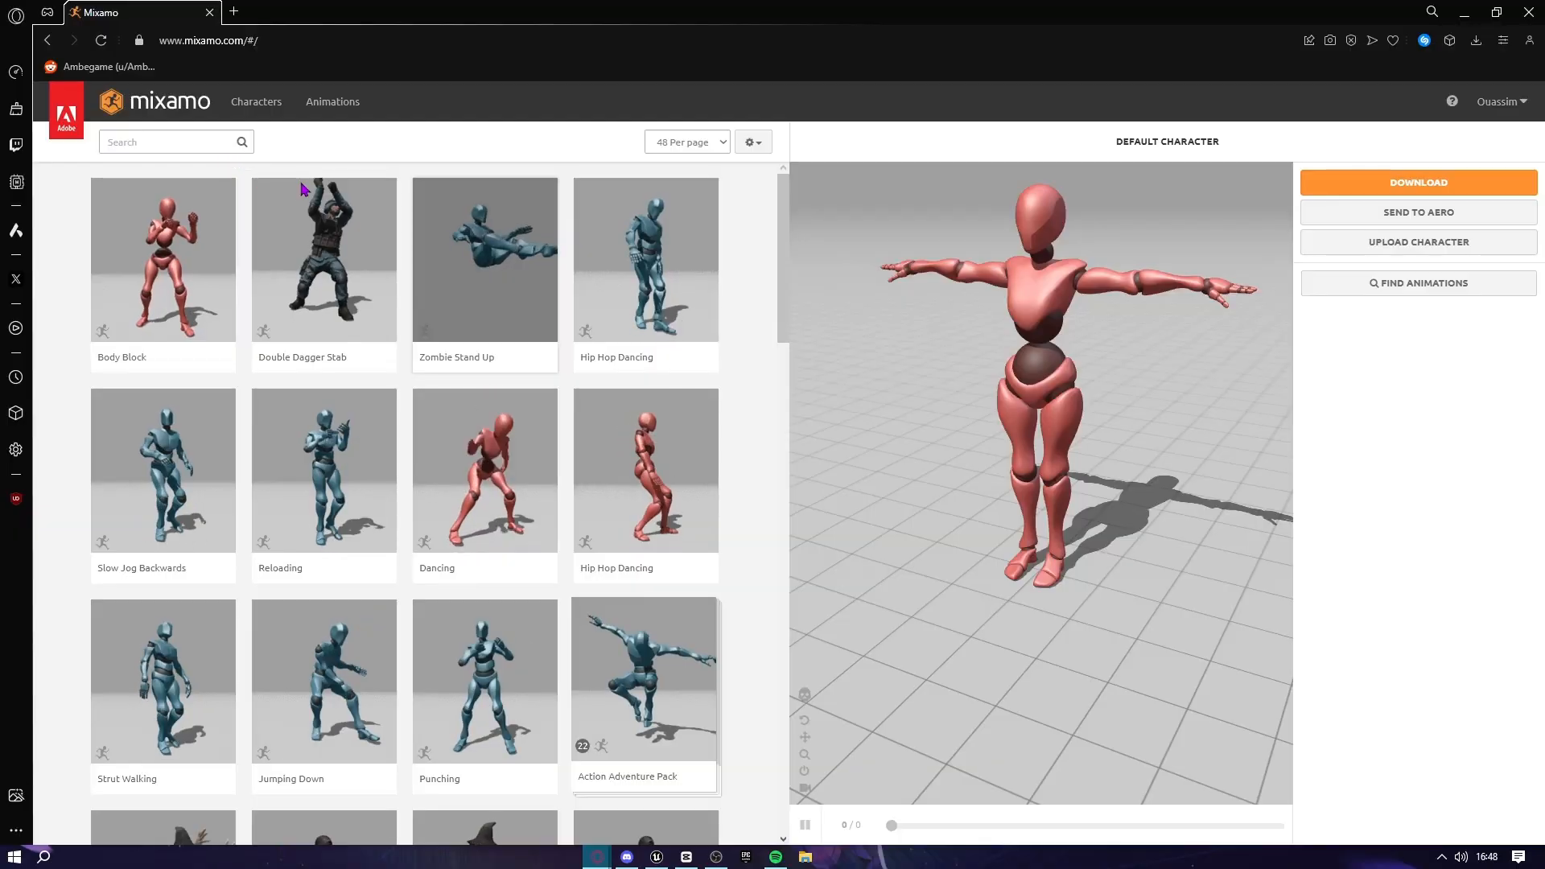
On Mixamo, choose the character Remy and download it as FBX Binary in T-pose
click(254, 116)
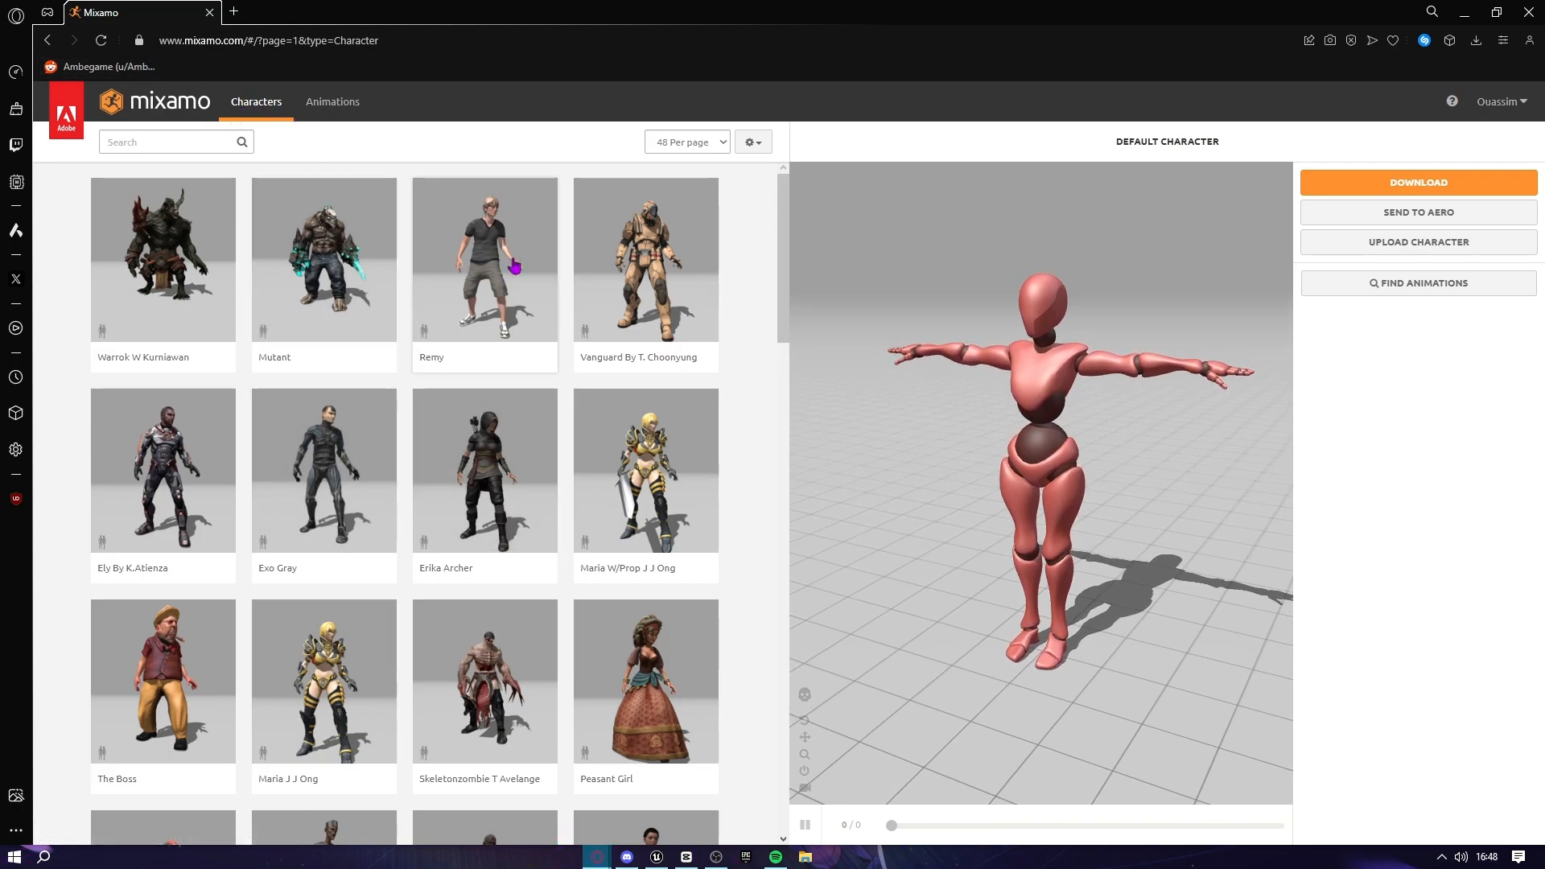
click(545, 294)
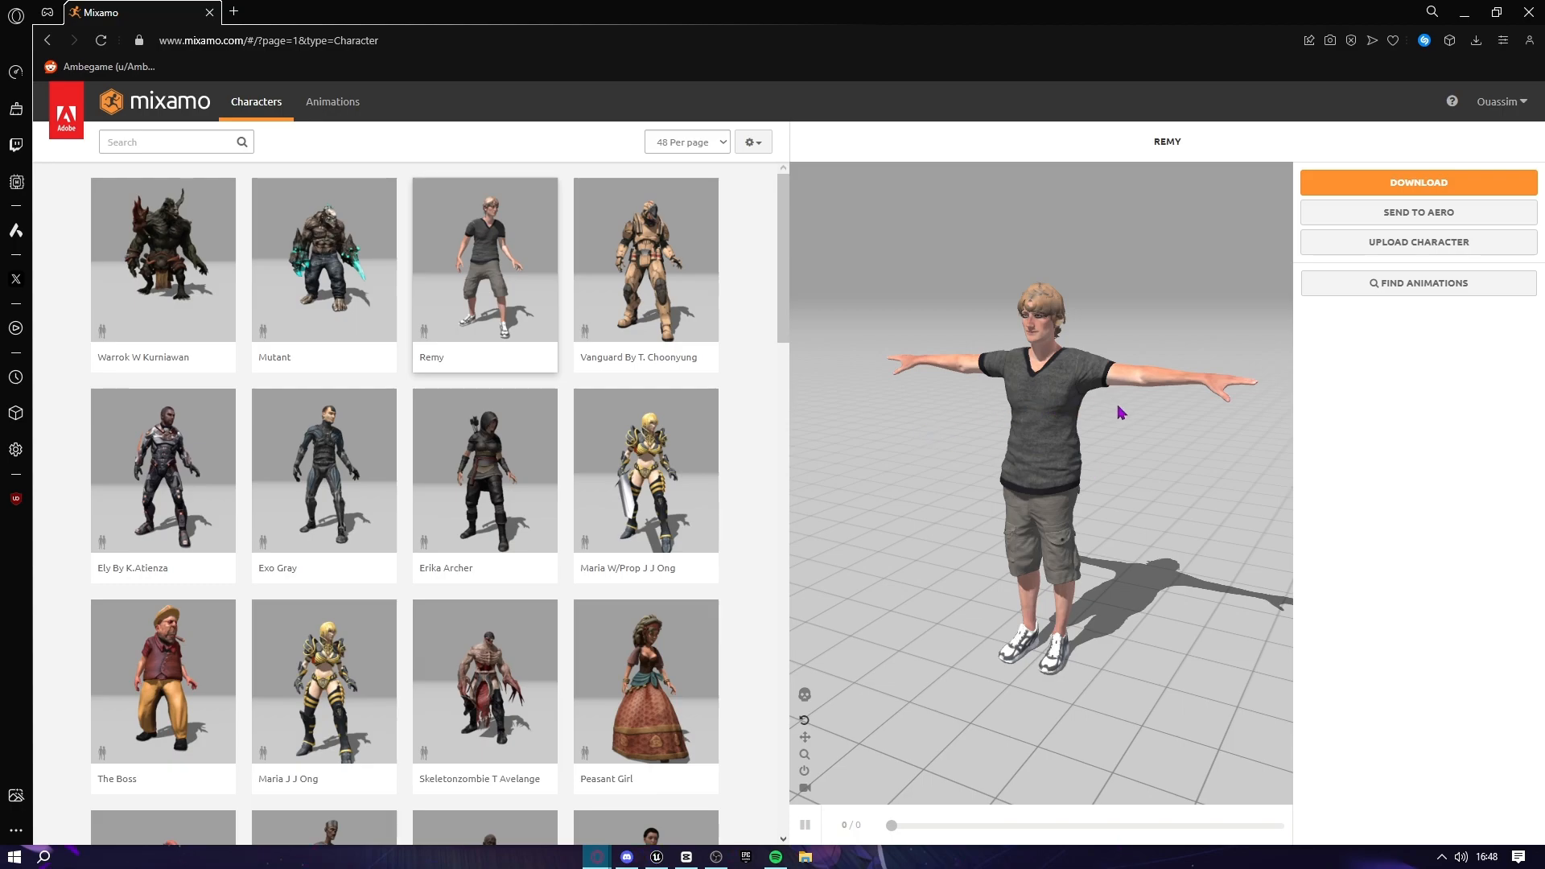
click(1313, 188)
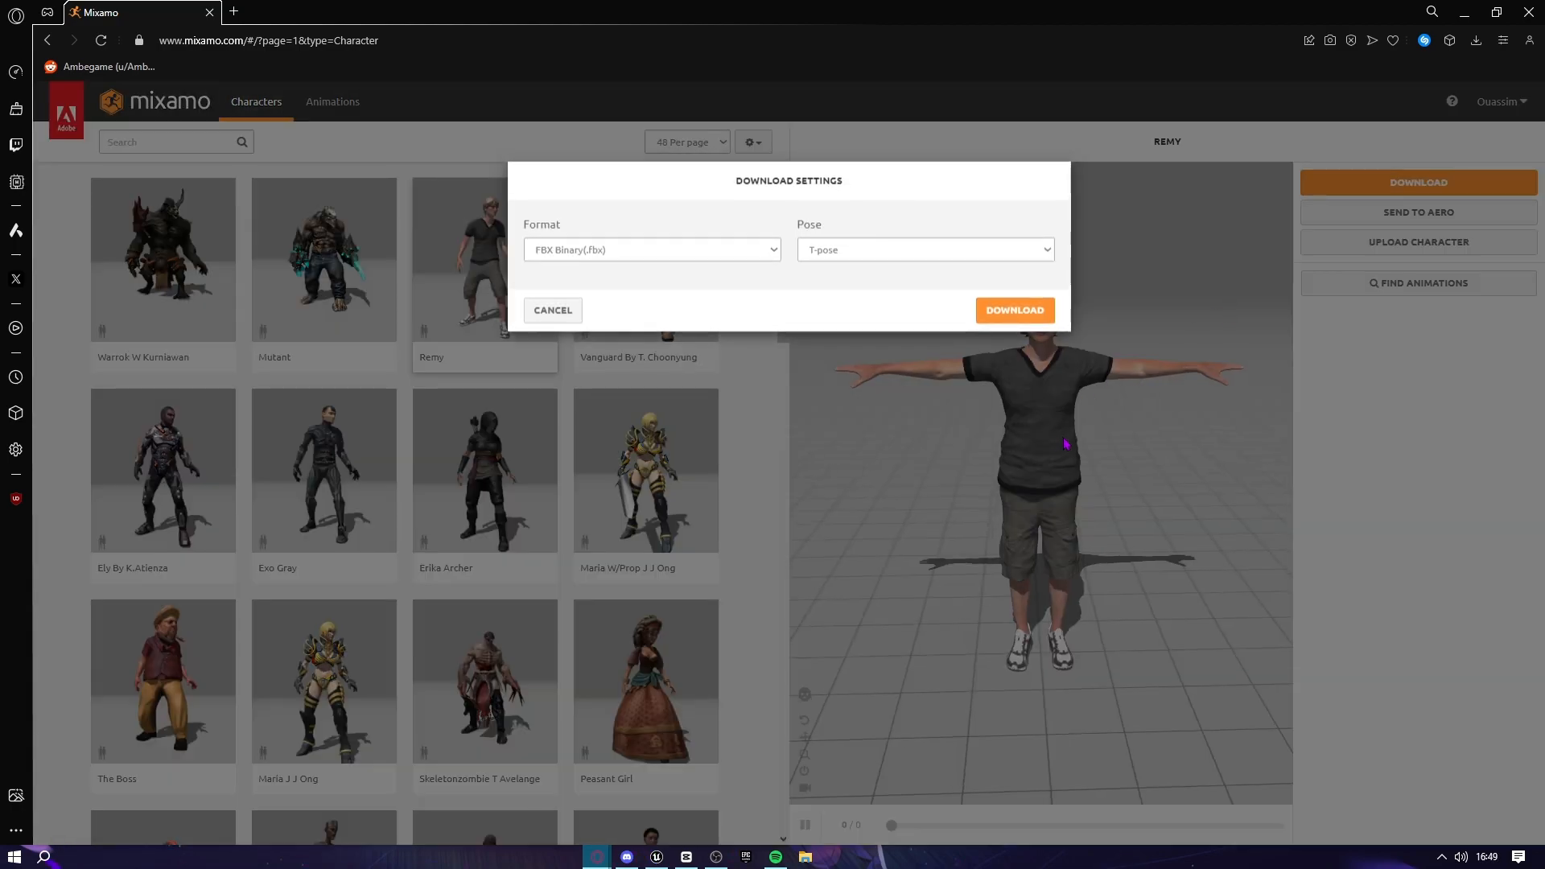
click(877, 255)
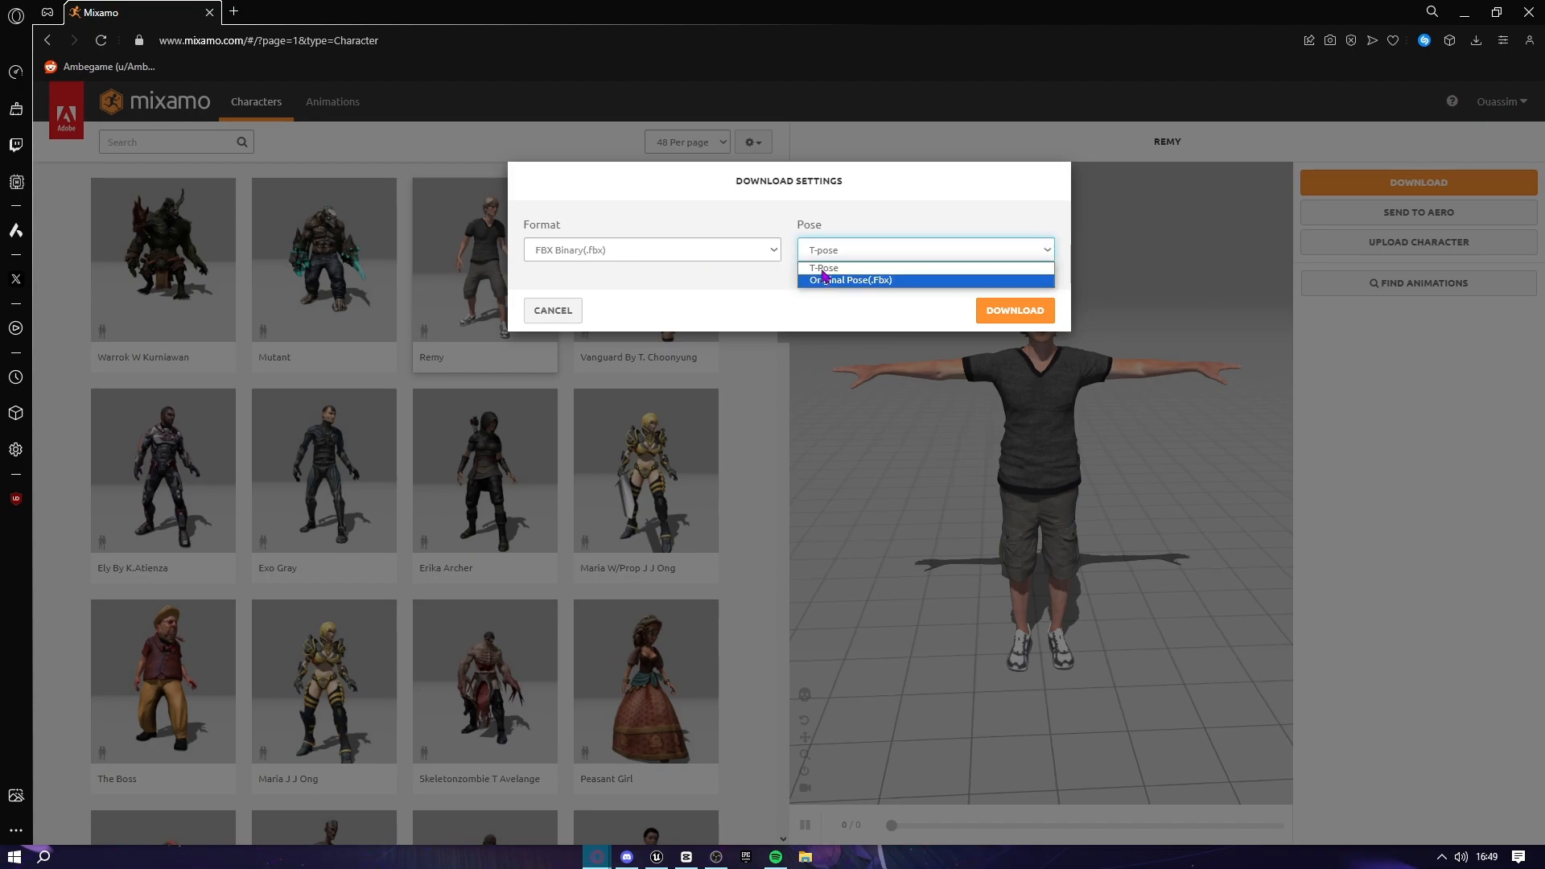
click(780, 270)
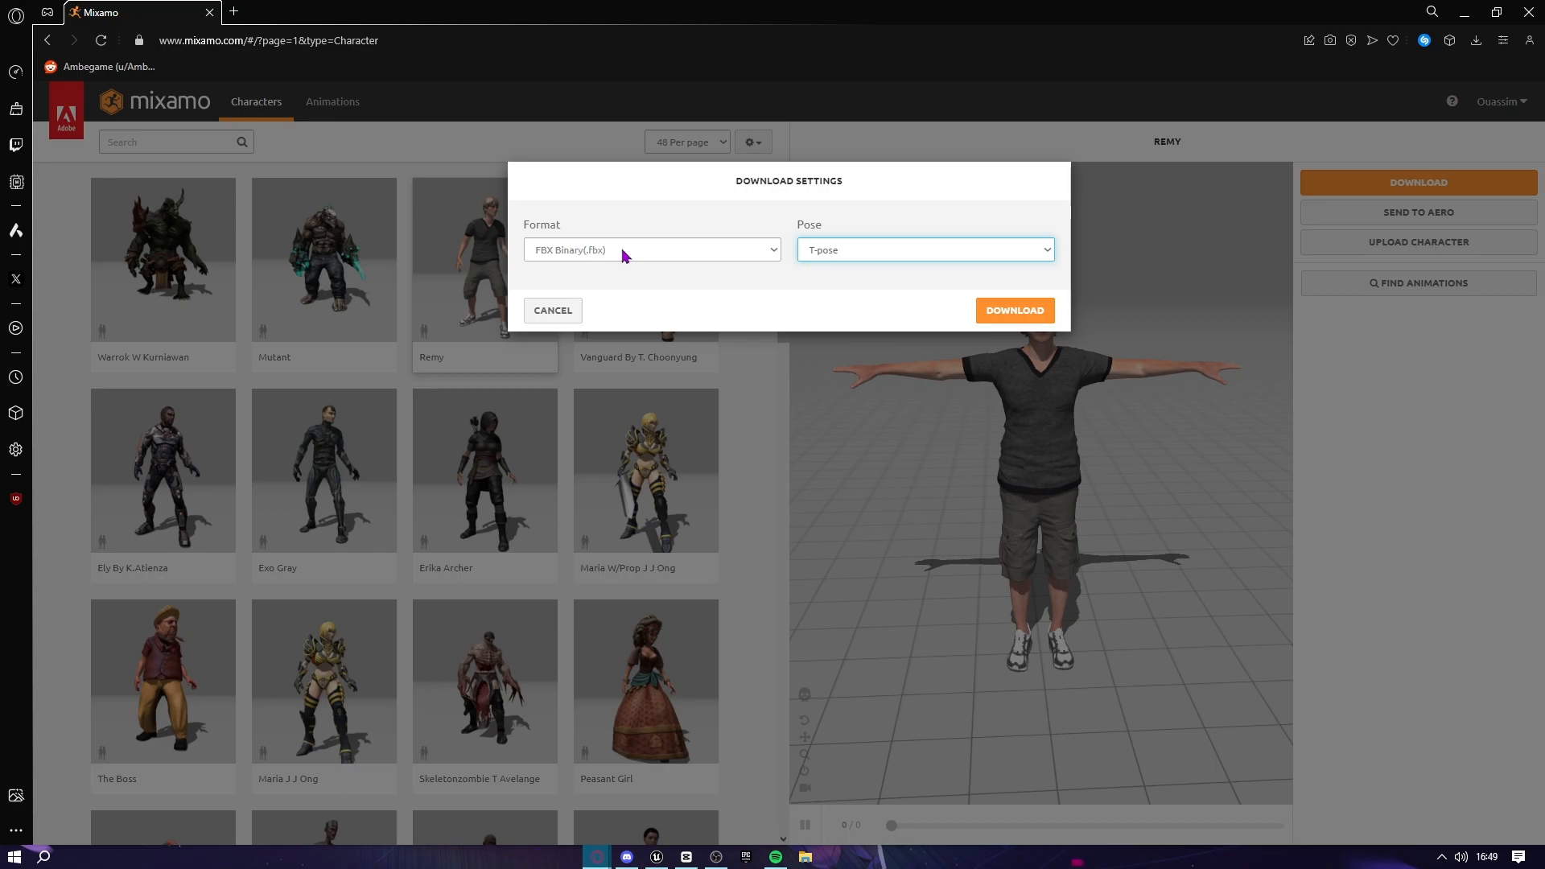
click(1013, 314)
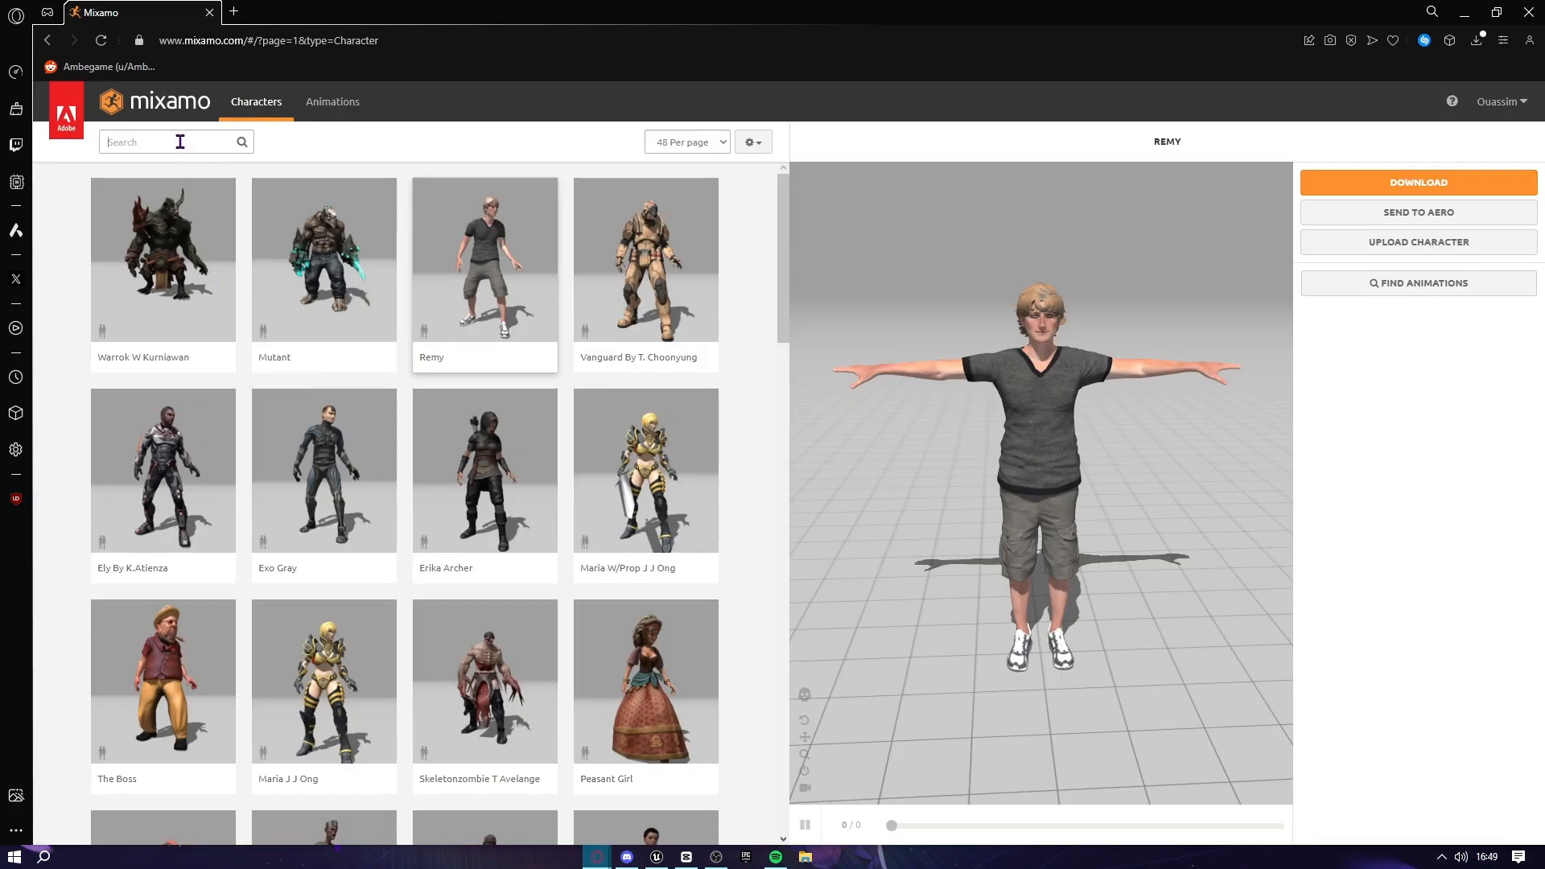
Search Mixamo's animations for "idle" and apply Neutral Idle to Remy
click(216, 143)
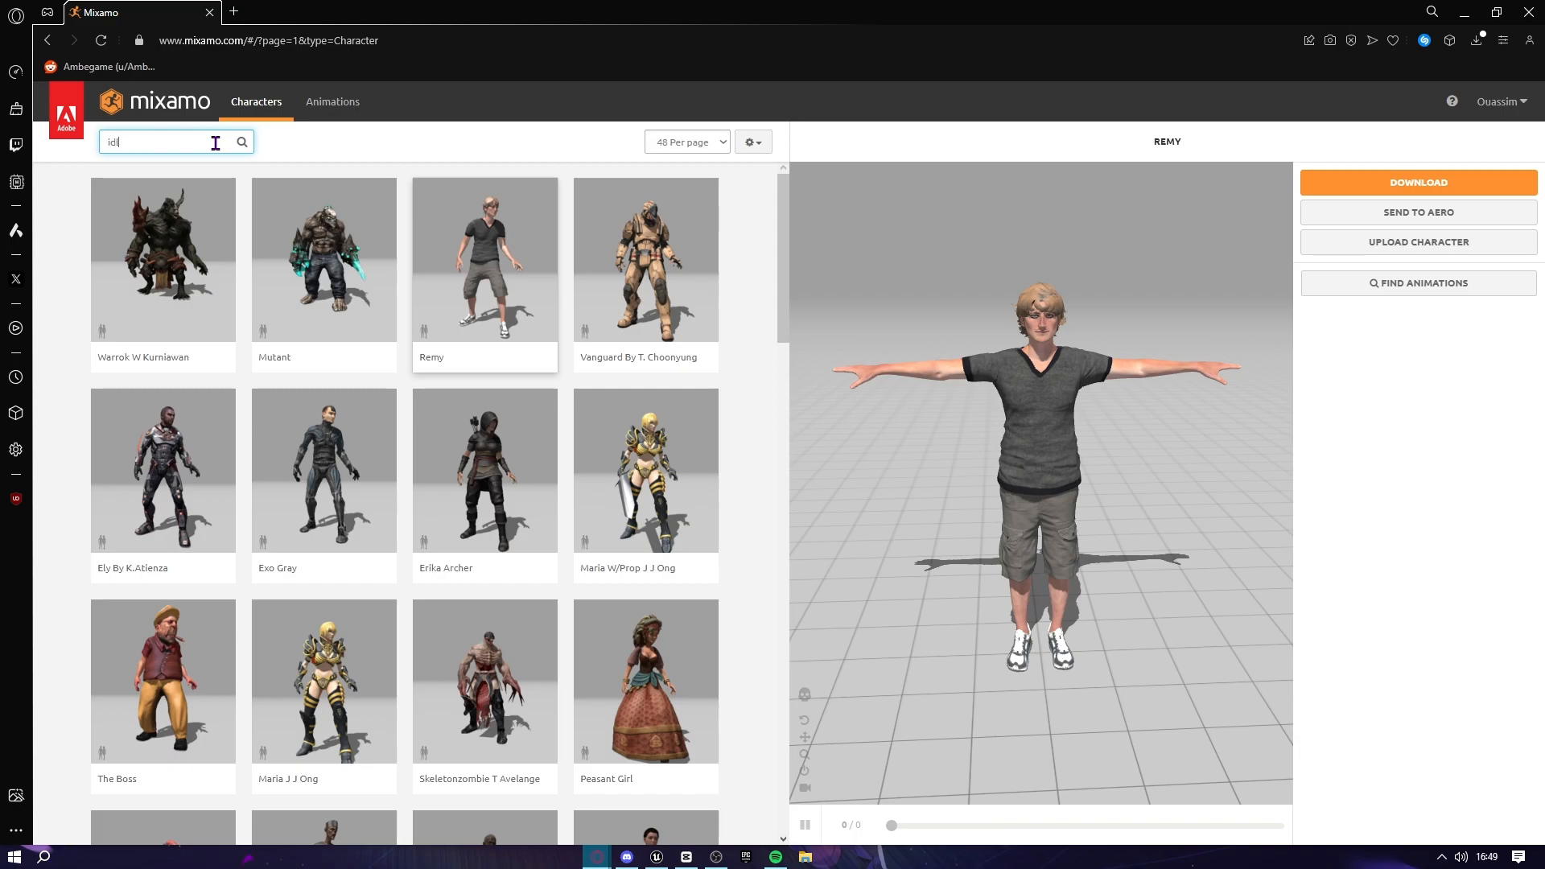
key(Return)
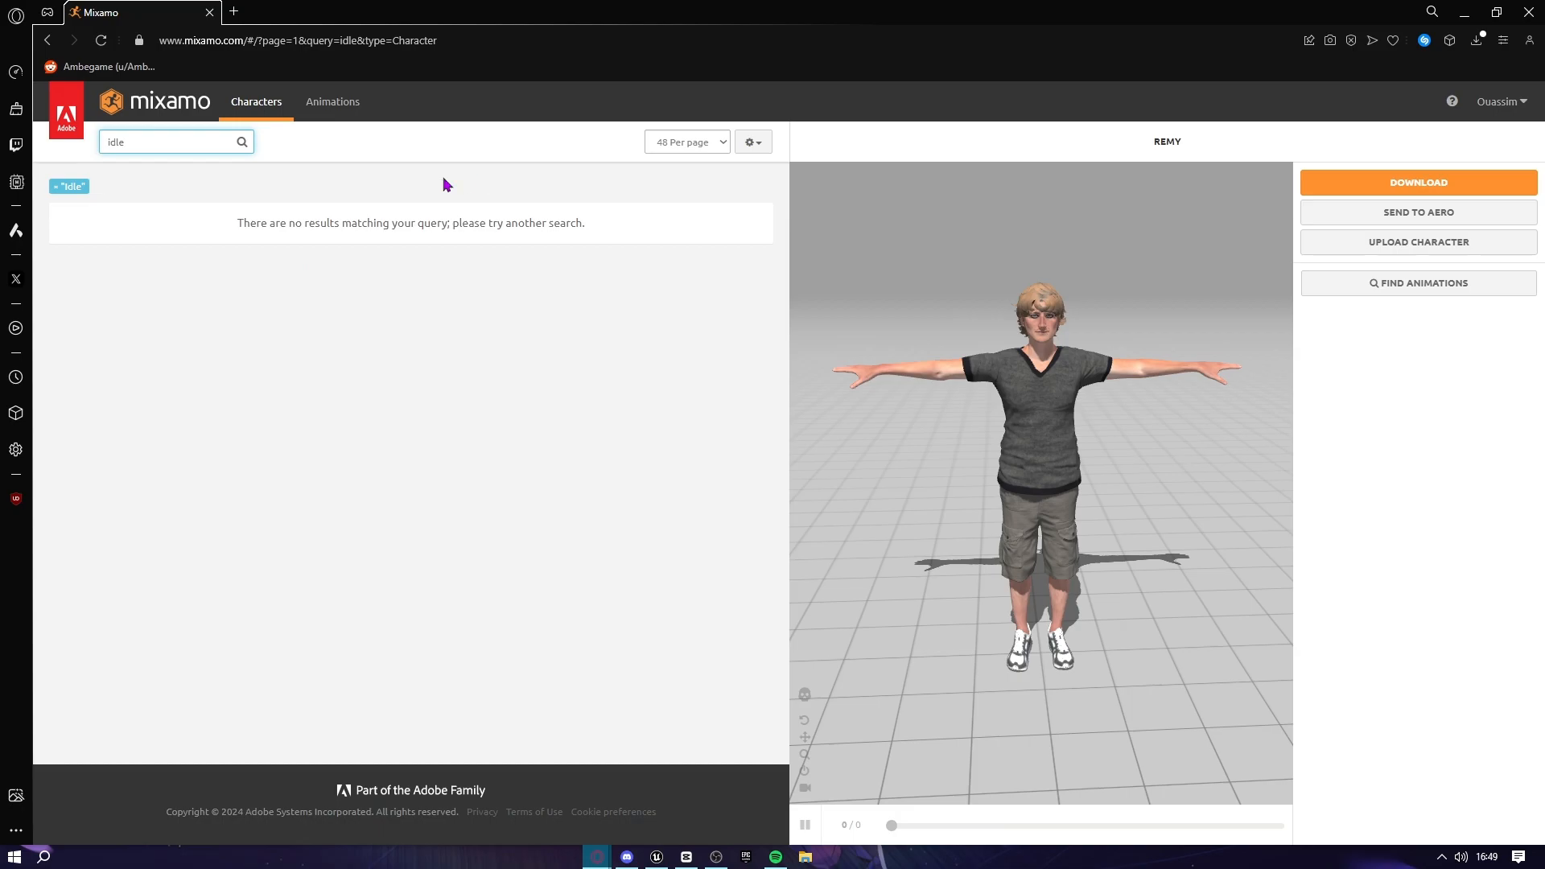
click(333, 101)
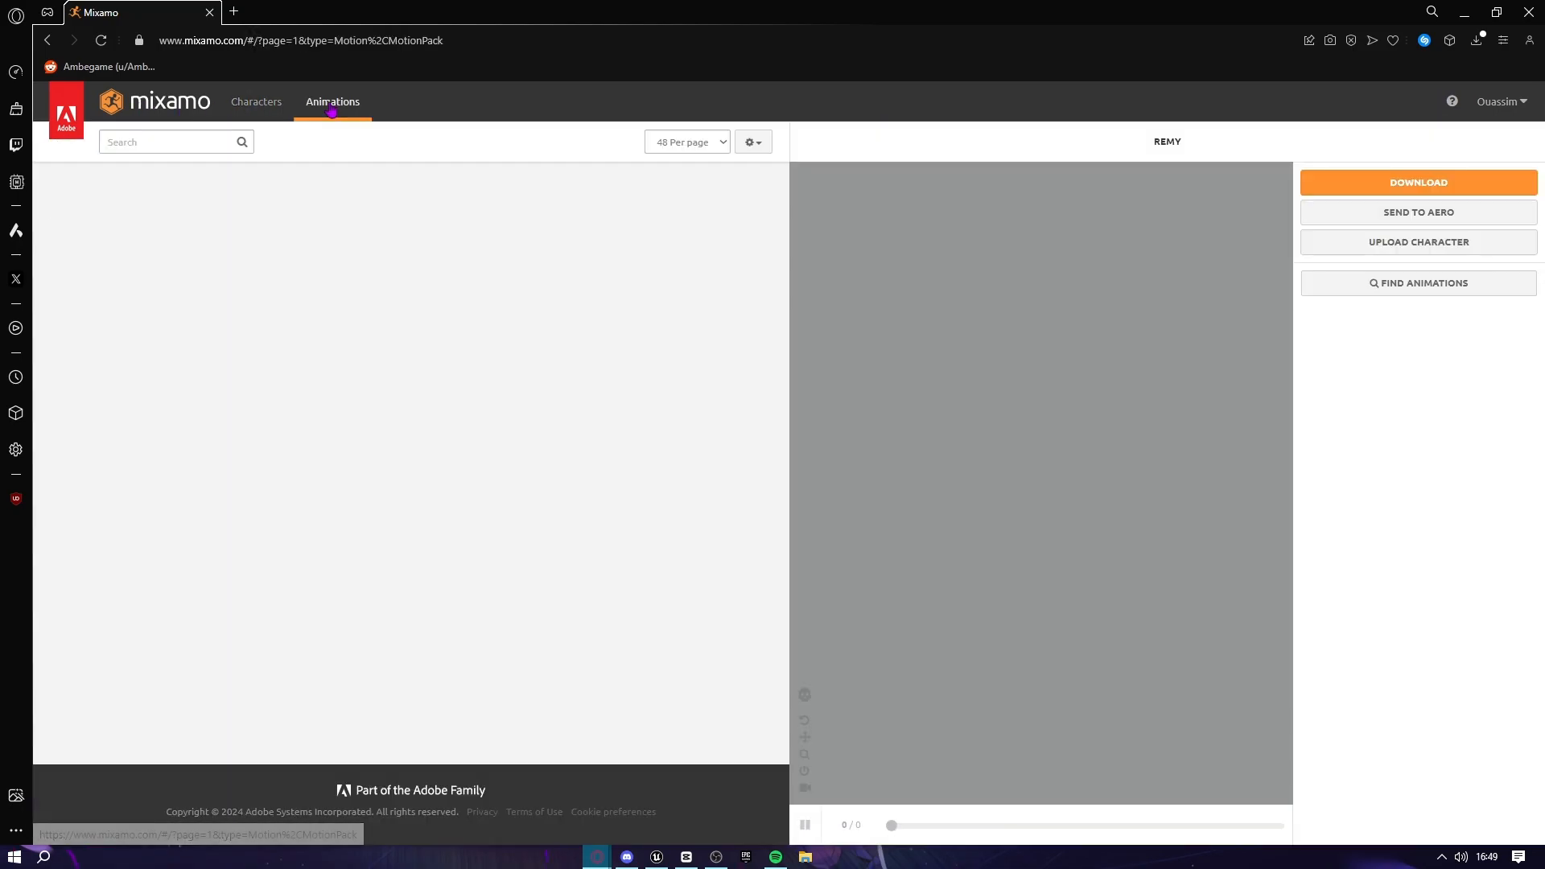
click(182, 145)
text(idle)
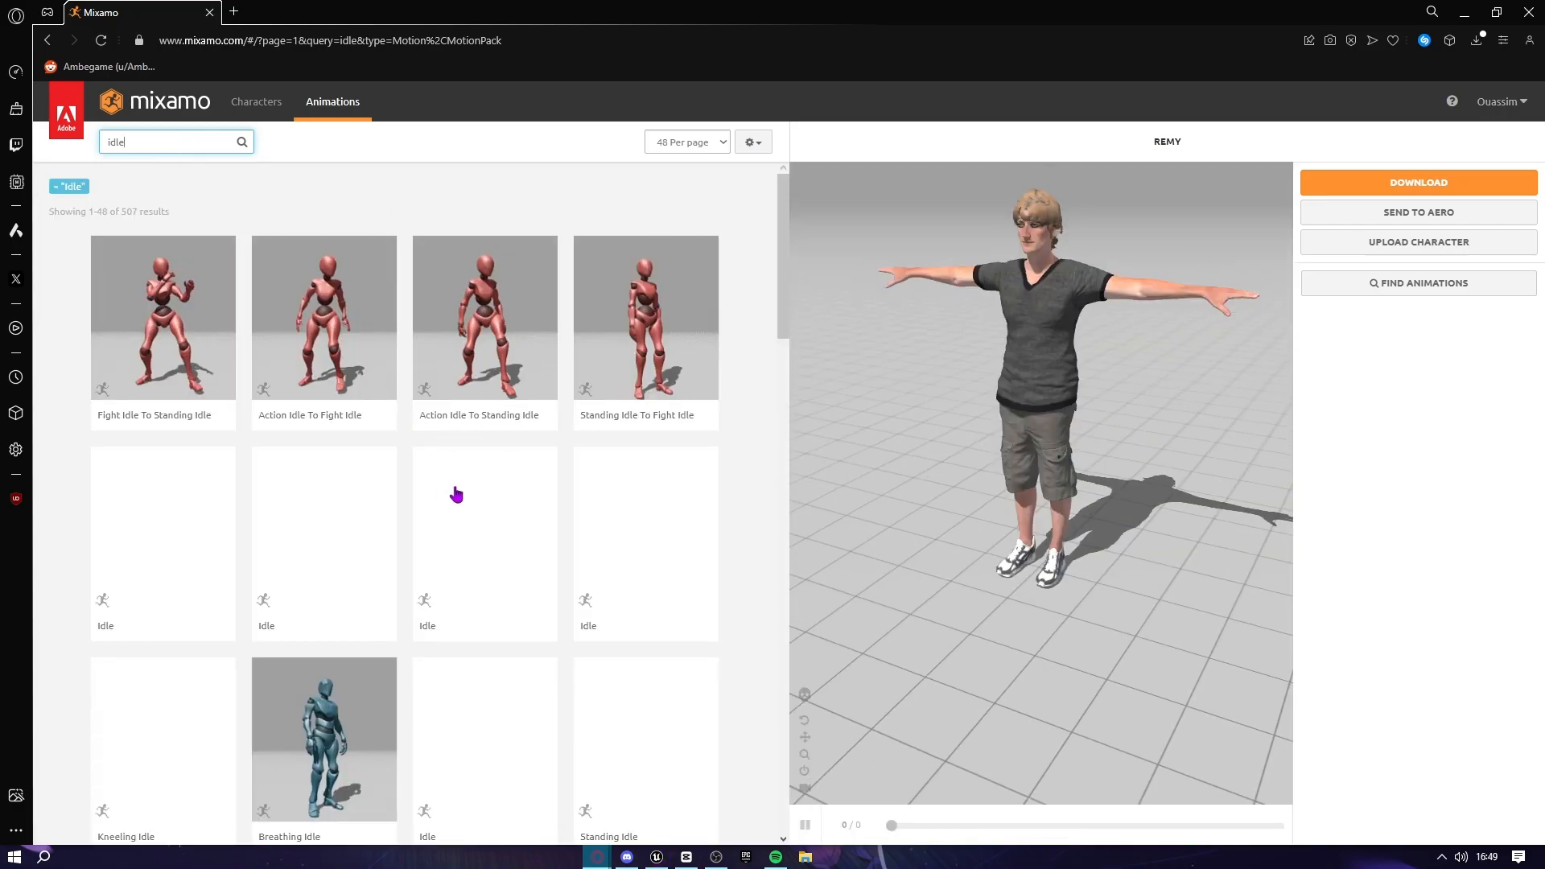
scroll(494, 582, down, 4)
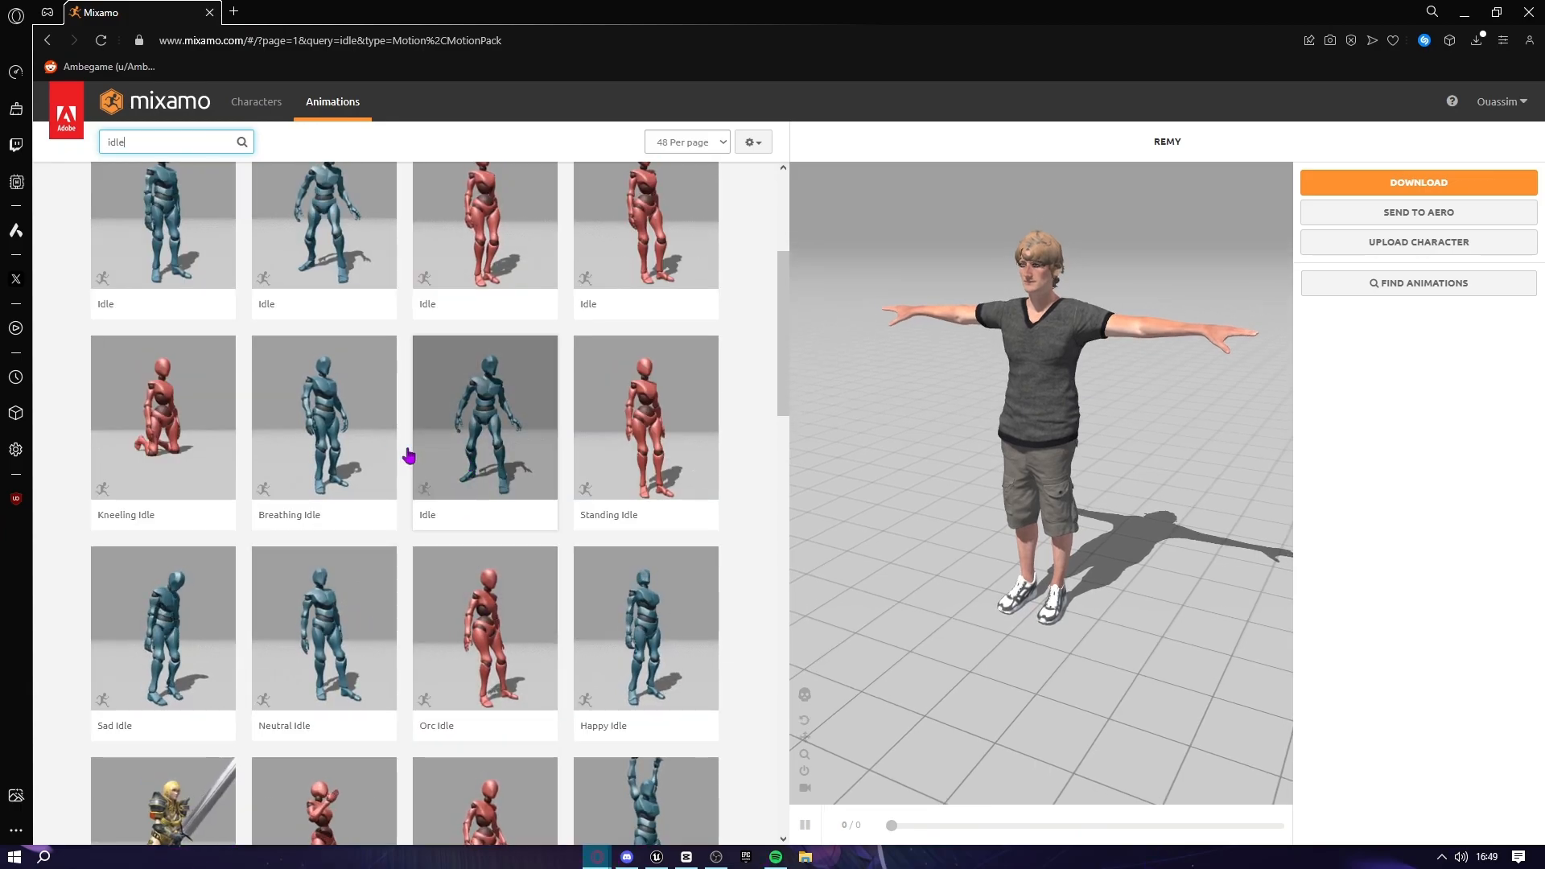
click(453, 453)
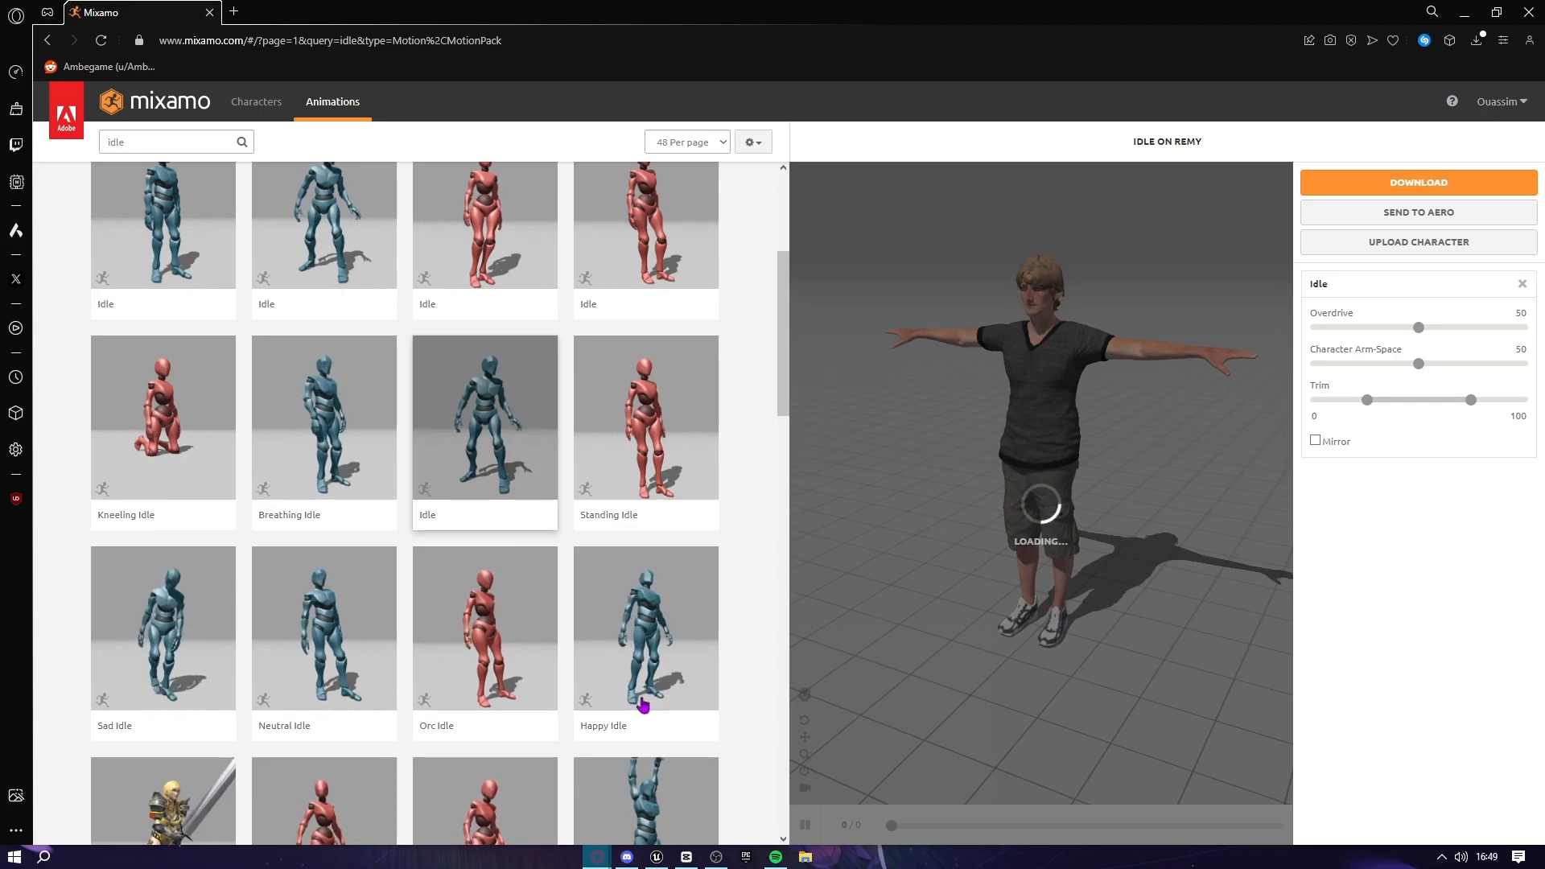
click(384, 684)
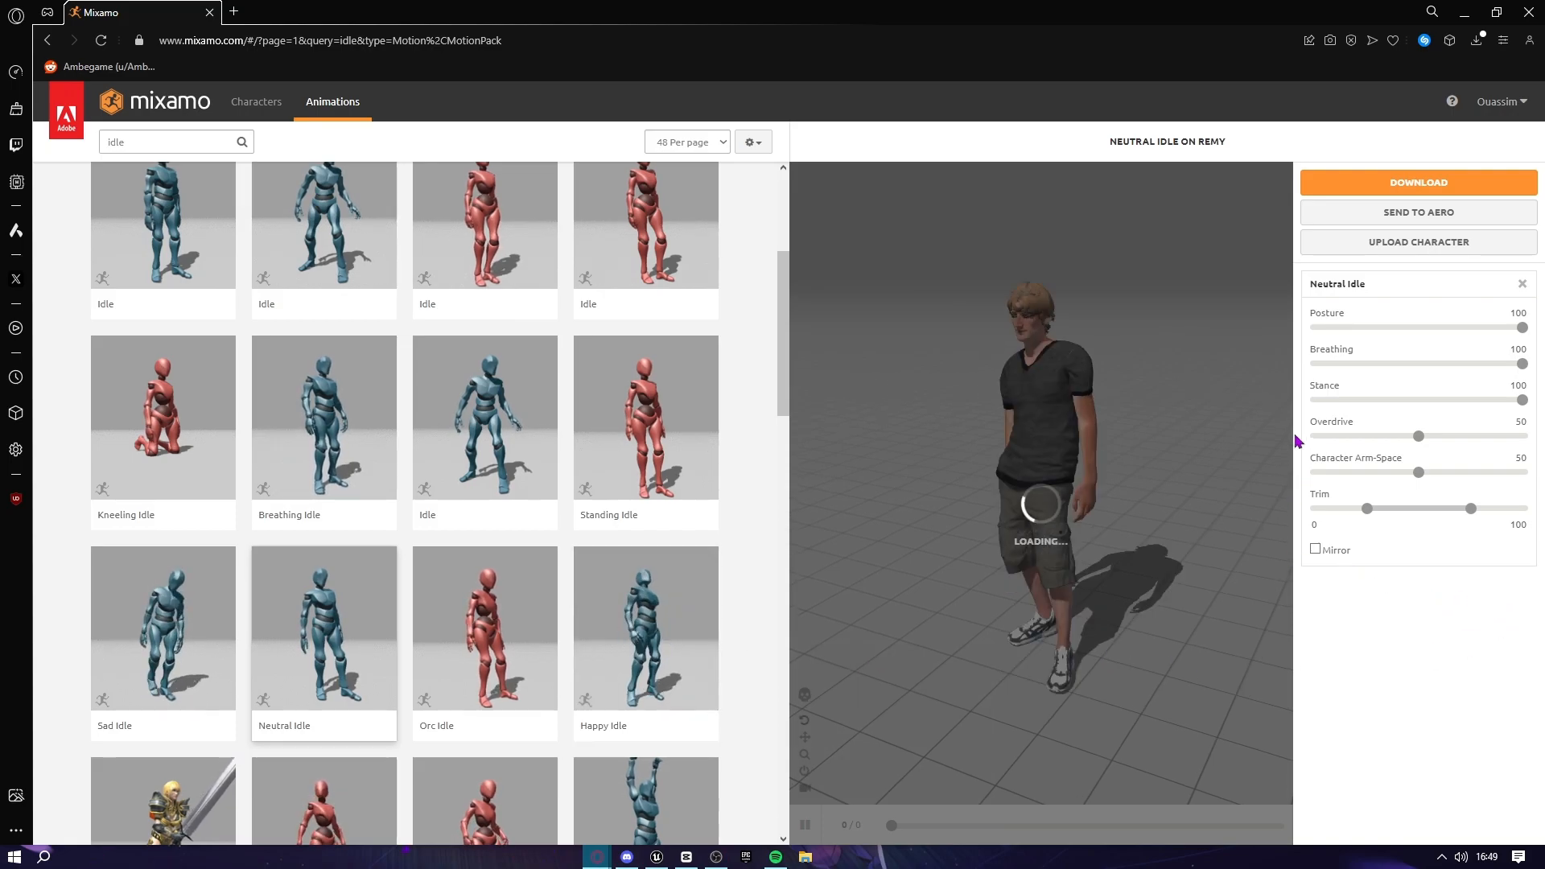
Download Neutral Idle as FBX Binary without skin, at 30 frames per second and with no keyframe reduction
click(1401, 183)
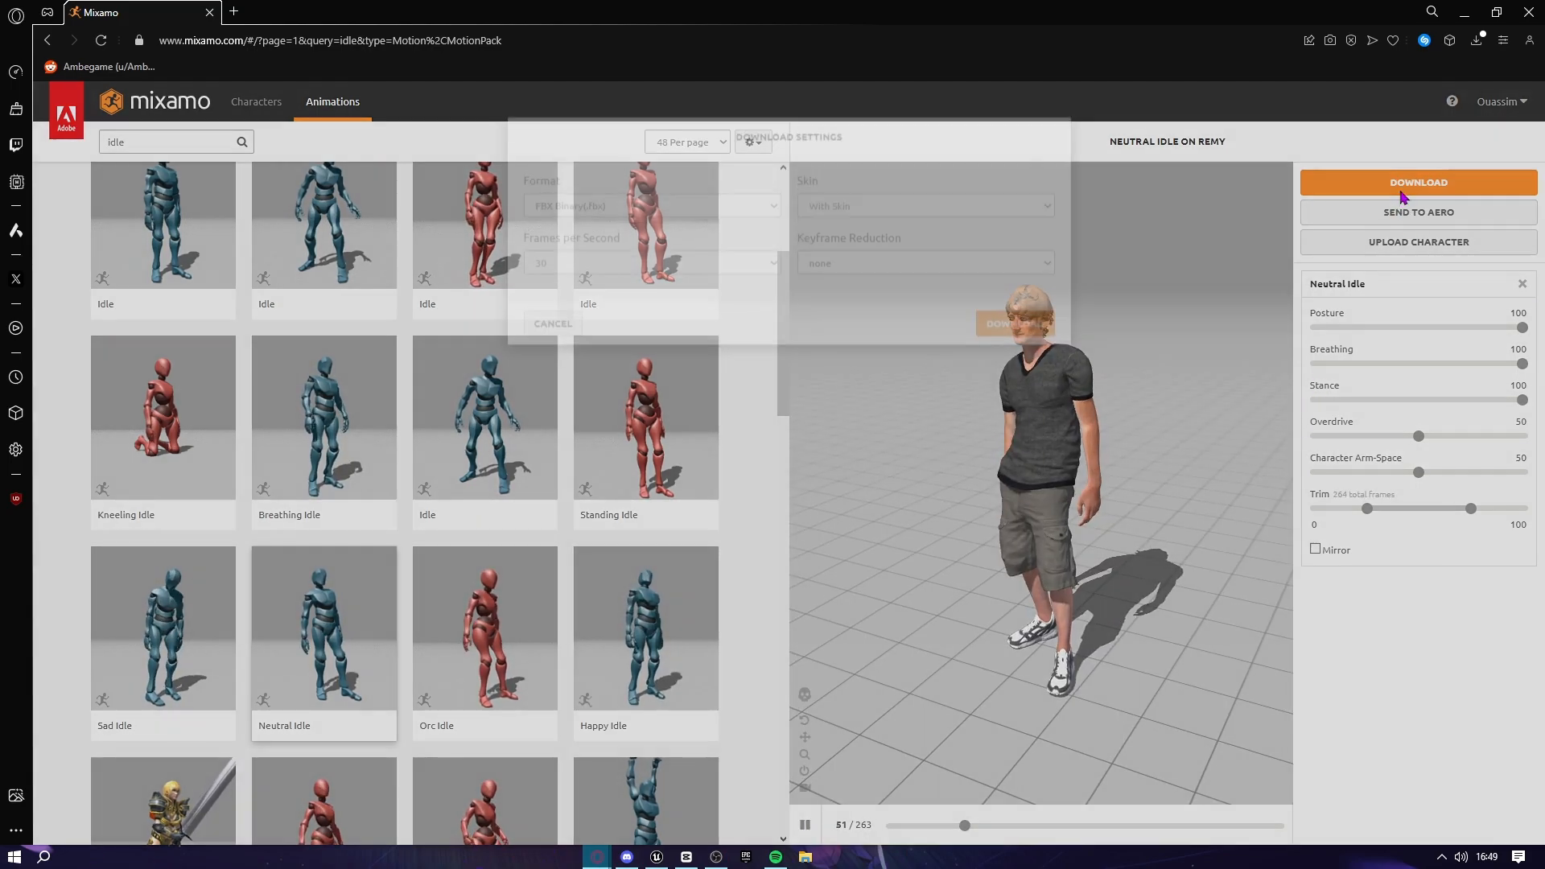
click(837, 250)
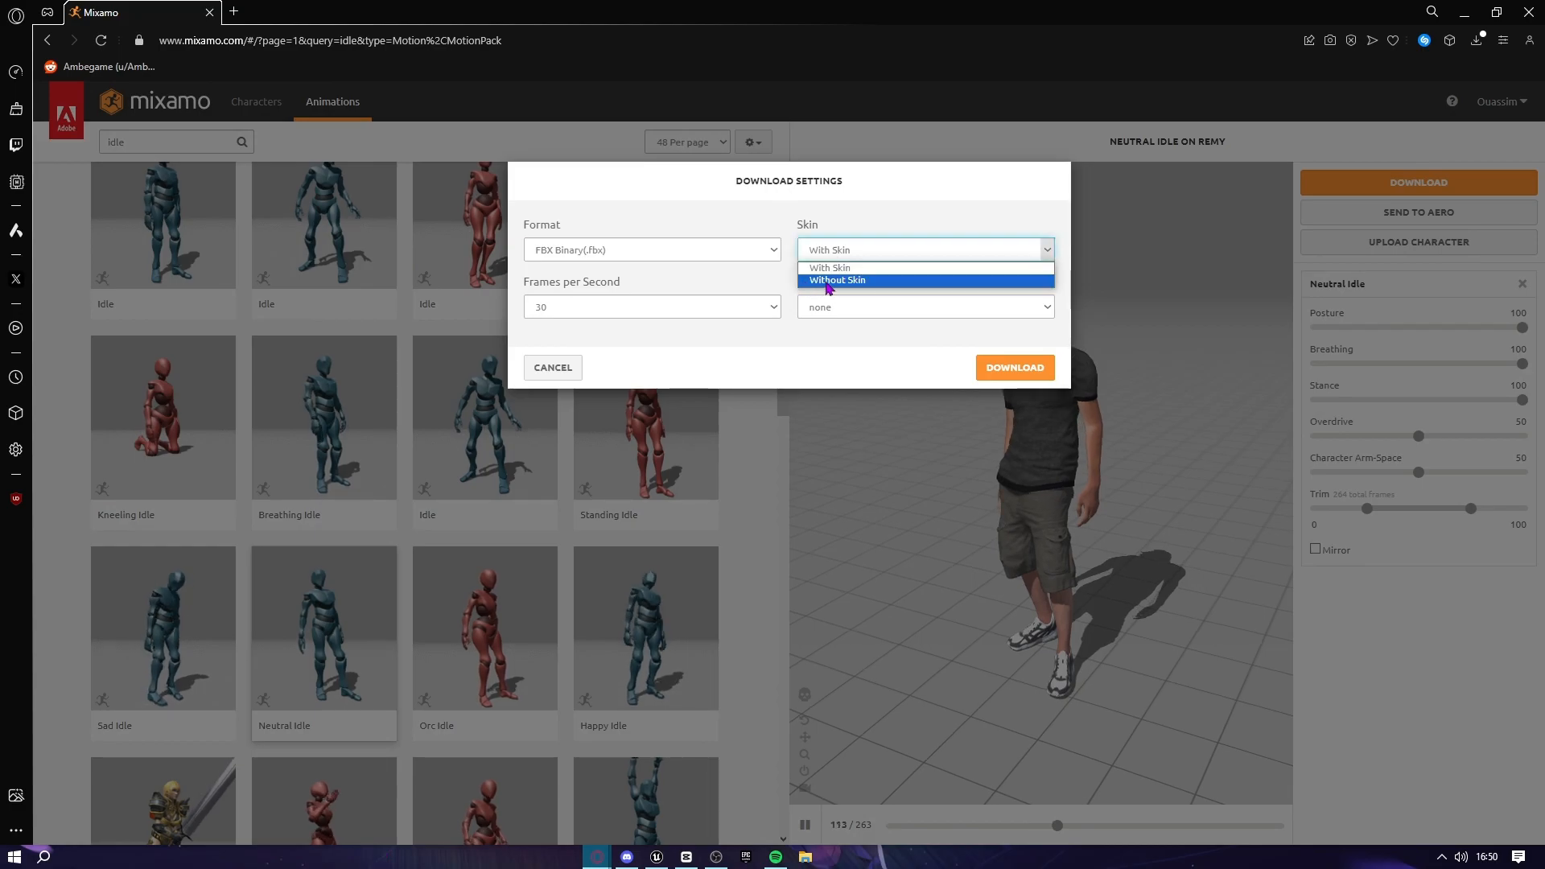
click(837, 280)
click(604, 307)
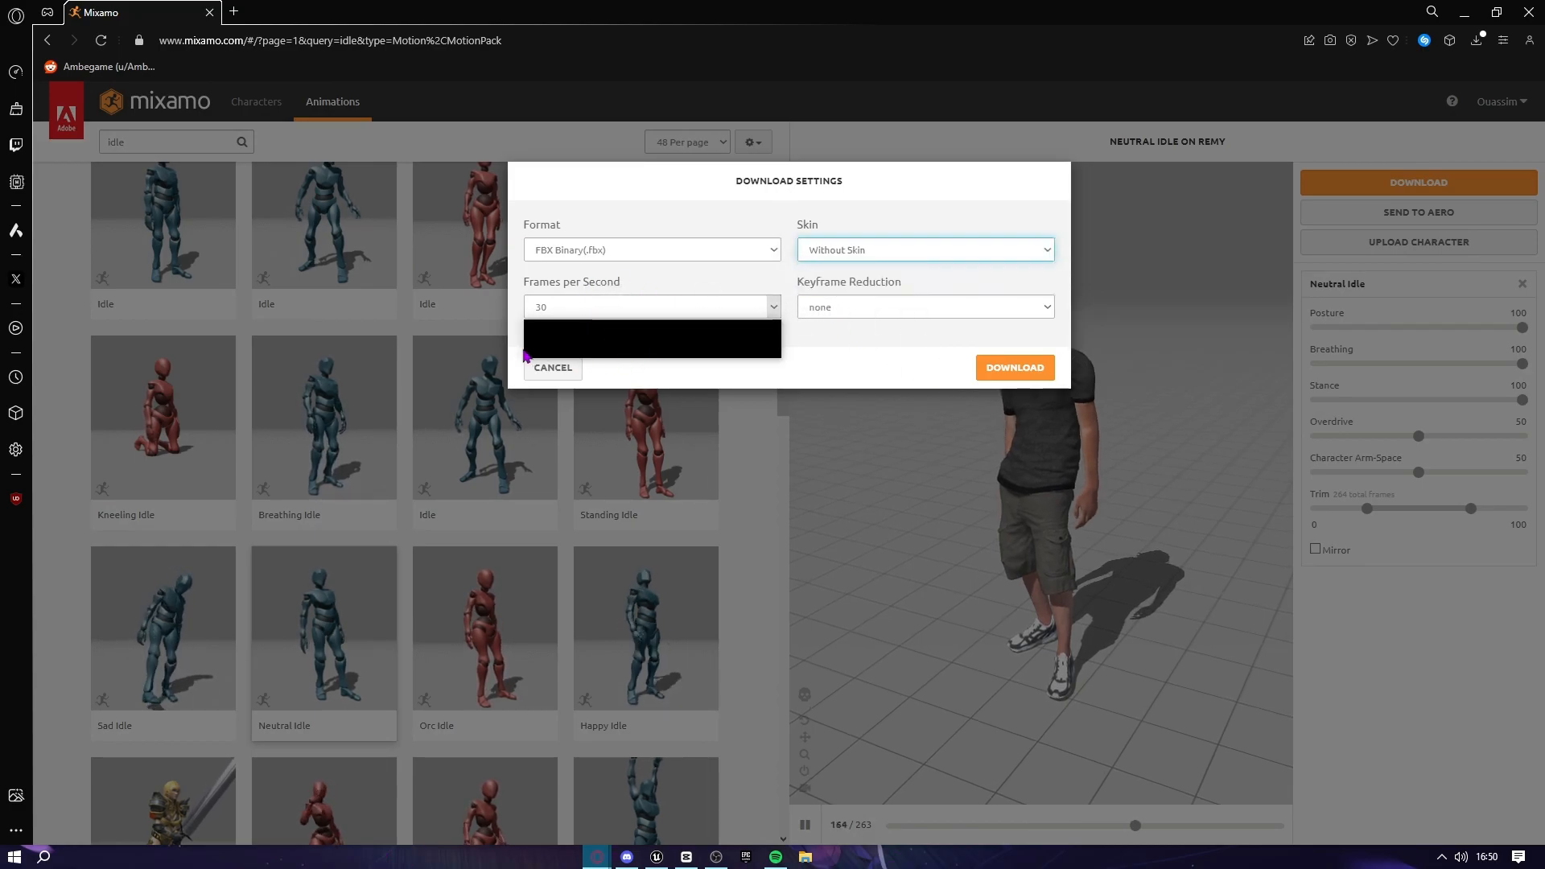
click(700, 337)
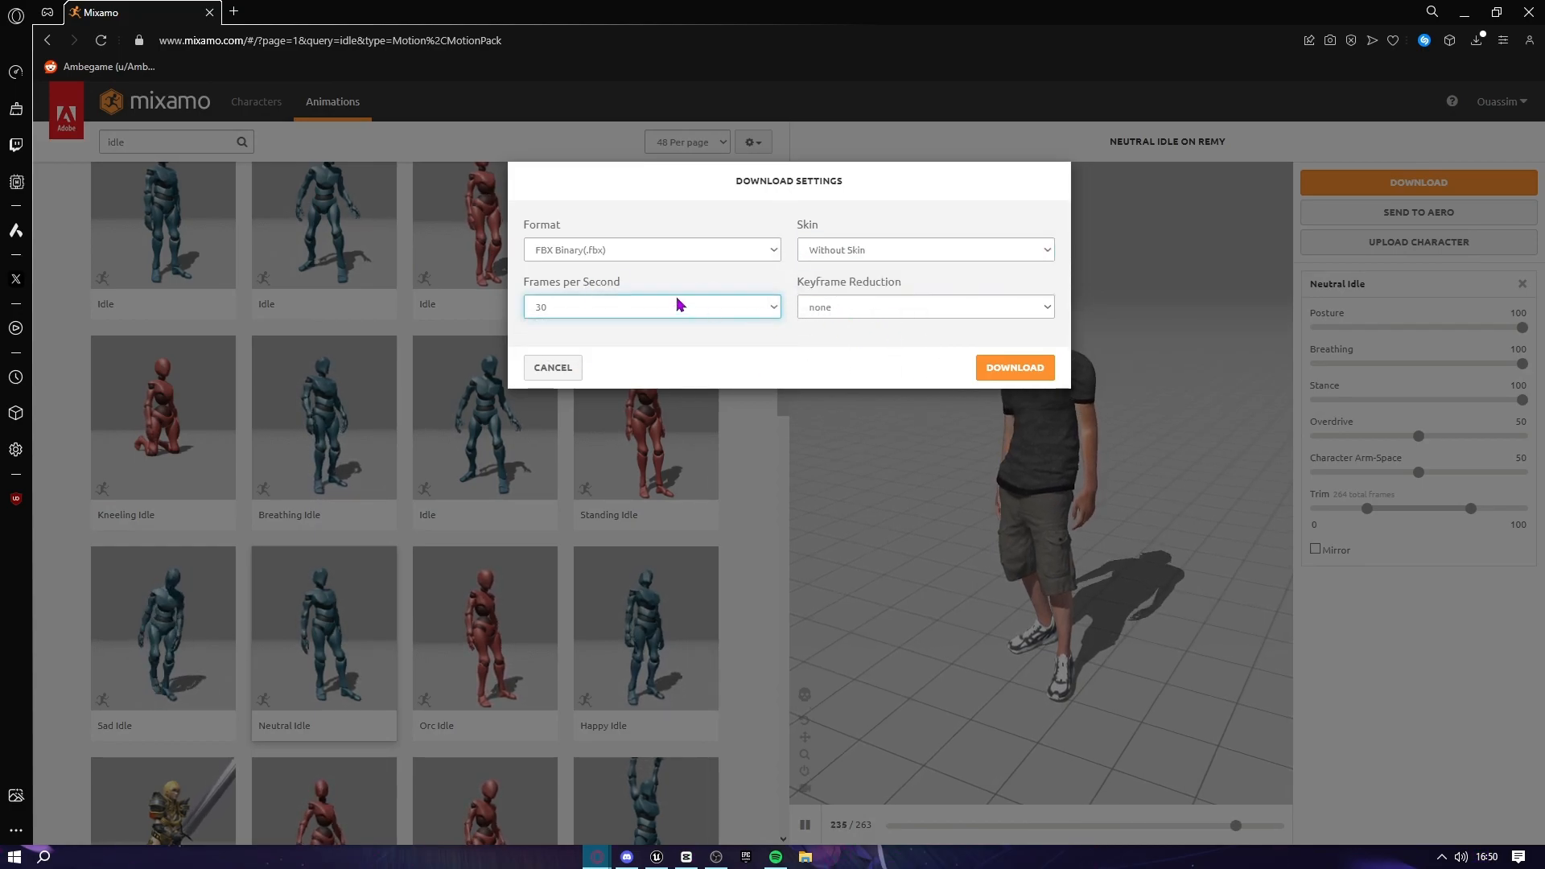
click(925, 306)
click(1007, 370)
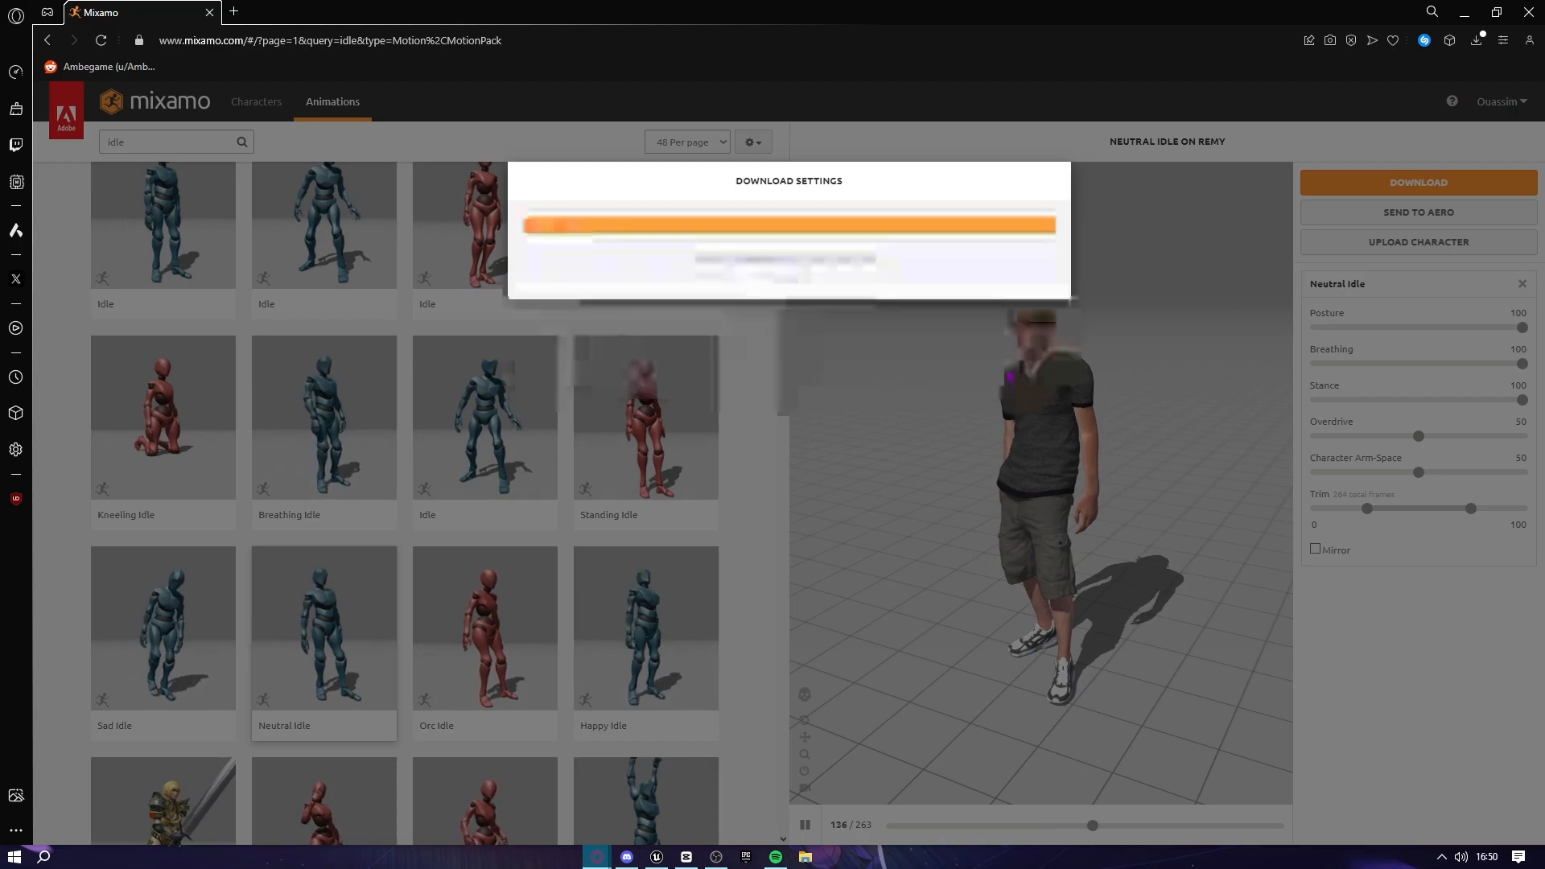
Search Mixamo's animations for "walk" in place of the idle search
click(176, 141)
key(BackSpace)
key(BackSpace)
key(BackSpace)
key(BackSpace)
text(walk)
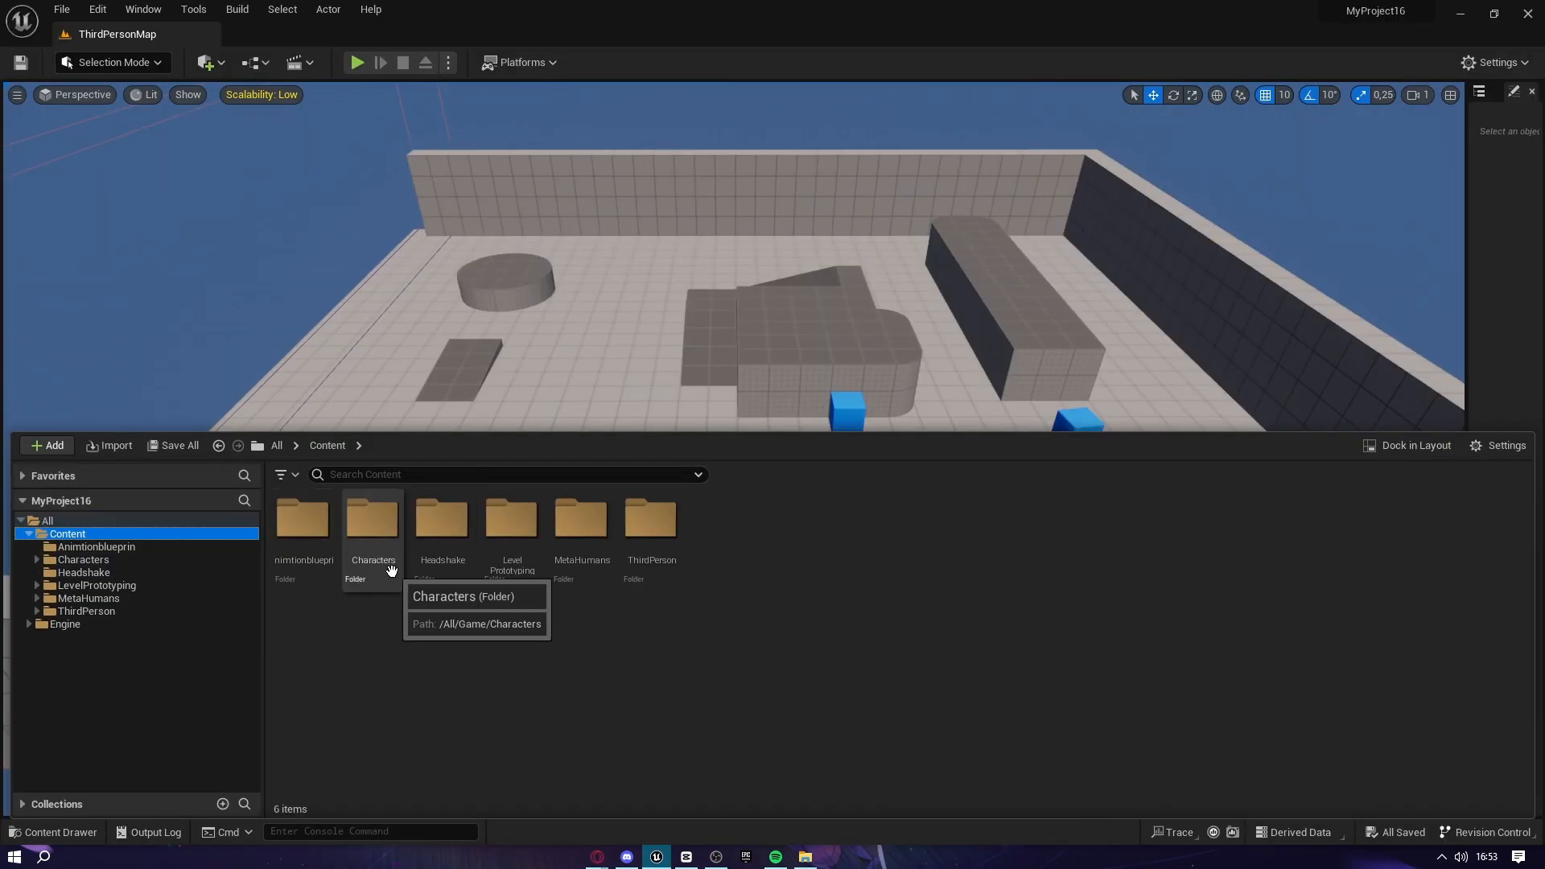
In Unreal Editor, create a folder named Animtionblueprint inside the Content folder
right_click(68, 534)
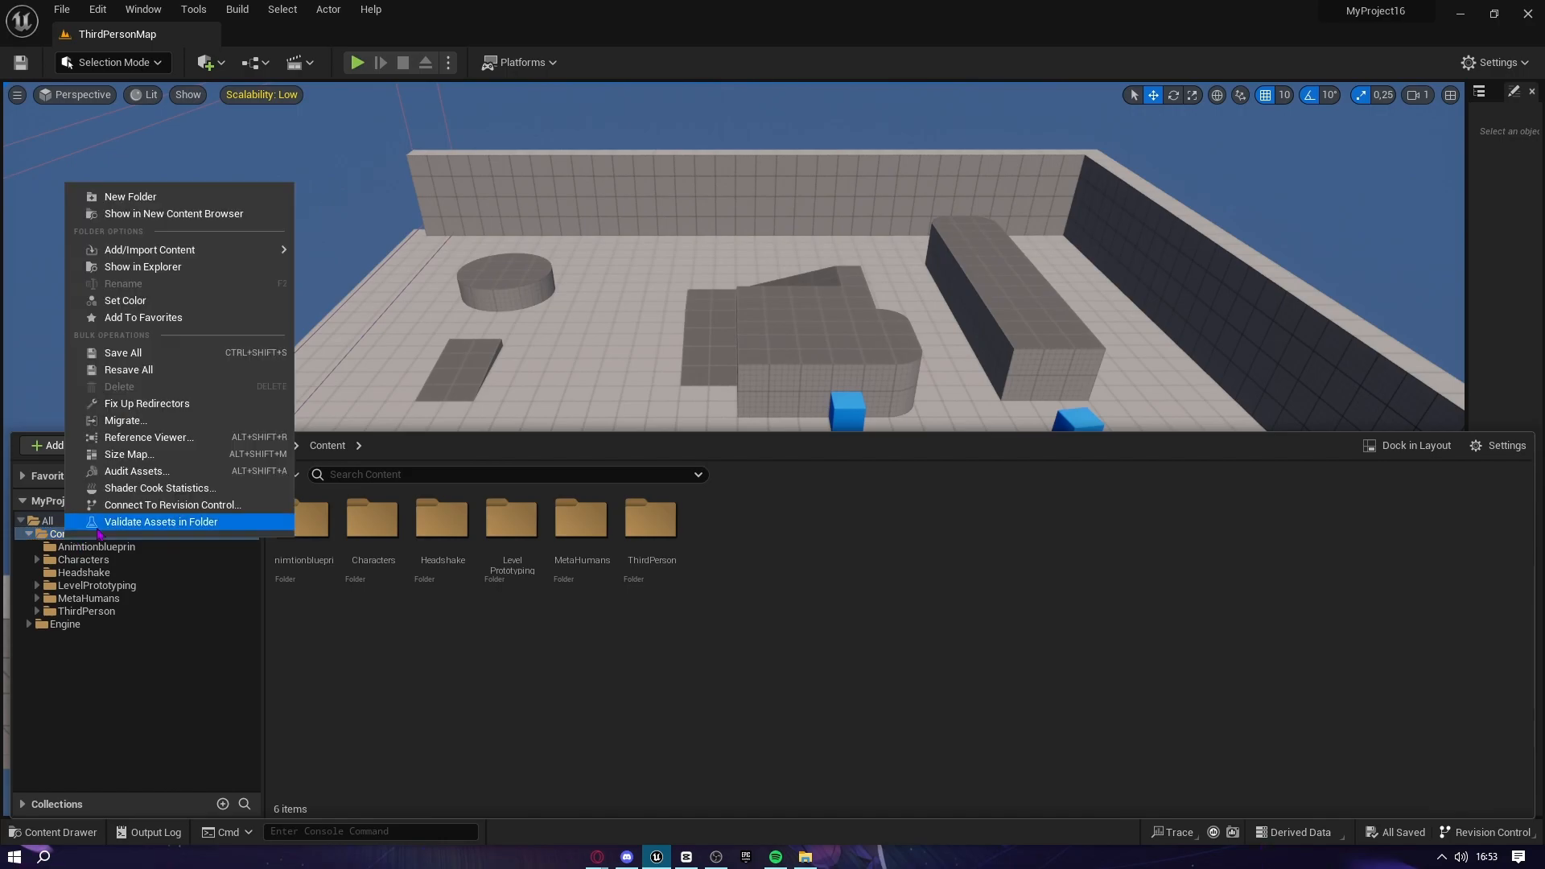
click(131, 197)
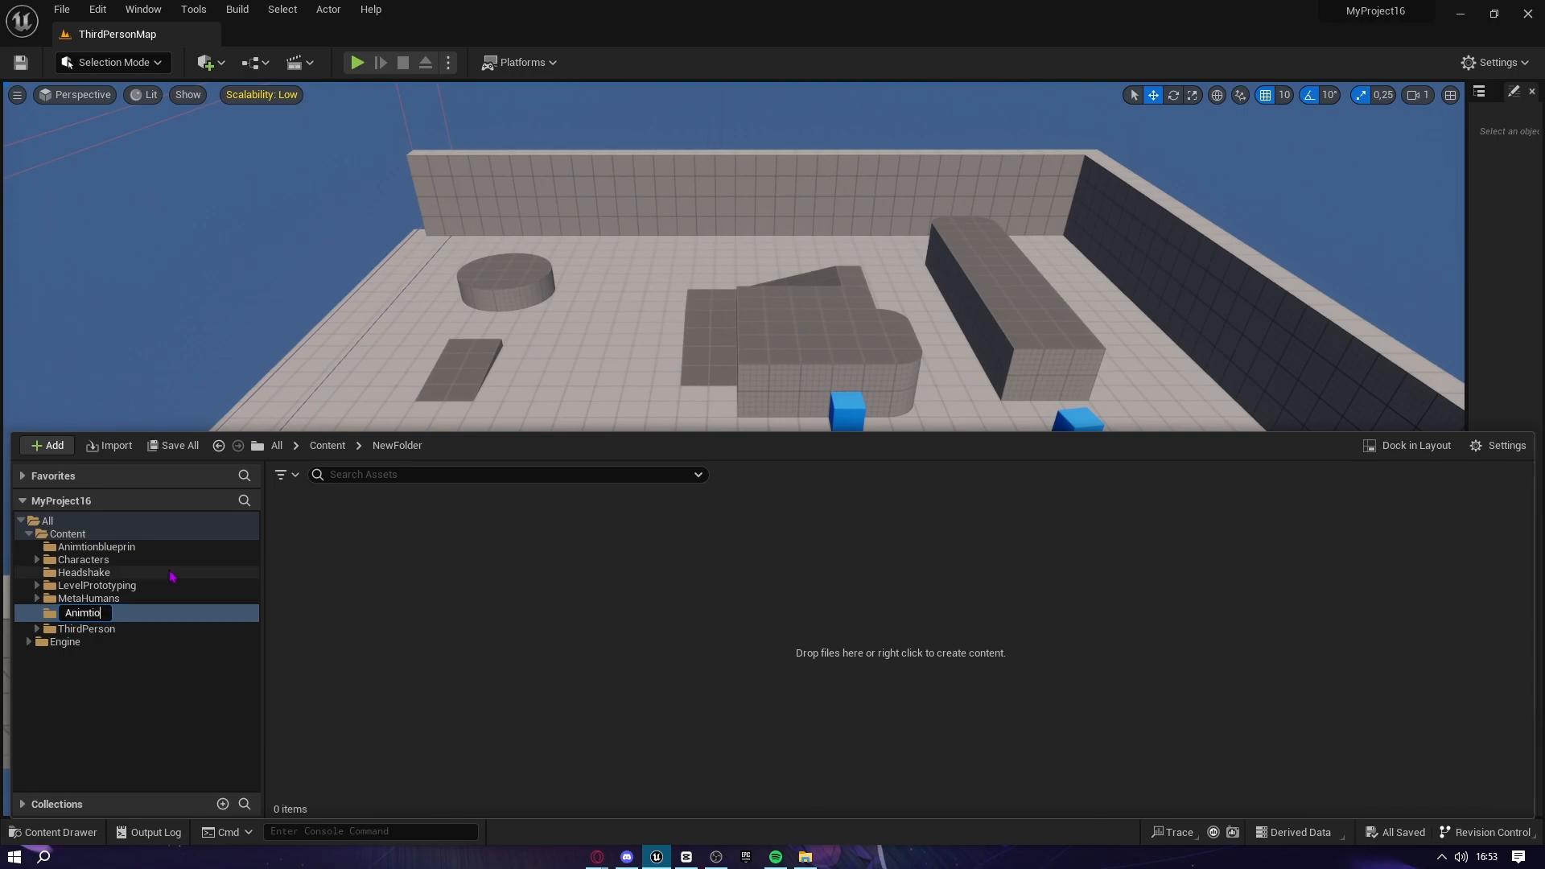
text(Animtionblueprint)
key(Return)
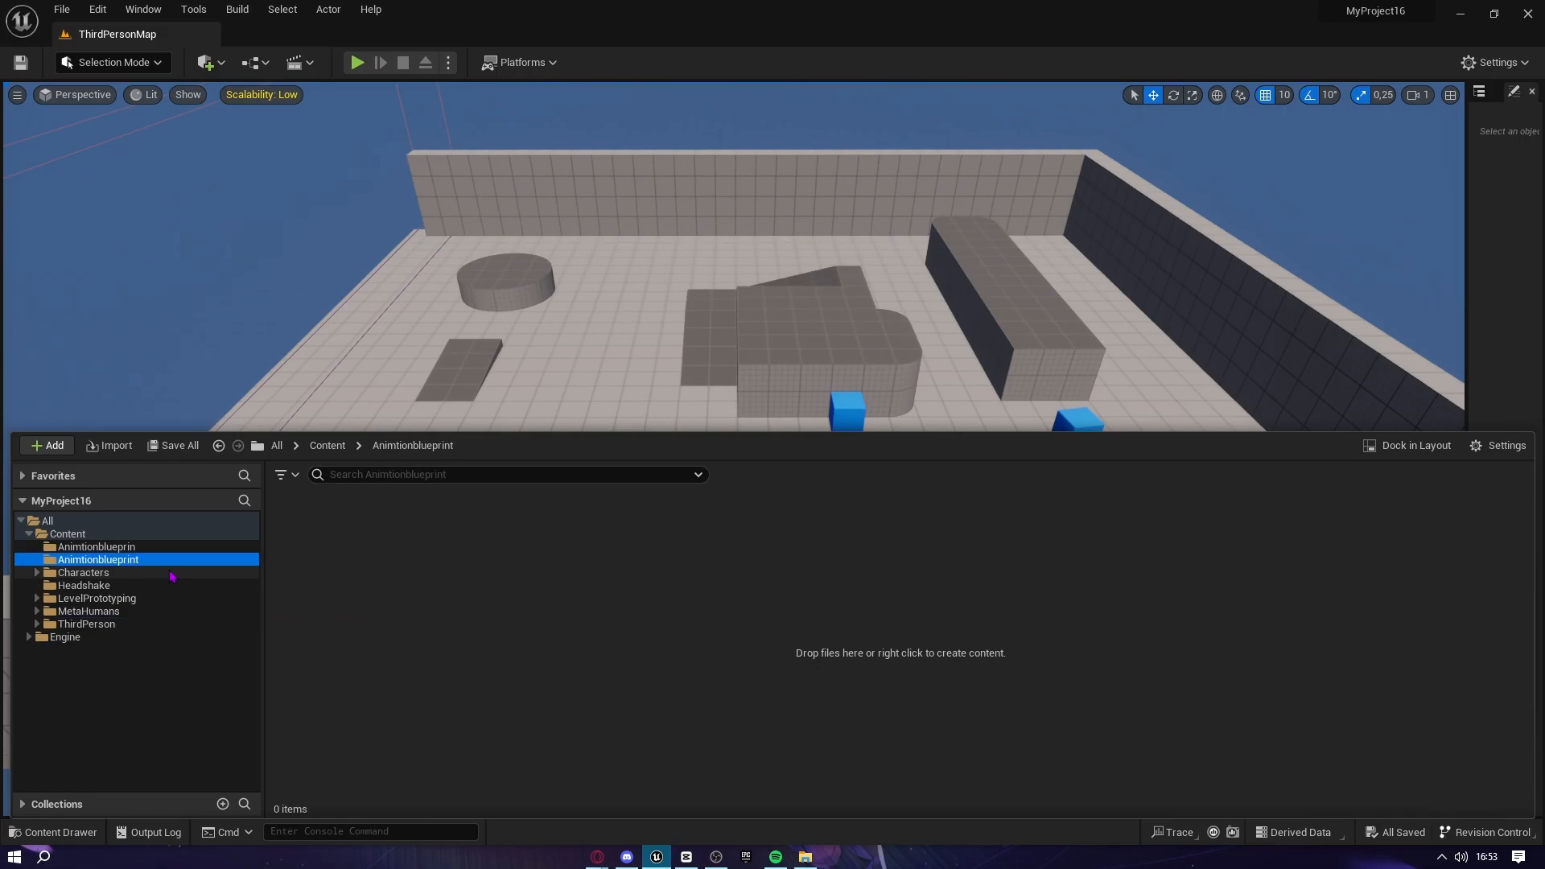
Start importing the Remy file from the Neuer Ordner (2) download folder into the Animtionblueprint folder
click(804, 856)
drag(1117, 489, 875, 372)
drag(795, 310, 390, 614)
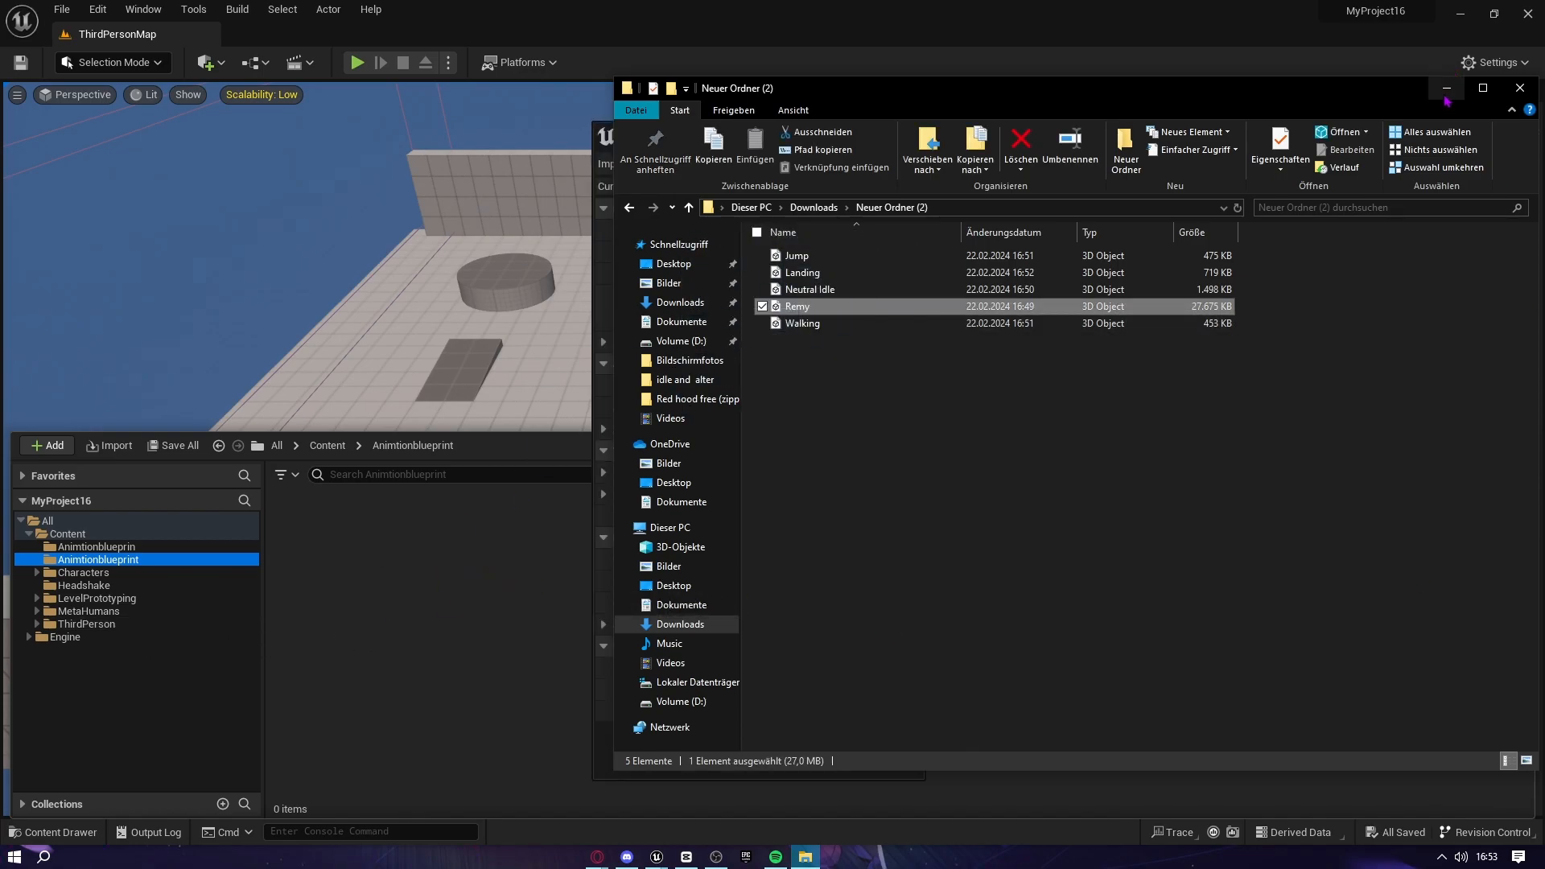
Import the Remy FBX as a skeletal mesh with its animations into the Animtionblueprint folder, applying the options to all
scroll(674, 480, down, 5)
scroll(674, 481, up, 5)
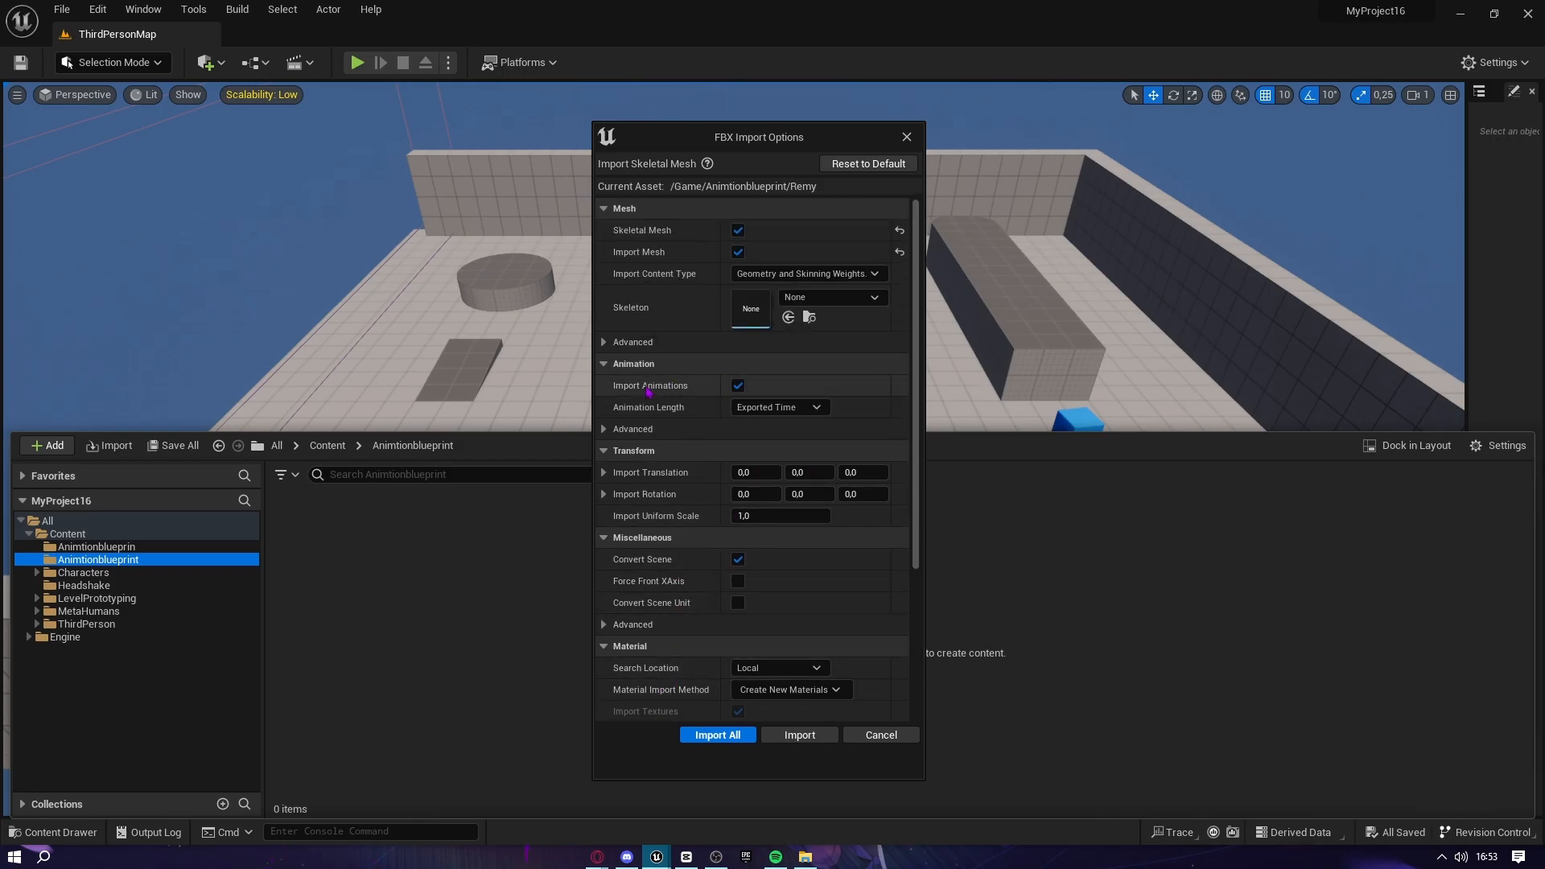
click(731, 733)
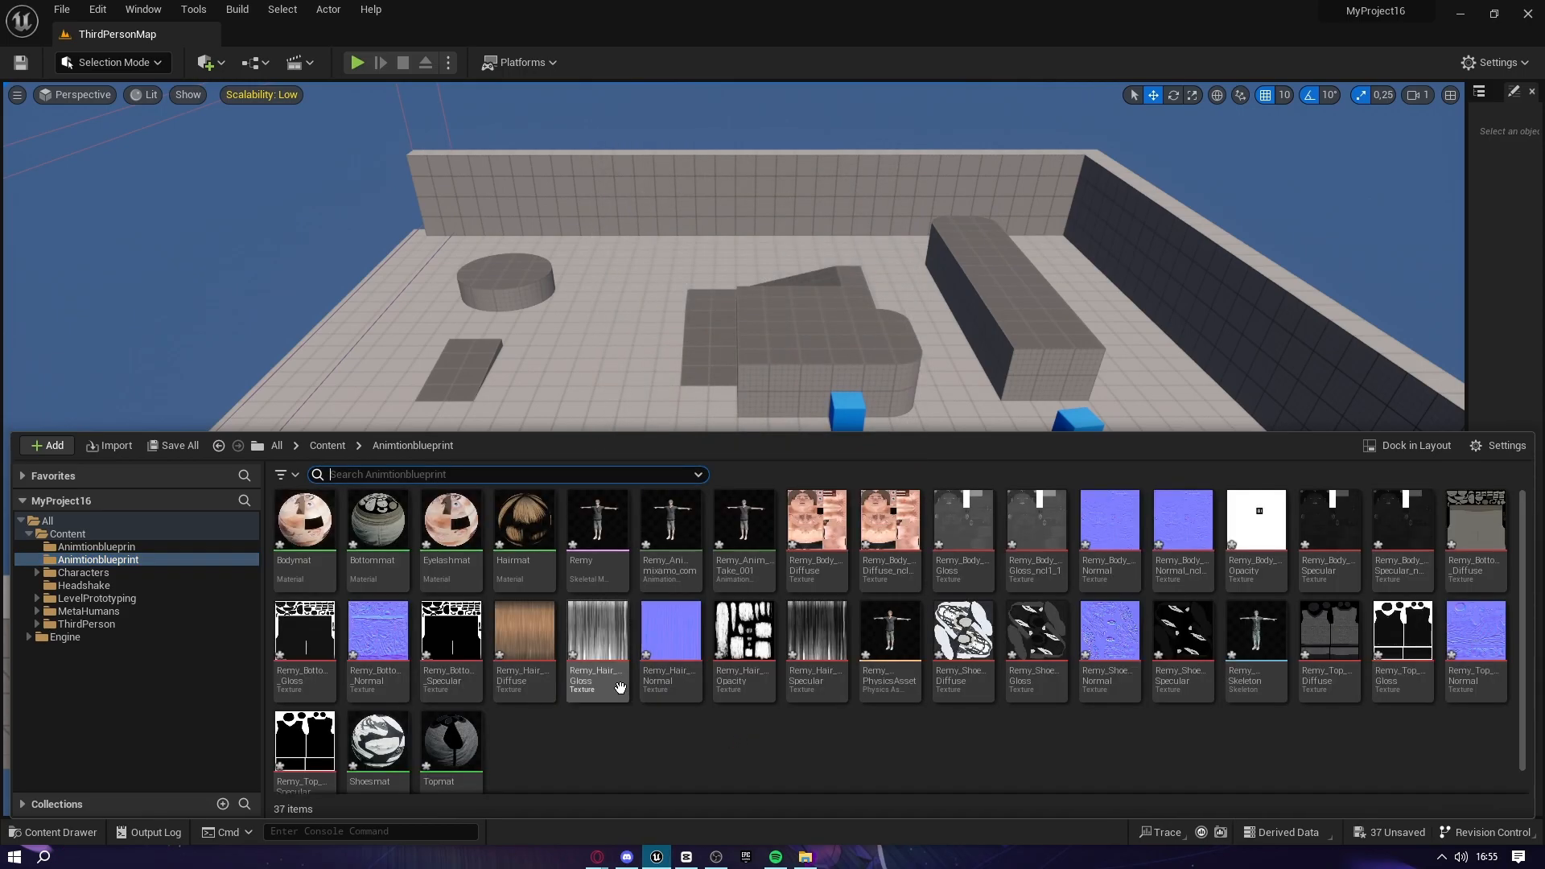
Examine the imported Remy skeletal mesh, physics asset and skeleton in the Animtionblueprint folder
scroll(672, 689, down, 1)
scroll(673, 690, up, 1)
scroll(599, 555, down, 1)
scroll(594, 531, up, 1)
mouse_move(588, 516)
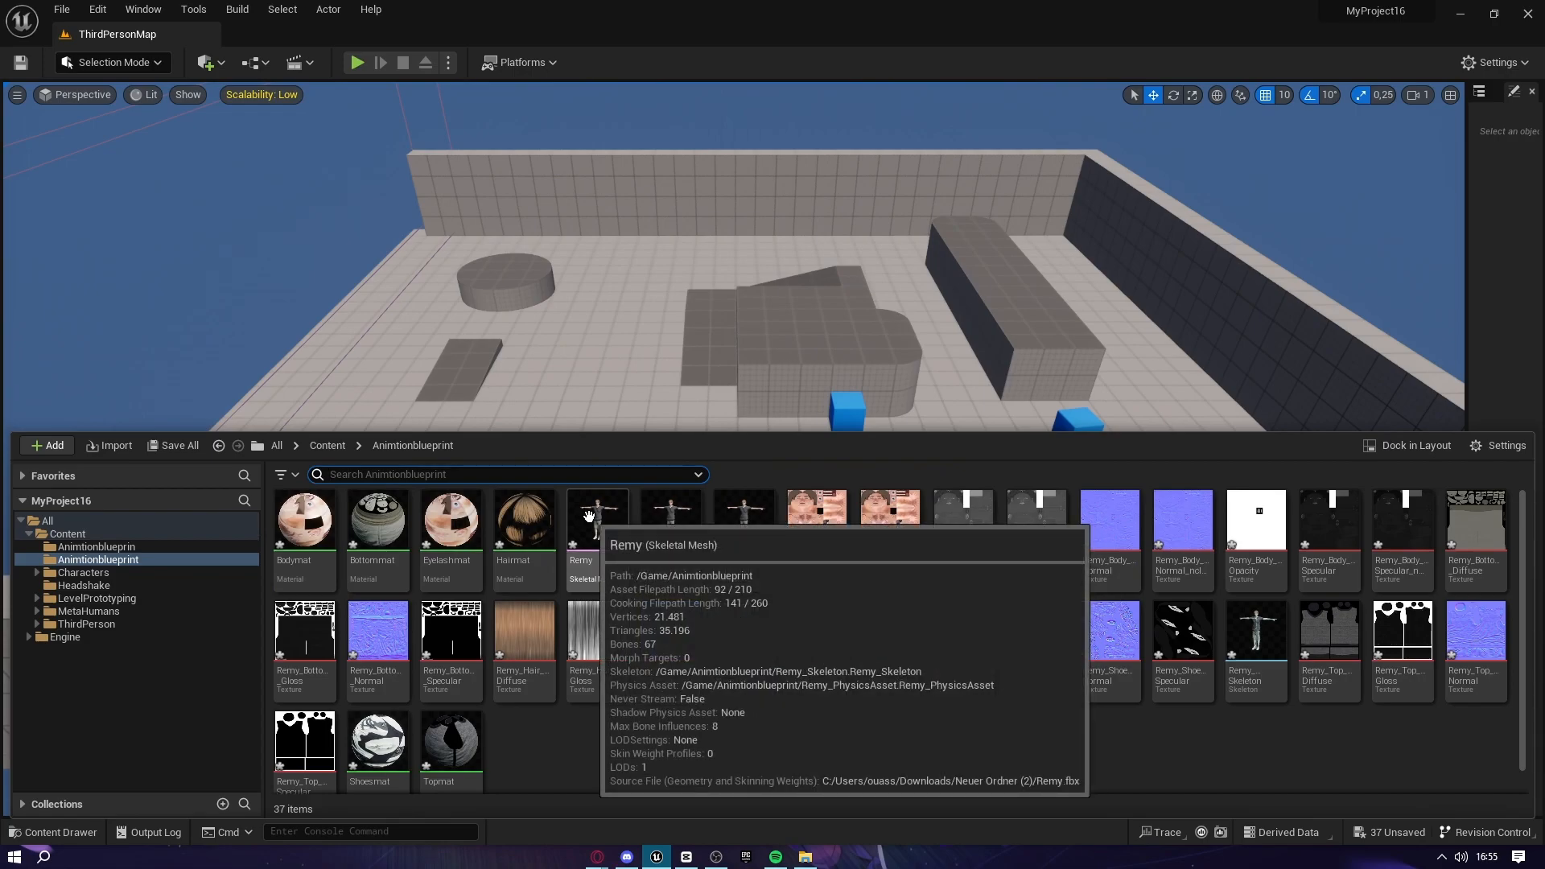
mouse_move(907, 661)
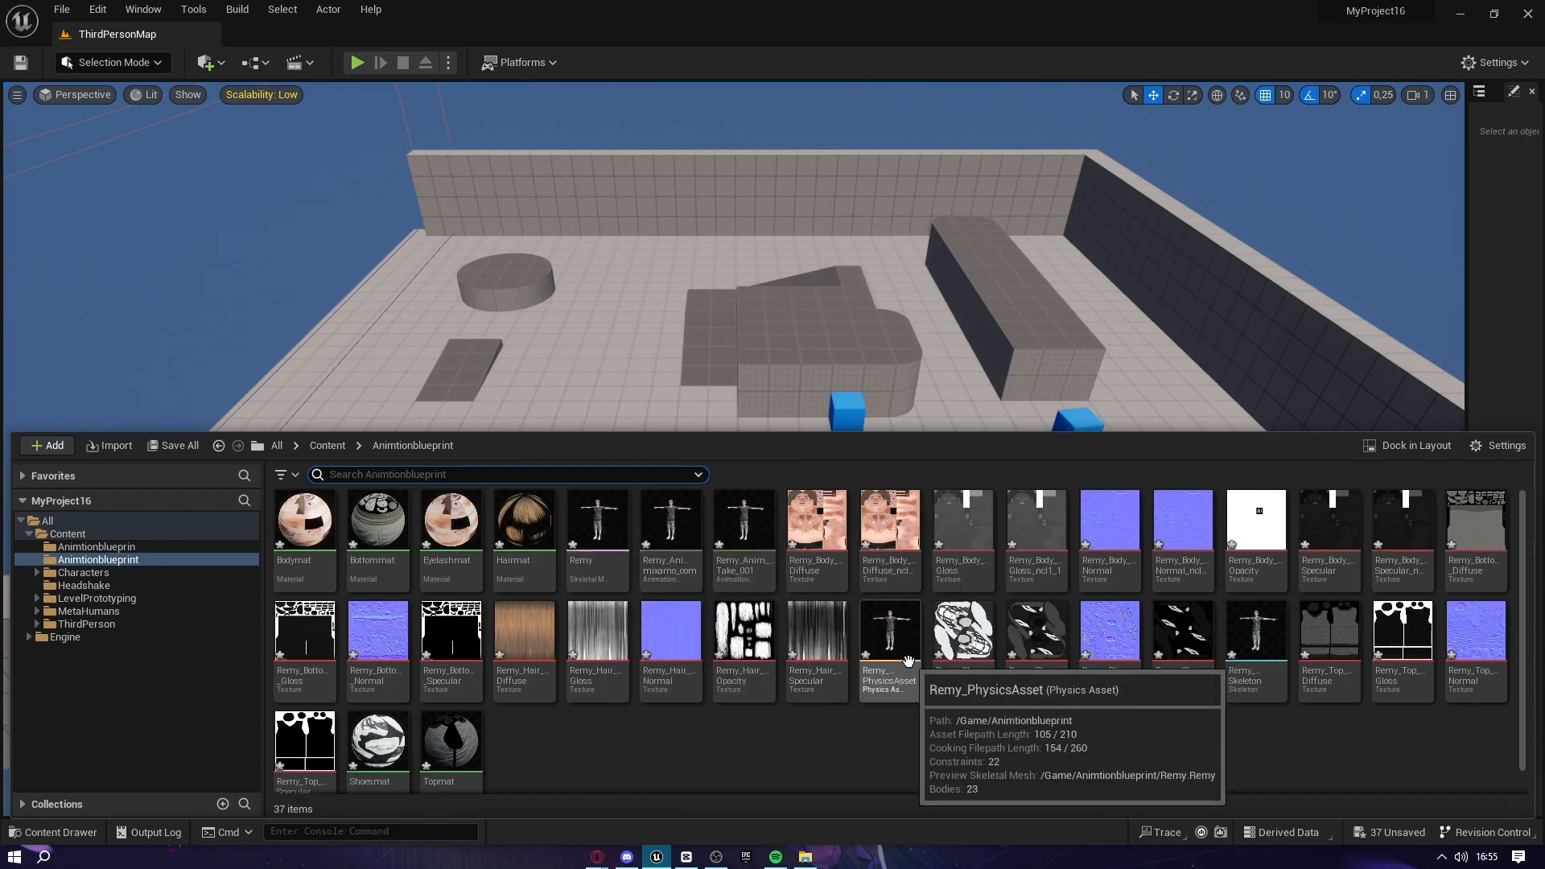
mouse_move(1251, 678)
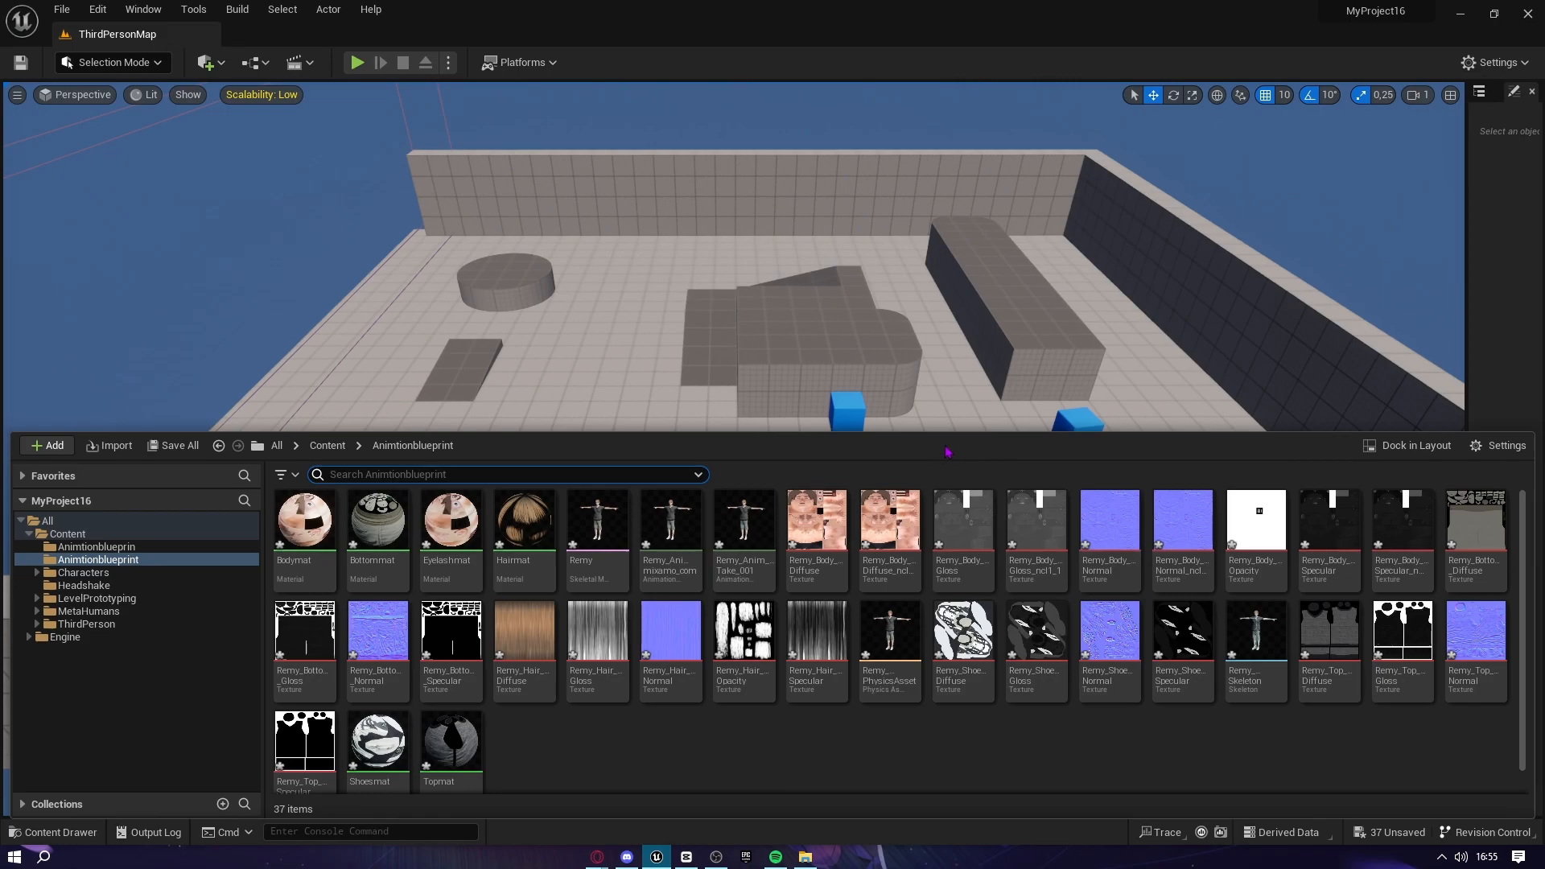
Enlarge the content drawer and create a folder named character inside Animtionblueprint
drag(912, 440, 945, 171)
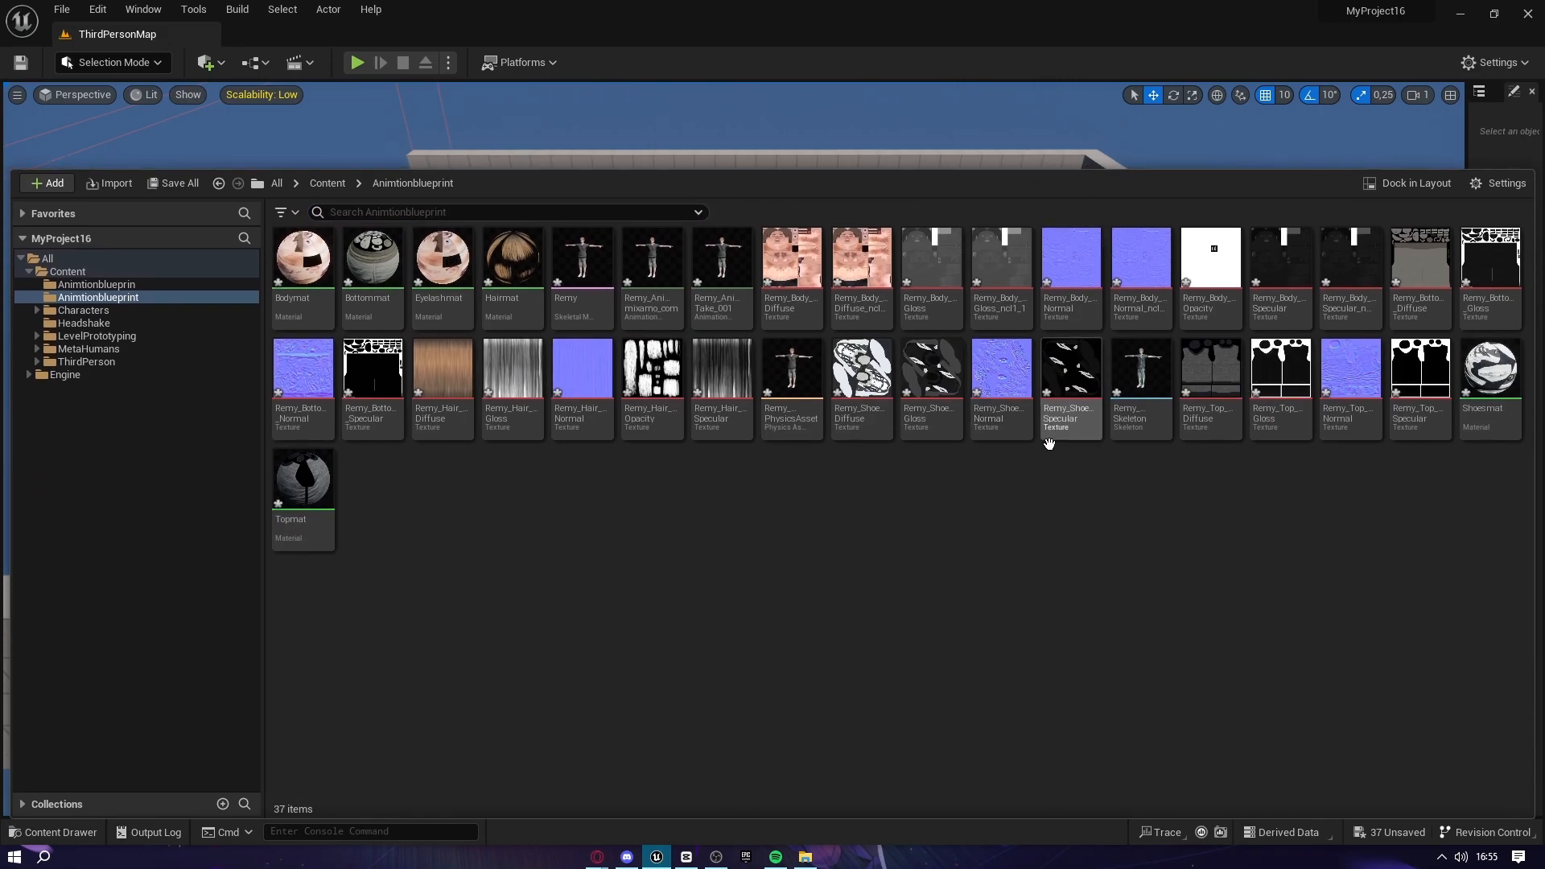
right_click(145, 297)
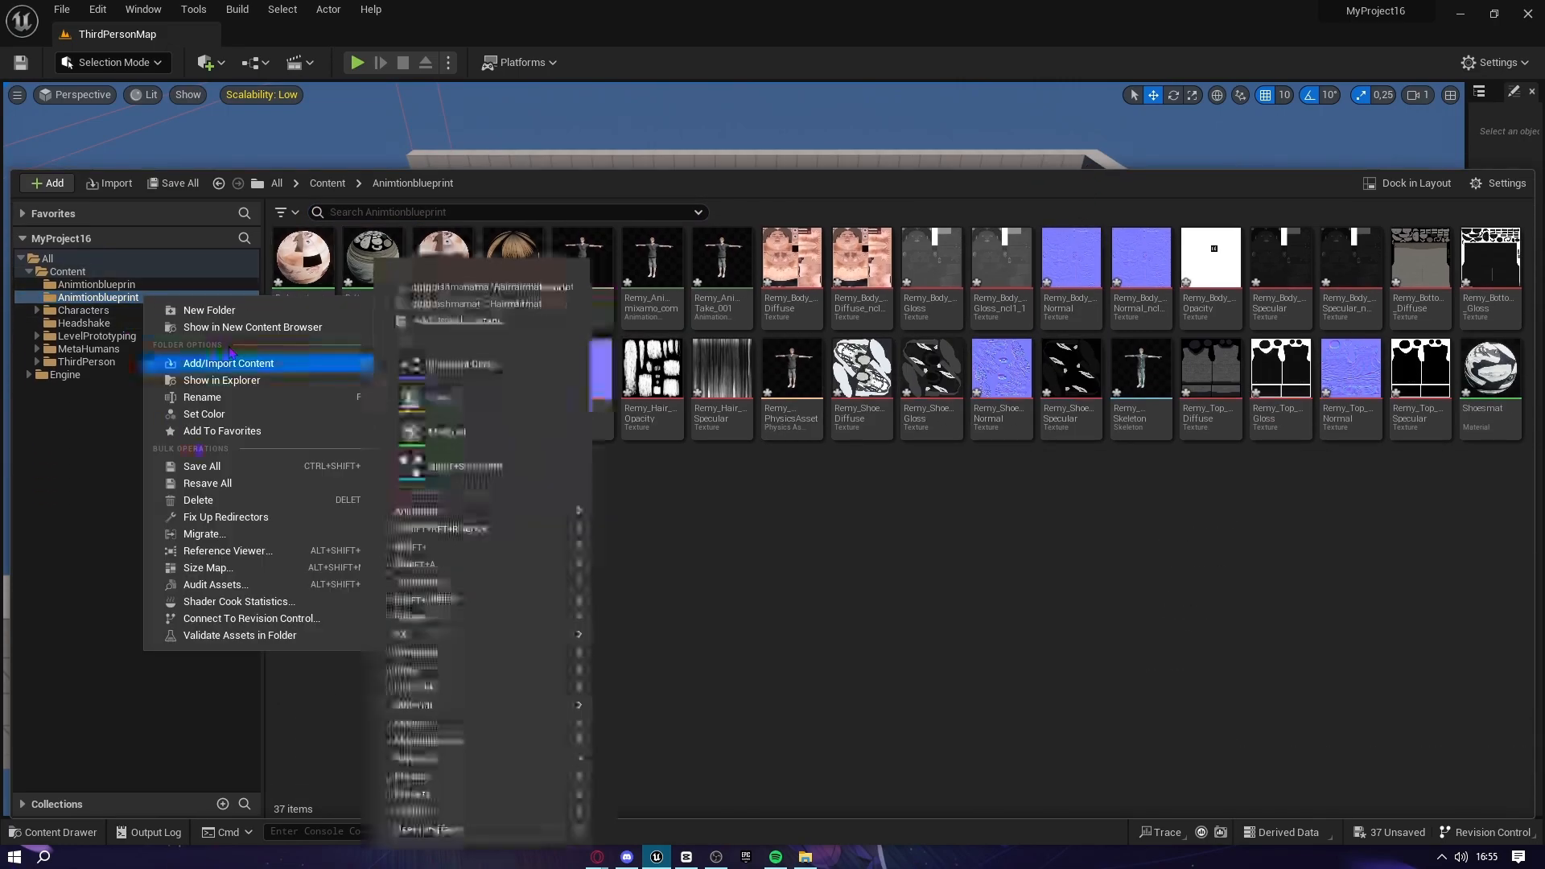
click(1130, 577)
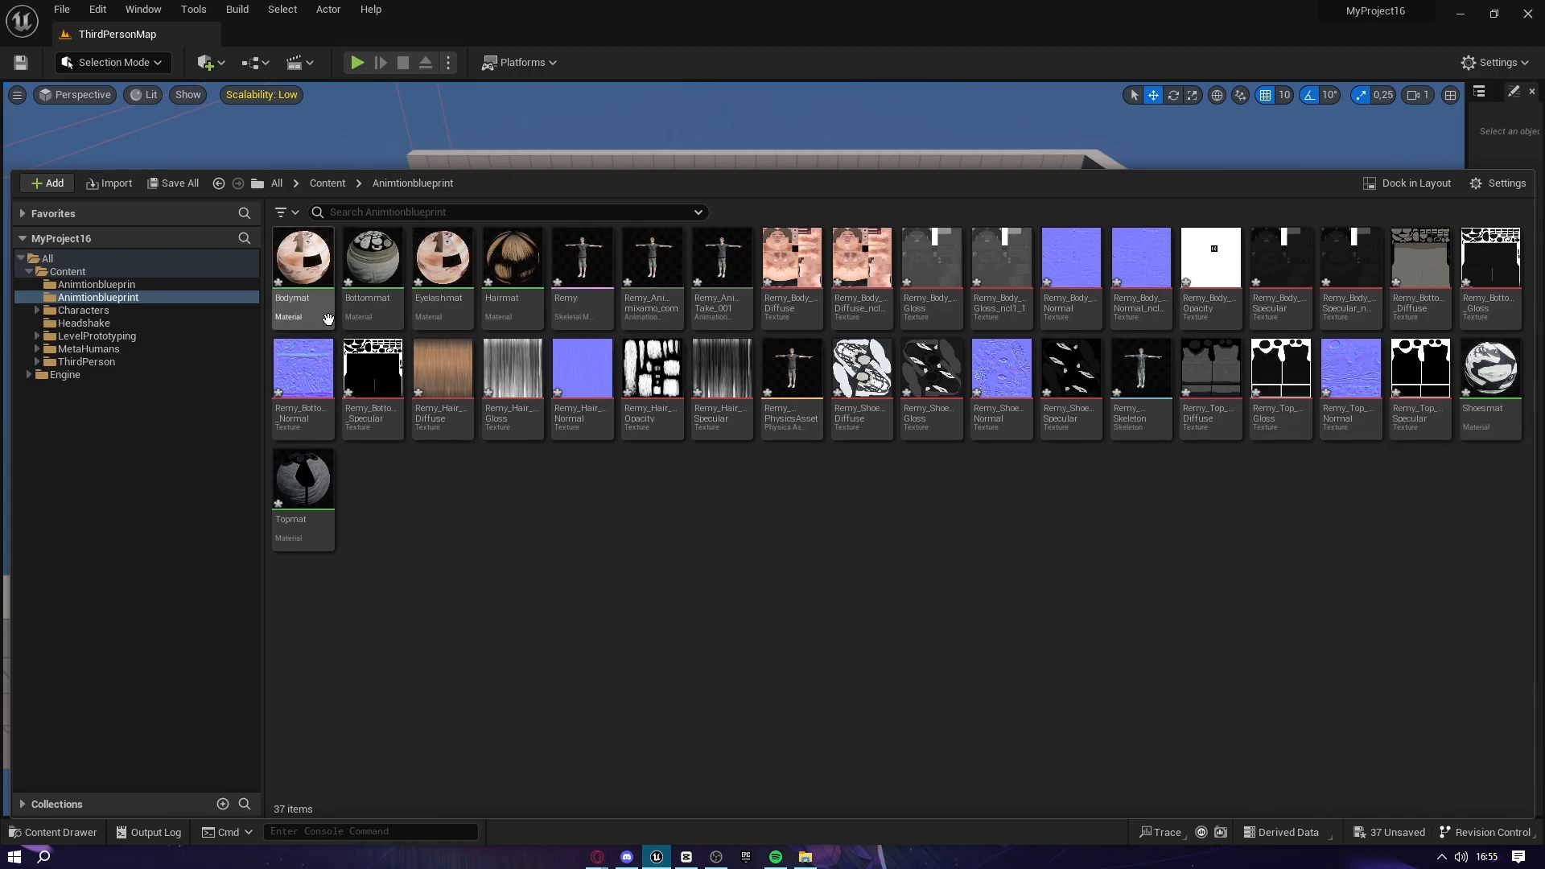
right_click(102, 303)
click(166, 317)
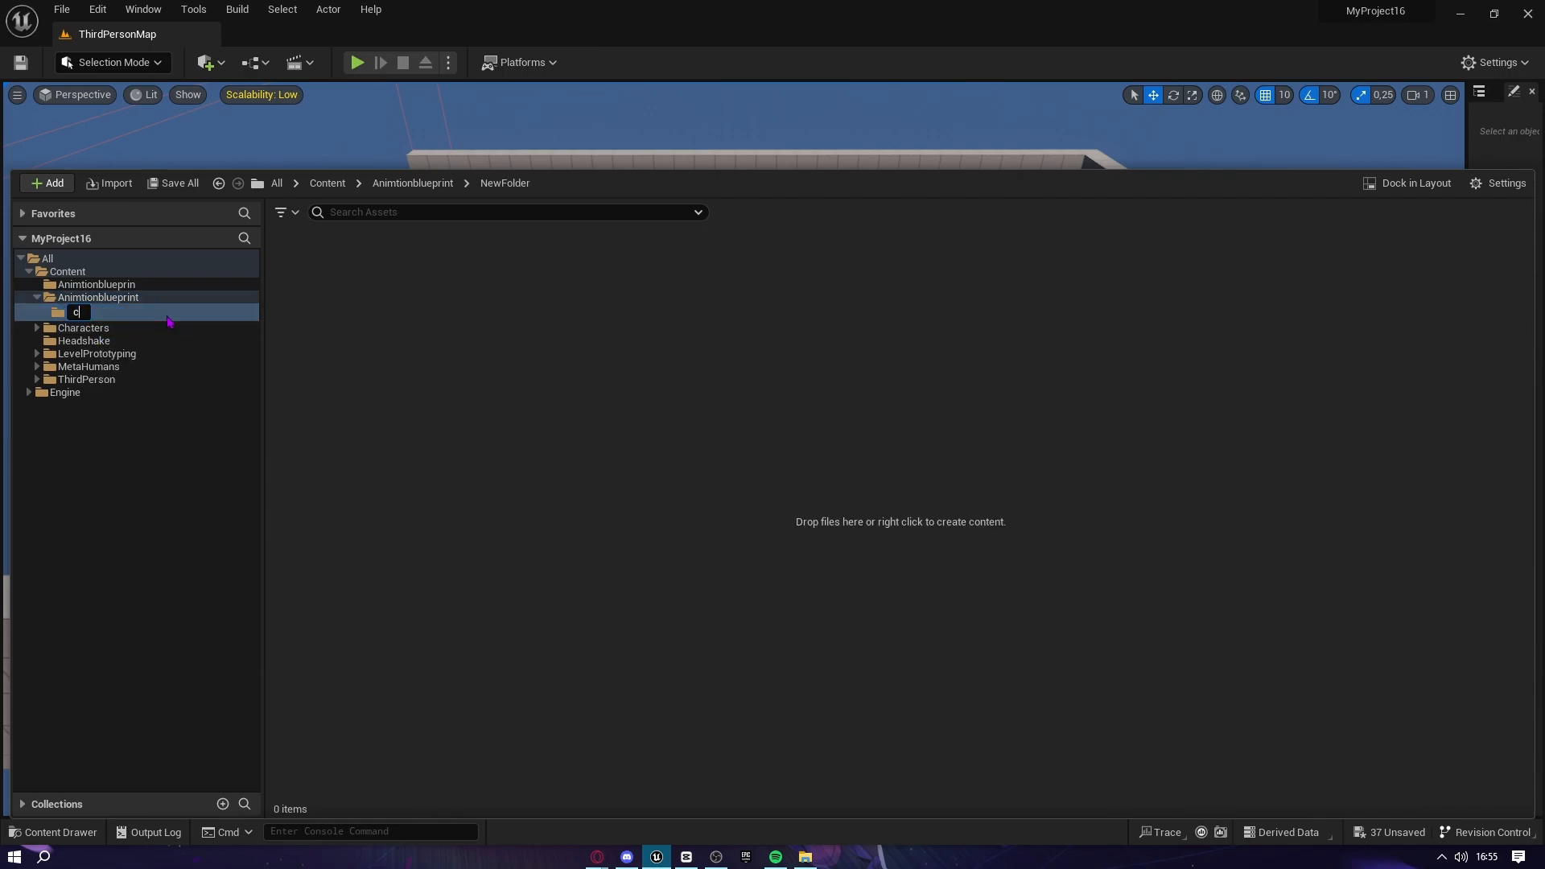
text(character)
key(Return)
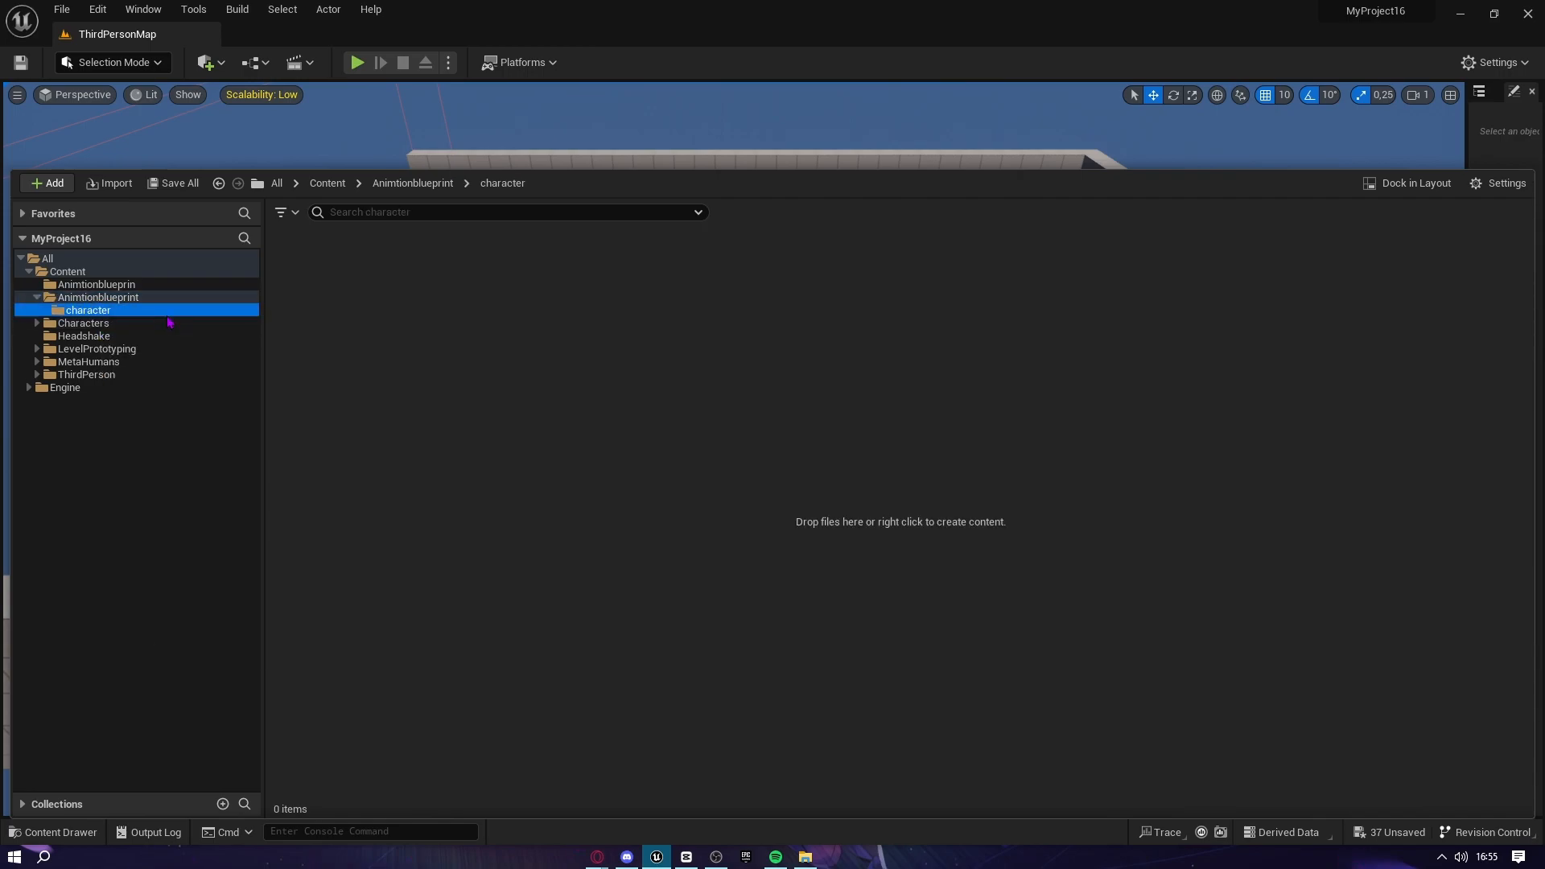
Move the Remy skeletal mesh, Remy_PhysicsAsset and Remy_Skeleton from Animtionblueprint into the character folder
click(161, 297)
drag(658, 316, 95, 313)
click(173, 347)
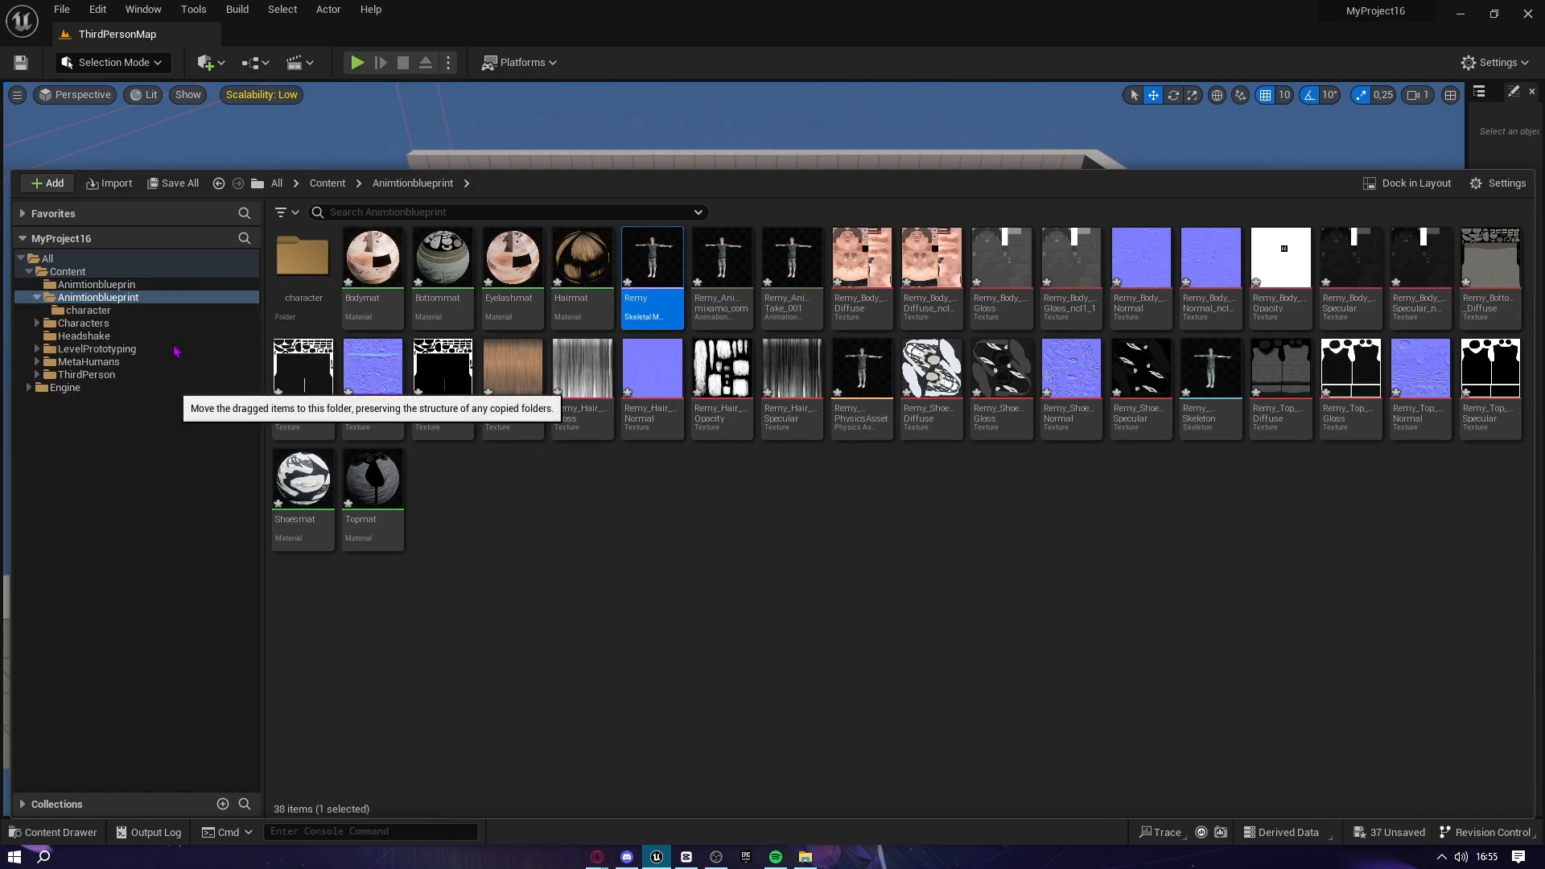
drag(794, 409, 91, 312)
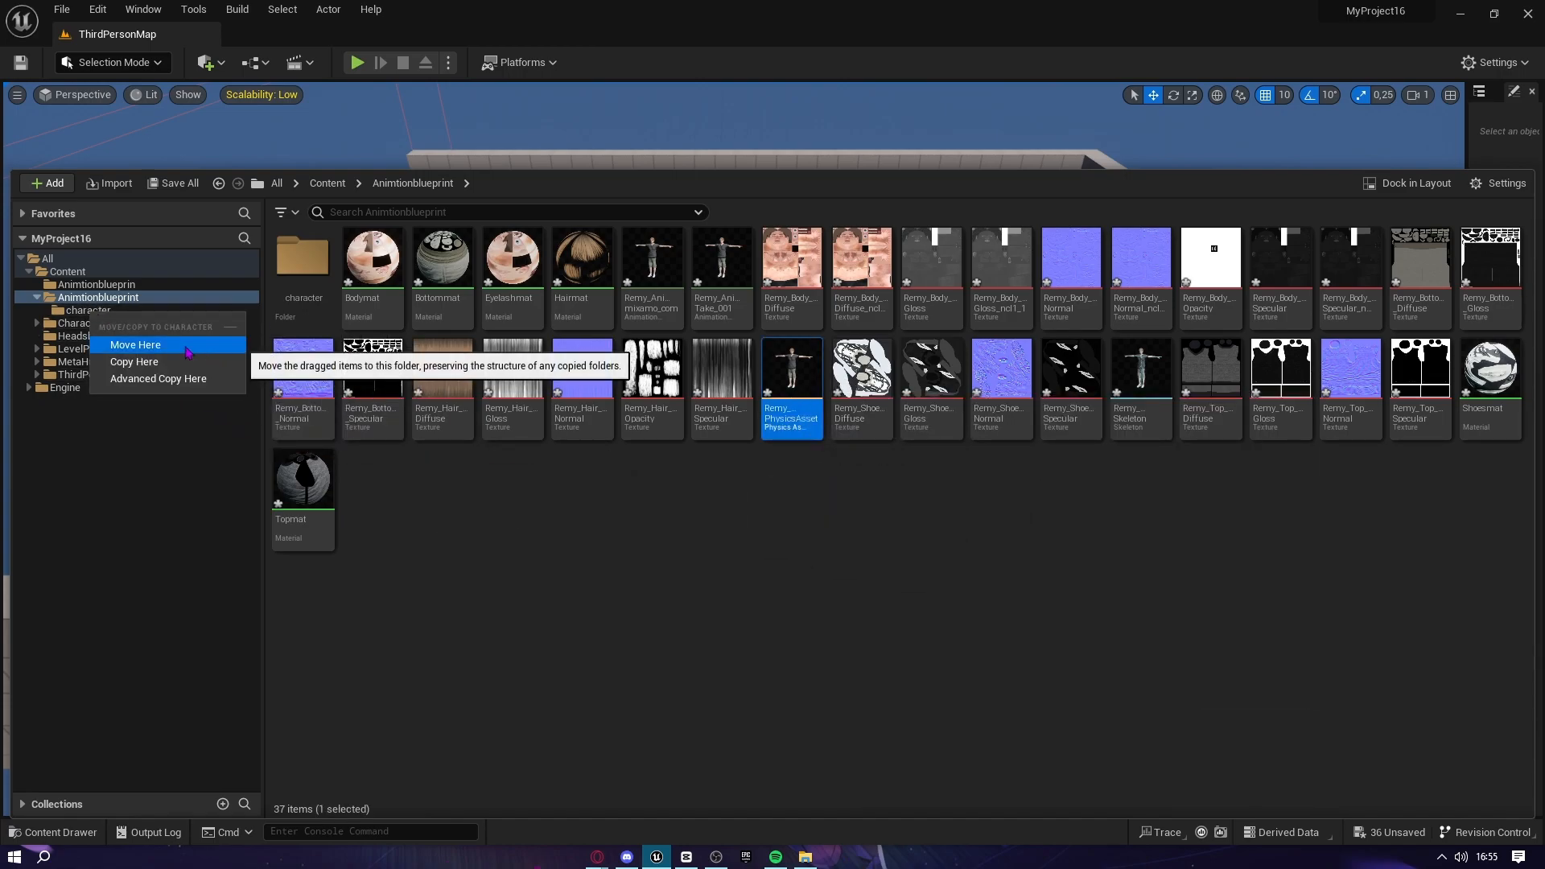
click(141, 340)
drag(1070, 386, 167, 307)
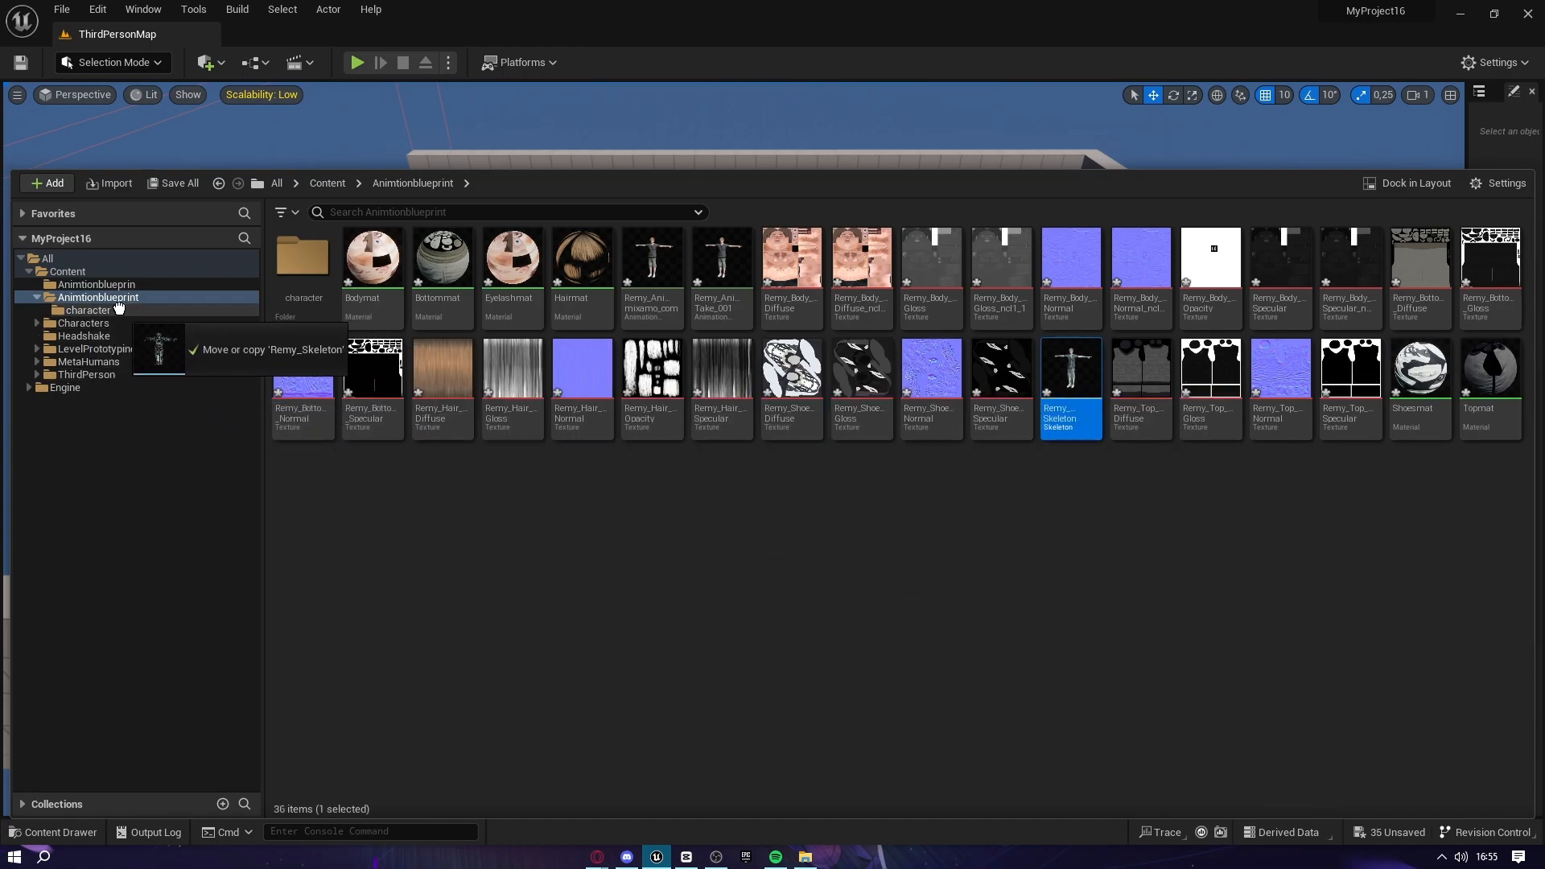
click(185, 336)
Create a folder named animation inside the character folder
right_click(132, 314)
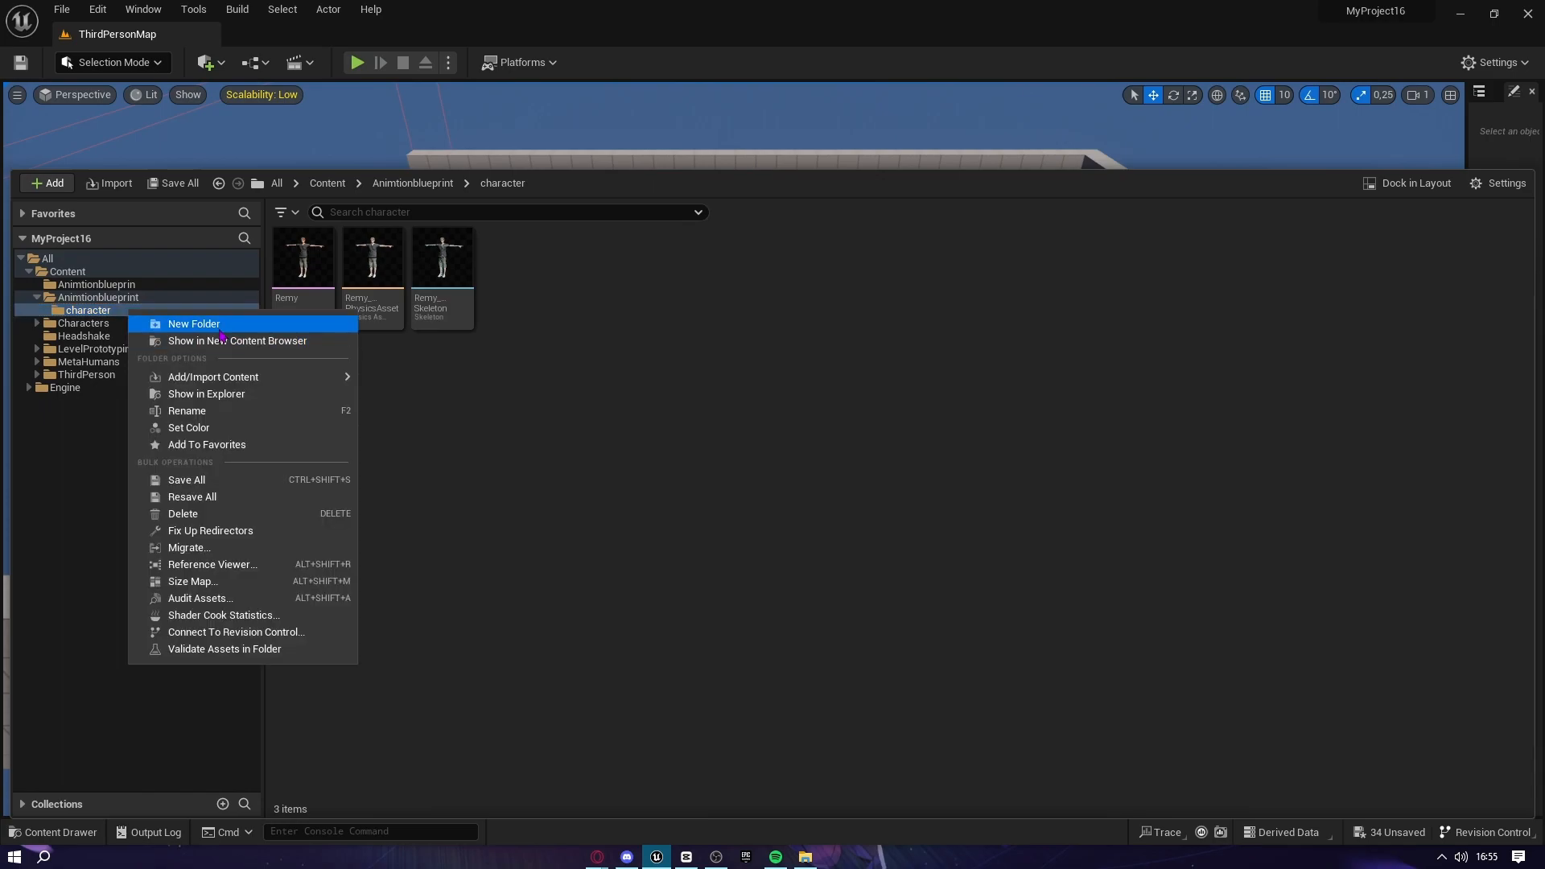
click(215, 325)
key(BackSpace)
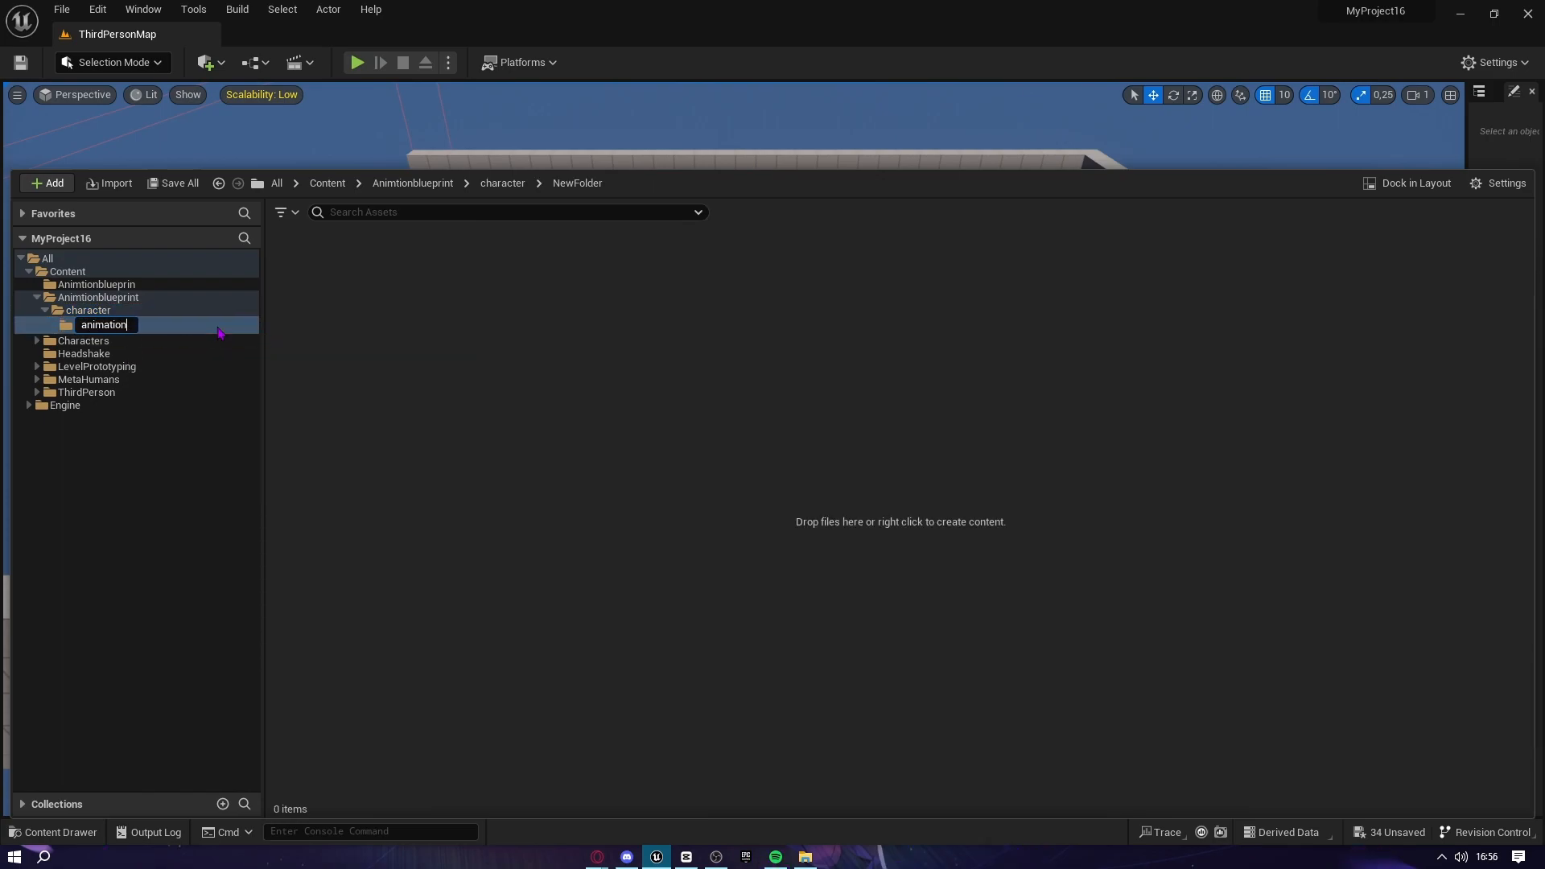
key(Return)
Bring the Jump, Landing and Neutral Idle files from File Explorer's Neuer Ordner (2) folder into the animation folder for import
click(817, 857)
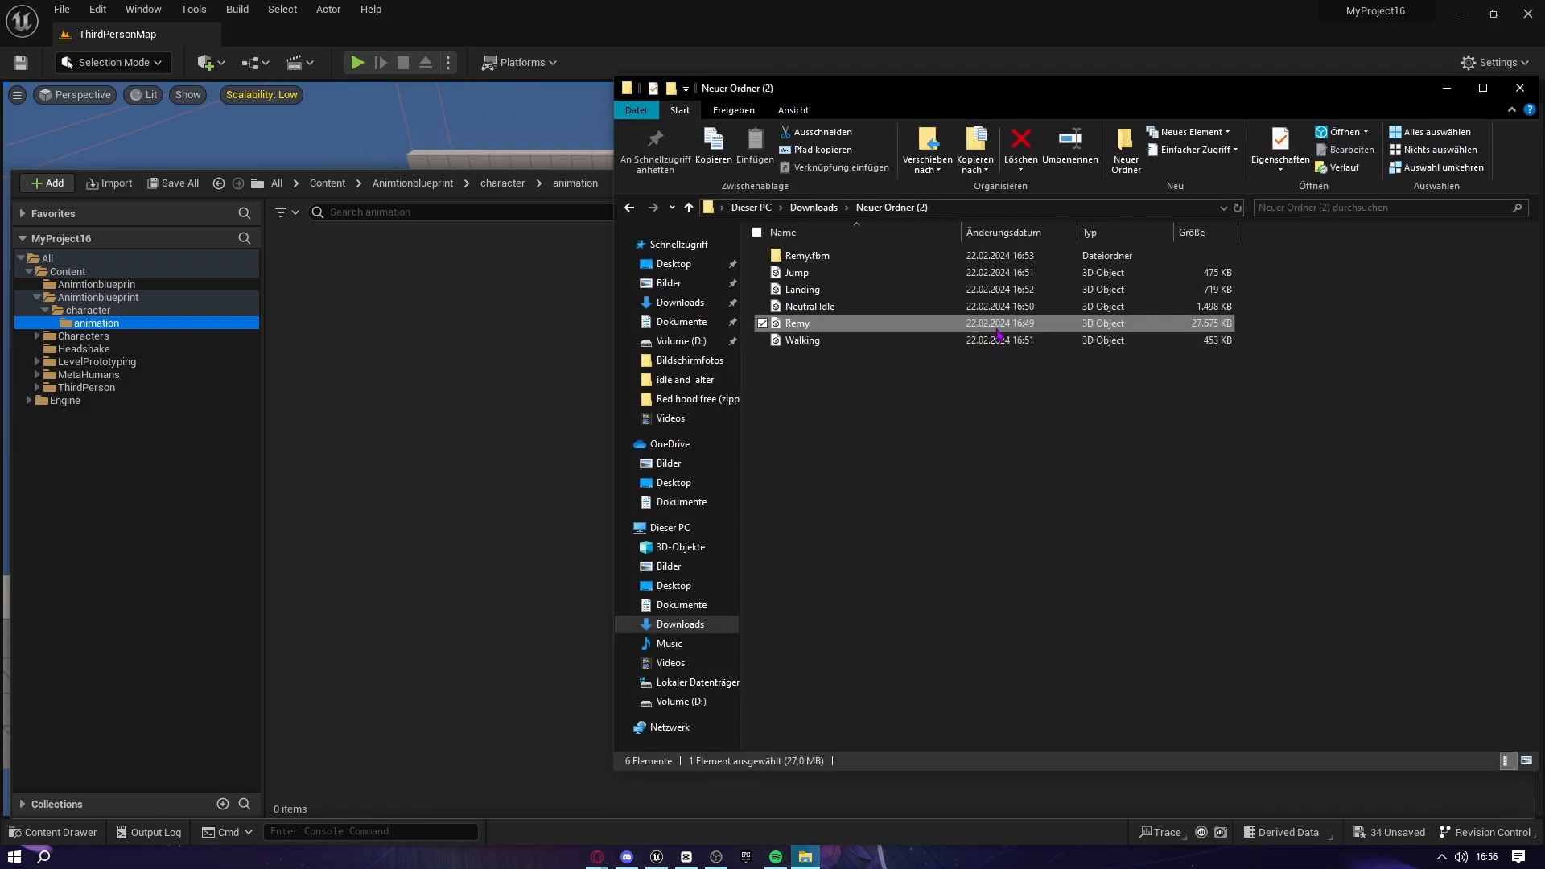
drag(1327, 269, 871, 351)
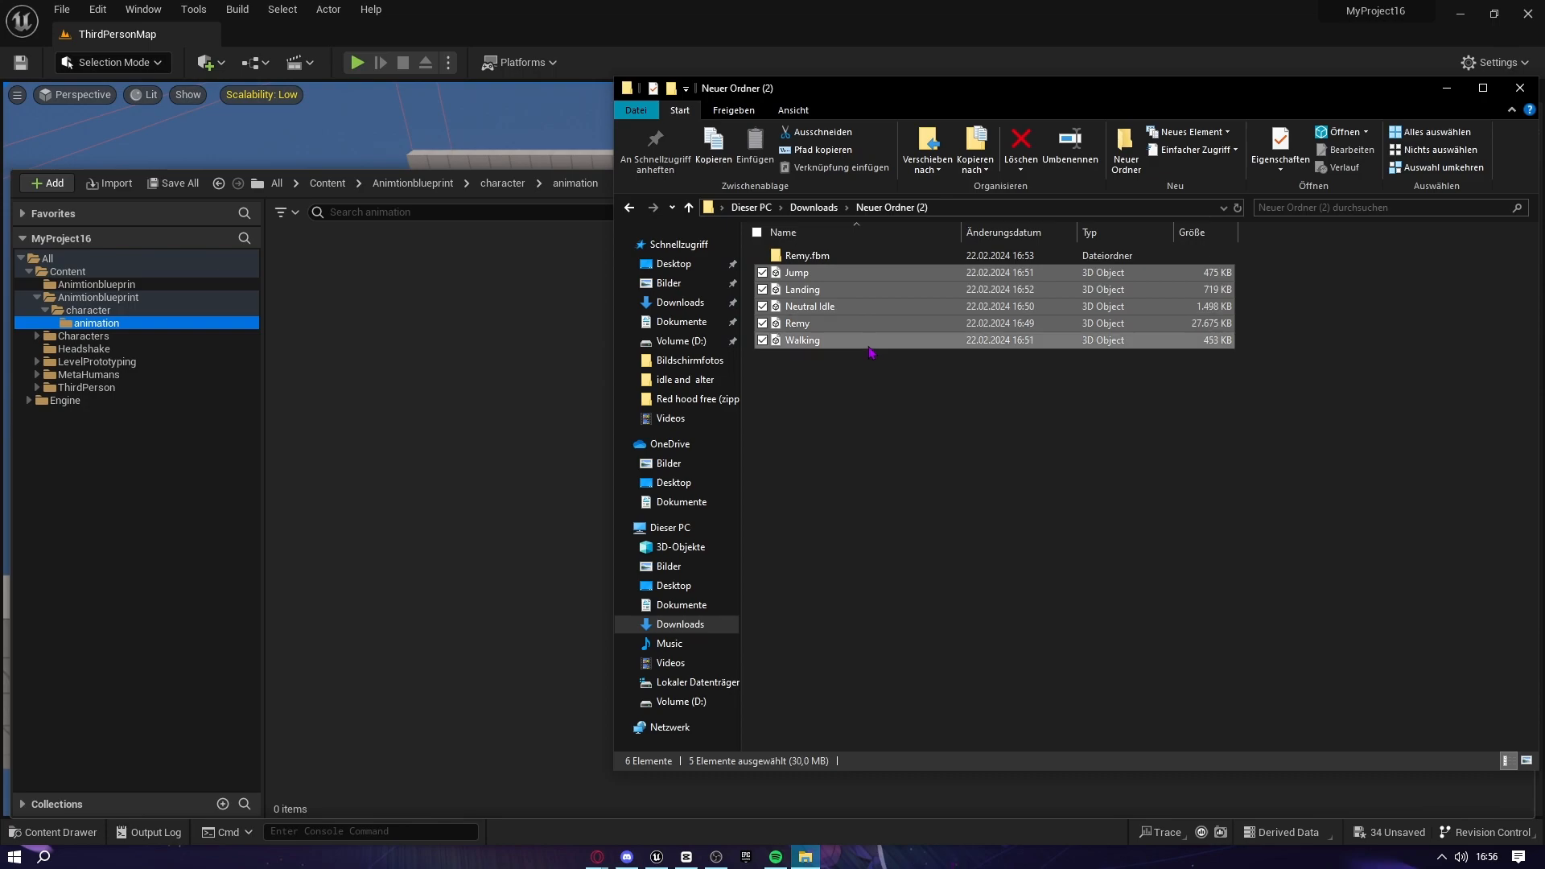
click(1193, 371)
drag(1309, 278, 977, 331)
click(1332, 299)
drag(1294, 291, 1107, 297)
click(1291, 296)
drag(1310, 269, 875, 340)
drag(1382, 282, 1099, 295)
drag(1311, 279, 458, 370)
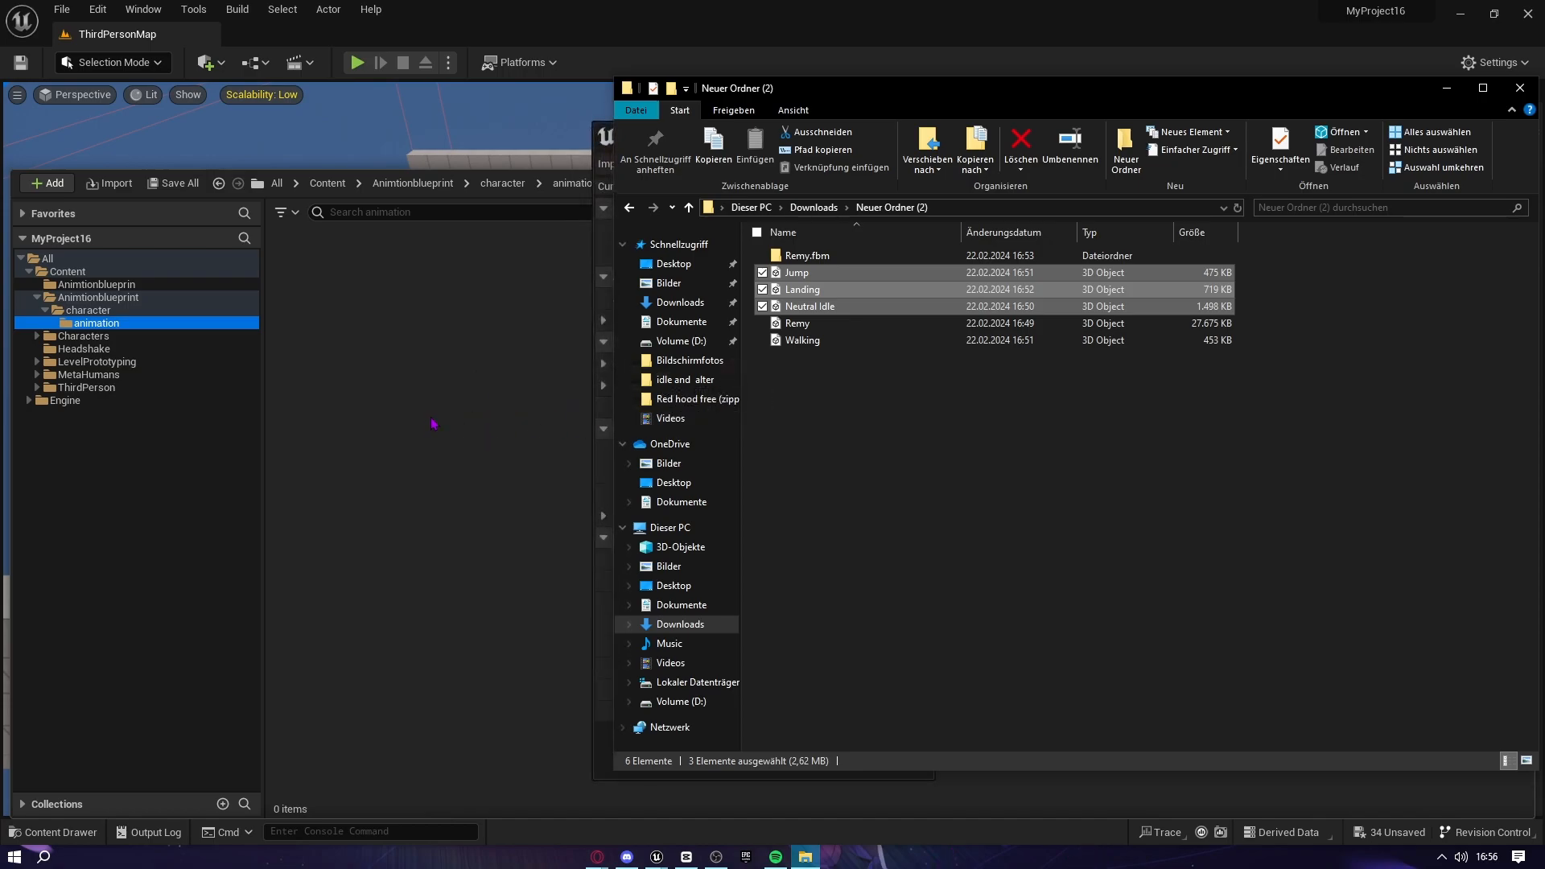
click(1446, 88)
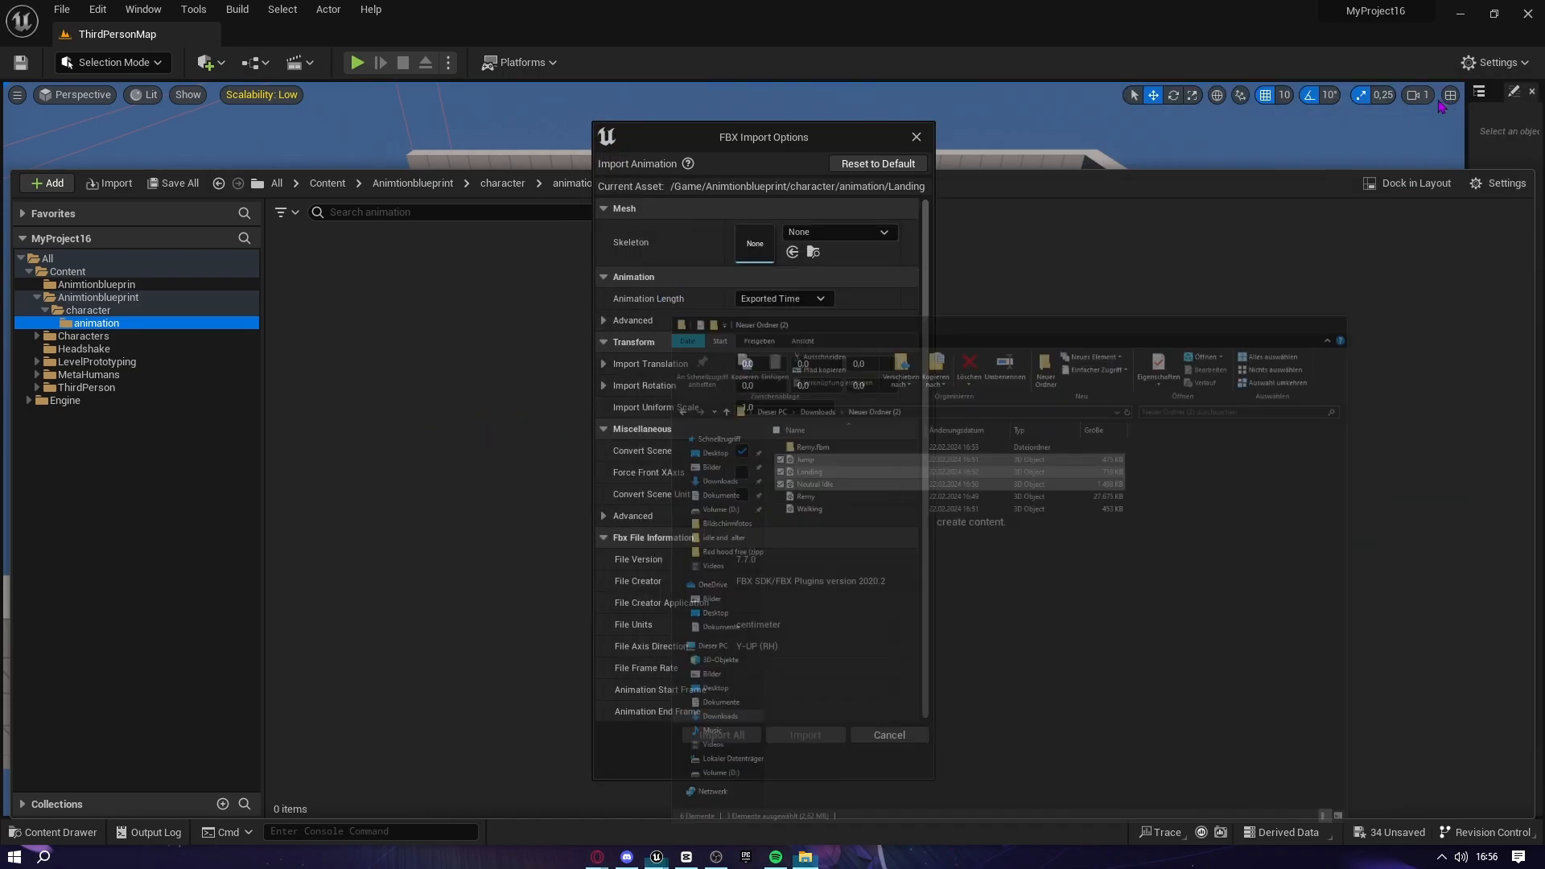
Assign Remy_Skeleton as the skeleton and import all the selected animations
click(790, 214)
click(625, 212)
click(841, 234)
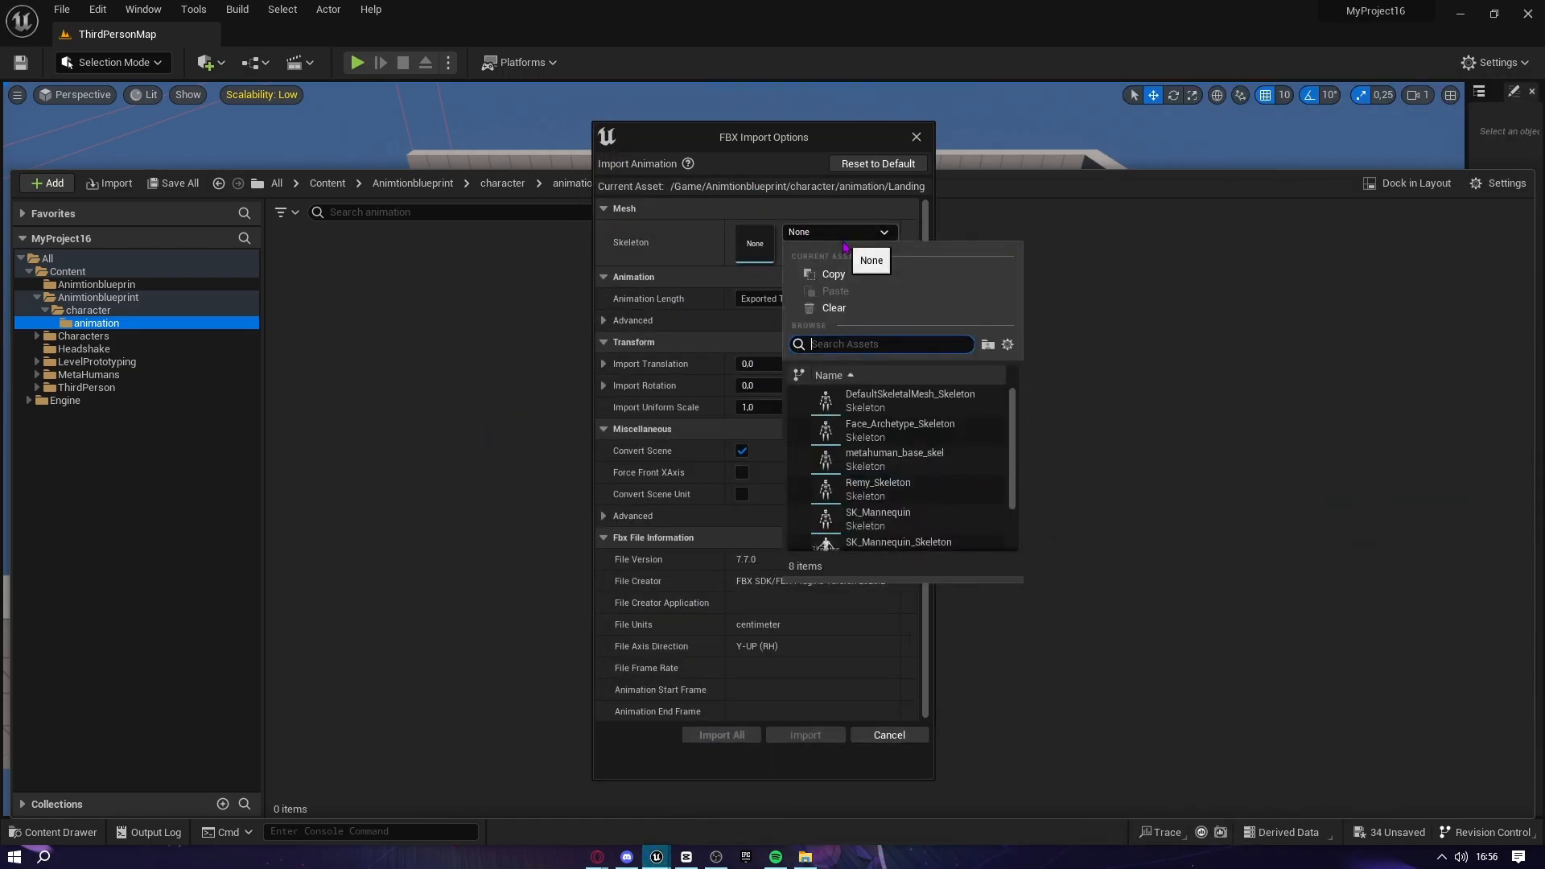
click(866, 492)
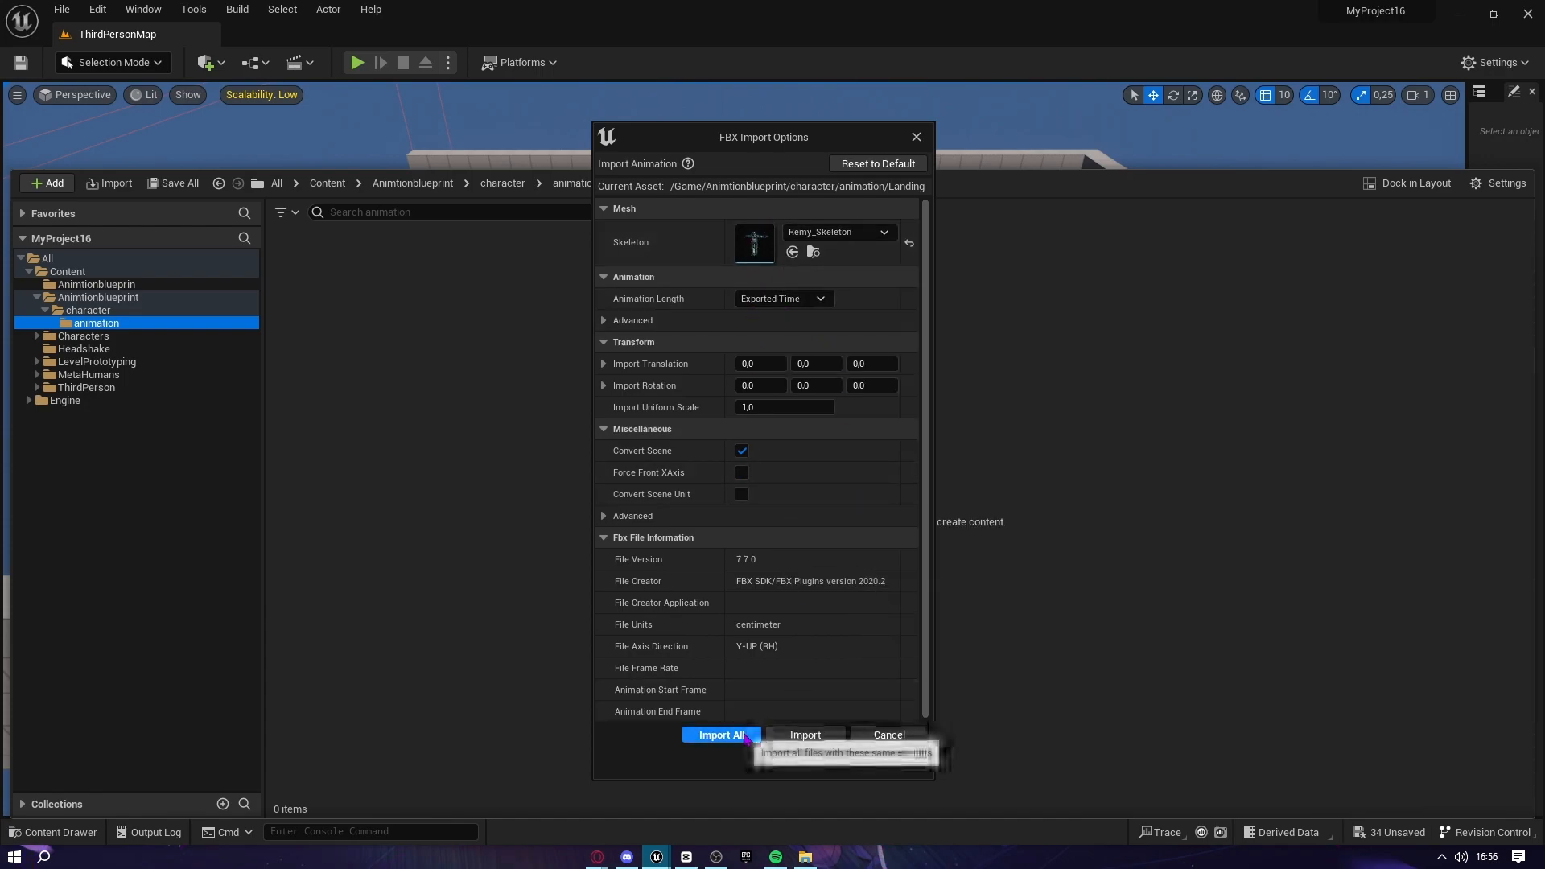
click(745, 736)
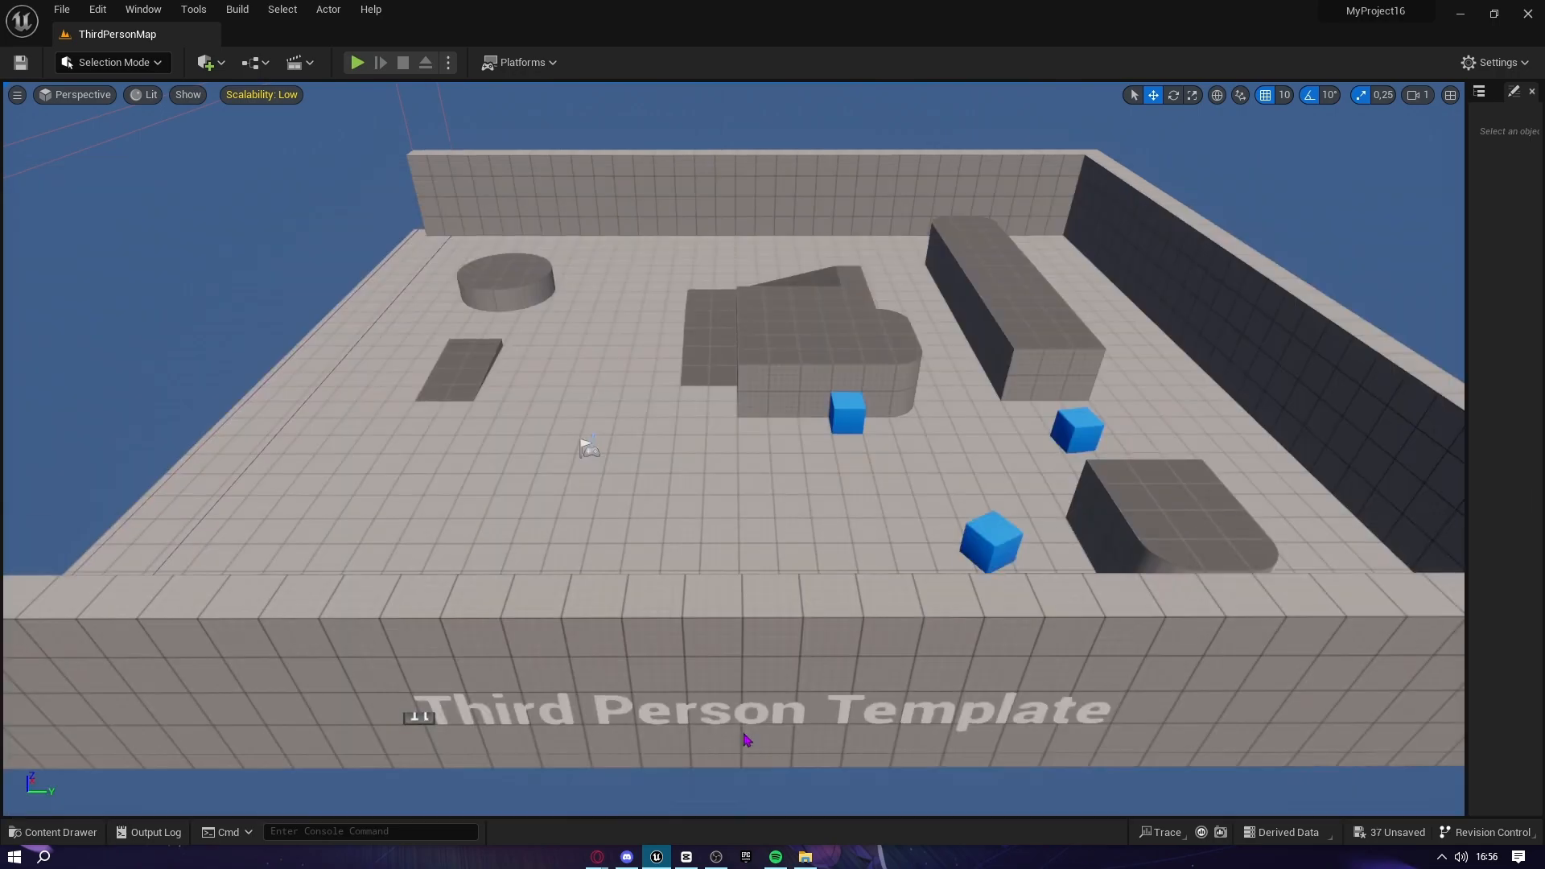
Open the imported Jump animation and examine it playing on the Remy character
click(83, 832)
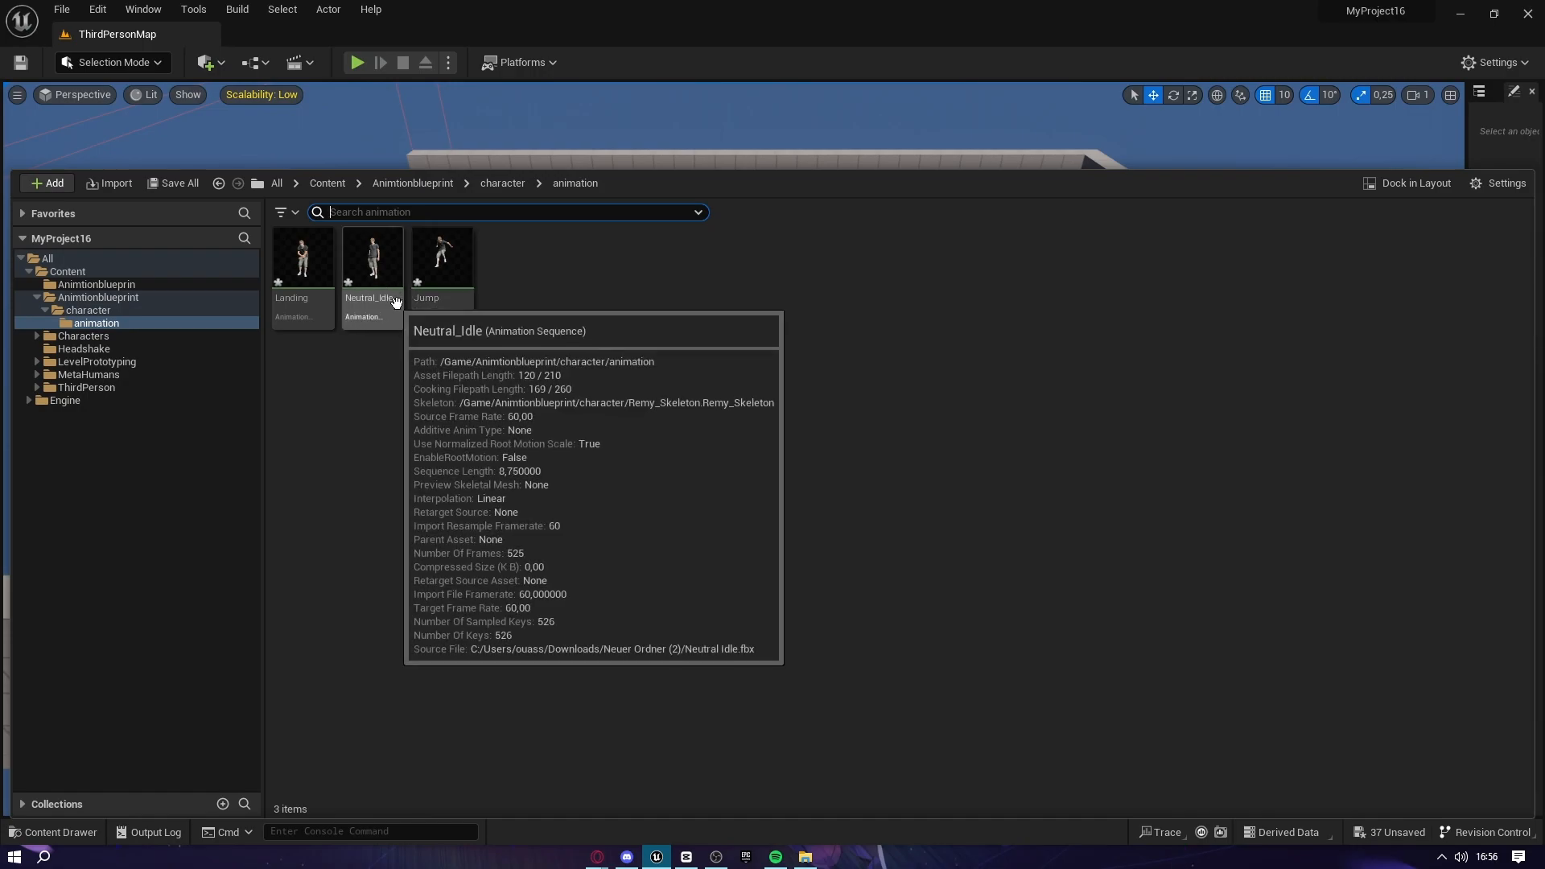
click(439, 304)
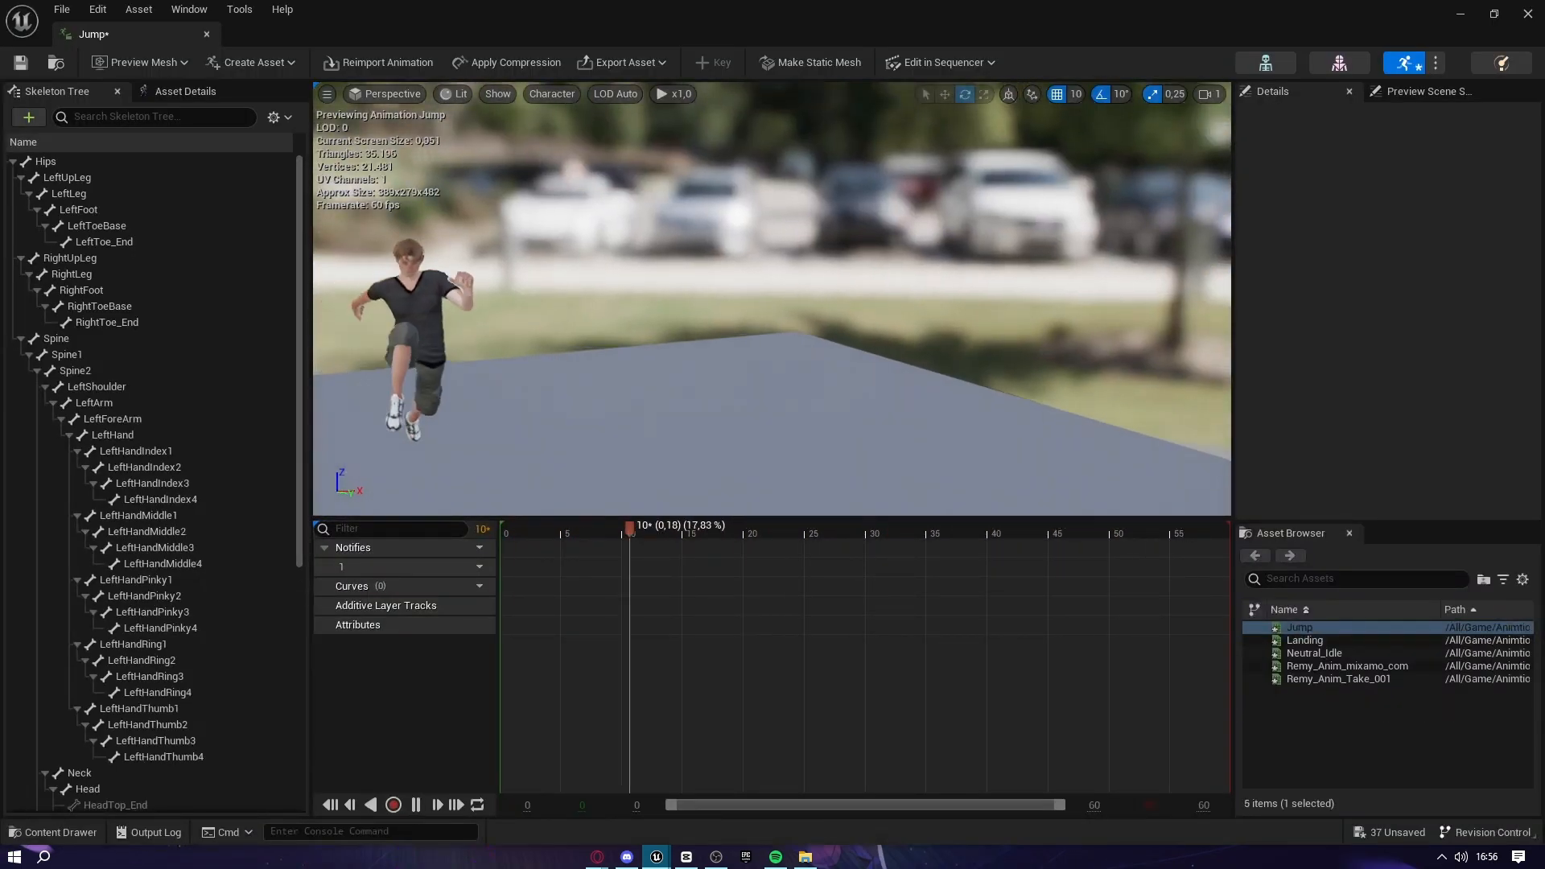
right_drag(1078, 310, 998, 338)
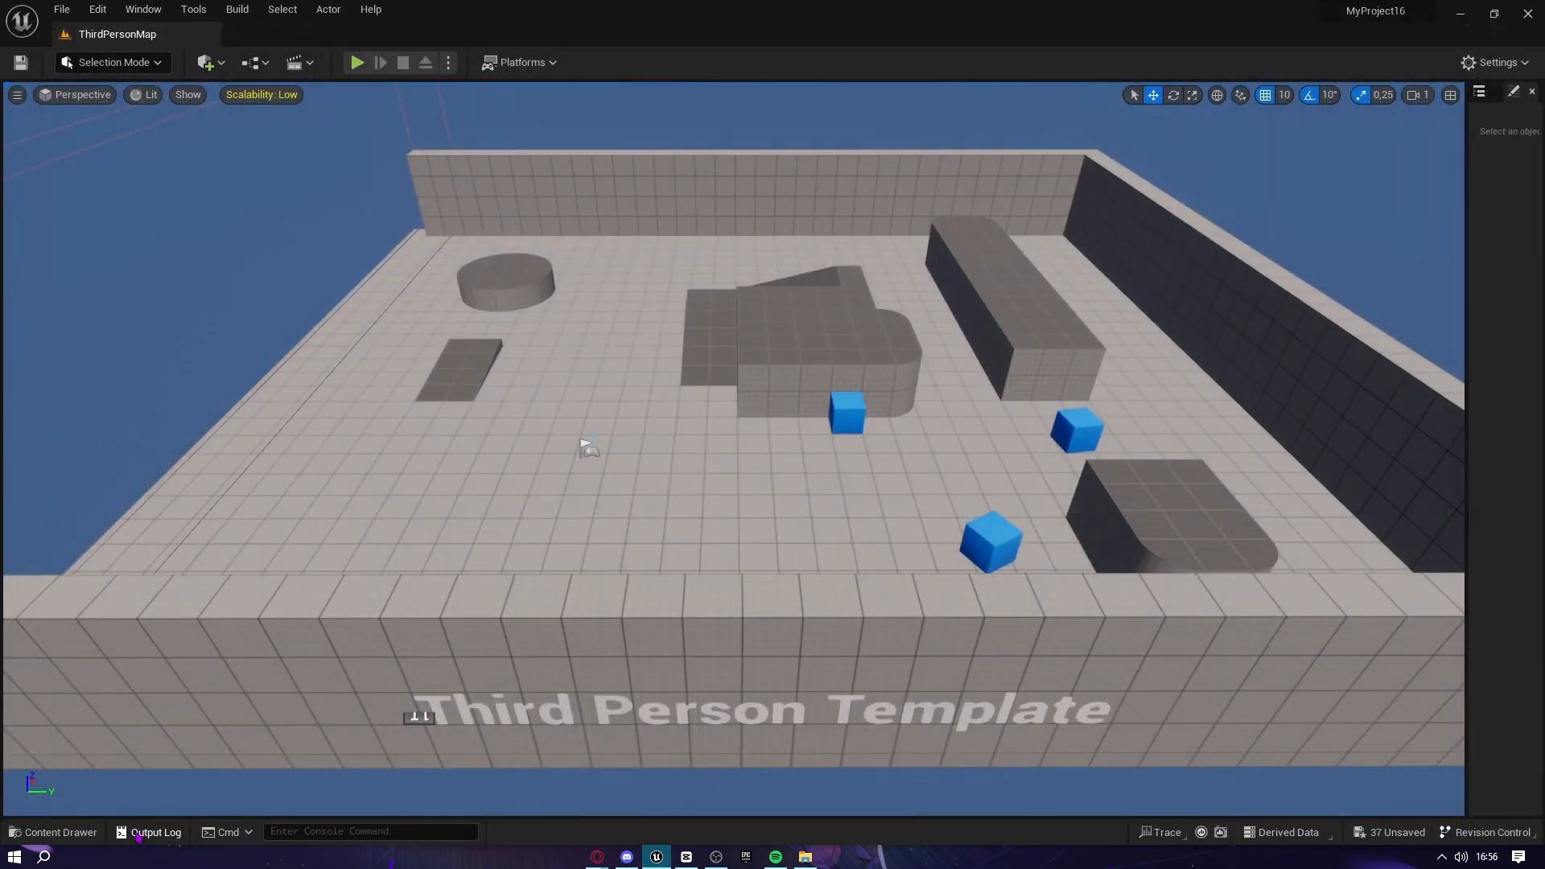
Import the Walking file from File Explorer into the animation folder using Remy_Skeleton, and dismiss the message log
click(52, 832)
click(804, 856)
drag(803, 340, 515, 407)
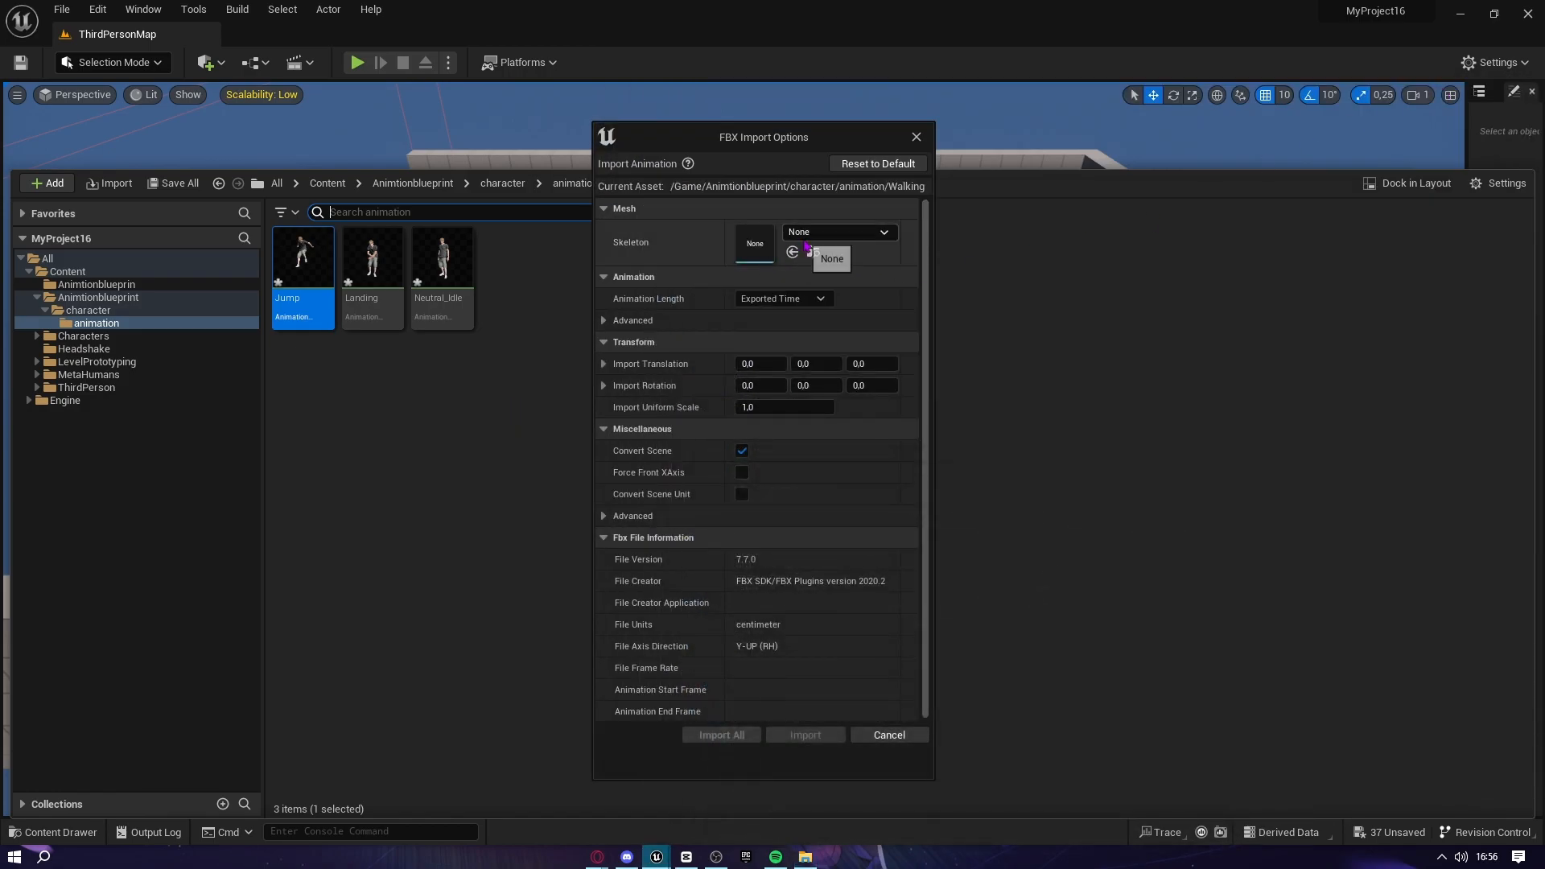
click(808, 234)
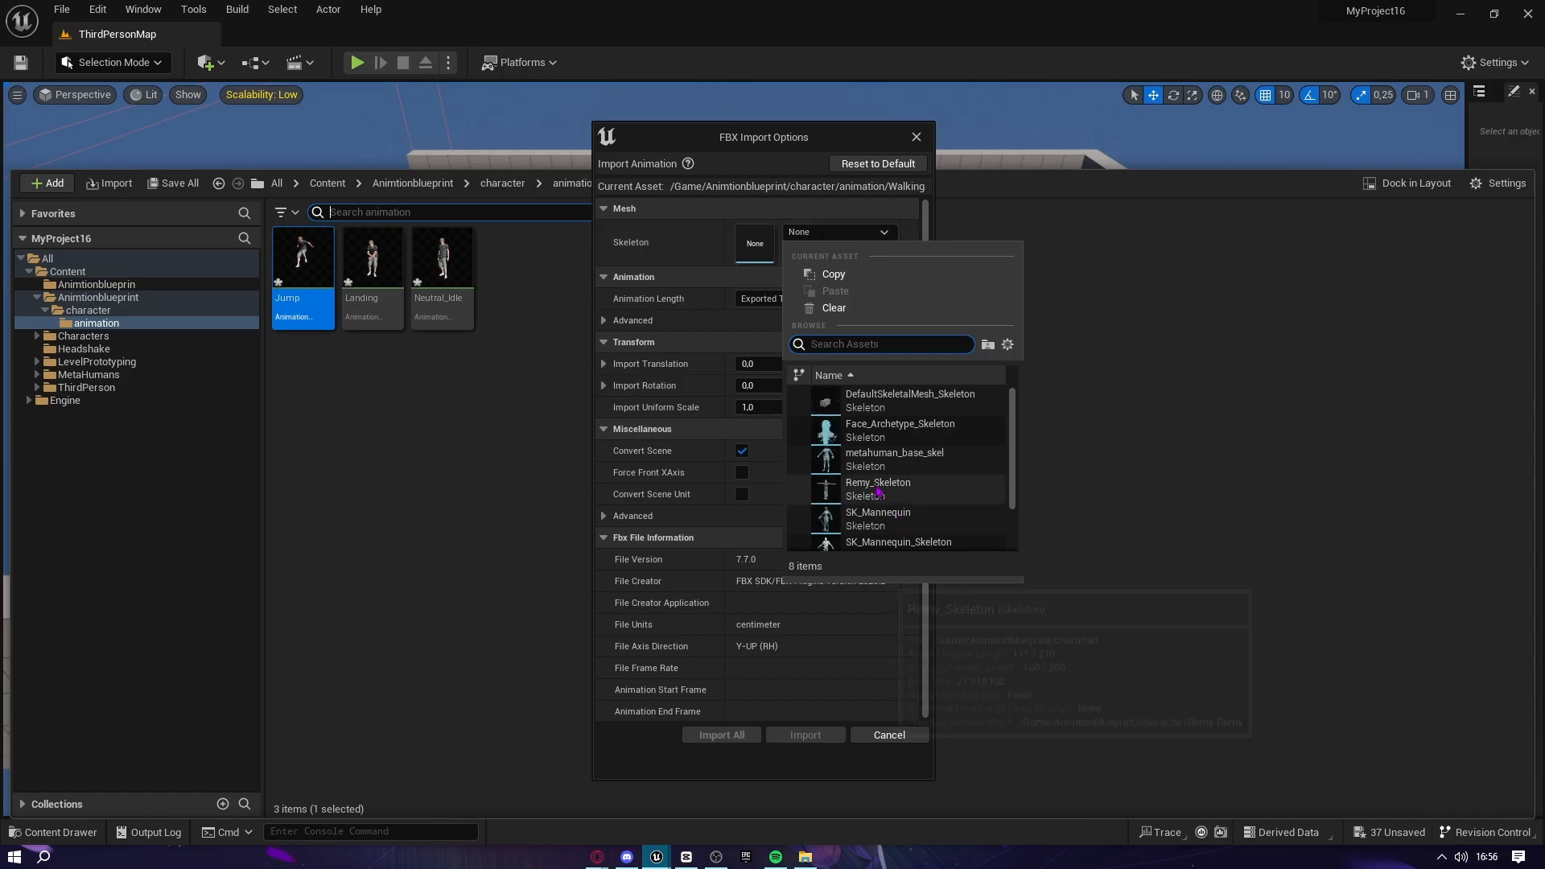
click(893, 459)
click(721, 735)
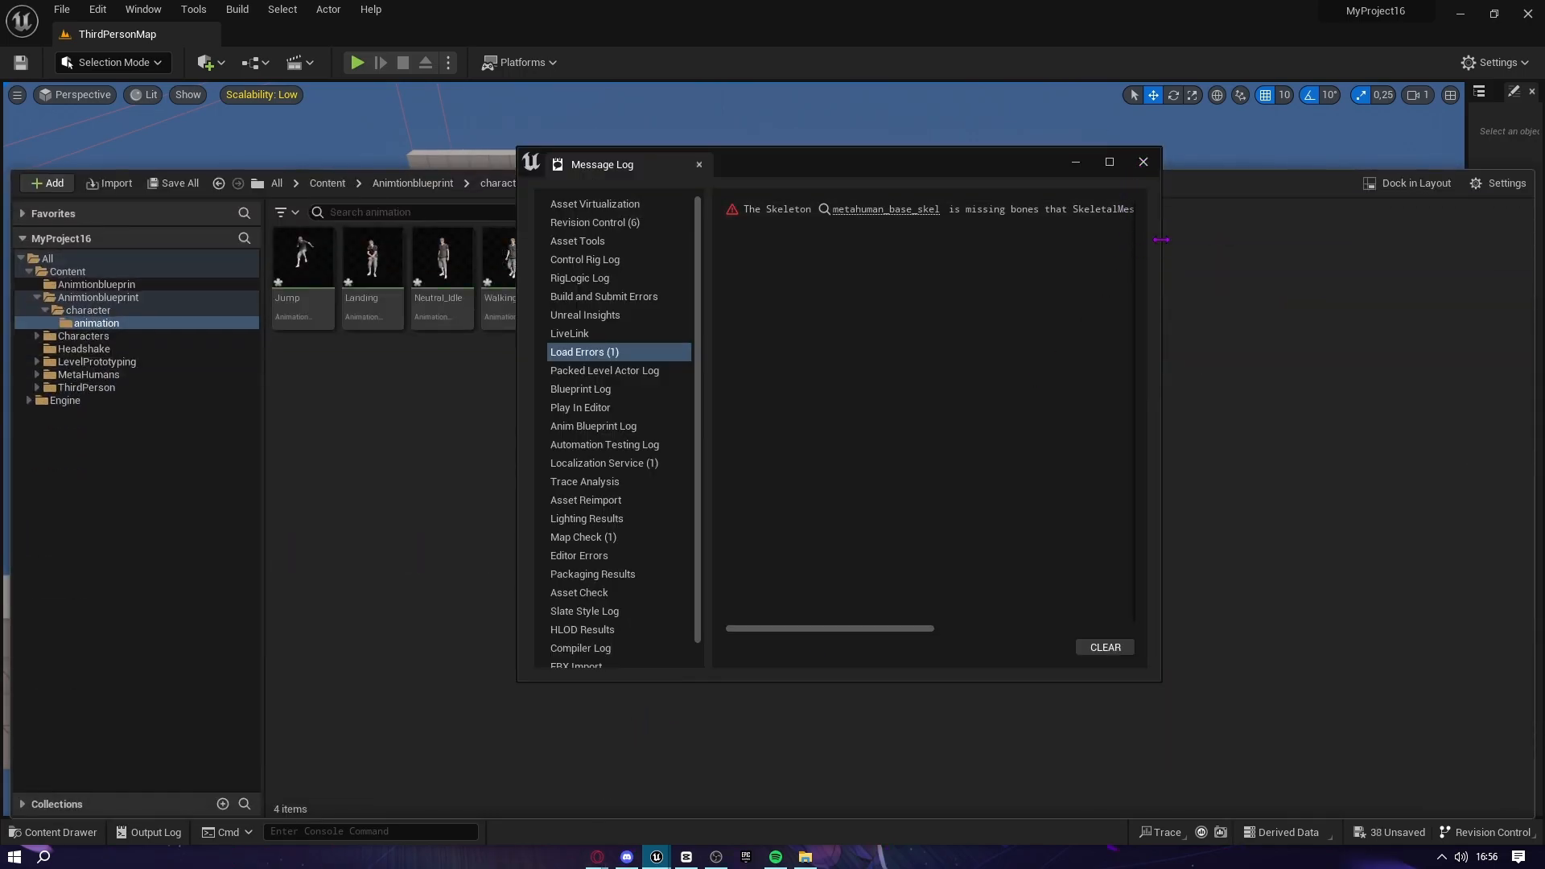
drag(1161, 239, 1509, 239)
click(1491, 163)
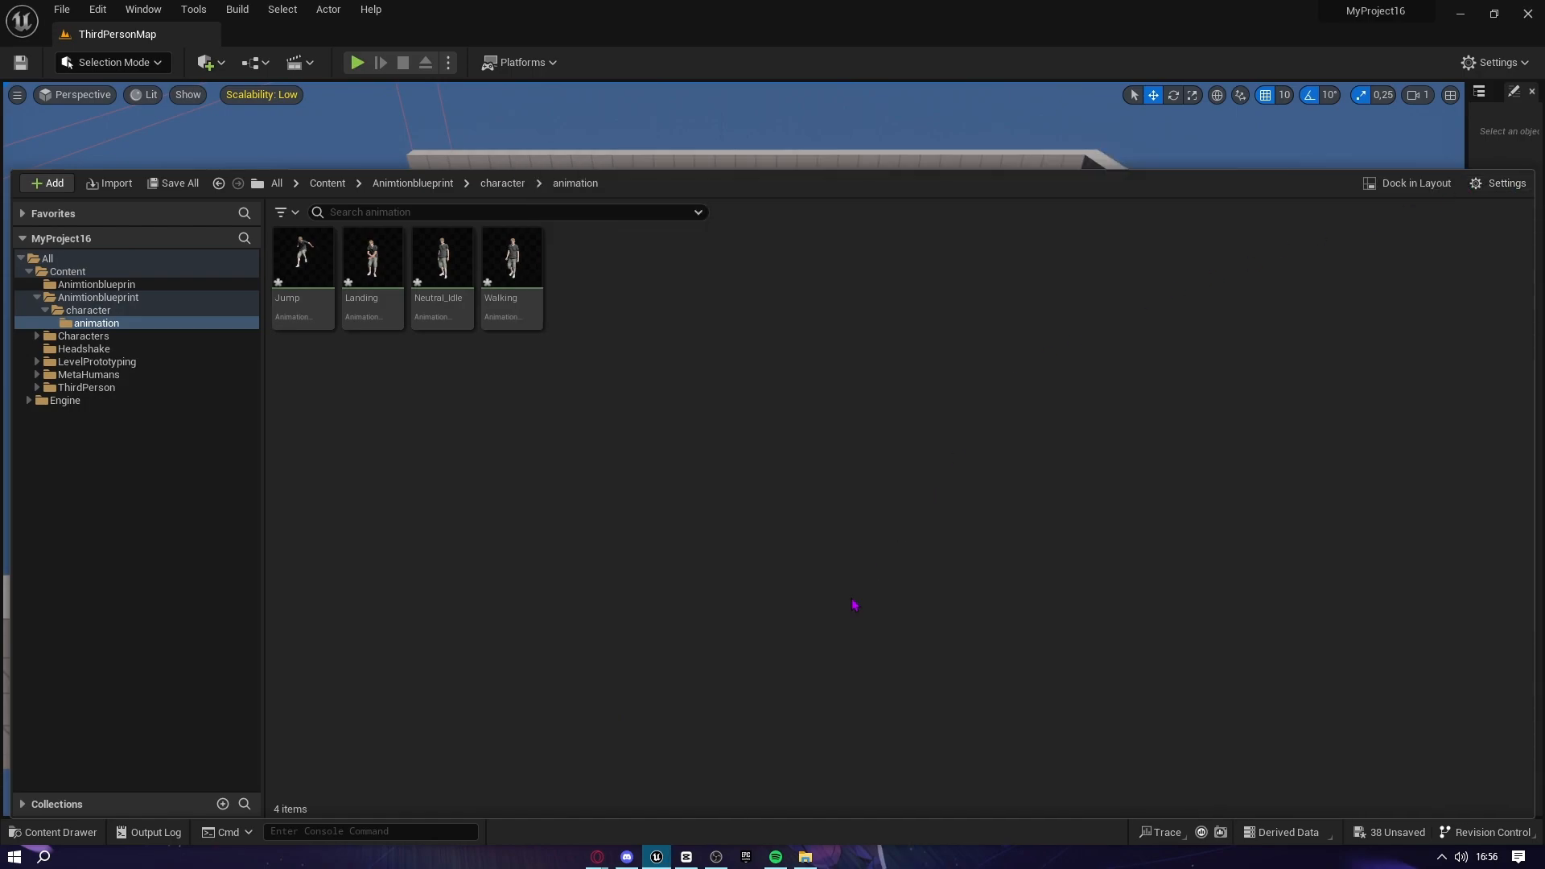
Create an animation blueprint for Remy_Skeleton in the animation folder, name it remy_anitamtionblueprint, and open it
right_click(609, 295)
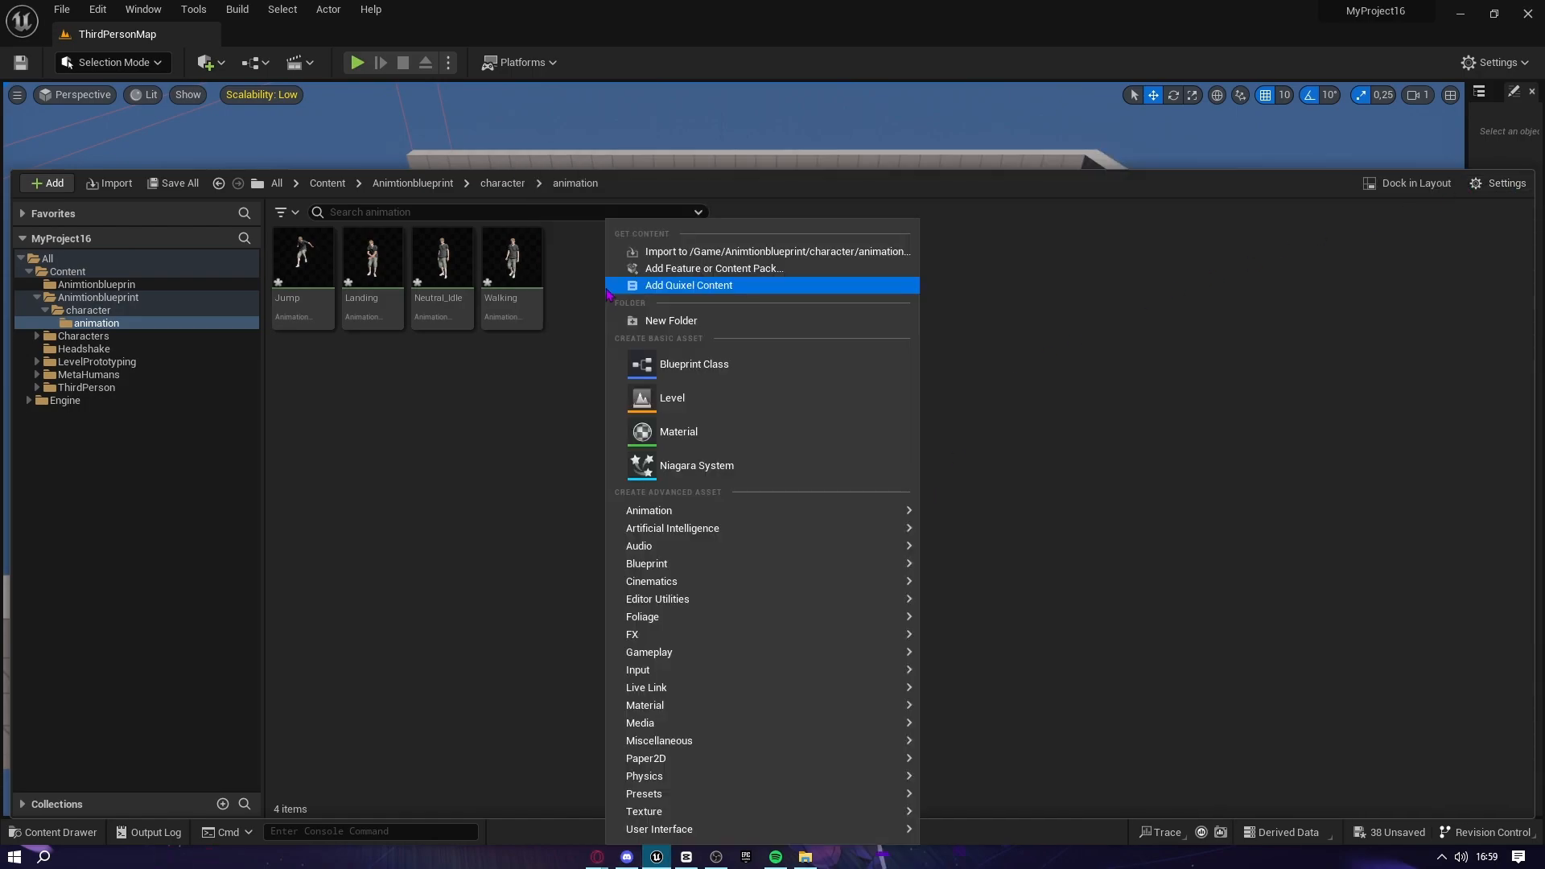
mouse_move(676, 511)
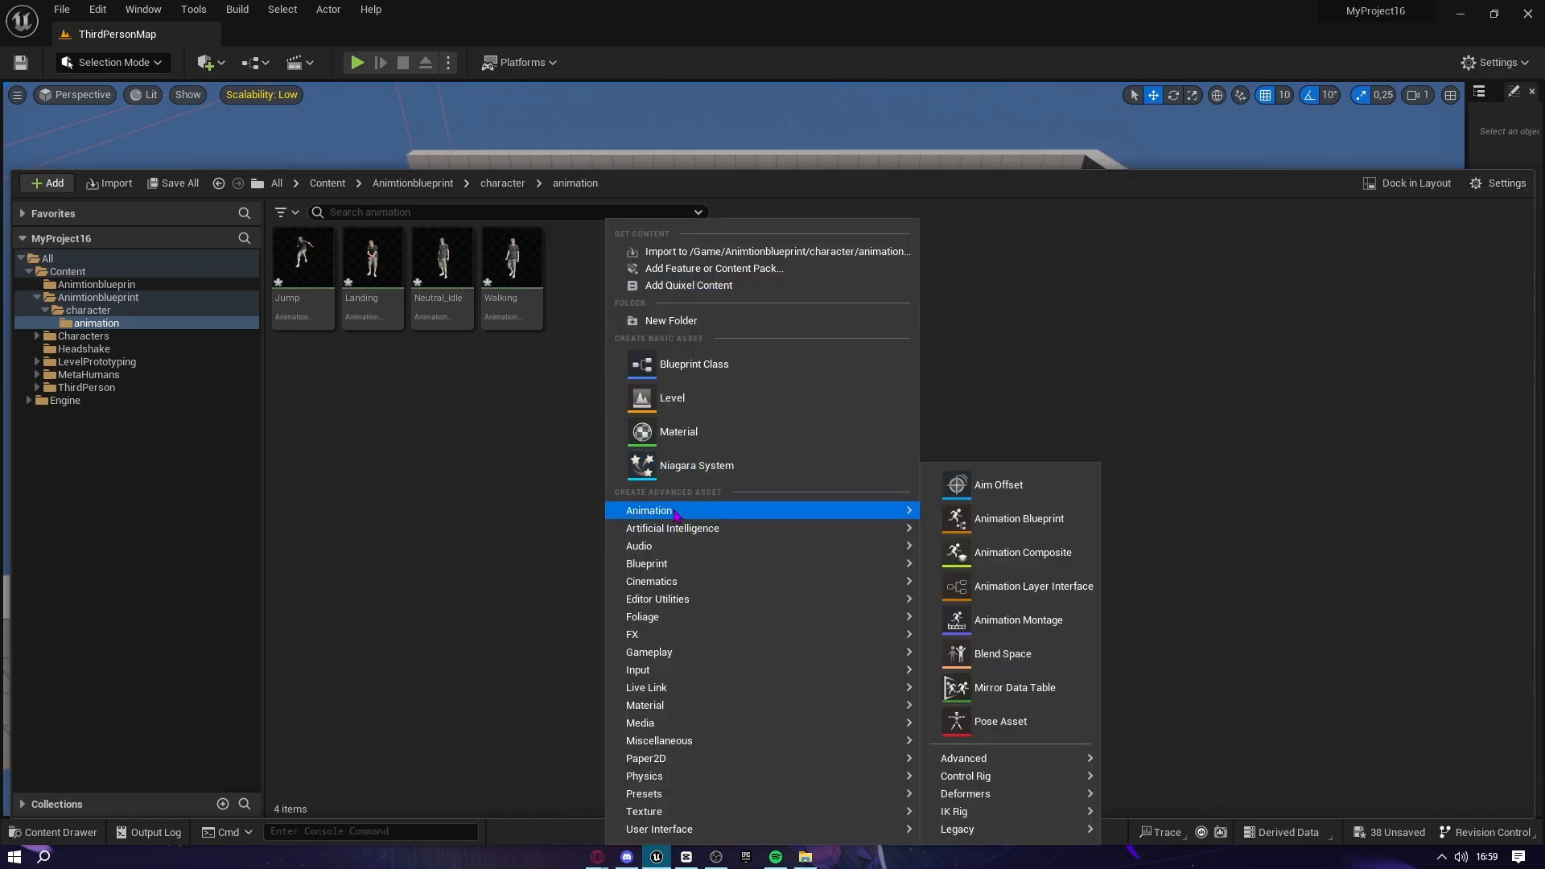
click(1007, 523)
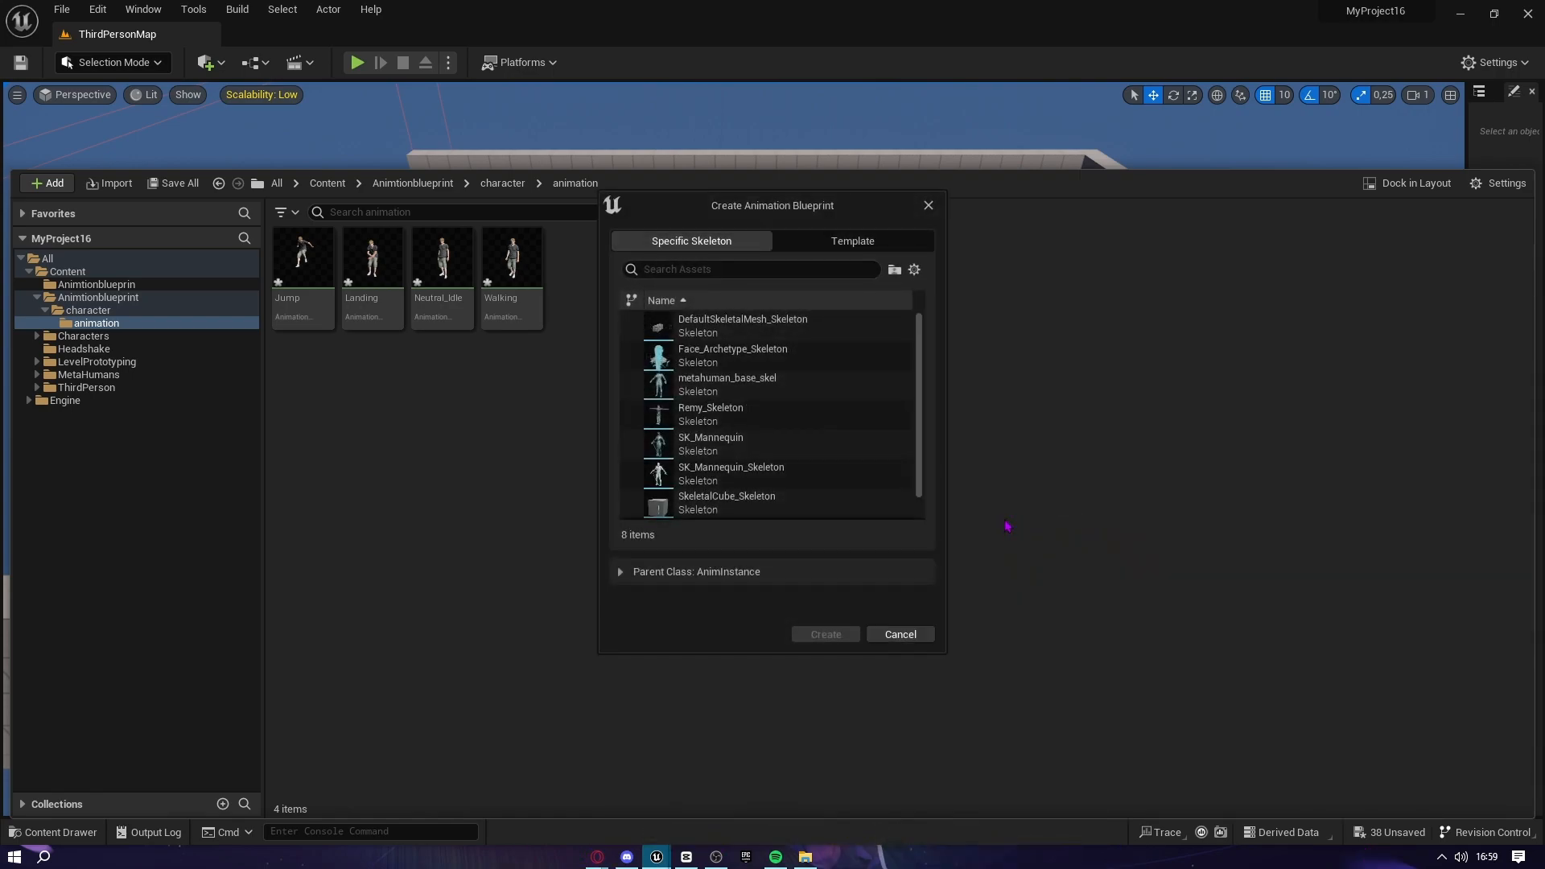
click(728, 413)
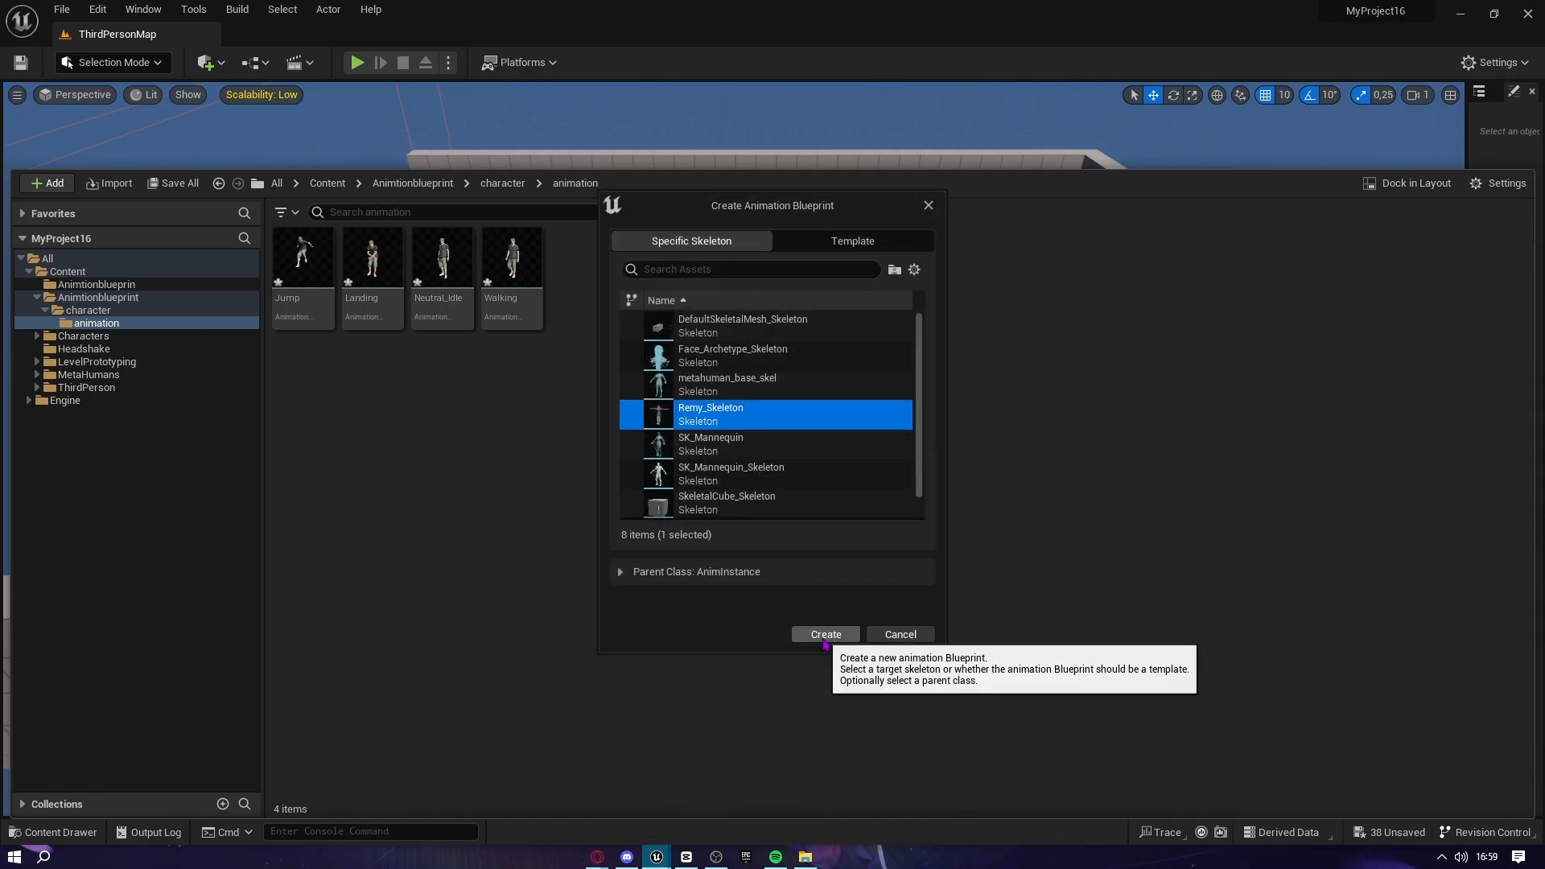
click(825, 635)
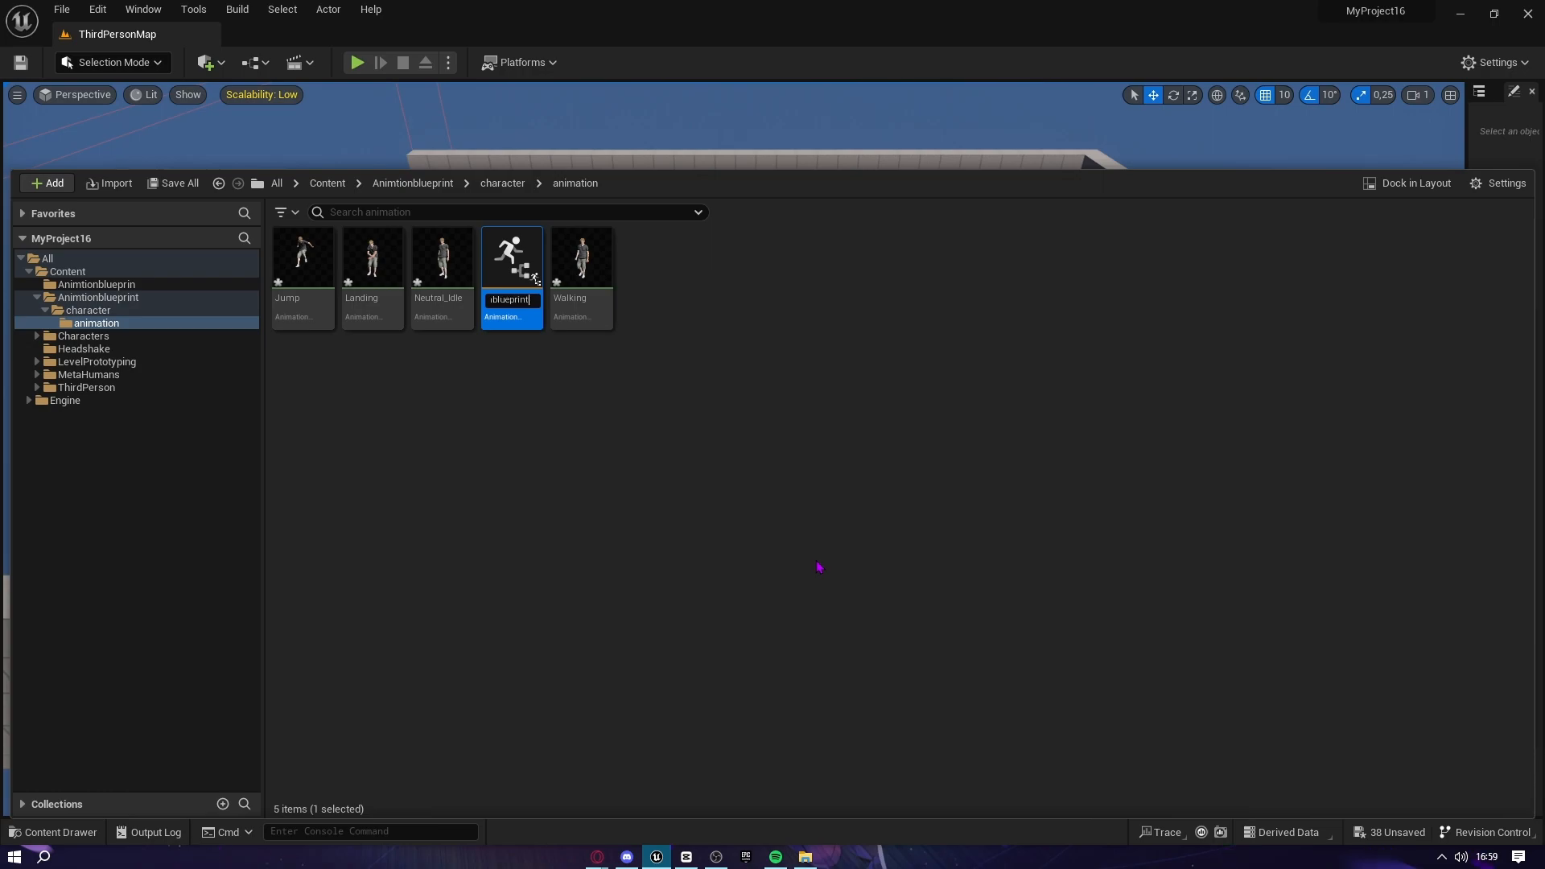
key(Return)
double_click(495, 261)
right_drag(552, 402, 701, 345)
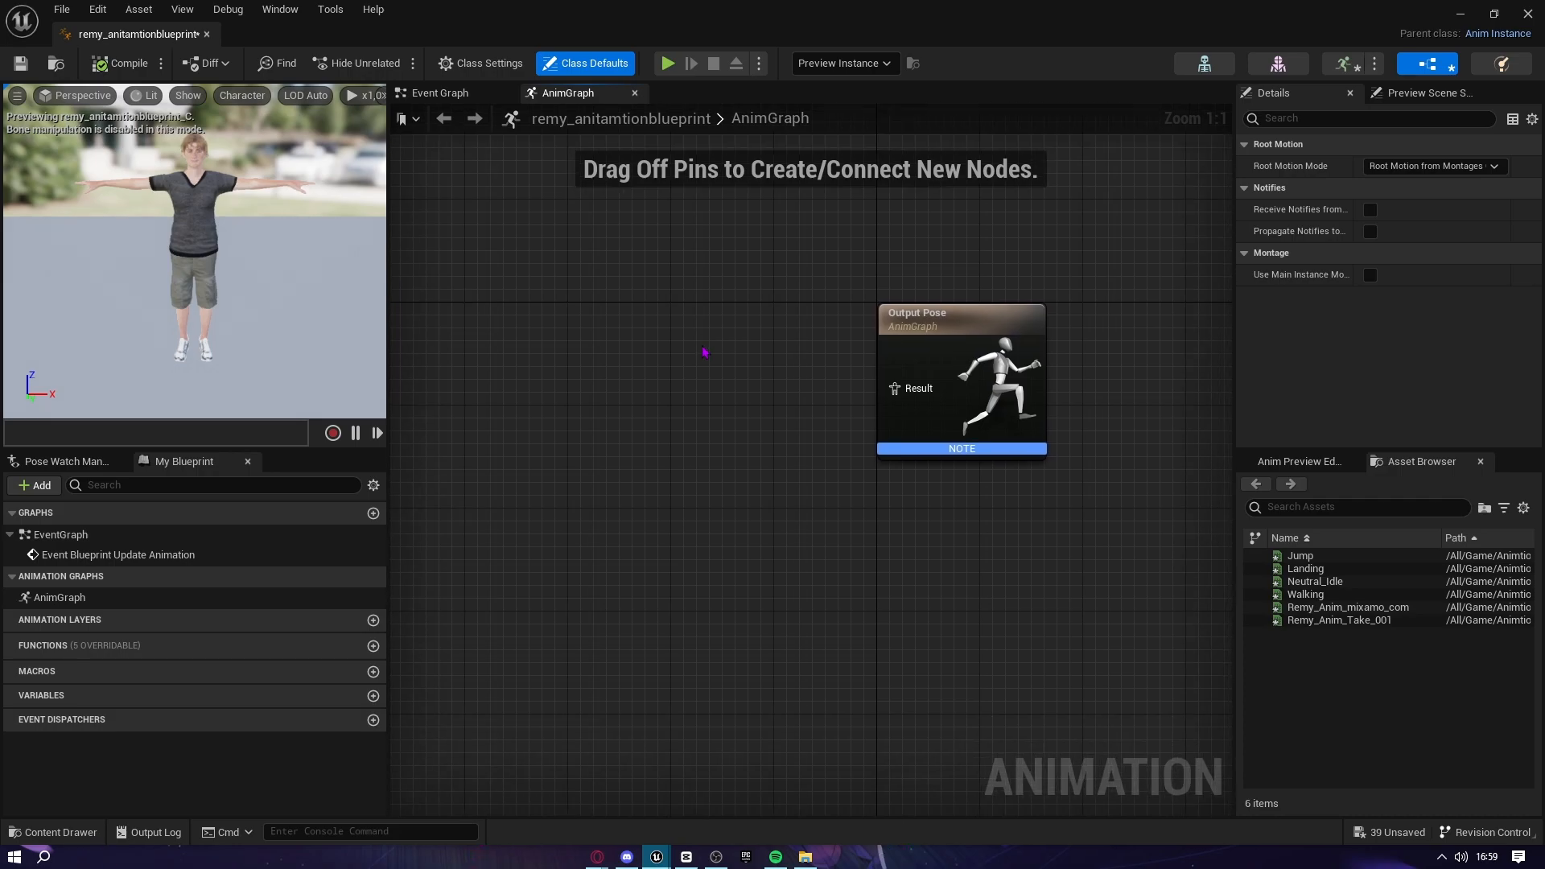
Add a state machine named Locomotion to the AnimGraph and connect it to the Output Pose's Result
right_click(623, 381)
text(state)
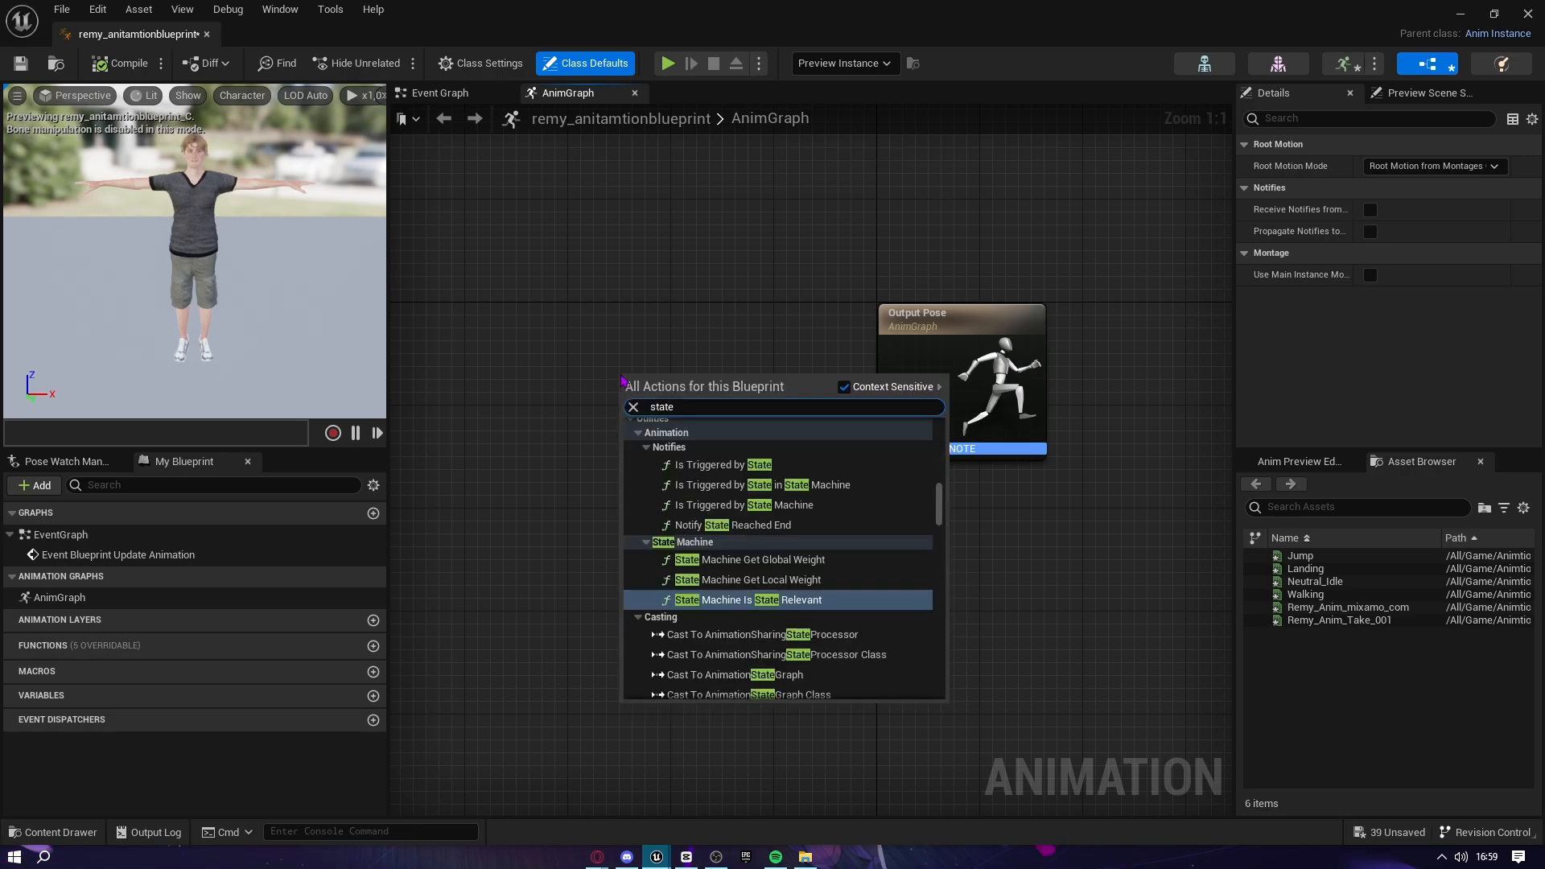
text( mach)
scroll(694, 555, up, 7)
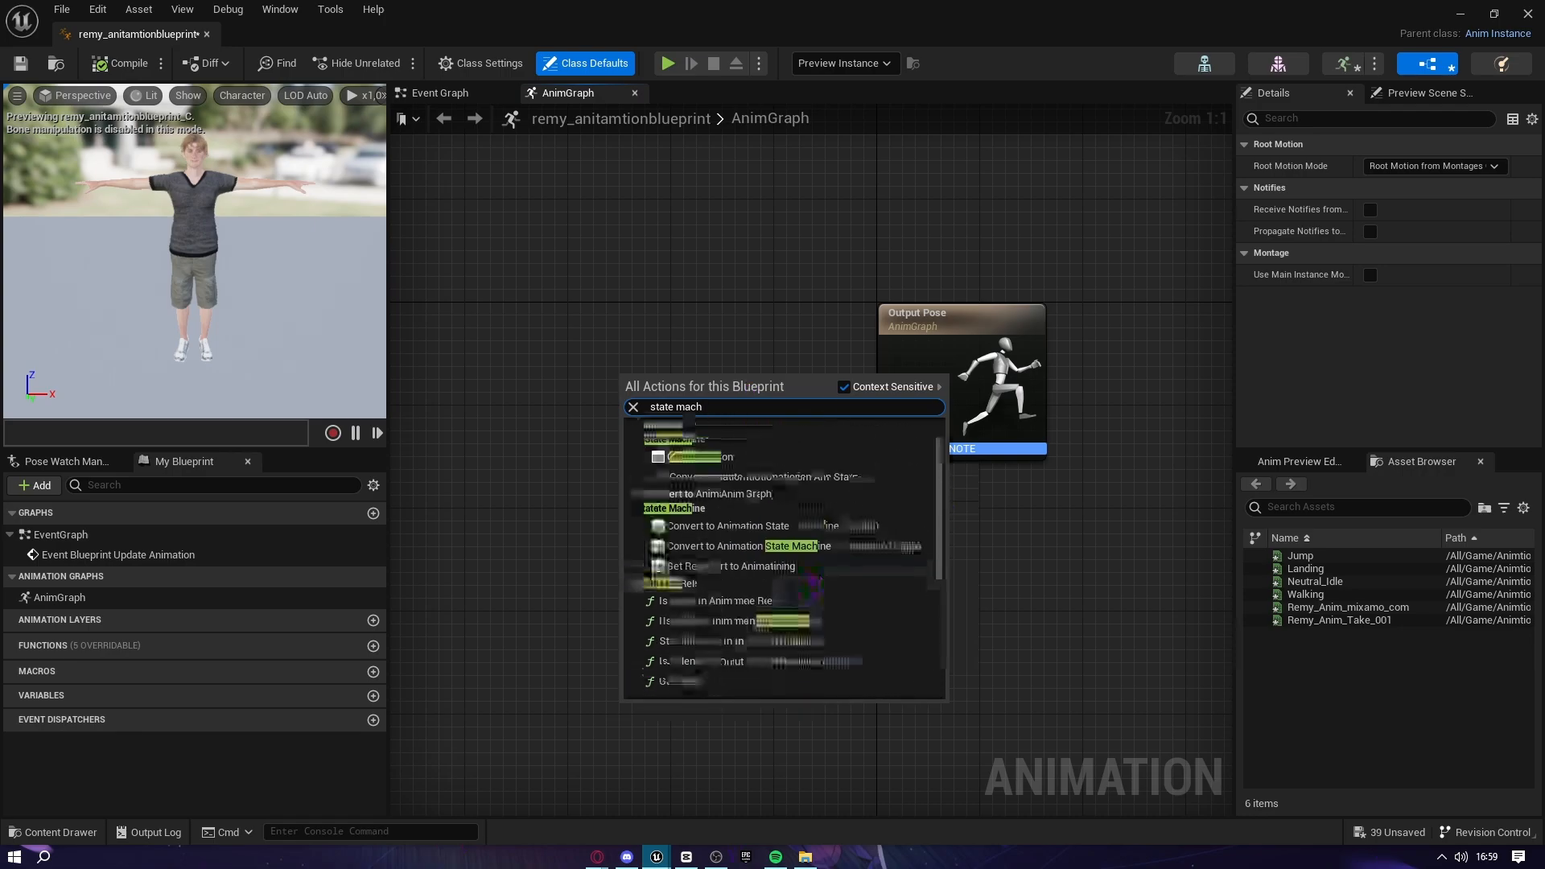
click(697, 460)
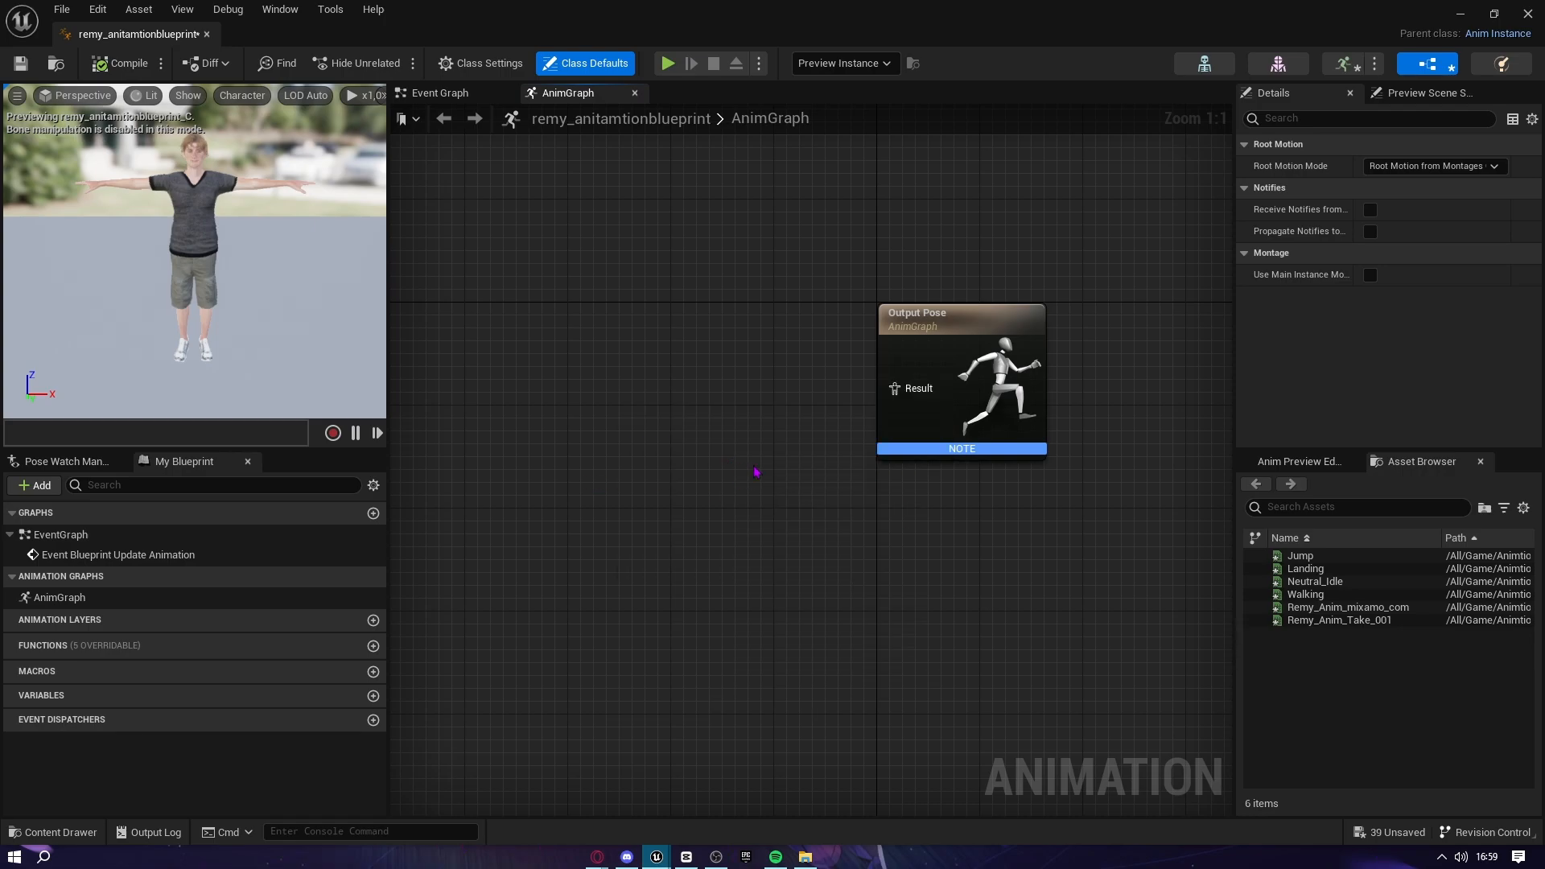
text(Locomot)
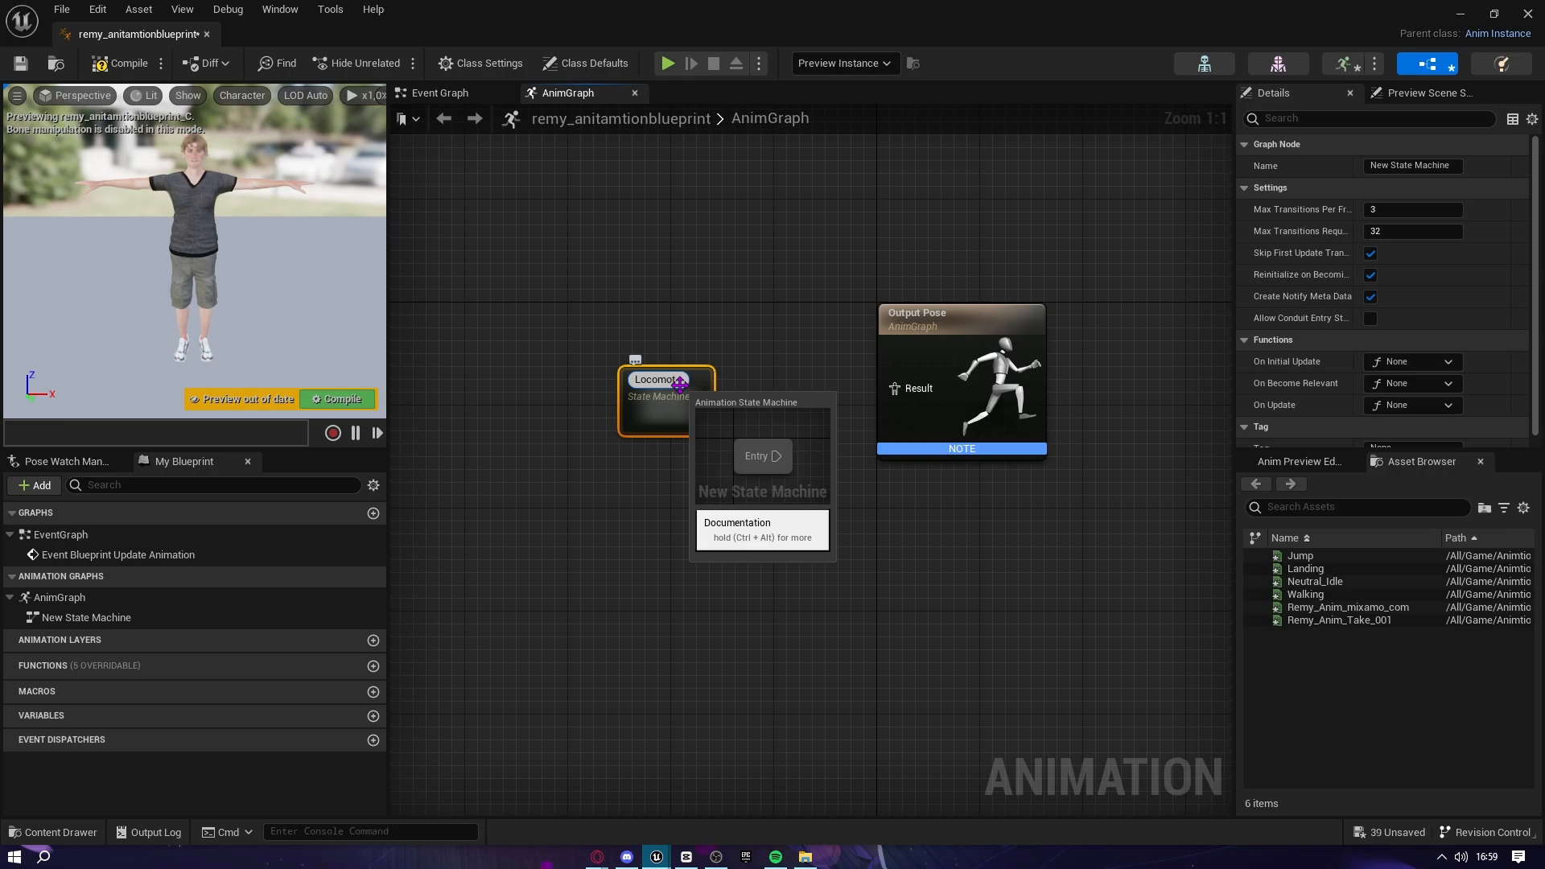
key(Return)
drag(646, 390, 899, 399)
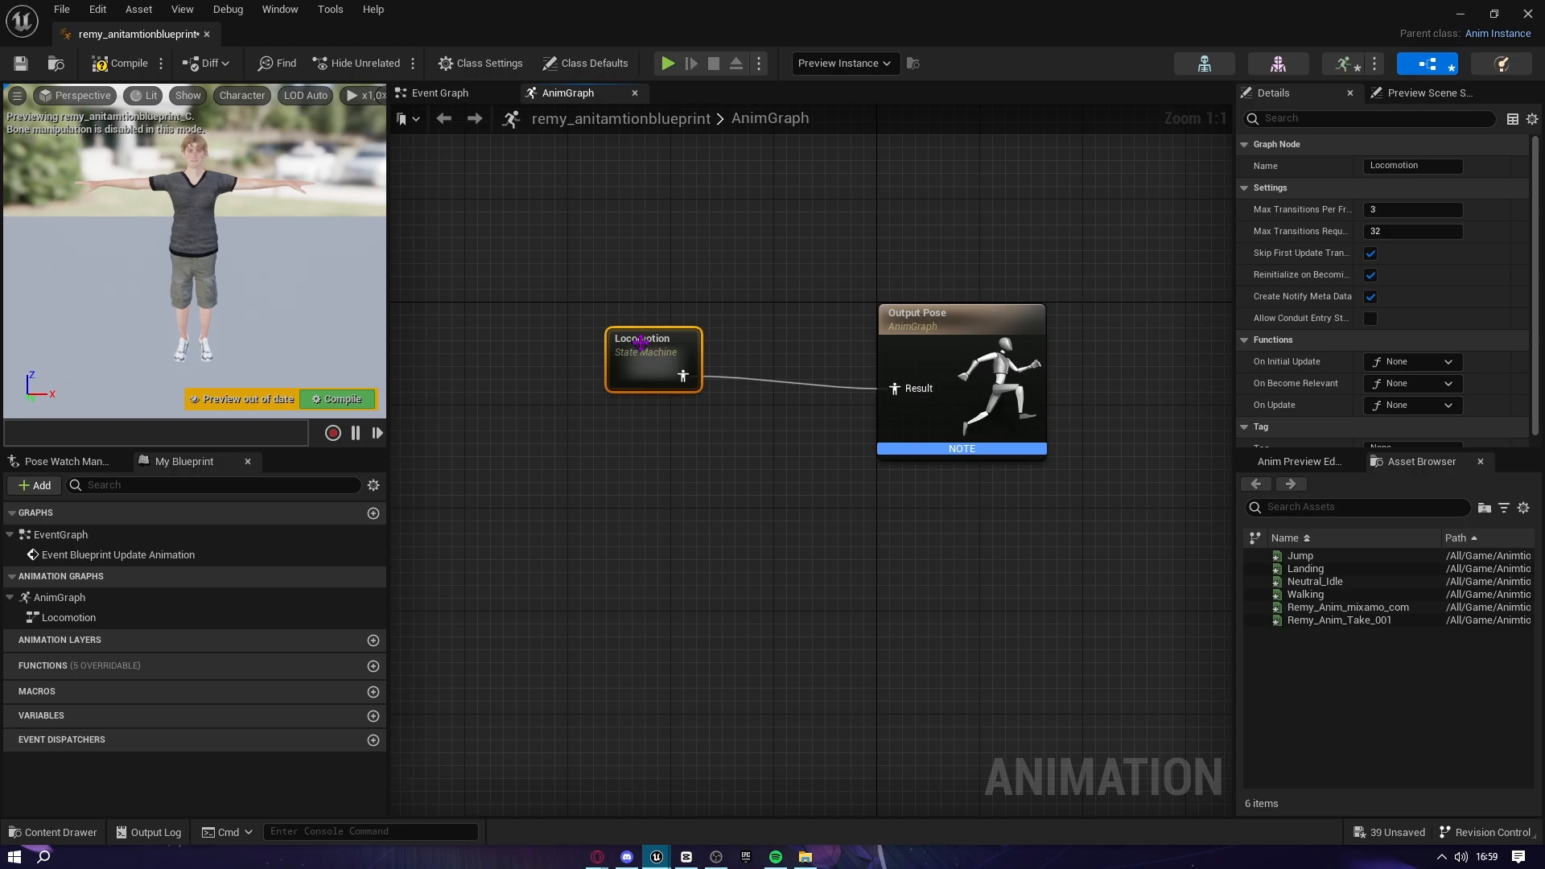
drag(641, 342, 654, 354)
Open the Locomotion state machine and add a state named Idle/Walk connected from Entry
double_click(674, 388)
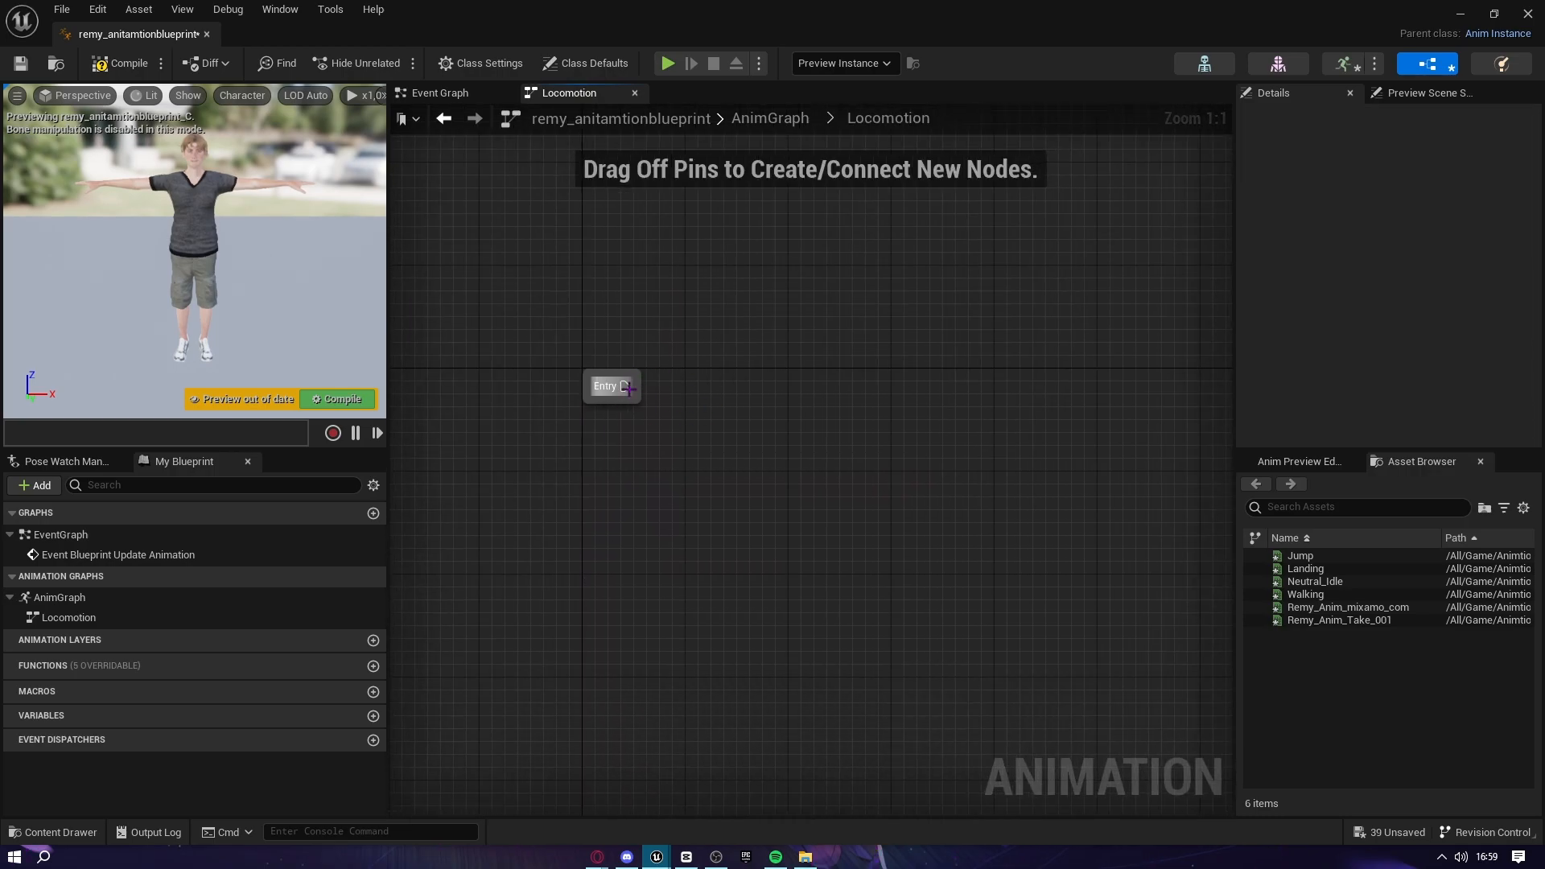
drag(847, 396, 847, 397)
text(s)
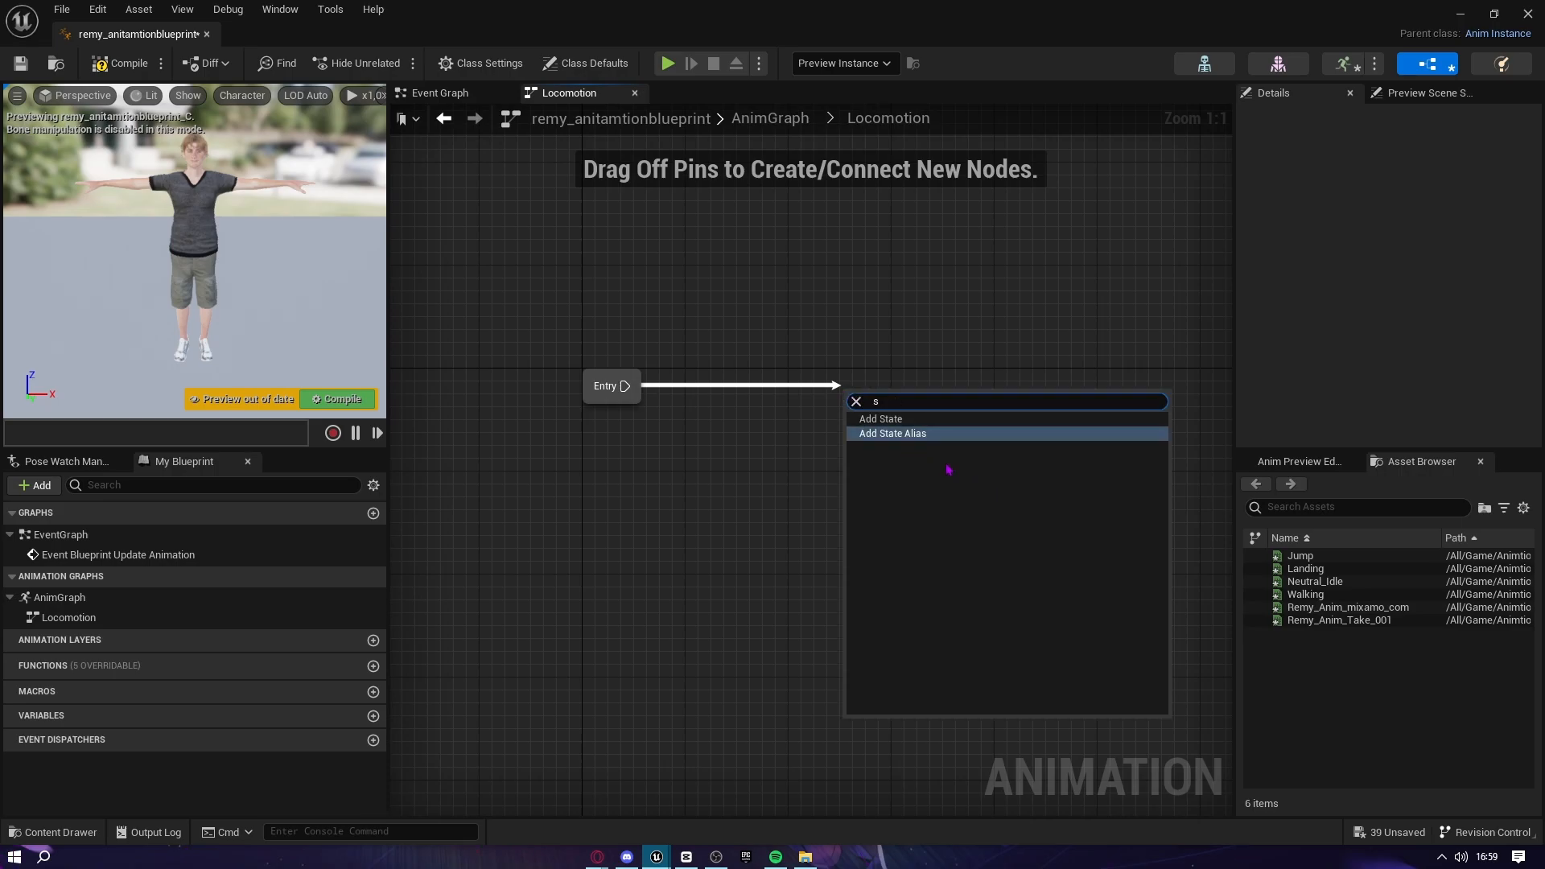
click(906, 421)
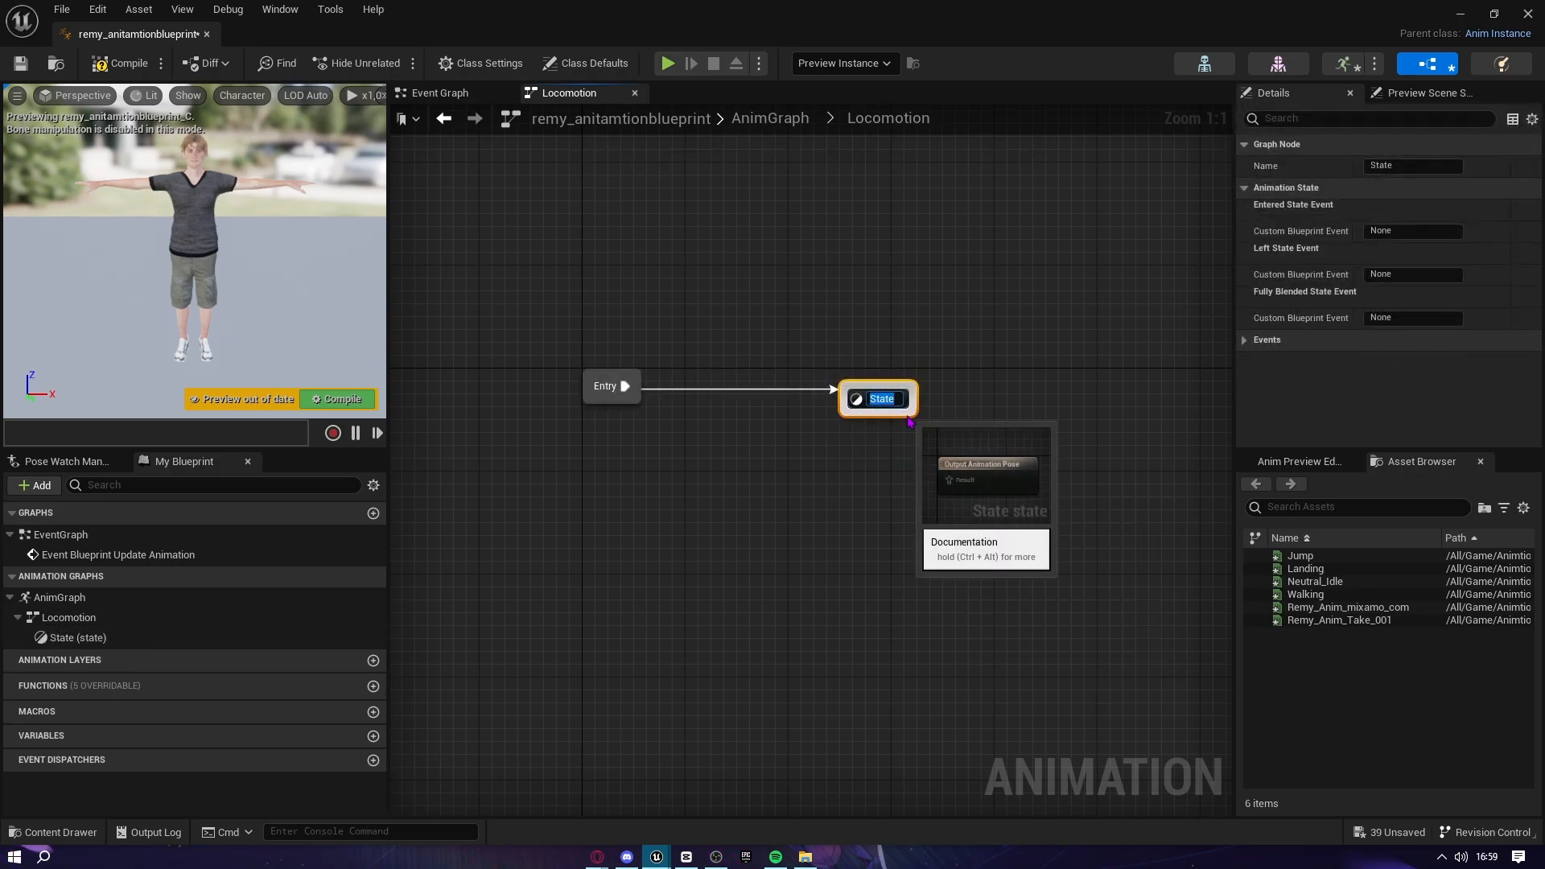
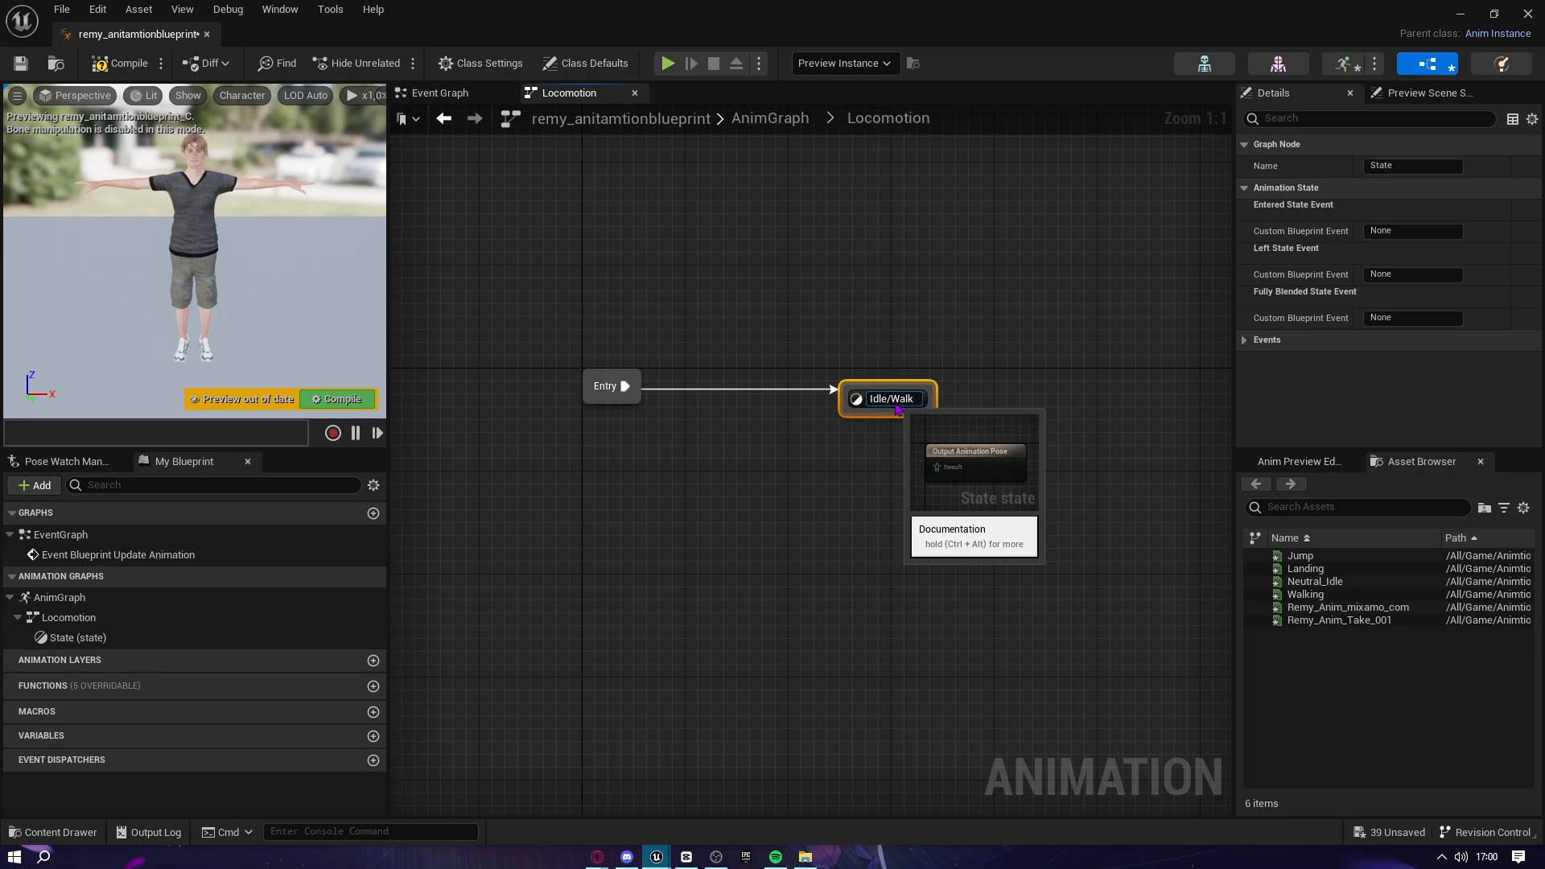
key(Return)
Create a state named JumpUp above and beyond Idle/Walk, with a transition from Idle/Walk to it
right_drag(915, 404, 718, 578)
scroll(643, 576, down, 2)
scroll(677, 586, up, 2)
mouse_move(658, 537)
mouse_down()
mouse_move(736, 510)
mouse_move(635, 577)
mouse_move(635, 553)
mouse_up()
right_drag(647, 528, 655, 483)
drag(634, 521, 760, 327)
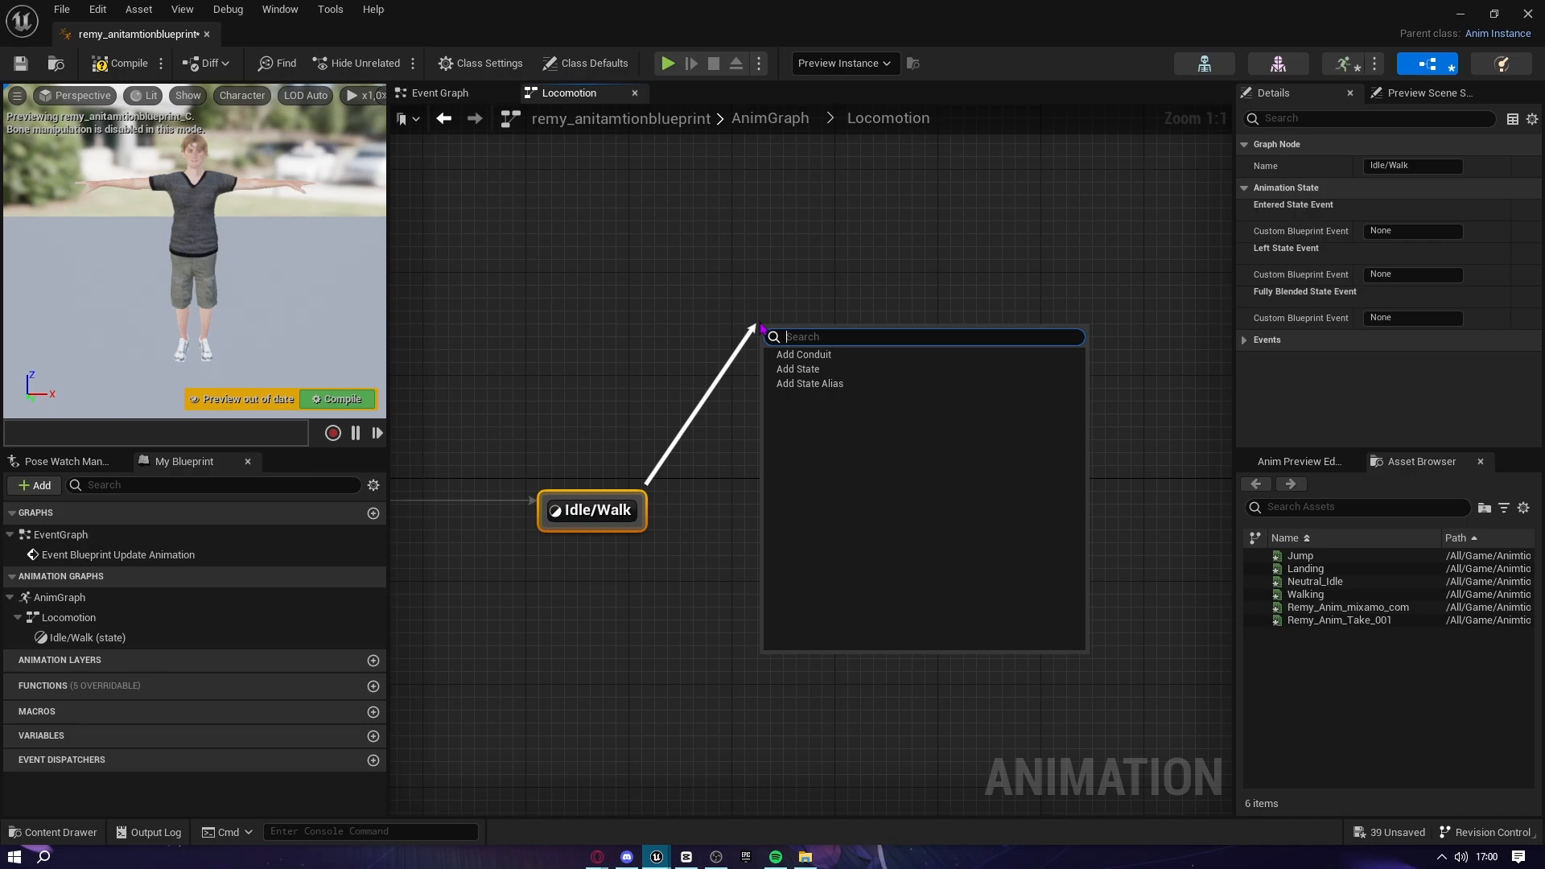
click(820, 371)
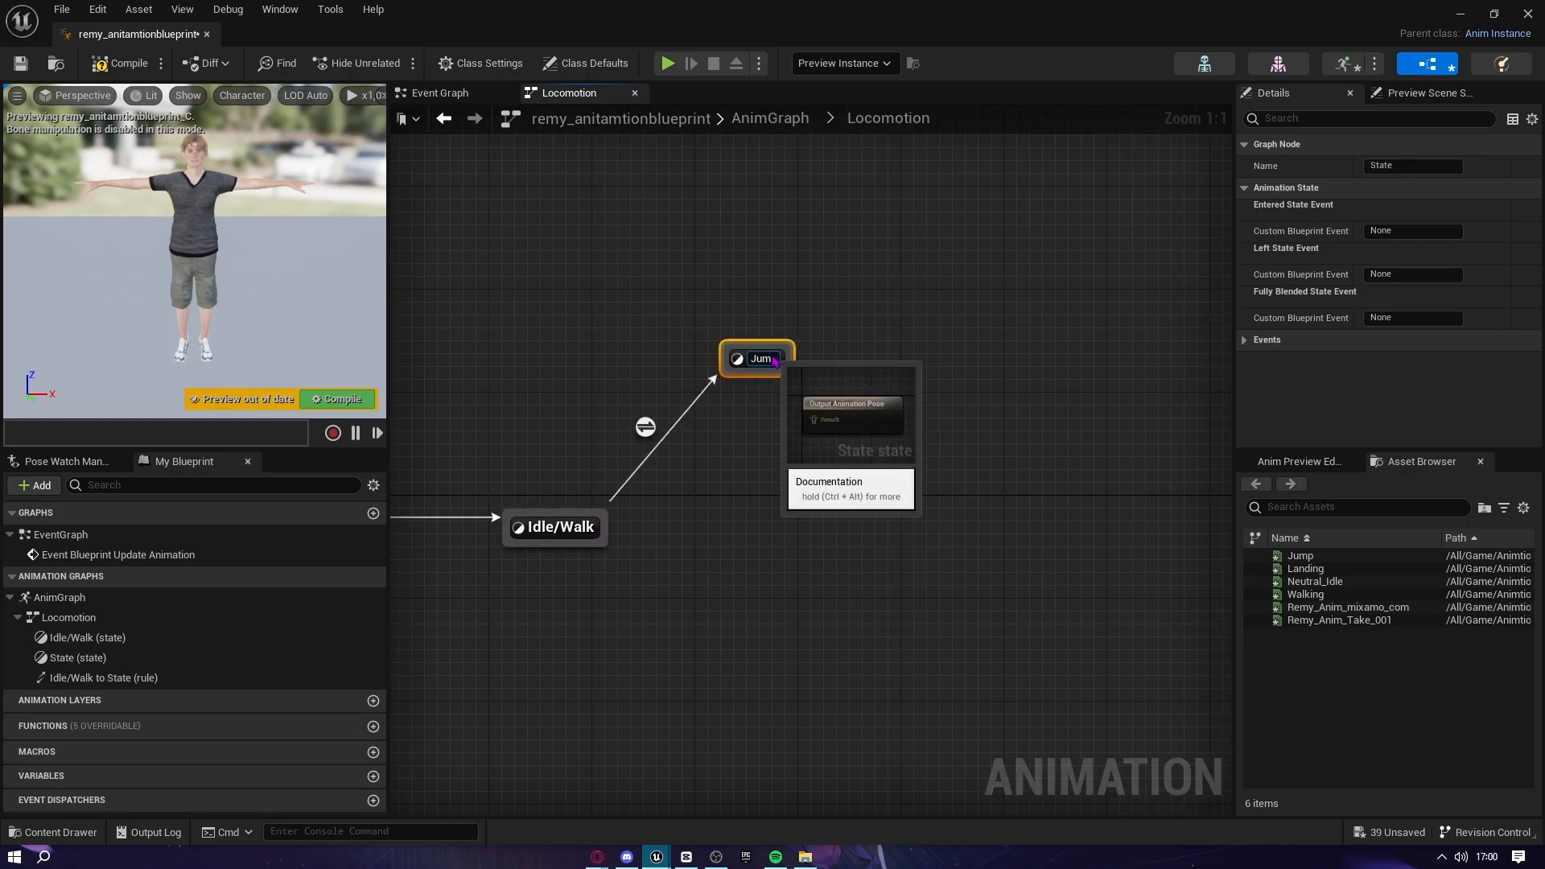
text(JumpUp)
key(Return)
Create a state named Jumpidle with a transition leading to it from JumpUp
right_drag(823, 380, 690, 274)
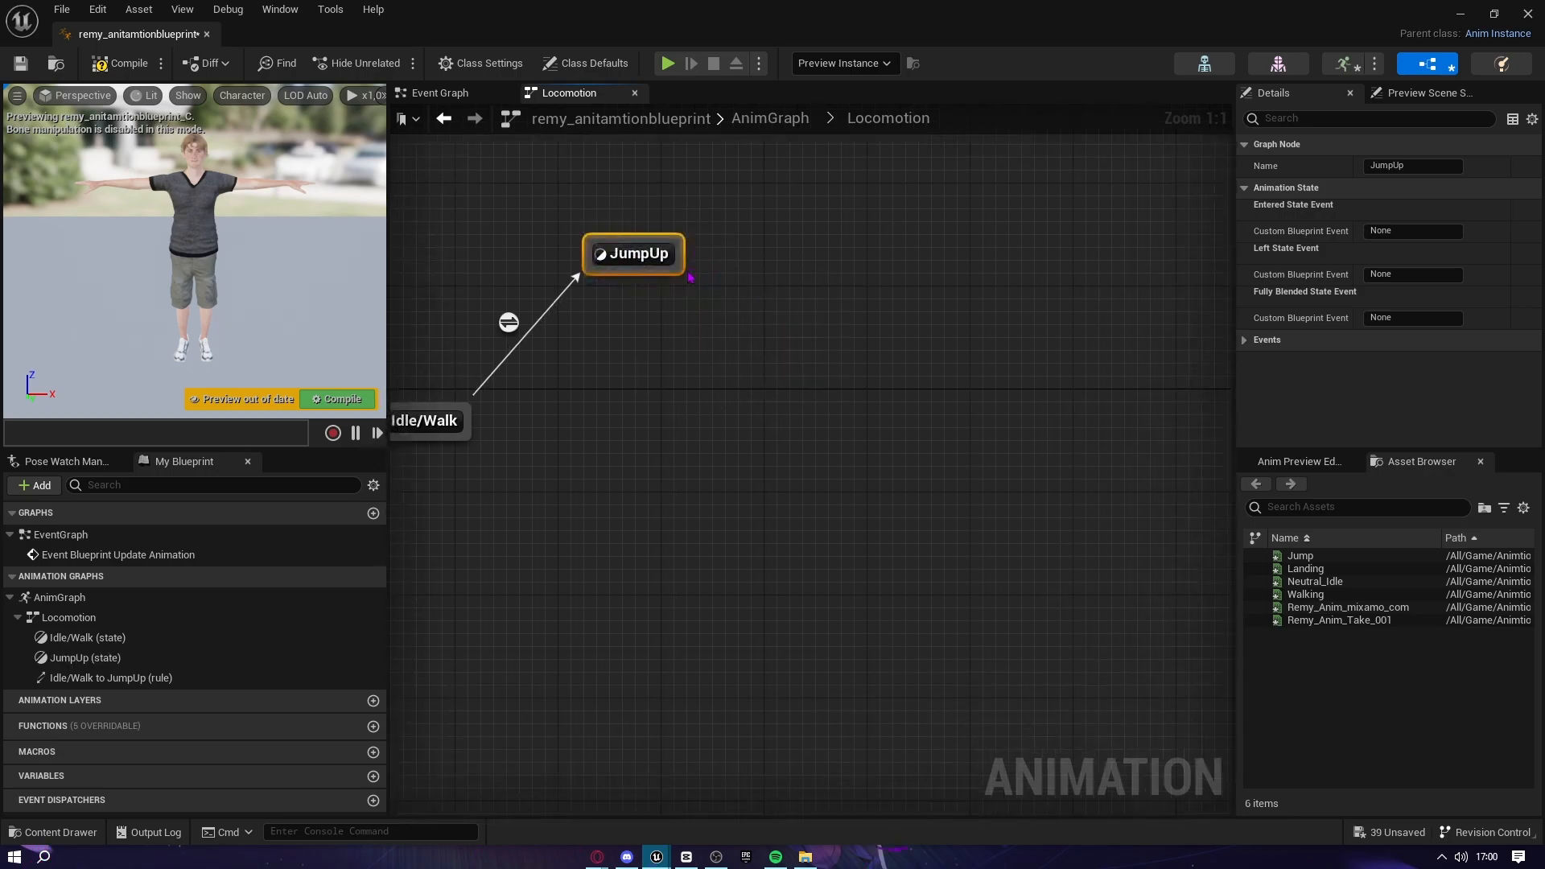
drag(680, 273, 817, 377)
click(918, 415)
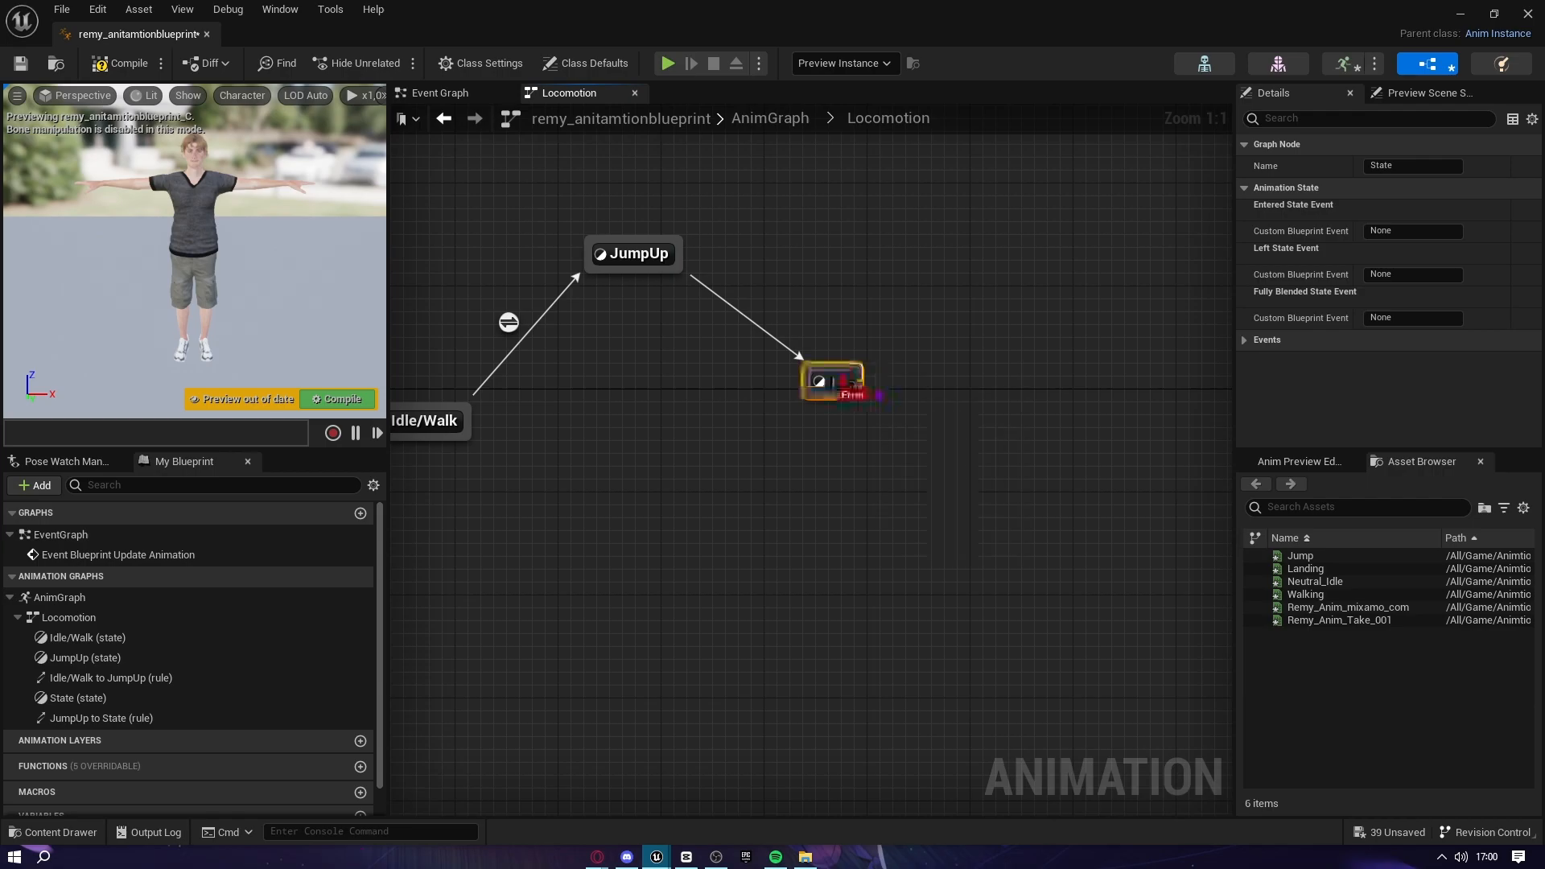
text(Jumpidle)
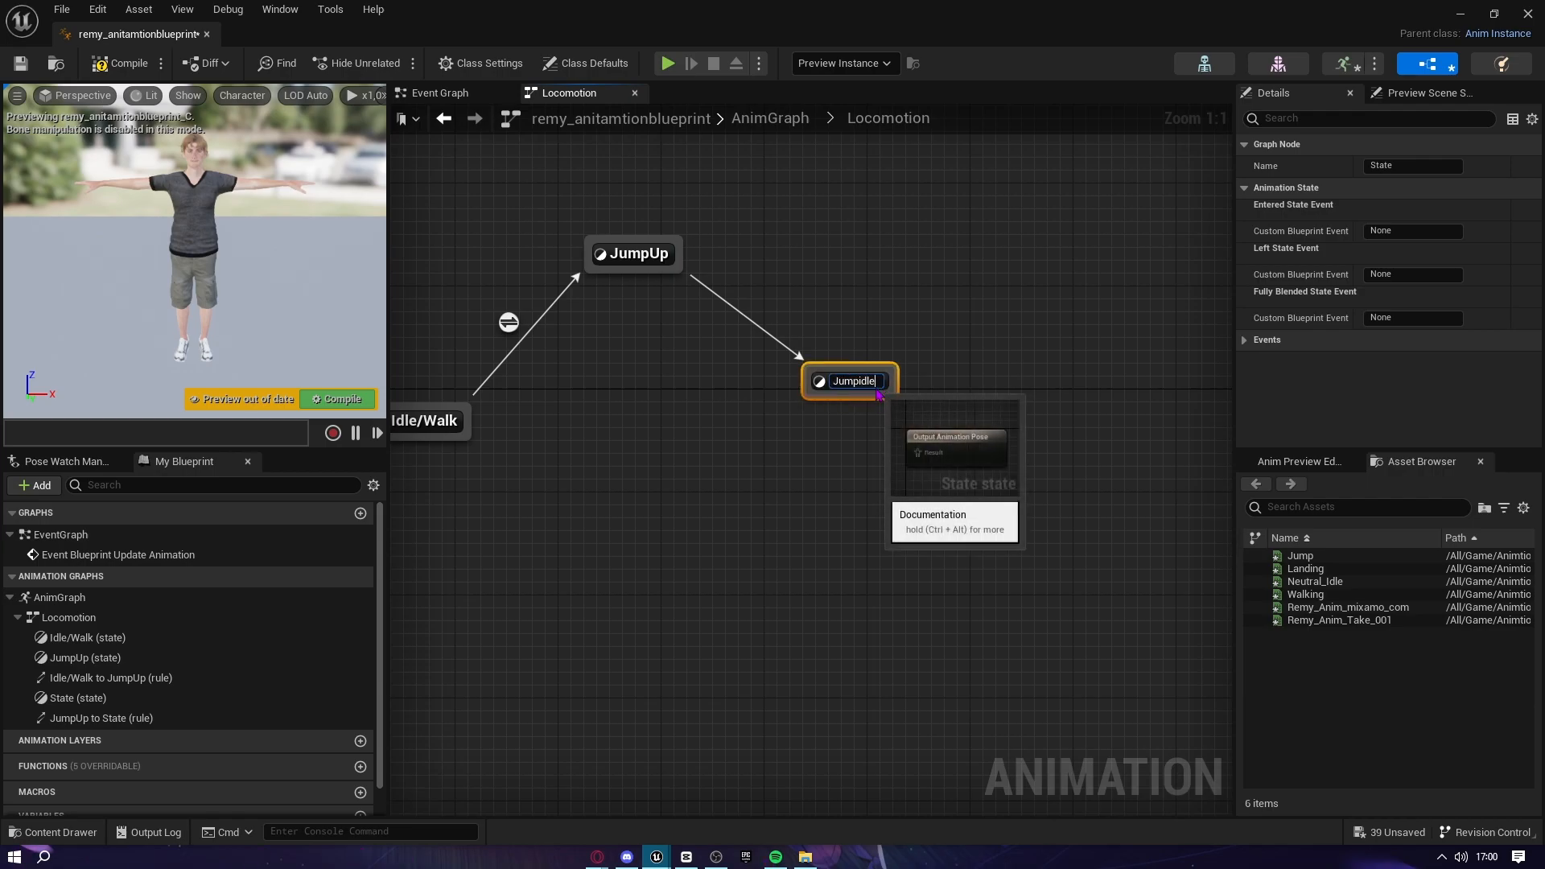
key(Return)
Create a state named Jumpland with a transition from Jumpidle, and link Jumpland back to Idle/Walk
drag(847, 383, 723, 505)
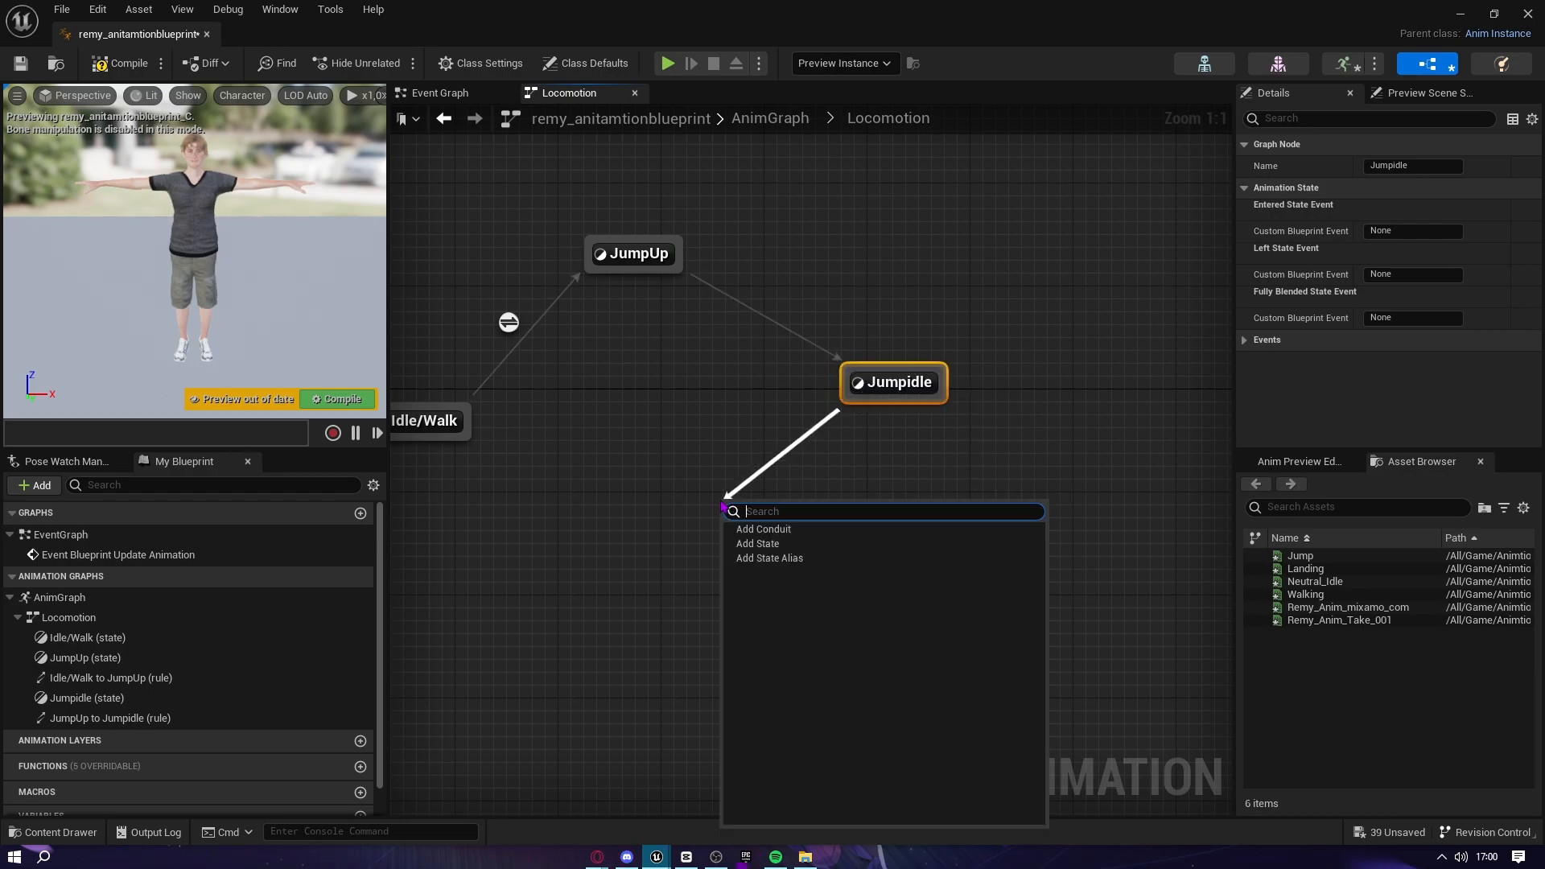
click(762, 547)
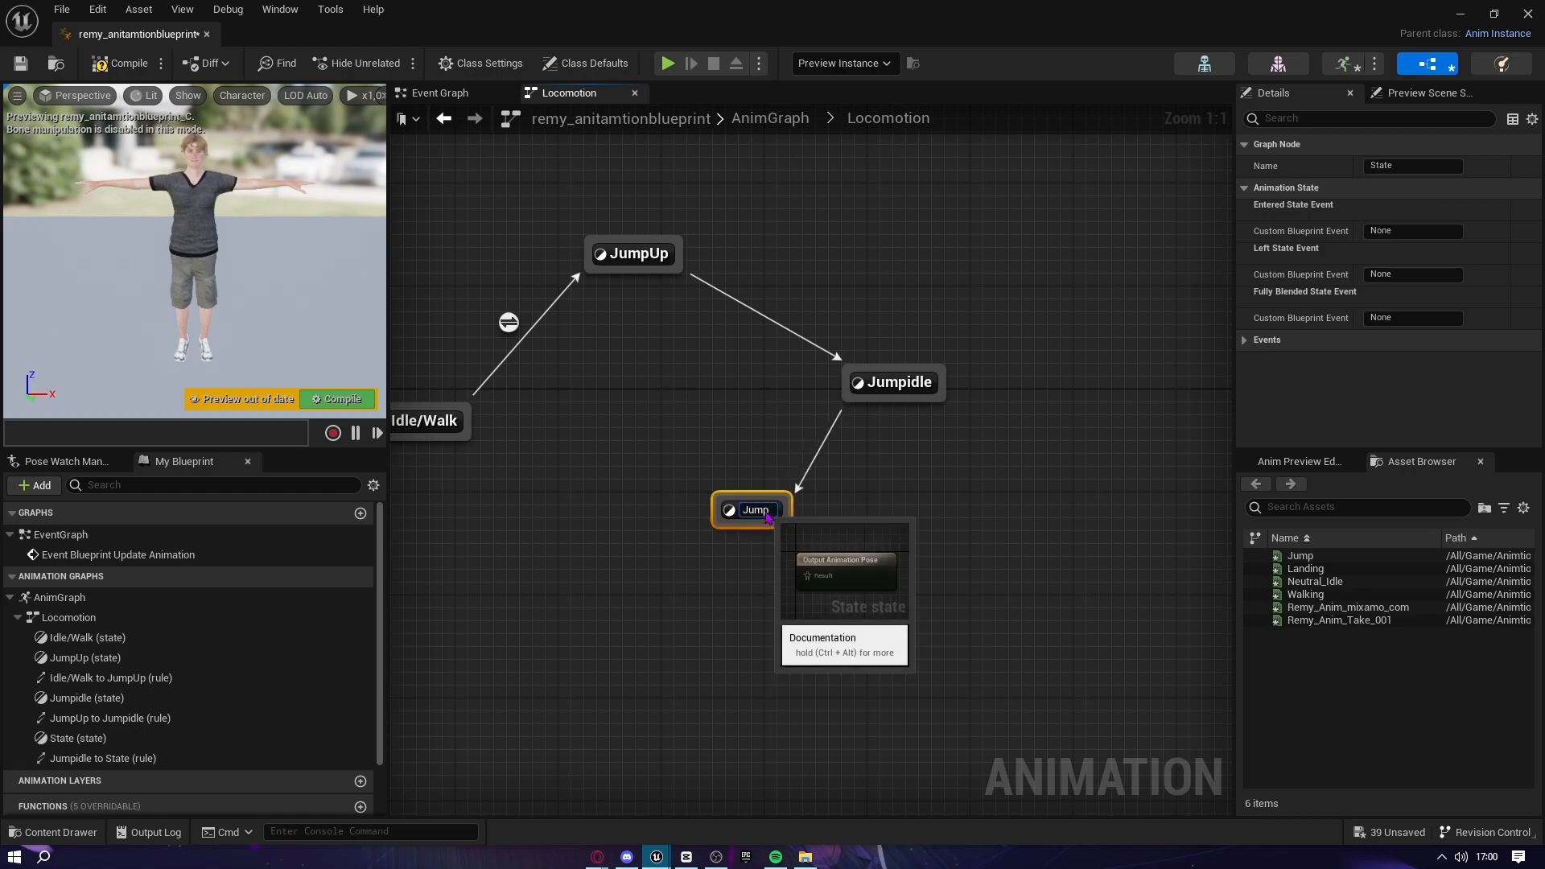
text(Jumpland)
key(Return)
right_drag(768, 517, 933, 515)
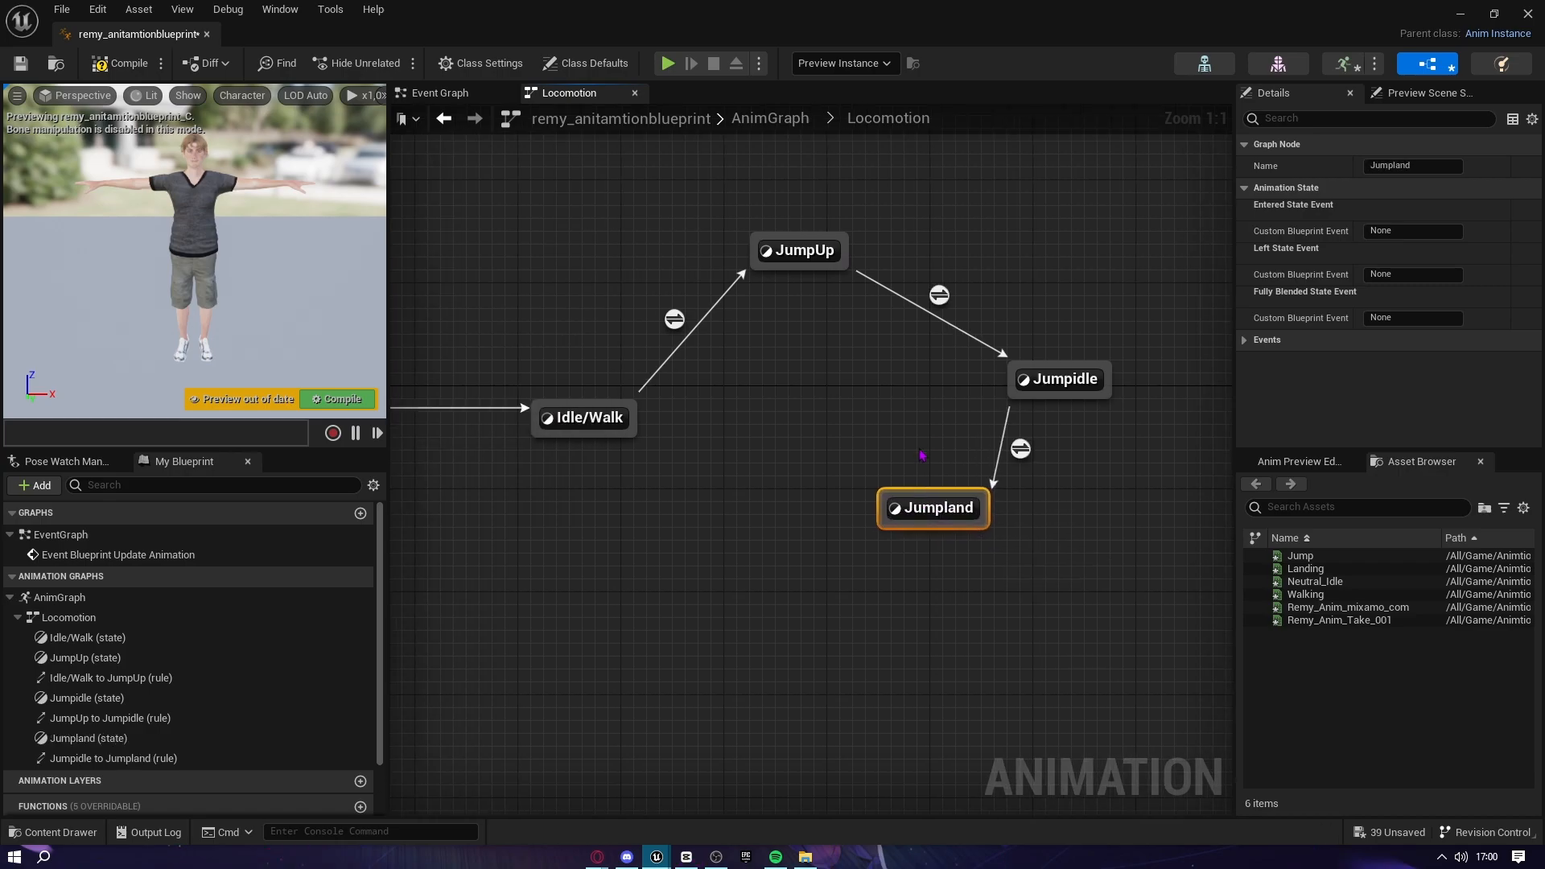
drag(869, 508, 641, 439)
Reposition the Jumpidle and Jumpland states to form a diamond with Idle/Walk and JumpUp, and compile the blueprint
right_drag(998, 495, 868, 524)
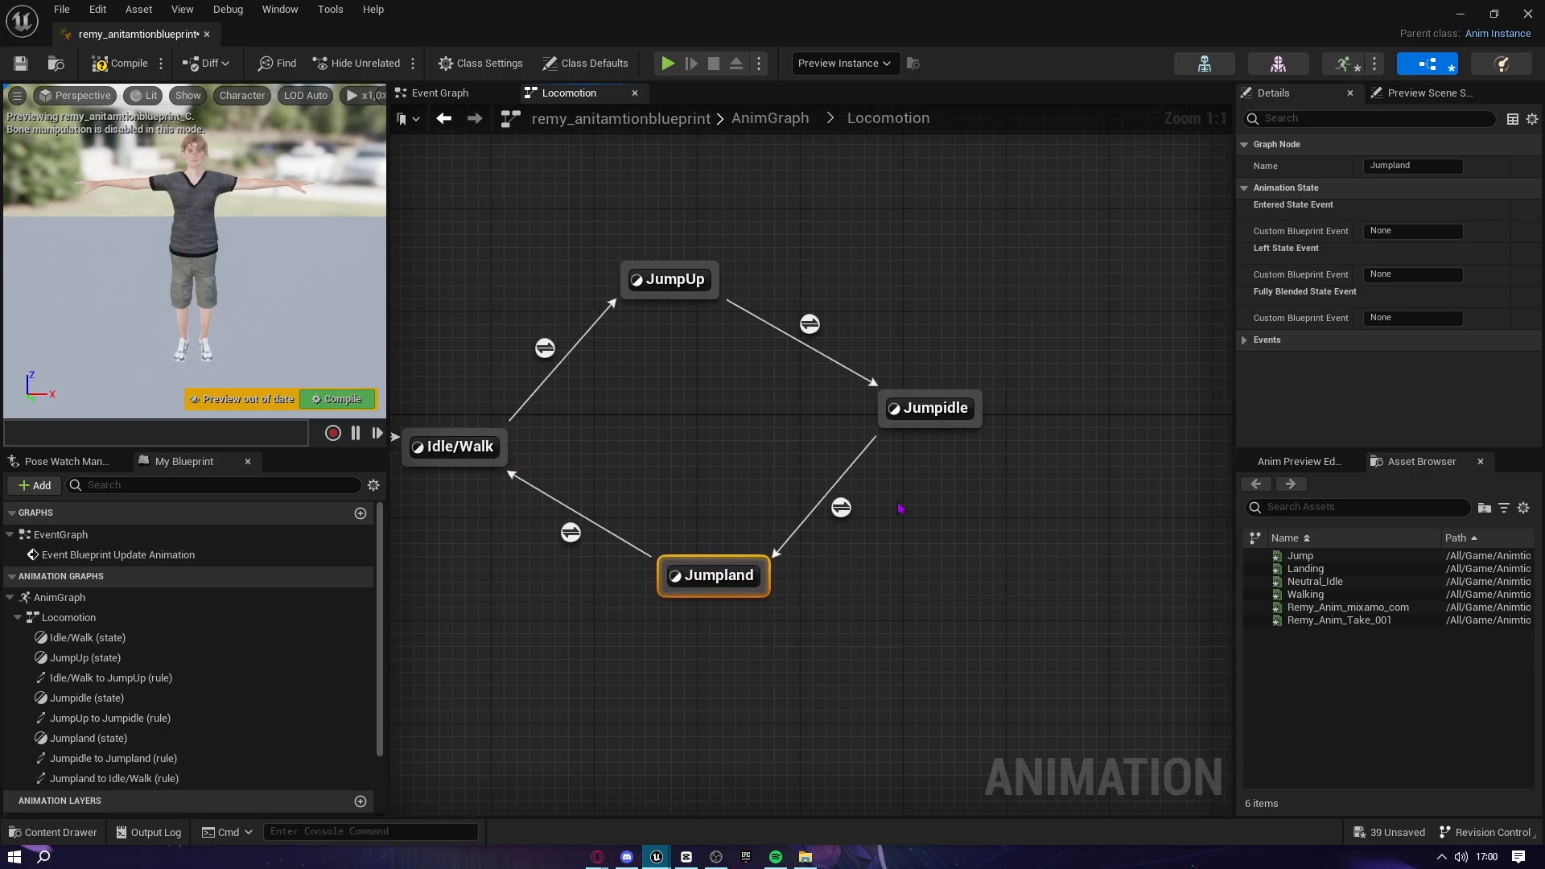
mouse_move(913, 418)
mouse_down()
mouse_move(796, 417)
mouse_move(926, 418)
mouse_up()
drag(724, 572, 698, 598)
right_drag(737, 577, 815, 561)
drag(1024, 399, 959, 438)
right_drag(855, 494, 966, 483)
scroll(965, 483, down, 2)
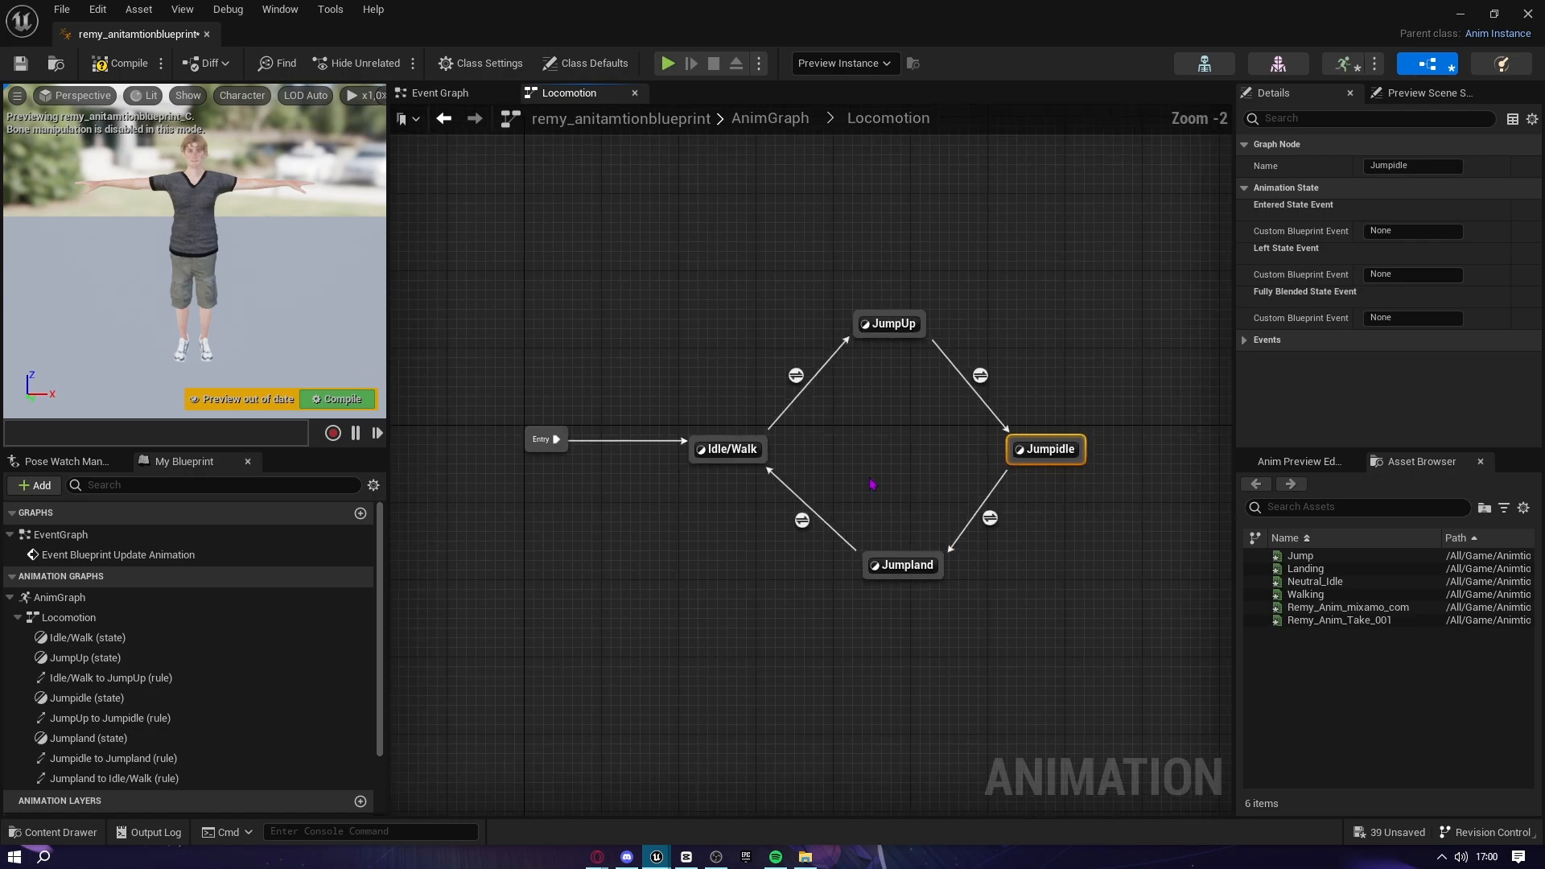
click(141, 58)
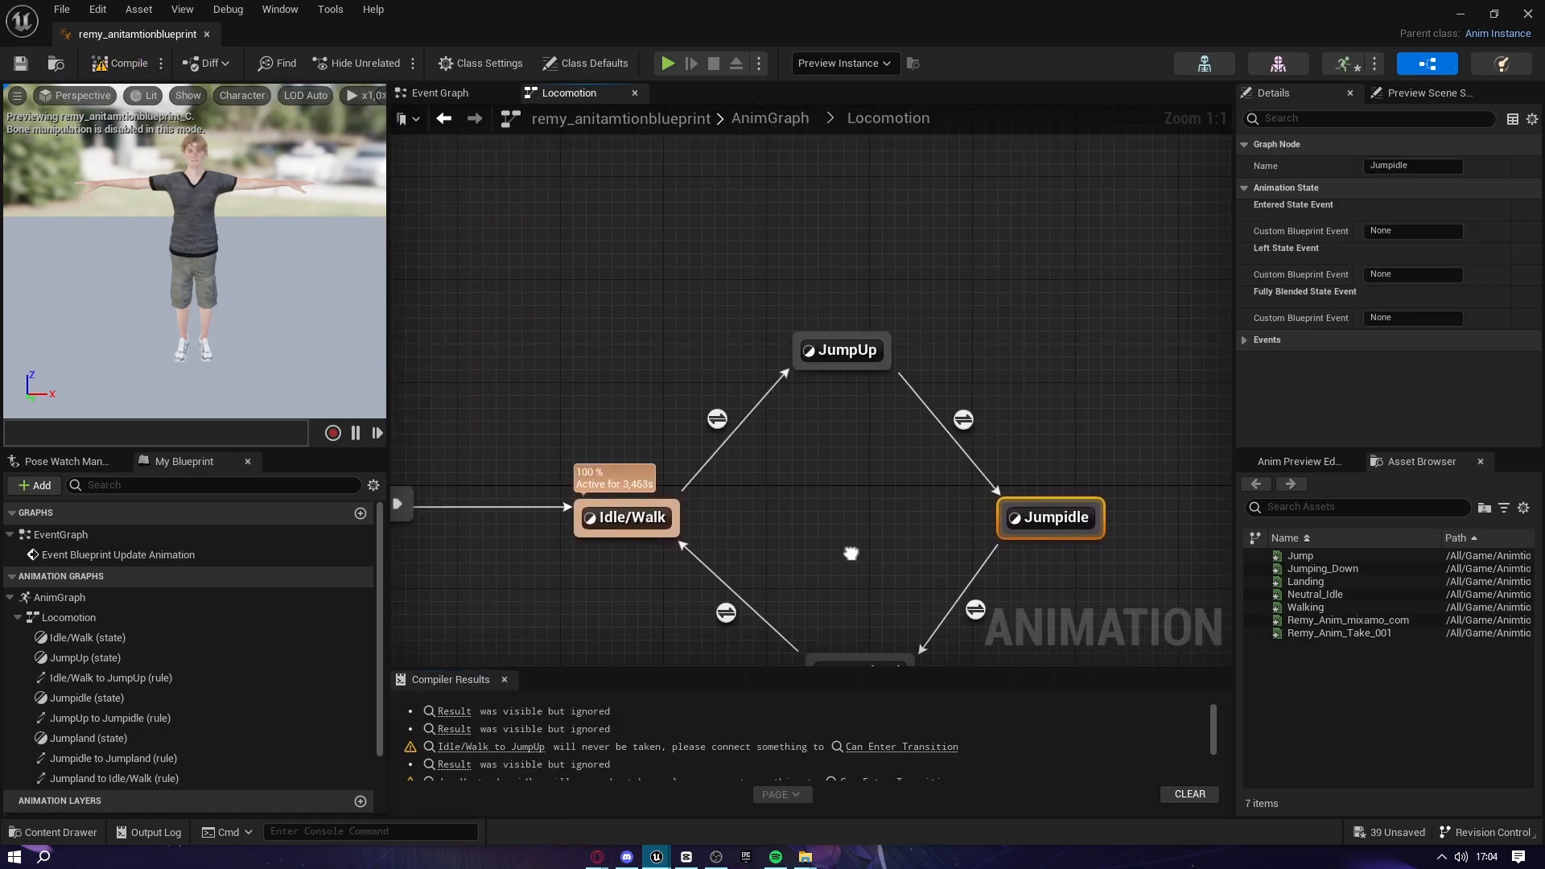
Add the Jump animation to the JumpUp state, connect it to the Output Animation Pose, and return to Locomotion
right_drag(851, 553, 826, 484)
right_drag(846, 423, 827, 492)
double_click(799, 351)
right_drag(797, 348, 1006, 487)
right_drag(519, 488, 574, 438)
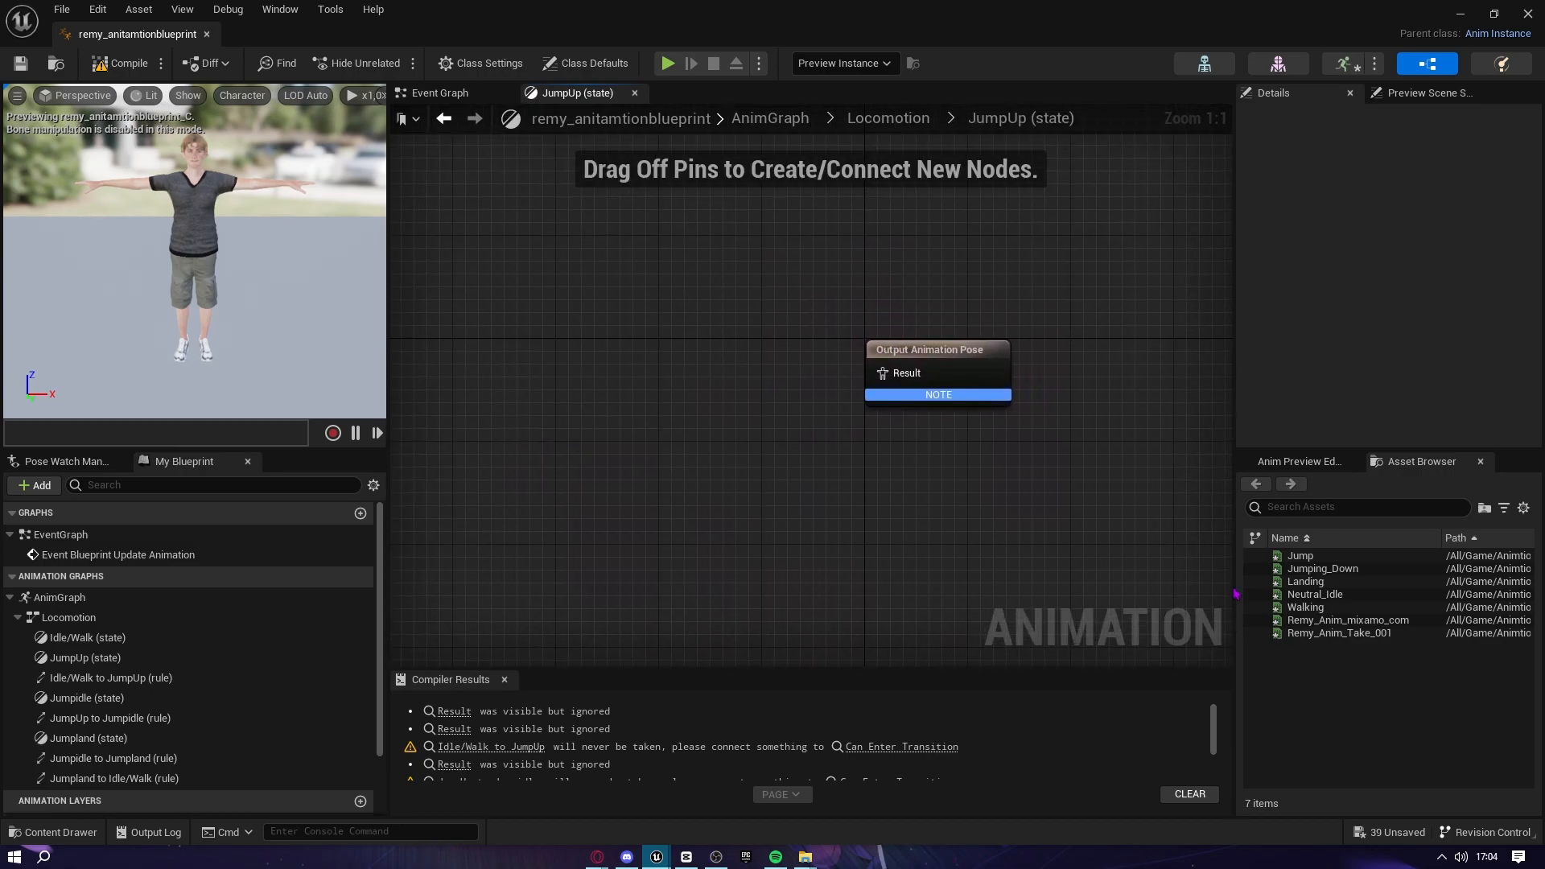
click(1303, 555)
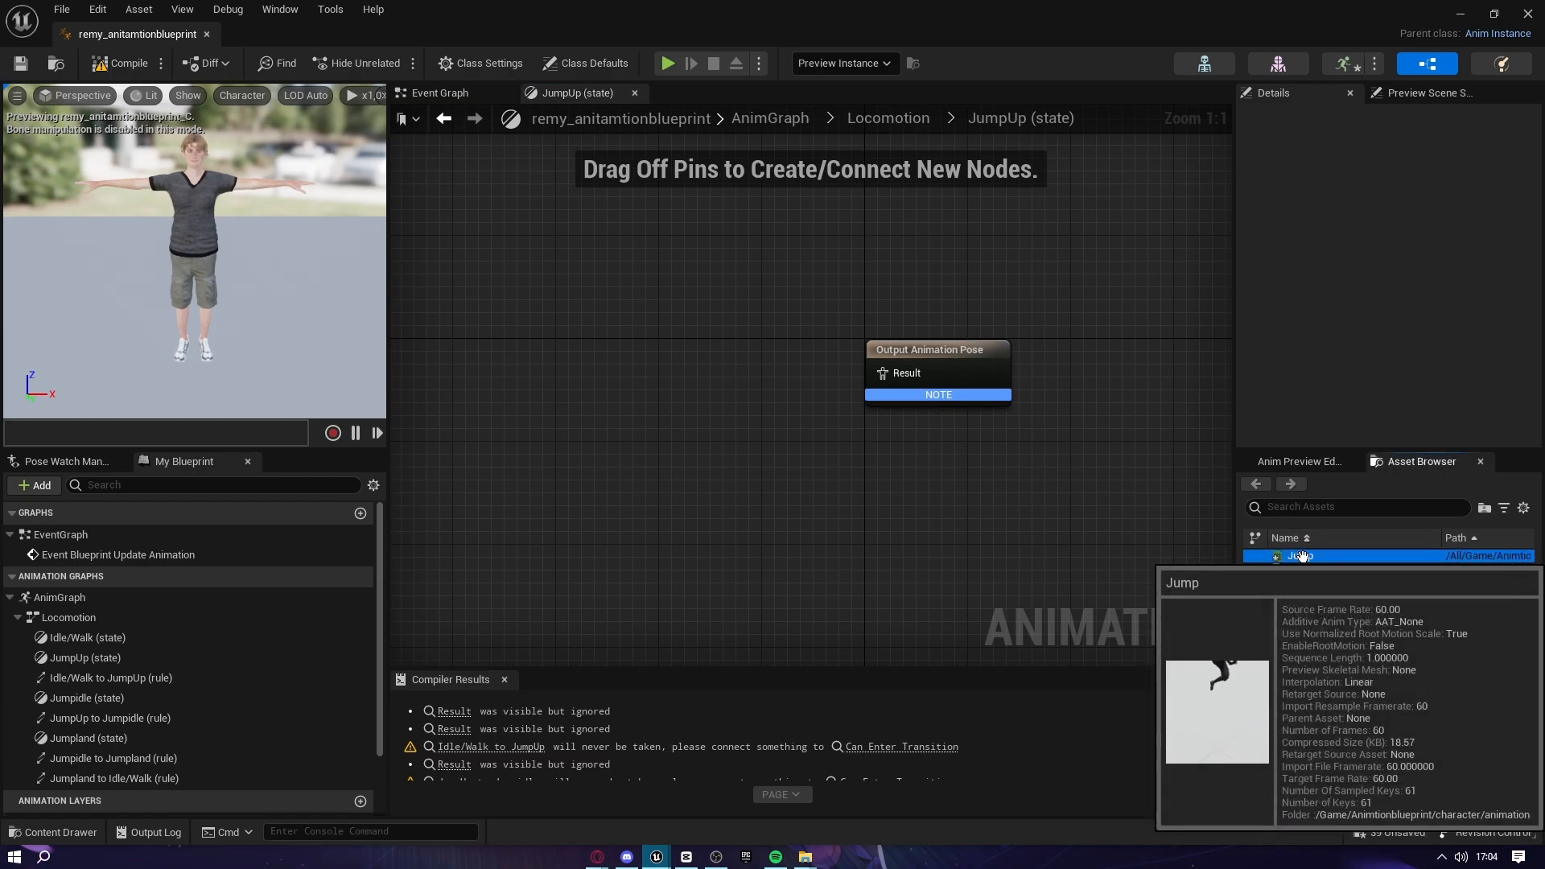
drag(1302, 555, 646, 376)
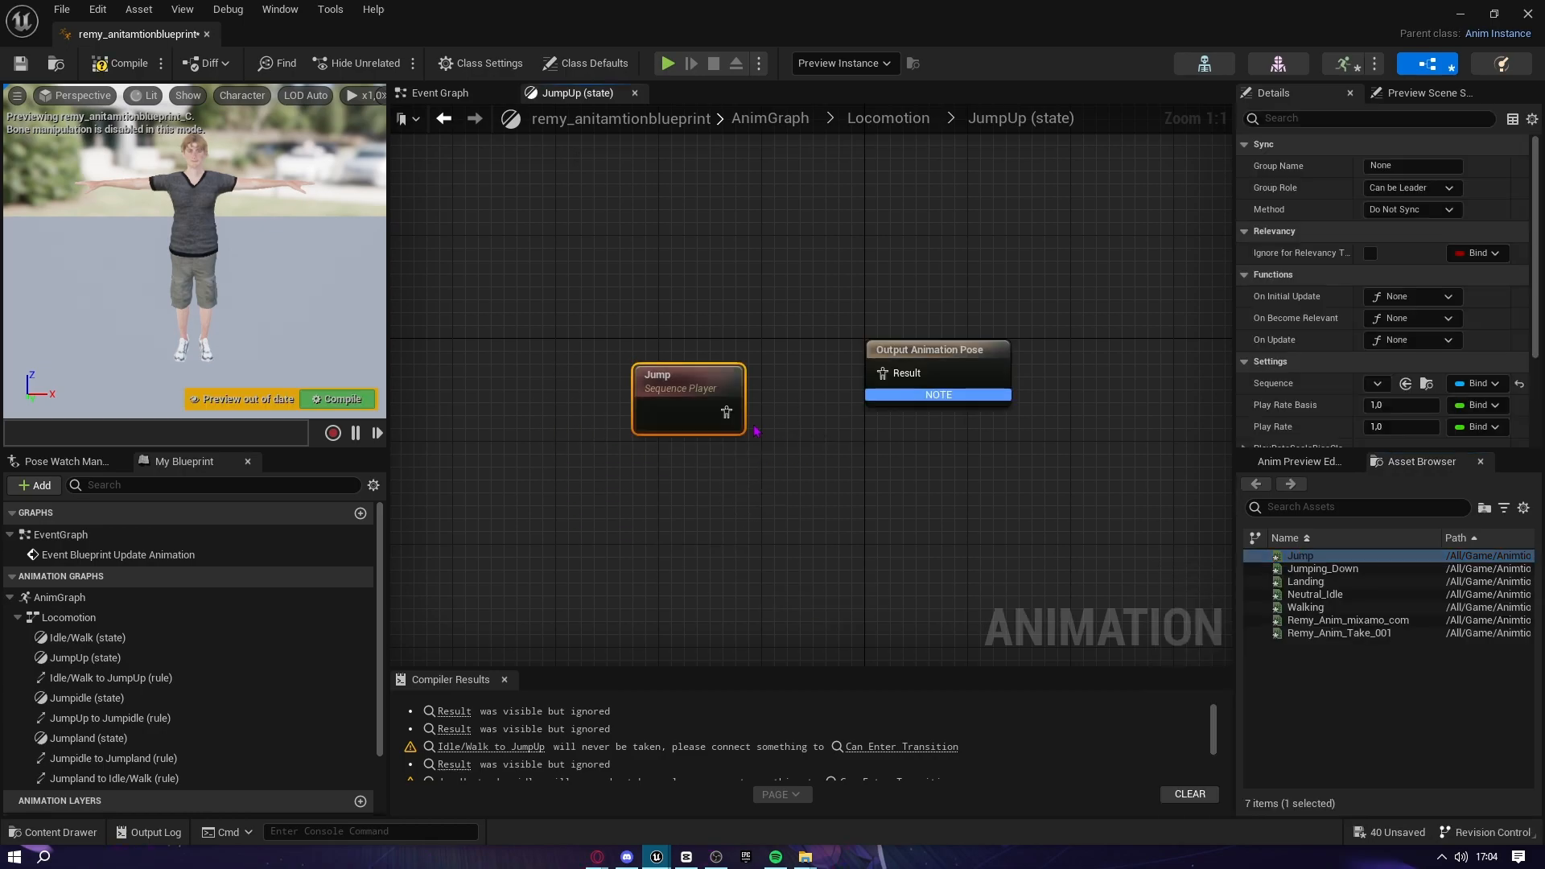
drag(877, 380, 878, 380)
drag(679, 379, 674, 342)
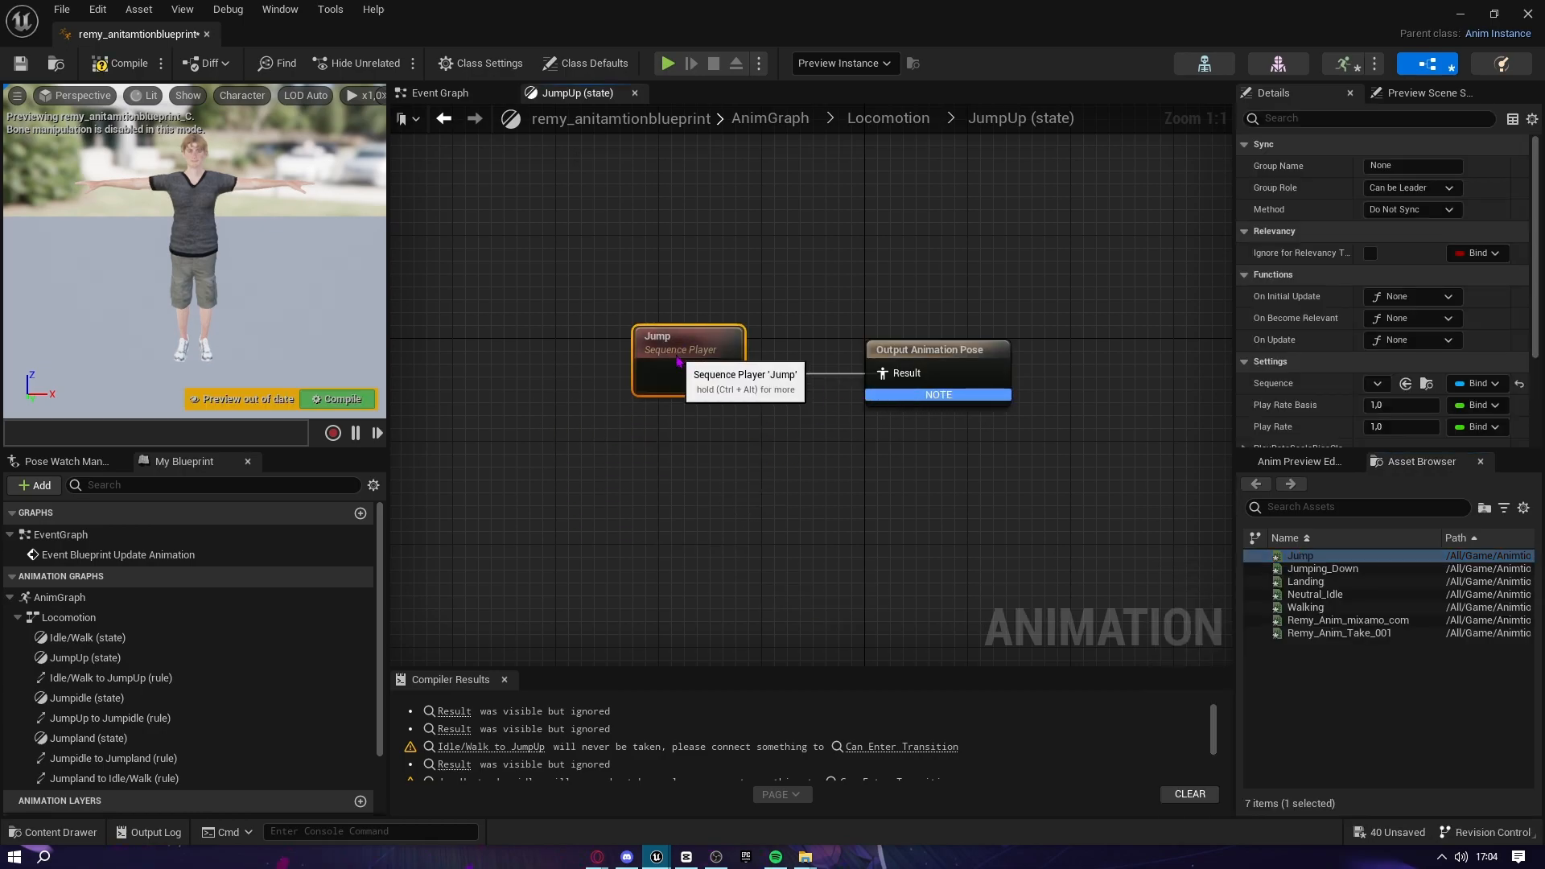
right_drag(1083, 407, 567, 206)
double_click(851, 413)
Add the Jumping_Down animation to the Jumpidle state, connect it to the Output Animation Pose, and return to Locomotion
double_click(706, 303)
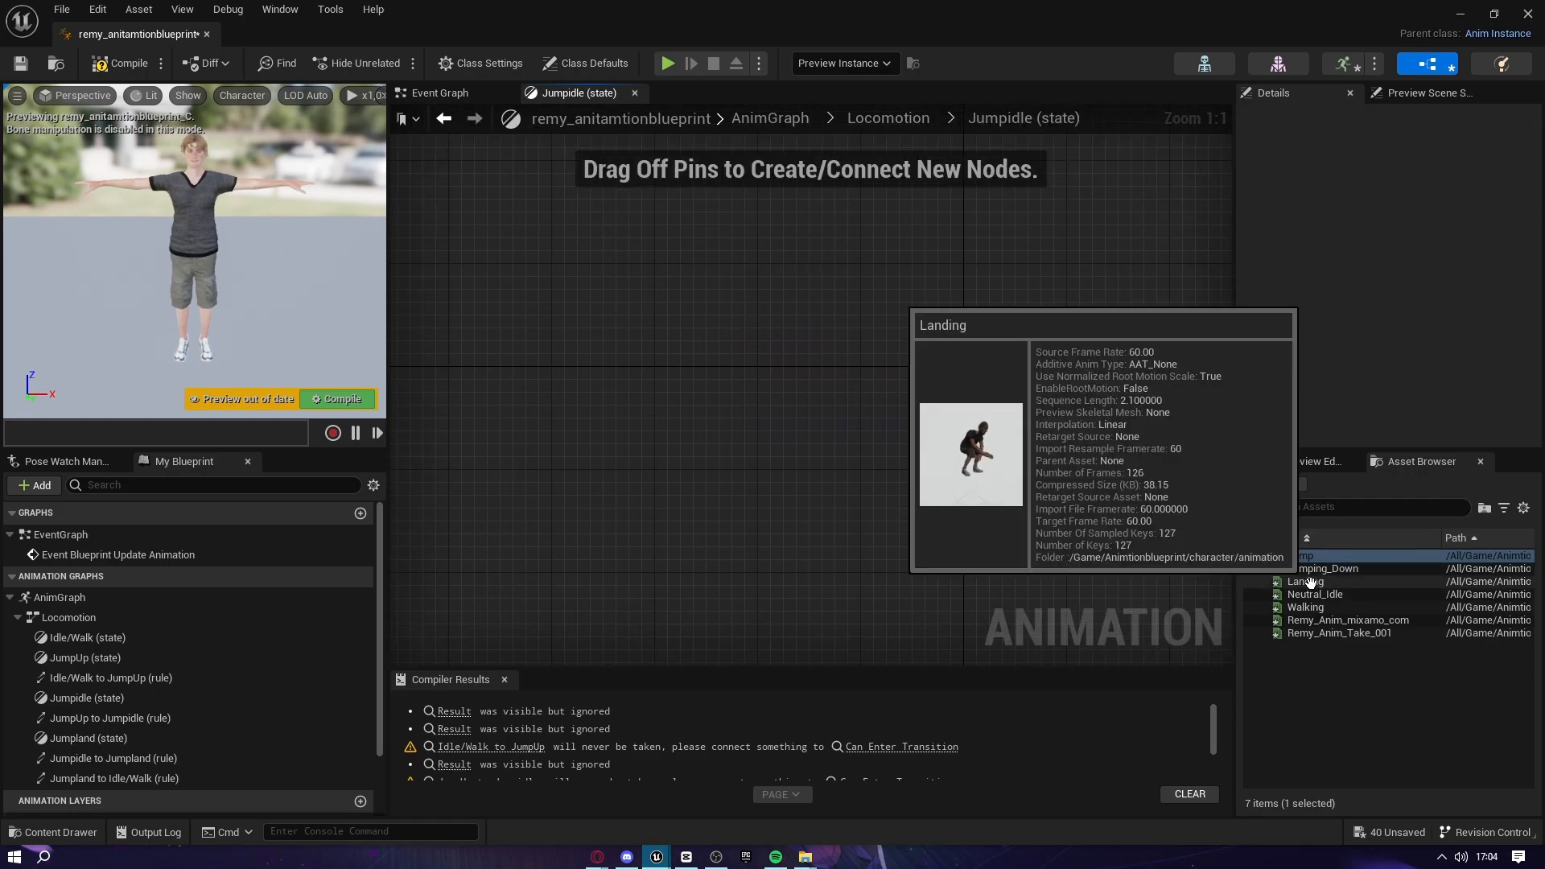
mouse_move(1316, 571)
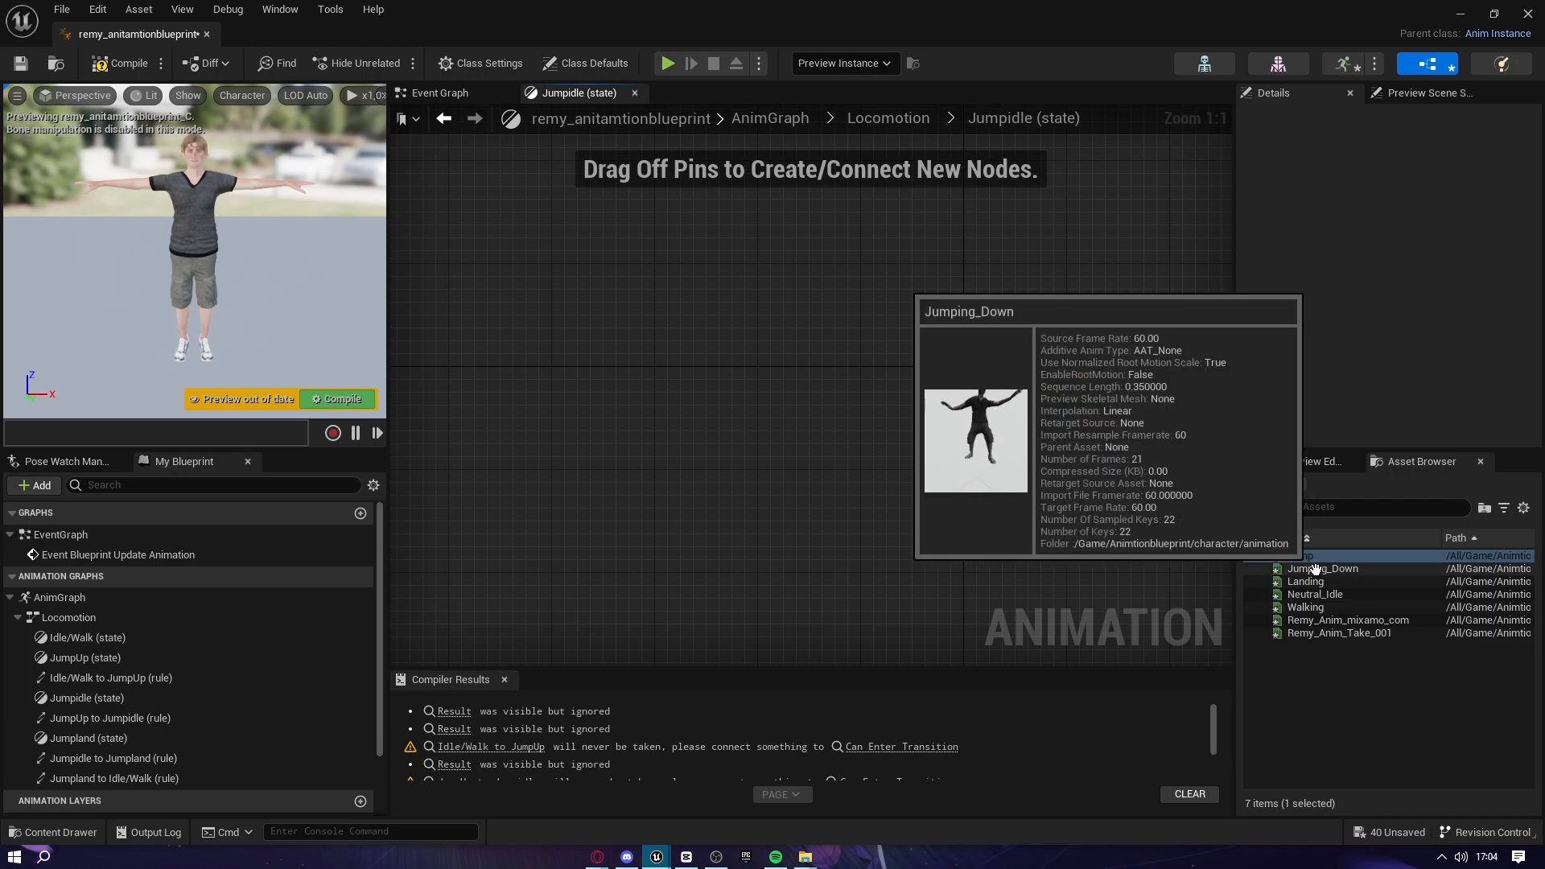
drag(1317, 569, 723, 412)
drag(964, 415, 981, 403)
drag(755, 437, 767, 387)
double_click(711, 409)
Open the Jumpland state and place the Landing animation in its graph
right_drag(705, 391, 854, 344)
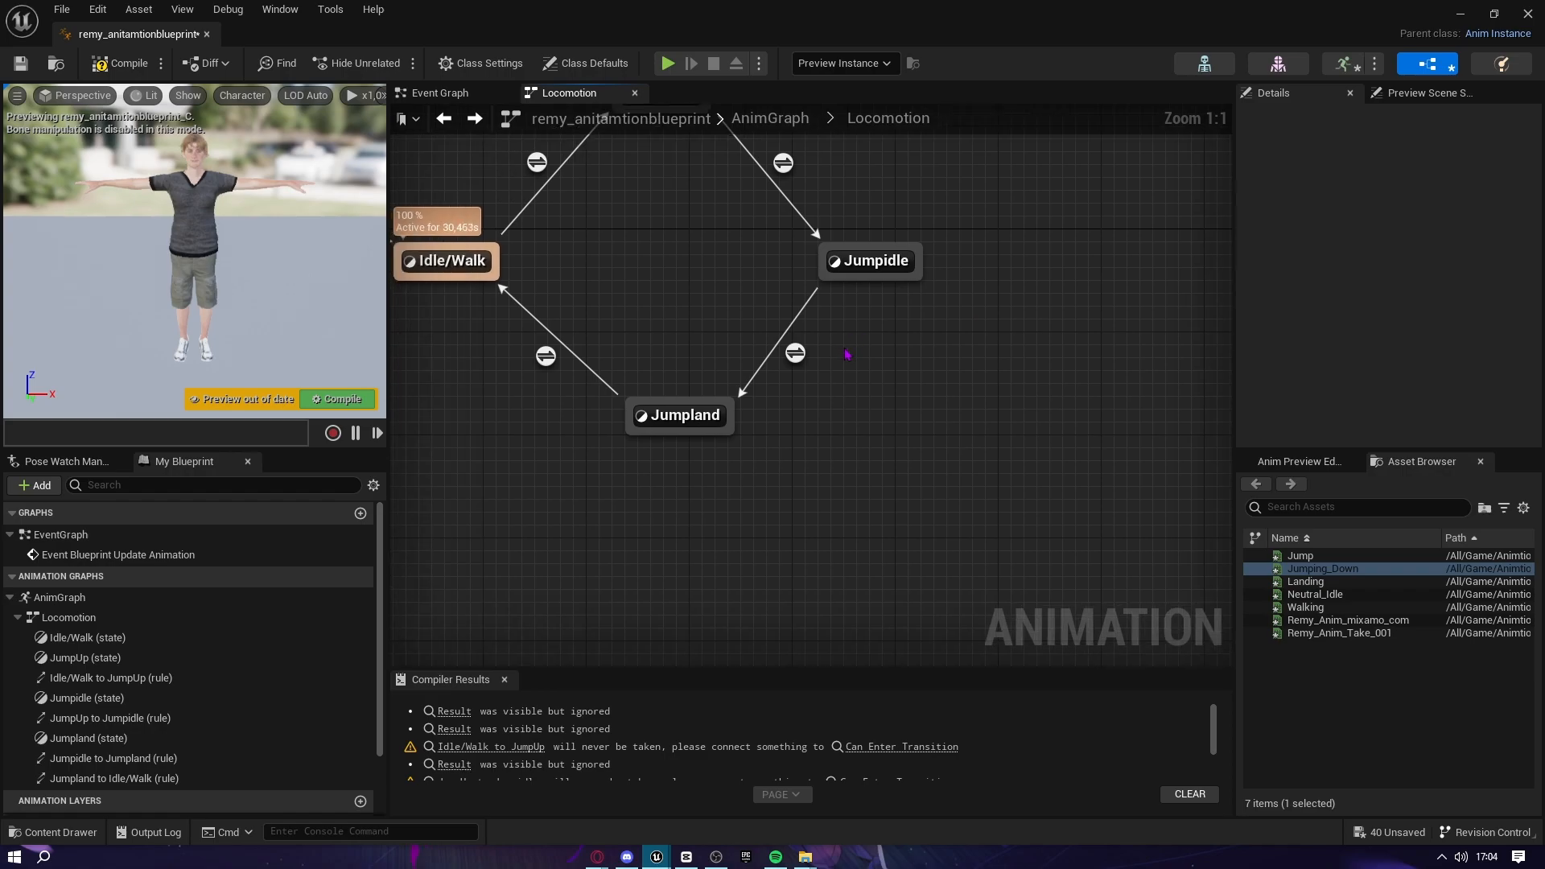
double_click(683, 420)
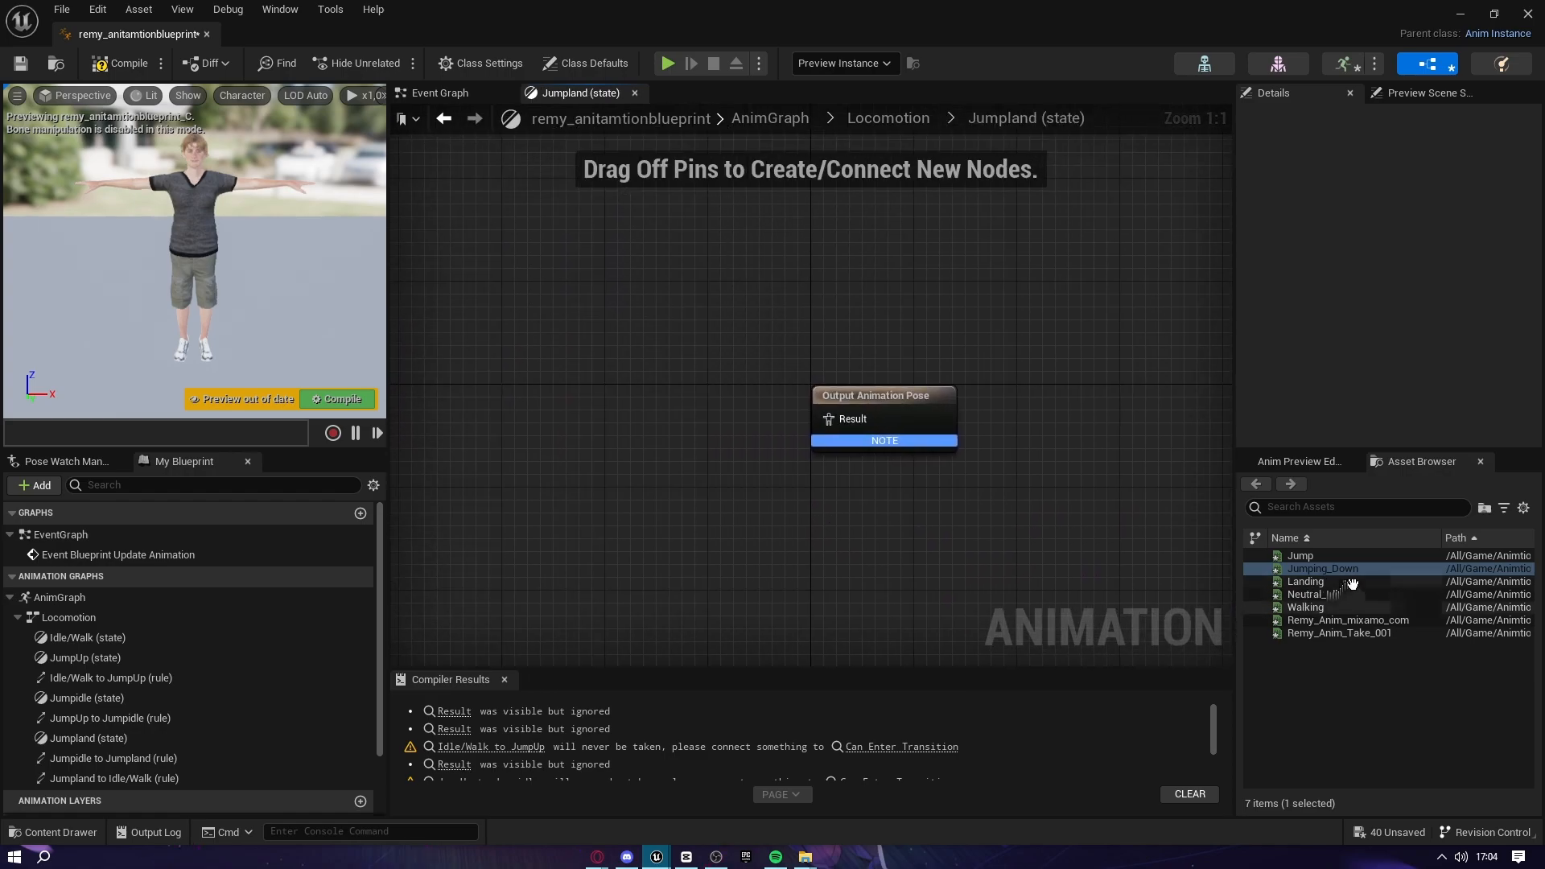
mouse_move(1336, 580)
drag(1337, 580, 599, 418)
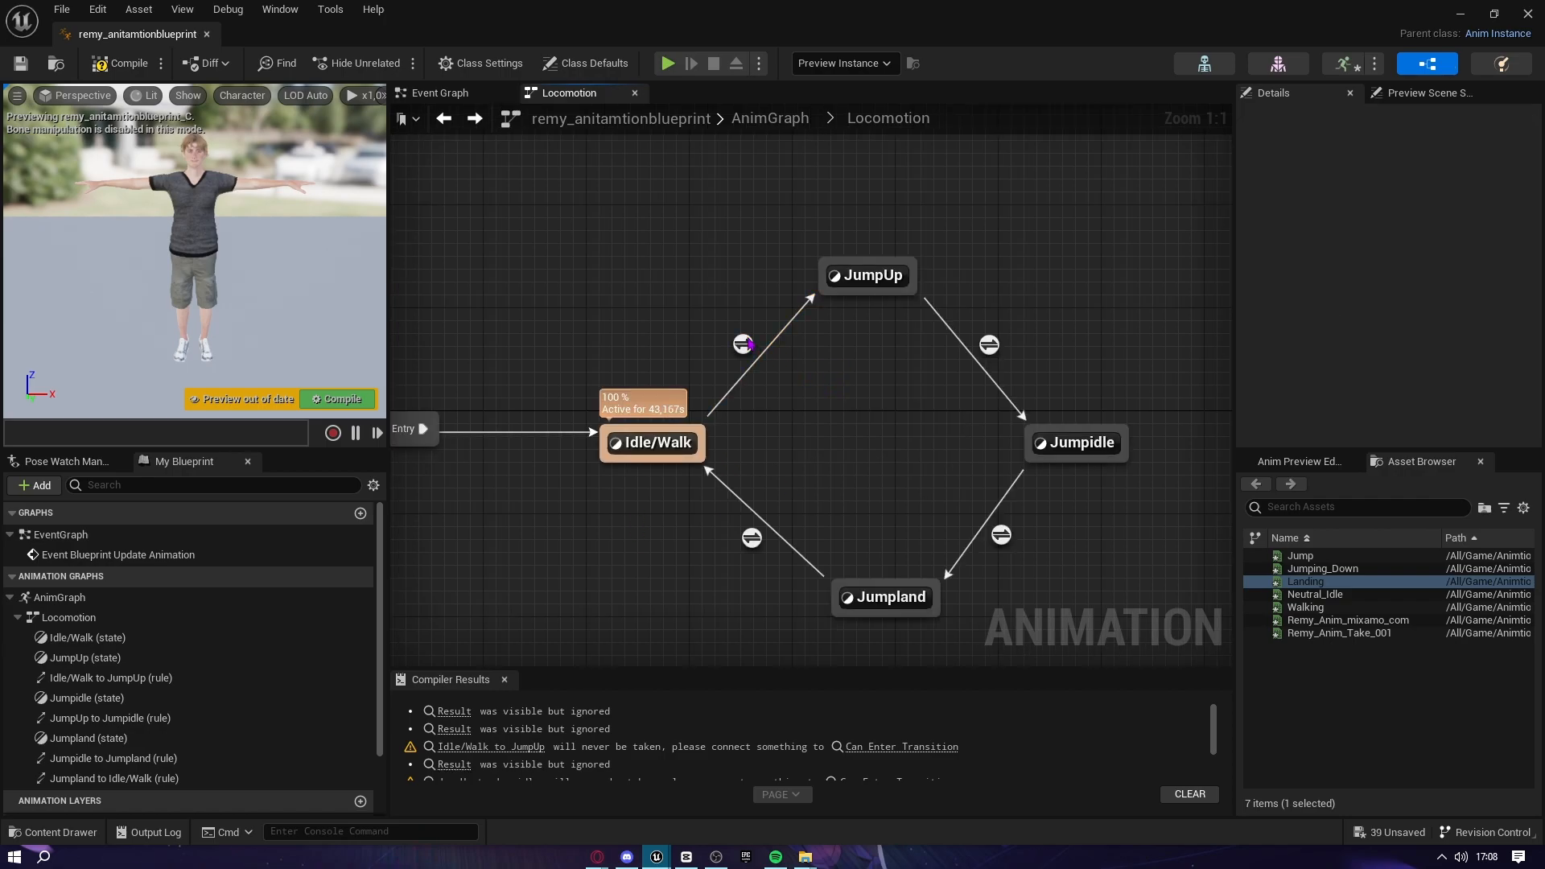
Open the Idle/Walk to JumpUp transition rule and create a Boolean variable named isjumping?
double_click(746, 344)
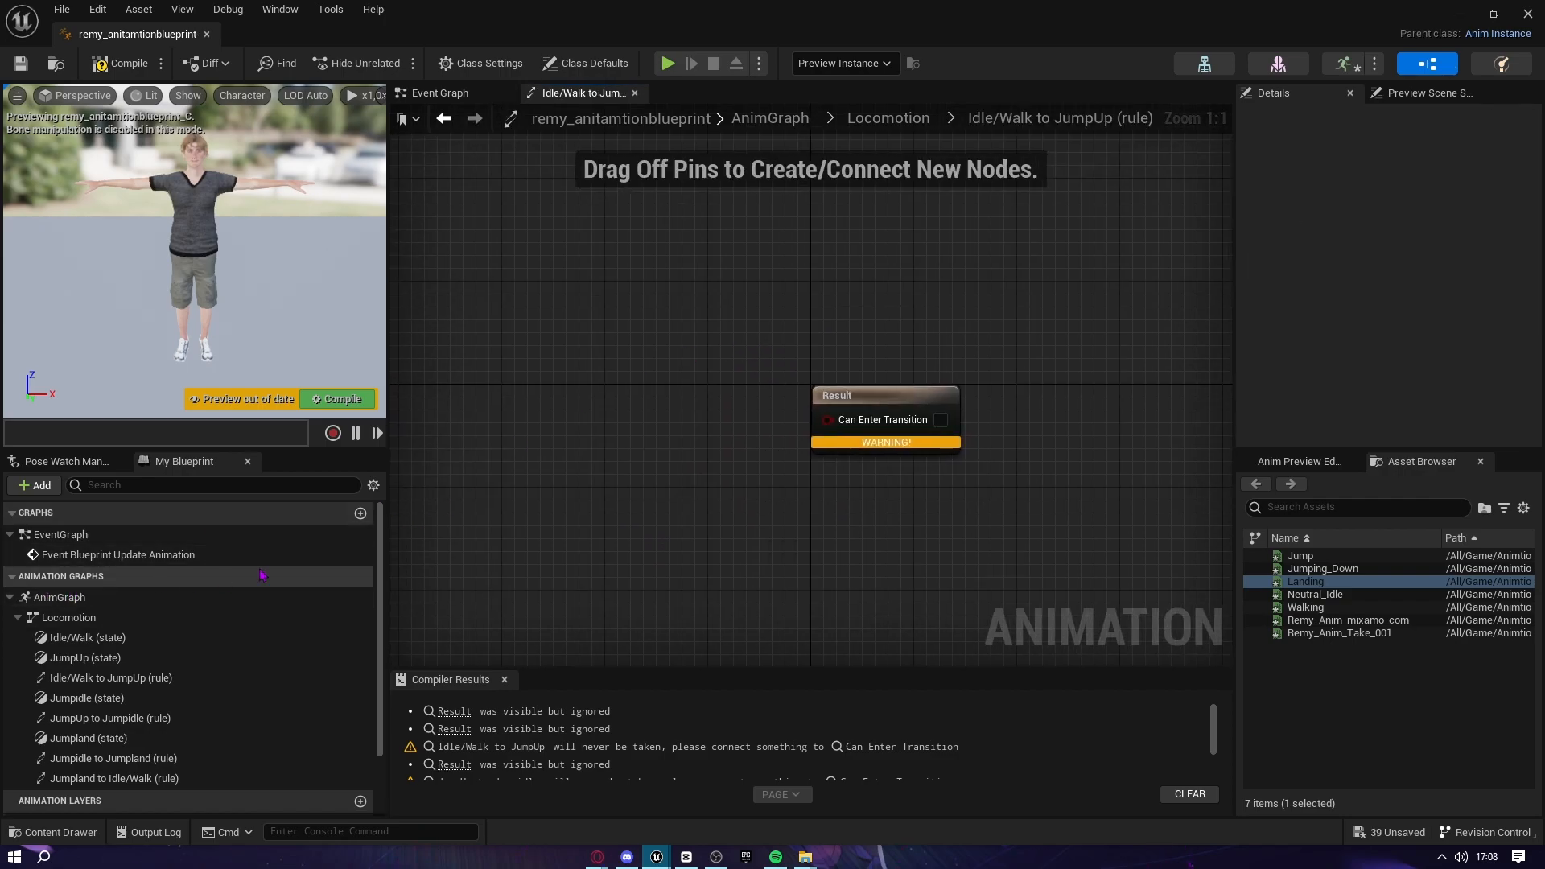
scroll(225, 583, down, 2)
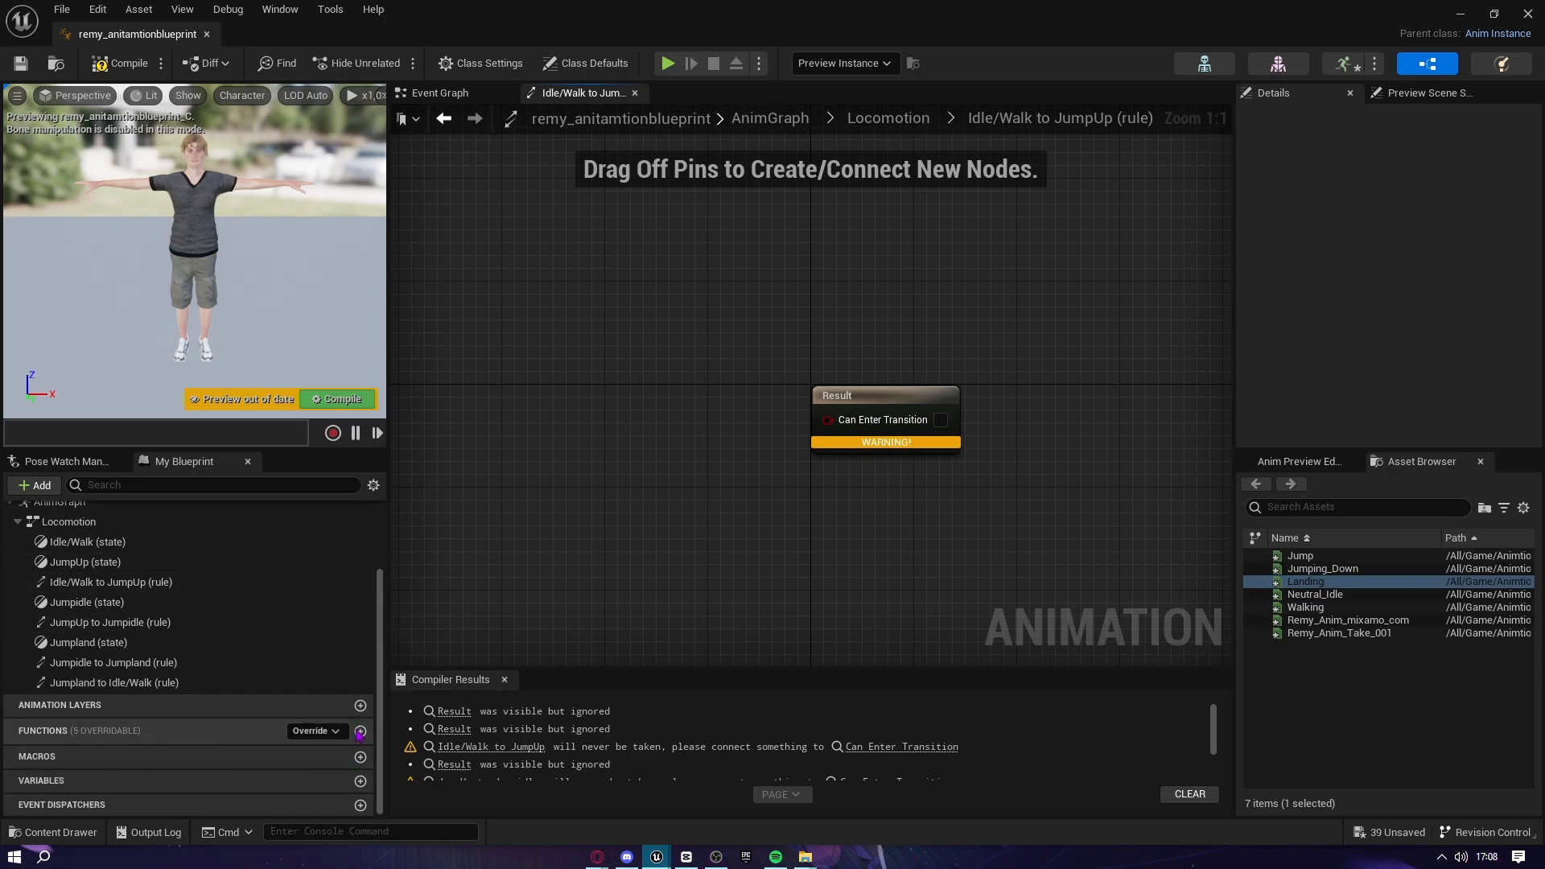
click(360, 781)
key(BackSpace)
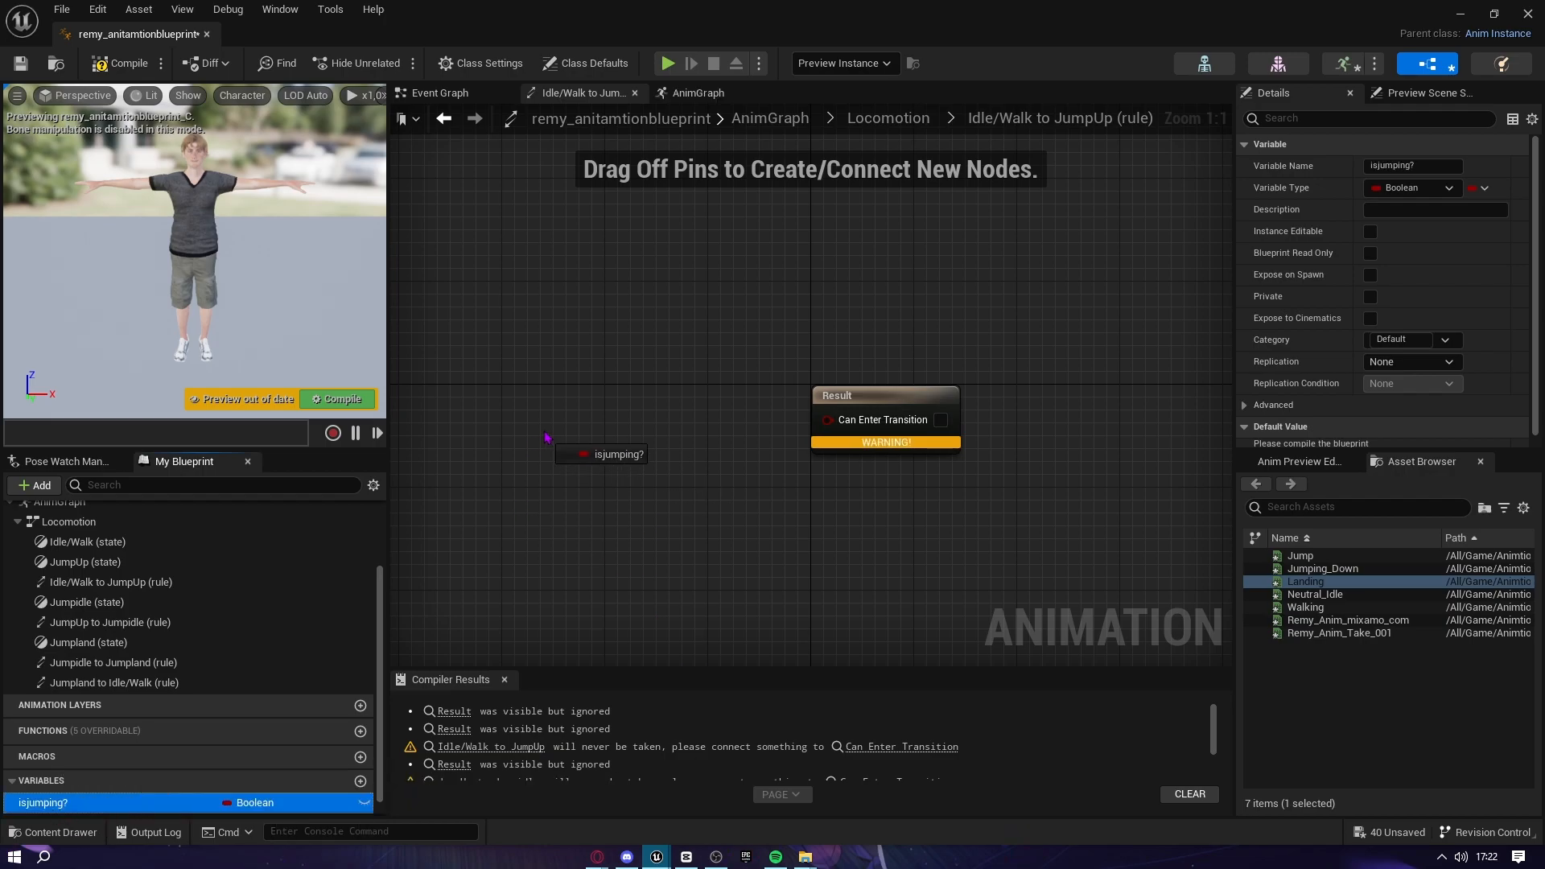
Add a getter for isjumping?, connect it to Can Enter Transition, and return to the Locomotion state machine
drag(545, 435, 544, 433)
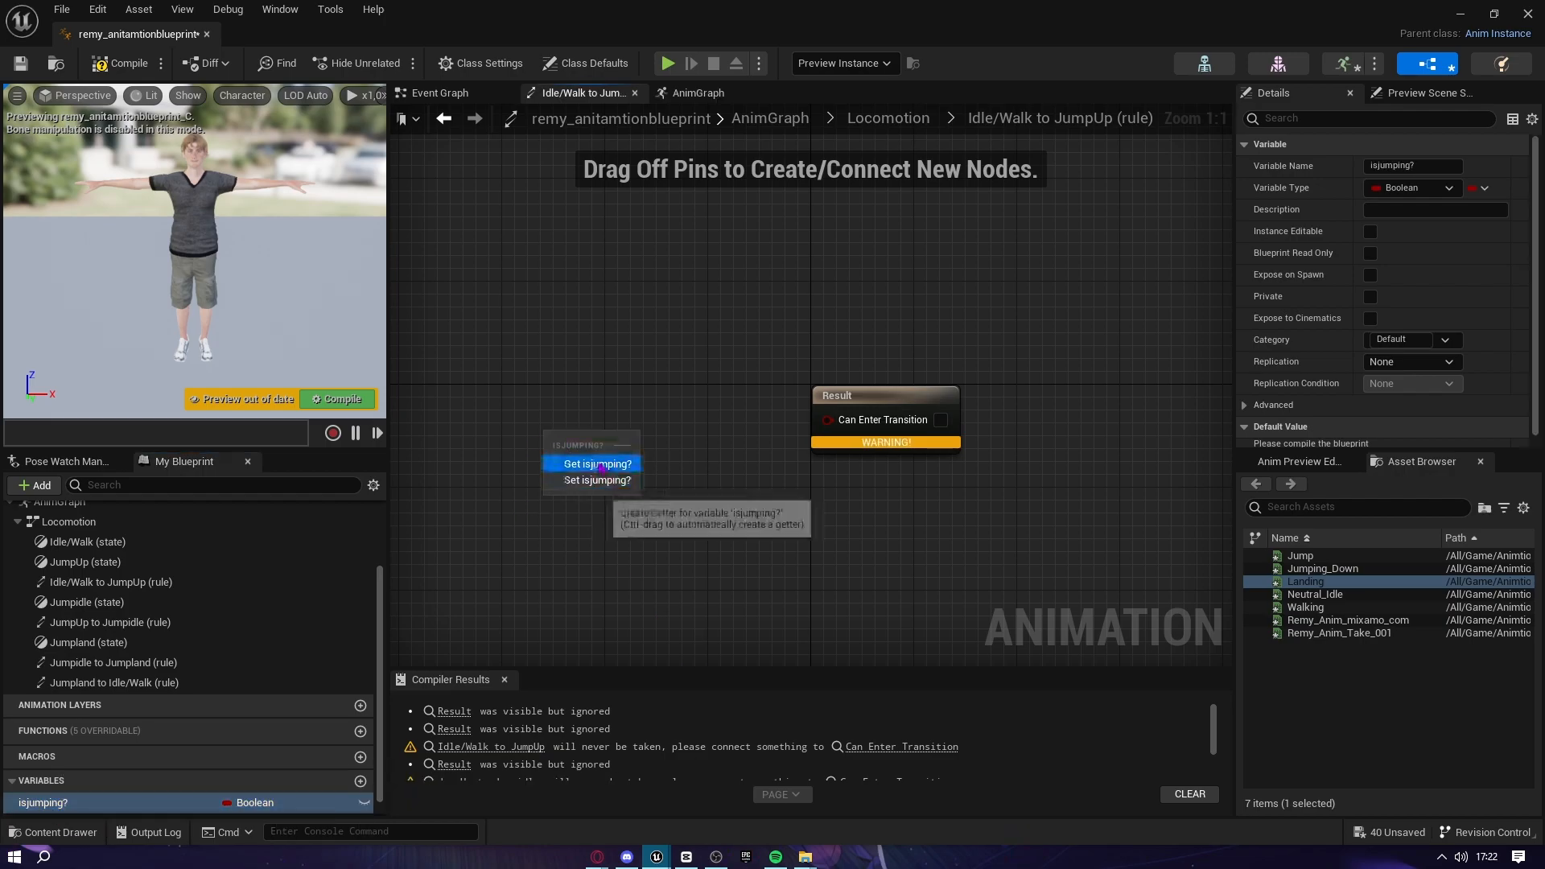
click(603, 463)
drag(639, 443, 915, 416)
drag(464, 456, 568, 428)
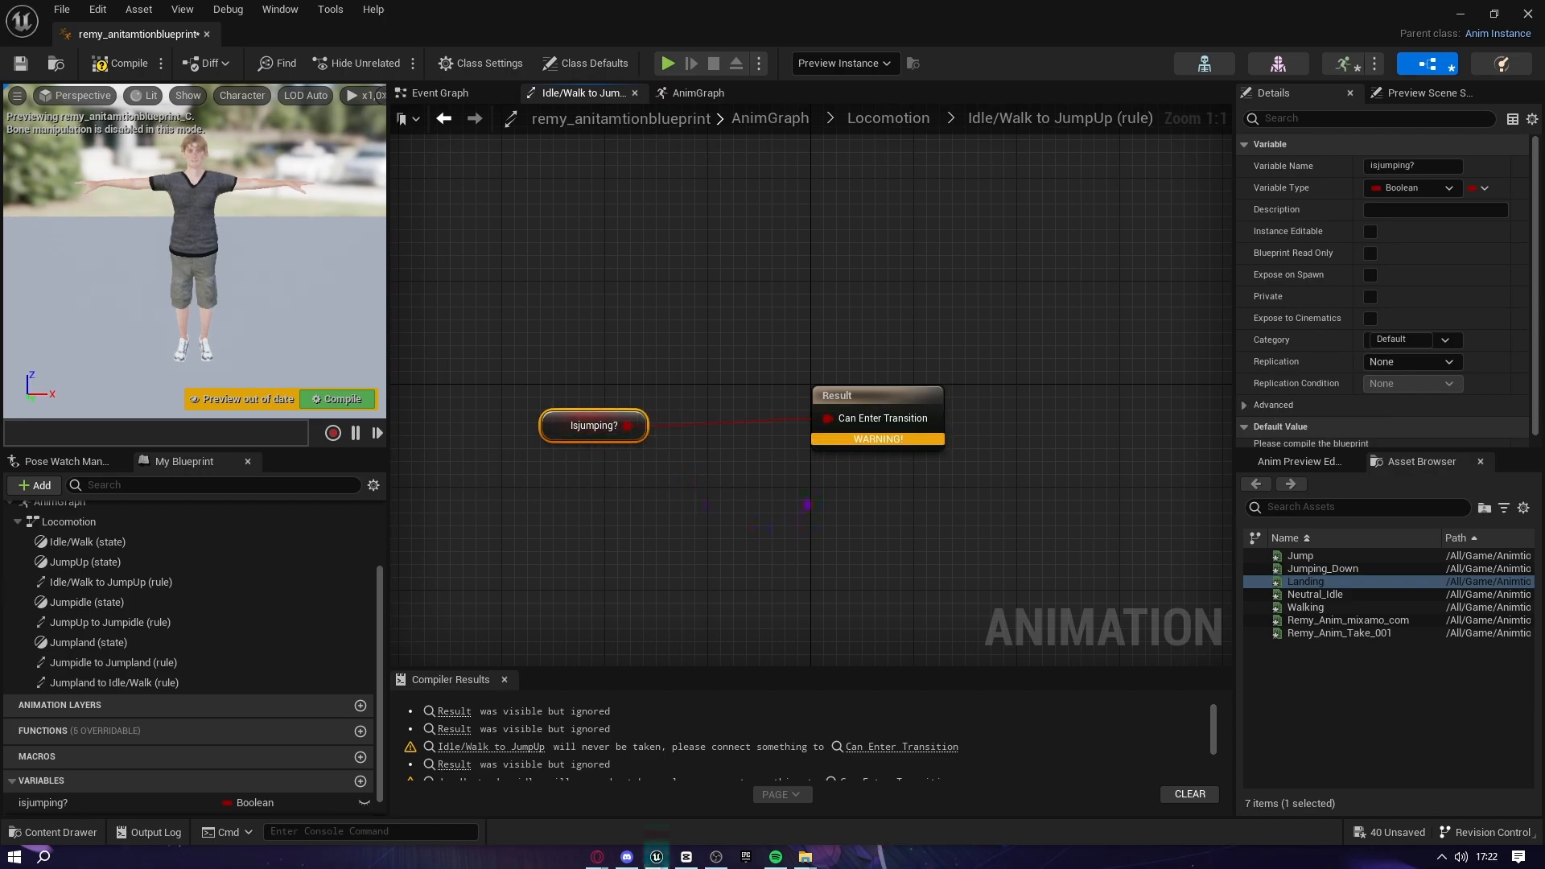
double_click(570, 308)
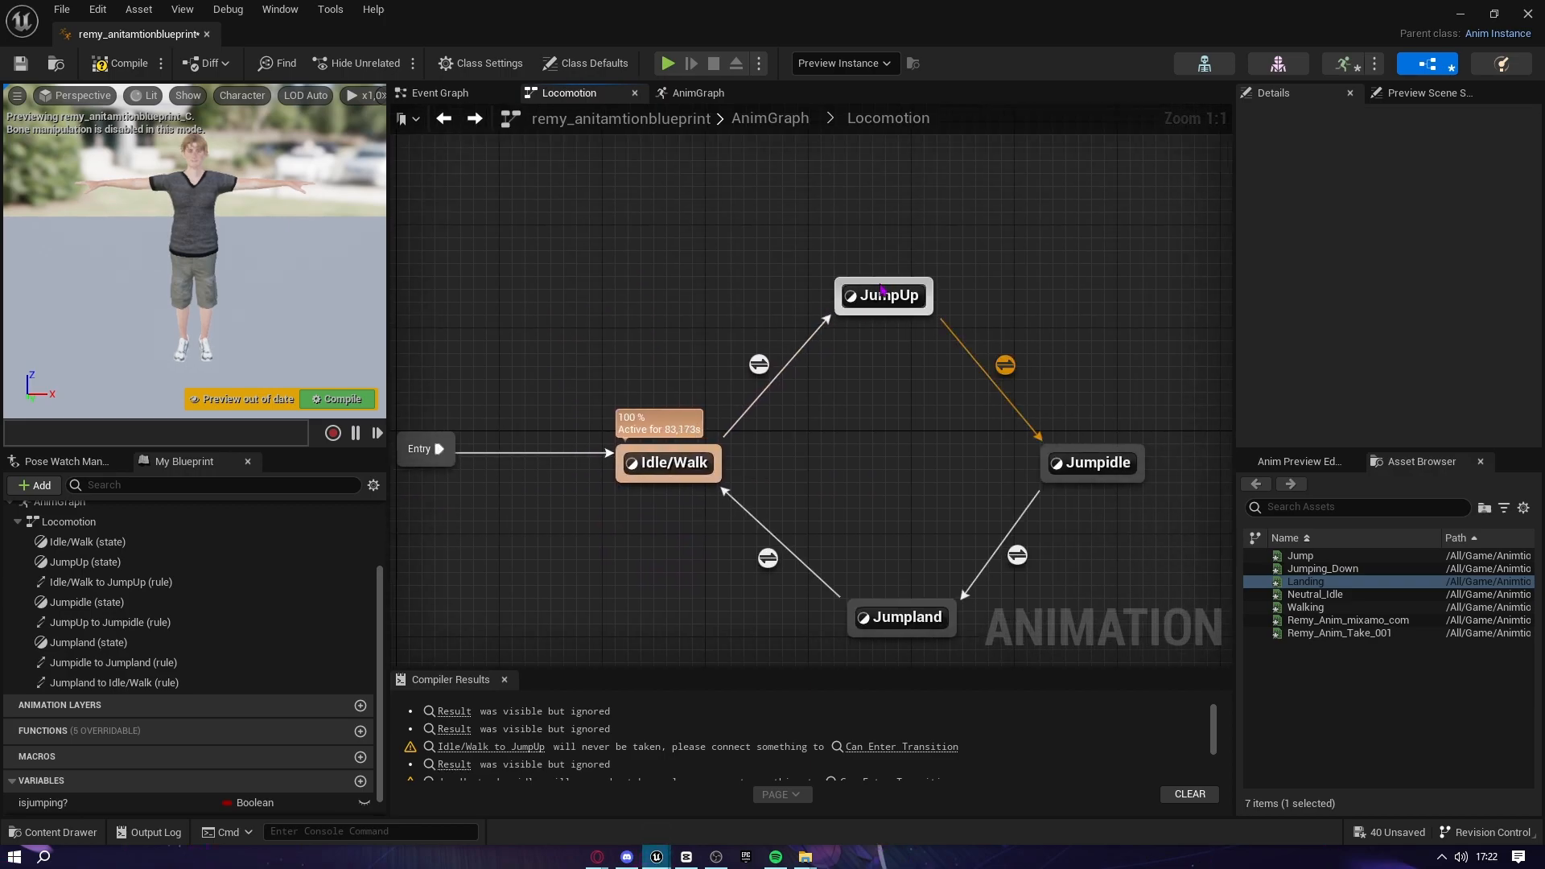
Enable the Automatic Rule Based option for the JumpUp to Jumpidle transition in the Locomotion state machine
double_click(761, 364)
drag(680, 413, 768, 401)
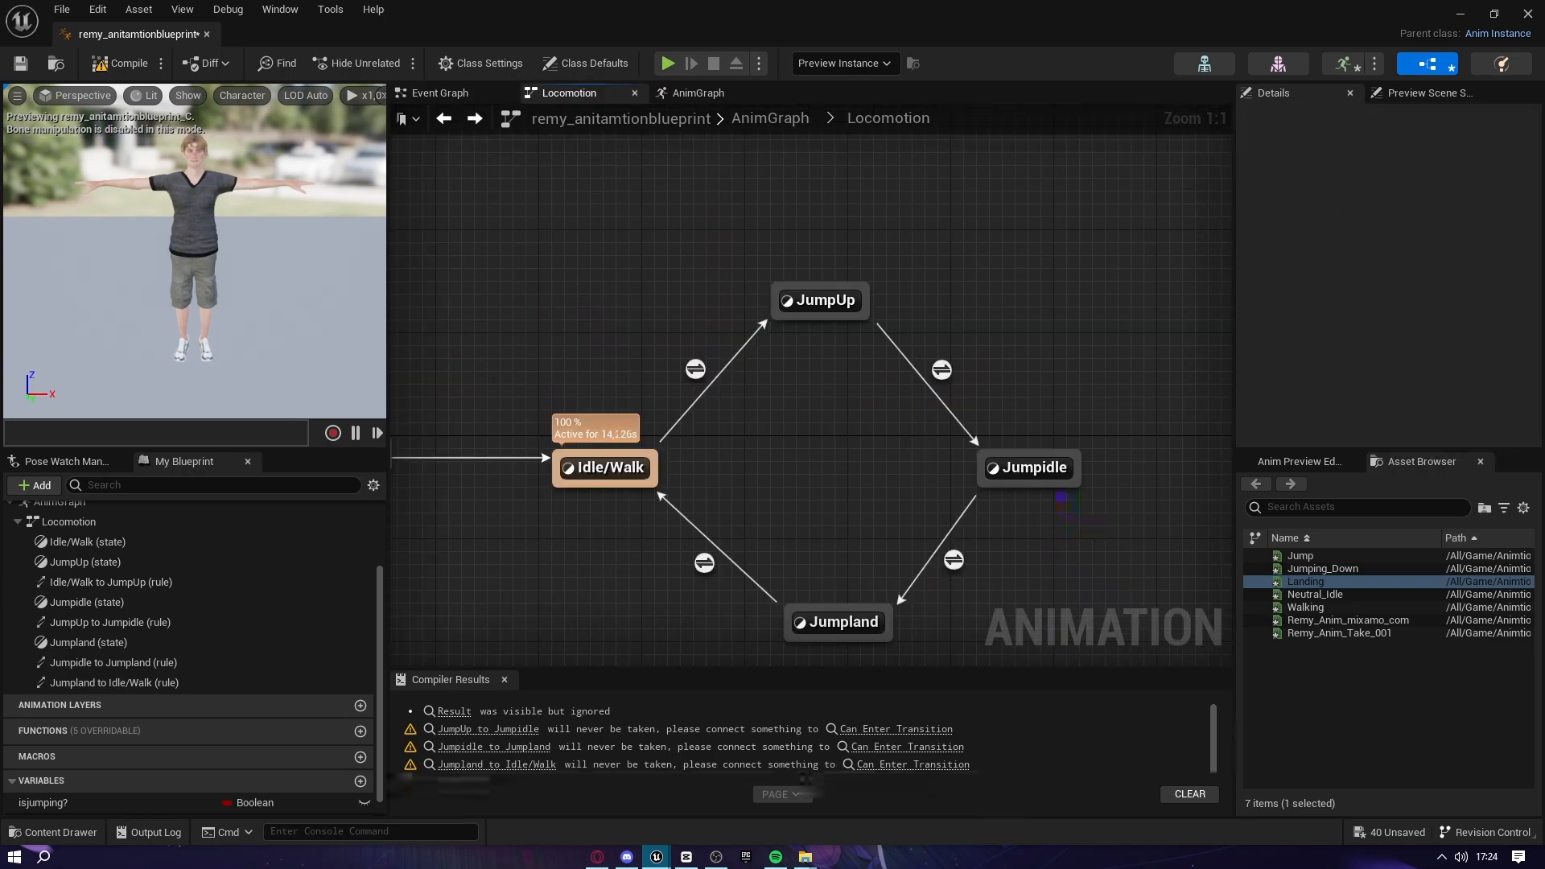
right_drag(1049, 473, 857, 412)
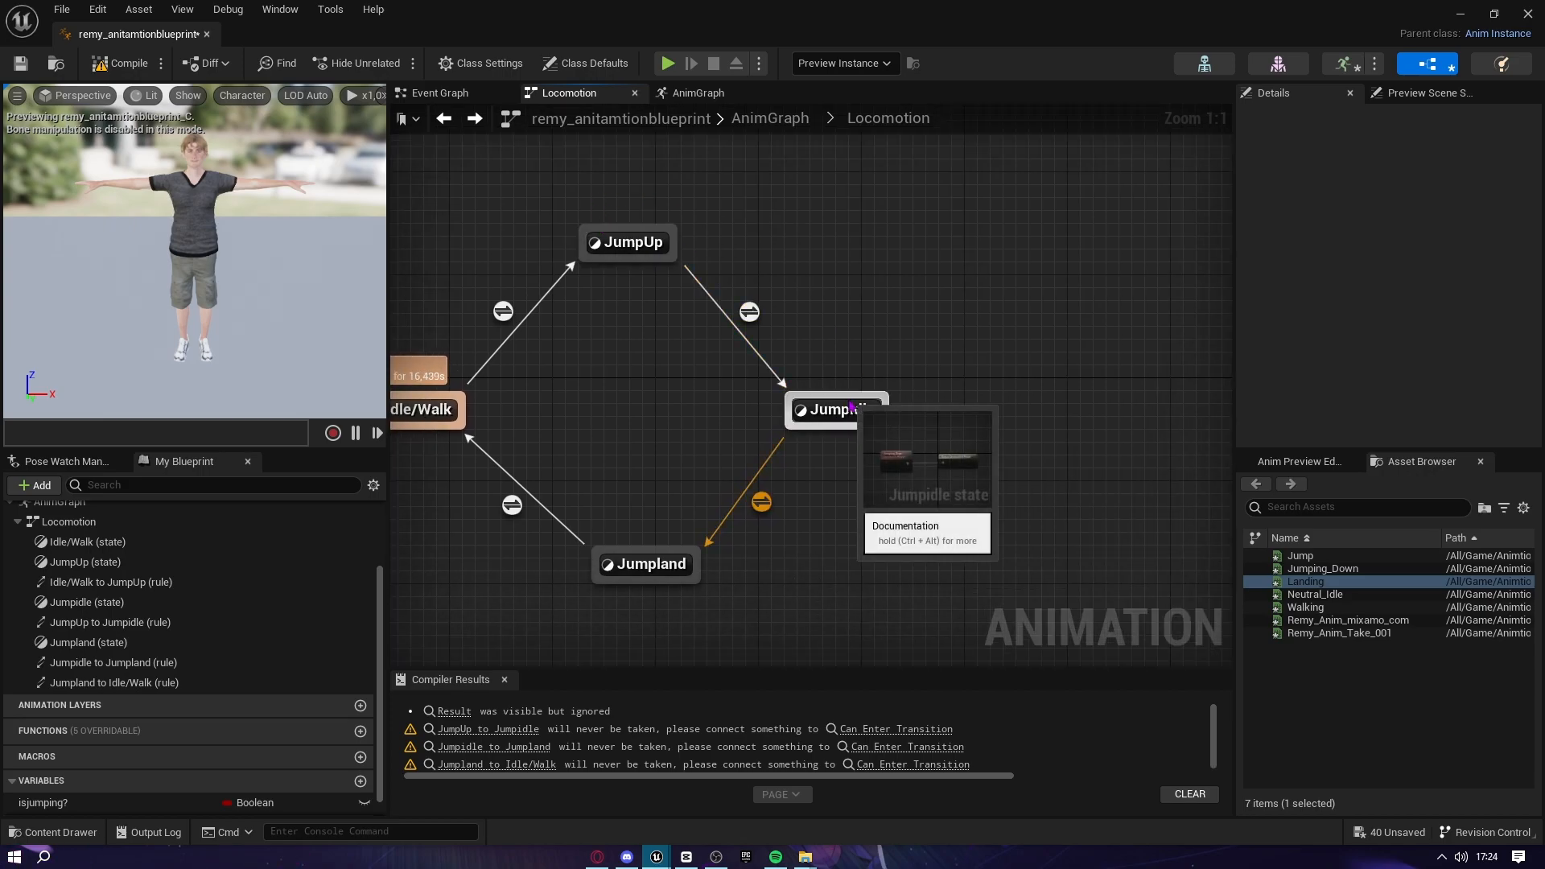
click(749, 312)
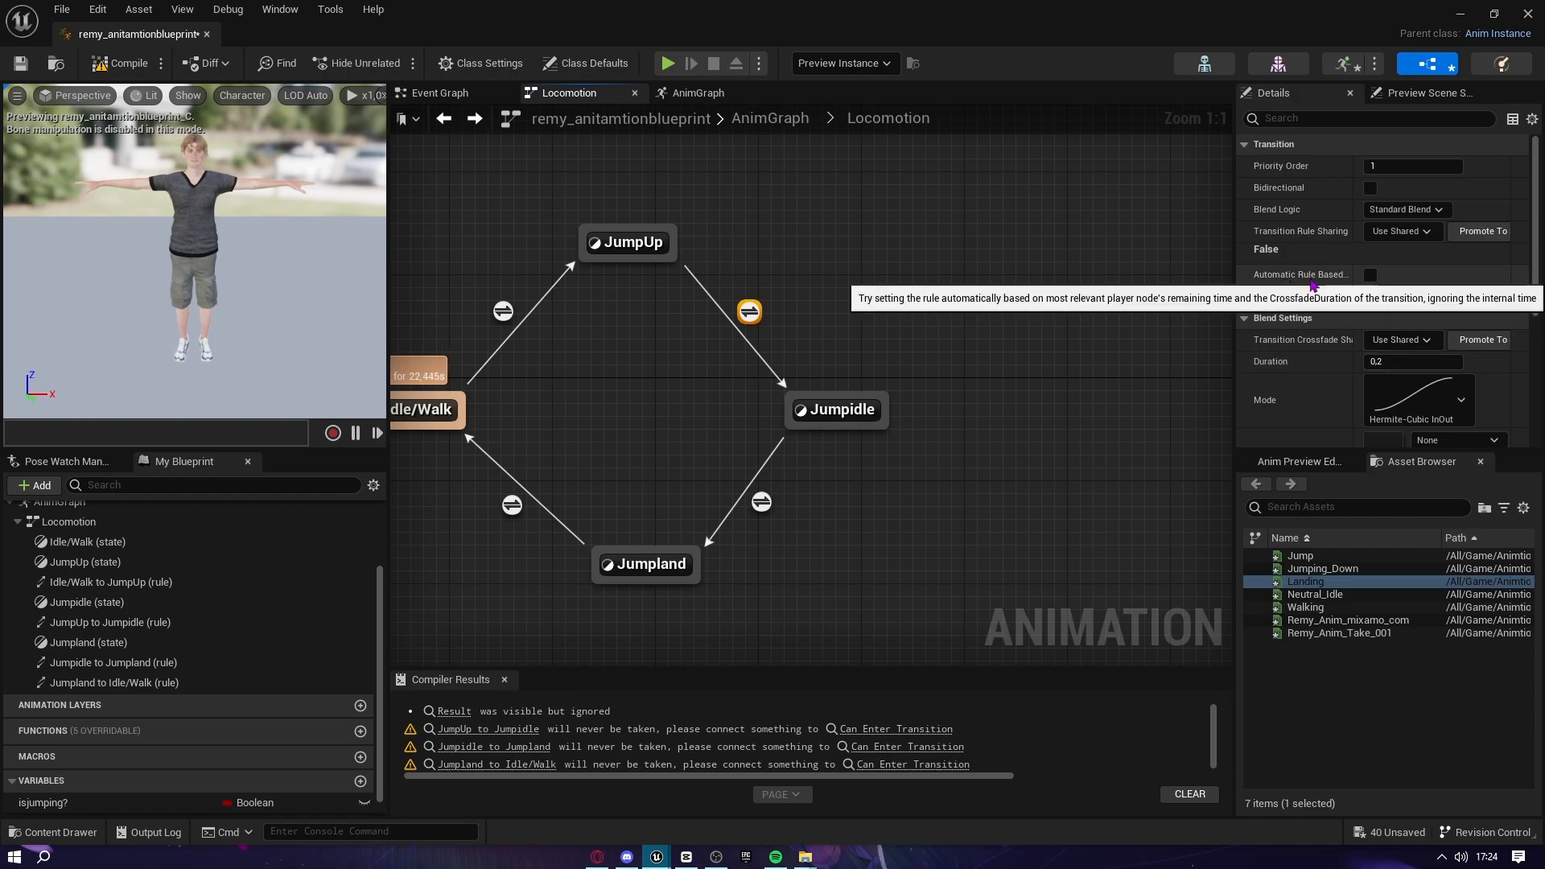
click(1371, 275)
scroll(764, 295, down, 2)
right_drag(779, 296, 936, 387)
scroll(935, 381, up, 2)
right_drag(971, 336, 1088, 325)
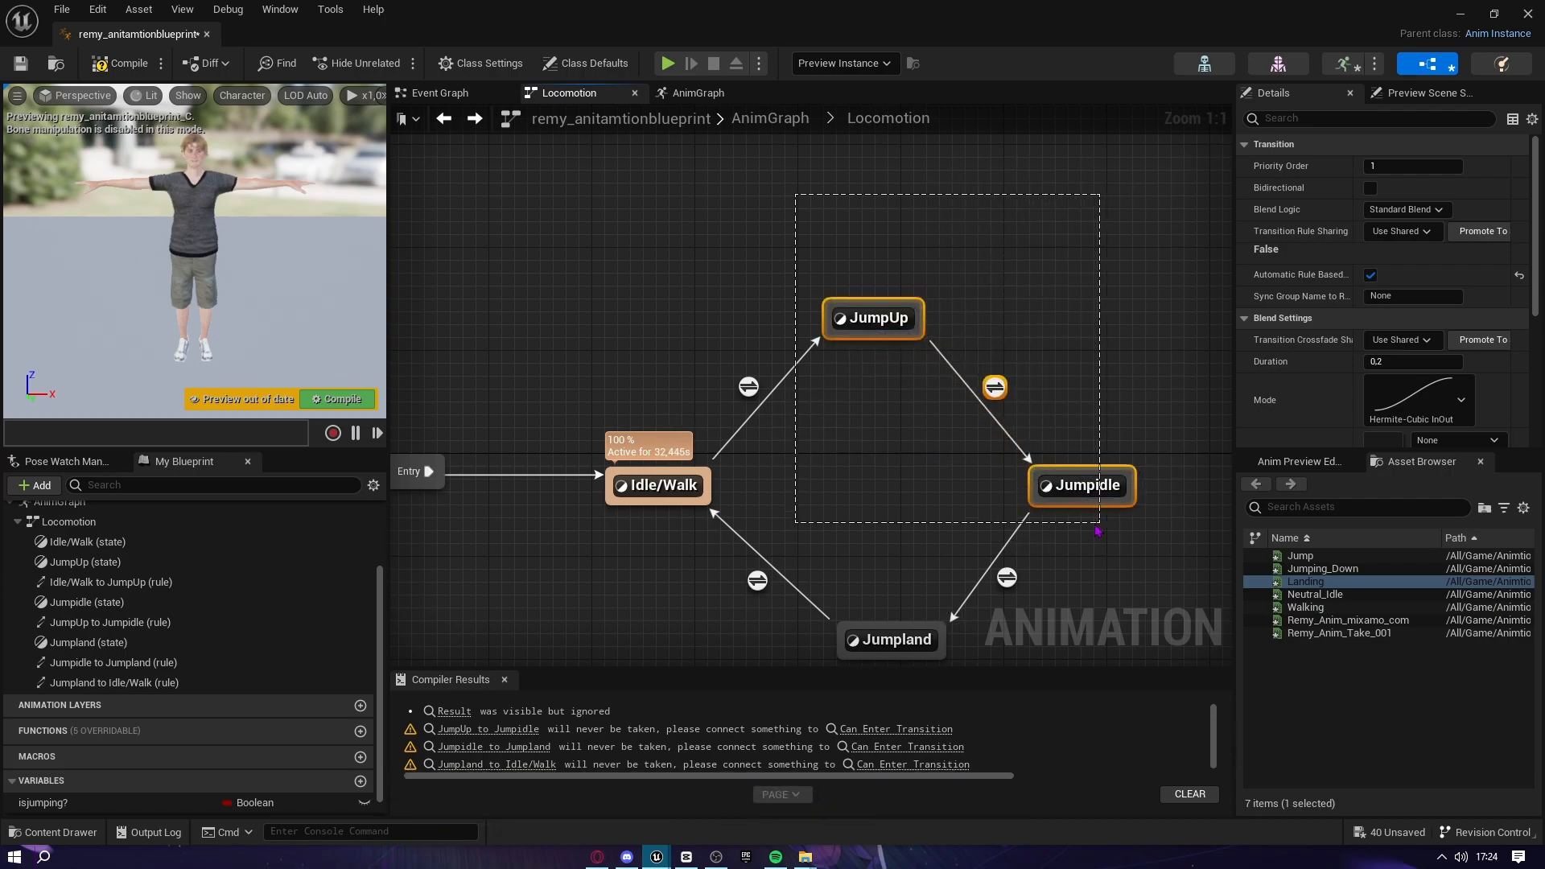
drag(1127, 532, 1129, 536)
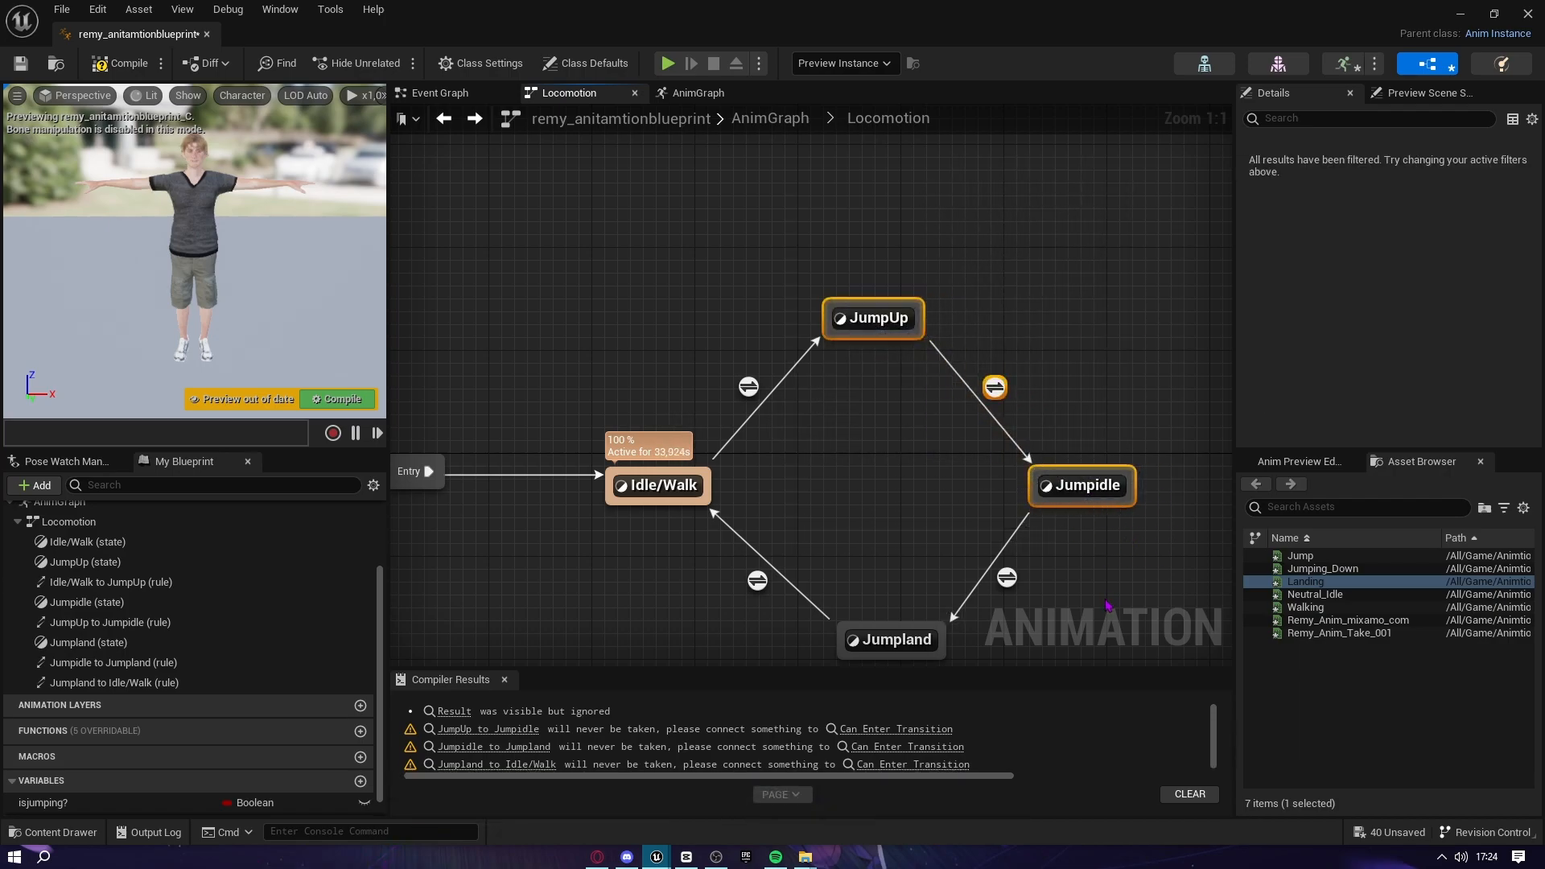
Open the Jumpidle to Jumpland transition rule and add an isjumping? getter feeding a NOT Boolean node
scroll(1106, 603, down, 1)
right_drag(1105, 603, 986, 443)
scroll(937, 482, up, 1)
right_drag(937, 483, 860, 537)
click(807, 467)
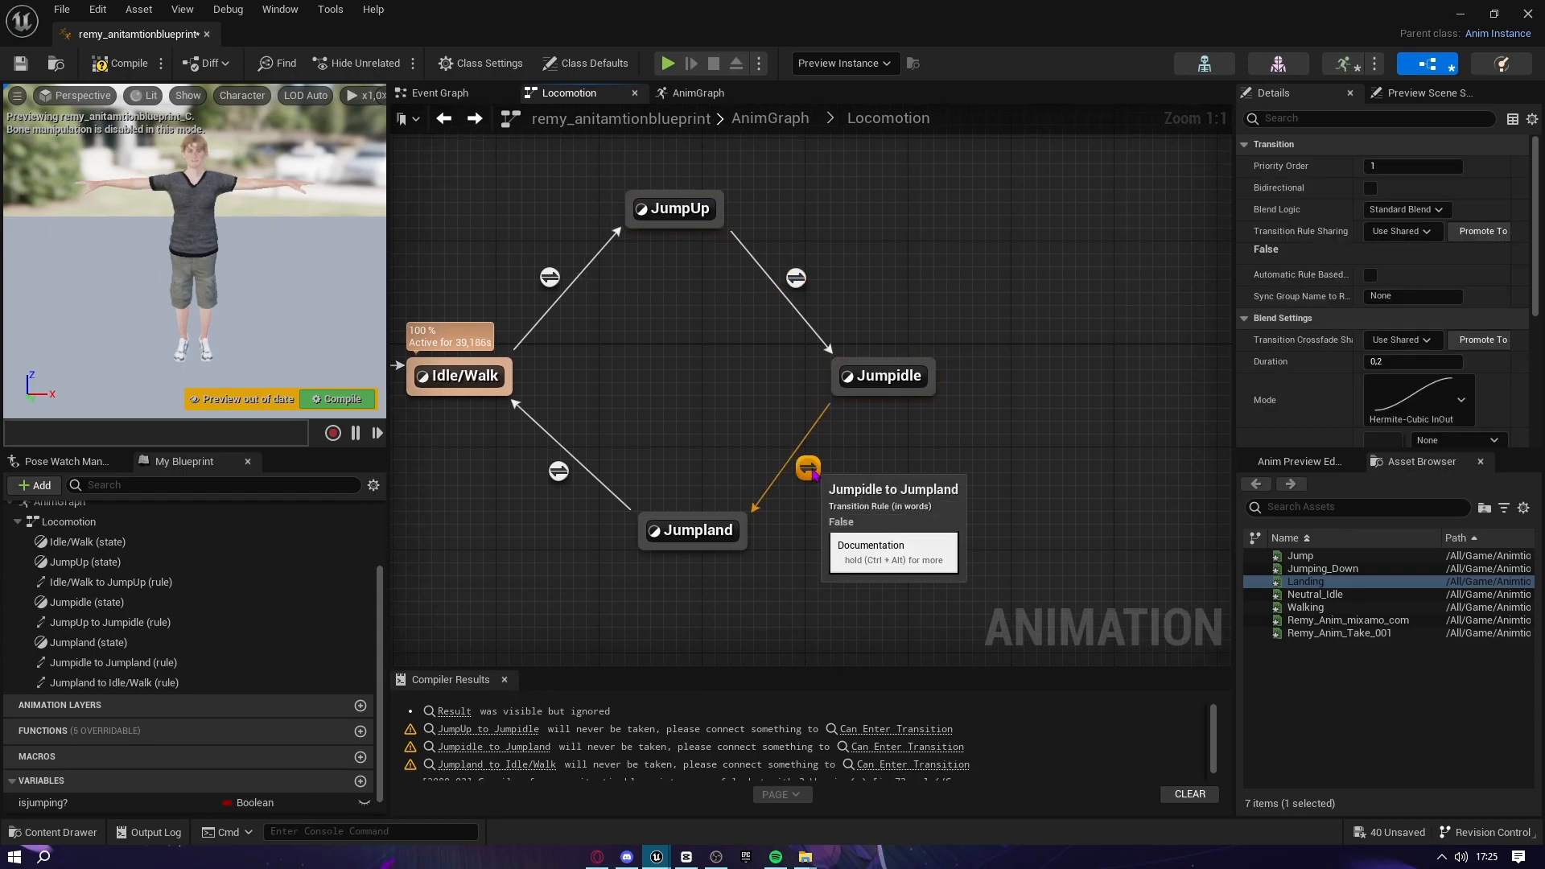
double_click(806, 467)
drag(43, 802, 722, 460)
click(654, 409)
text(not b)
key(Return)
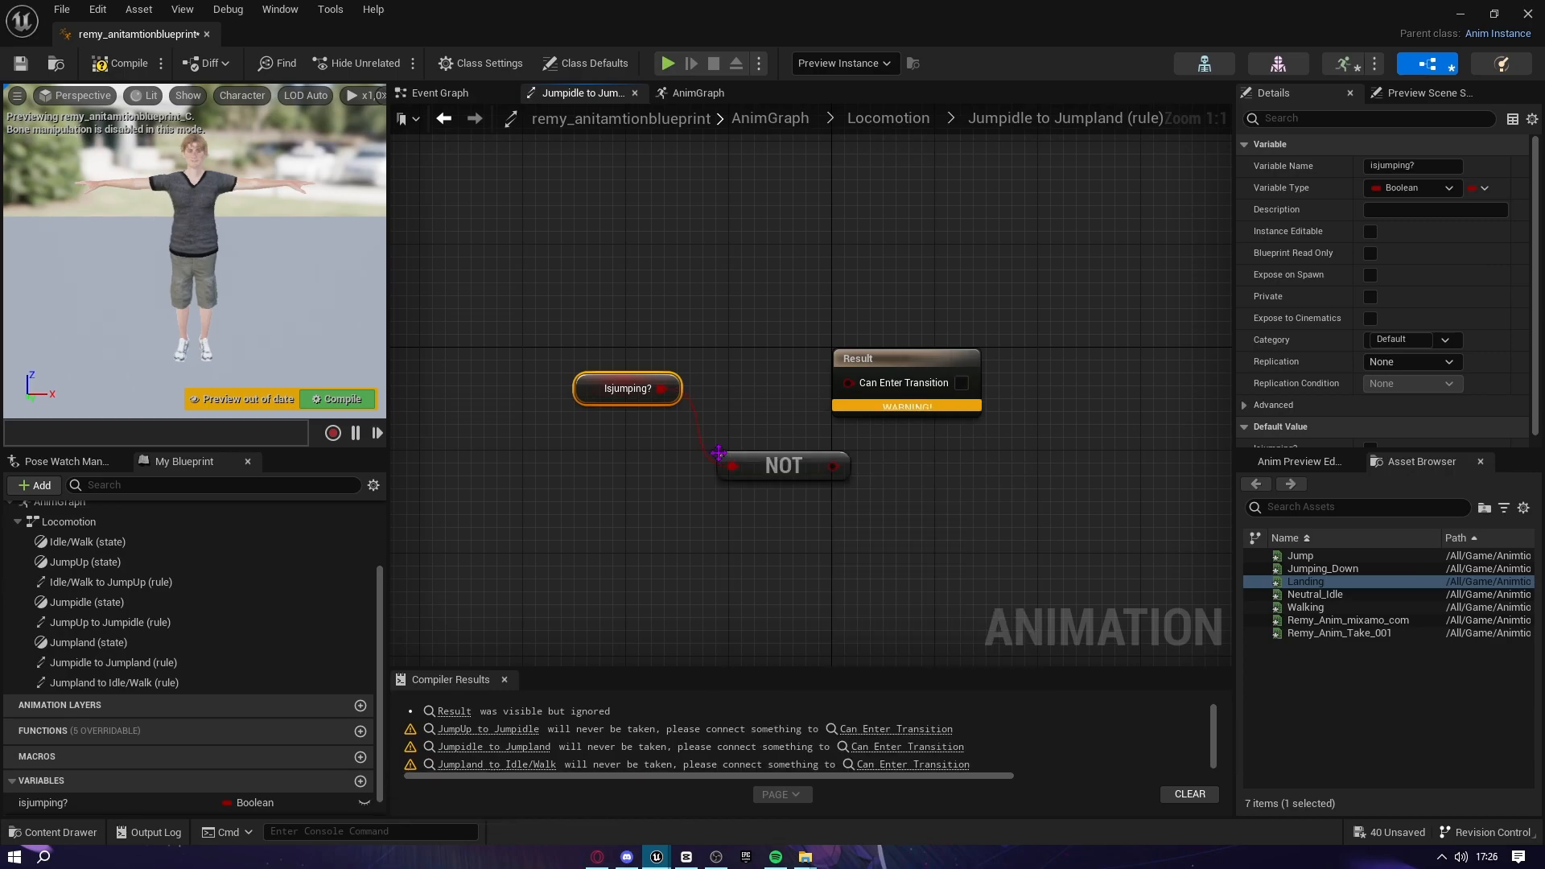
Connect the NOT node's output to Can Enter Transition and check the finished Jumpidle to Jumpland rule
drag(834, 466, 852, 386)
right_drag(1065, 487, 1465, 544)
drag(997, 456, 945, 456)
key(alt+Left)
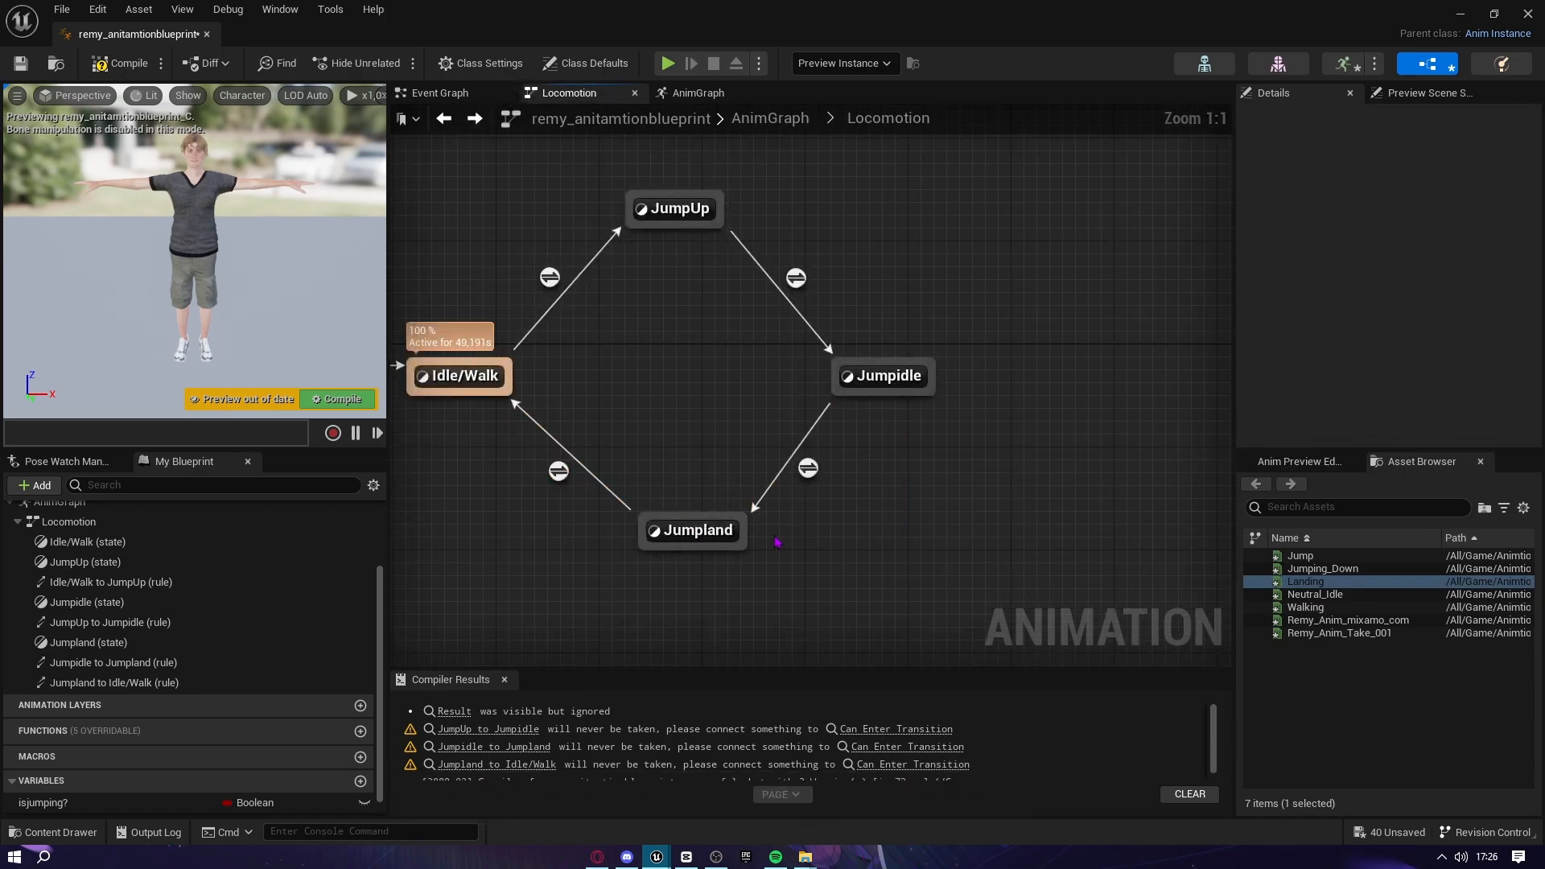
double_click(807, 468)
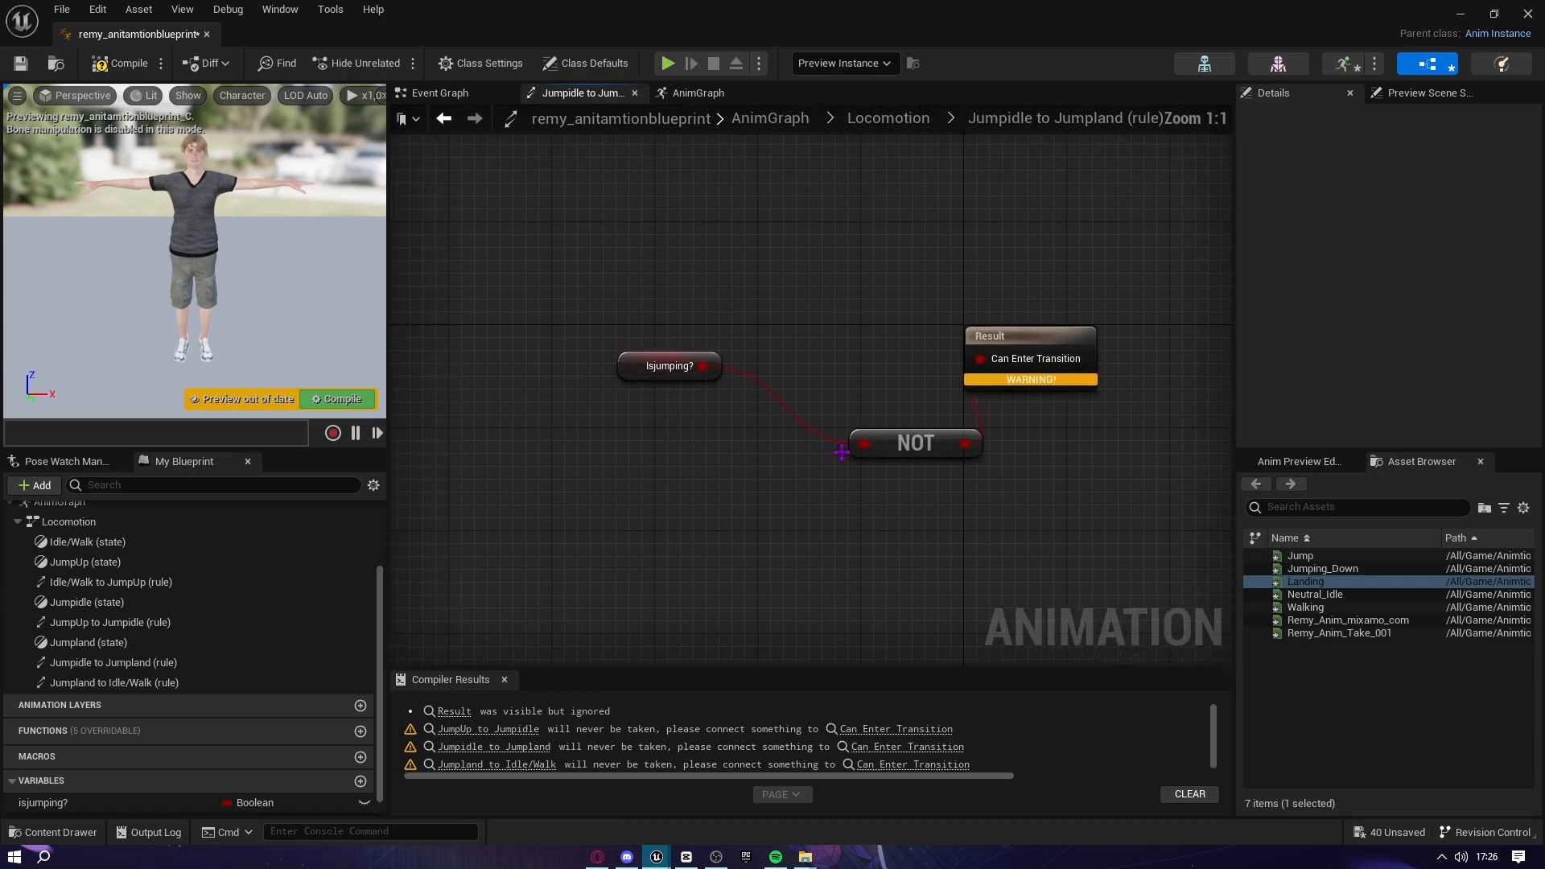
right_drag(991, 385, 1040, 461)
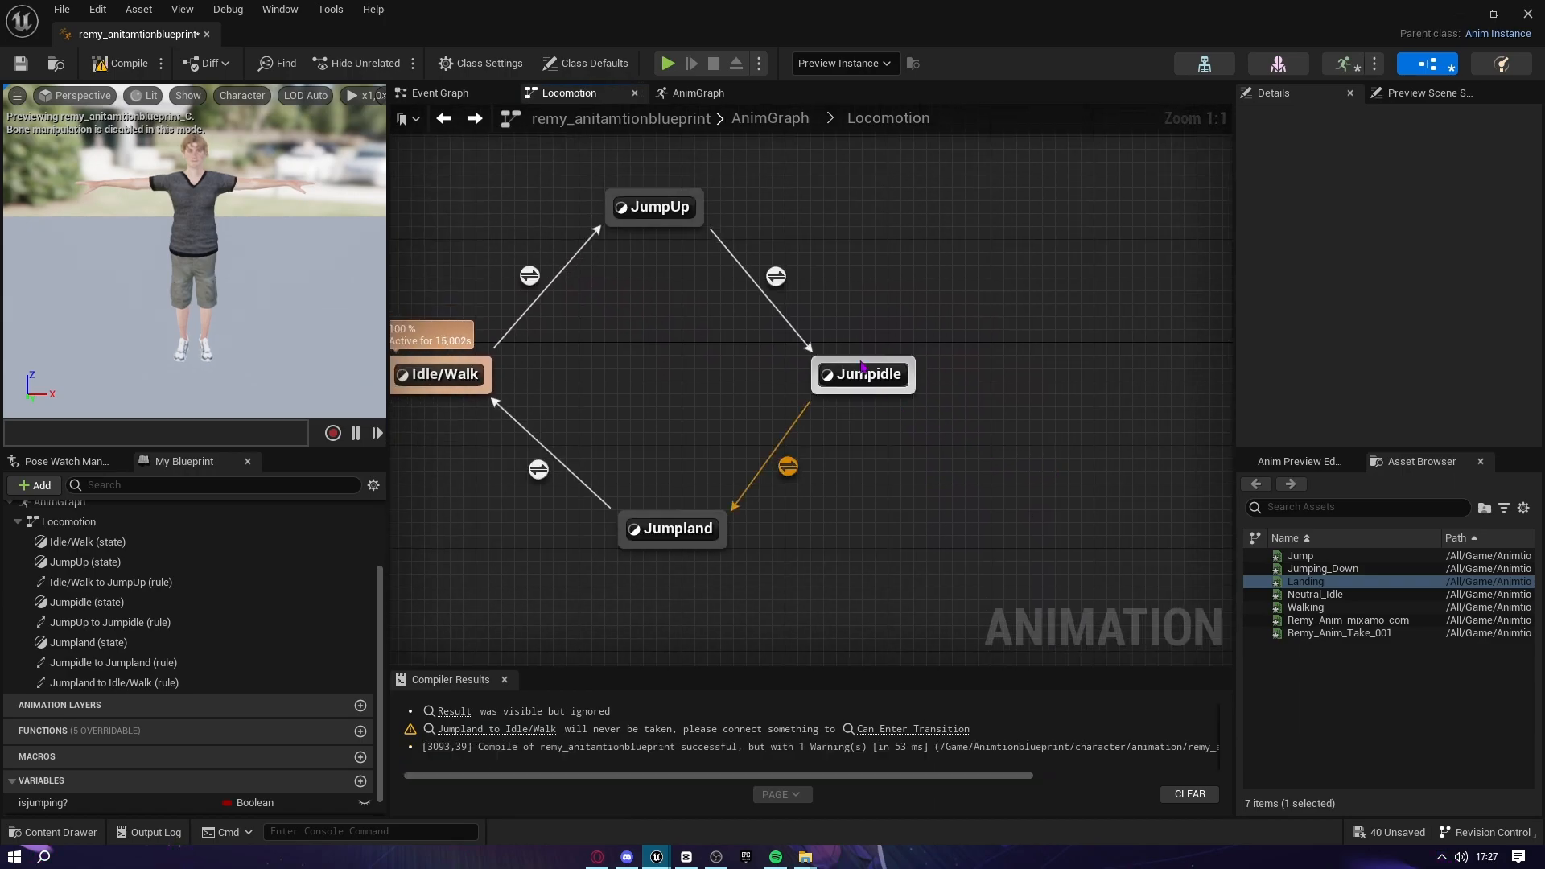
Make sure Loop Animation is enabled on the Jumping_Down player in the Jumpidle state, and return to Locomotion
double_click(860, 382)
click(748, 418)
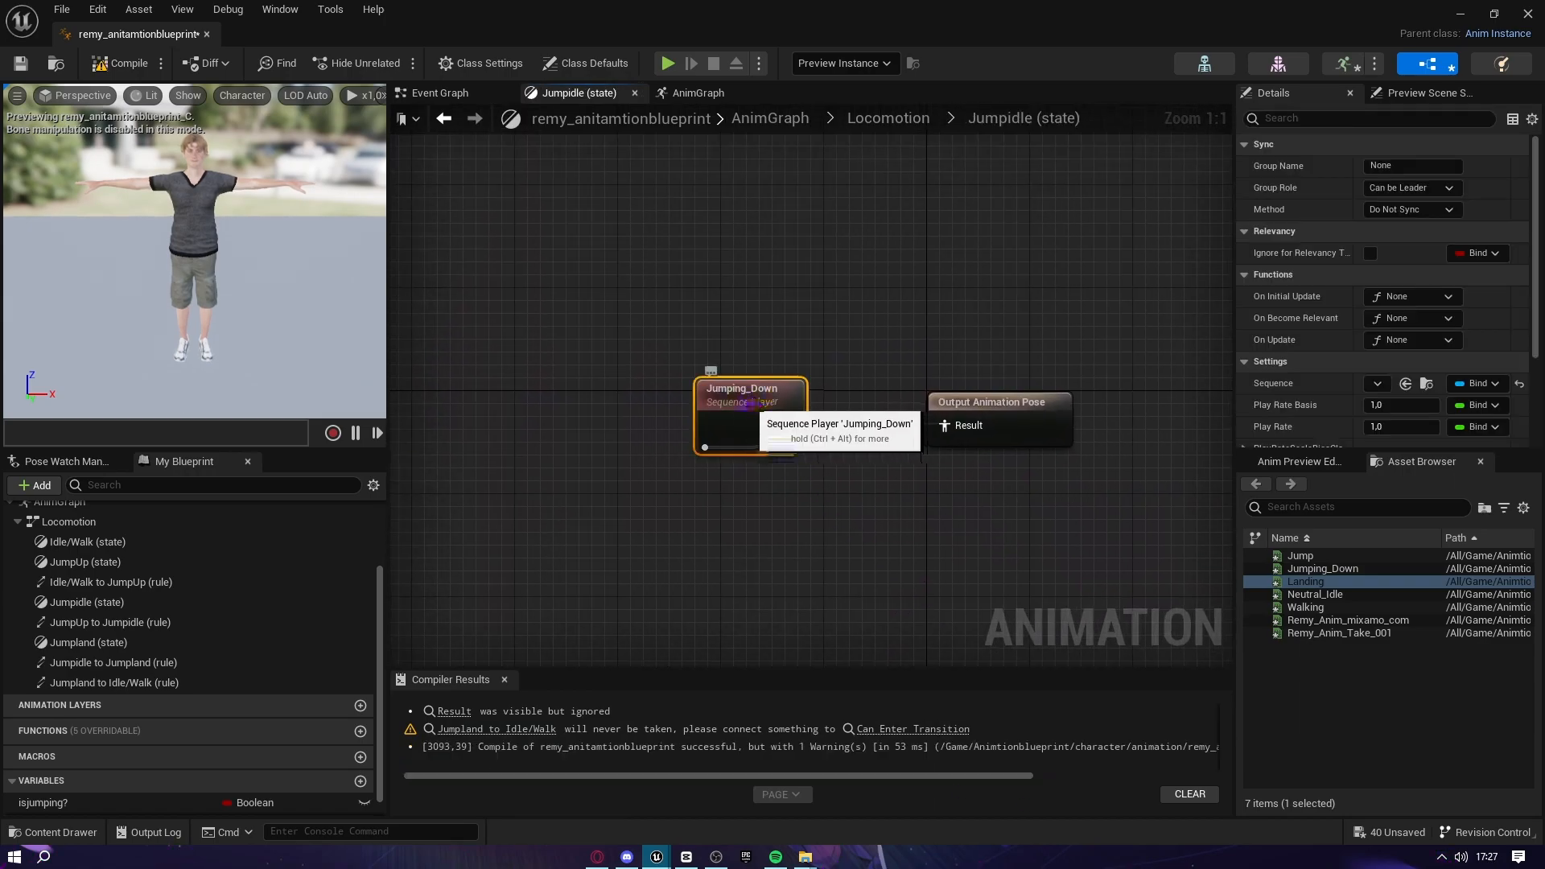
click(1371, 352)
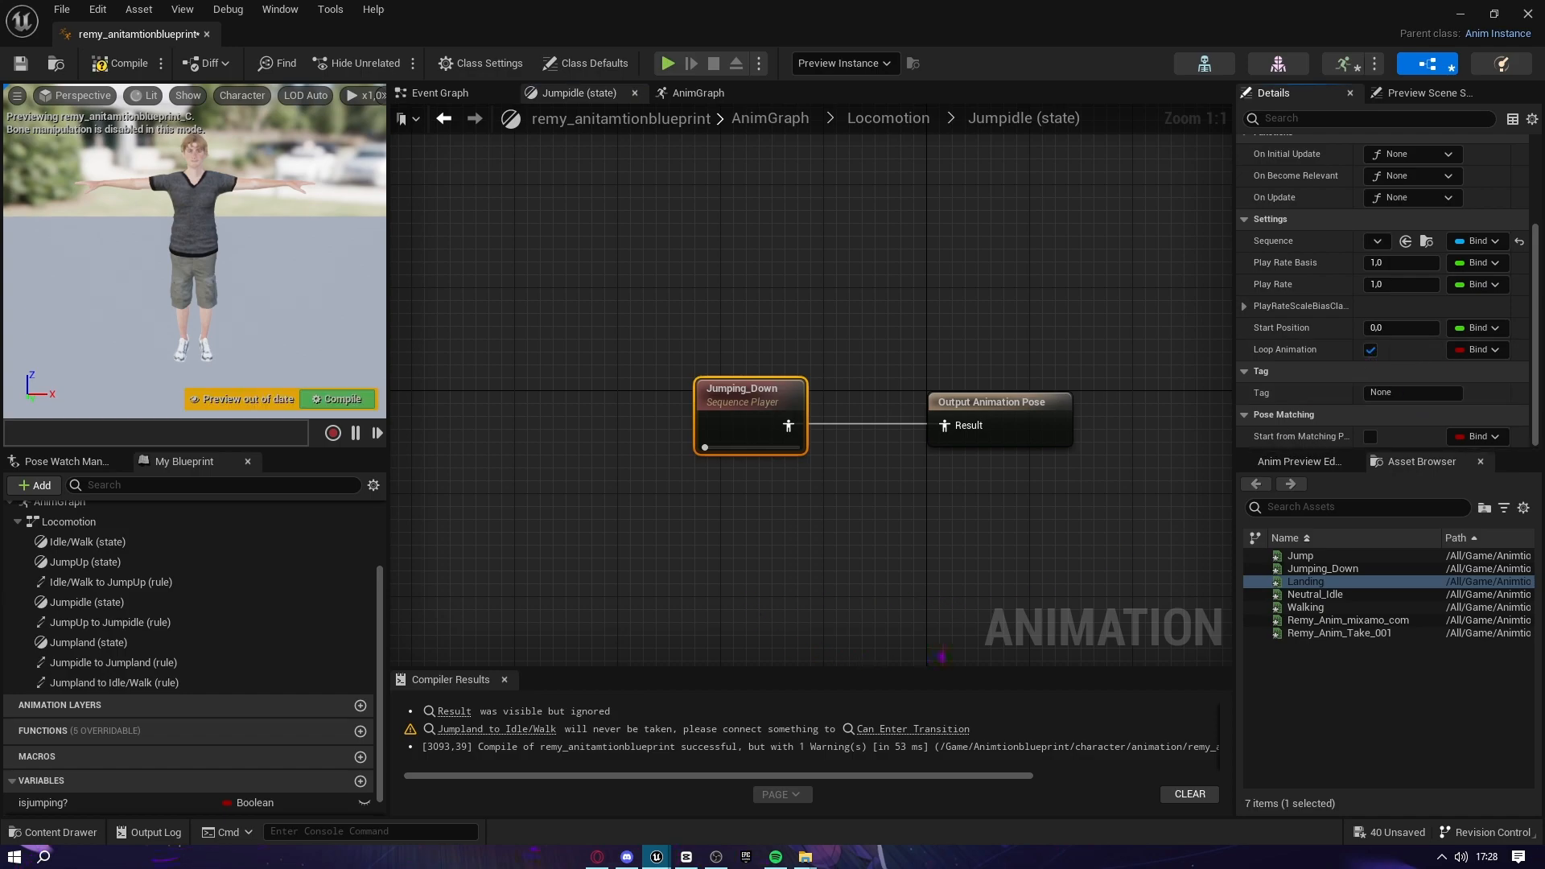
right_drag(900, 624, 861, 501)
scroll(924, 524, down, 2)
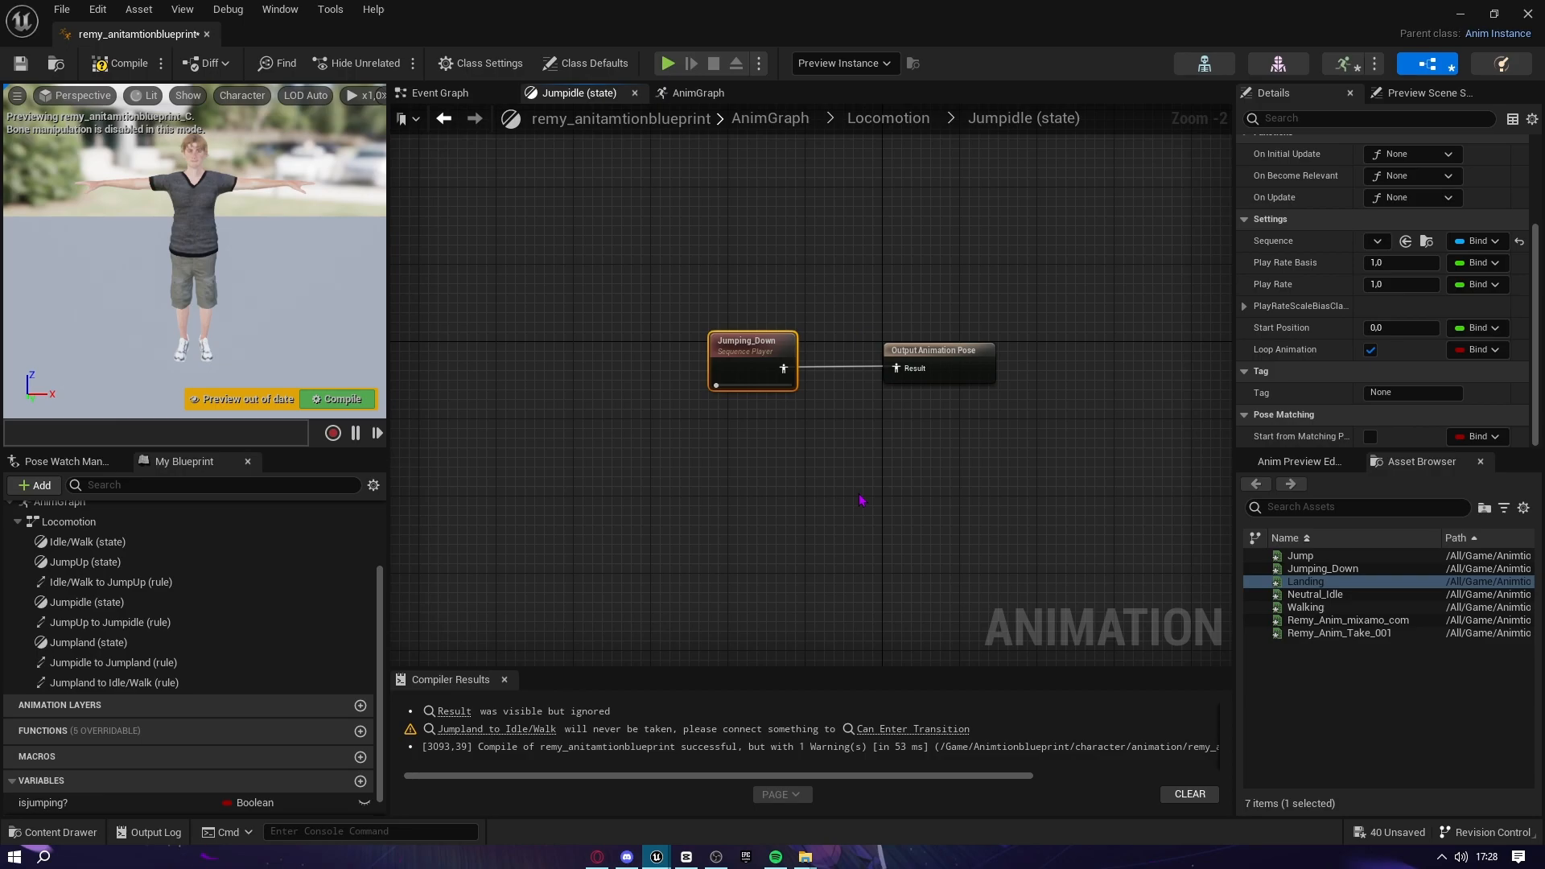
right_drag(787, 510, 867, 523)
key(alt+Left)
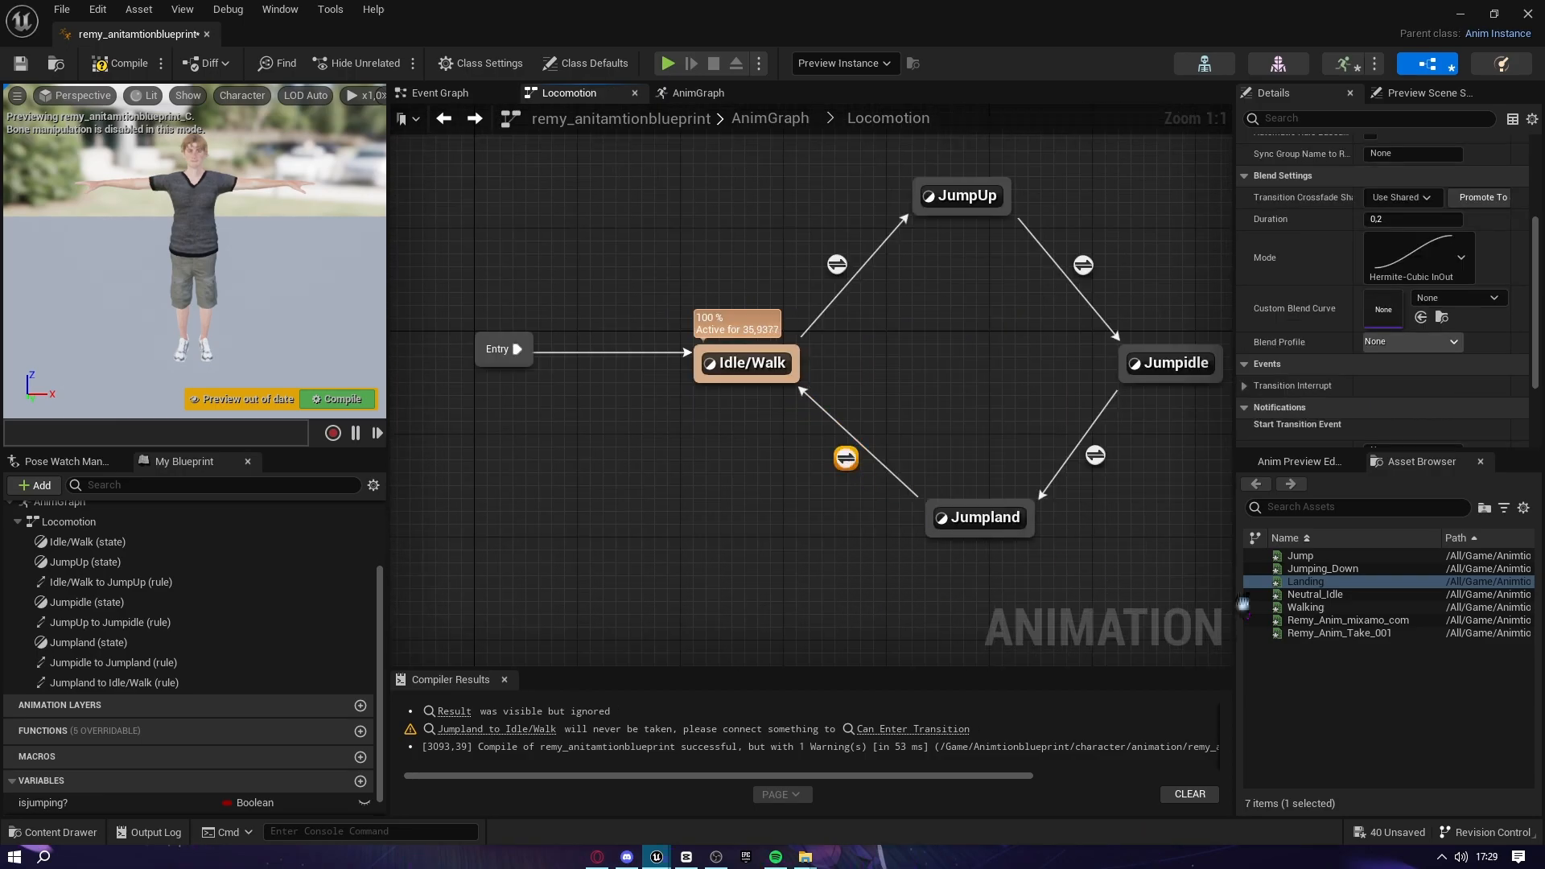
Enable the Automatic Rule Based option for the Jumpland to Idle/Walk transition
scroll(1287, 306, up, 3)
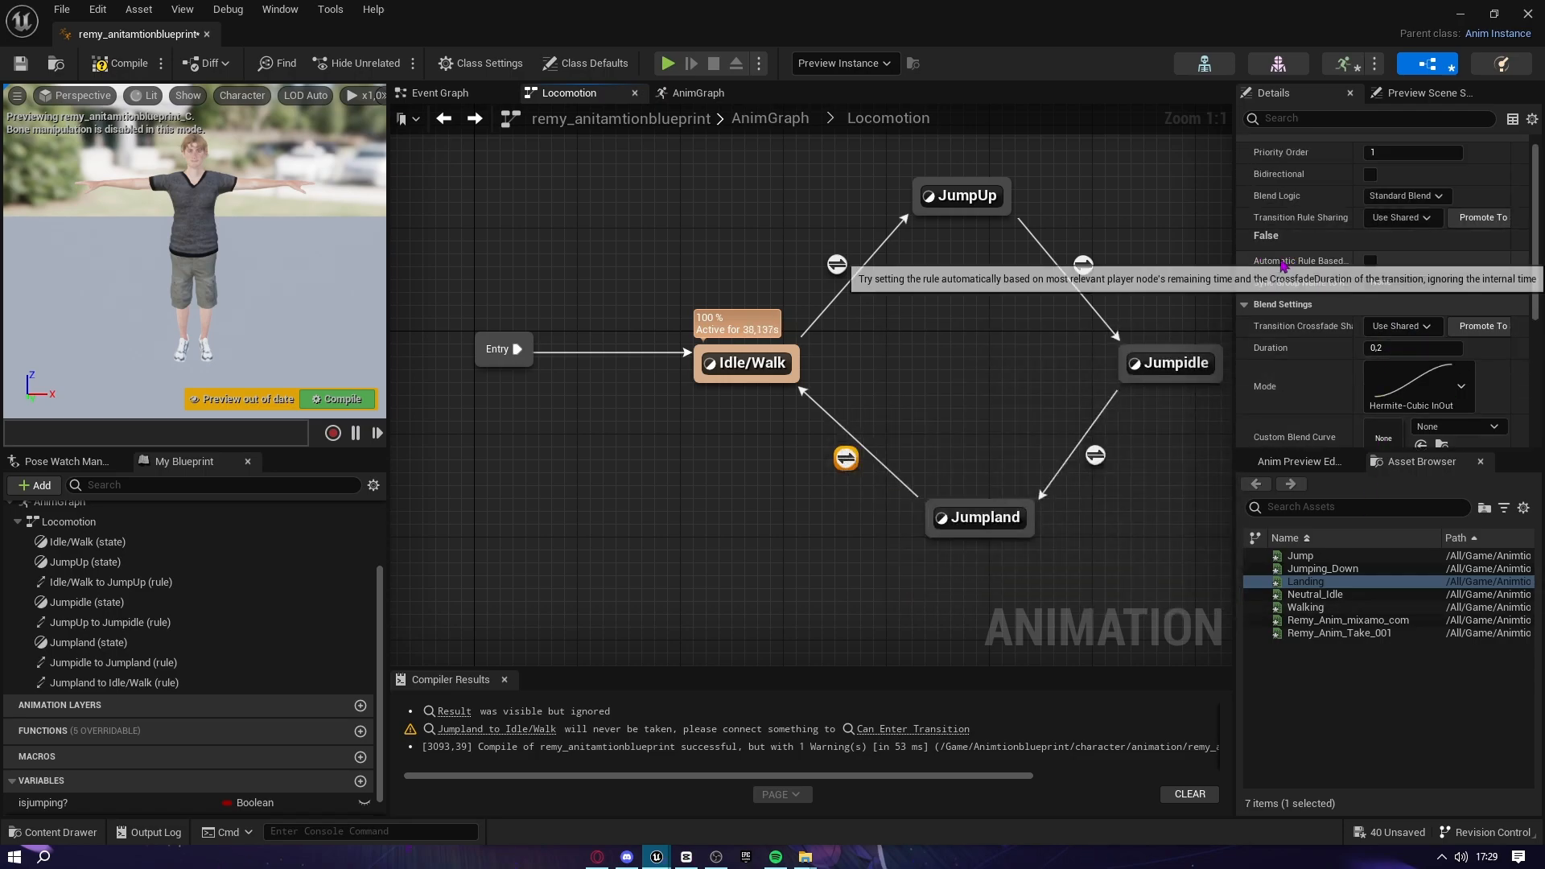
click(1372, 262)
right_drag(972, 408, 949, 335)
drag(948, 335, 954, 517)
right_drag(918, 335, 947, 400)
drag(632, 306, 804, 379)
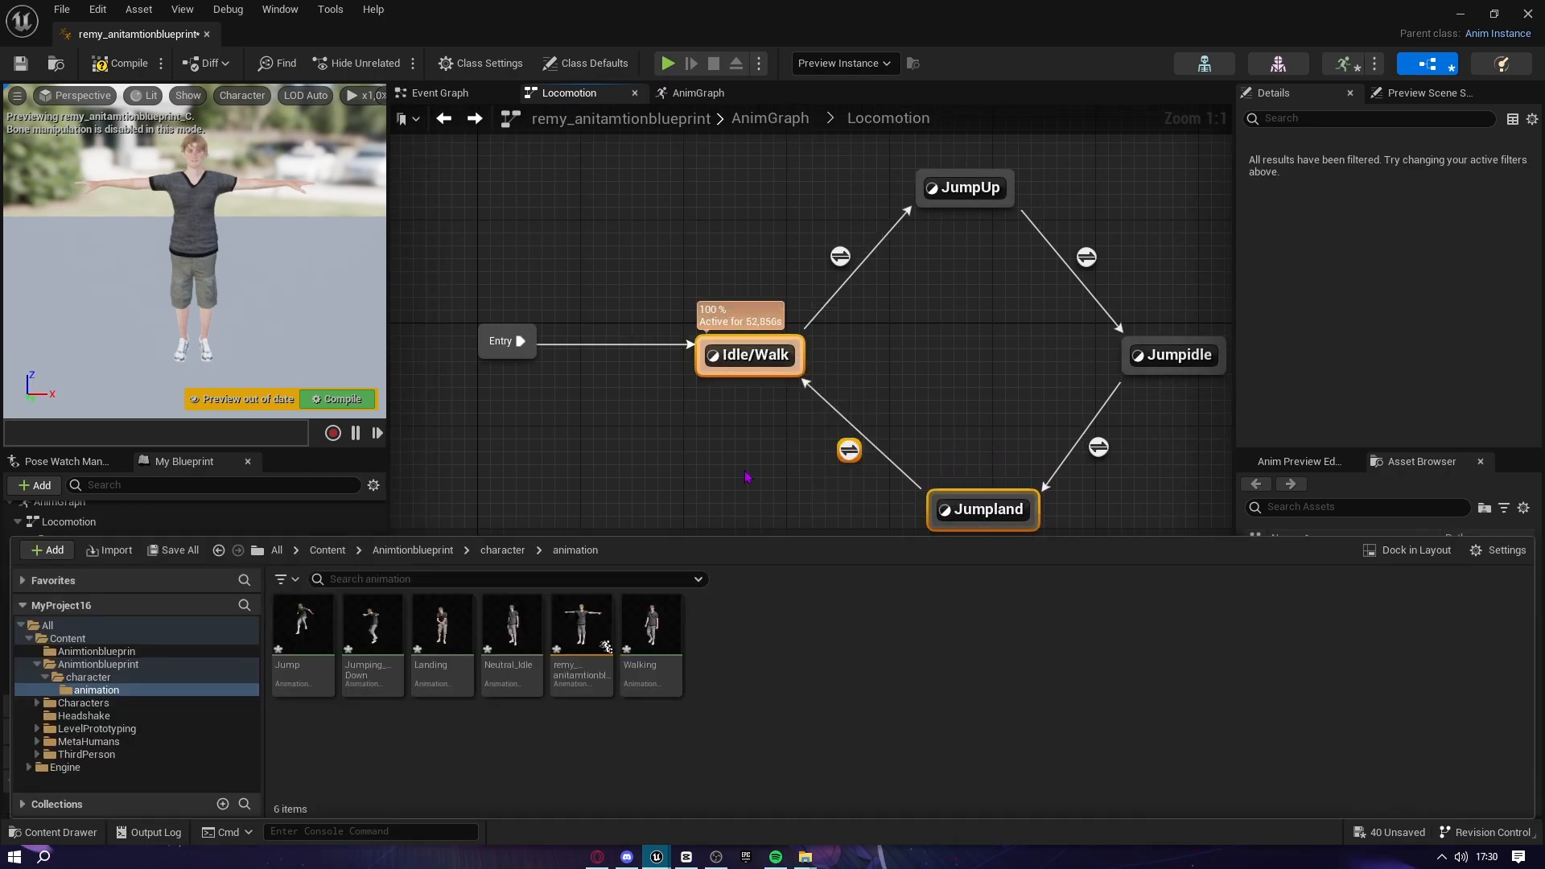
click(748, 476)
right_drag(758, 499, 699, 597)
right_drag(896, 507, 948, 402)
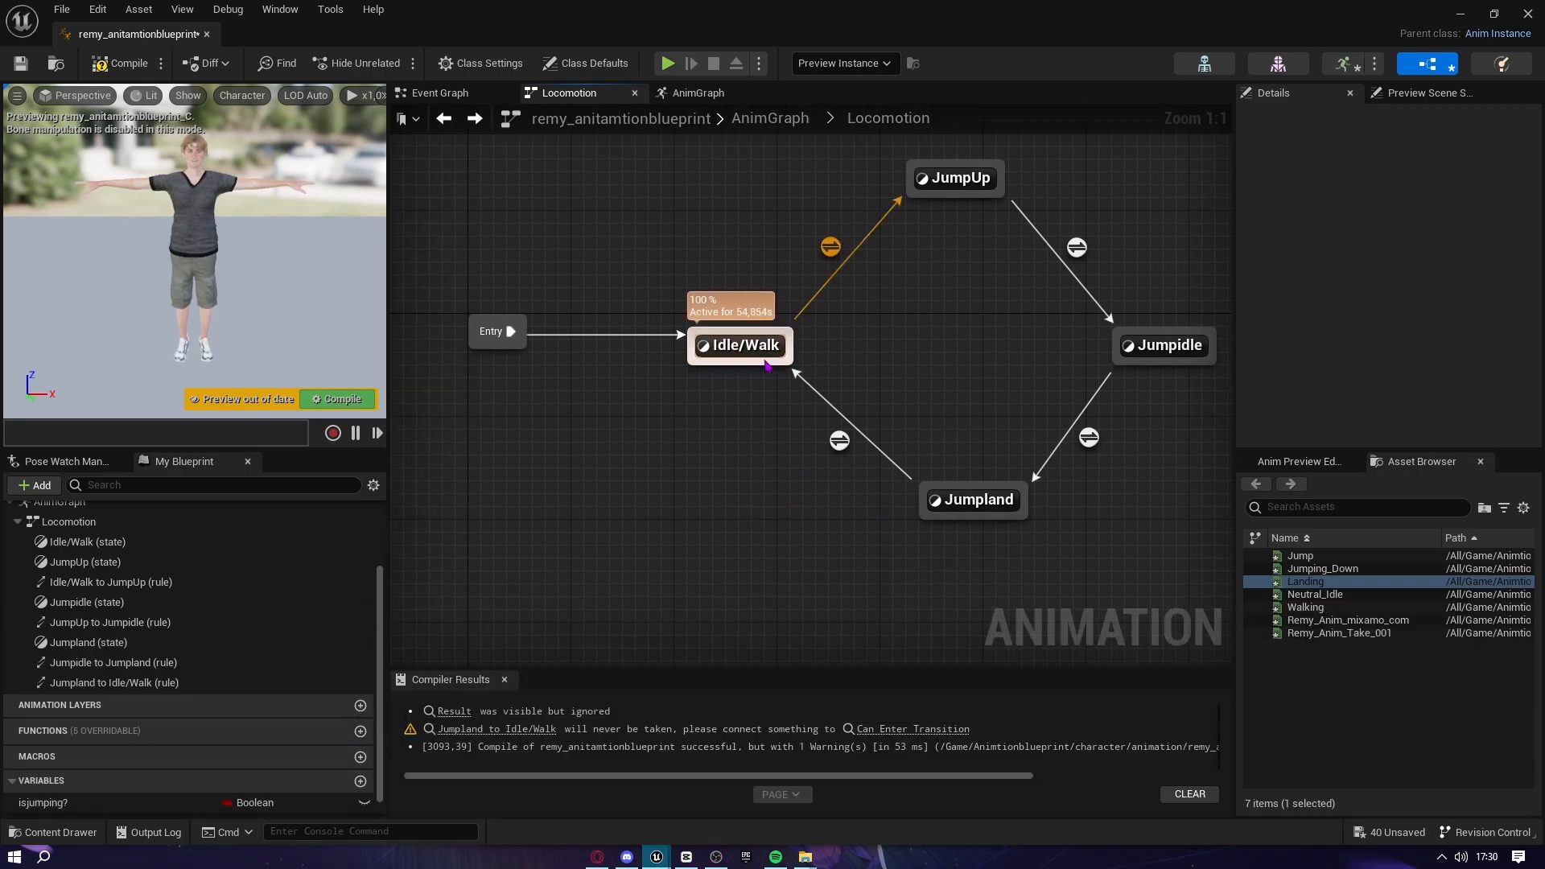
Open the Idle/Walk state, place the Walking and Neutral_Idle animations, and try connecting each one to the Output Animation Pose
double_click(744, 346)
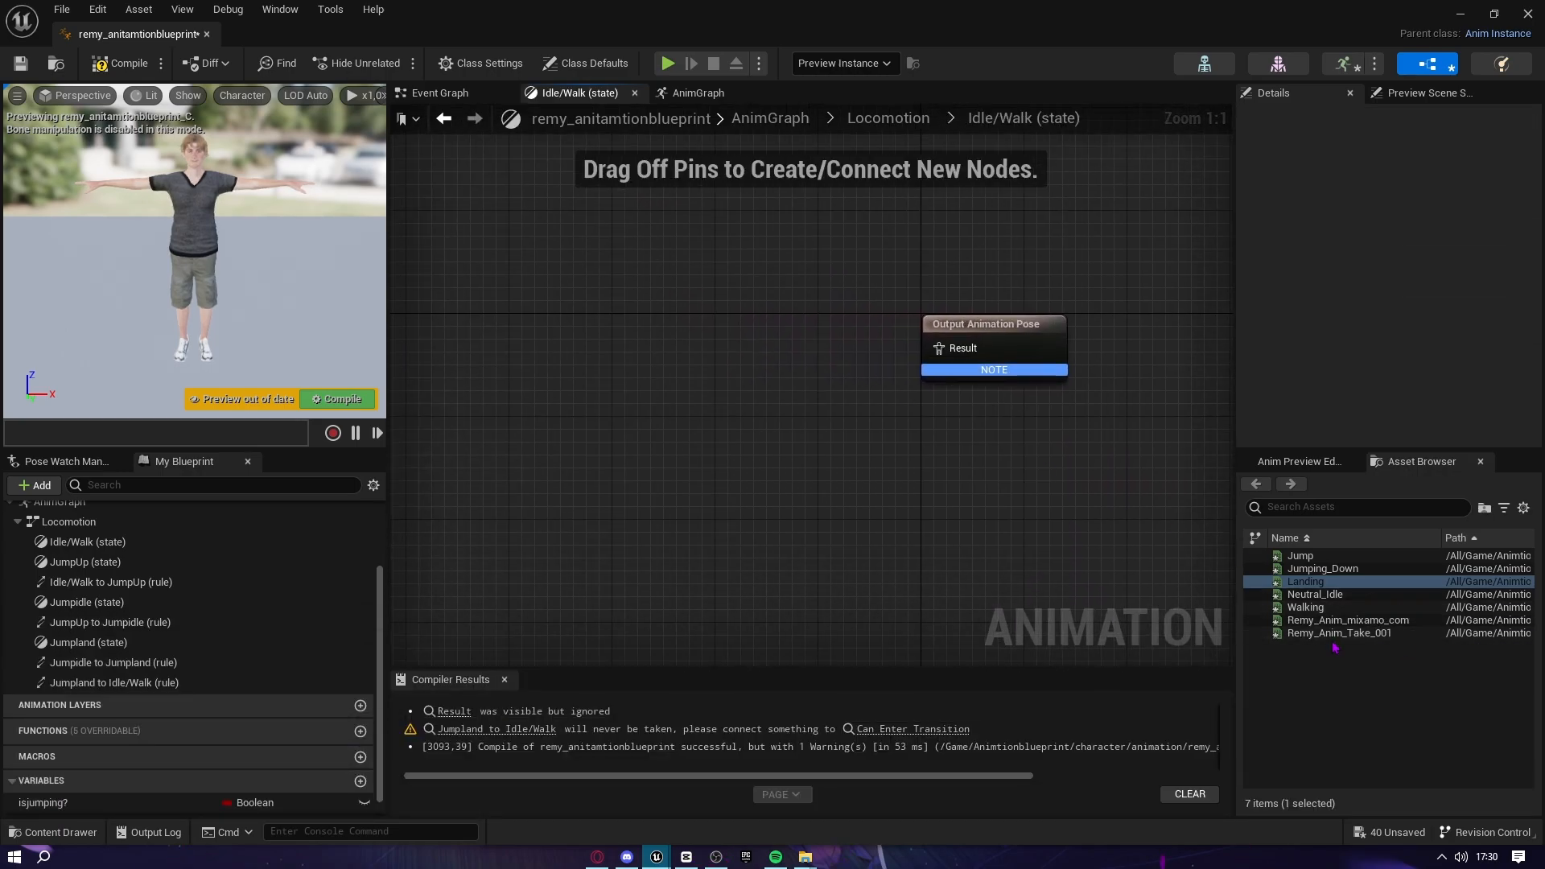
drag(1305, 607, 684, 364)
drag(1295, 594, 659, 246)
right_drag(769, 317, 766, 456)
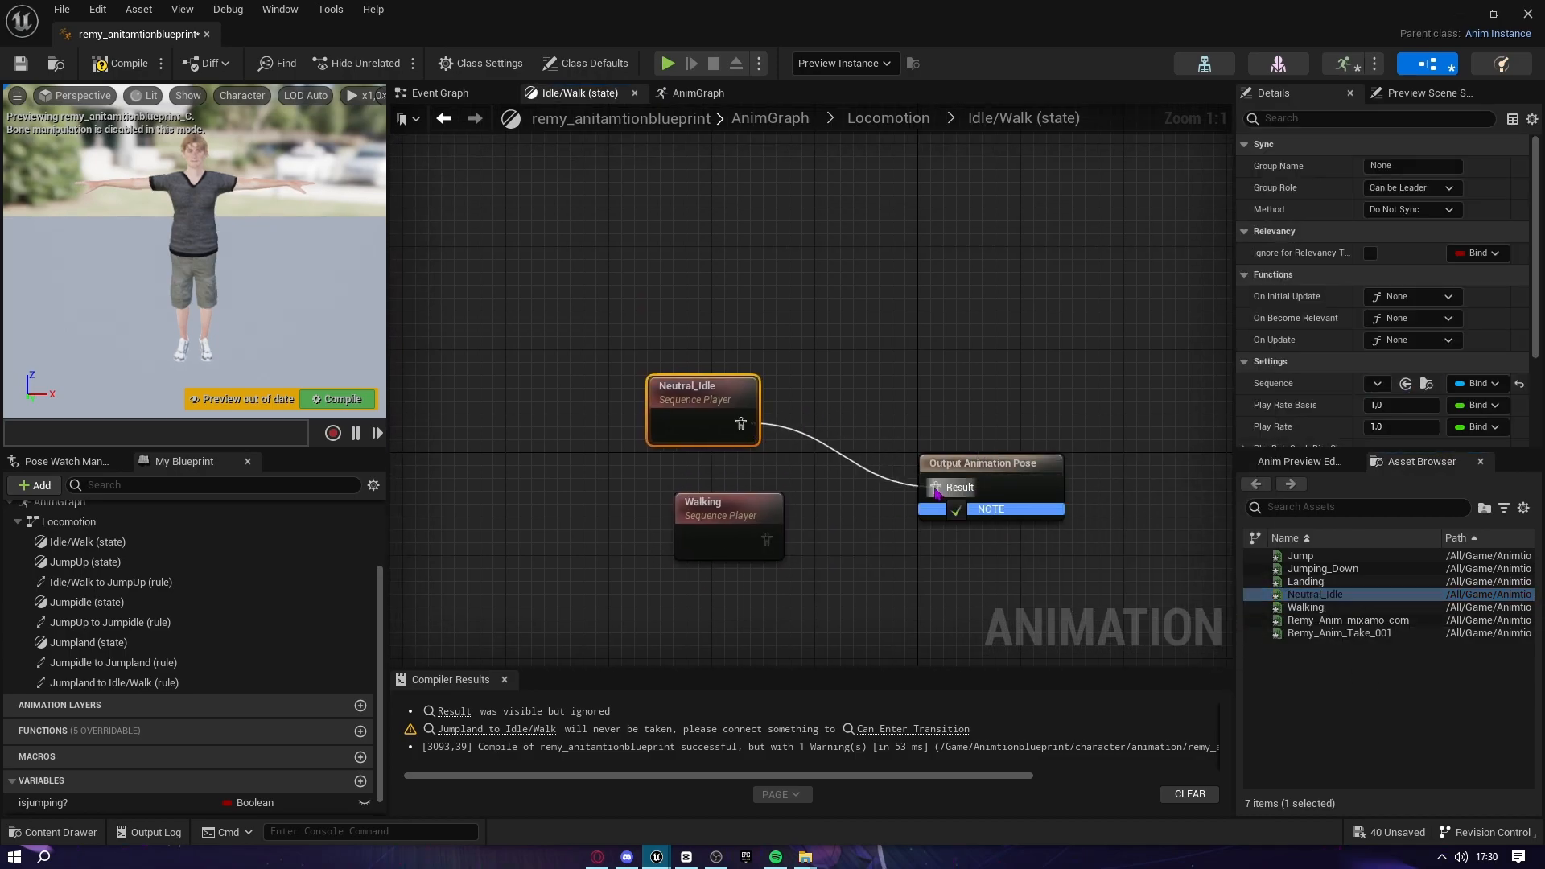
drag(936, 492, 923, 489)
click(790, 527)
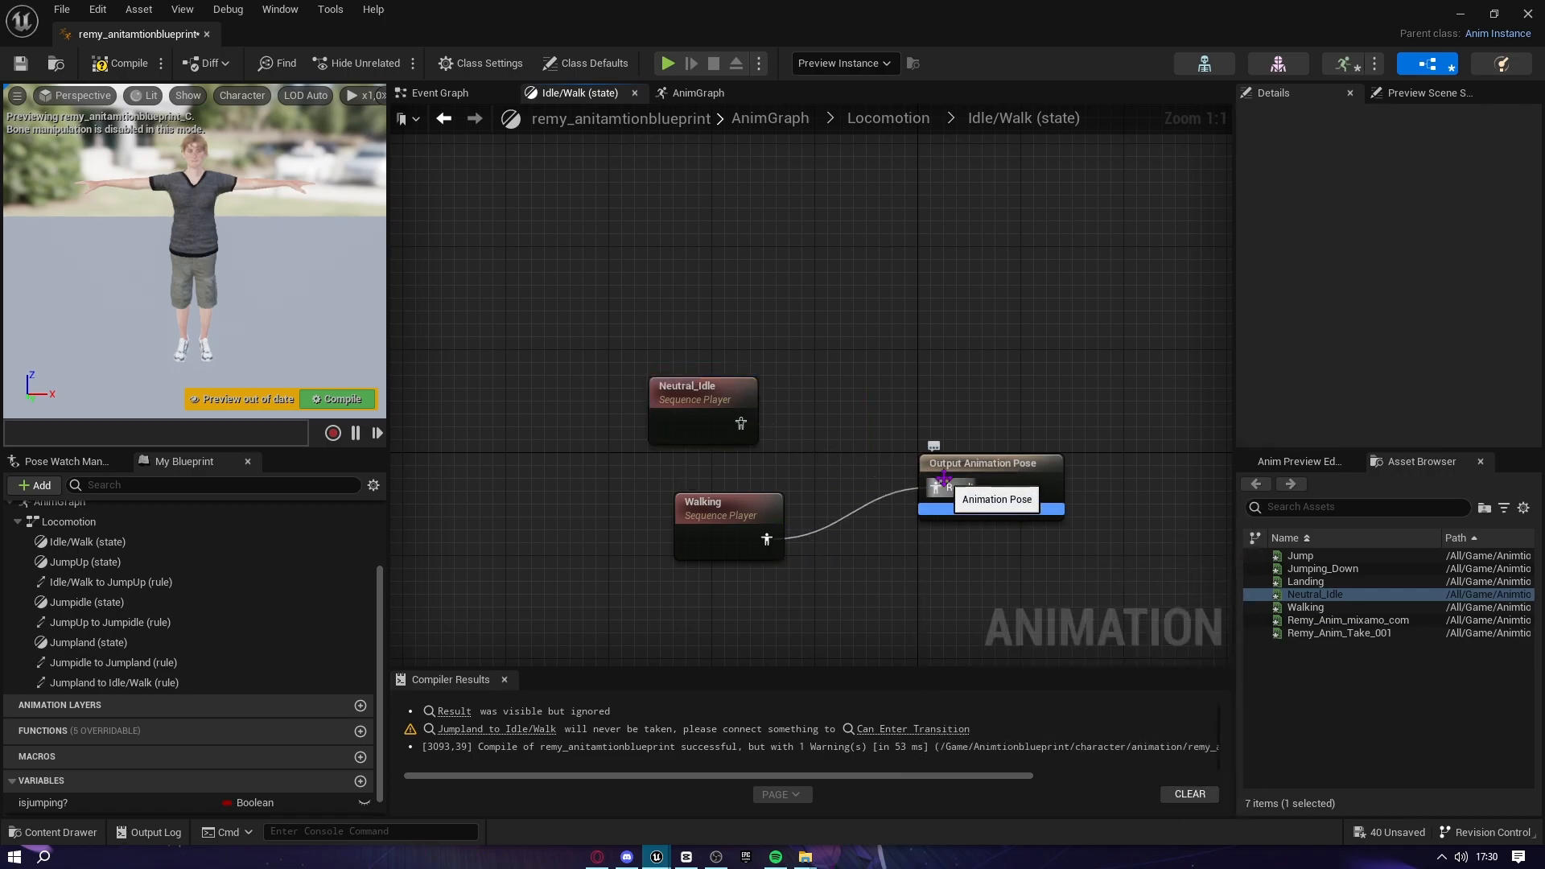
Delete the Neutral_Idle and Walking nodes from the Idle/Walk state graph
scroll(931, 366, down, 1)
right_drag(930, 366, 1005, 318)
scroll(1014, 376, up, 1)
scroll(1012, 372, down, 2)
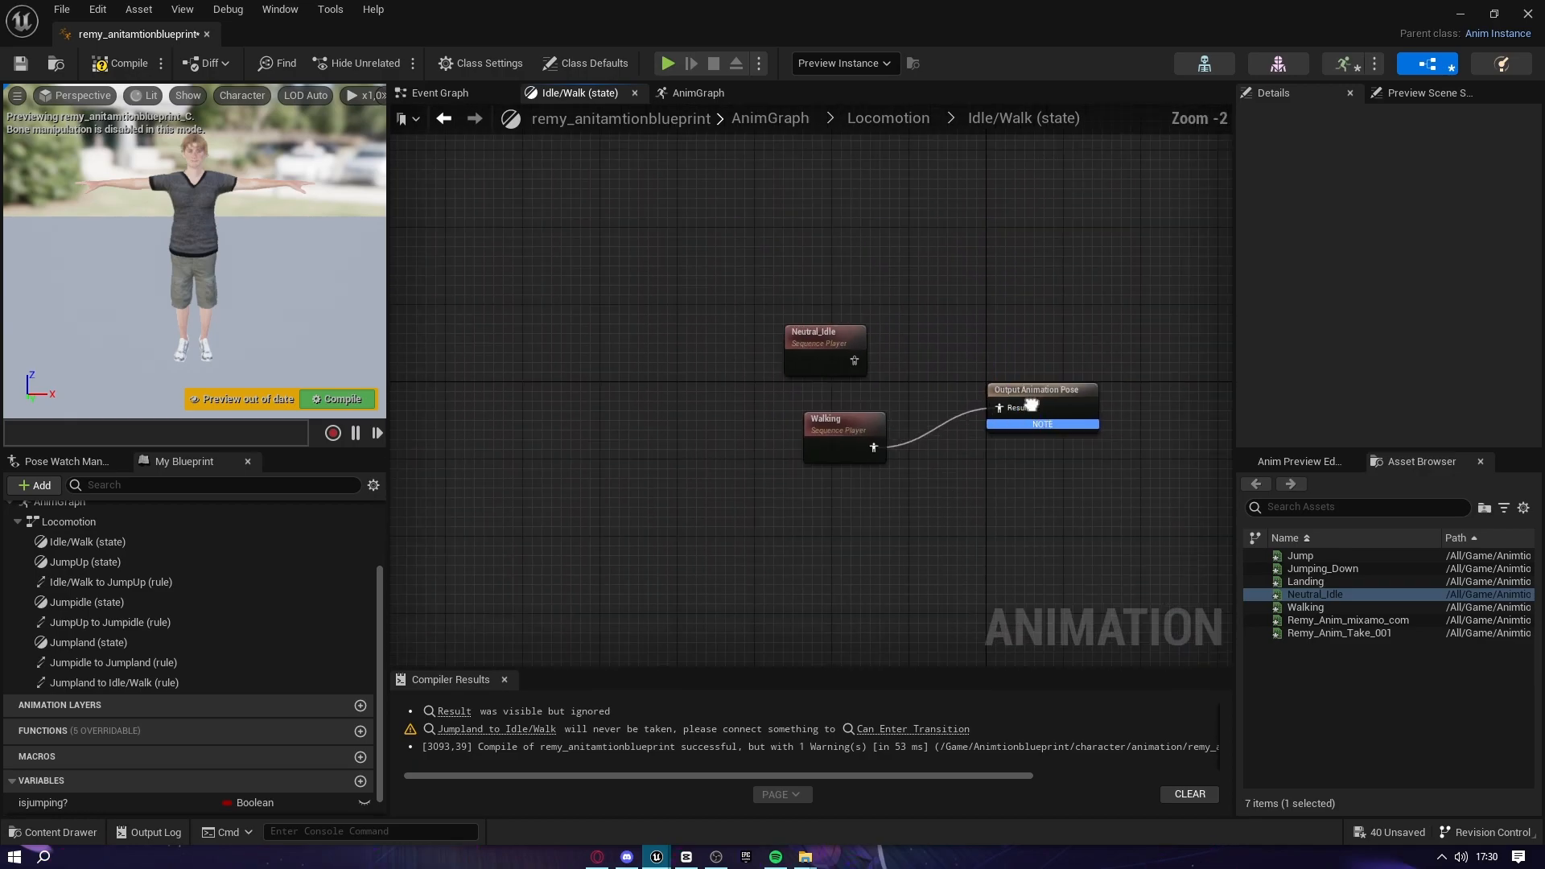
right_drag(1039, 415, 958, 358)
drag(762, 261, 803, 434)
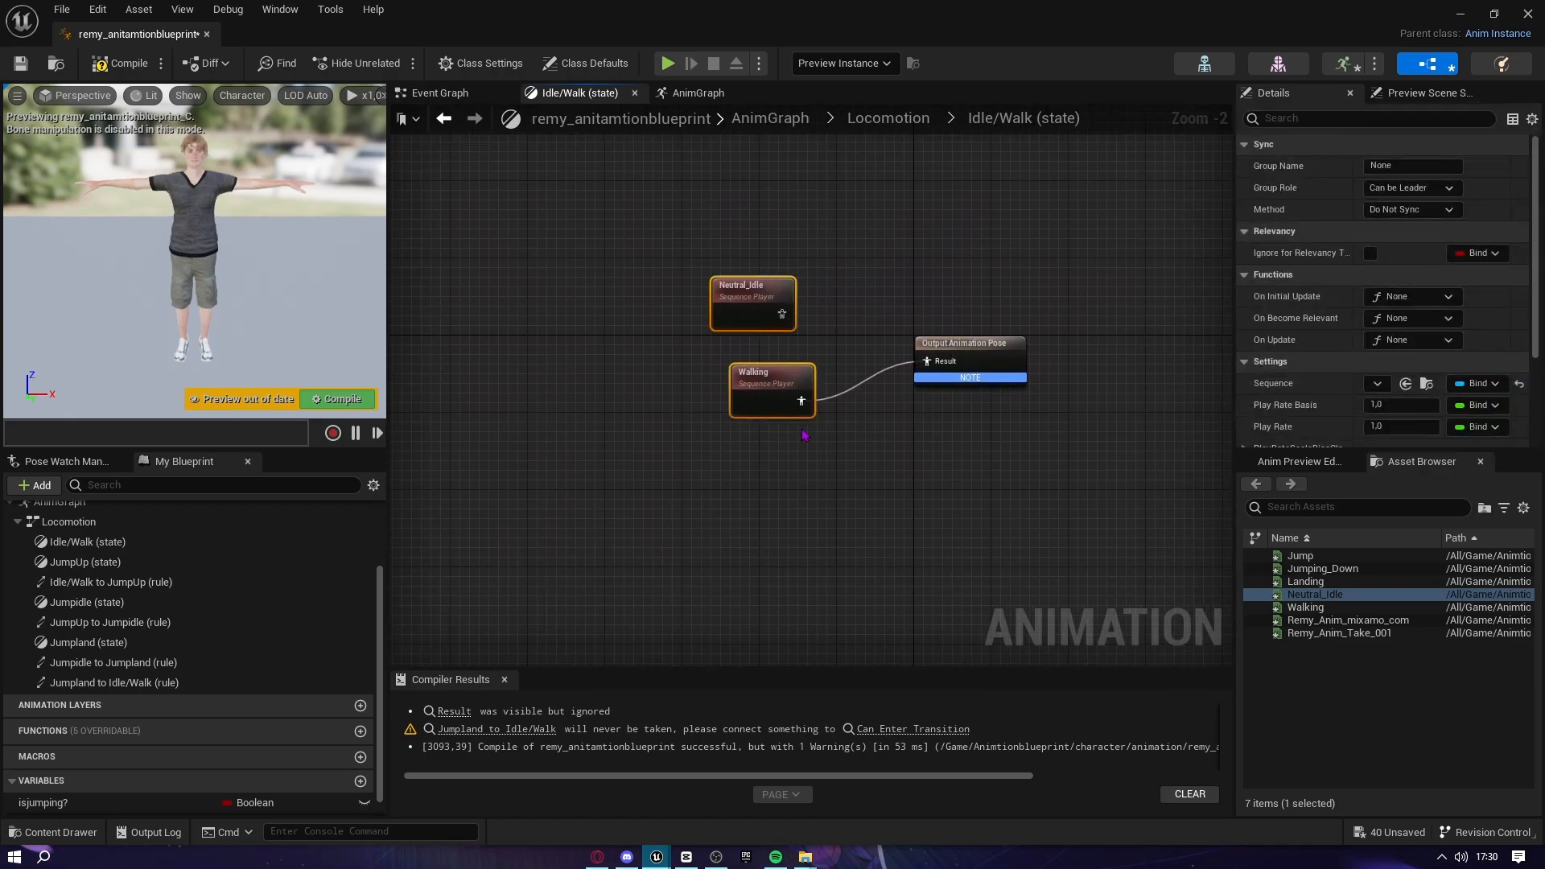
key(Delete)
right_drag(909, 457, 886, 521)
right_drag(936, 589, 1015, 529)
Create a legacy Blend Space 1D in the animation folder using Remy_Skeleton
click(36, 832)
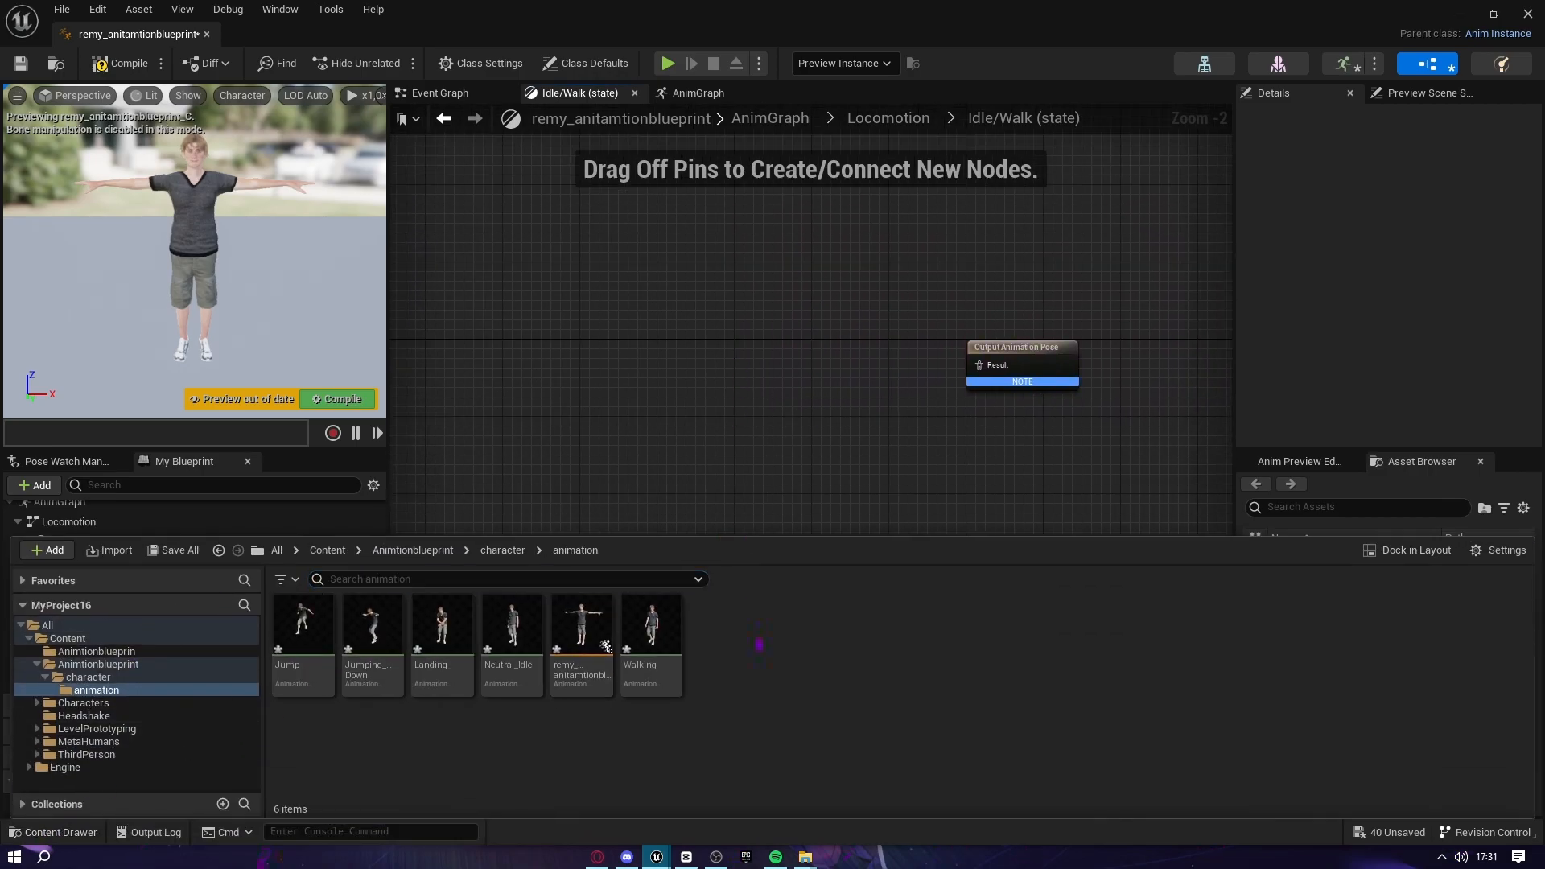
right_click(759, 644)
mouse_move(832, 306)
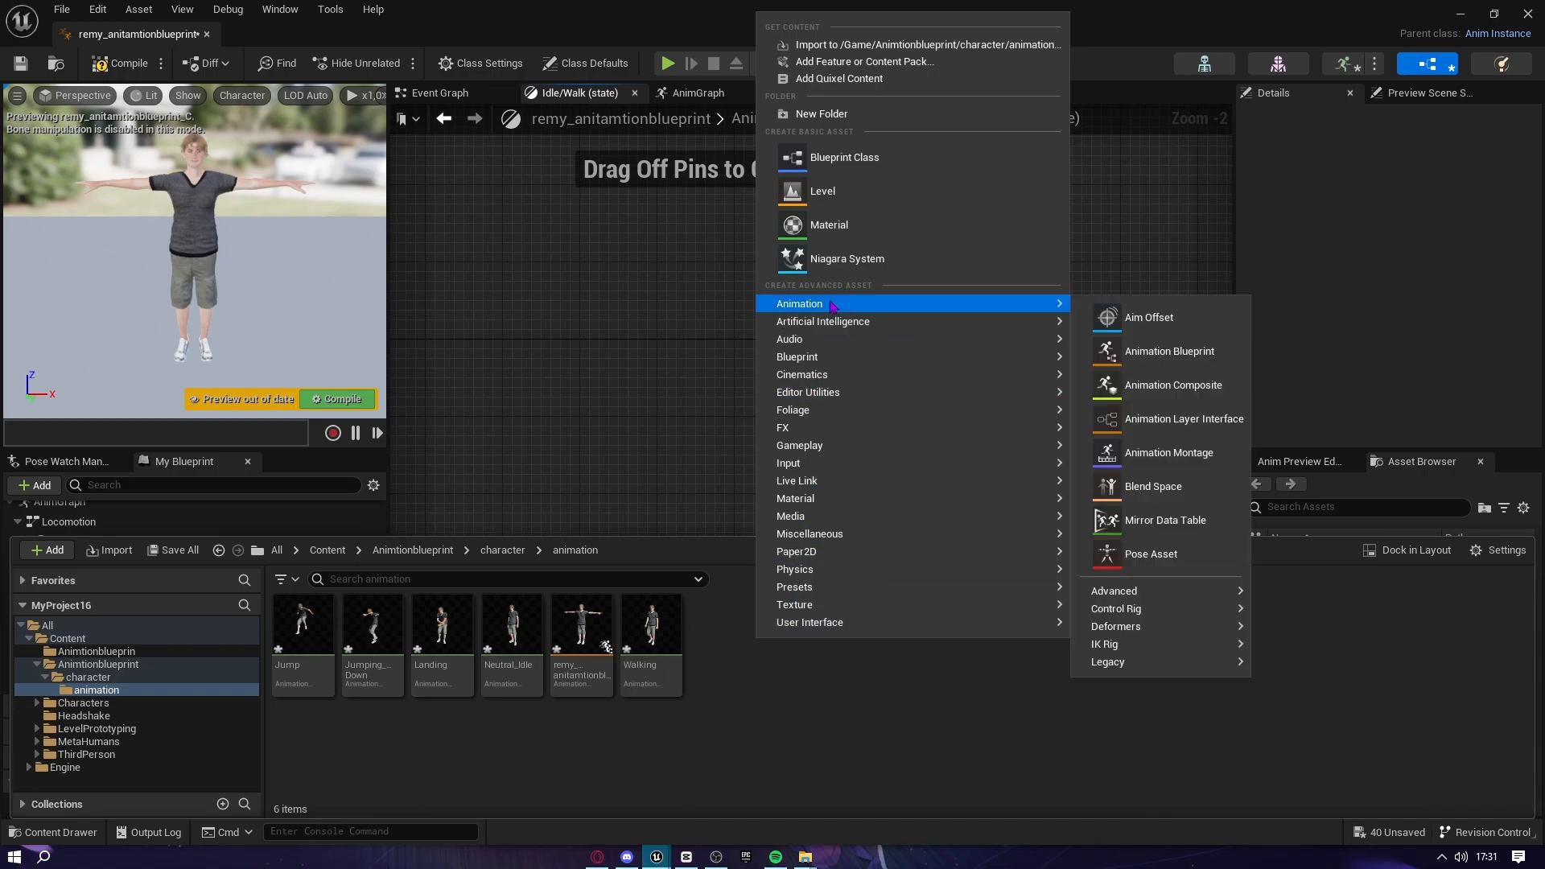
mouse_move(1172, 669)
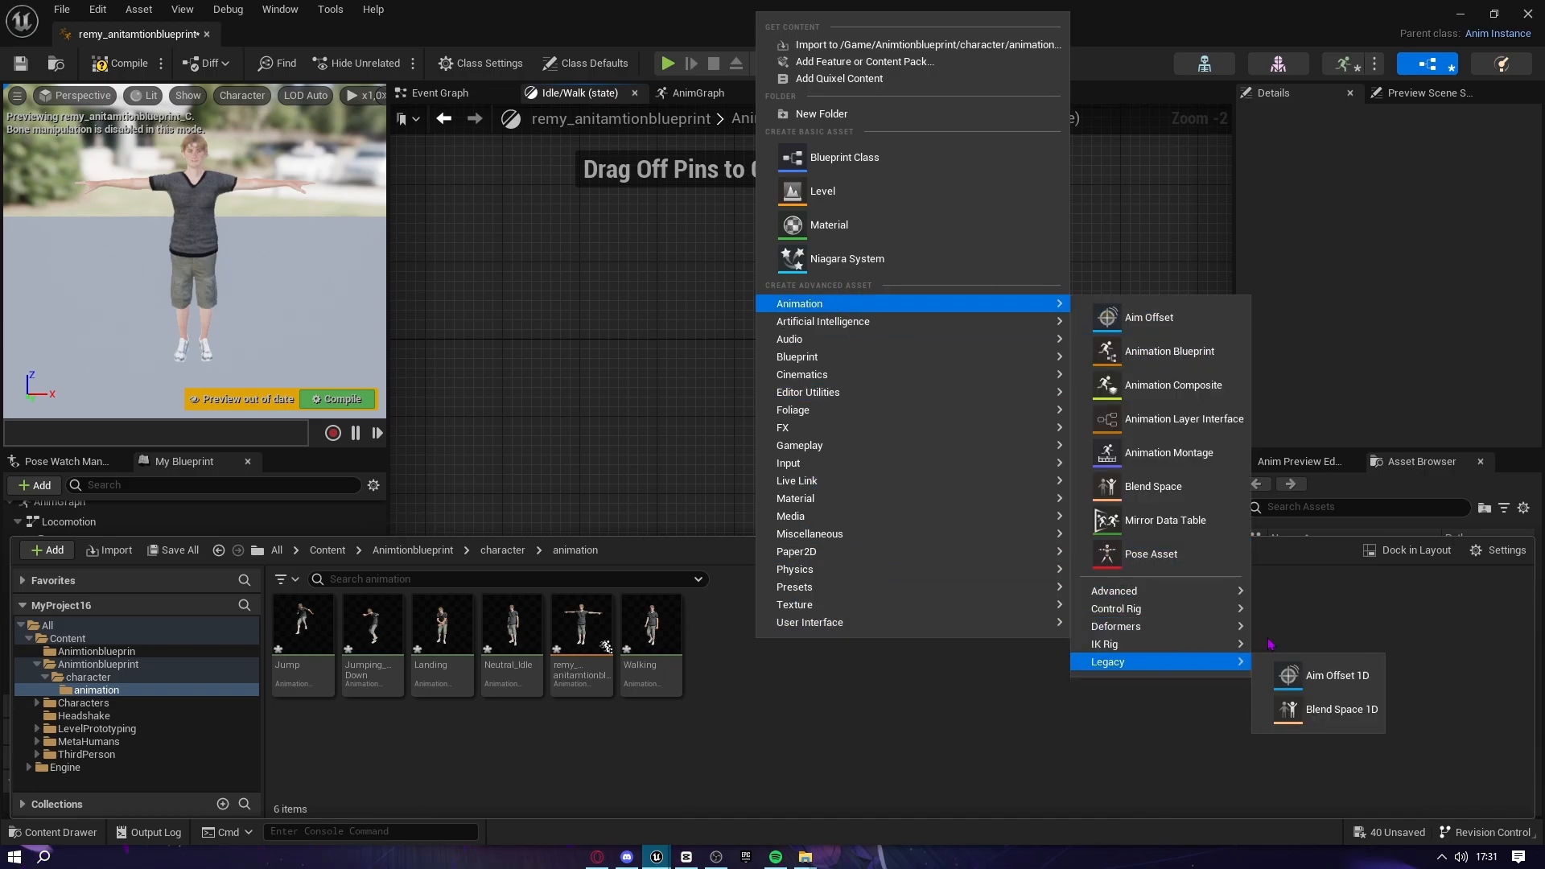
click(1341, 719)
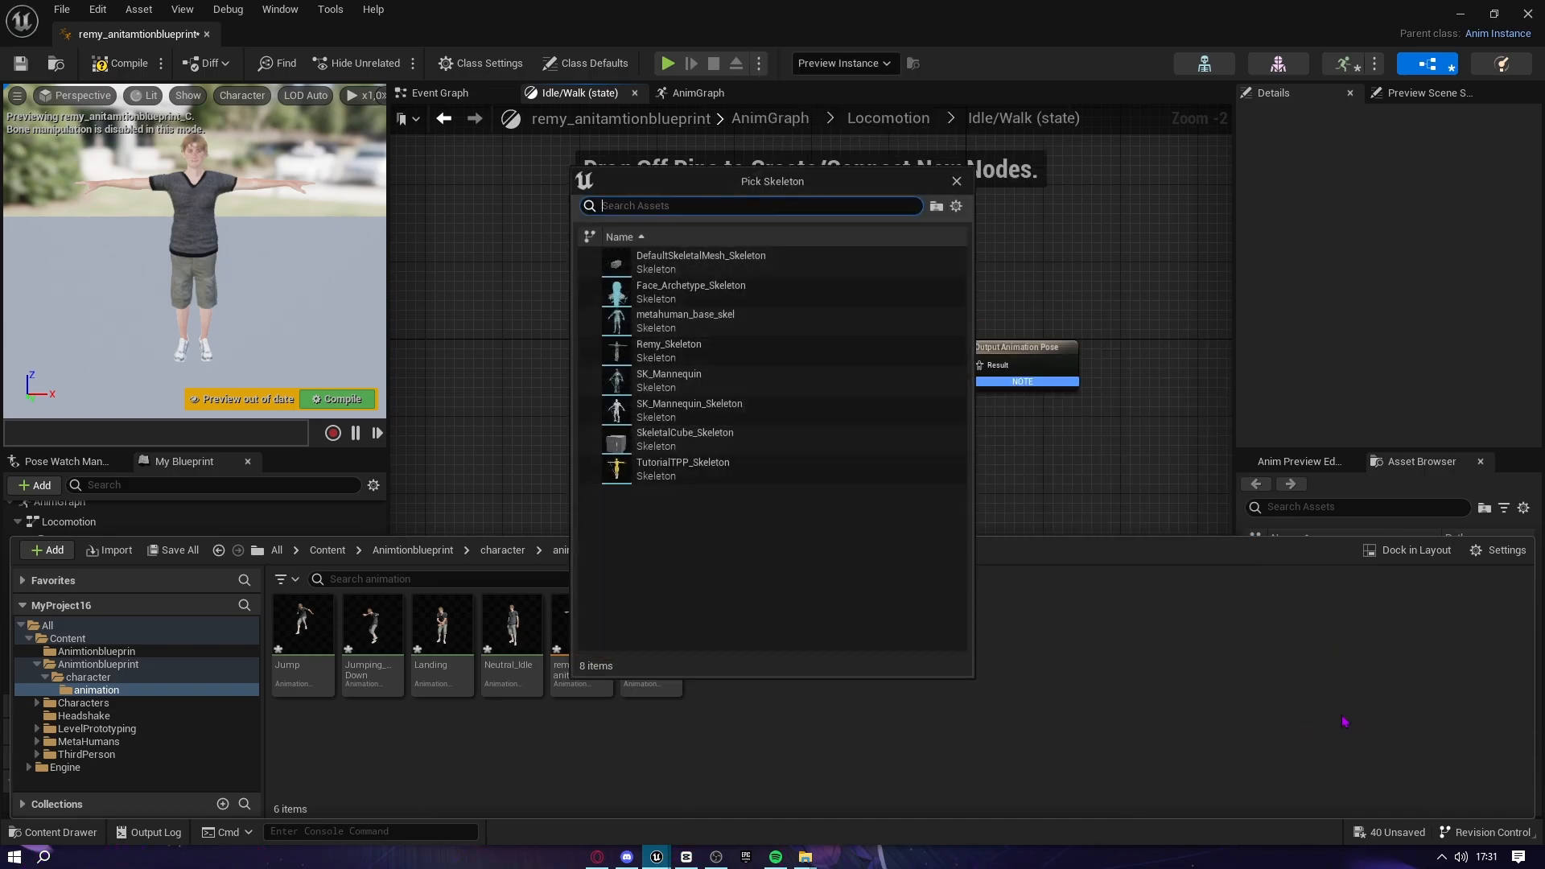
click(651, 352)
Name the new blend space blendspace_remy
key(BackSpace)
text(i)
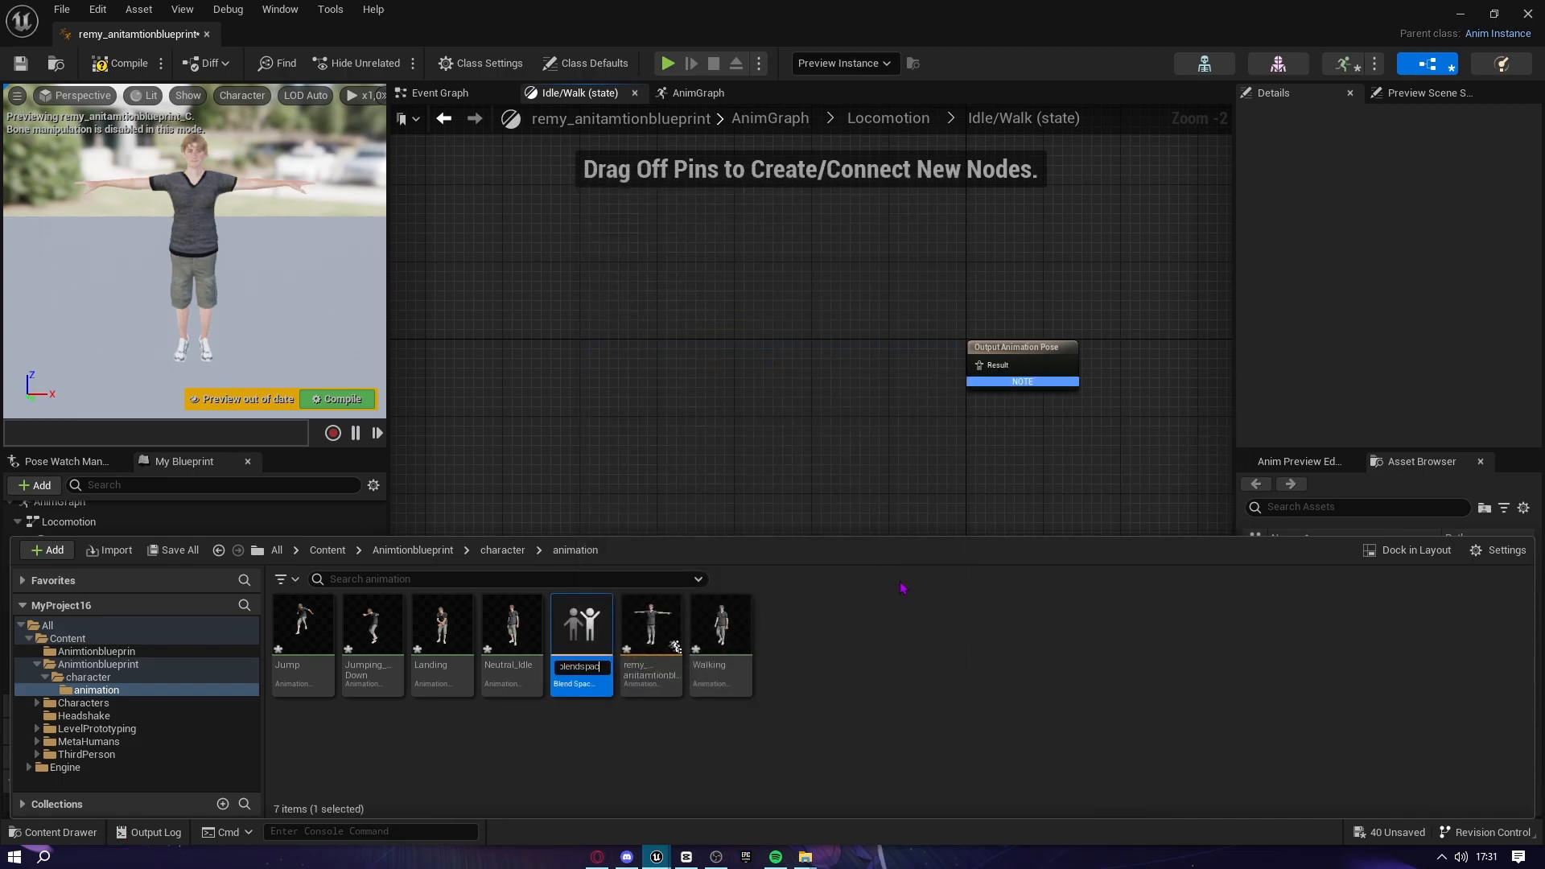
text(:)
key(BackSpace)
text(_remy)
key(Return)
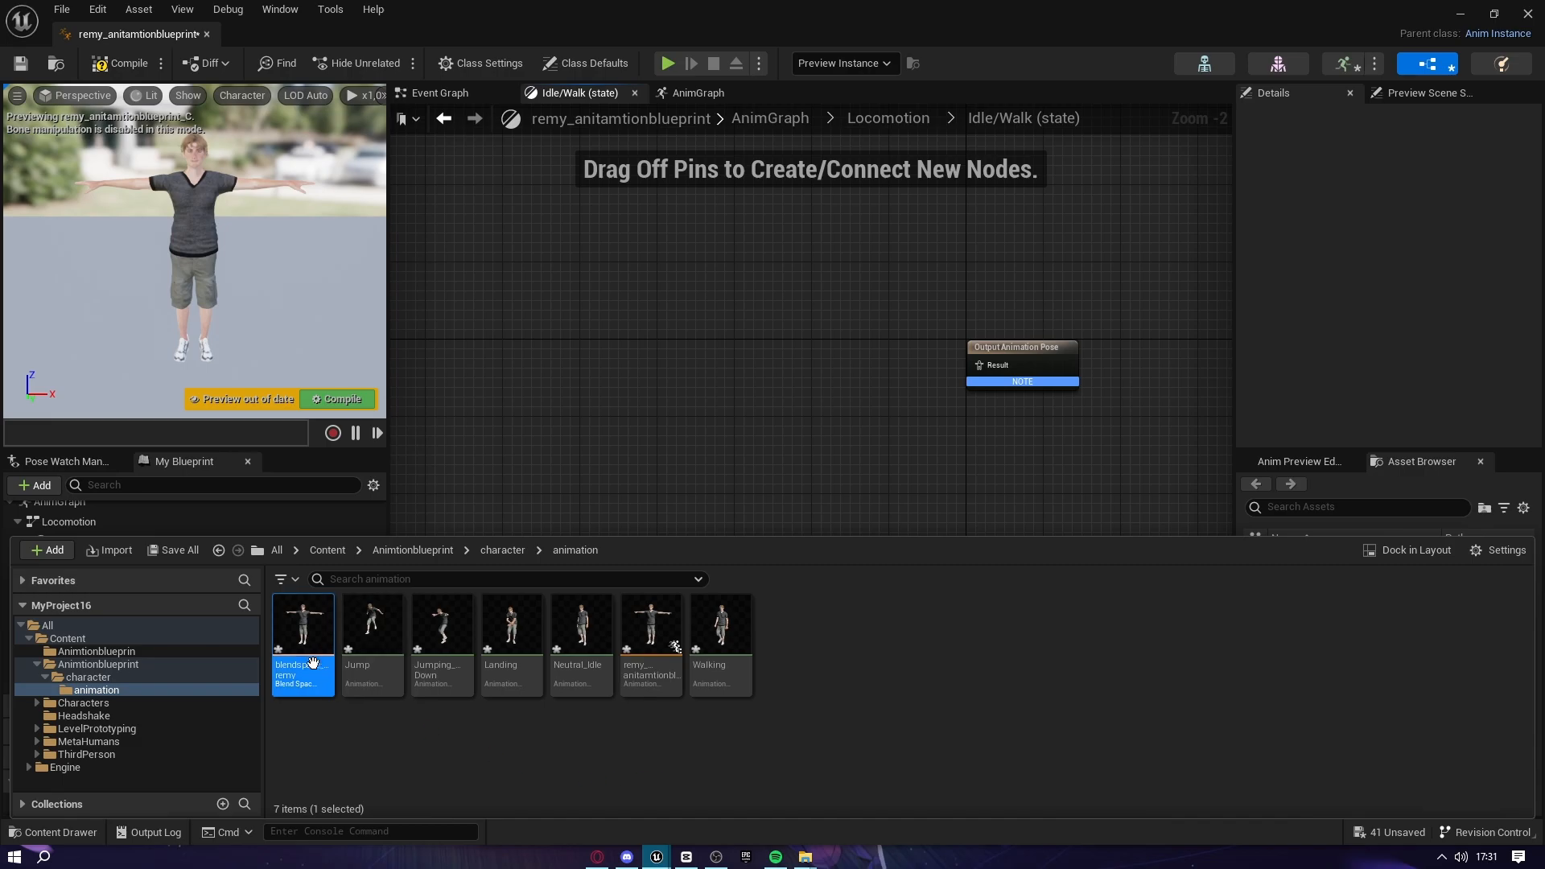
Open blendspace_remy and set the horizontal axis's Maximum Axis Value to 300 in its asset details
double_click(306, 631)
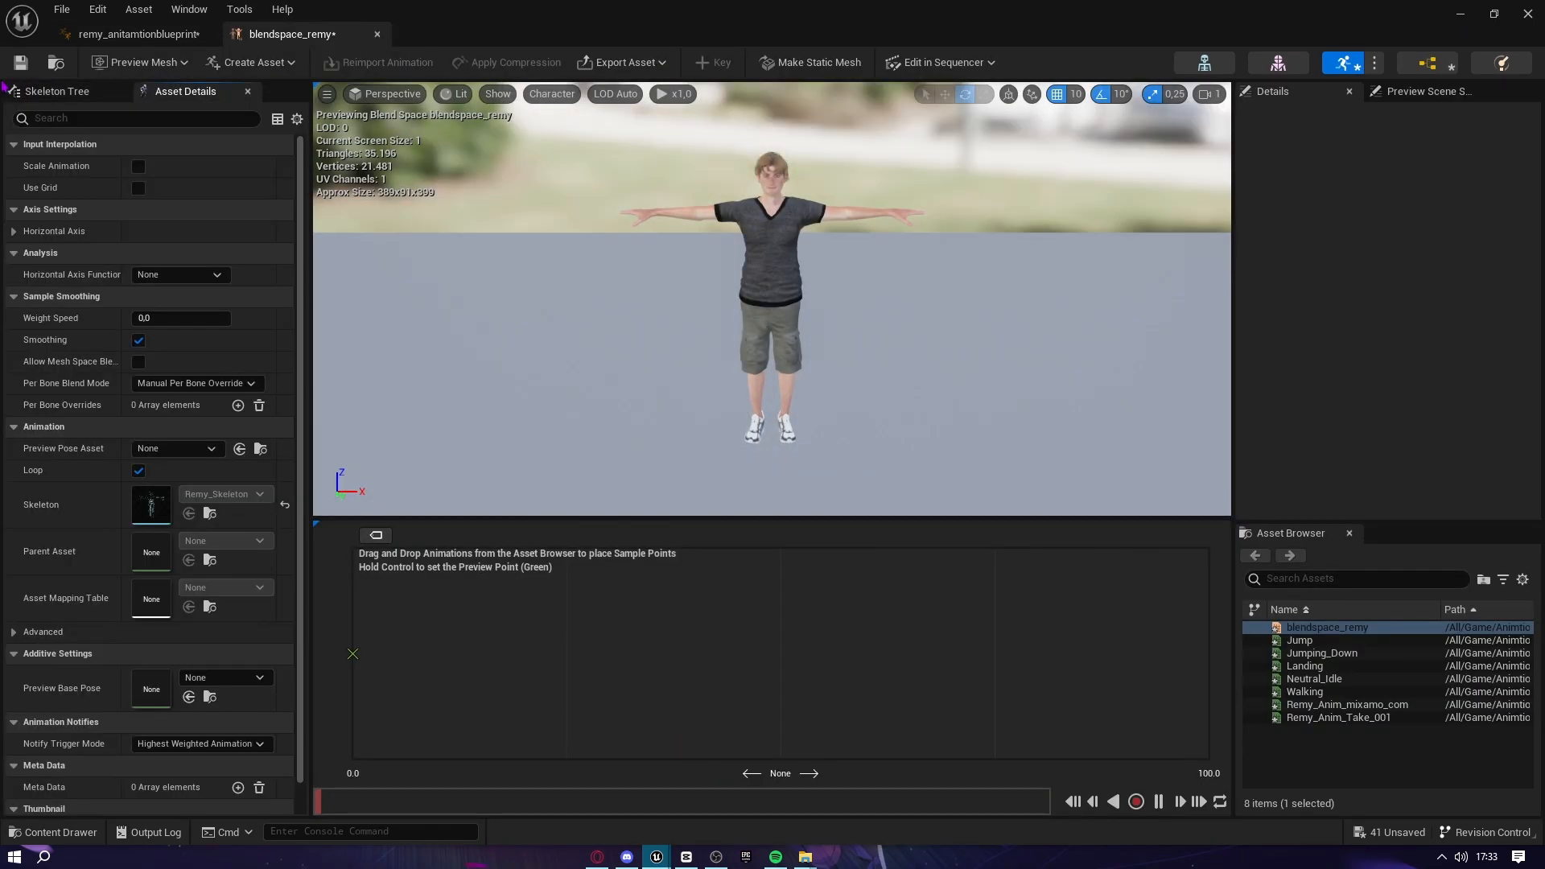
click(48, 91)
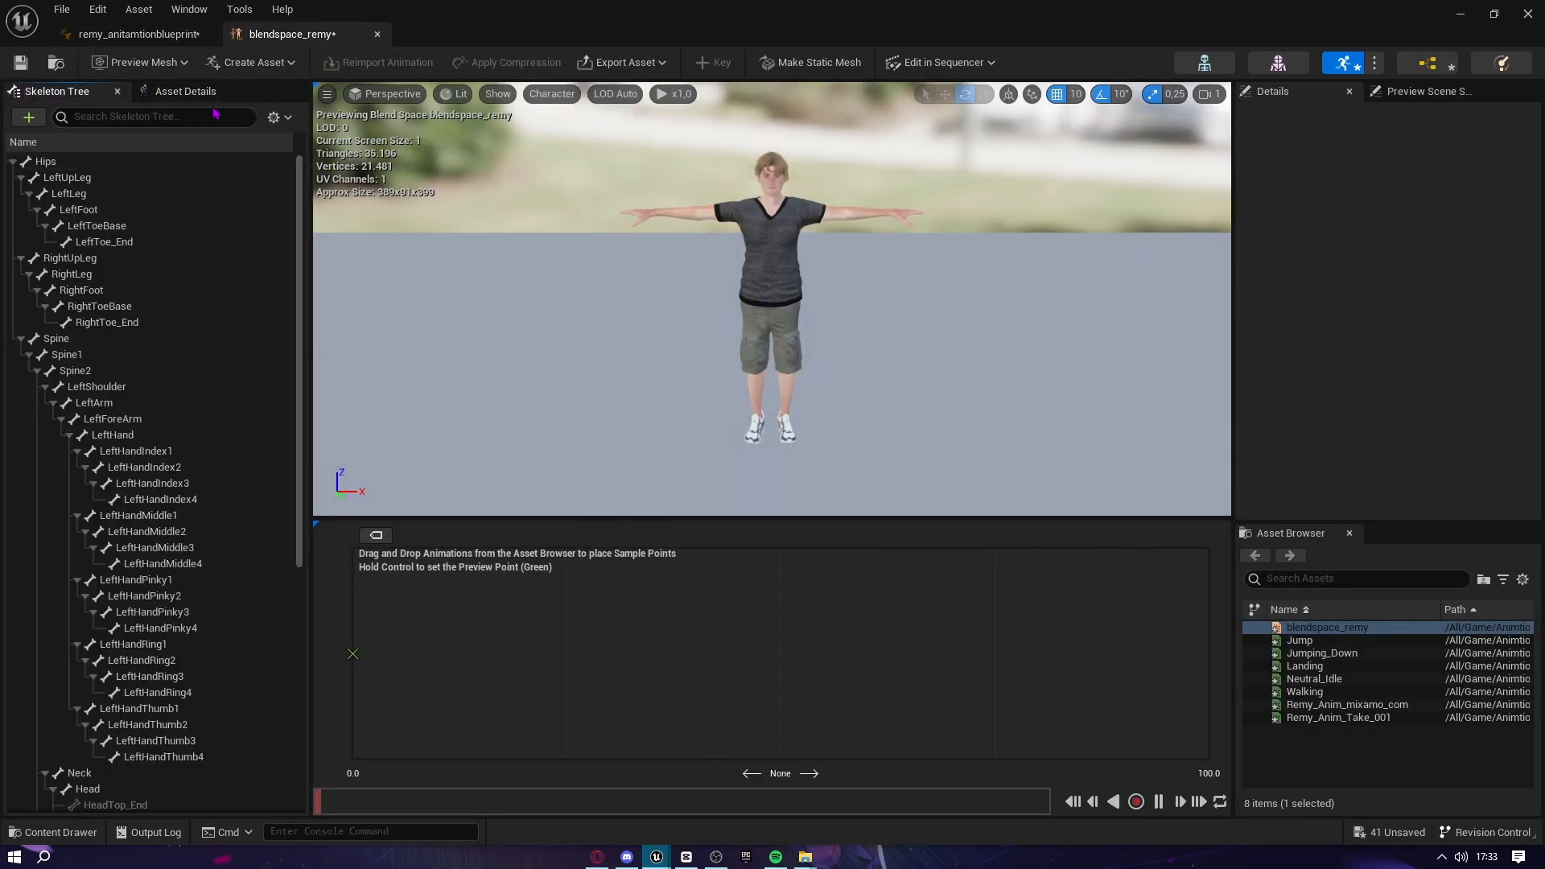
click(185, 91)
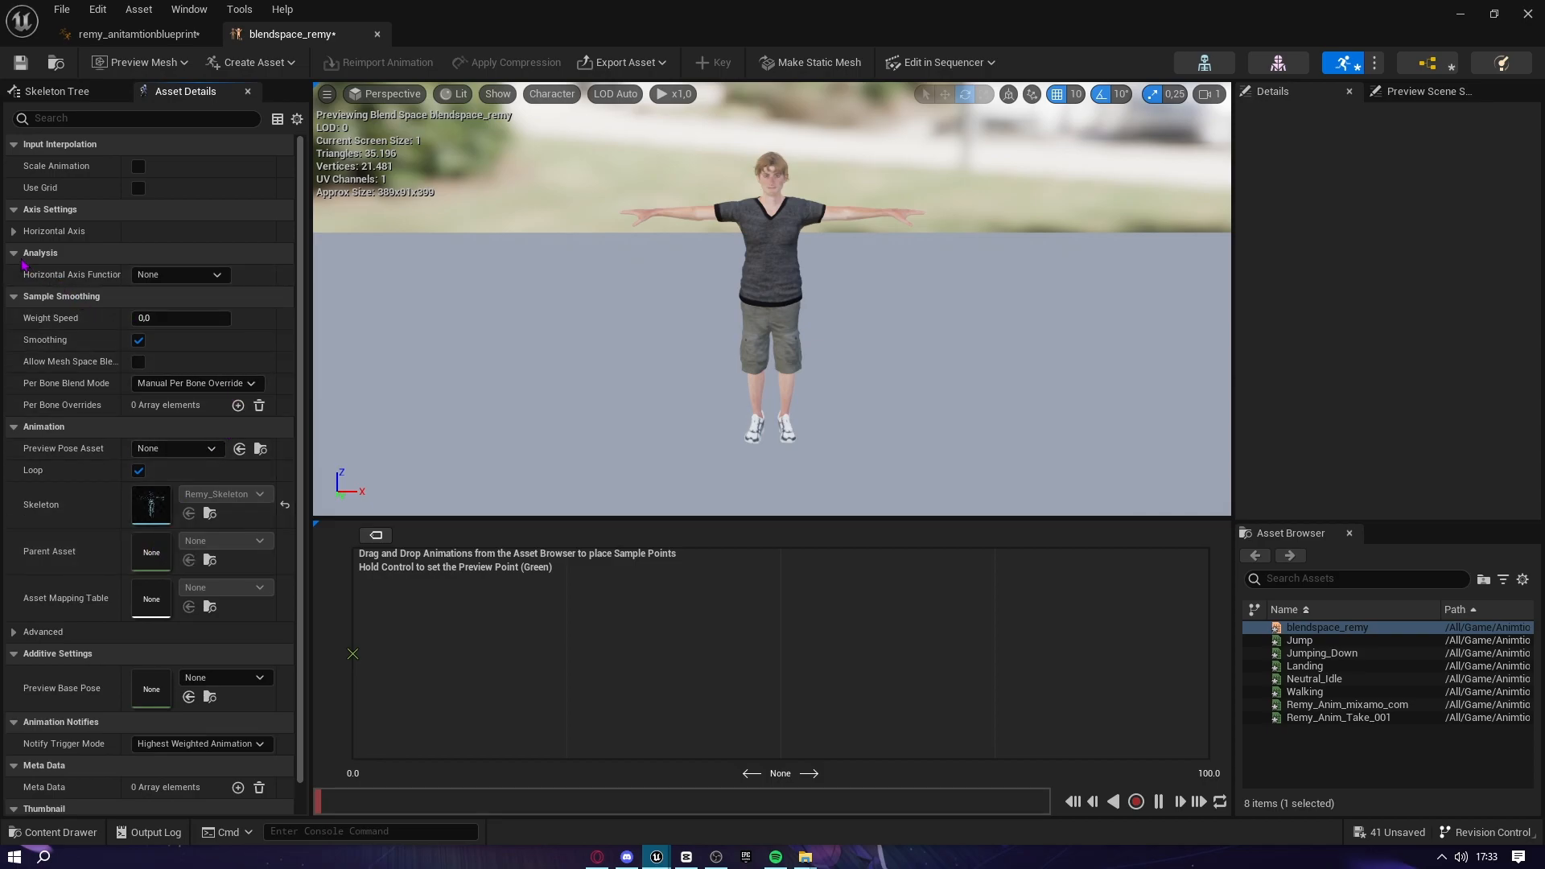
click(13, 231)
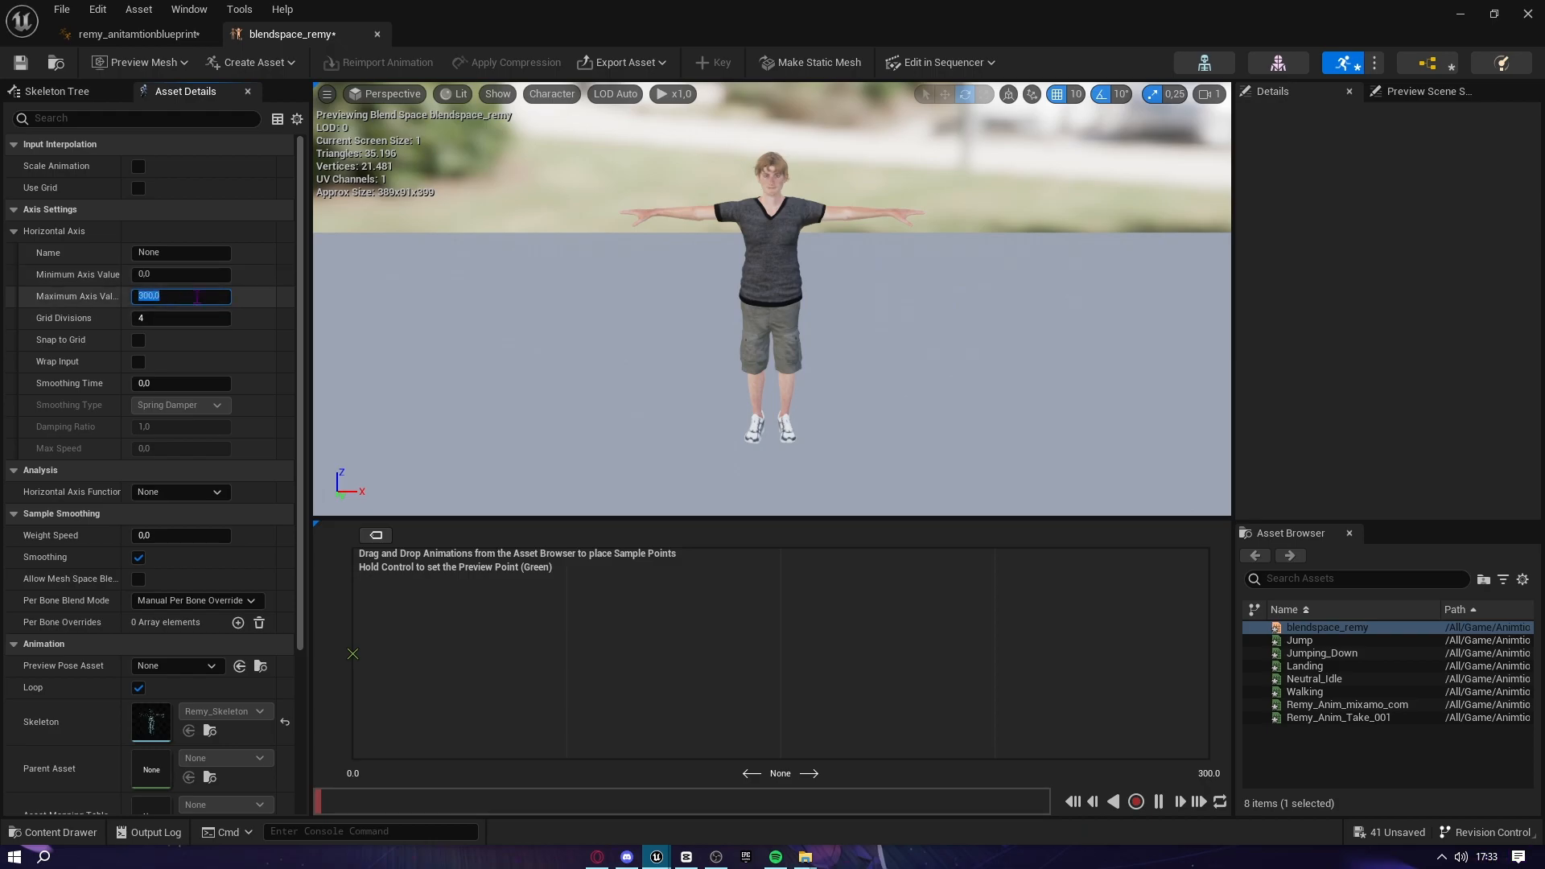
right_drag(1022, 317, 986, 319)
key(s)
key(w)
key(s)
key(s)
key(w)
key(s)
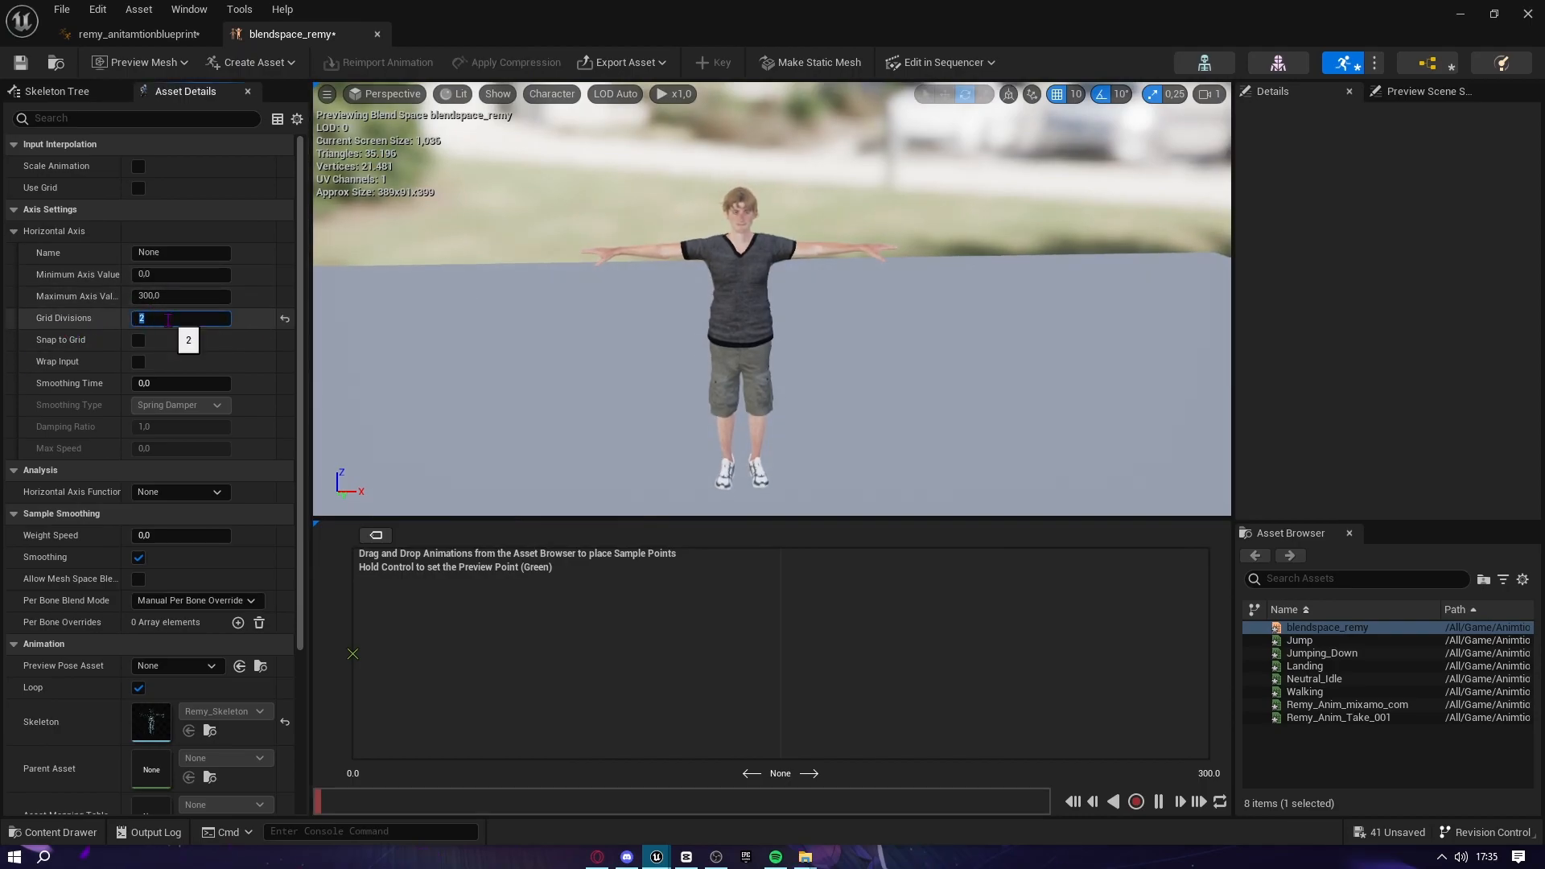
Set the horizontal axis's Smoothing Time to 0.5
click(177, 383)
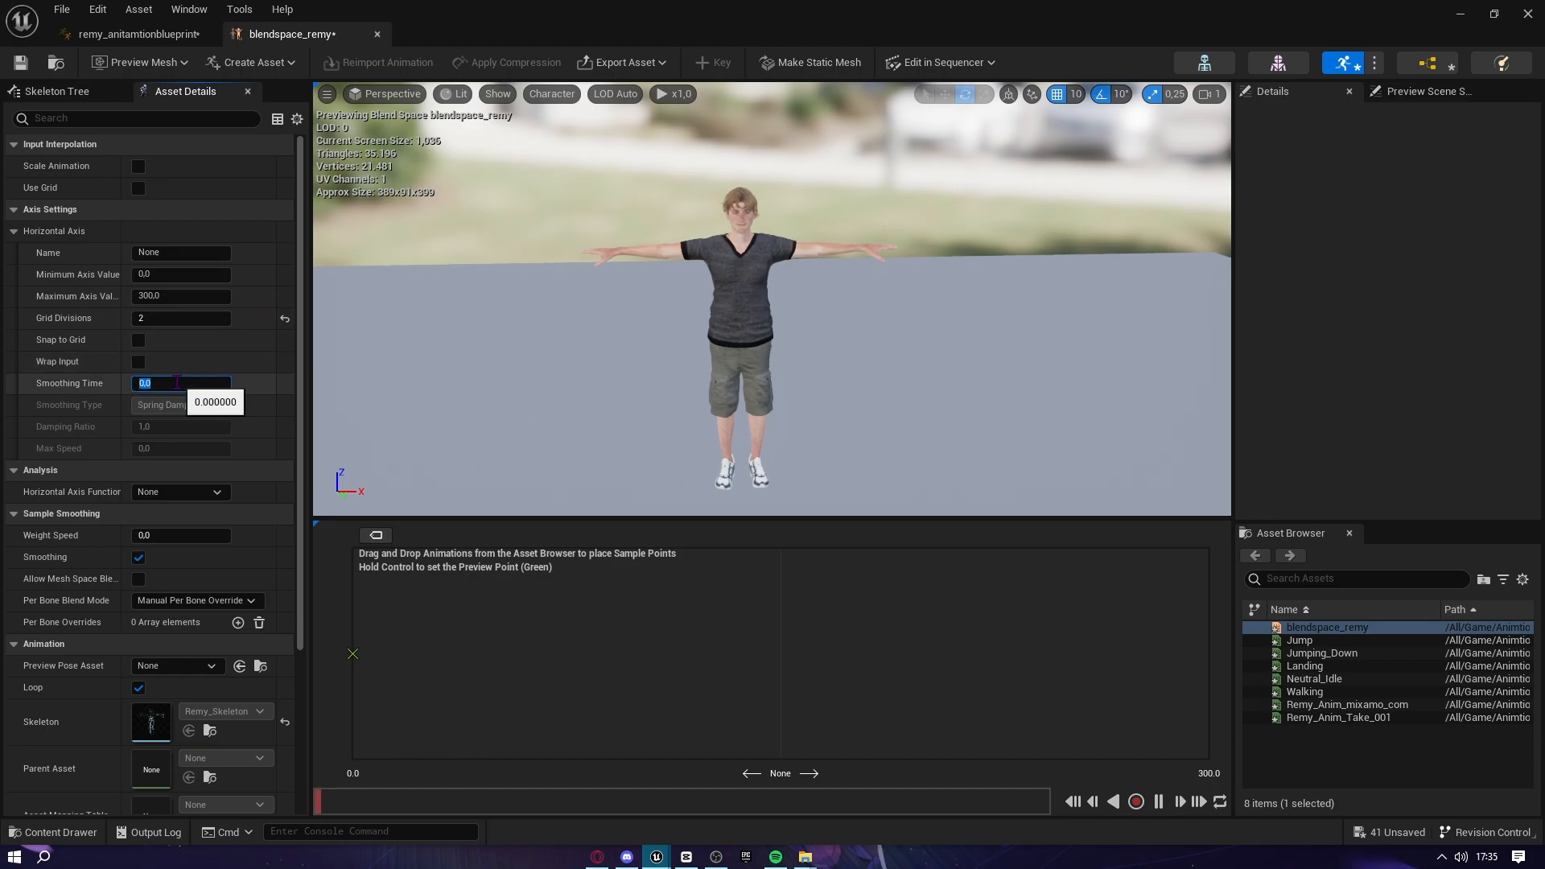
text(5)
key(Return)
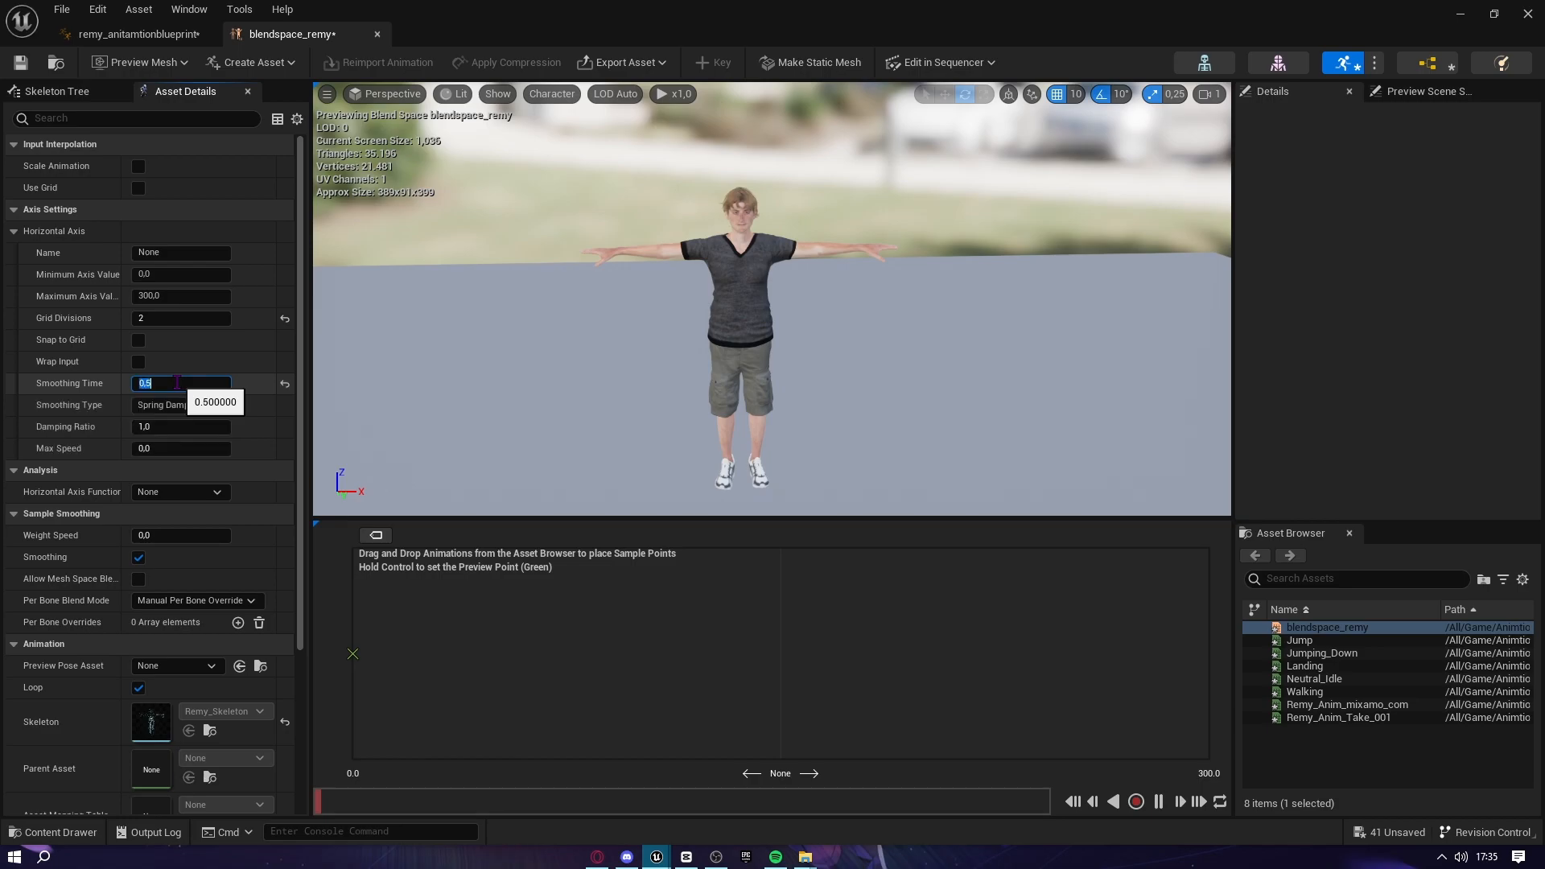
Place Neutral_Idle at 0 and Walking at 300 on the blend space's horizontal axis, saving and closing blendspace_remy
right_click(525, 529)
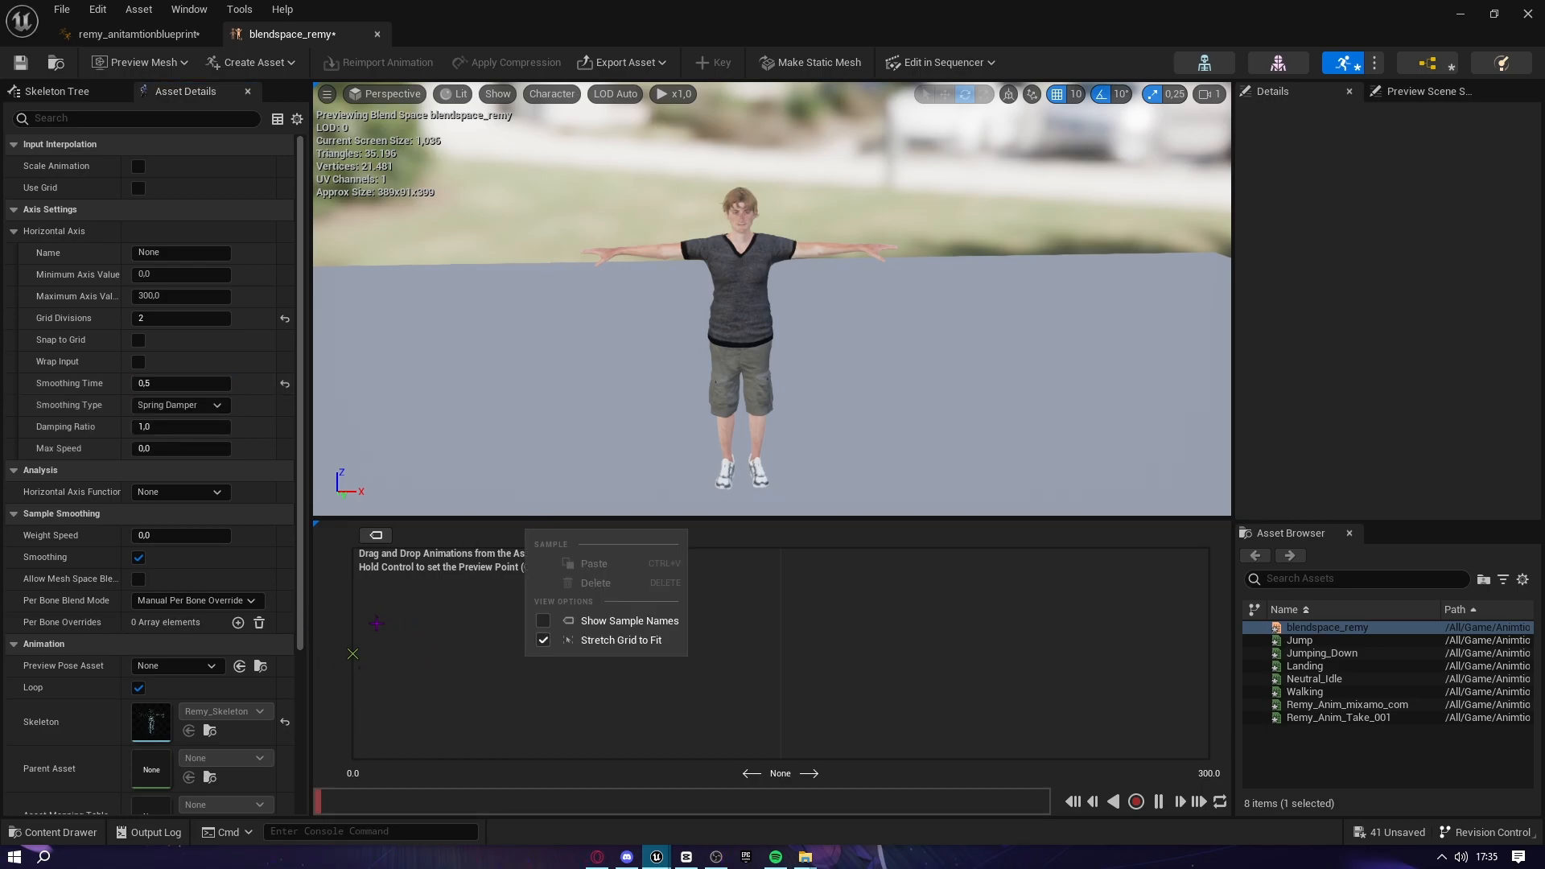
click(881, 641)
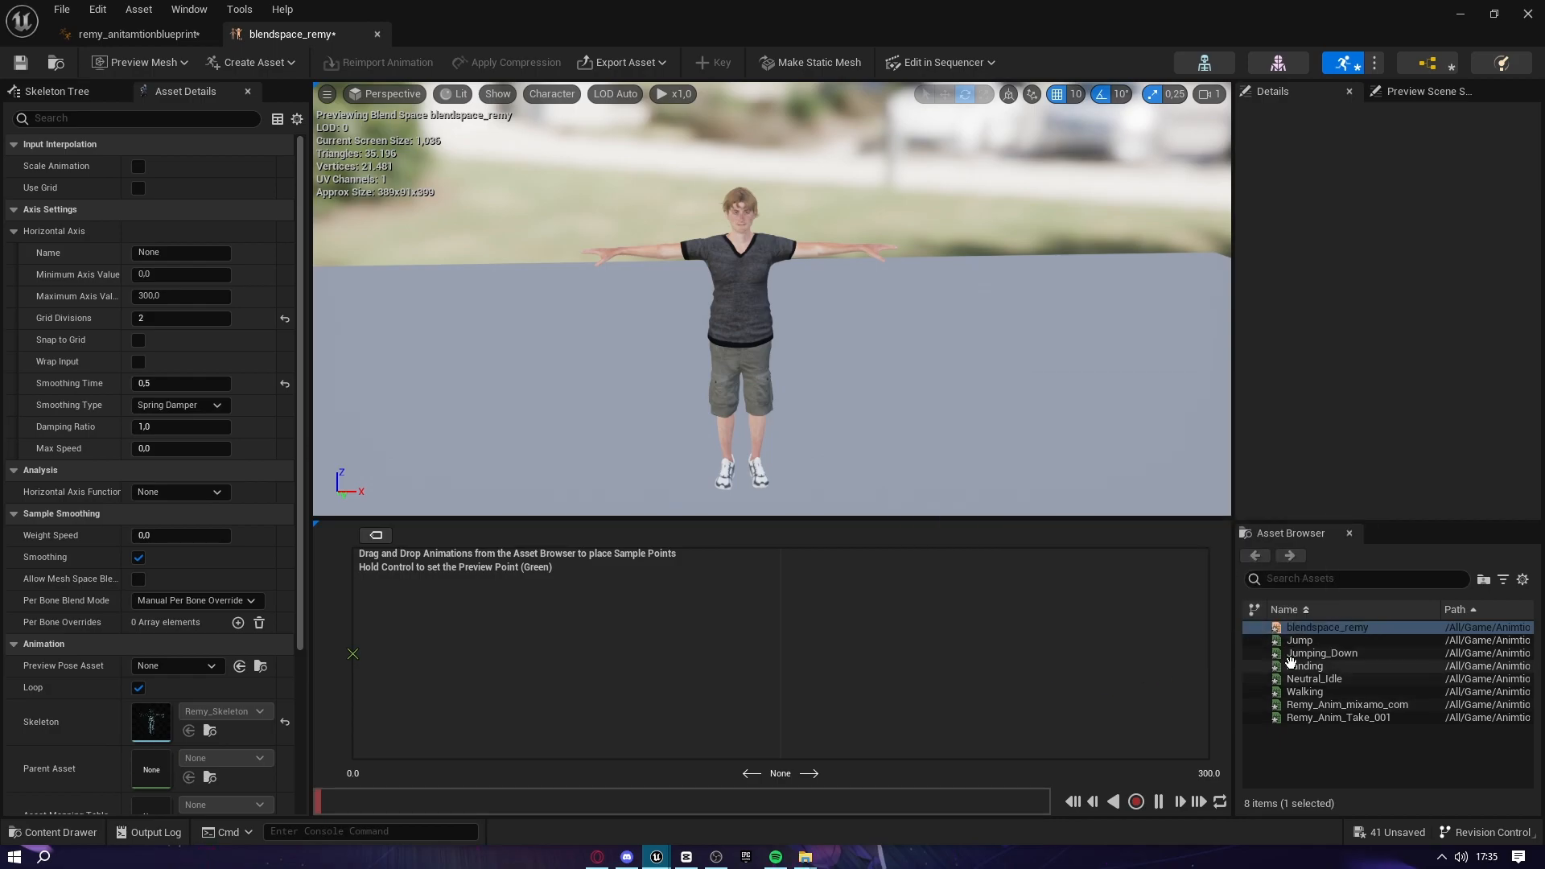
drag(1328, 677, 352, 653)
drag(1305, 692, 1209, 653)
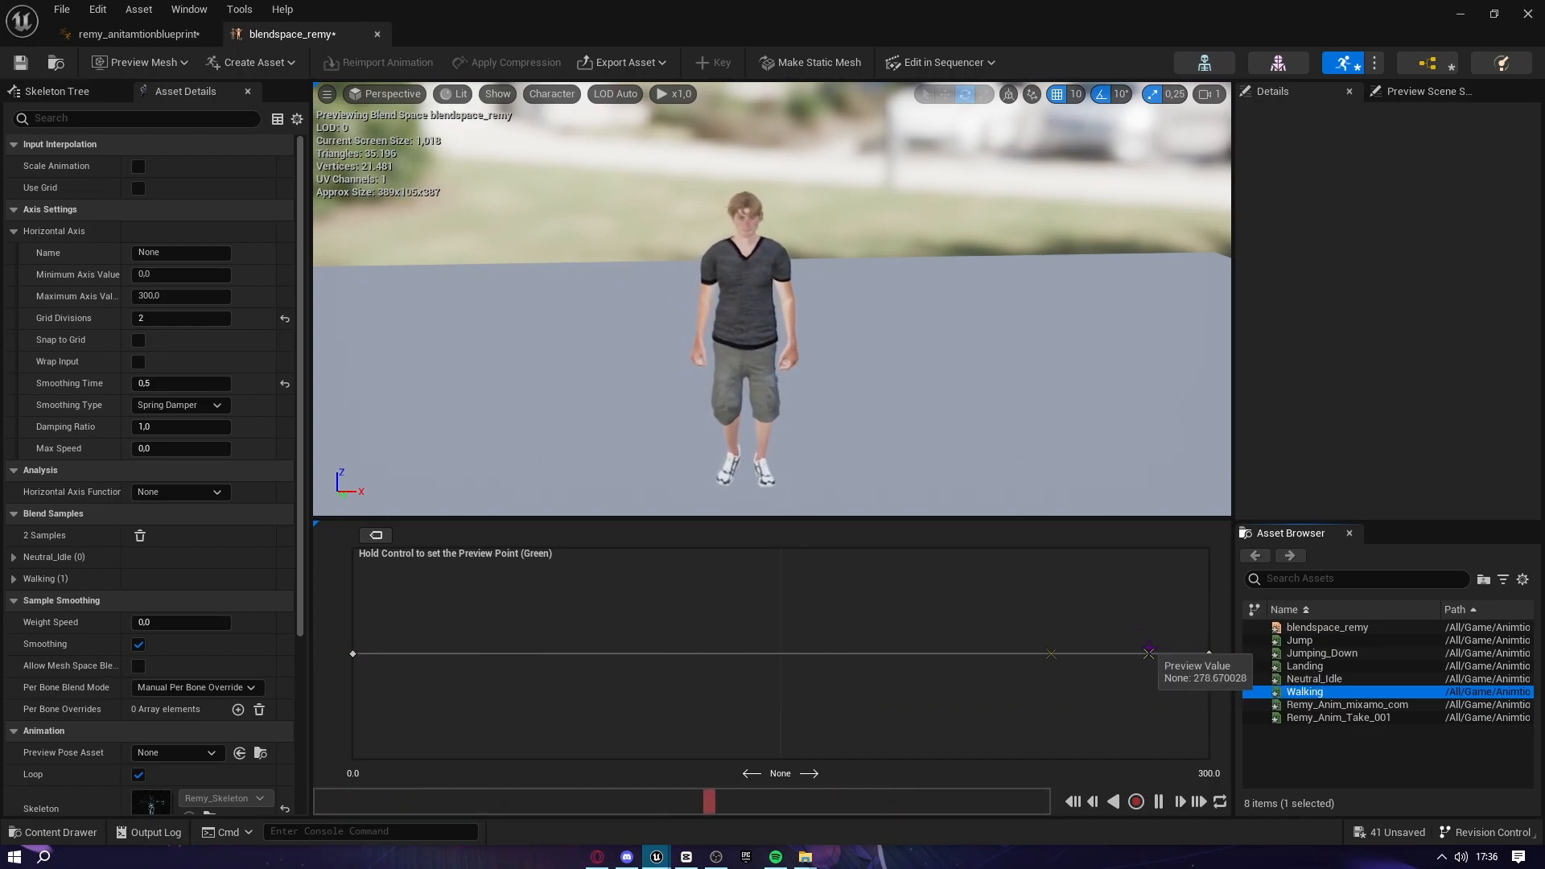
click(24, 63)
click(377, 33)
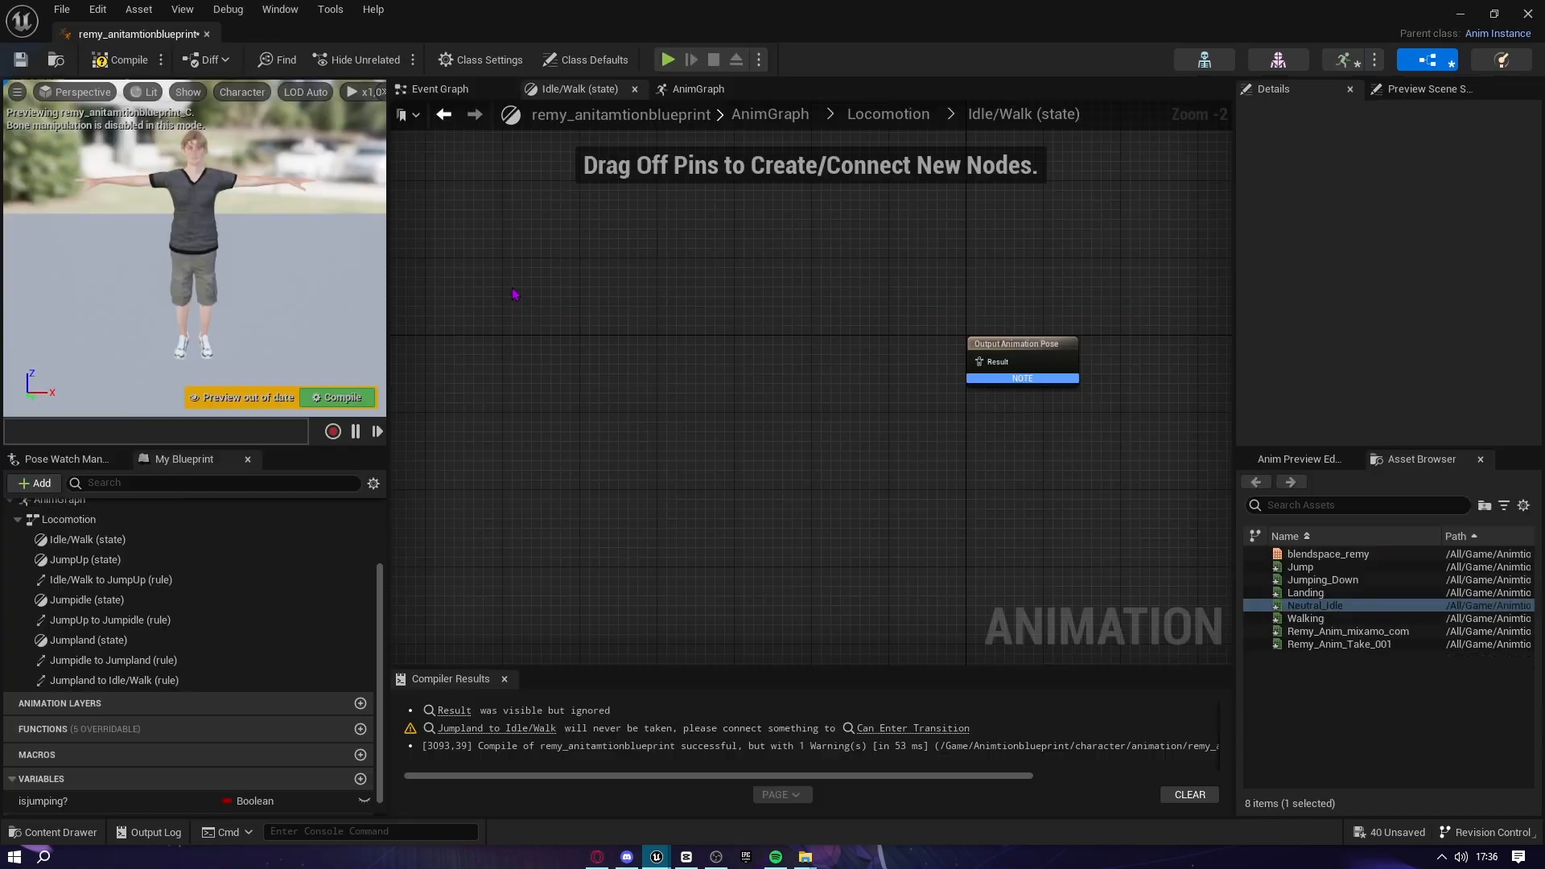
Add a blendspace_remy player inside the Idle/Walk state and connect it to the Output Animation Pose's Result
right_drag(795, 582, 708, 598)
double_click(756, 523)
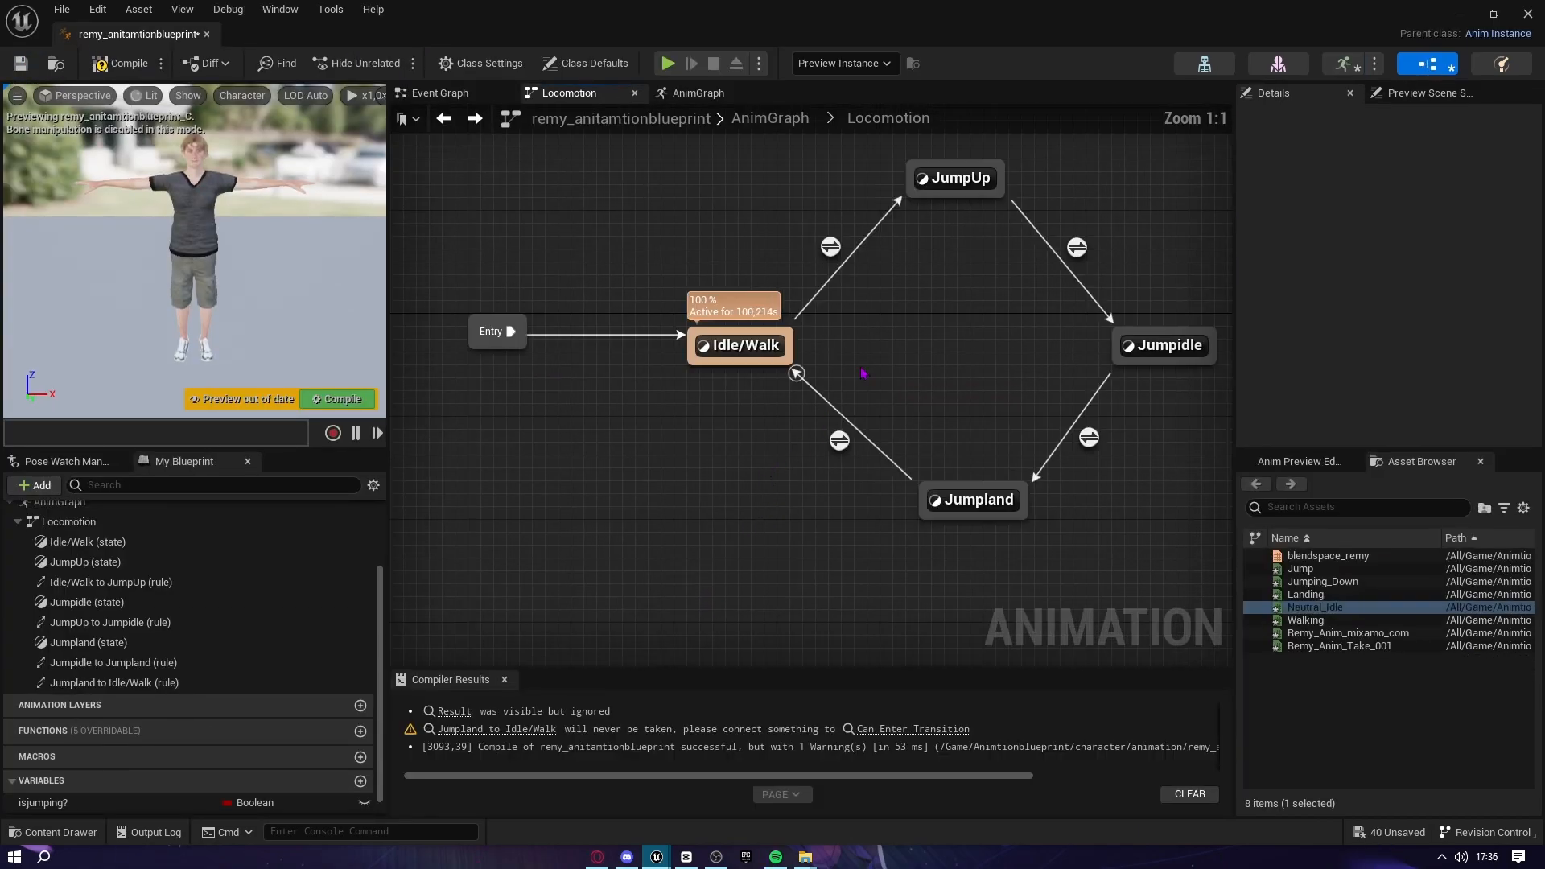
double_click(732, 347)
drag(1301, 555, 581, 411)
drag(704, 470, 820, 420)
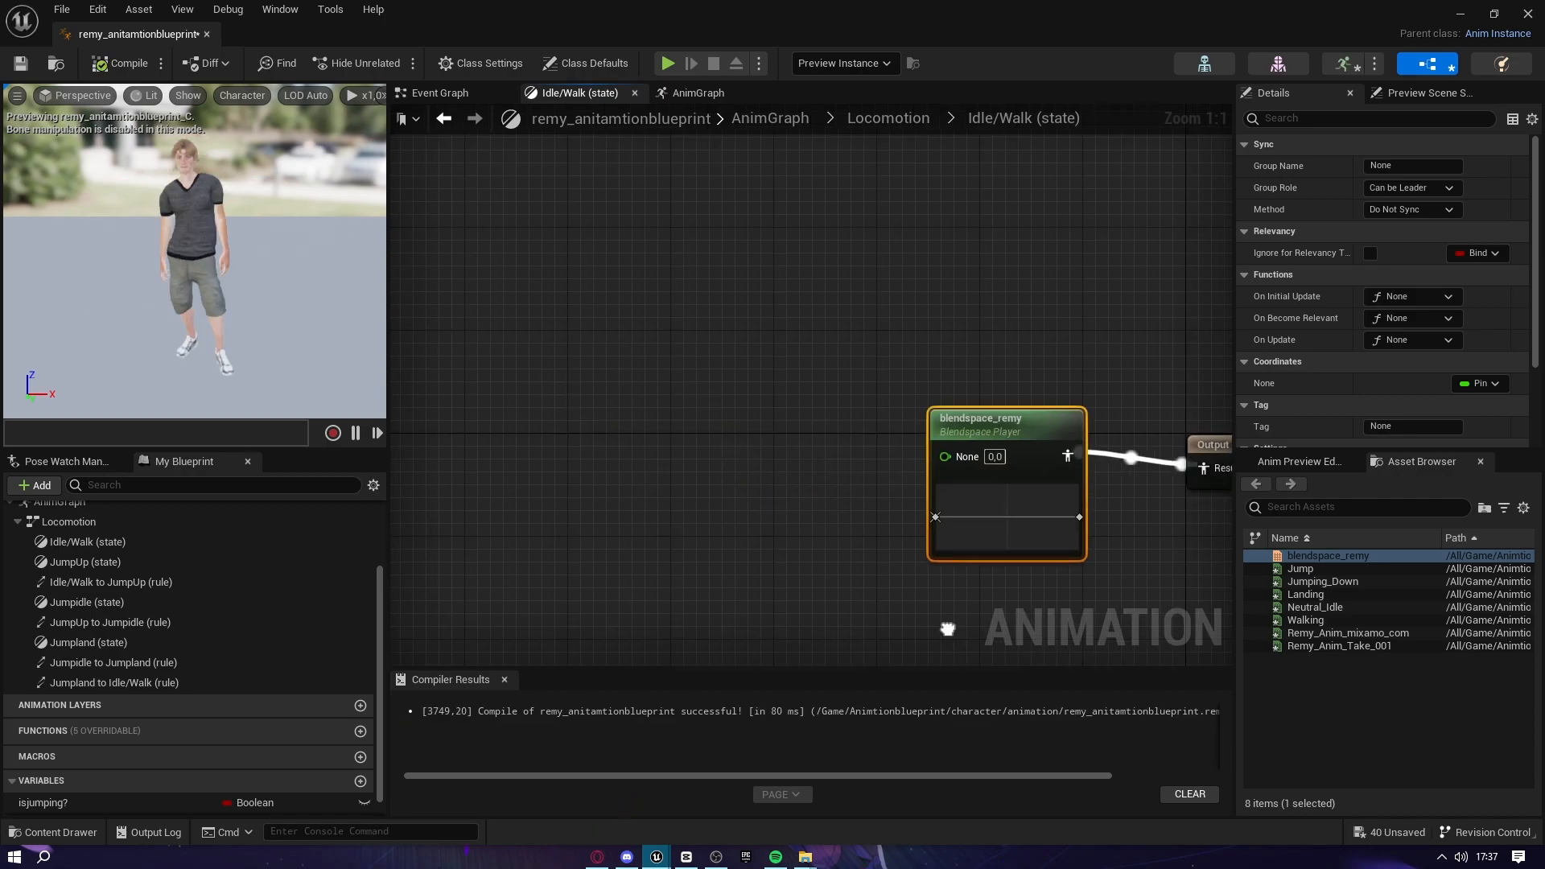
Promote the blendspace_remy player's None input to a new float variable named Speed
right_drag(947, 629, 915, 612)
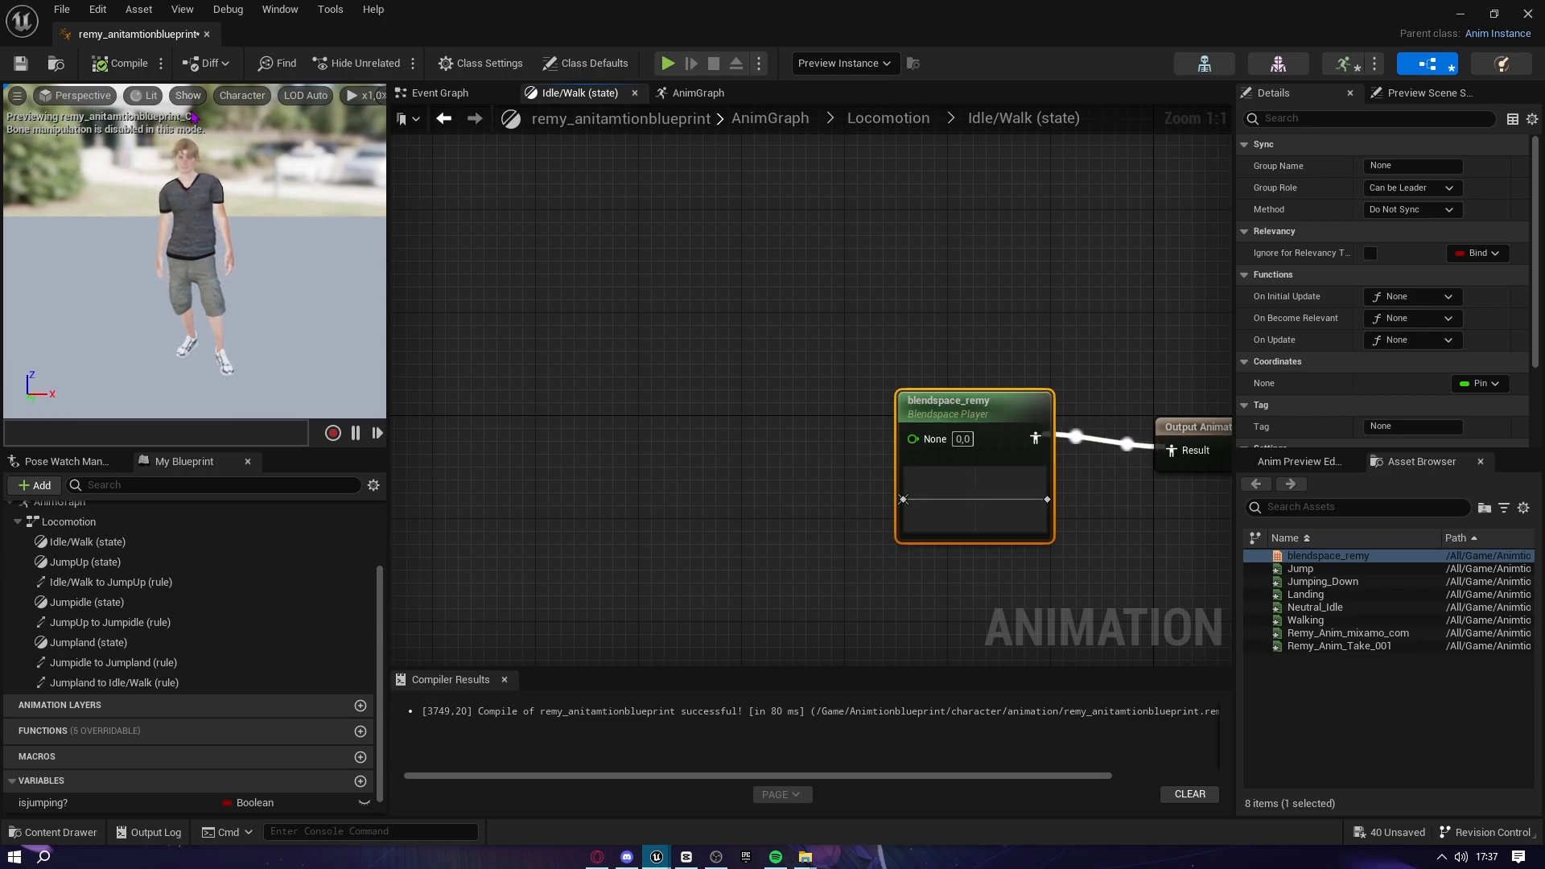
right_drag(781, 230, 693, 231)
scroll(614, 325, down, 3)
right_drag(614, 324, 620, 245)
scroll(666, 362, up, 3)
right_drag(666, 362, 752, 507)
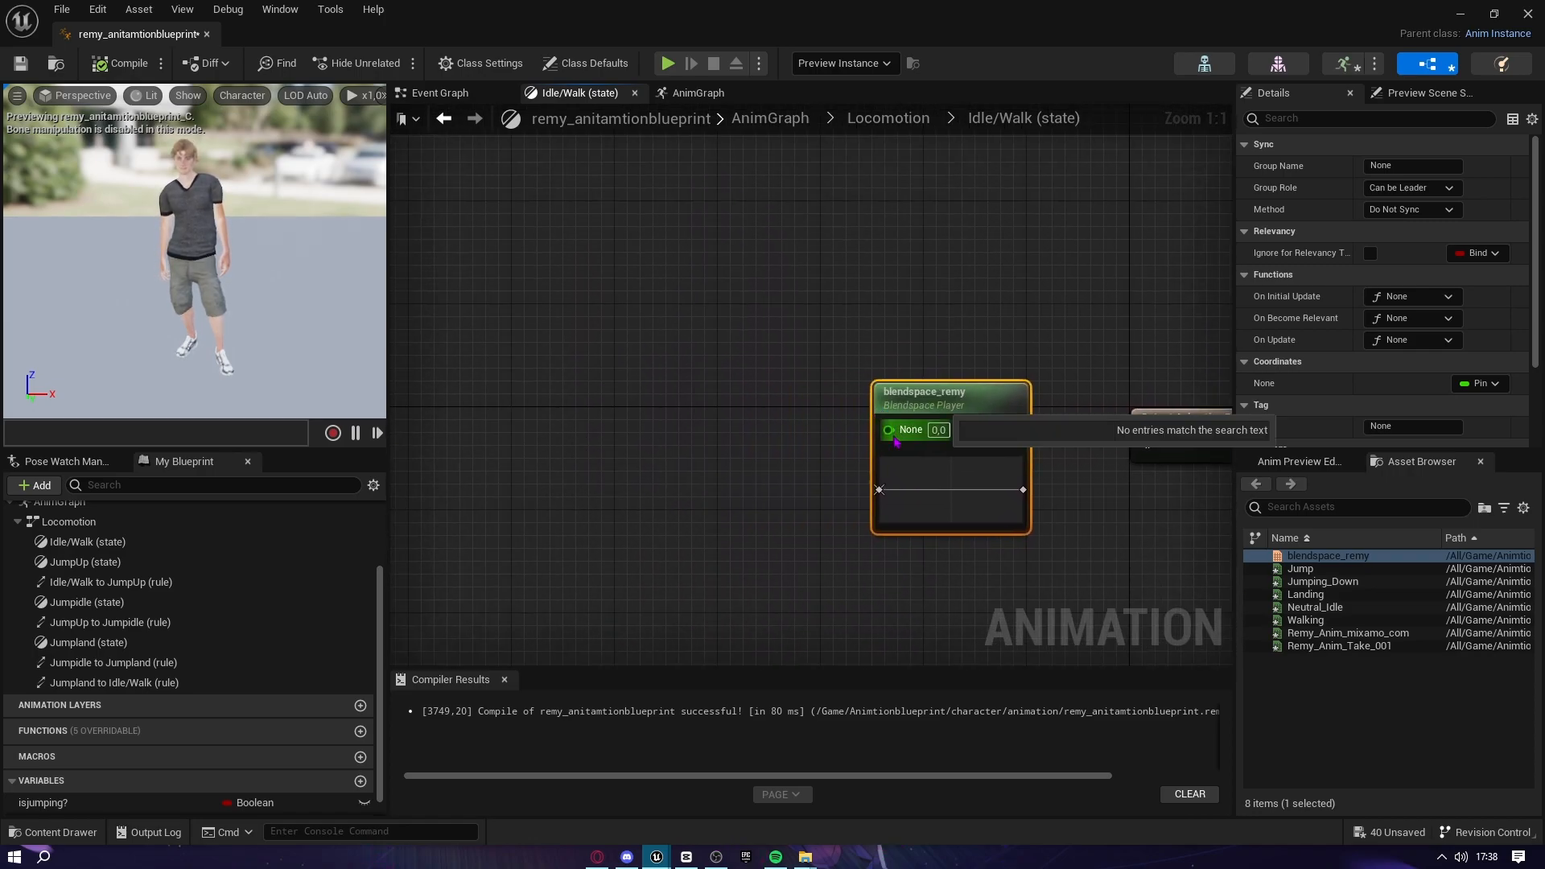
right_click(897, 438)
click(954, 465)
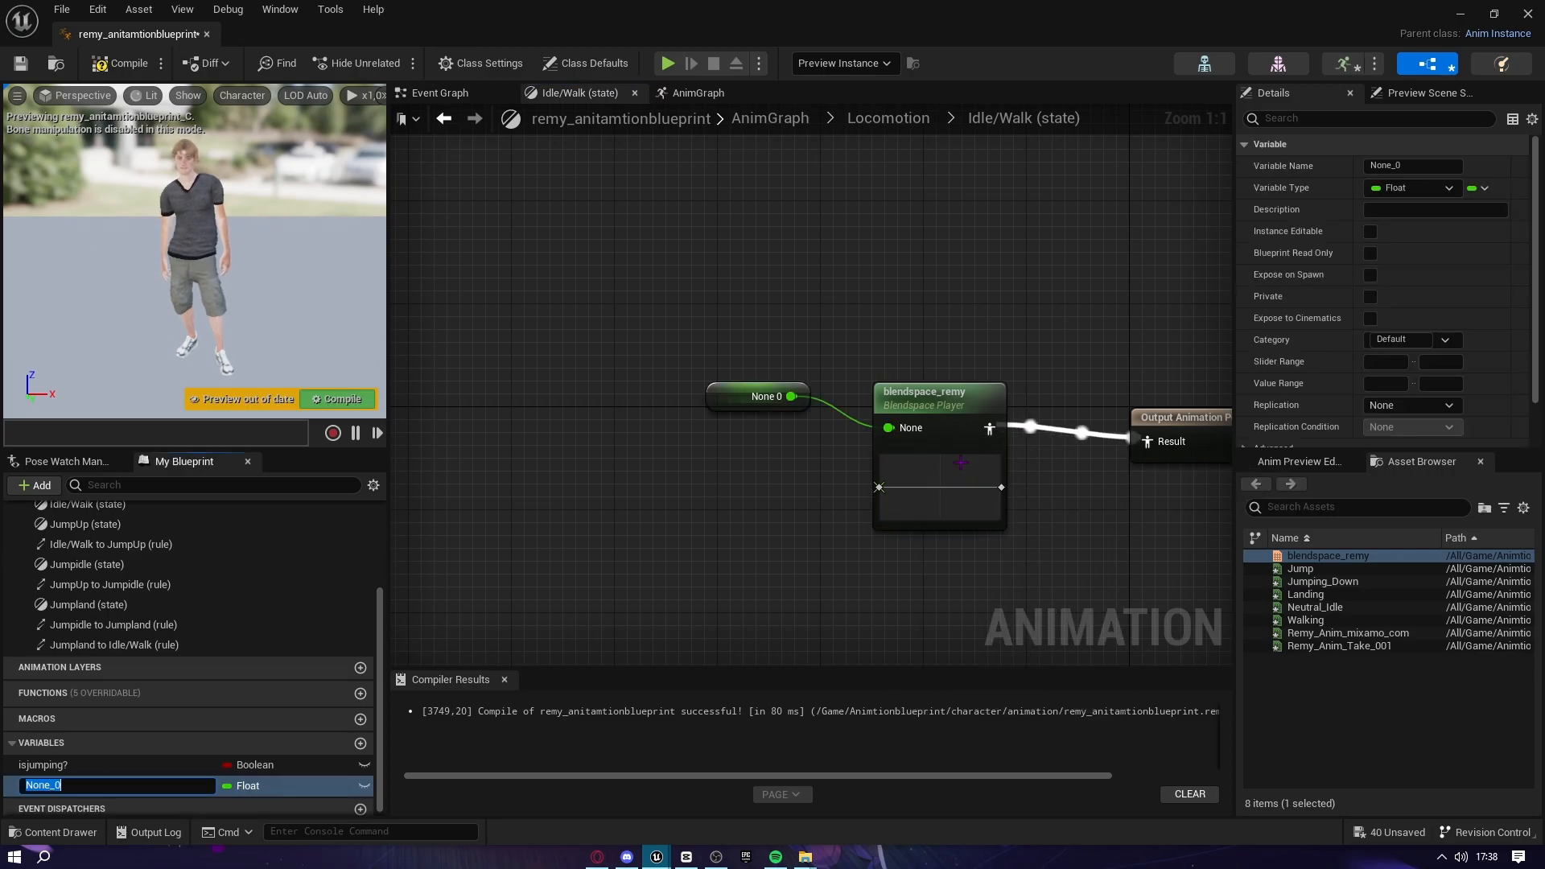
key(BackSpace)
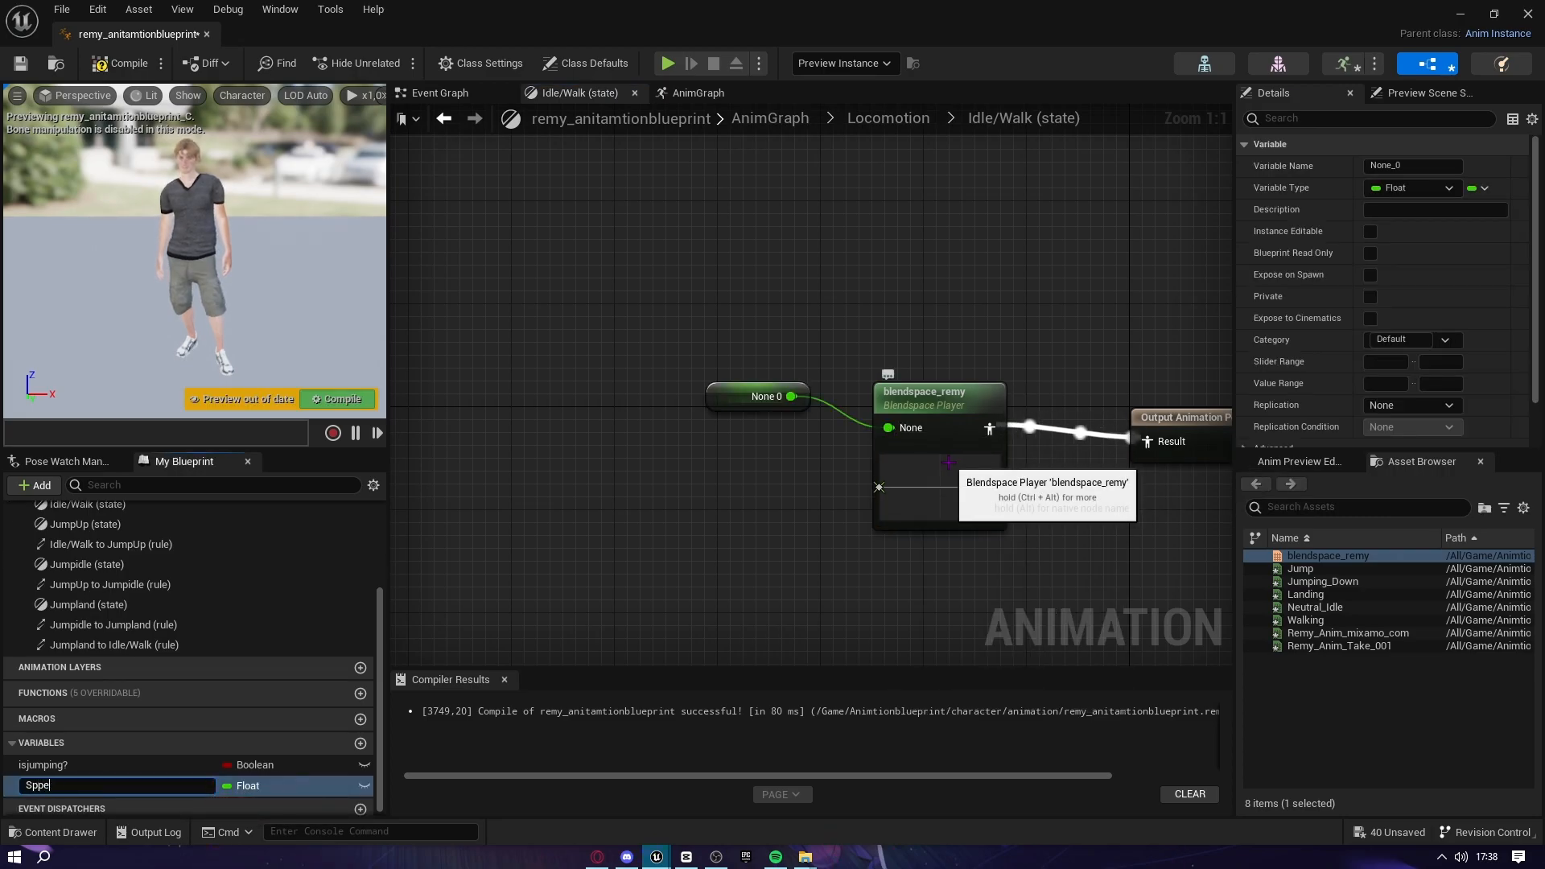
text(Speed)
key(Return)
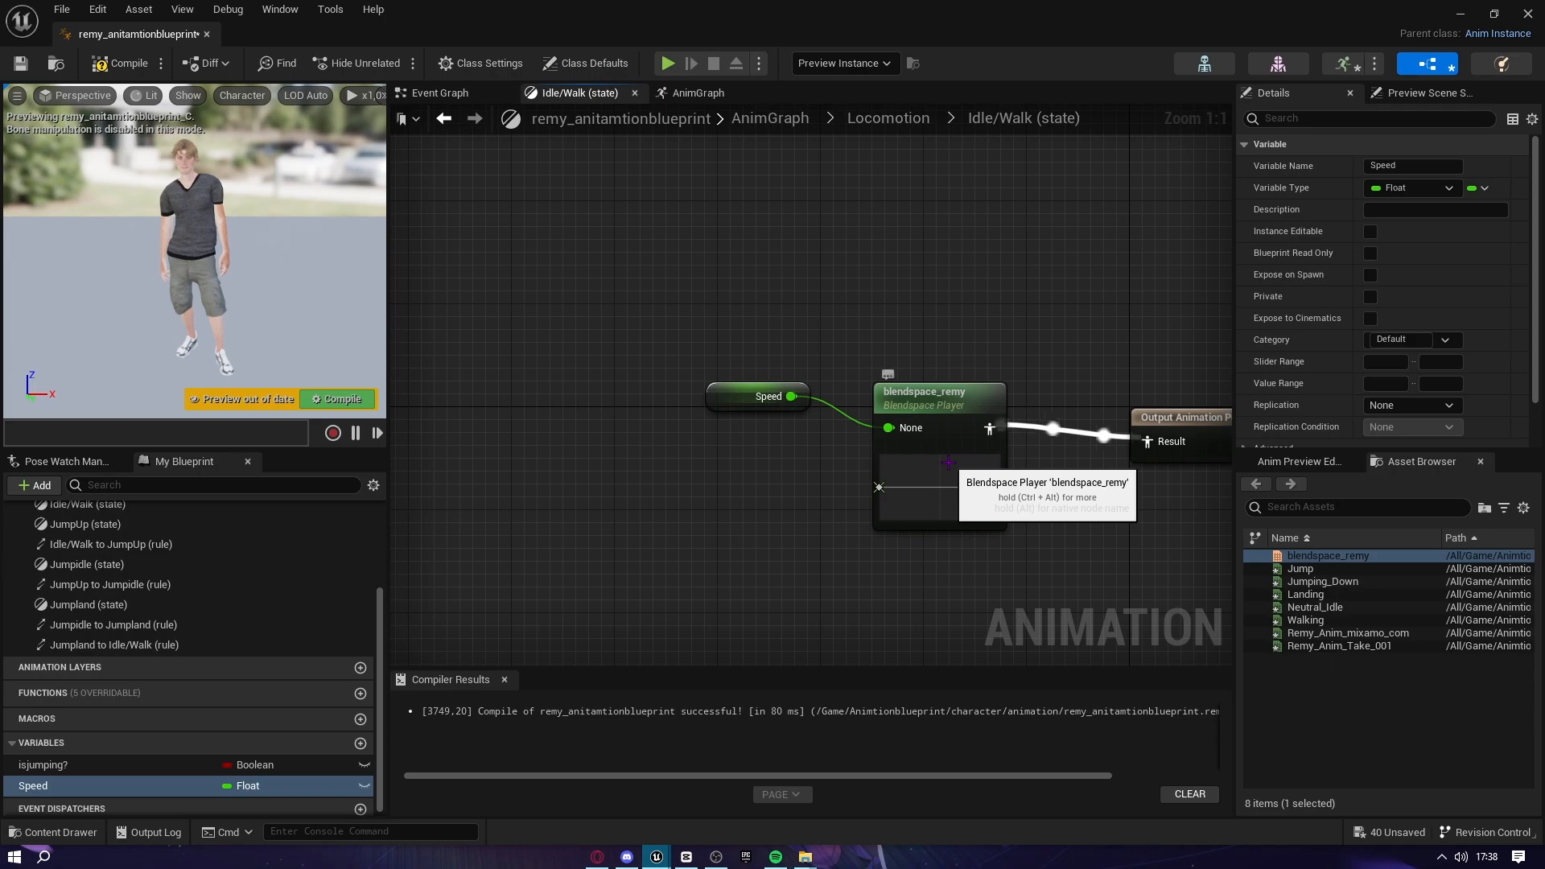
Return to the Locomotion state machine, and compile and save the animation blueprint
click(674, 95)
double_click(587, 360)
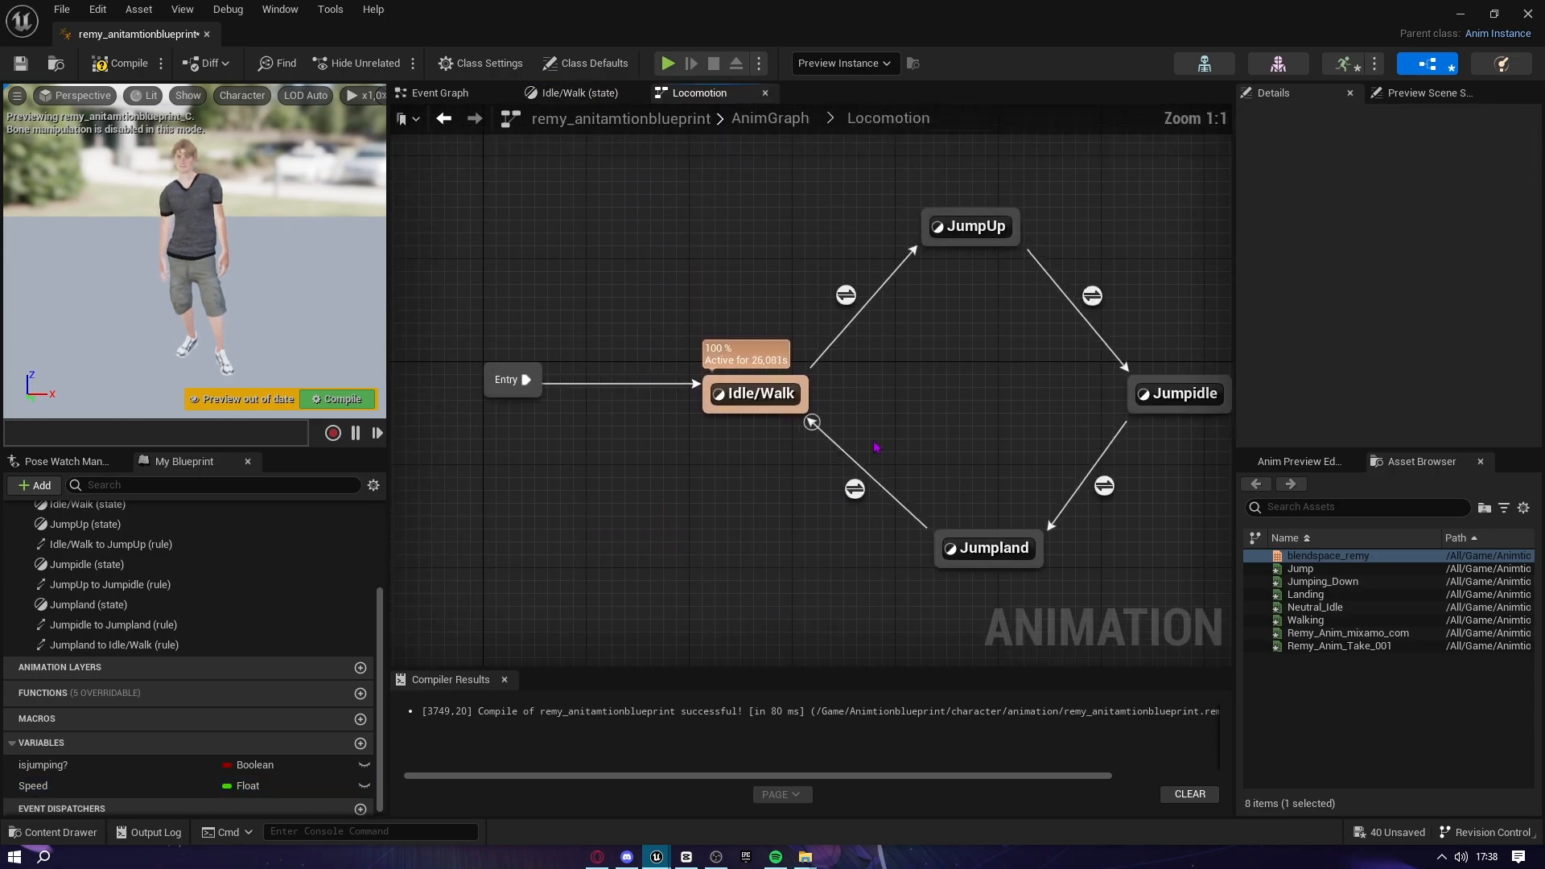
click(119, 63)
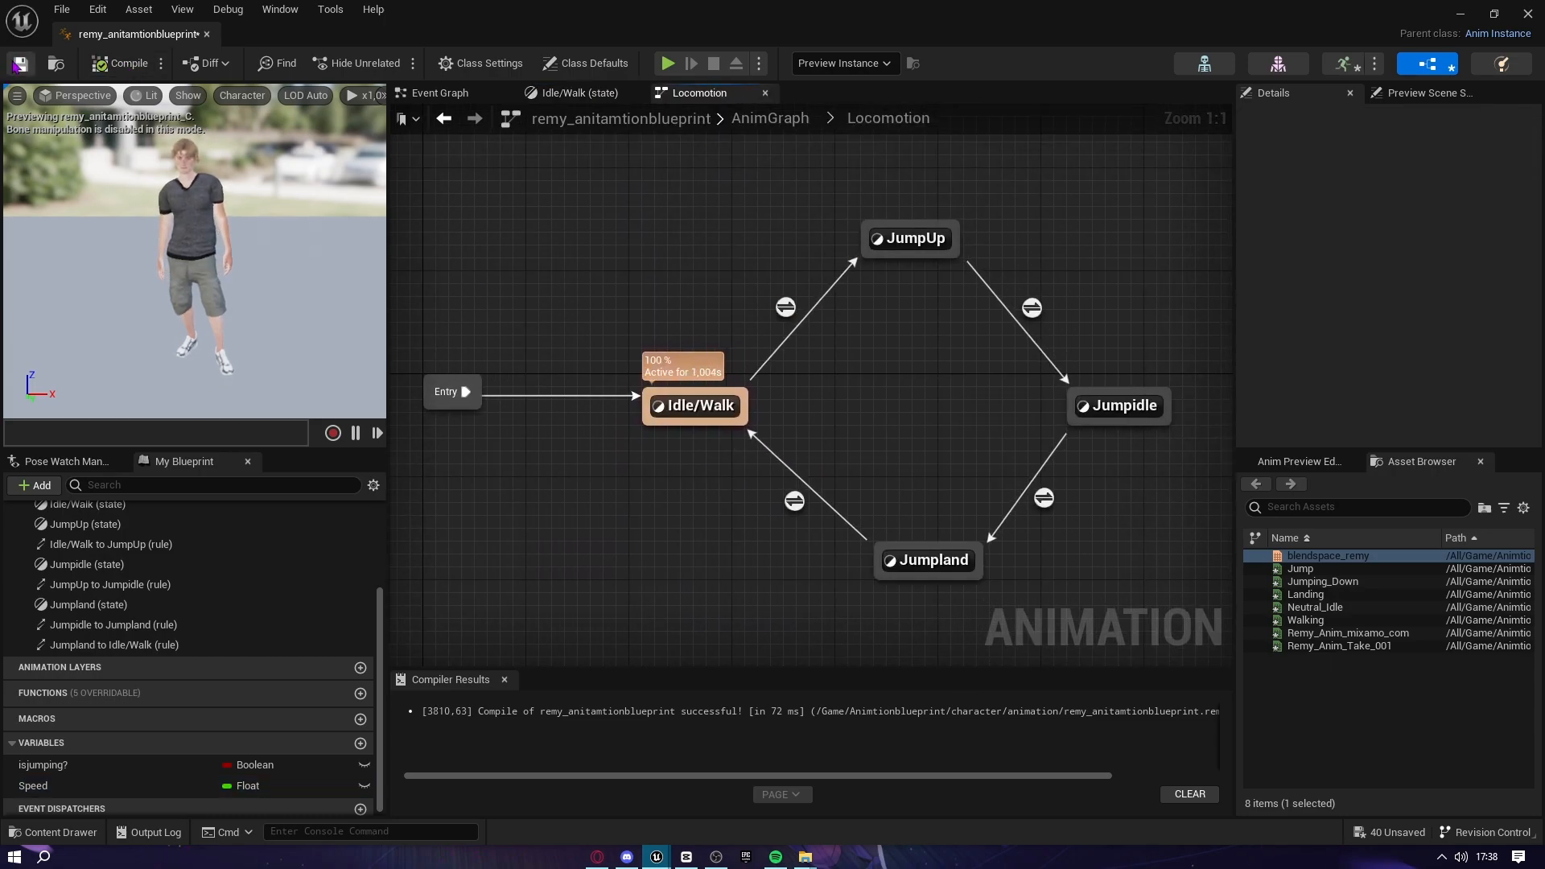
click(17, 66)
scroll(525, 246, down, 4)
right_drag(811, 338, 1049, 431)
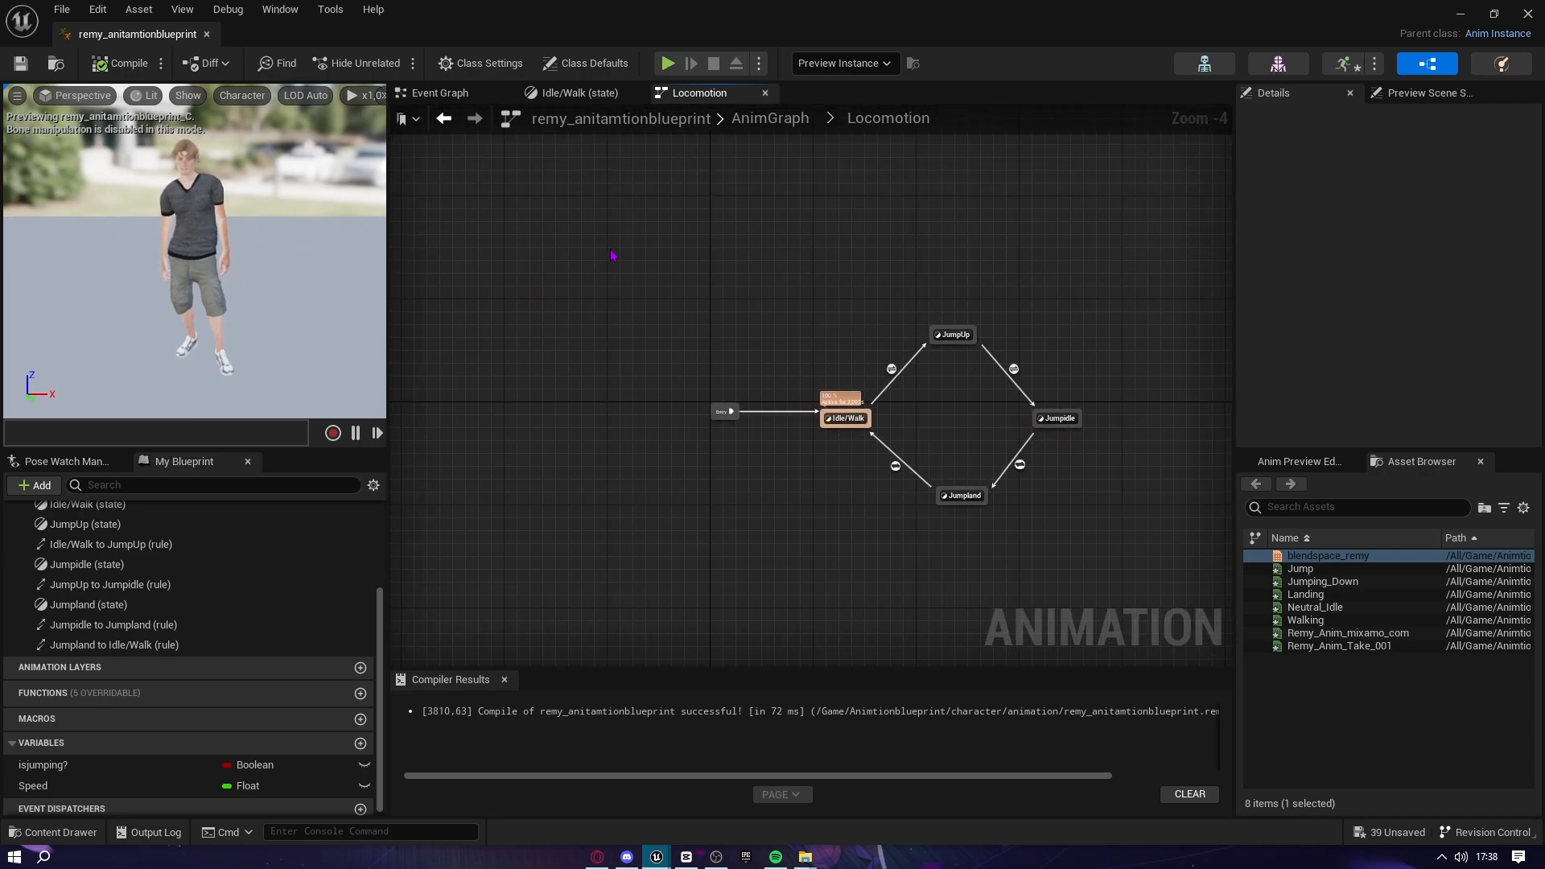
drag(745, 332, 1064, 512)
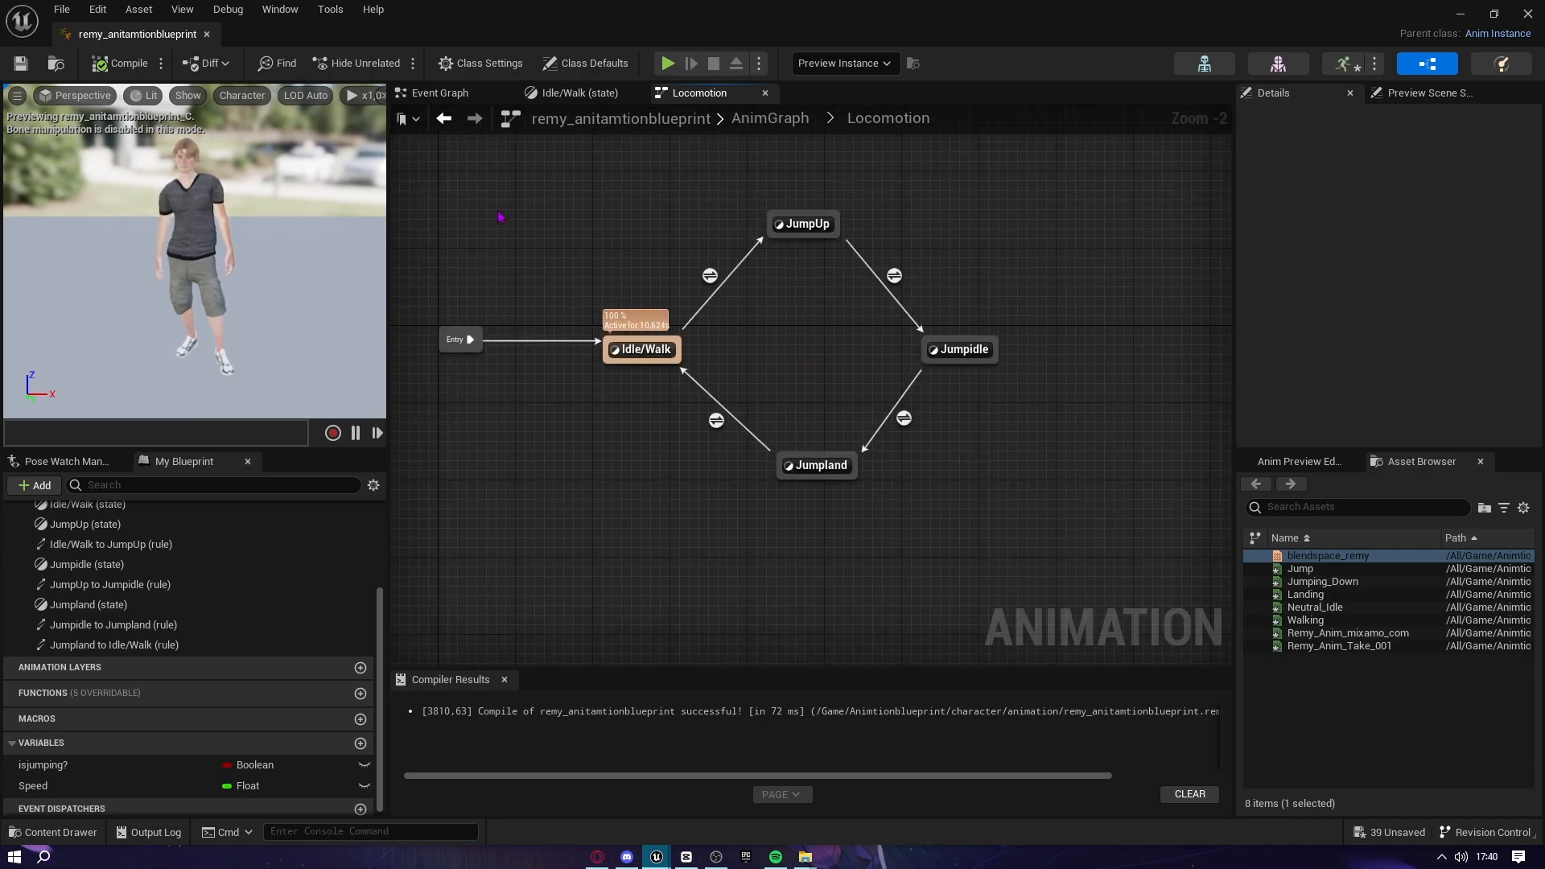
Open the Event Graph and move the Try Get Pawn Owner node down, away from Event Blueprint Update Animation
click(440, 93)
right_drag(976, 514, 742, 483)
drag(515, 241, 772, 422)
right_drag(753, 439, 706, 641)
right_drag(761, 319, 879, 428)
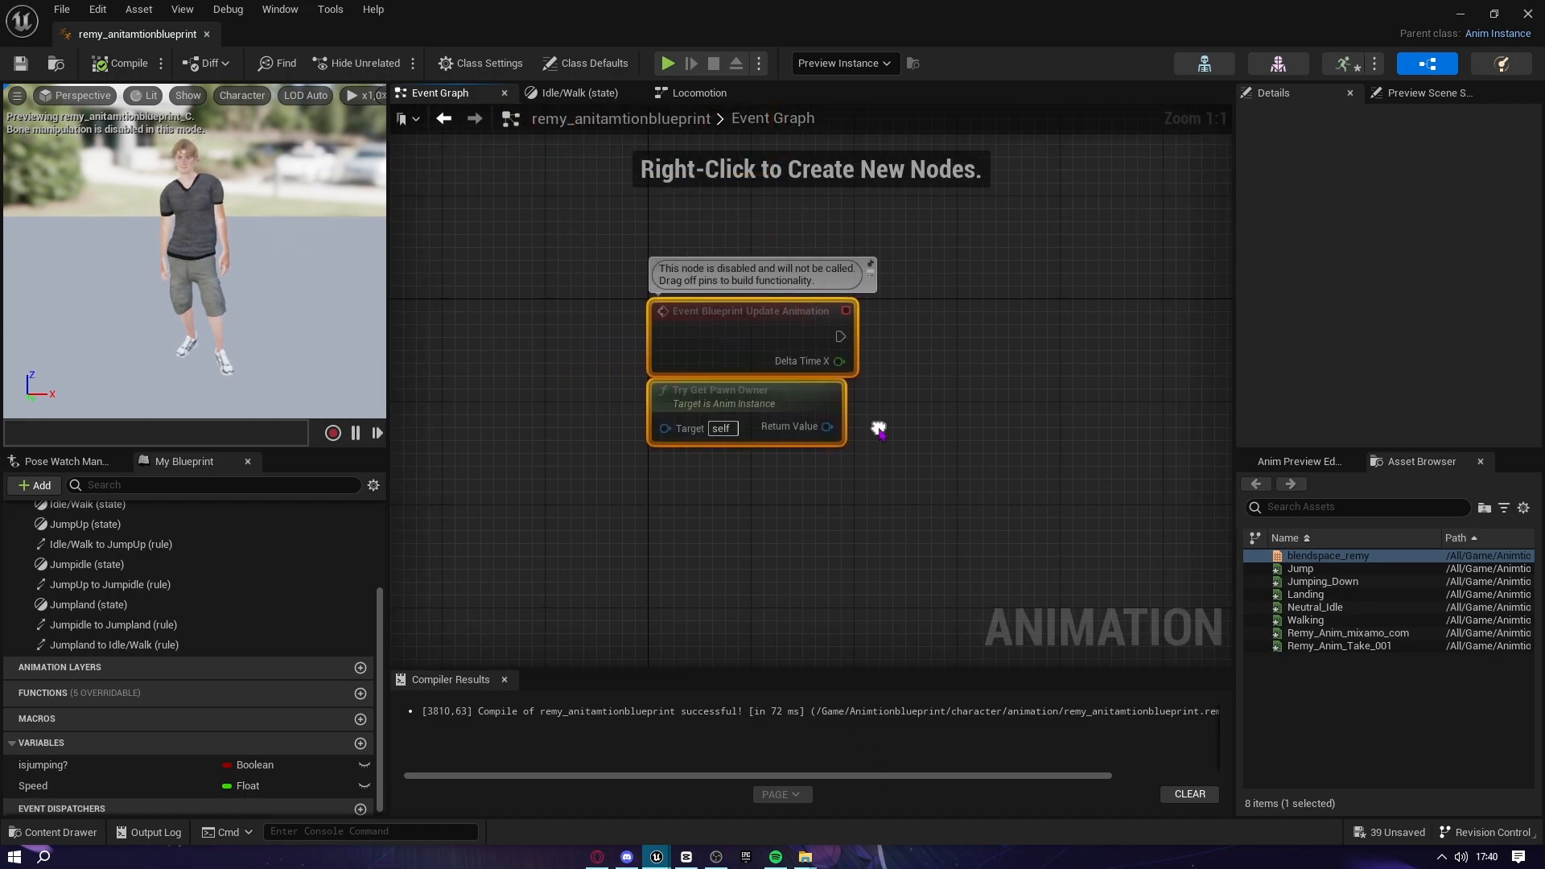
drag(574, 275, 818, 373)
drag(967, 494, 909, 435)
right_drag(914, 435, 817, 451)
Add a Get Velocity node from Try Get Pawn Owner's Return Value and feed its output into a Vector Length node
drag(556, 431, 719, 427)
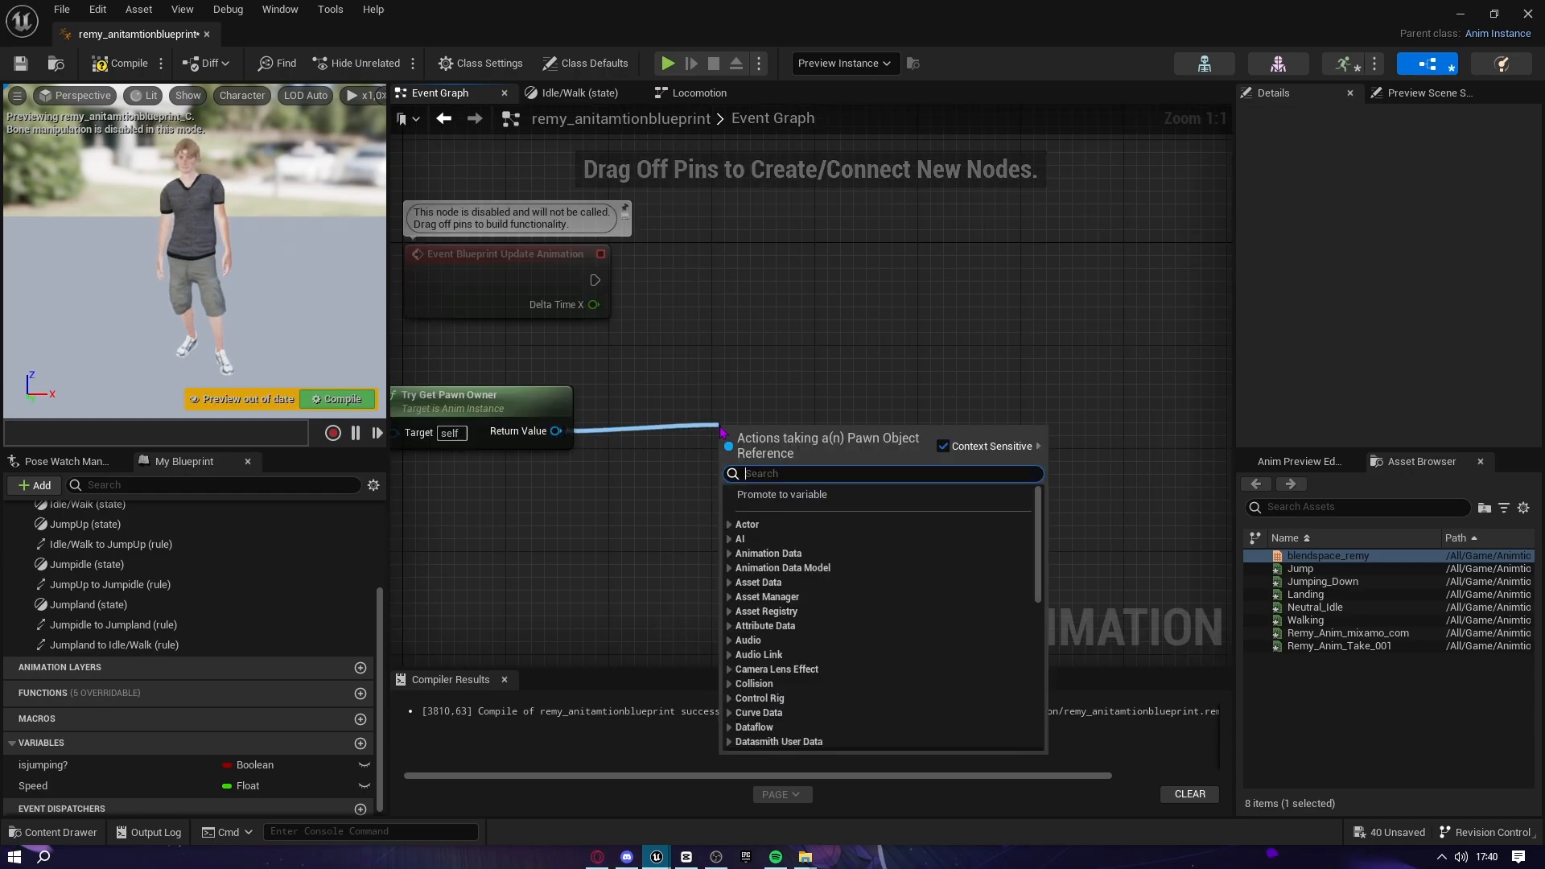
text(get velocity)
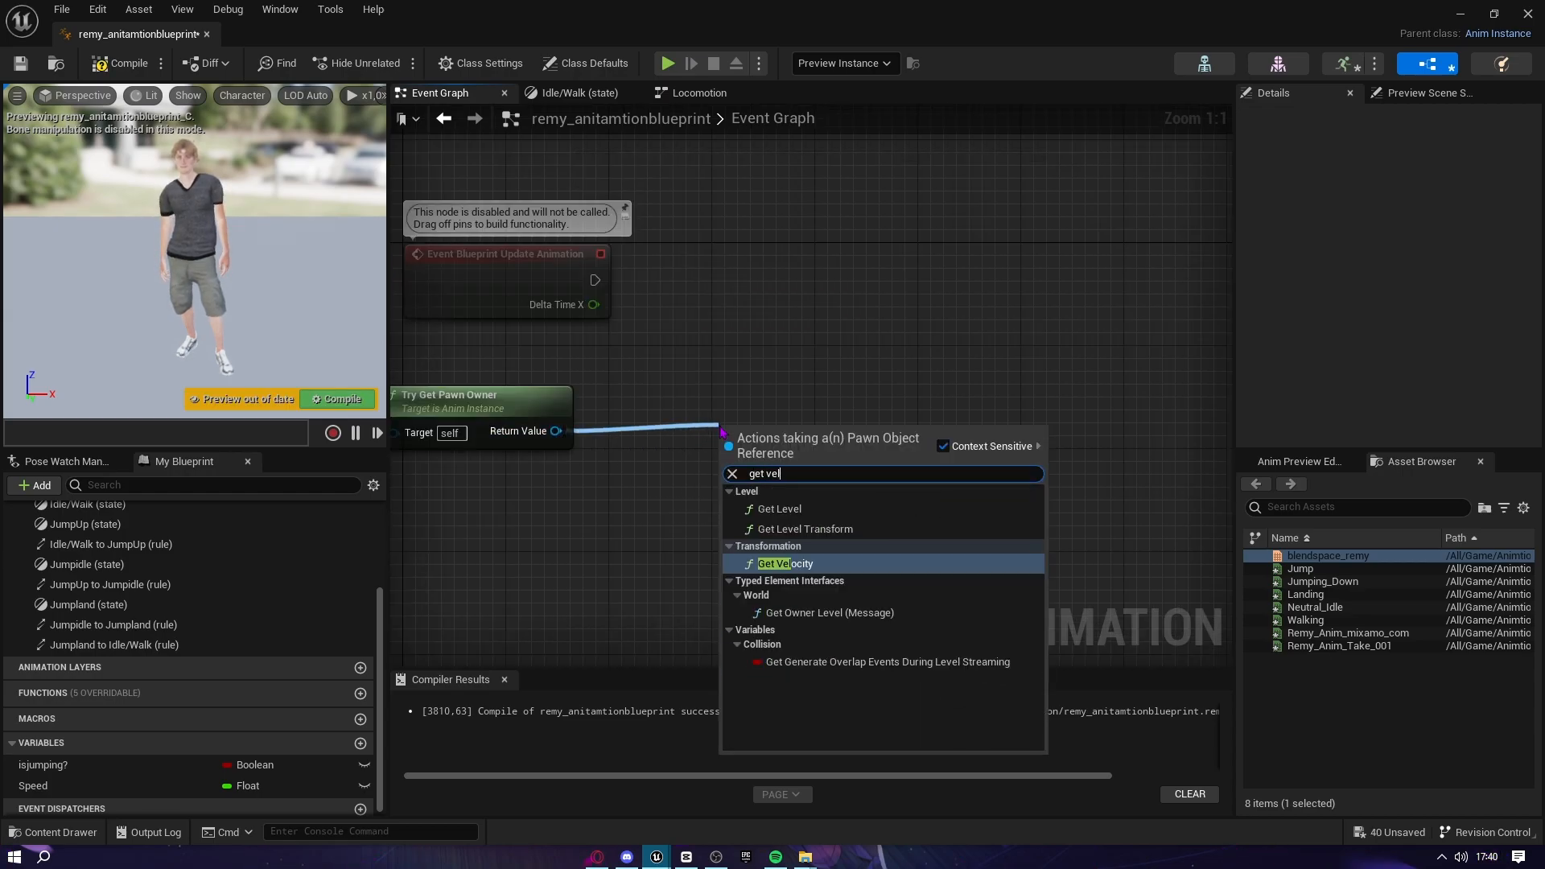
key(Return)
drag(801, 434, 885, 435)
text(vecot)
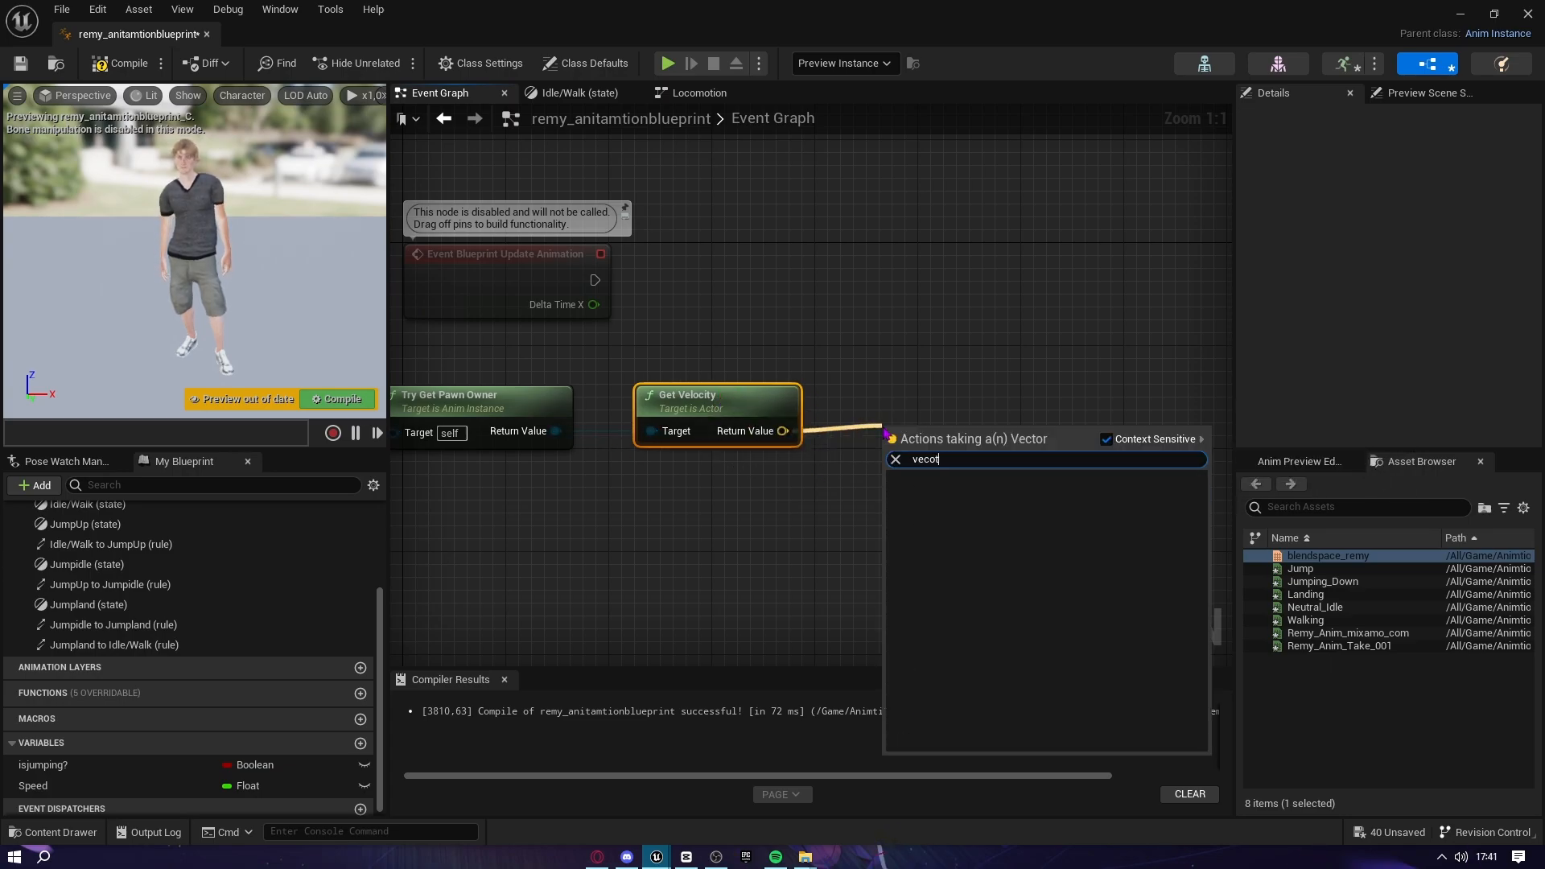
key(BackSpace)
text(r len)
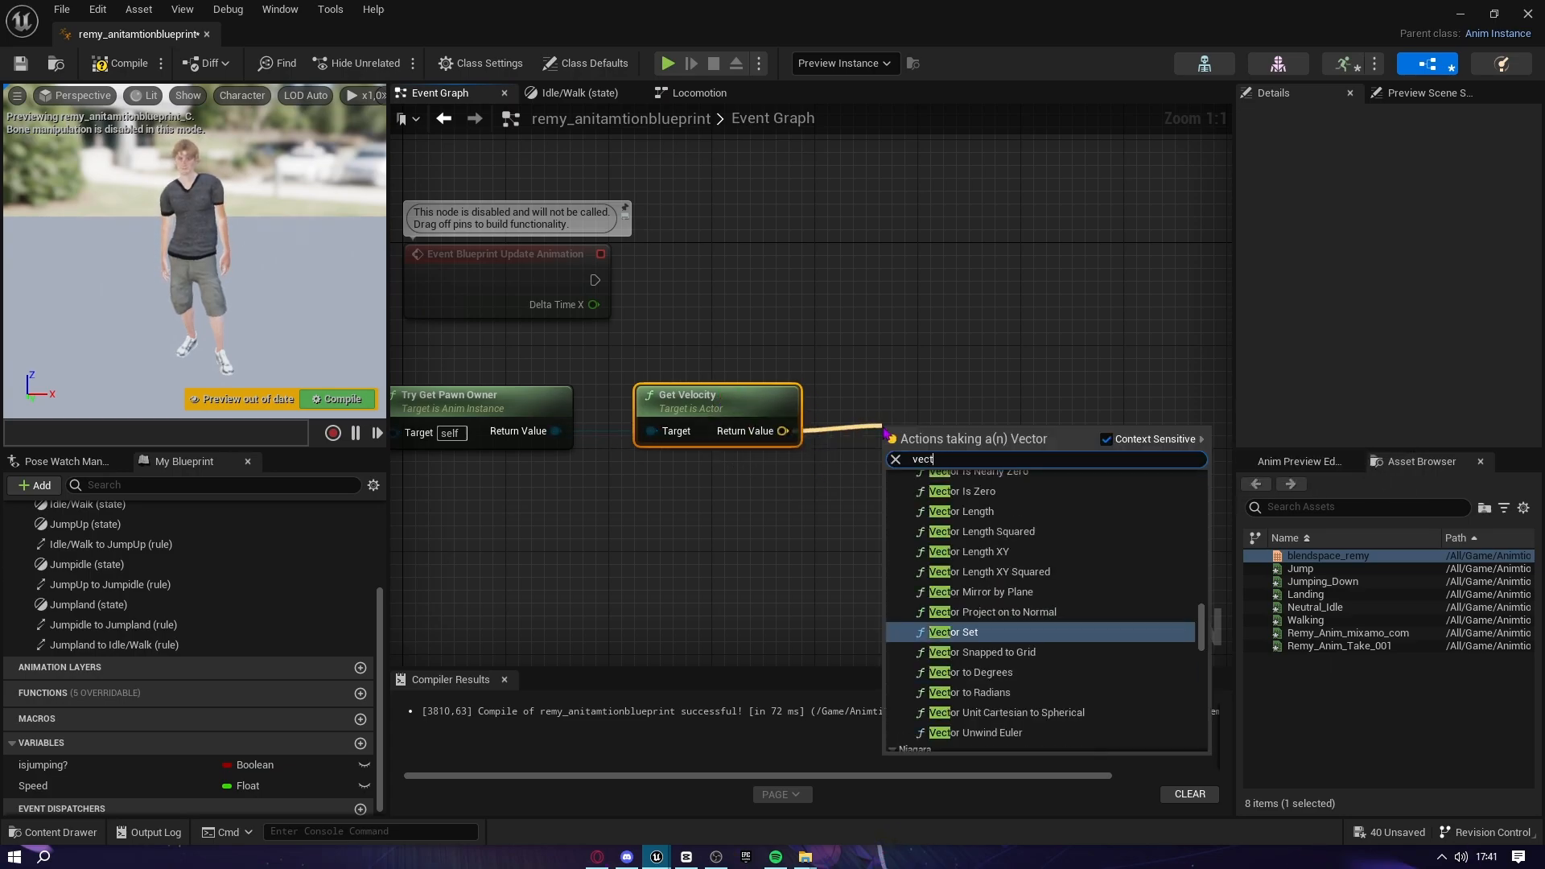
key(Return)
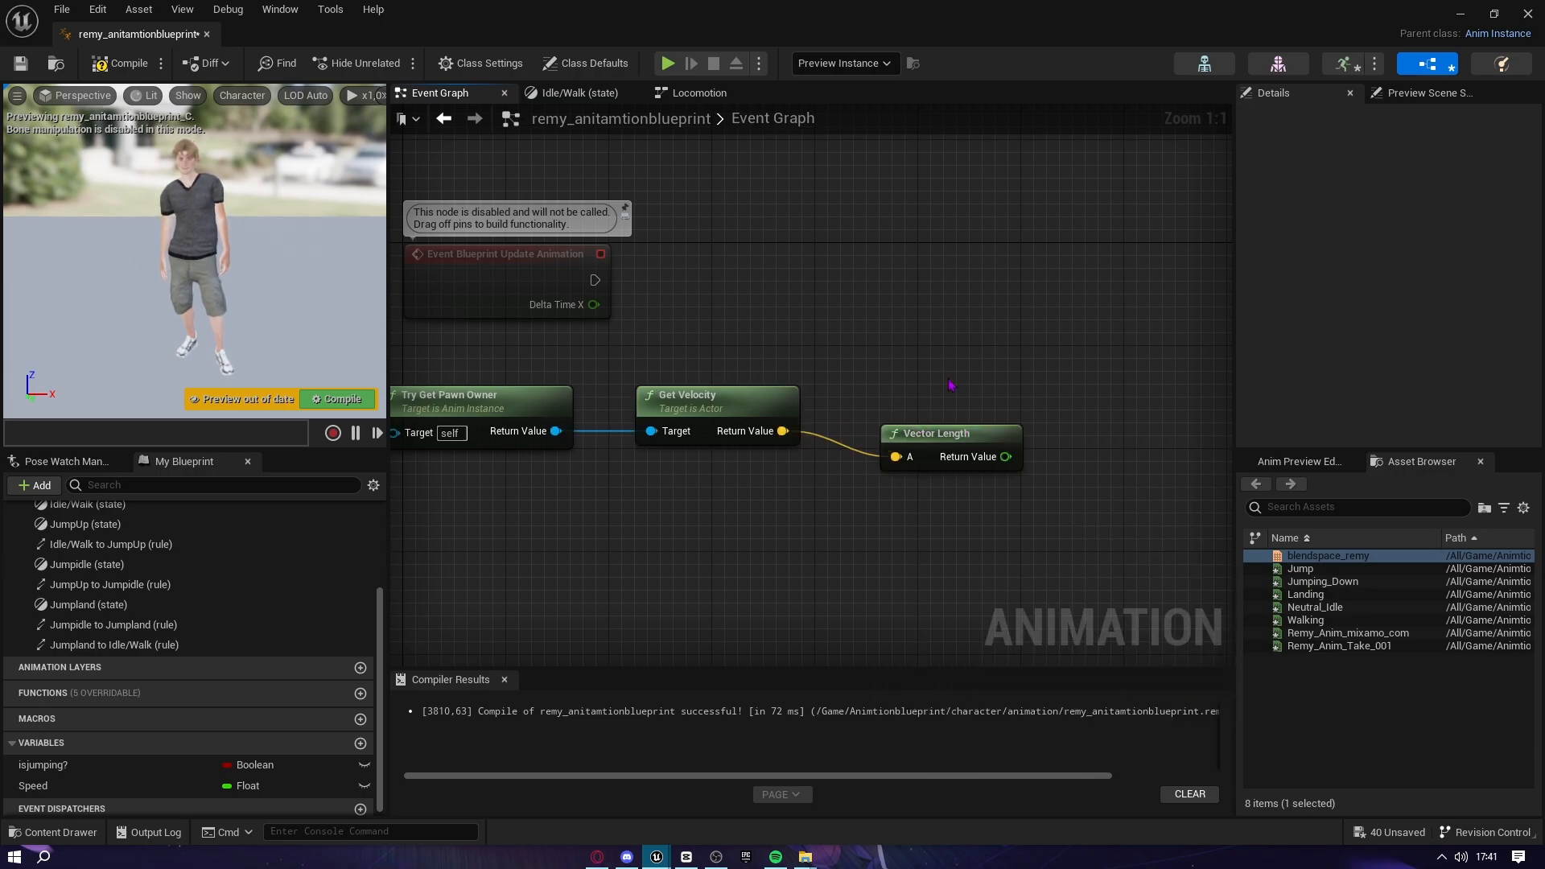
Line up the Vector Length node with the Get Velocity node so their connecting wire is straight
drag(989, 427, 963, 414)
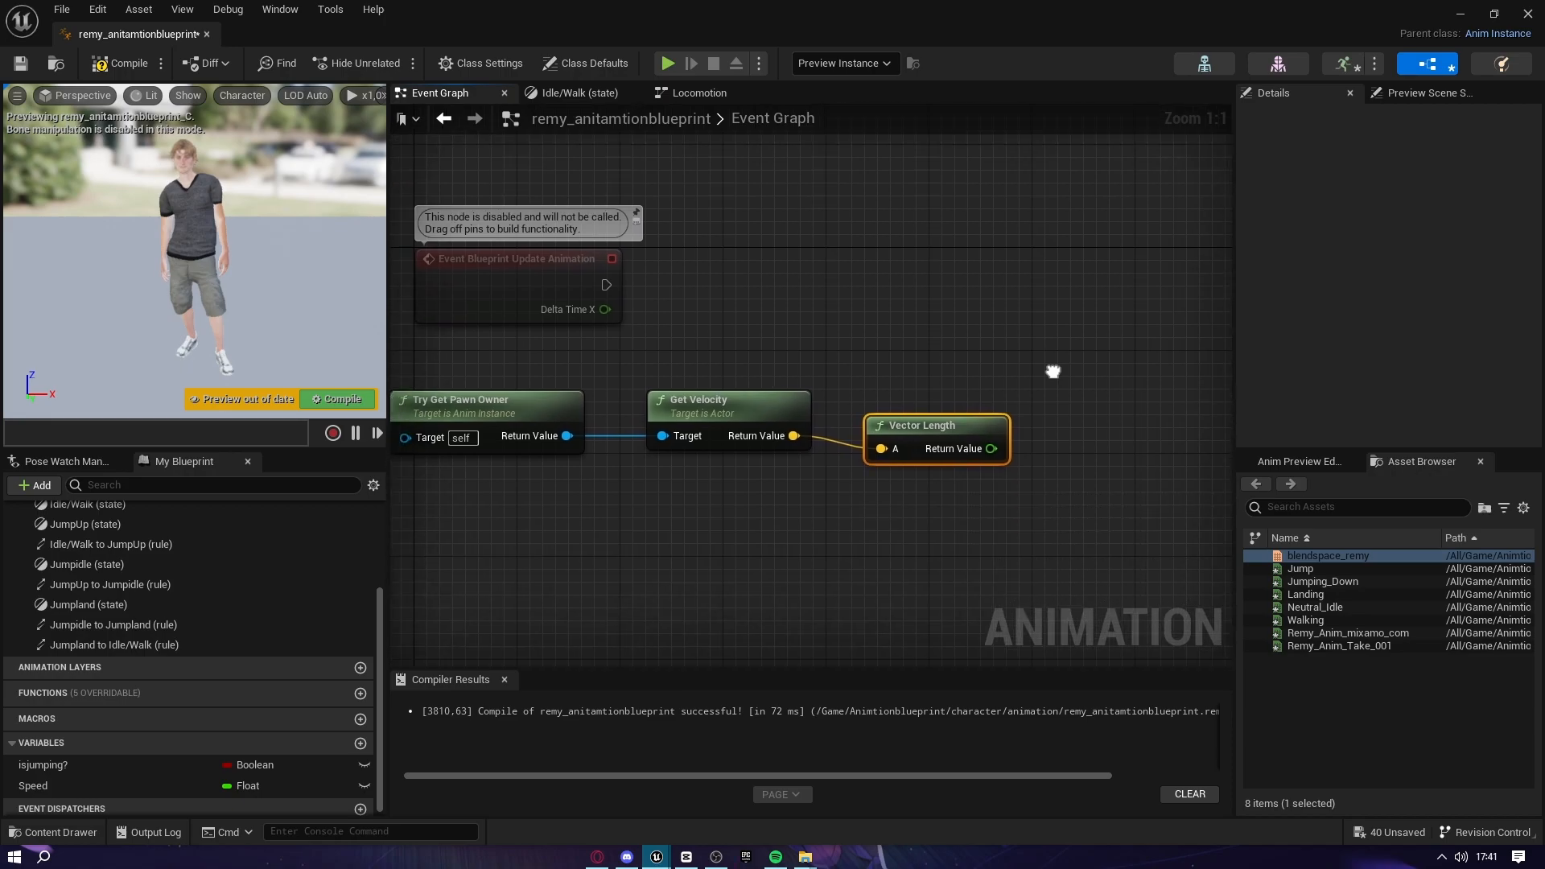
right_drag(1045, 369, 1087, 367)
click(491, 350)
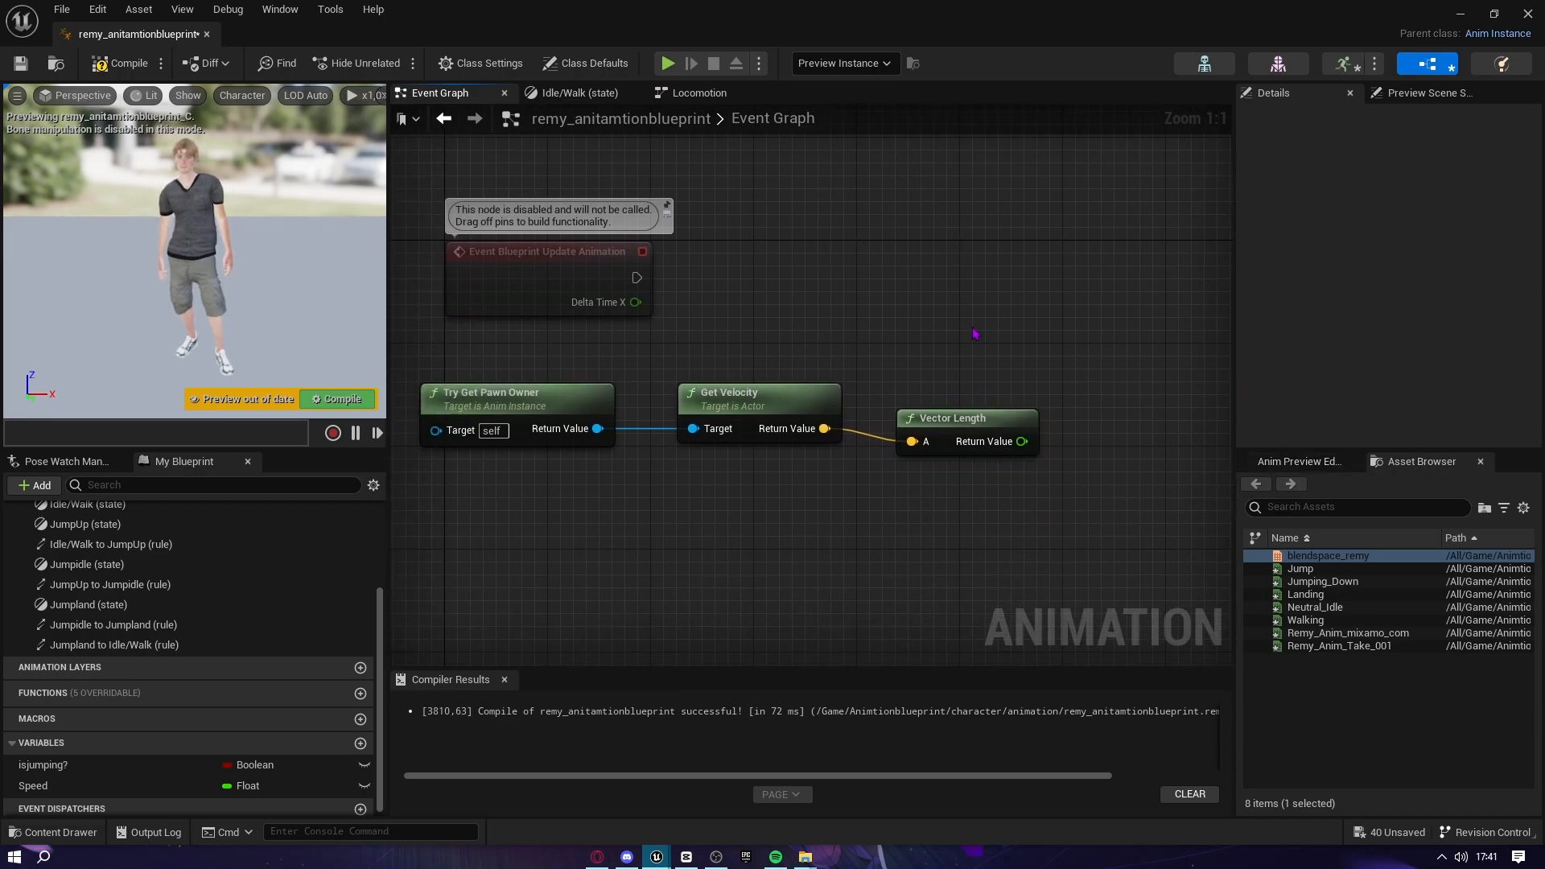
drag(778, 303, 796, 420)
drag(929, 203, 949, 560)
click(967, 356)
drag(996, 426, 993, 392)
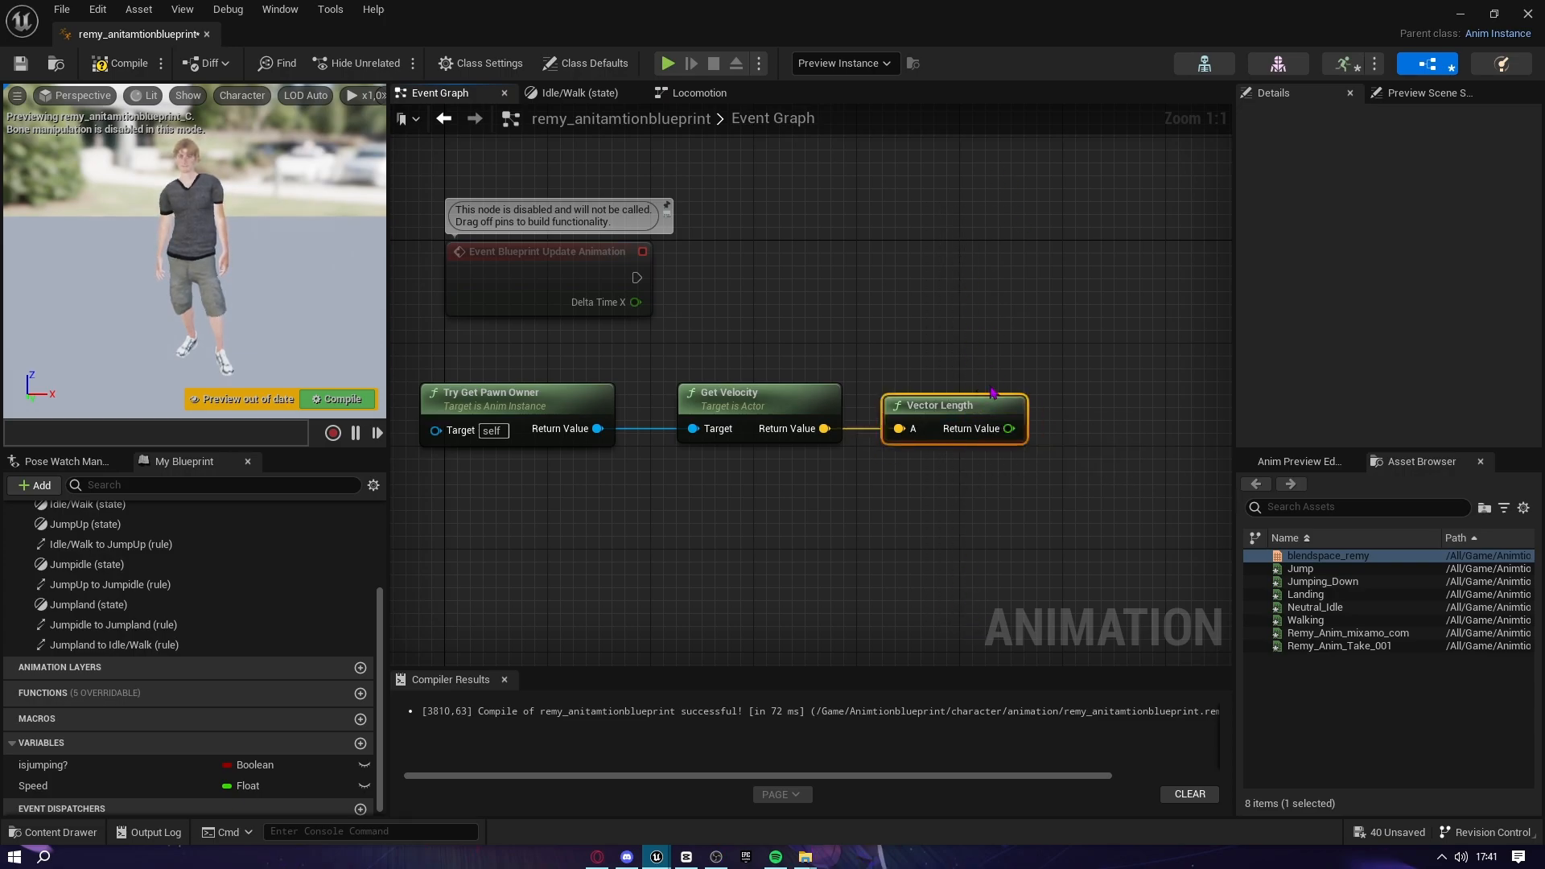
Add a Set Speed node and connect Vector Length's Return Value to its Speed input
drag(66, 788, 1072, 242)
click(1123, 291)
right_drag(1009, 355, 908, 327)
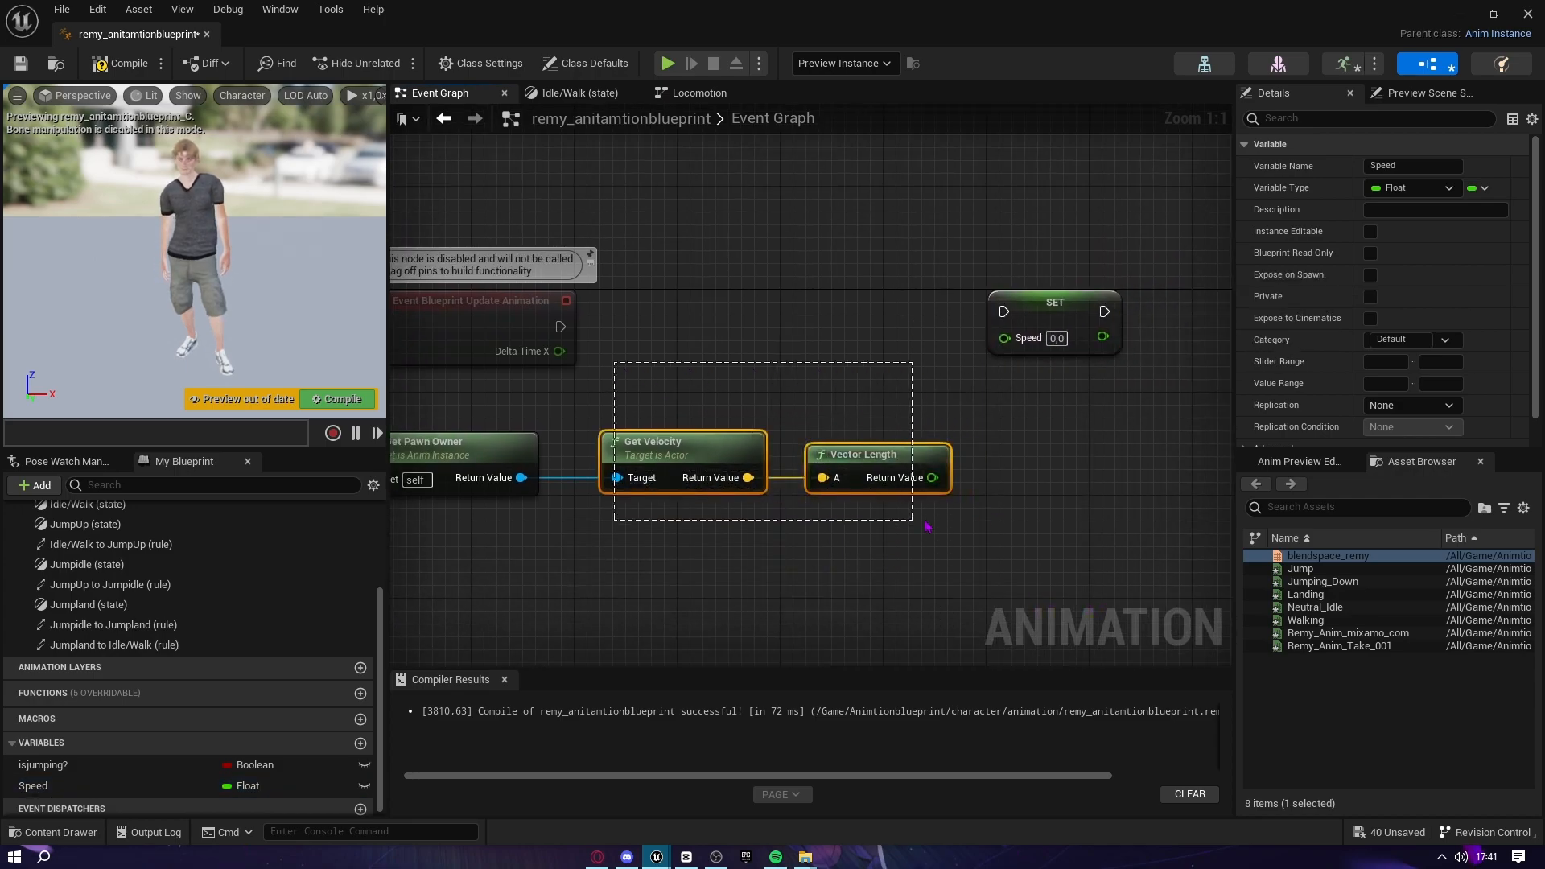
drag(923, 516, 925, 517)
right_drag(925, 517, 861, 578)
click(902, 571)
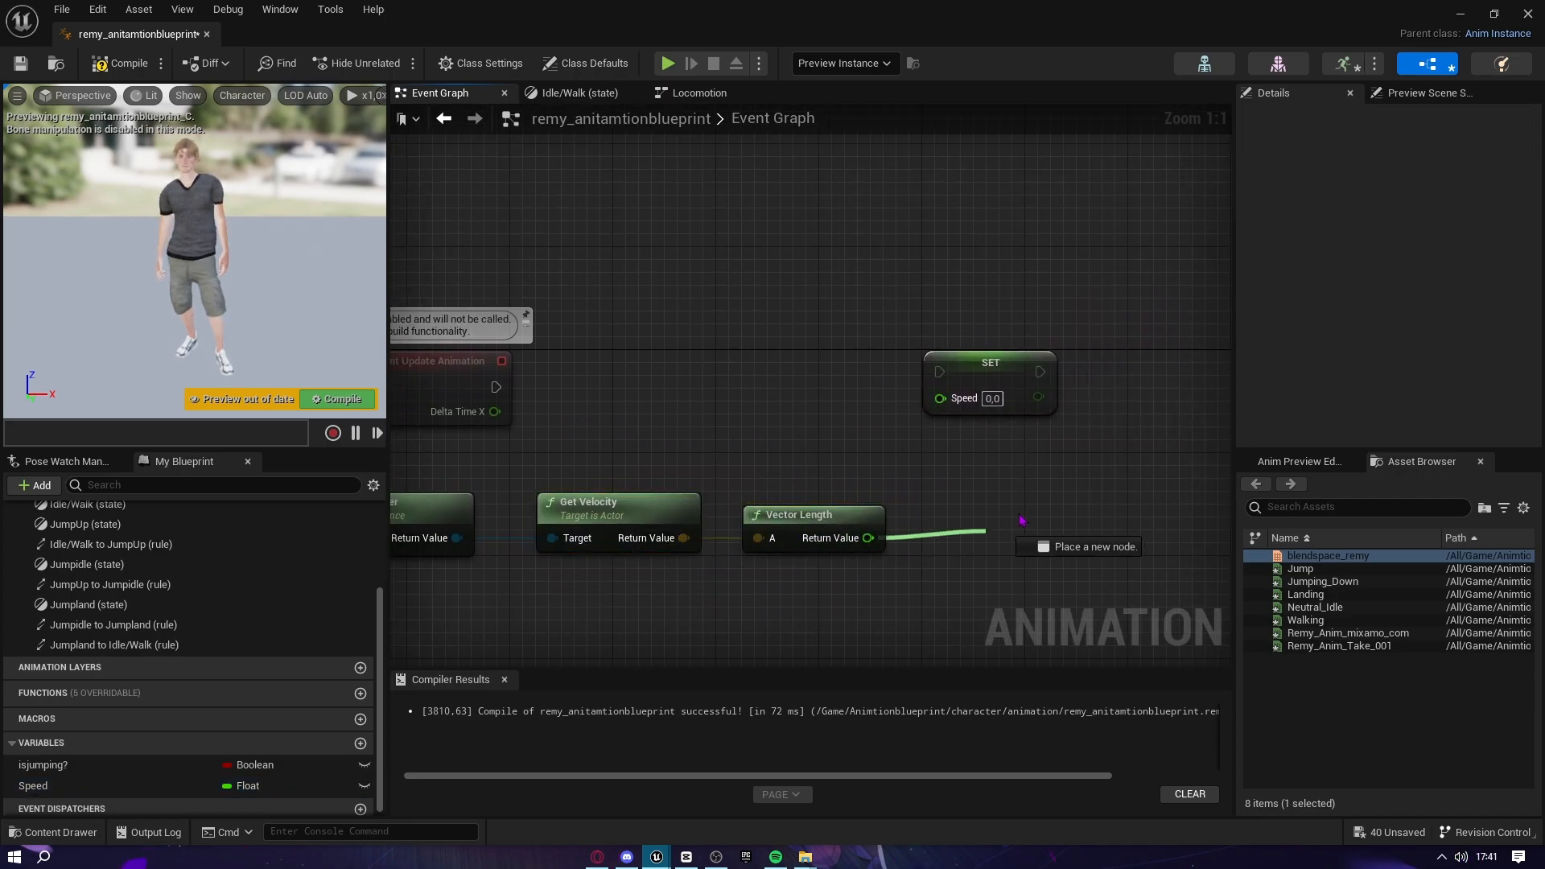
drag(941, 405, 941, 404)
Connect Event Blueprint Update Animation's execution output to the Set Speed node and nudge the event node upward
right_drag(477, 392, 590, 393)
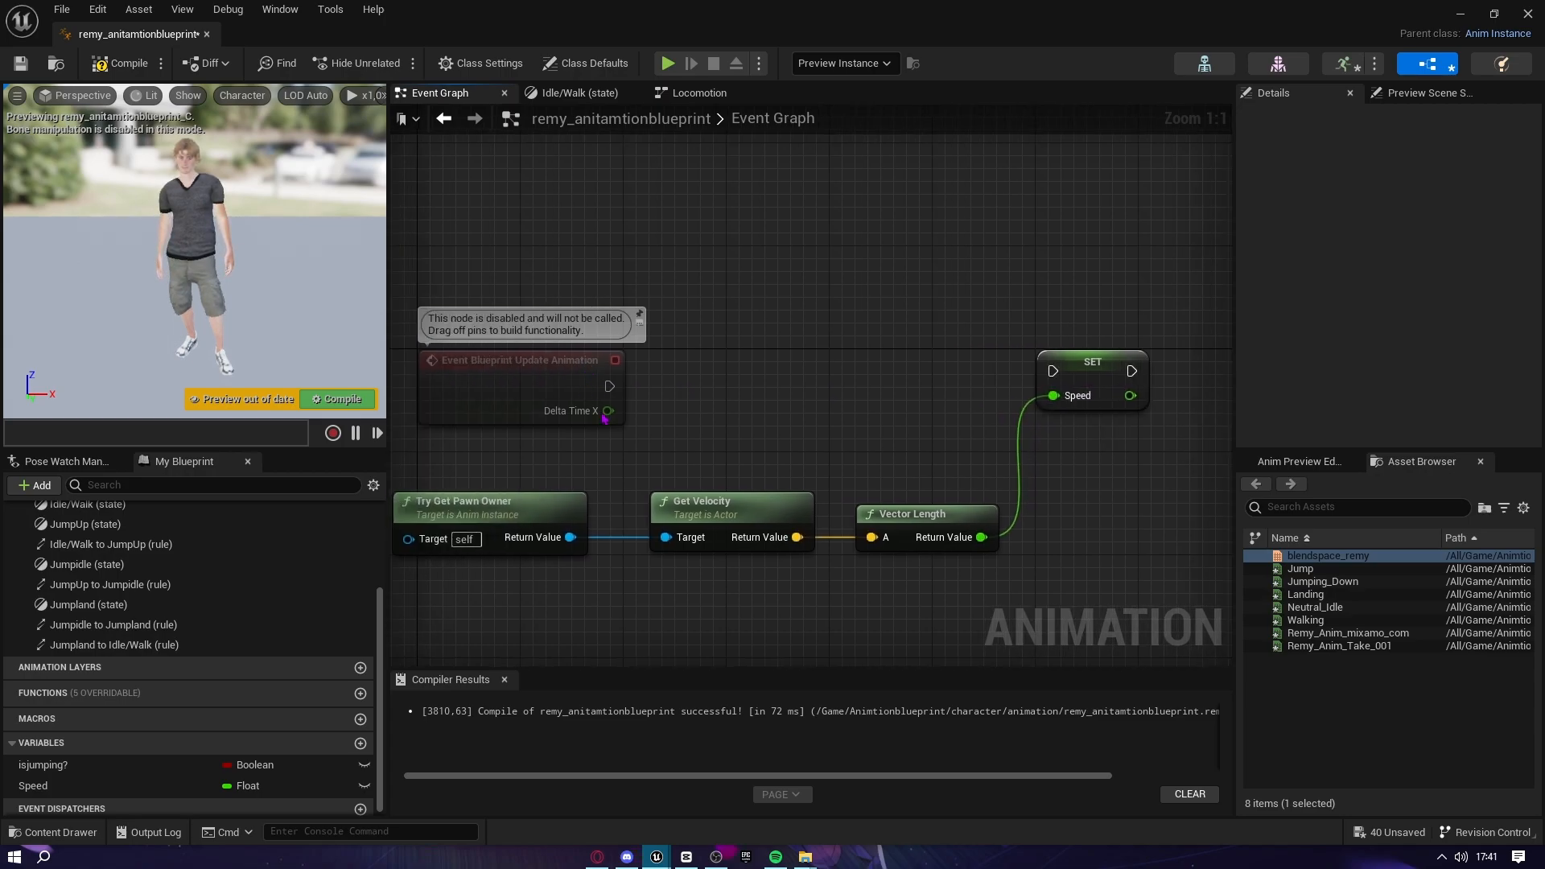
drag(1060, 381, 1053, 372)
drag(526, 364, 526, 338)
right_drag(945, 575, 1142, 549)
scroll(745, 348, down, 2)
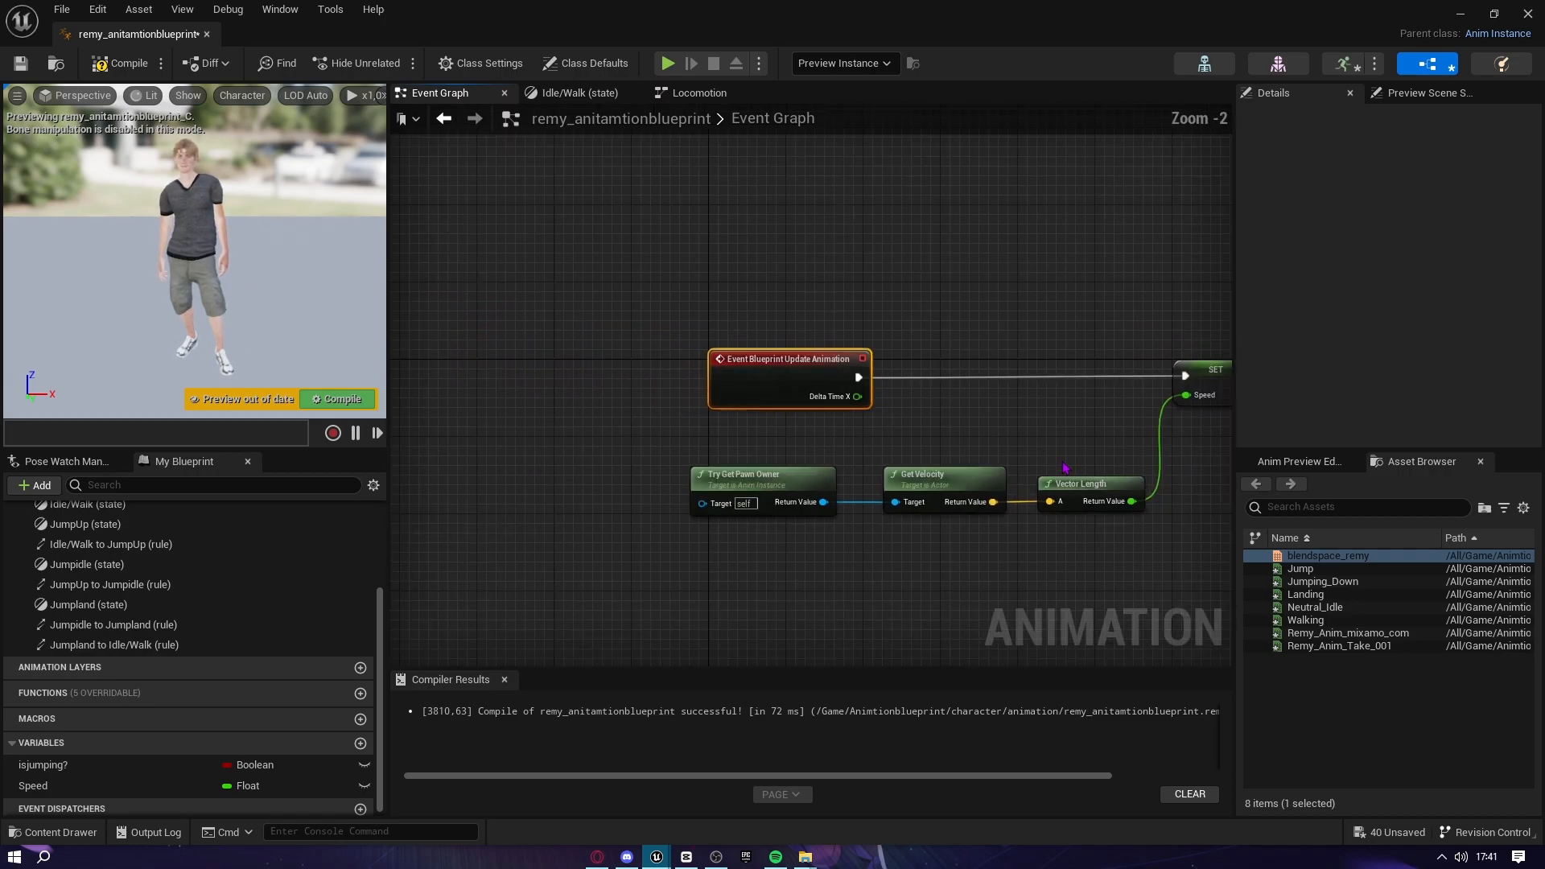
mouse_move(890, 442)
right_down()
mouse_move(768, 452)
mouse_move(934, 427)
mouse_move(889, 422)
right_up()
drag(559, 390, 1135, 567)
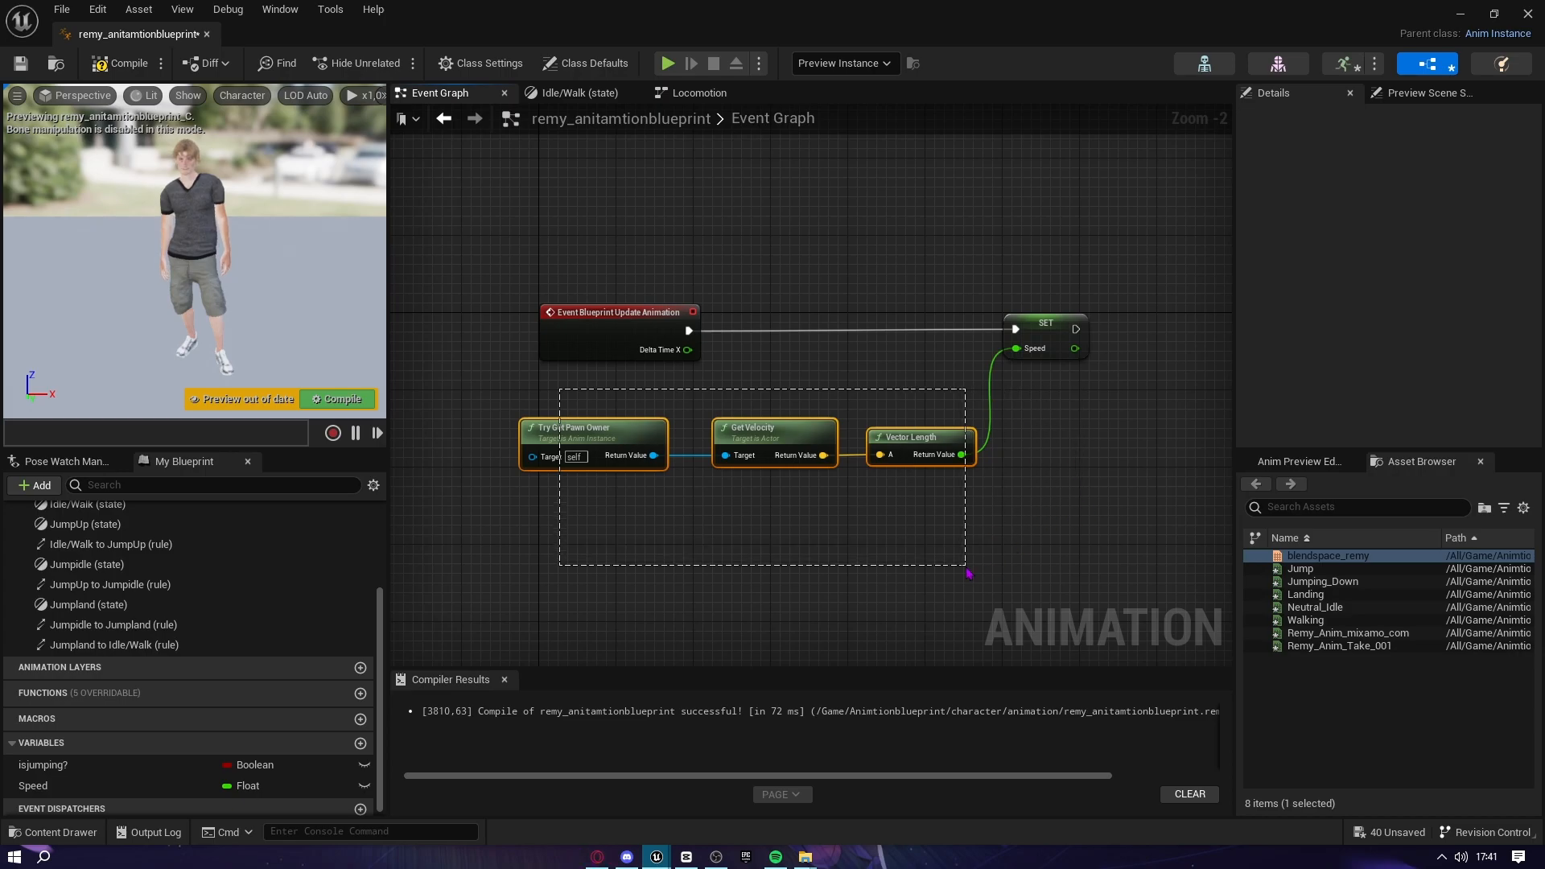
Add a Get Movement Component node from Try Get Pawn Owner's Return Value, below Get Velocity
scroll(744, 498, up, 2)
right_drag(744, 498, 888, 377)
right_click(748, 418)
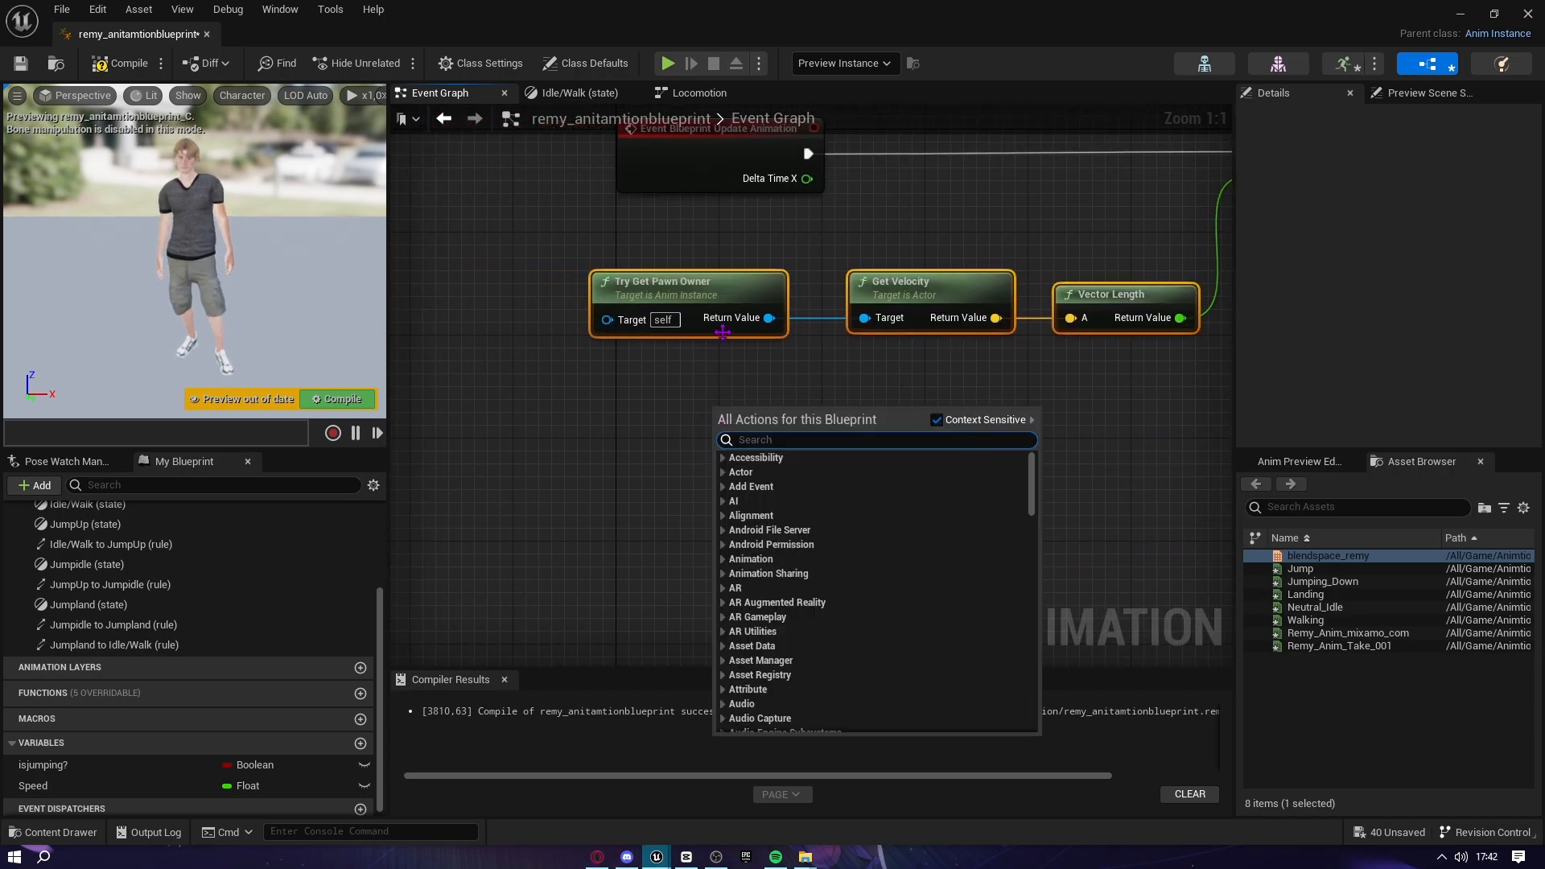
click(748, 418)
drag(768, 318, 867, 538)
text(get movem)
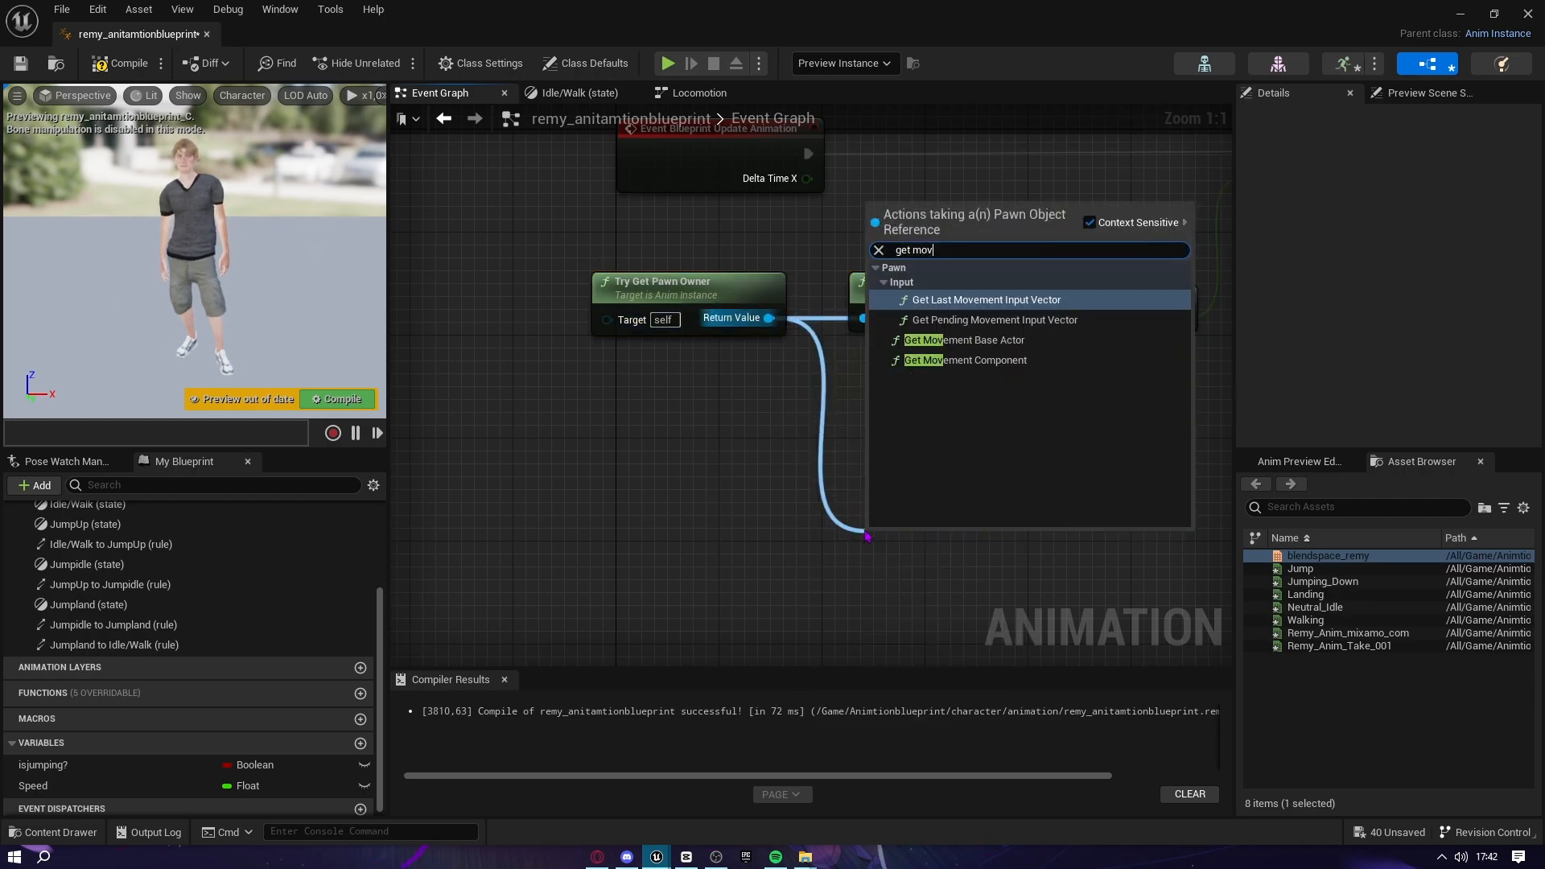
click(993, 361)
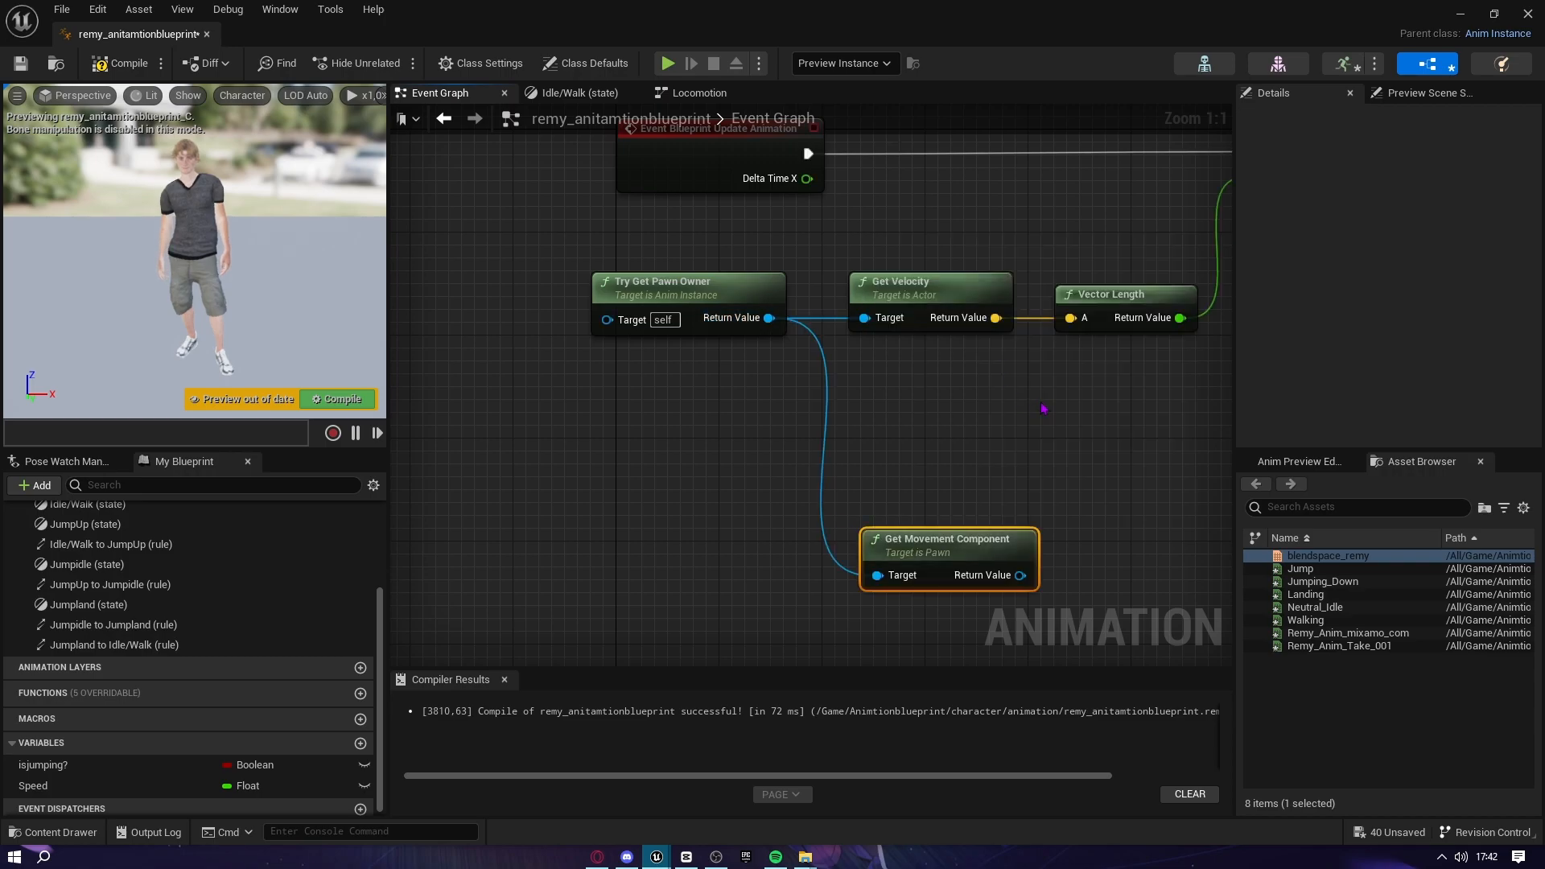
Add an Is Falling node from Get Movement Component's Return Value and position it beside that node
right_drag(1041, 410, 917, 317)
drag(858, 458, 1013, 408)
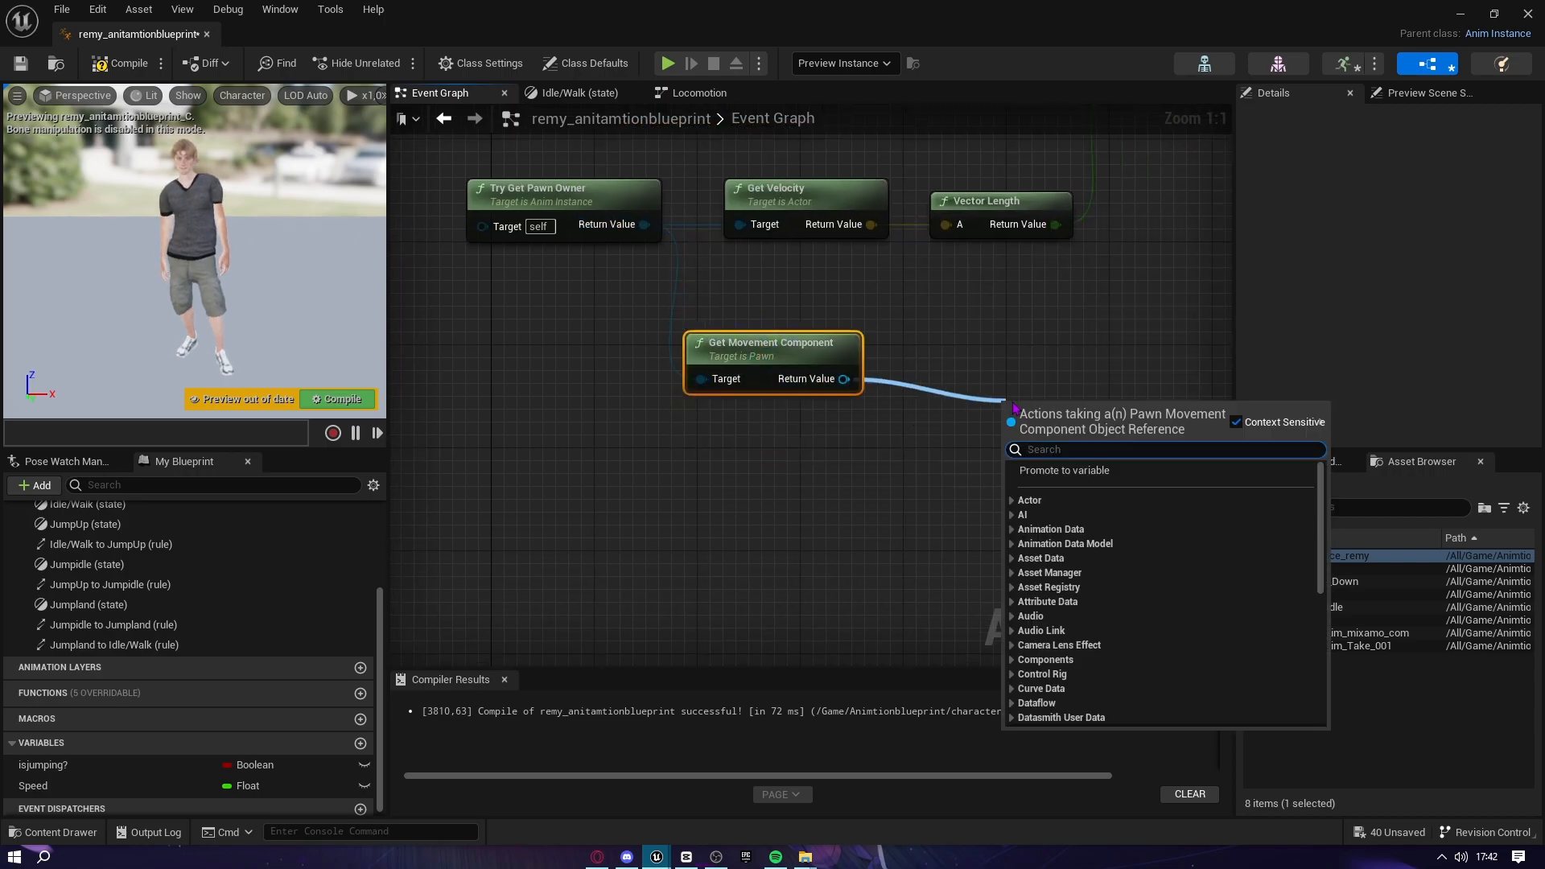
text(is falli)
click(1050, 514)
right_drag(1027, 350, 617, 451)
drag(642, 528, 629, 465)
Add a Set isjumping? node, driven by Is Falling's Return Value and executed after the Set Speed node
drag(181, 765, 807, 171)
click(1057, 194)
right_drag(792, 265, 737, 366)
drag(718, 547, 1003, 290)
drag(1030, 248, 967, 259)
right_drag(758, 380, 1038, 413)
drag(1202, 309, 1194, 297)
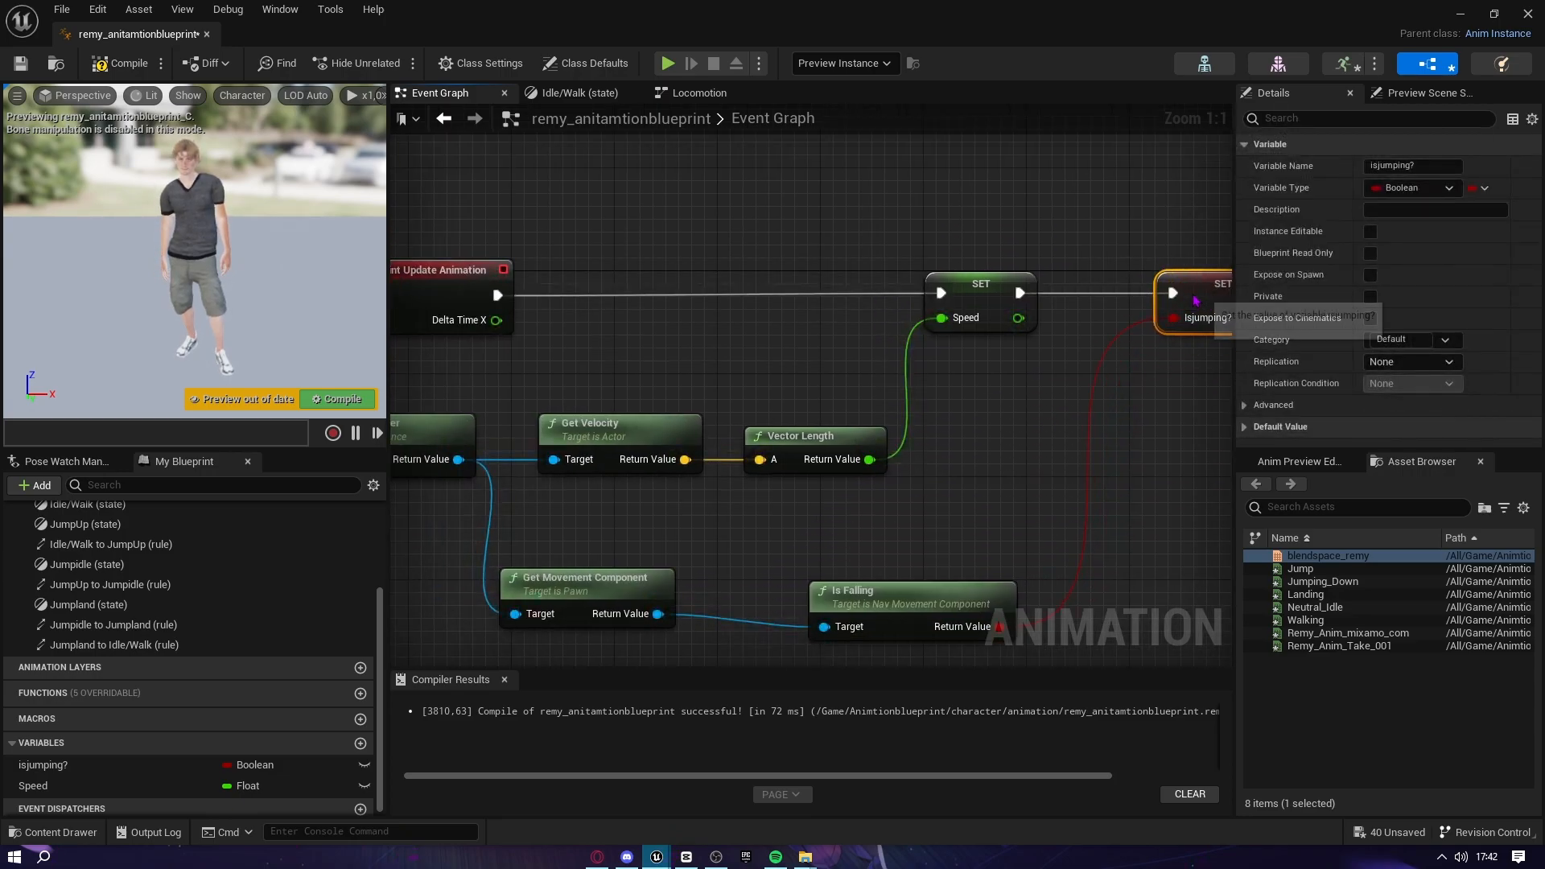
Tidy the graph by aligning the Is Falling node with Get Movement Component beneath the velocity nodes
scroll(1044, 442, down, 2)
right_drag(971, 468, 940, 439)
drag(928, 531, 899, 519)
drag(535, 500, 682, 500)
drag(943, 547, 945, 513)
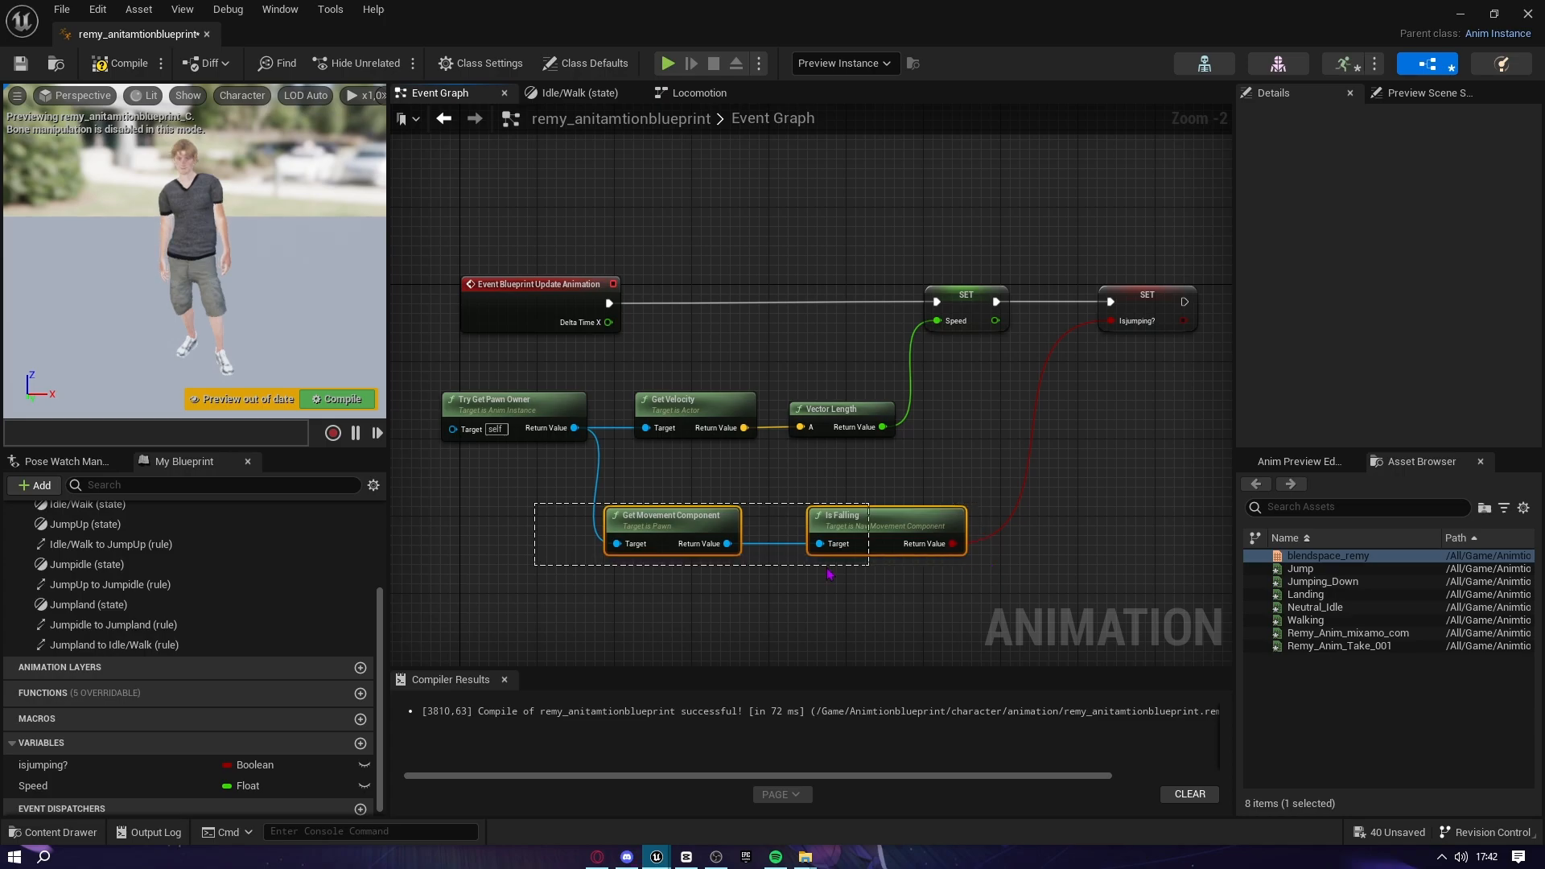
Compile and save Remy's animation blueprint with its finished Event Graph
right_drag(1072, 583, 921, 516)
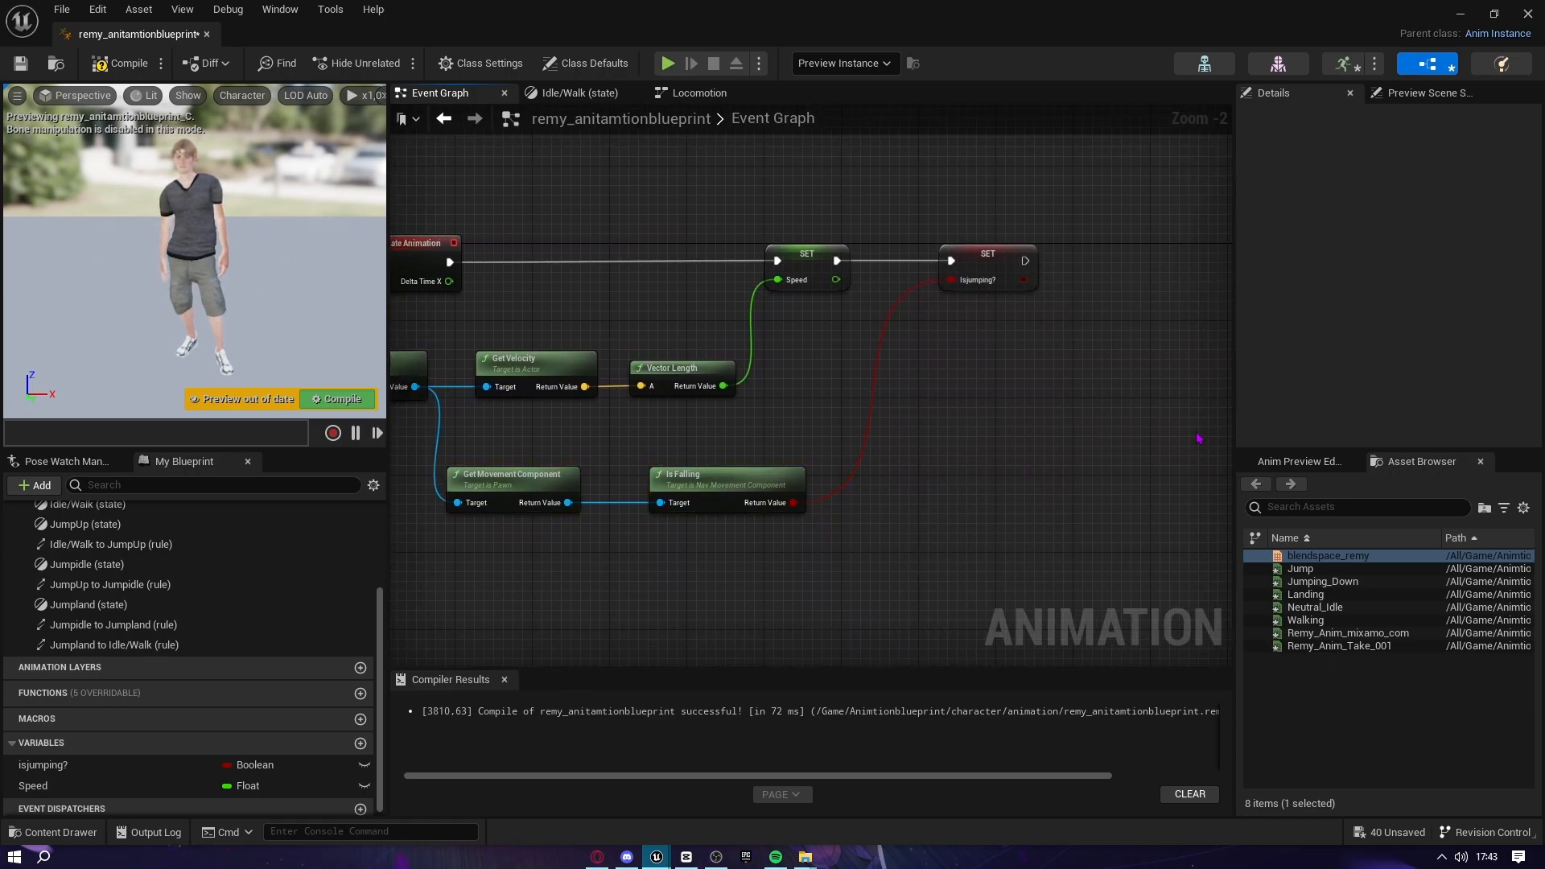
drag(640, 615, 617, 542)
scroll(668, 539, down, 4)
mouse_move(824, 553)
right_down()
mouse_move(879, 539)
mouse_move(807, 539)
right_up()
scroll(786, 317, up, 6)
right_drag(995, 366, 814, 369)
scroll(813, 369, down, 3)
right_drag(976, 457, 1035, 424)
click(128, 64)
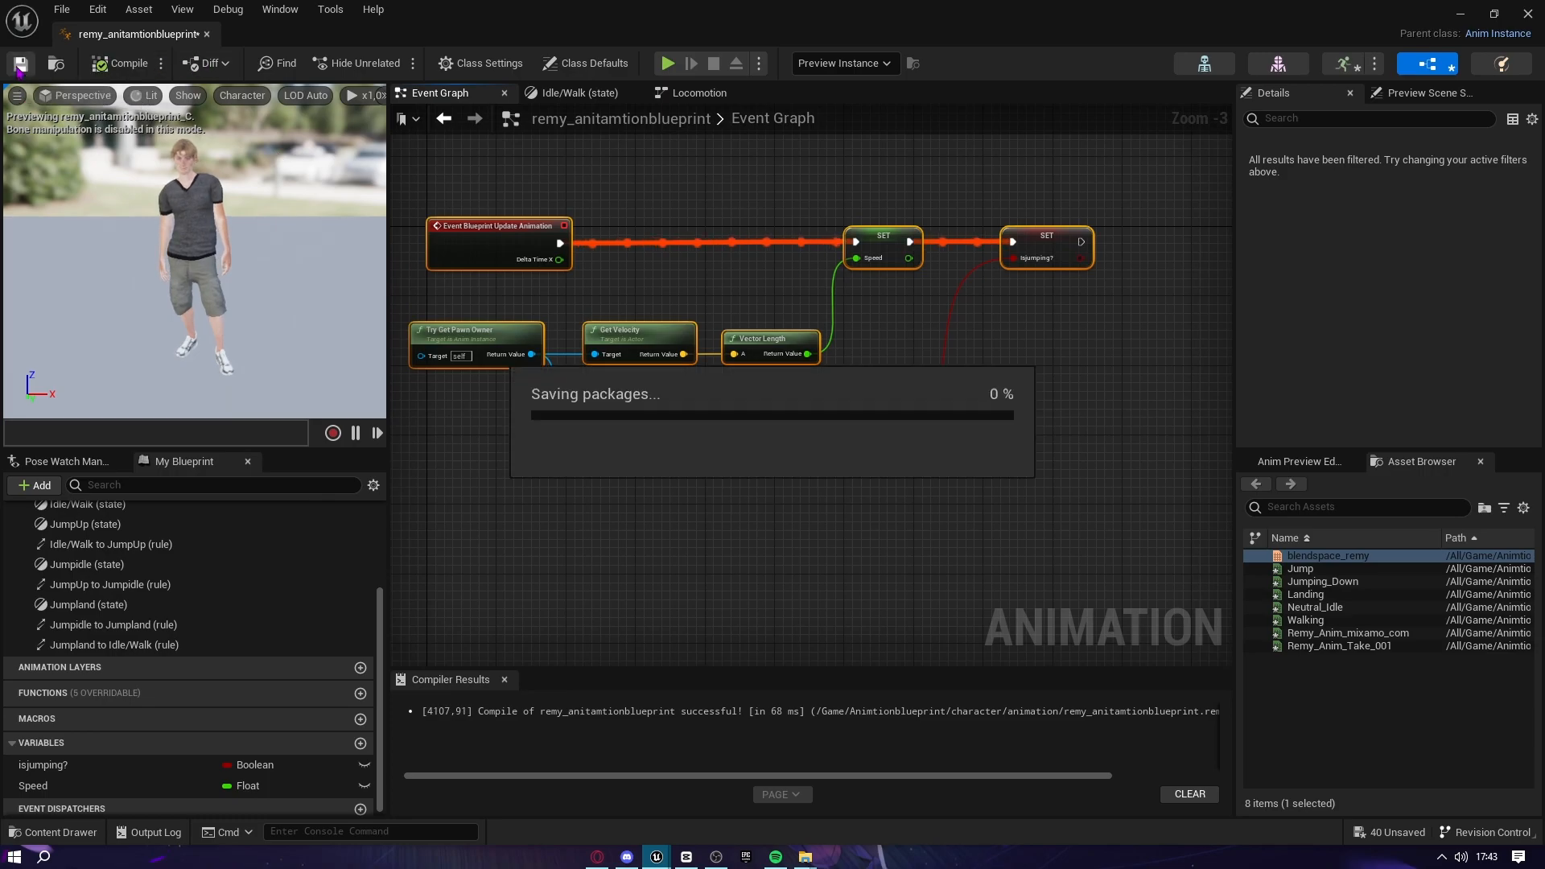
click(18, 69)
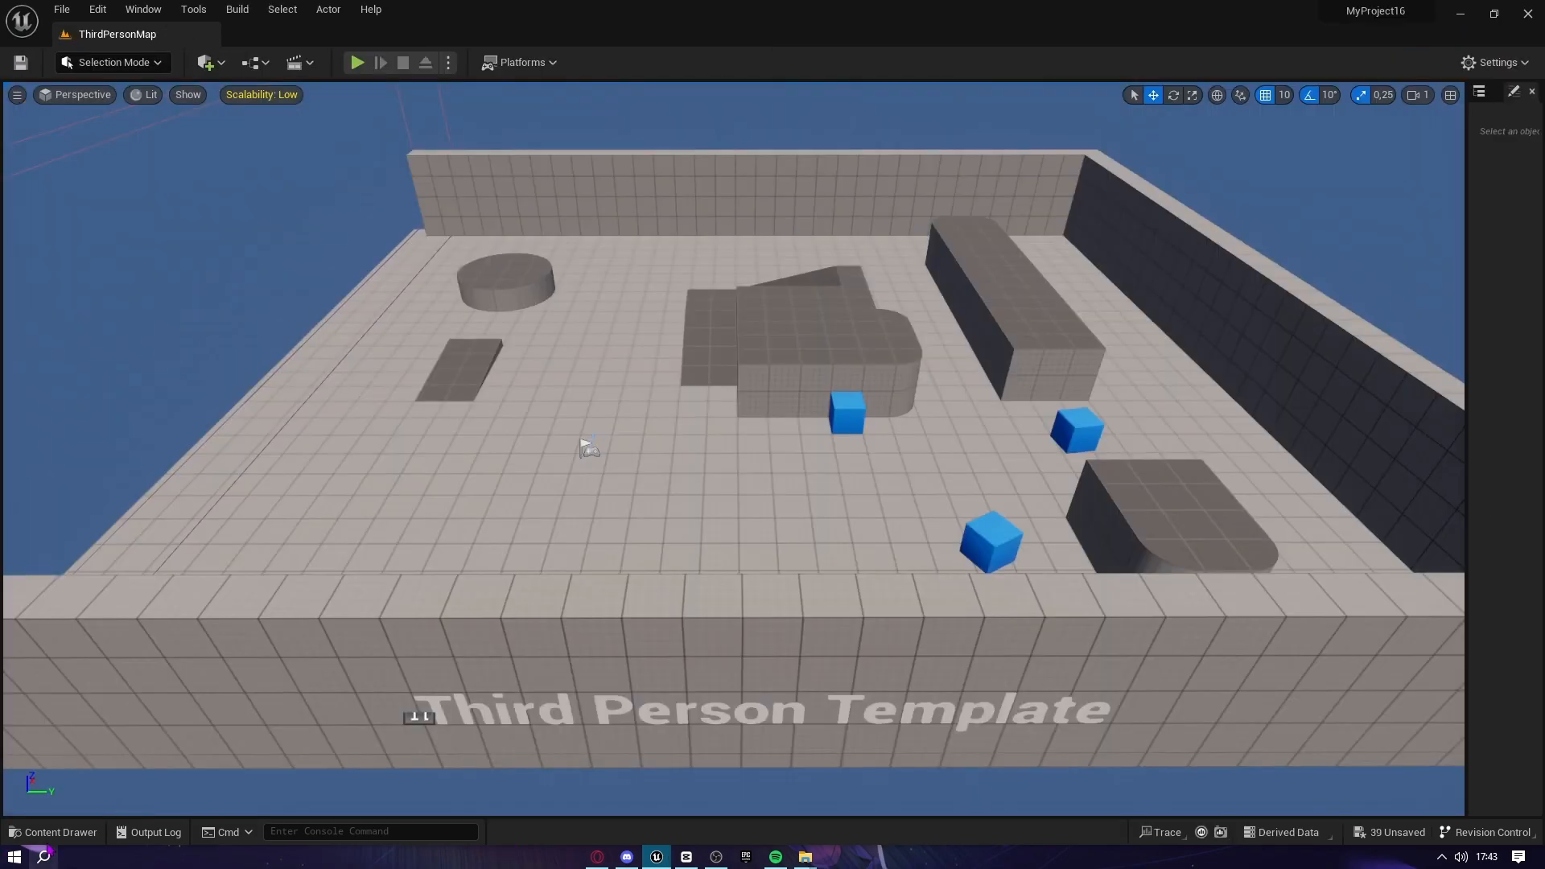
Open the BP_ThirdPersonCharacter blueprint from the ThirdPerson Blueprints folder
click(50, 833)
click(89, 310)
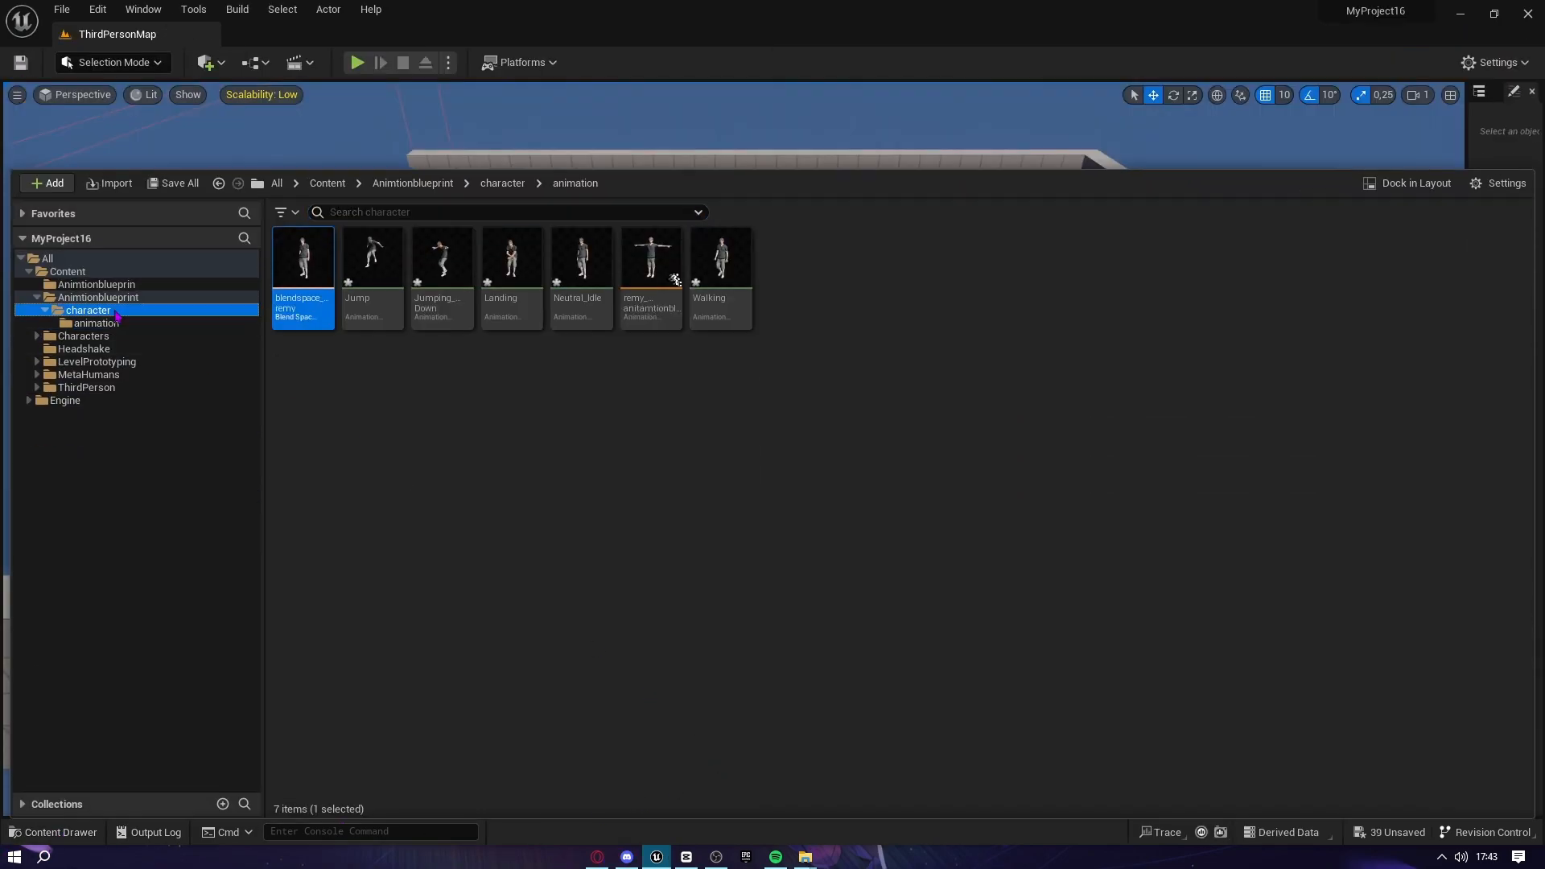
click(97, 323)
click(86, 375)
click(87, 388)
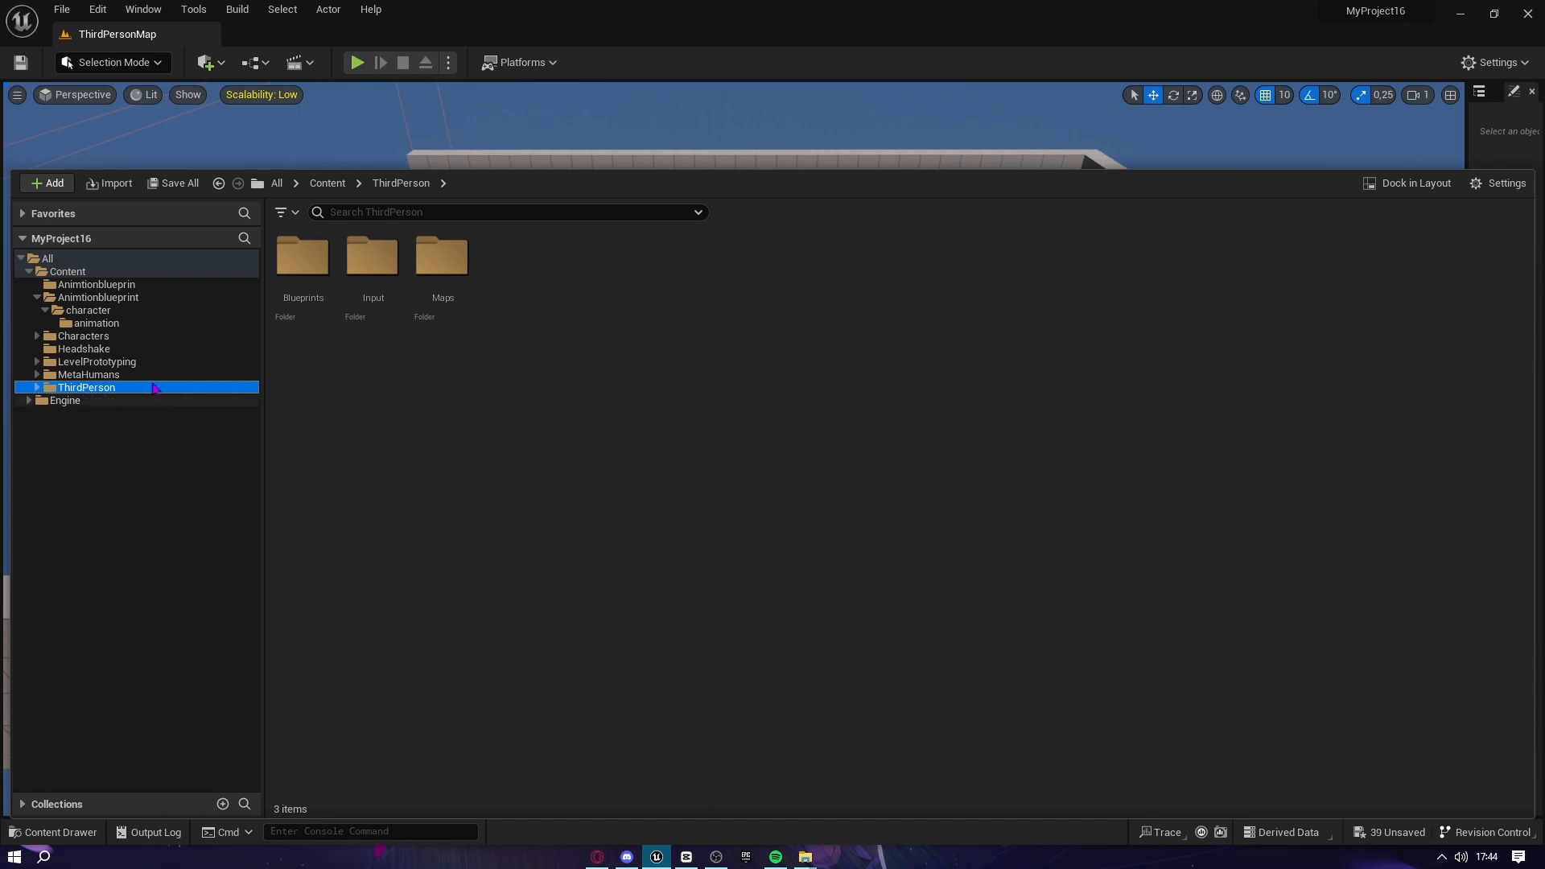
double_click(303, 258)
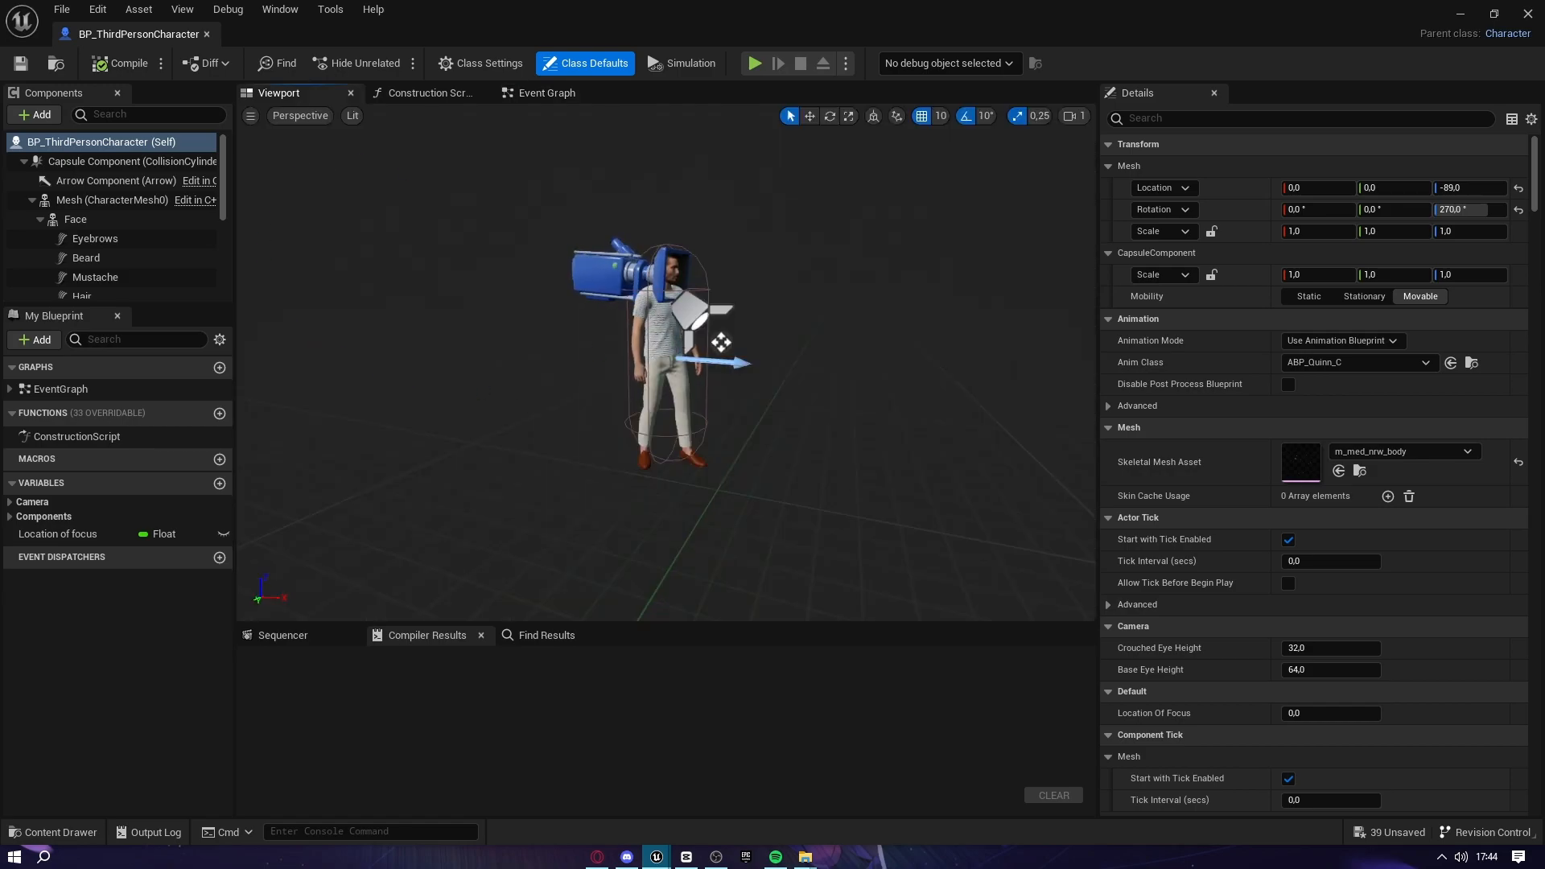
Examine the character's Torso, Capsule, Mesh and Face components to see which parts make up the current body
click(661, 324)
mouse_move(958, 418)
right_down()
mouse_move(905, 386)
mouse_move(952, 418)
right_up()
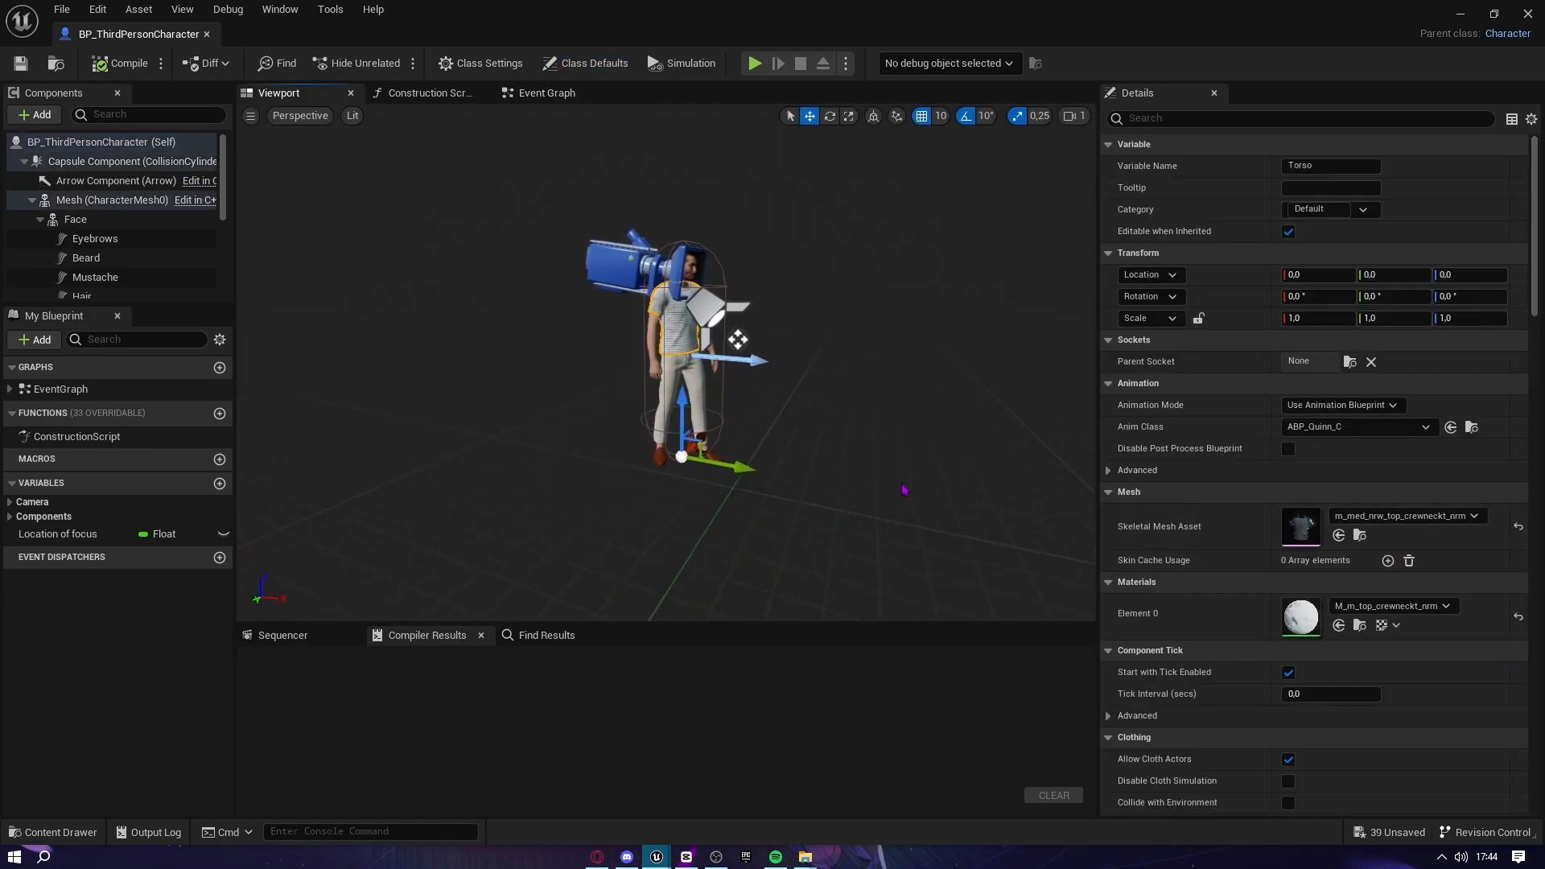
click(107, 220)
click(109, 162)
click(107, 200)
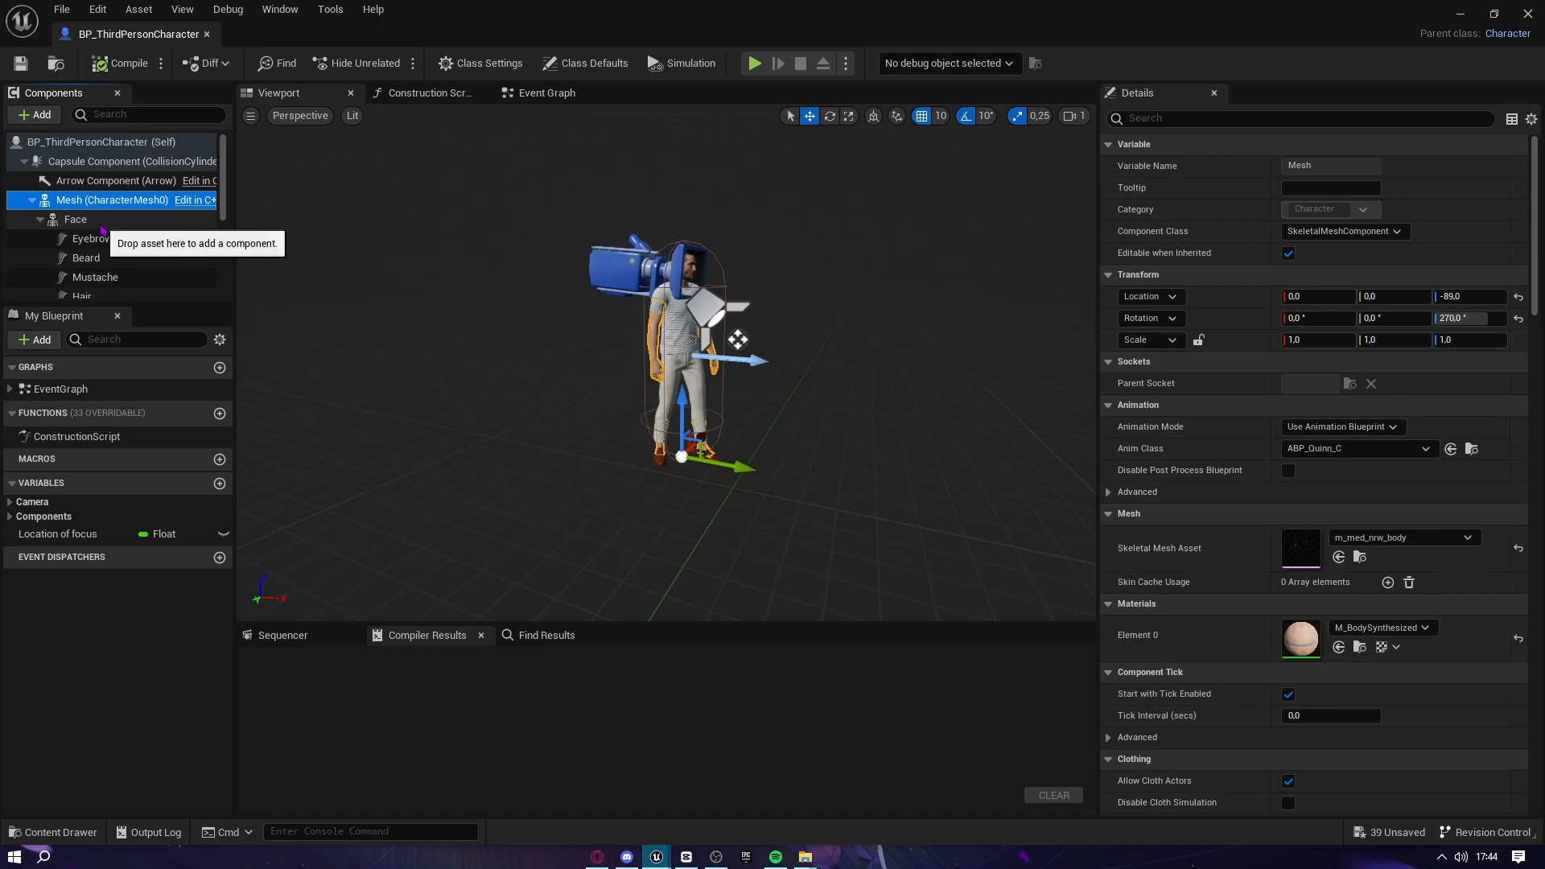
click(99, 220)
scroll(108, 246, down, 2)
scroll(113, 242, up, 2)
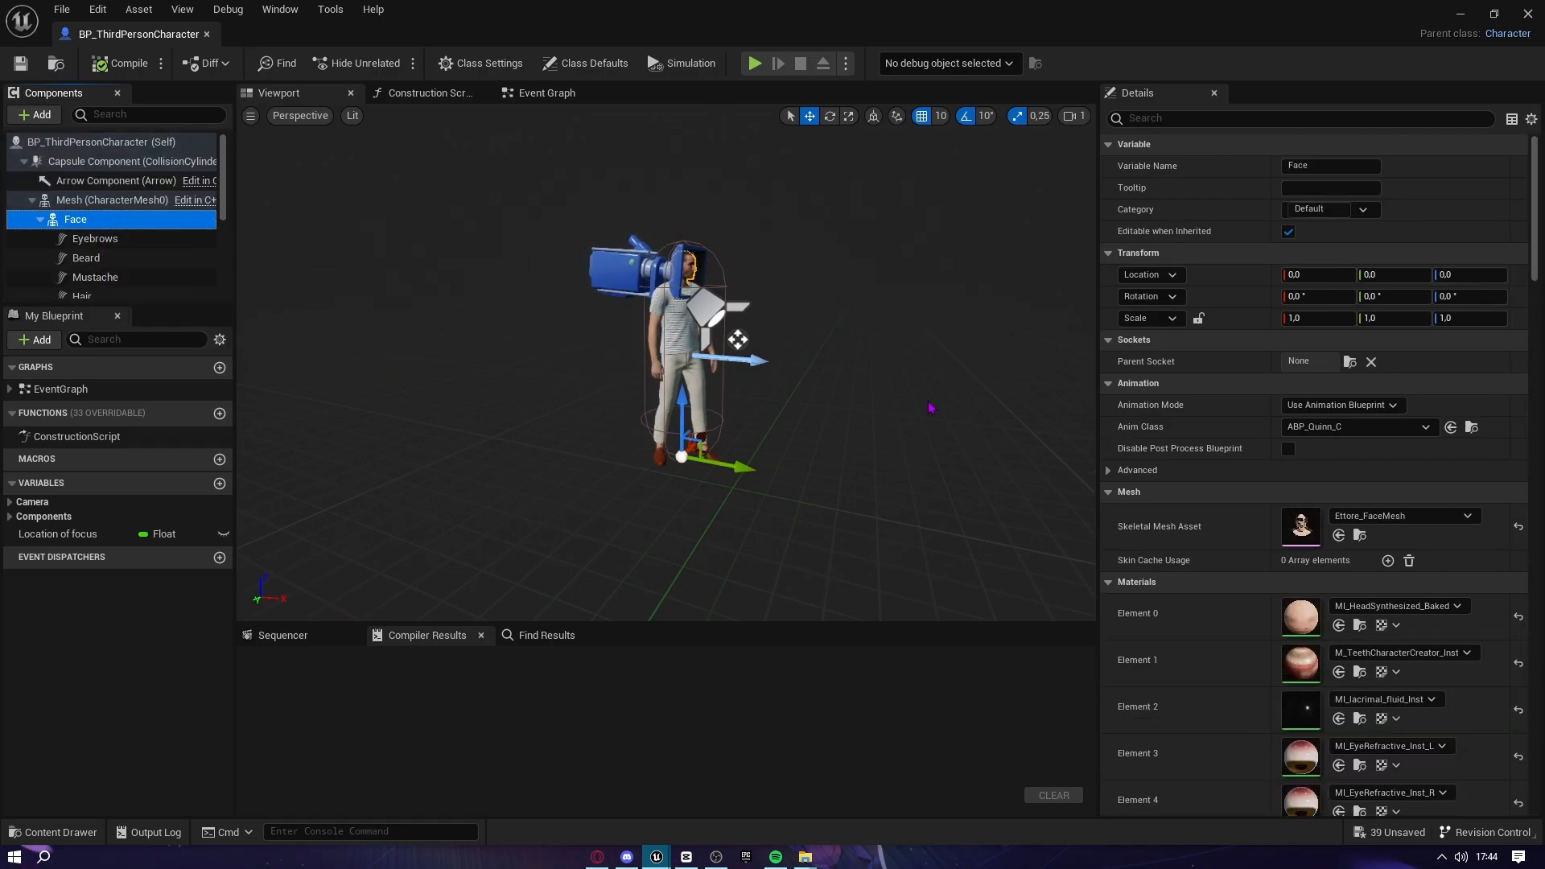
scroll(682, 338, down, 3)
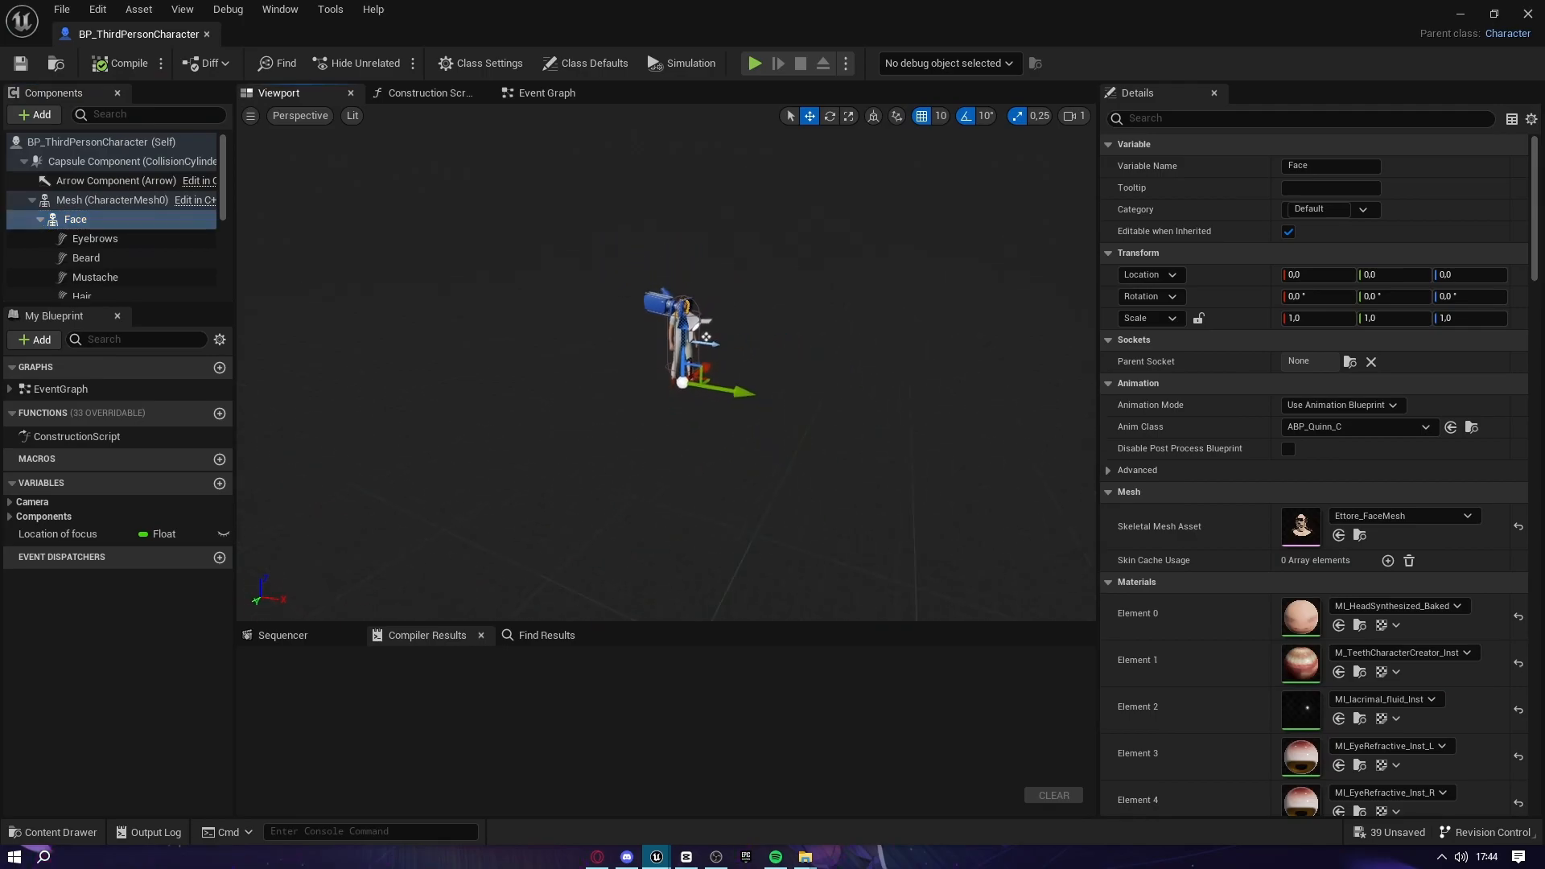
scroll(706, 389, up, 4)
scroll(711, 338, down, 4)
scroll(724, 400, up, 3)
scroll(724, 399, down, 2)
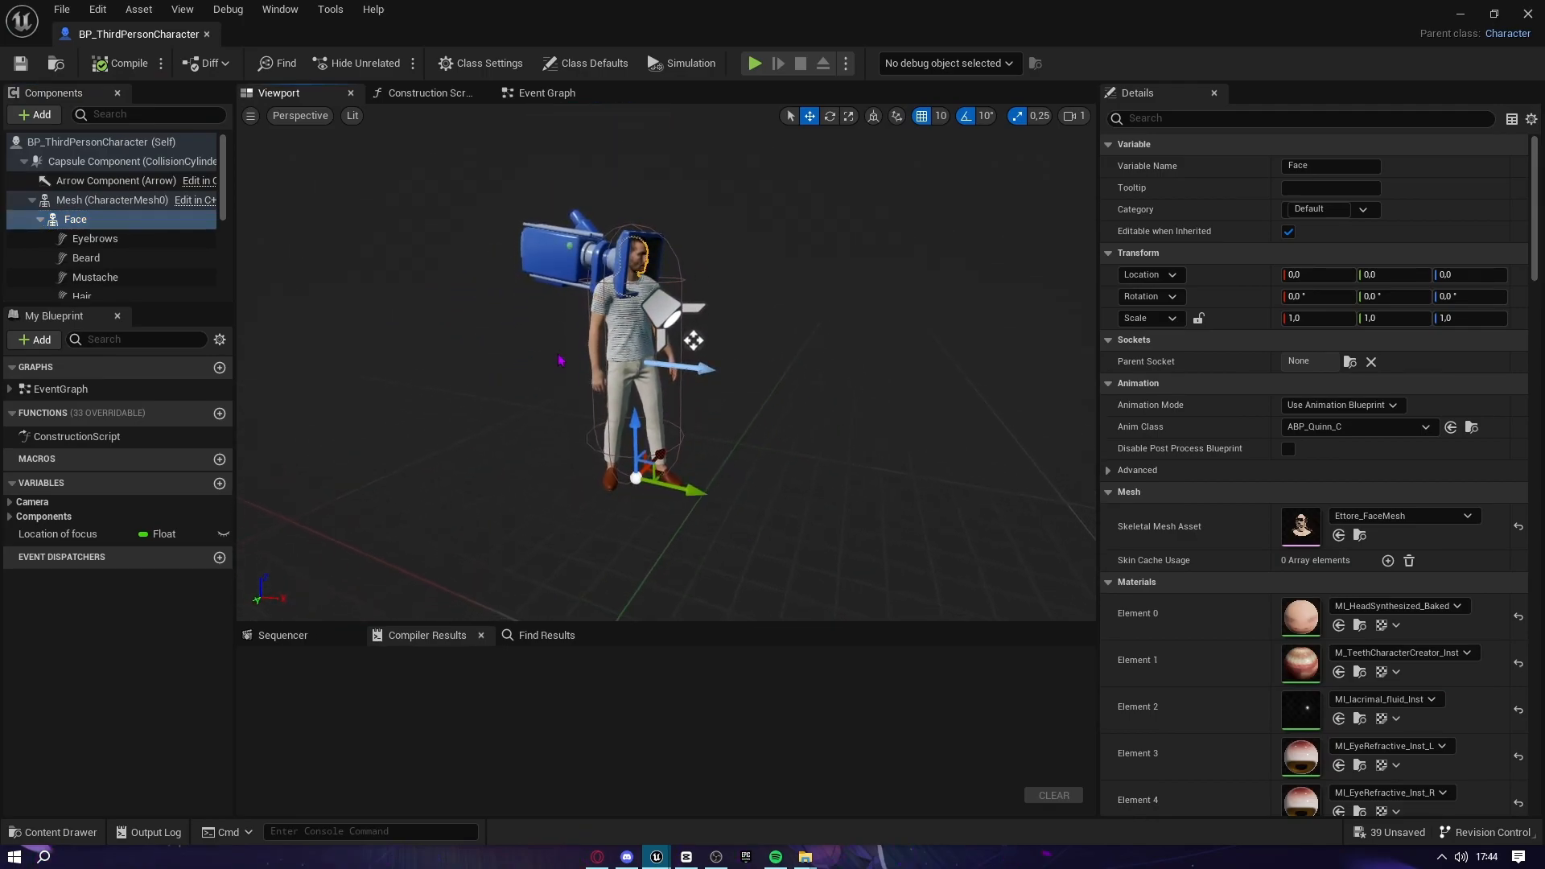
Set the Skeletal Mesh Asset of the character's Mesh component to Remy
click(87, 203)
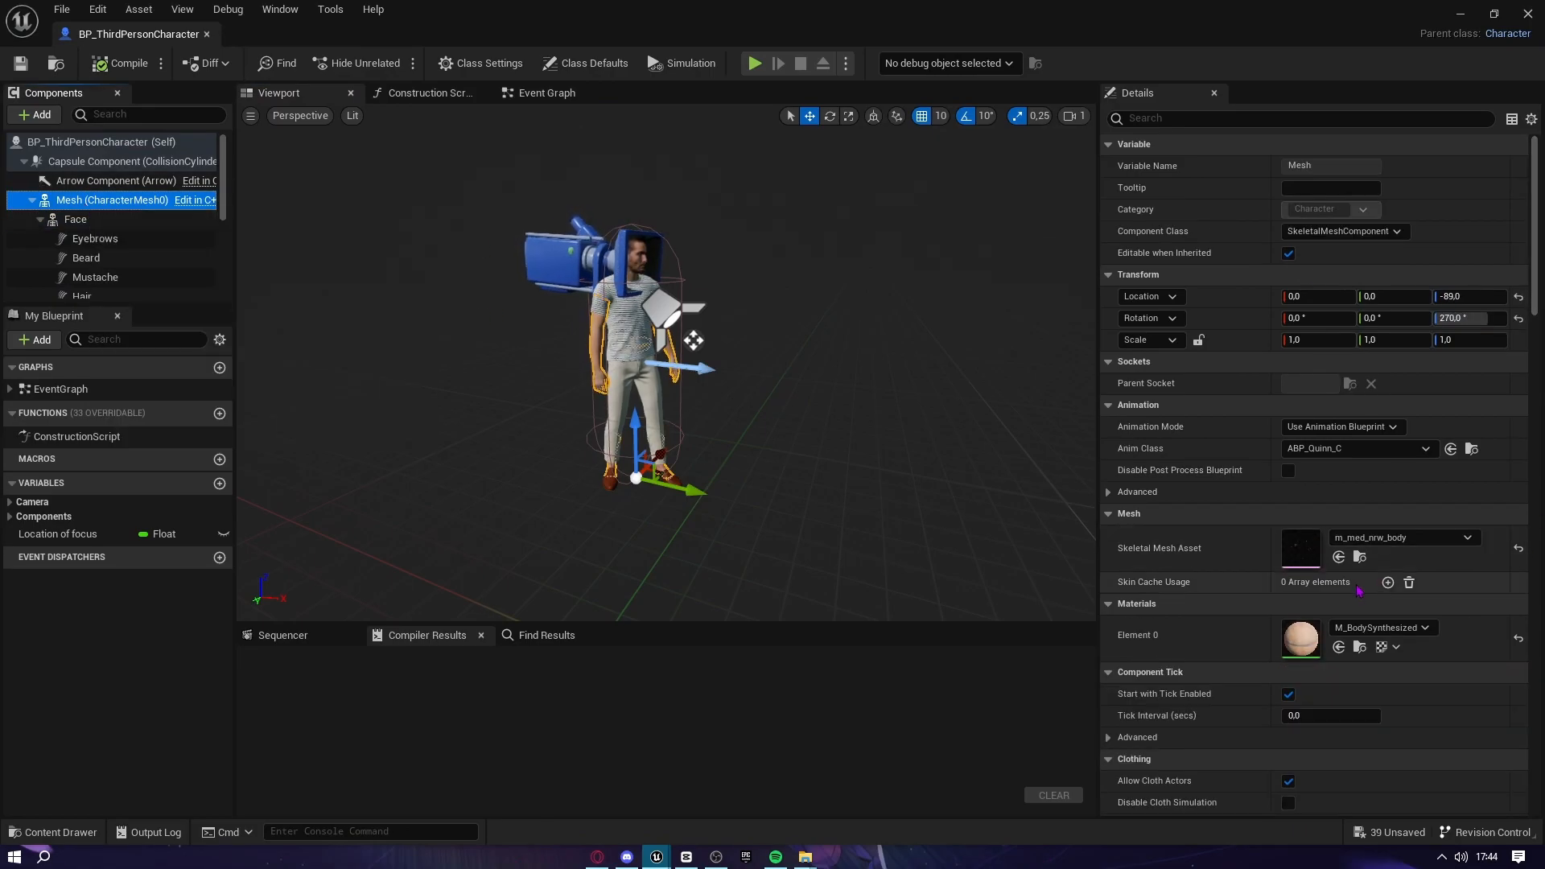
click(1438, 547)
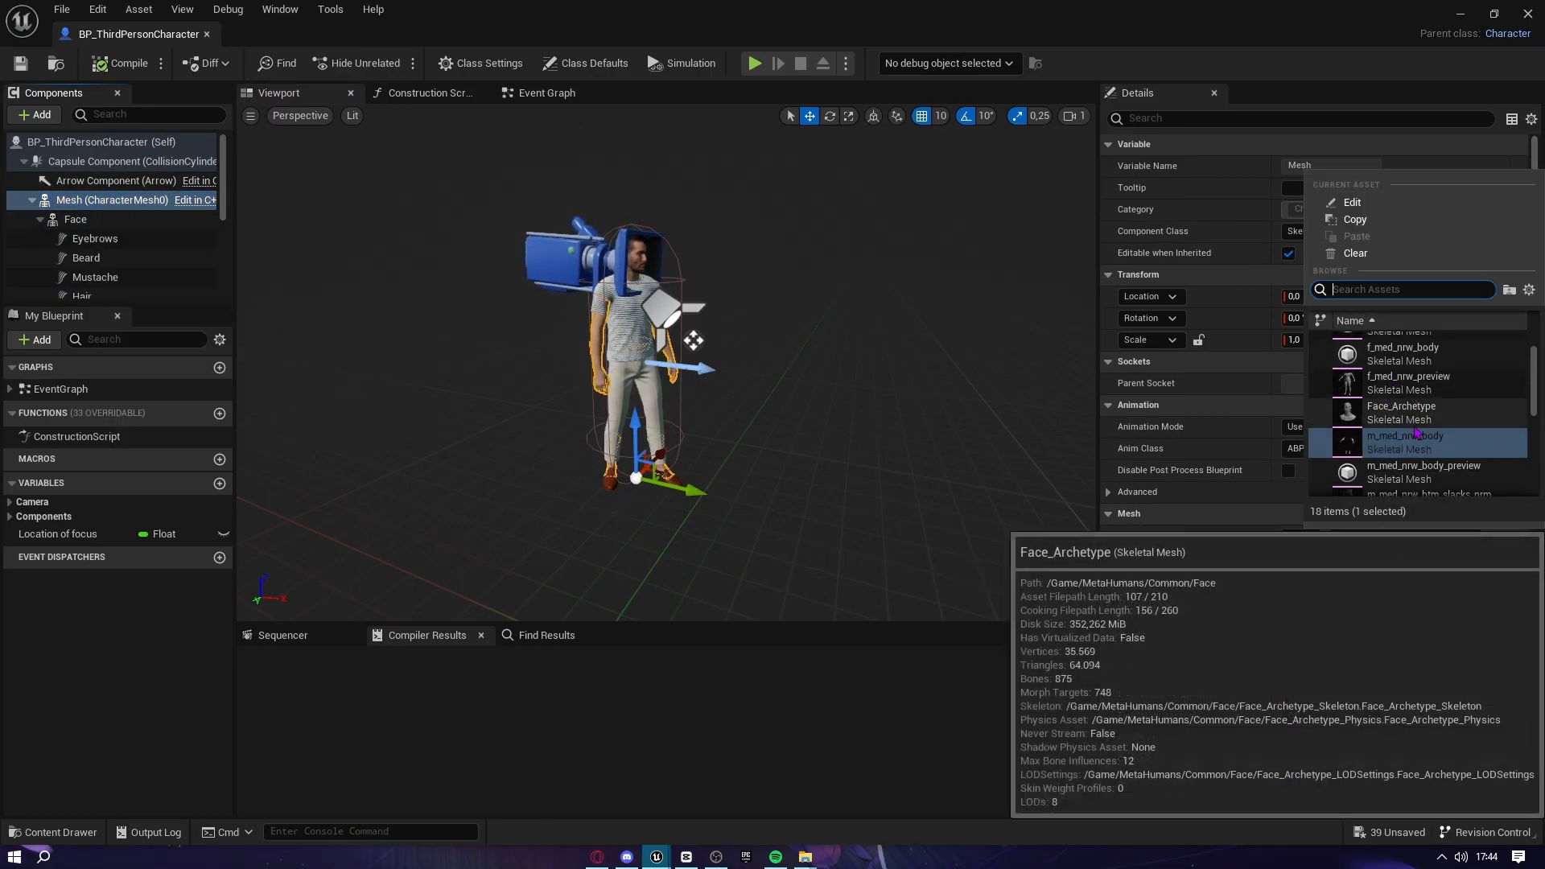
scroll(1418, 435, down, 5)
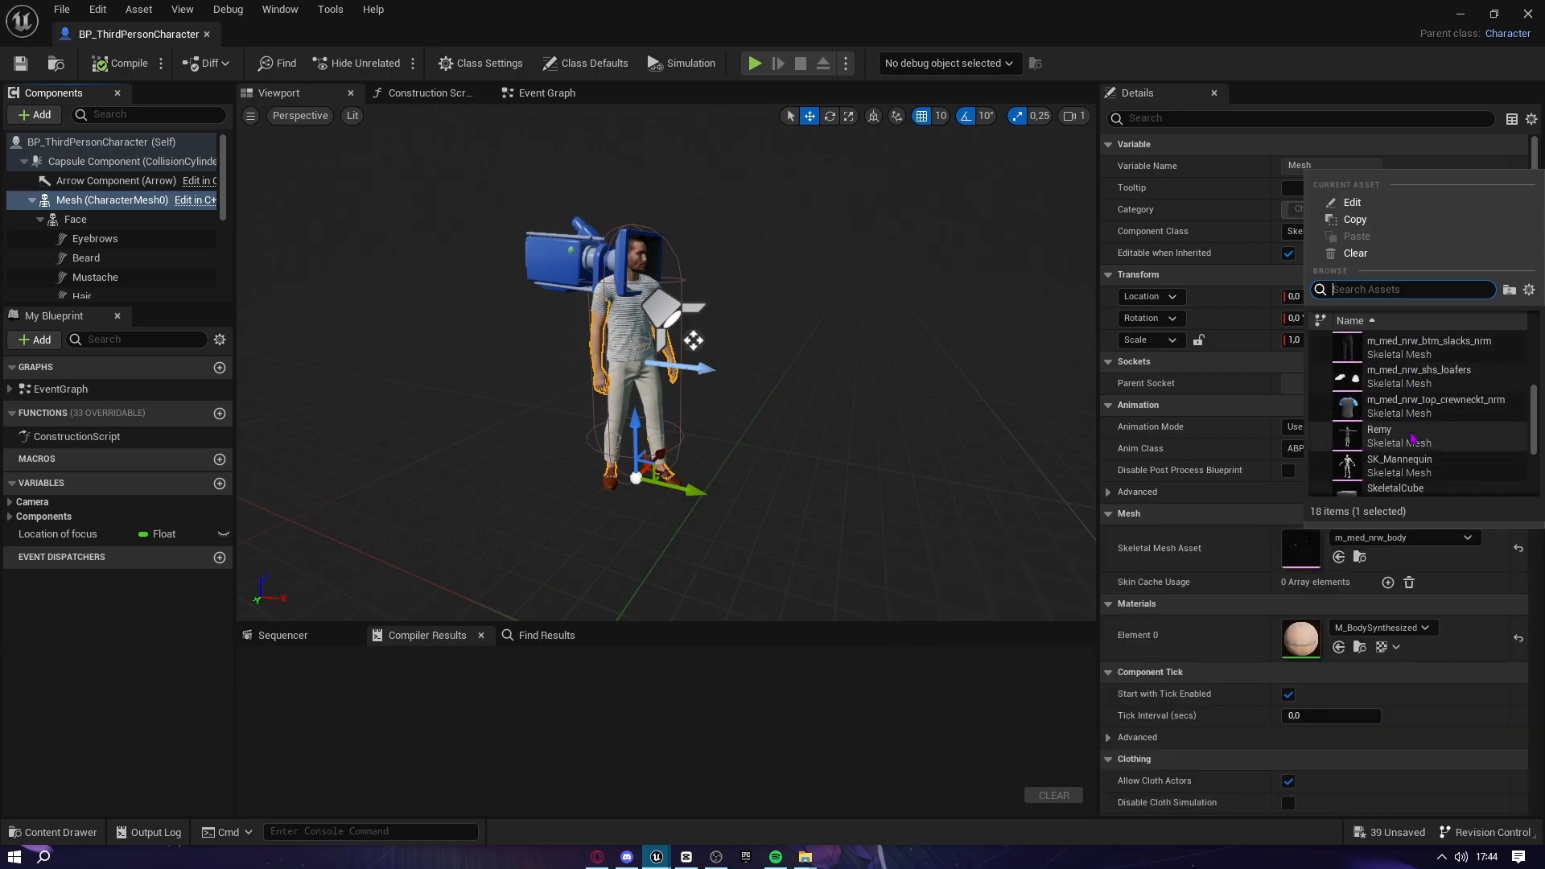
click(1380, 414)
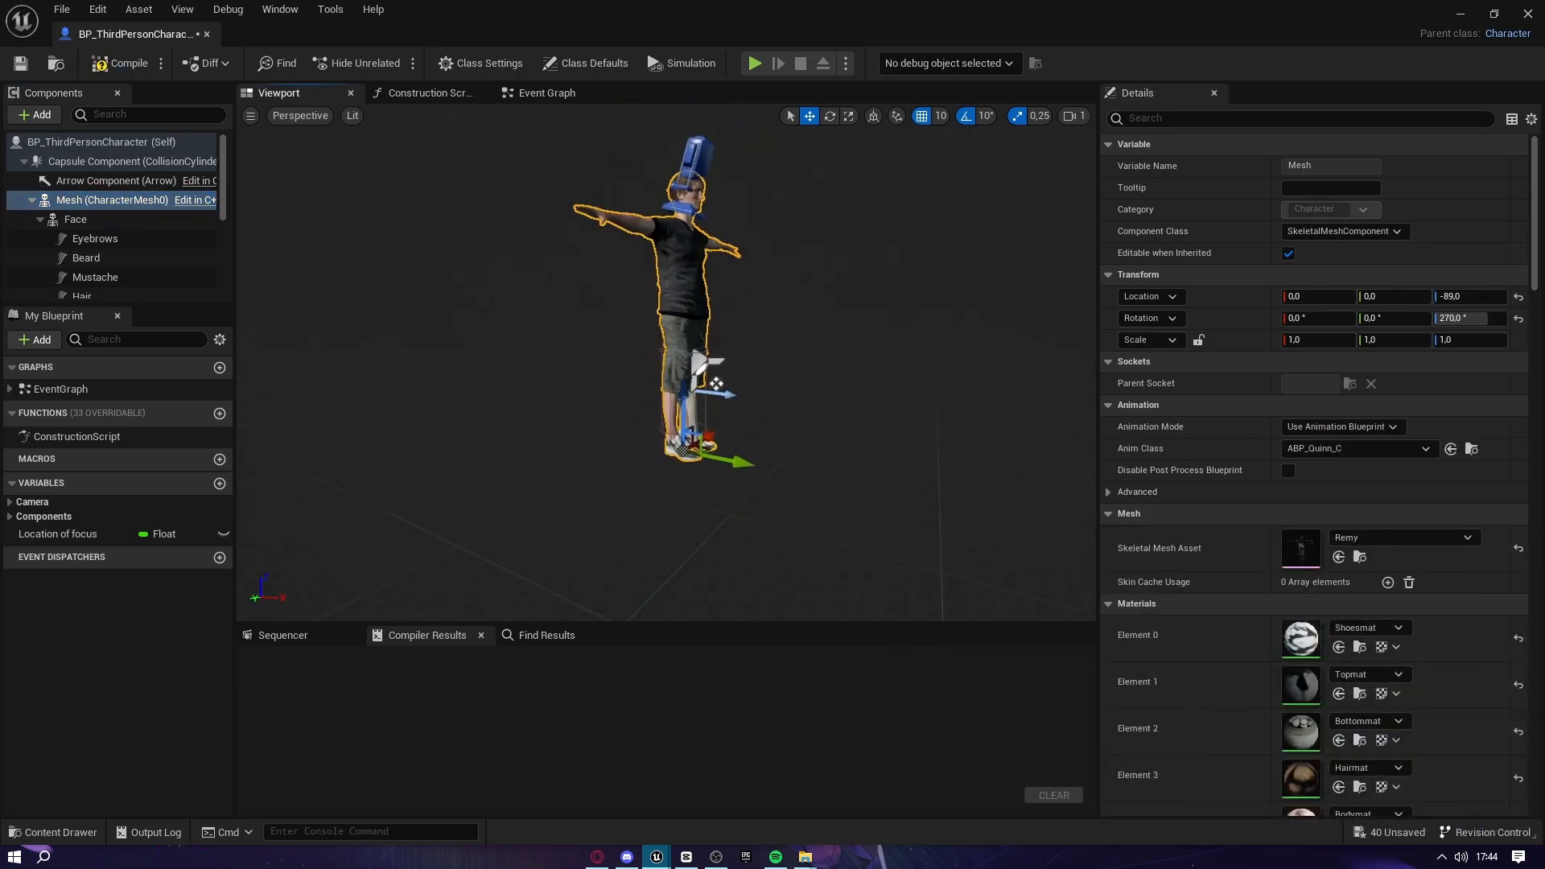
Delete the Face component together with its Eyebrows, Beard, Mustache, Hair, Eyelashes and Fuzz children
scroll(930, 401, up, 2)
click(101, 219)
scroll(105, 241, down, 3)
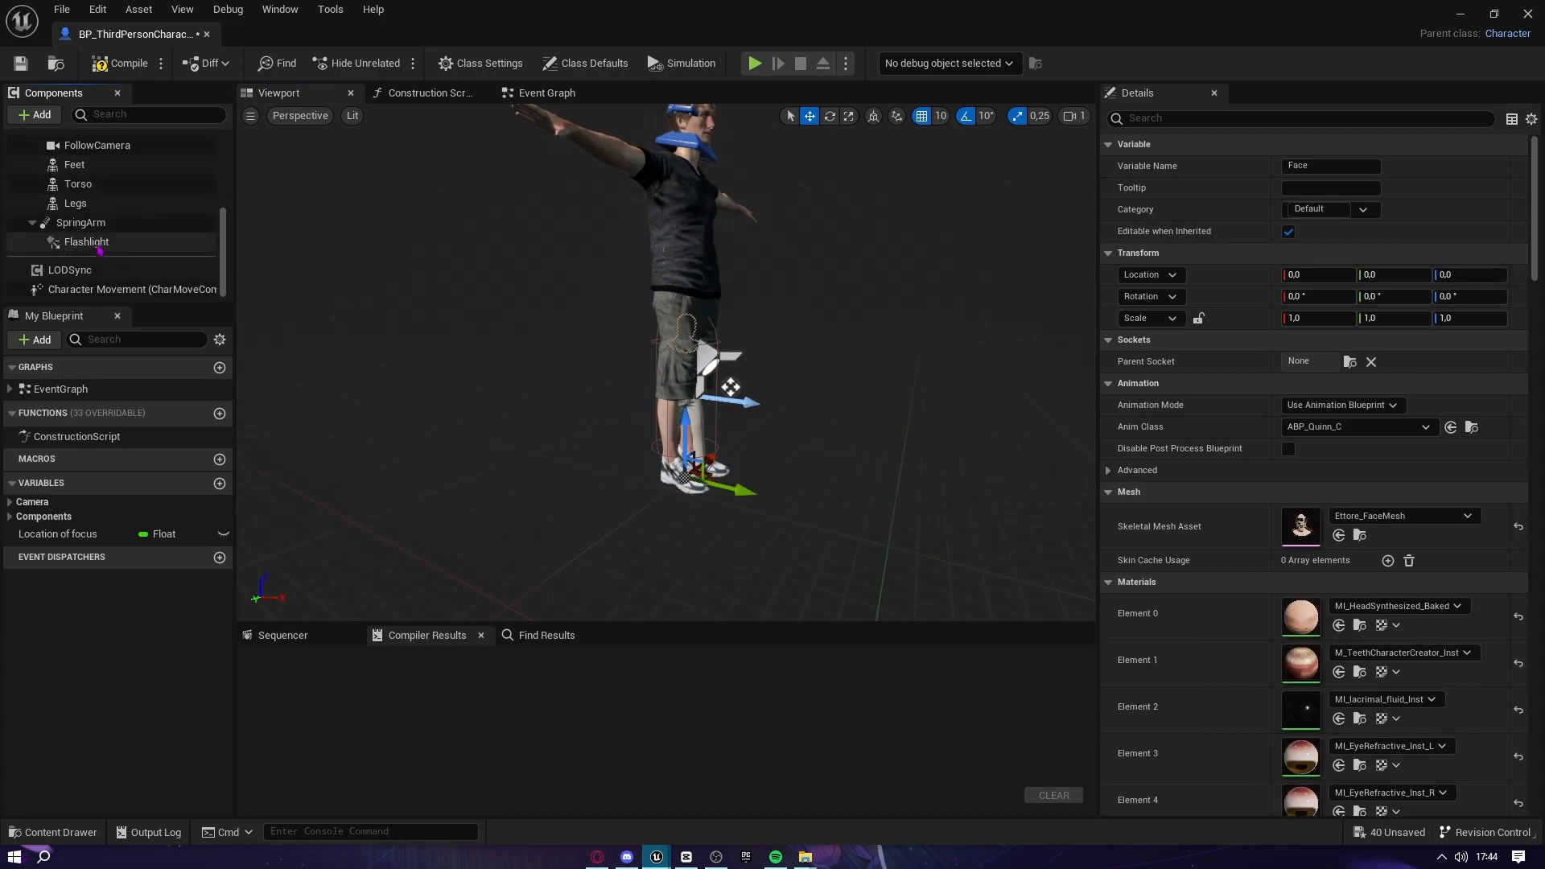
scroll(107, 266, up, 1)
shift+click(193, 229)
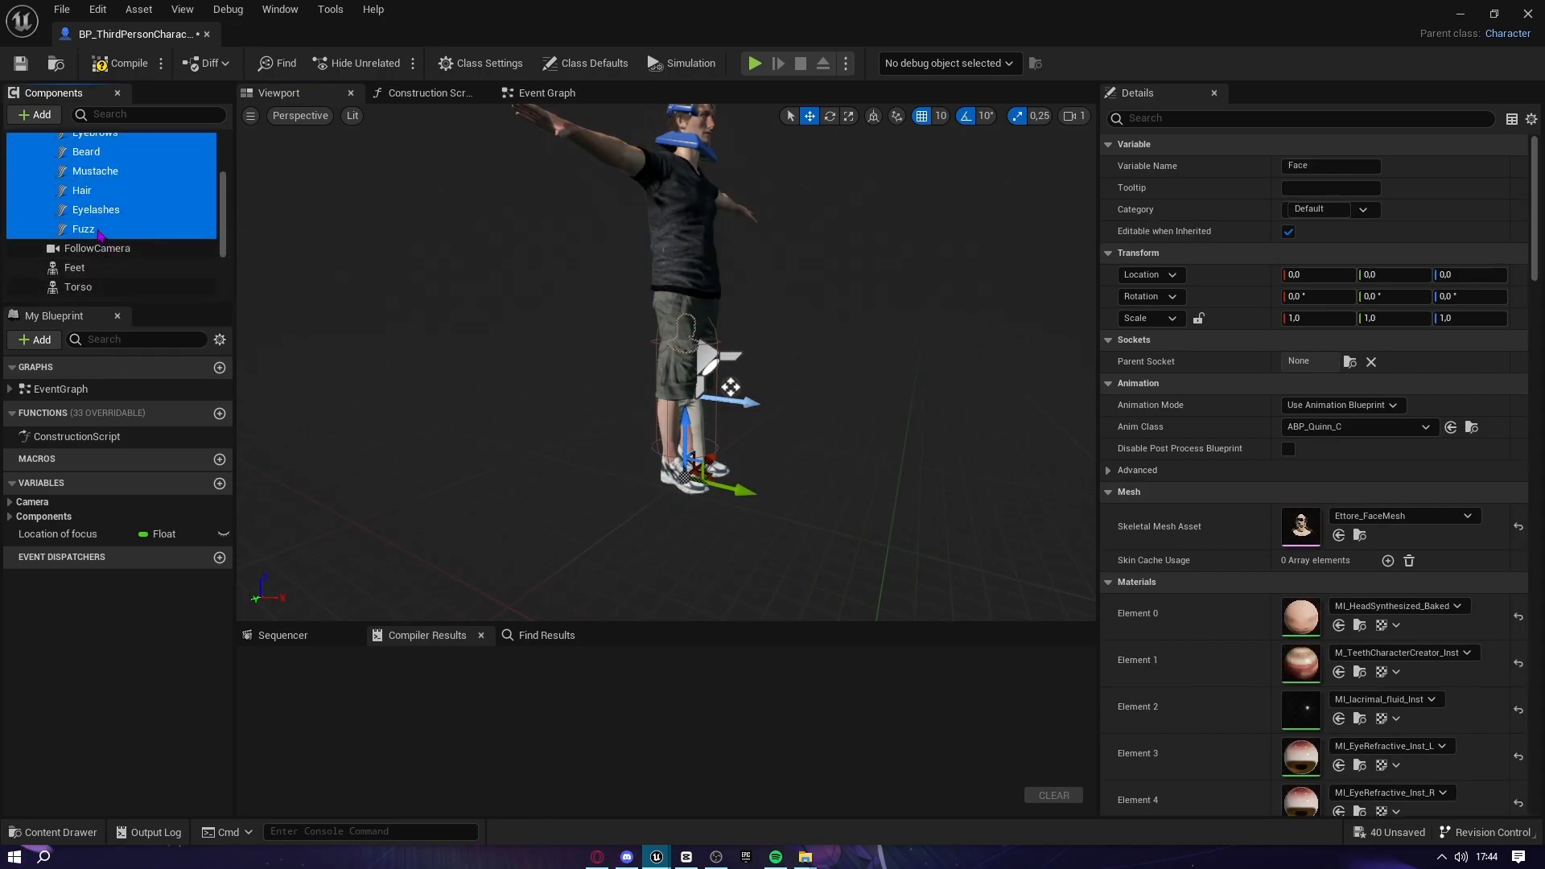
key(Delete)
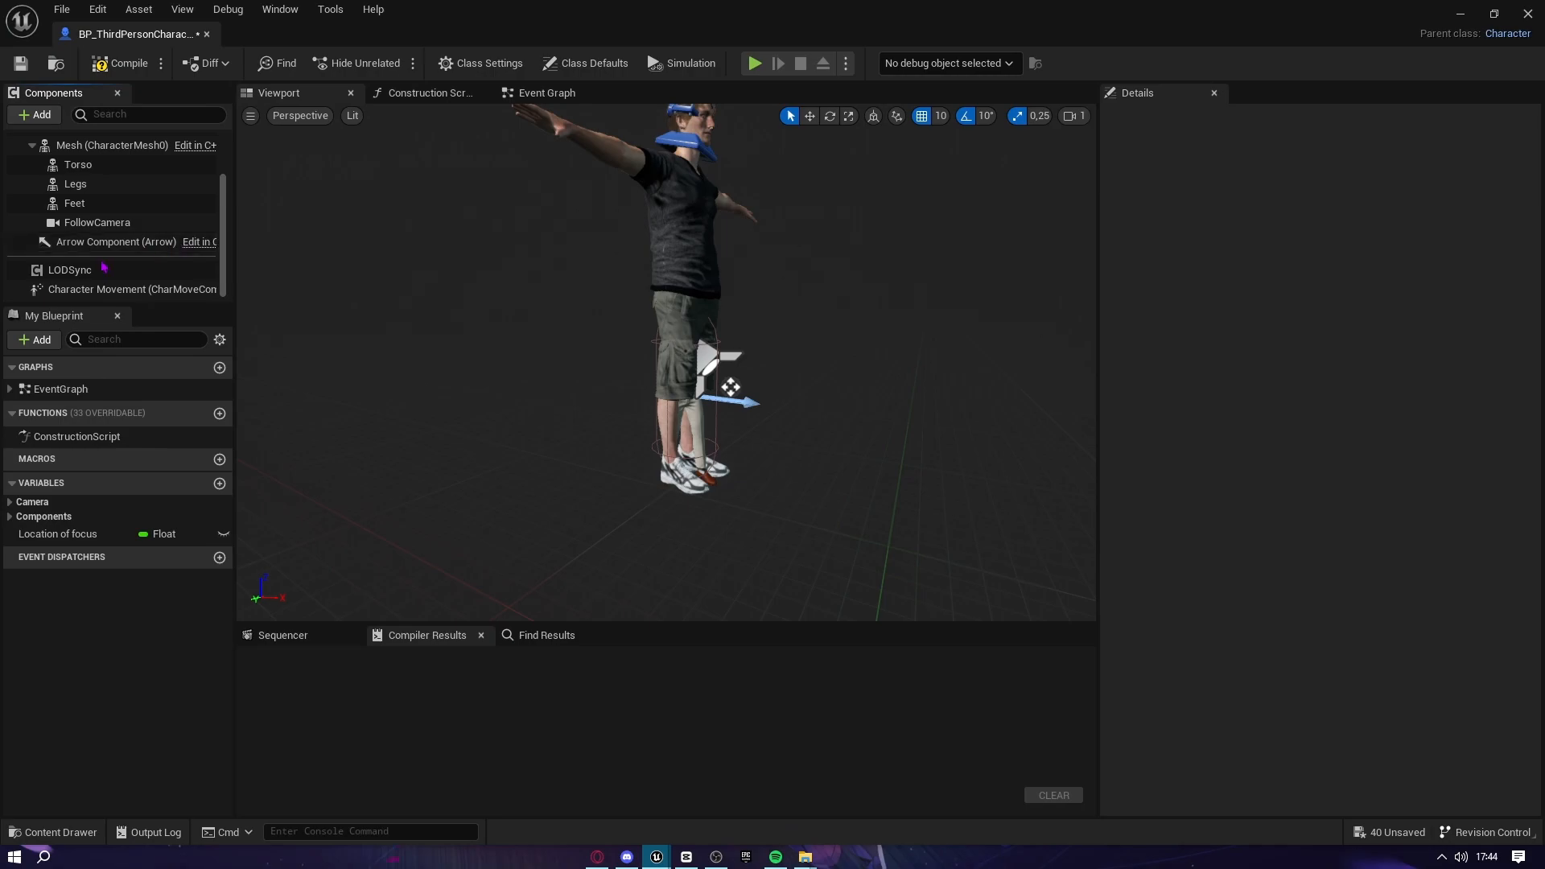
Delete the leftover Torso, Legs and Feet components and select Remy's mesh
click(91, 207)
scroll(90, 211, up, 1)
shift+click(88, 198)
key(Delete)
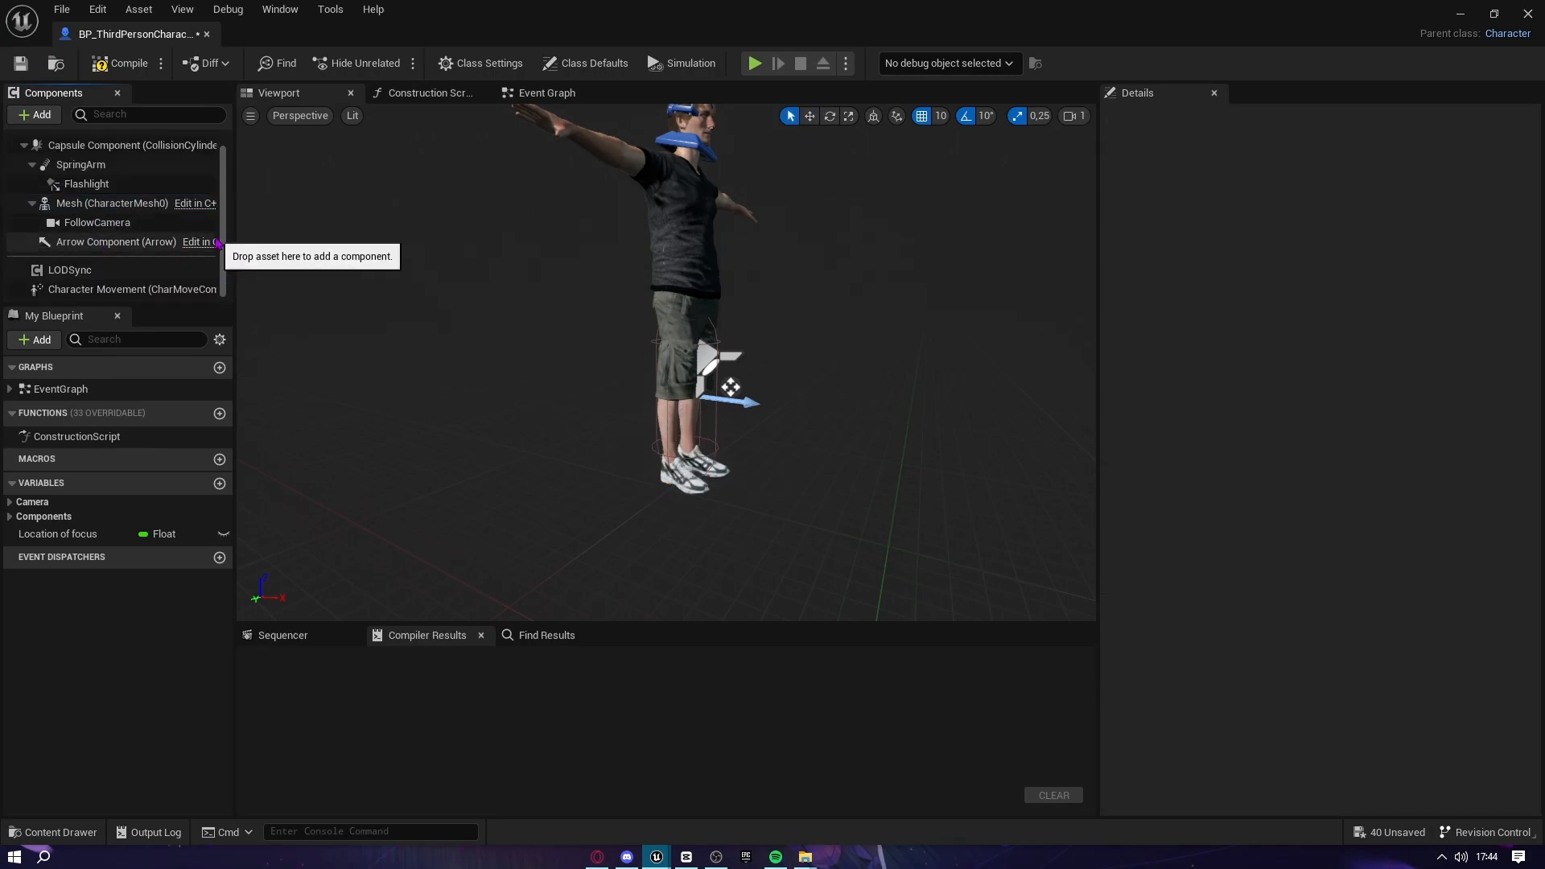
click(681, 280)
right_drag(681, 280, 705, 347)
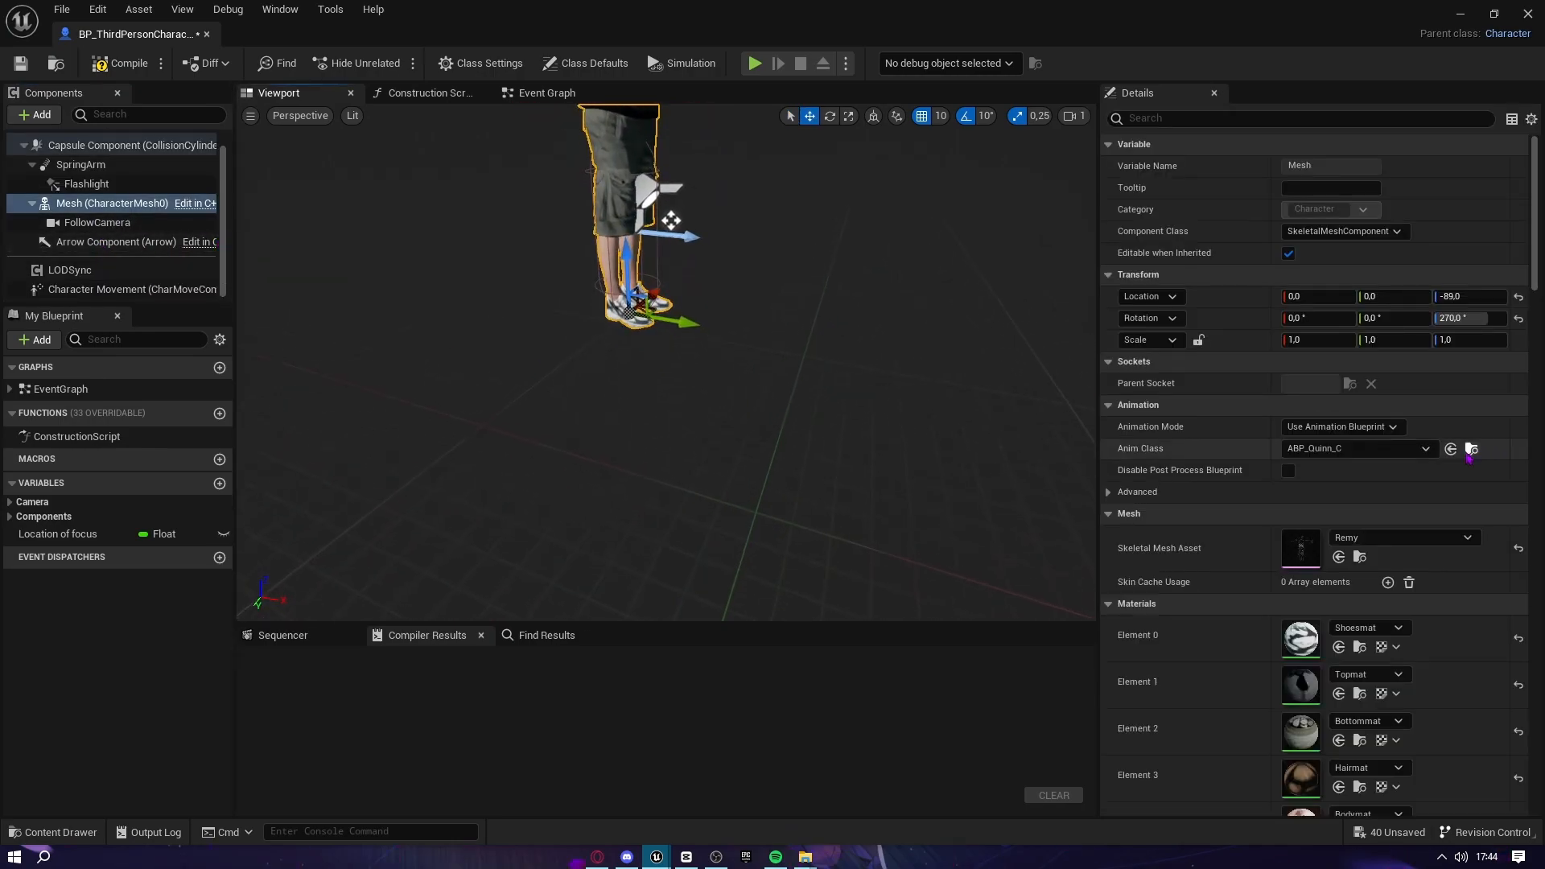
click(1362, 450)
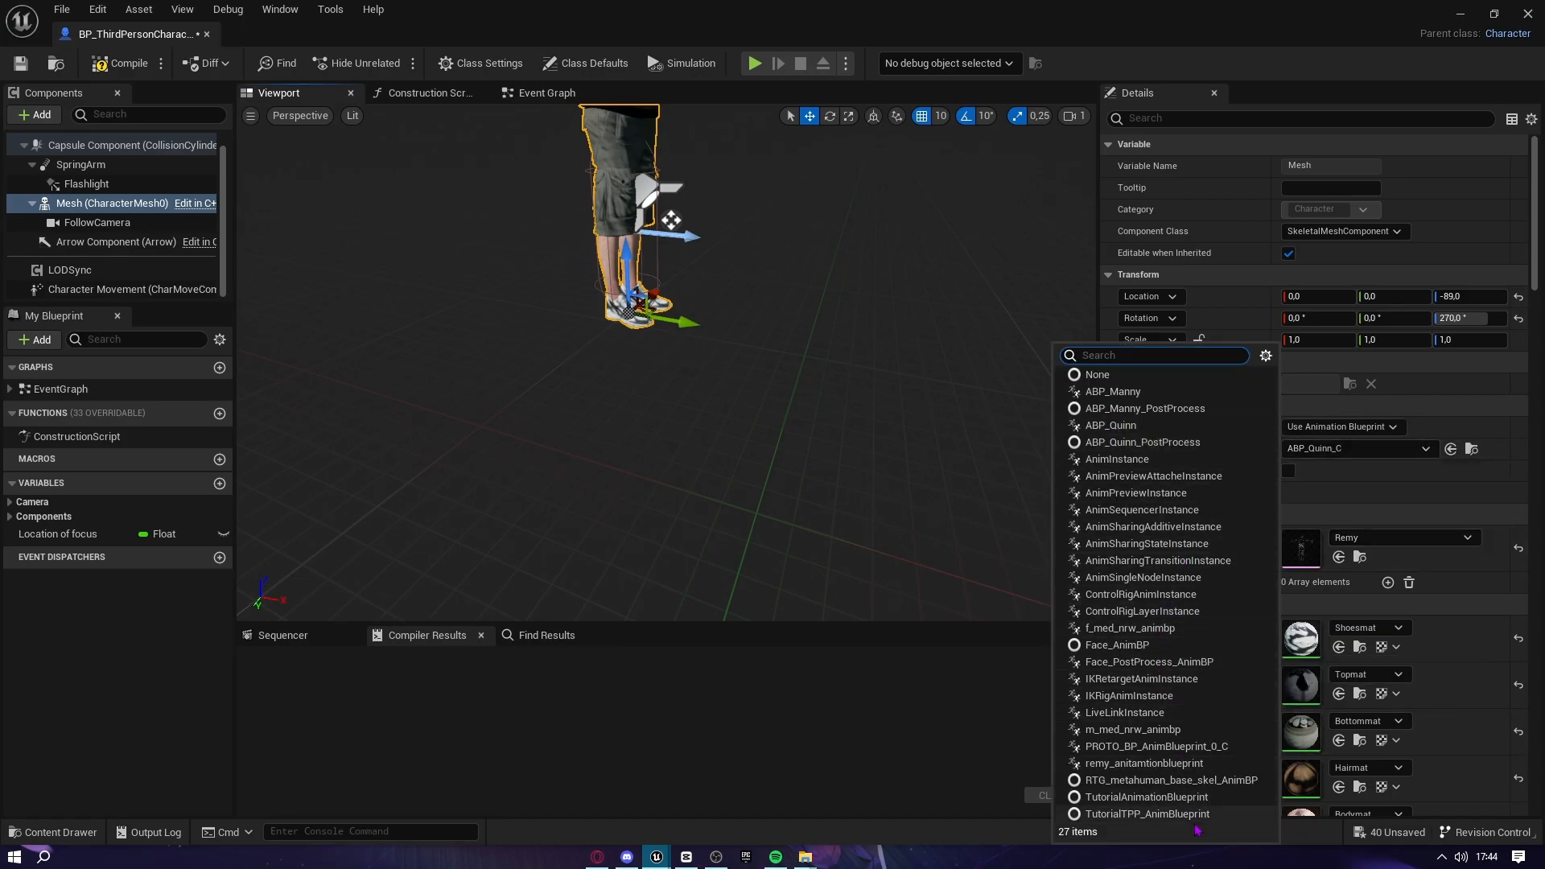
text(bel)
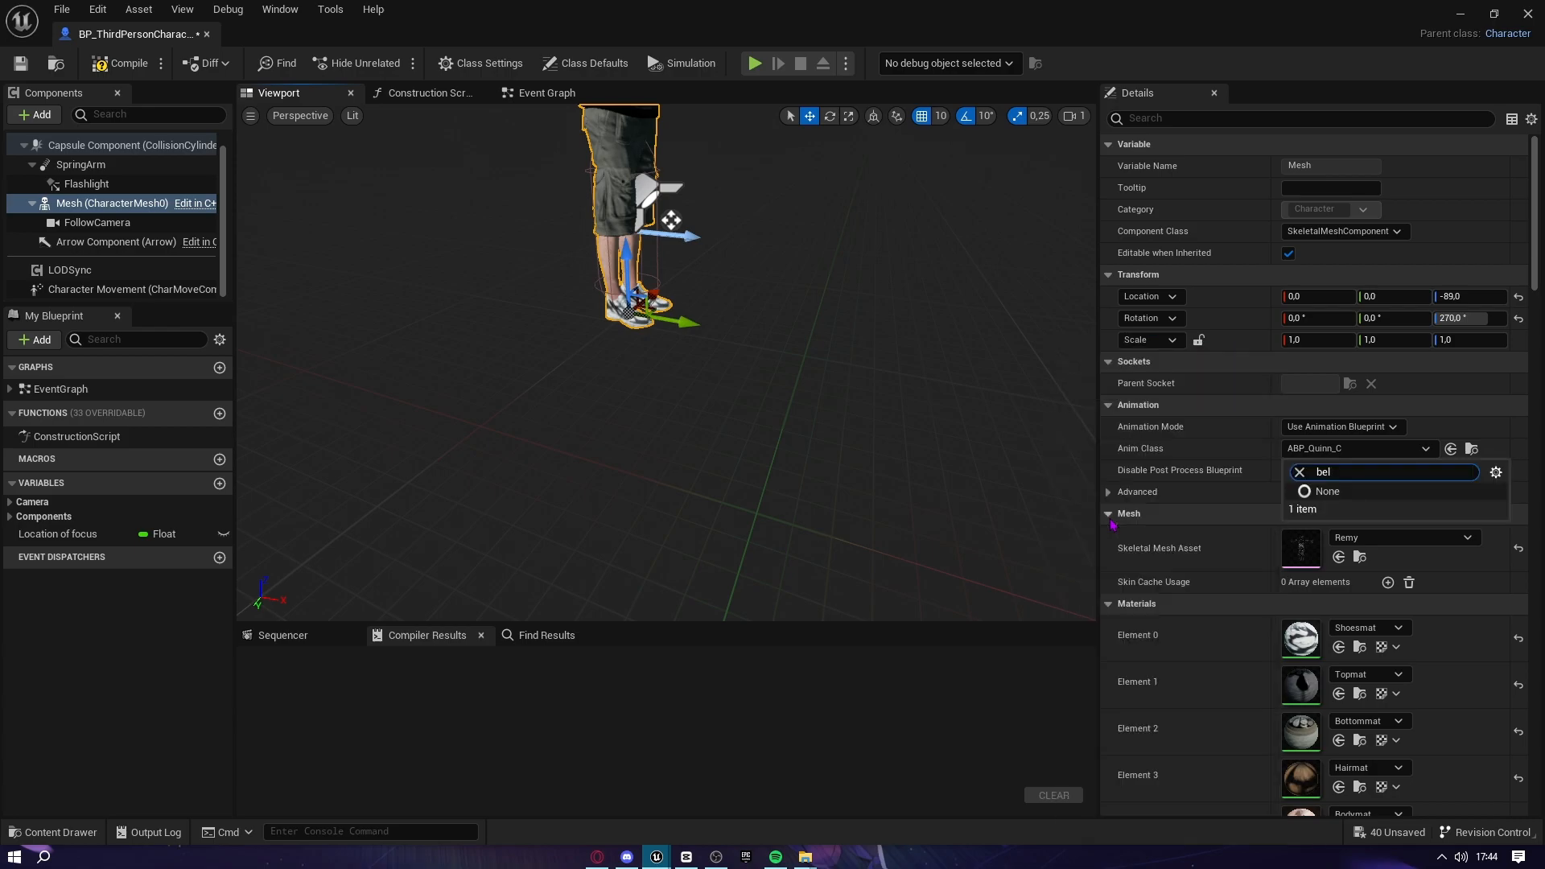
text(lend)
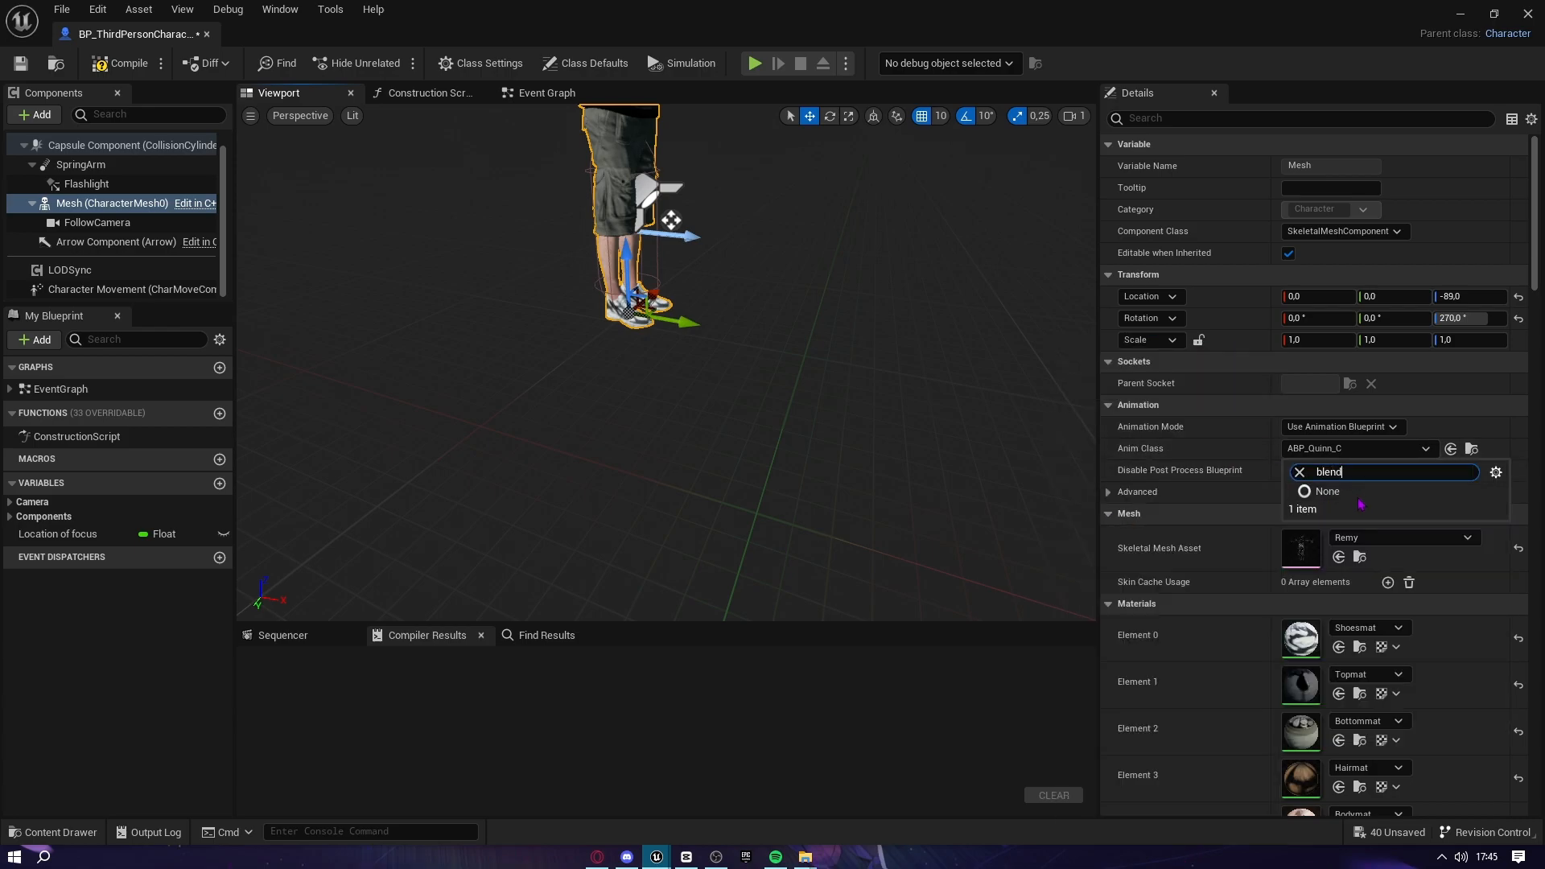
Set the Mesh's Animation Mode to Use Animation Asset and choose blendspace_remy as Anim to Play
click(1349, 428)
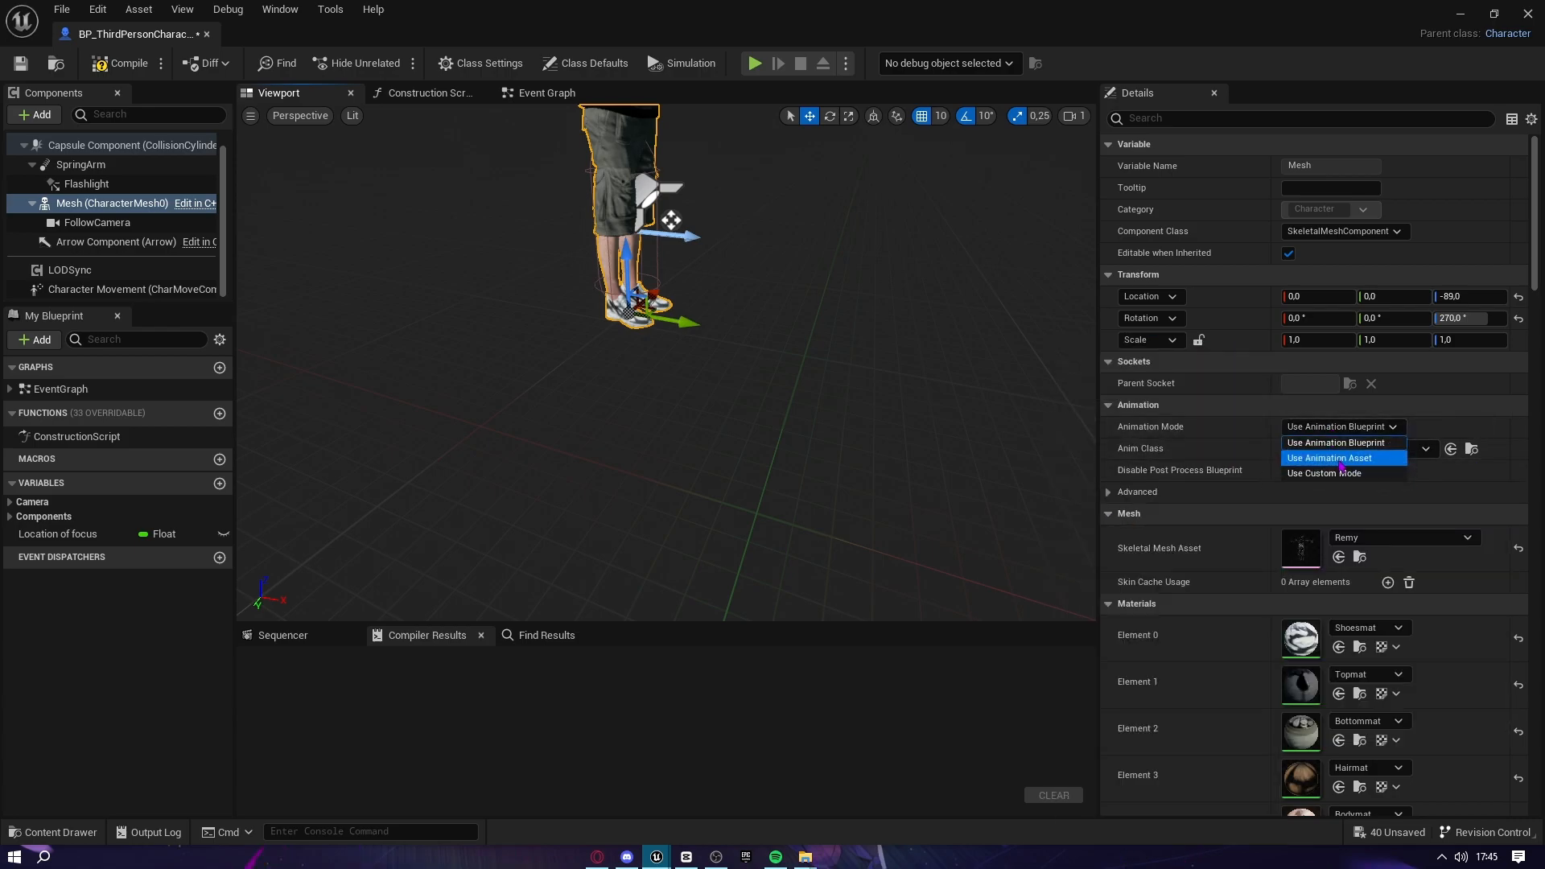
click(1340, 459)
click(1385, 453)
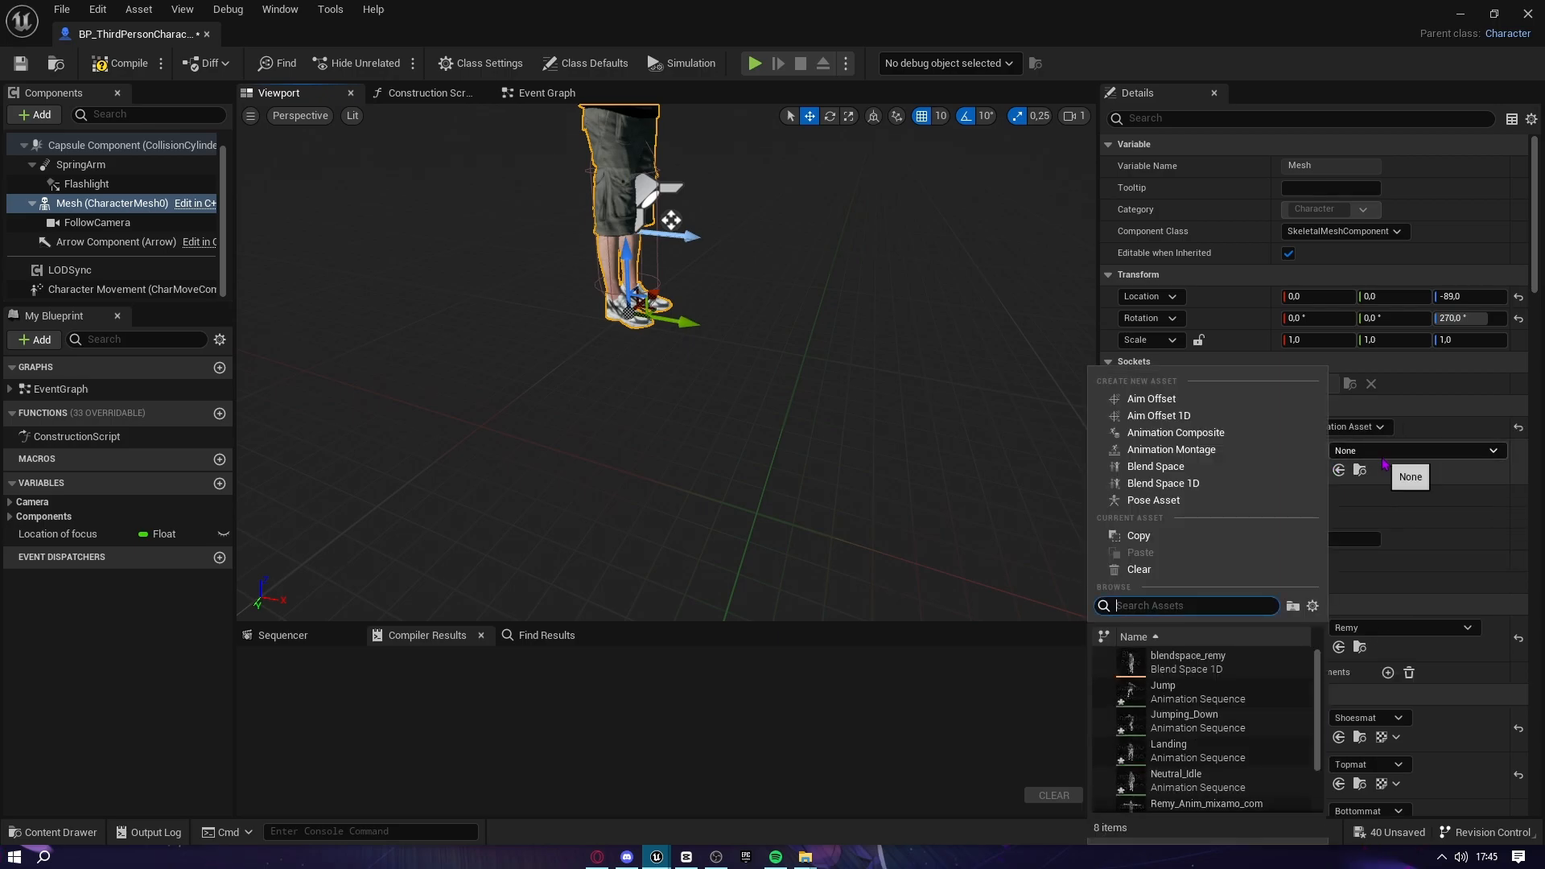
click(1231, 661)
Scale Remy's mesh to 0.5 on all three axes to fit the capsule and save the character blueprint
right_drag(688, 475, 713, 407)
key(r)
drag(680, 426, 711, 395)
right_drag(710, 396, 629, 407)
drag(664, 399, 648, 400)
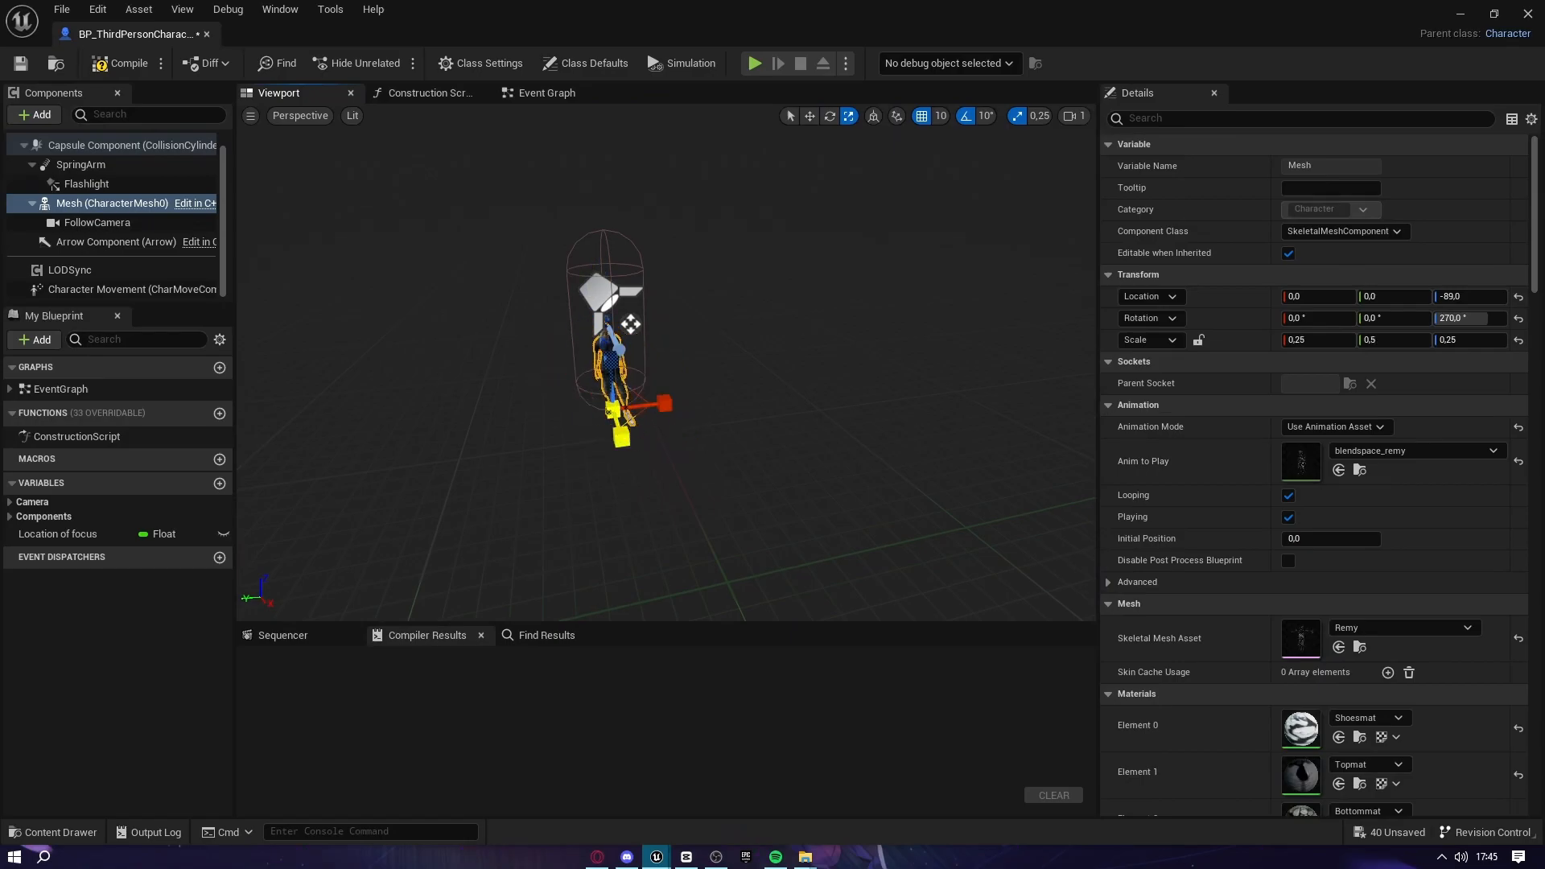
right_drag(621, 437, 693, 444)
drag(714, 461, 730, 455)
right_drag(729, 456, 656, 455)
drag(858, 435, 859, 416)
right_drag(858, 416, 748, 462)
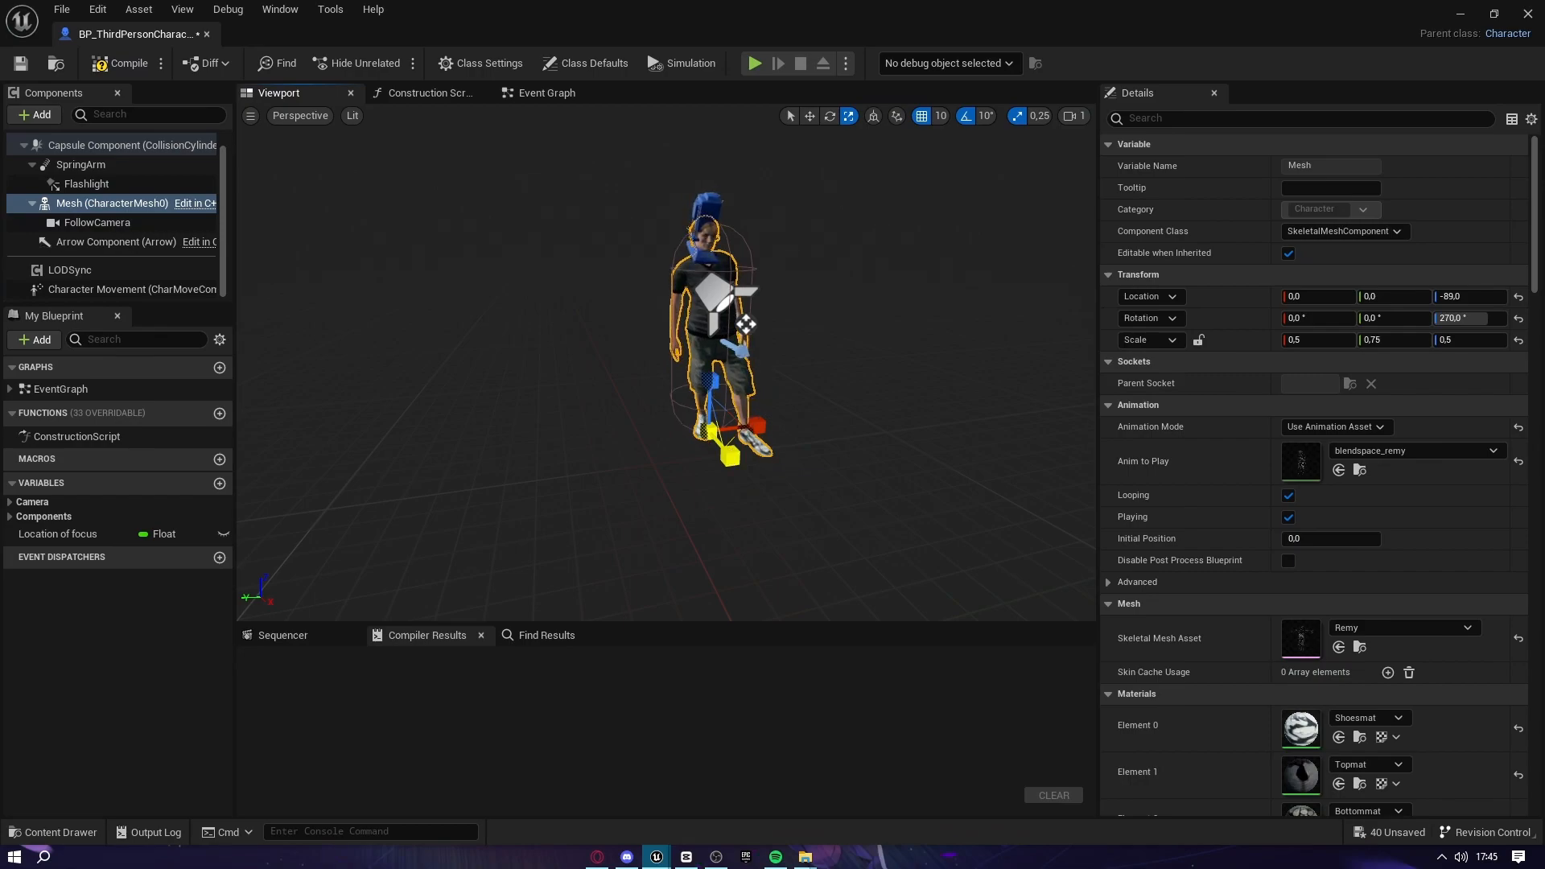
right_drag(729, 455, 781, 452)
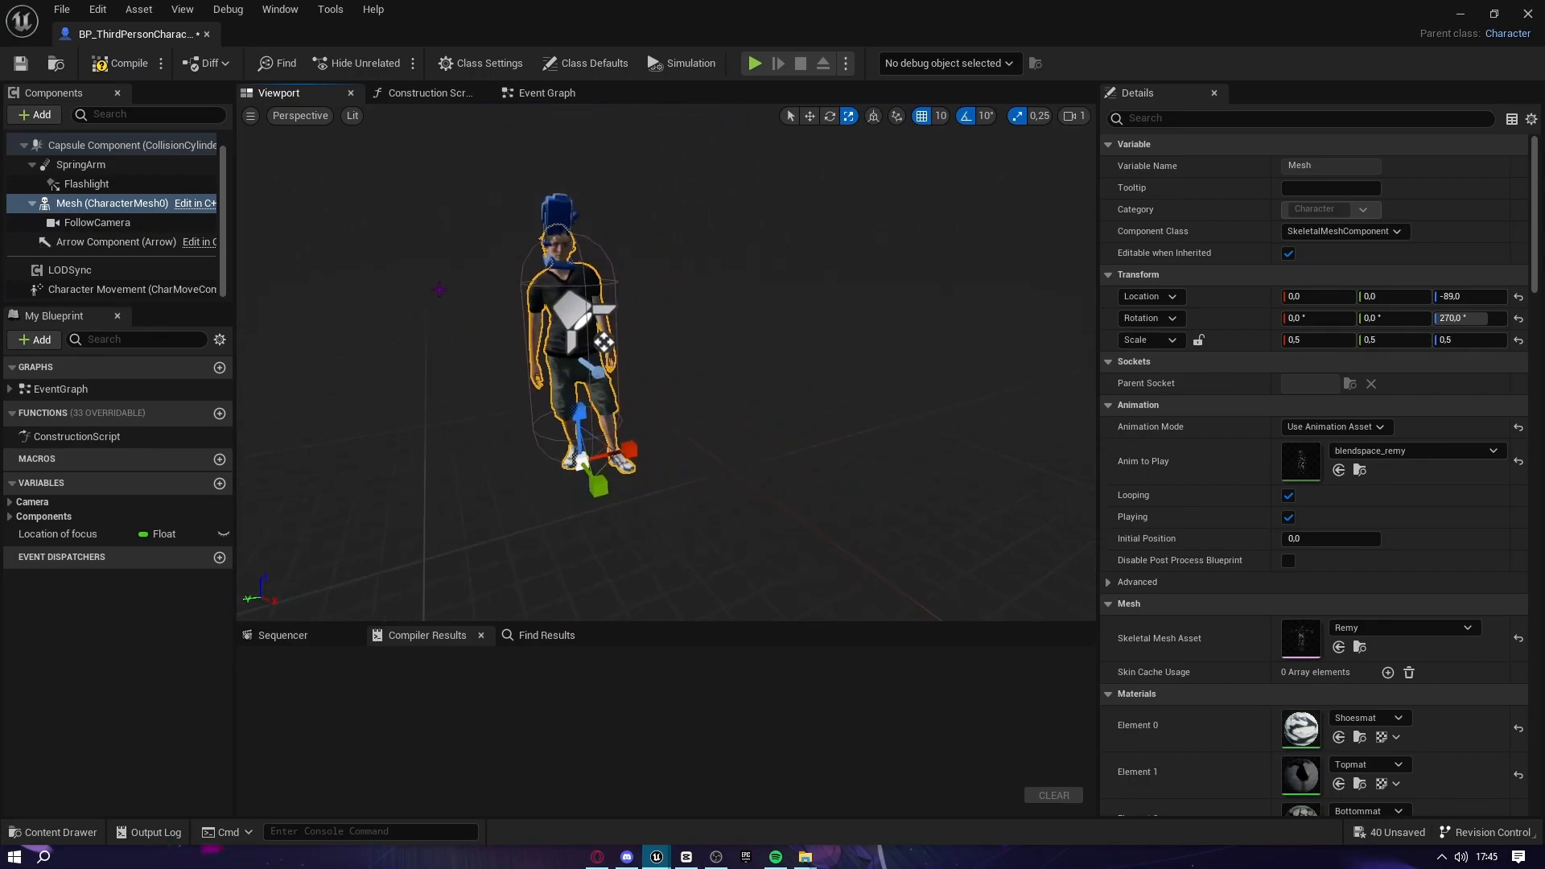
click(21, 63)
Play the ThirdPersonMap level, eject from the pawn to look at the character, and stop the session
click(1460, 14)
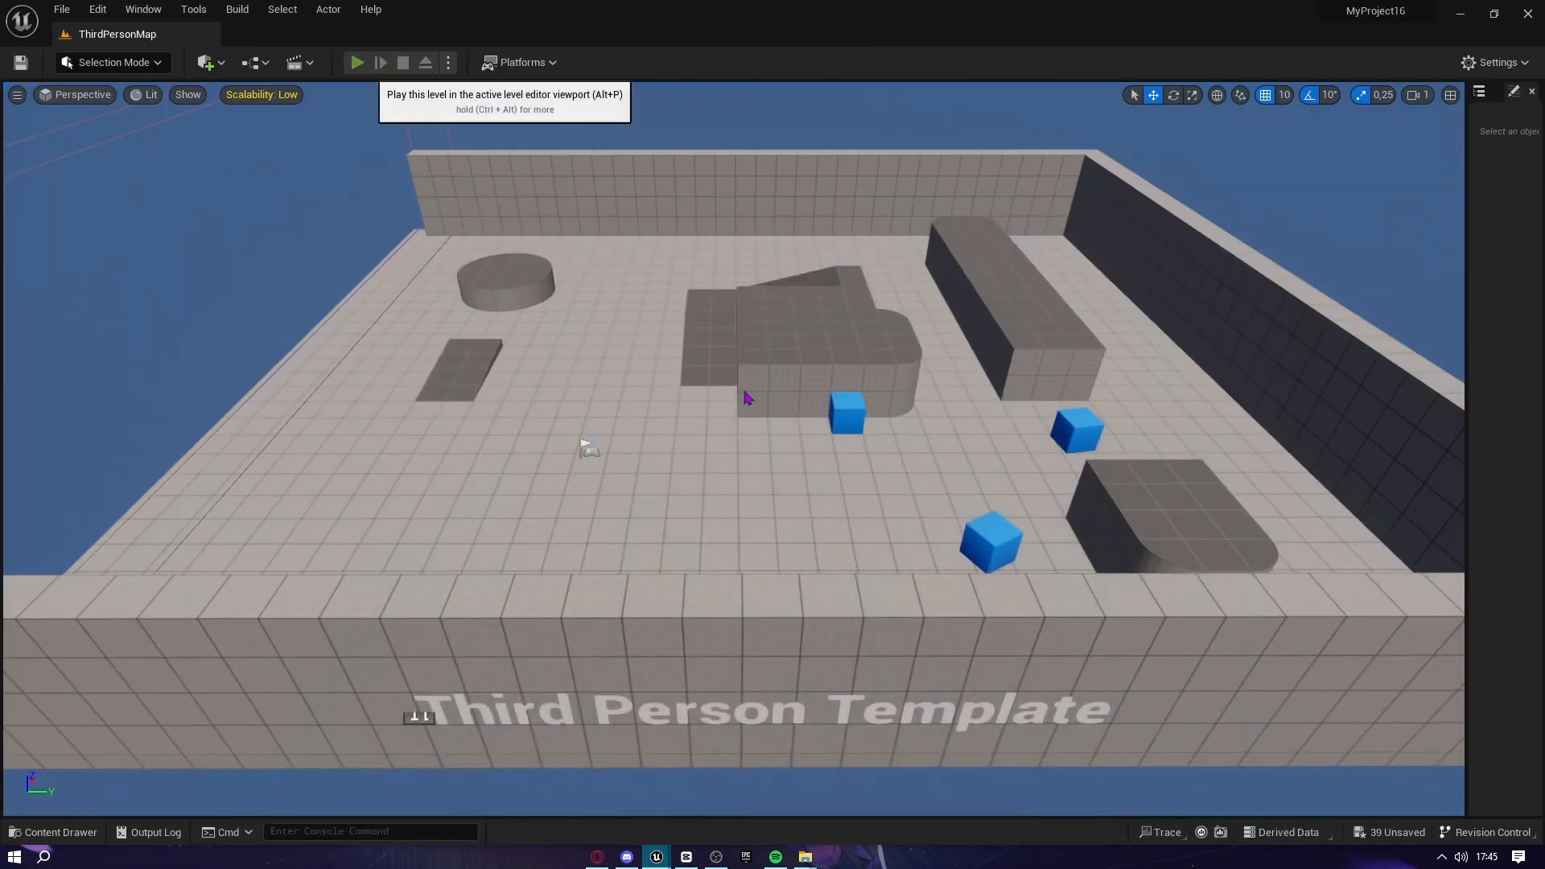
key(alt+p)
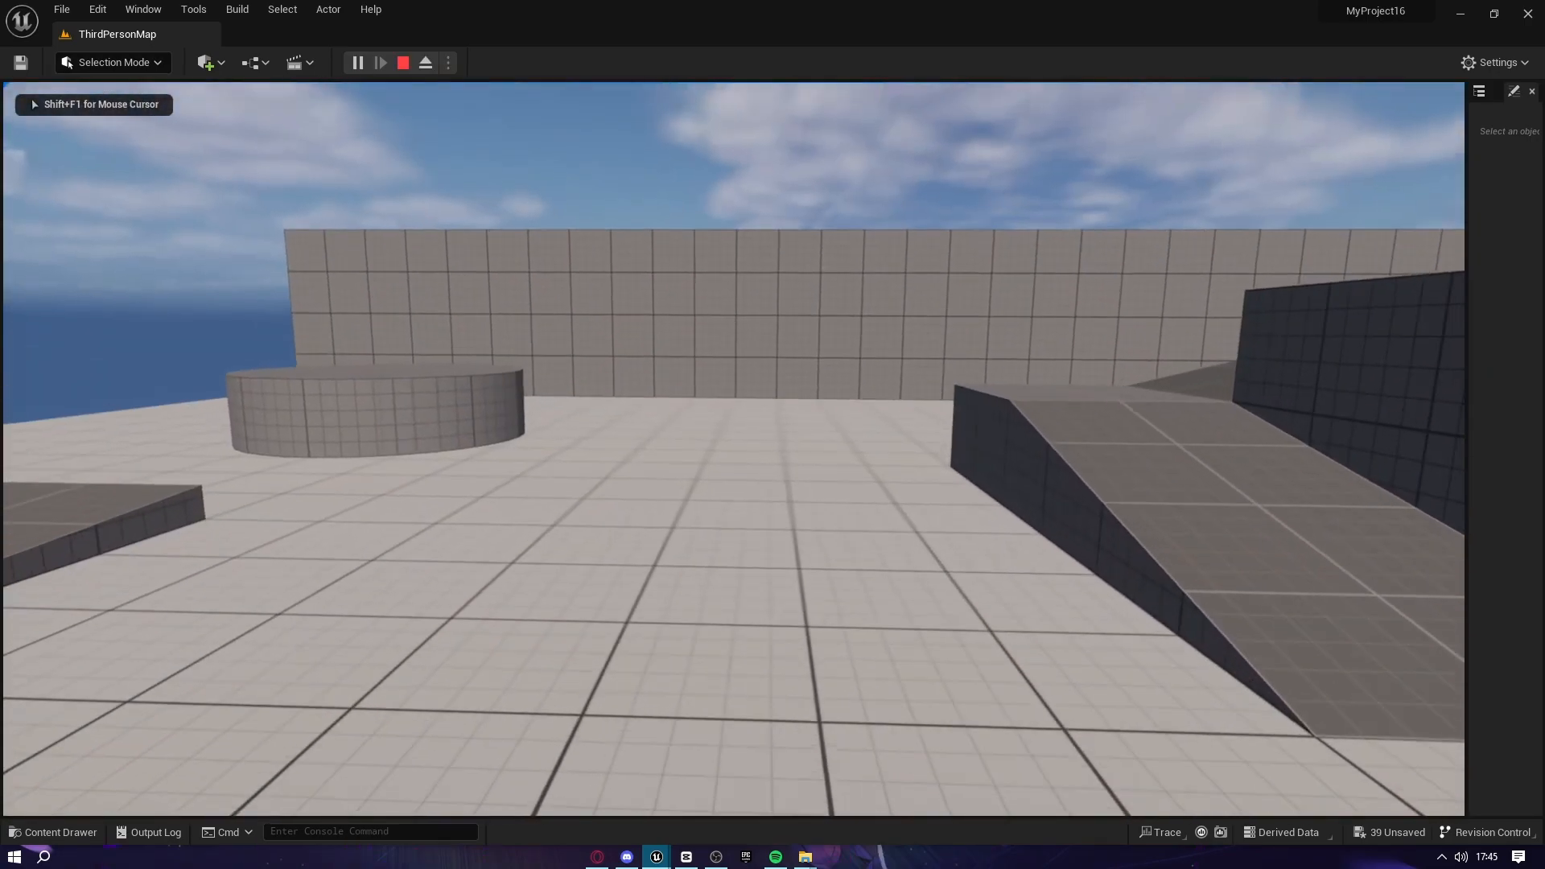
key(F8)
mouse_move(514, 543)
right_down()
mouse_move(458, 515)
mouse_move(514, 543)
right_up()
key(w)
key(s)
key(F8)
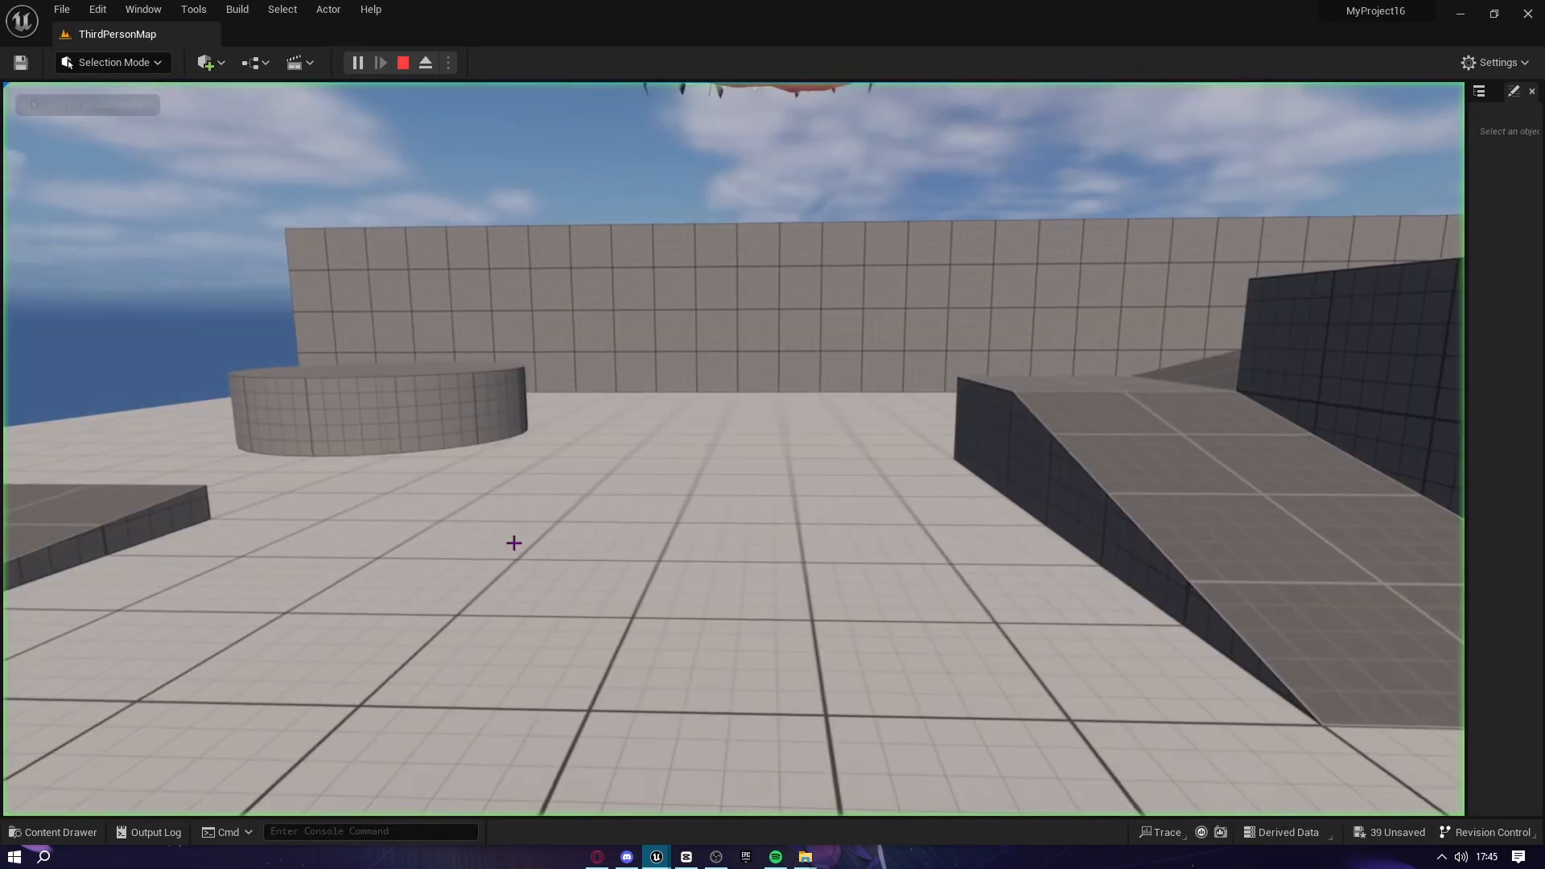
key(F8)
key(d)
right_drag(734, 449, 587, 338)
key(Escape)
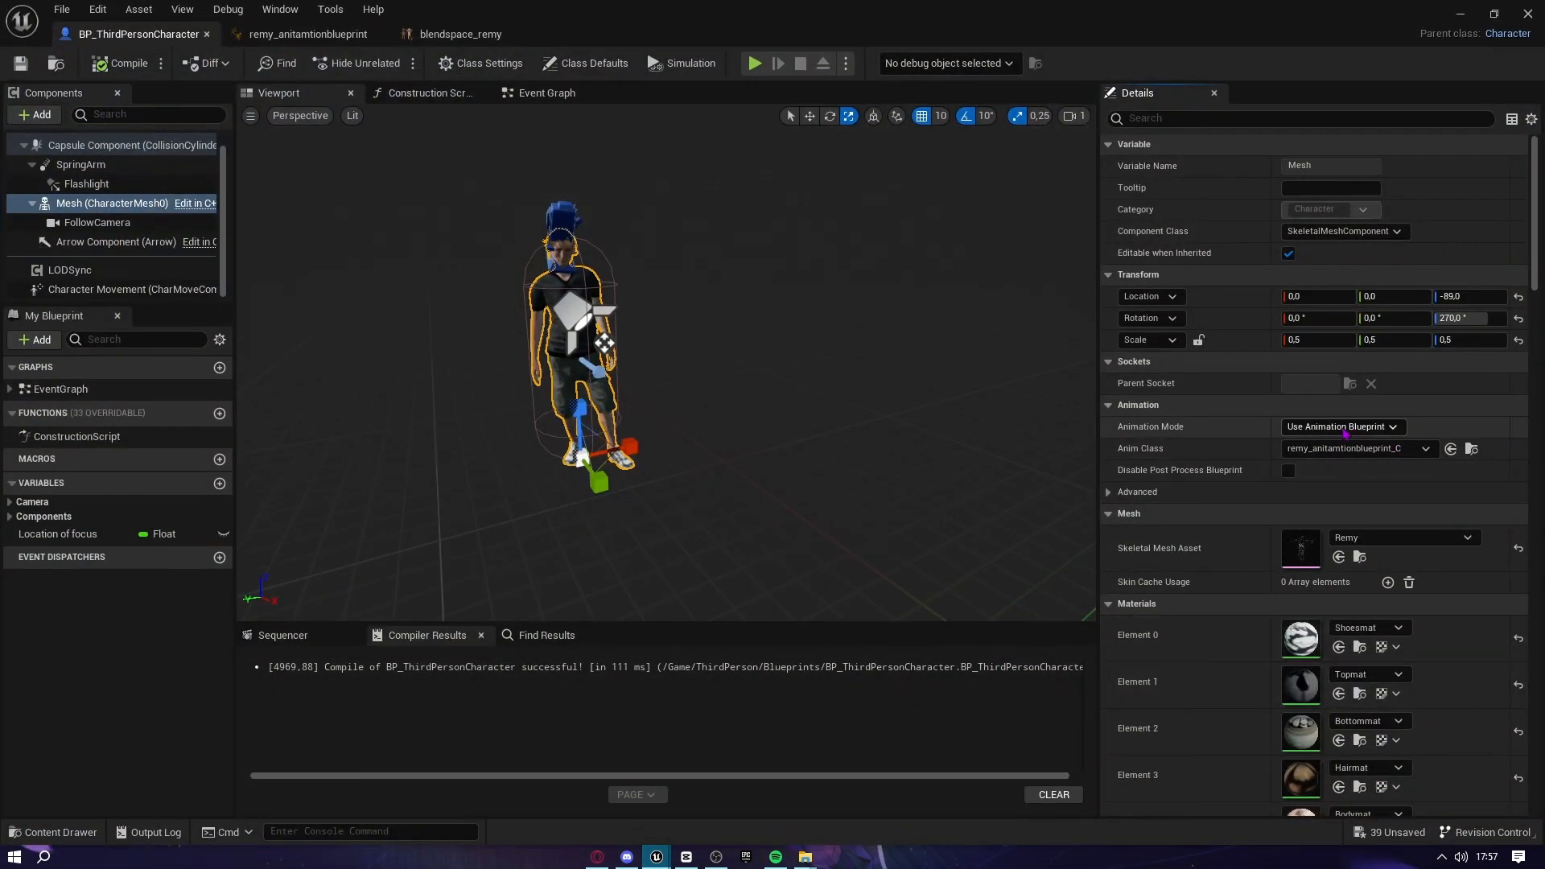
Switch the Mesh's Animation Mode to Use Animation Asset and reset Anim to Play to its default
click(1336, 426)
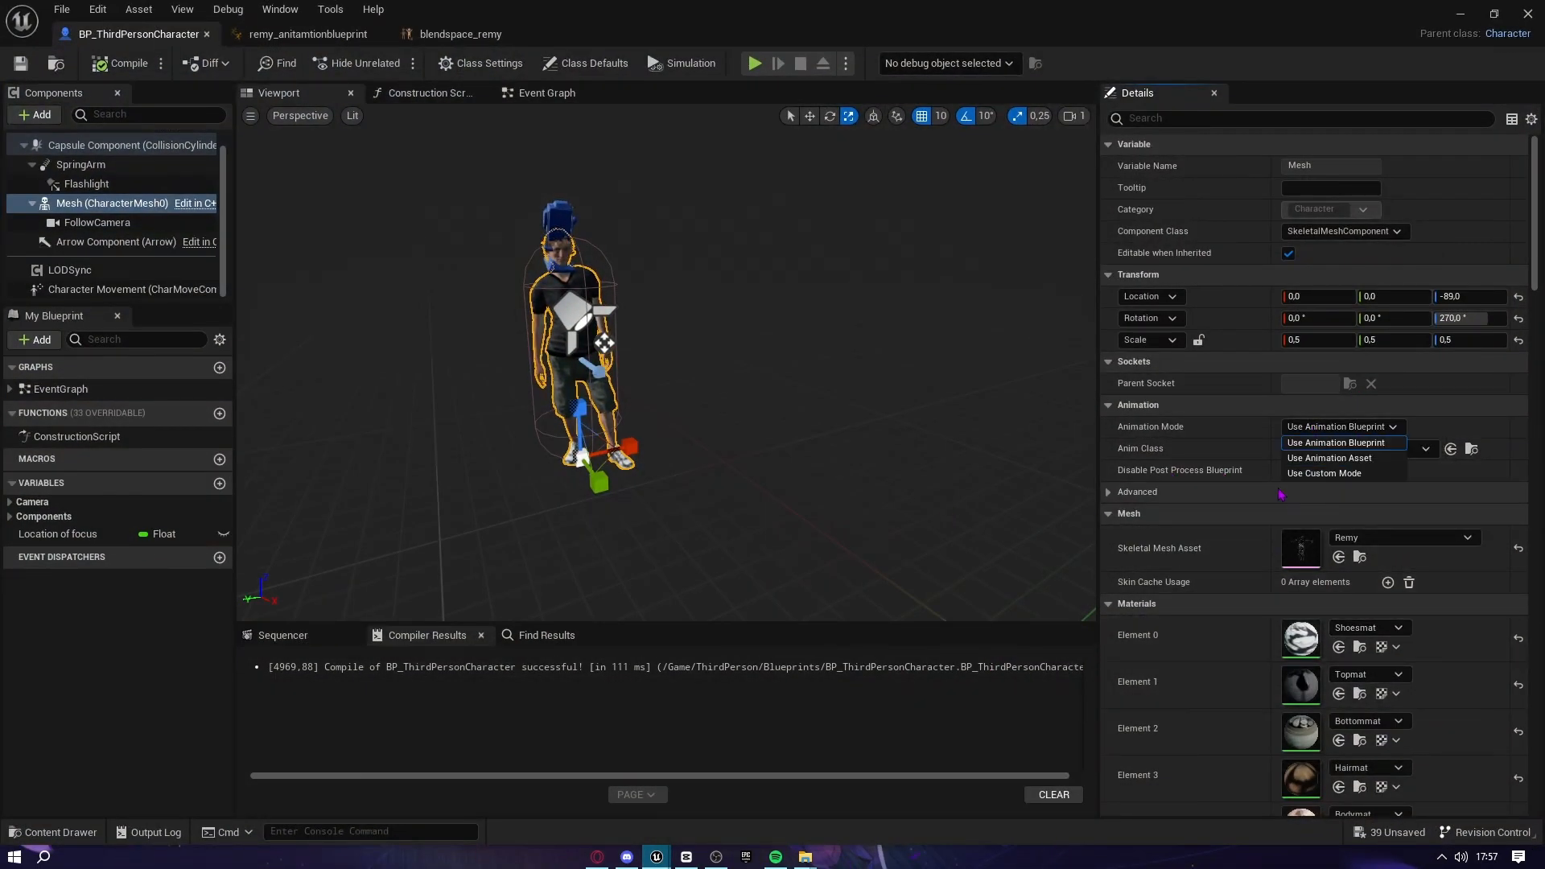
click(1314, 458)
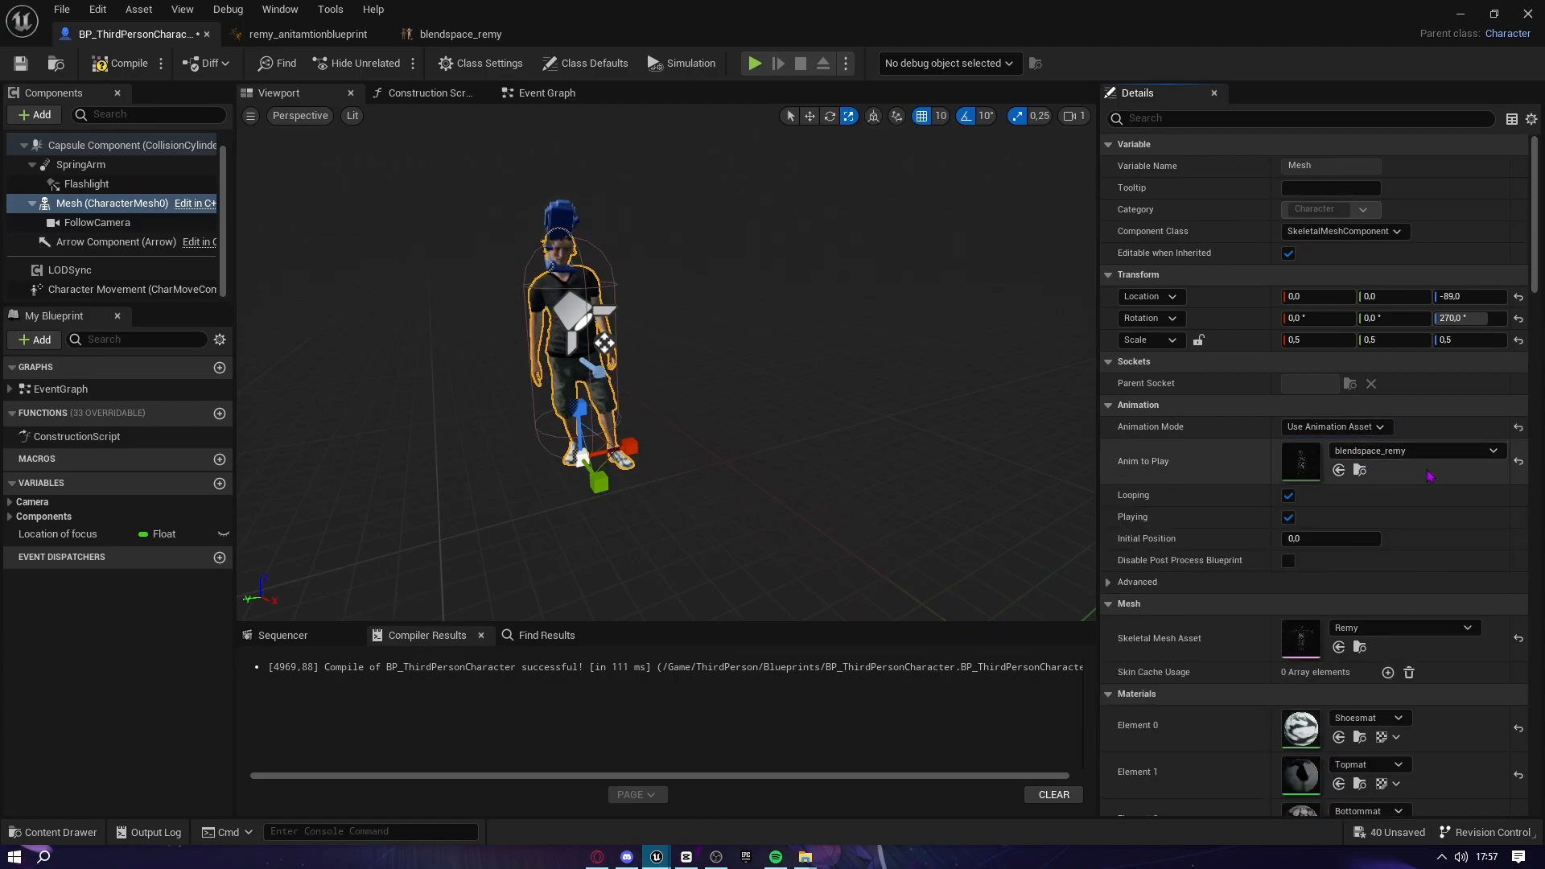
click(1518, 462)
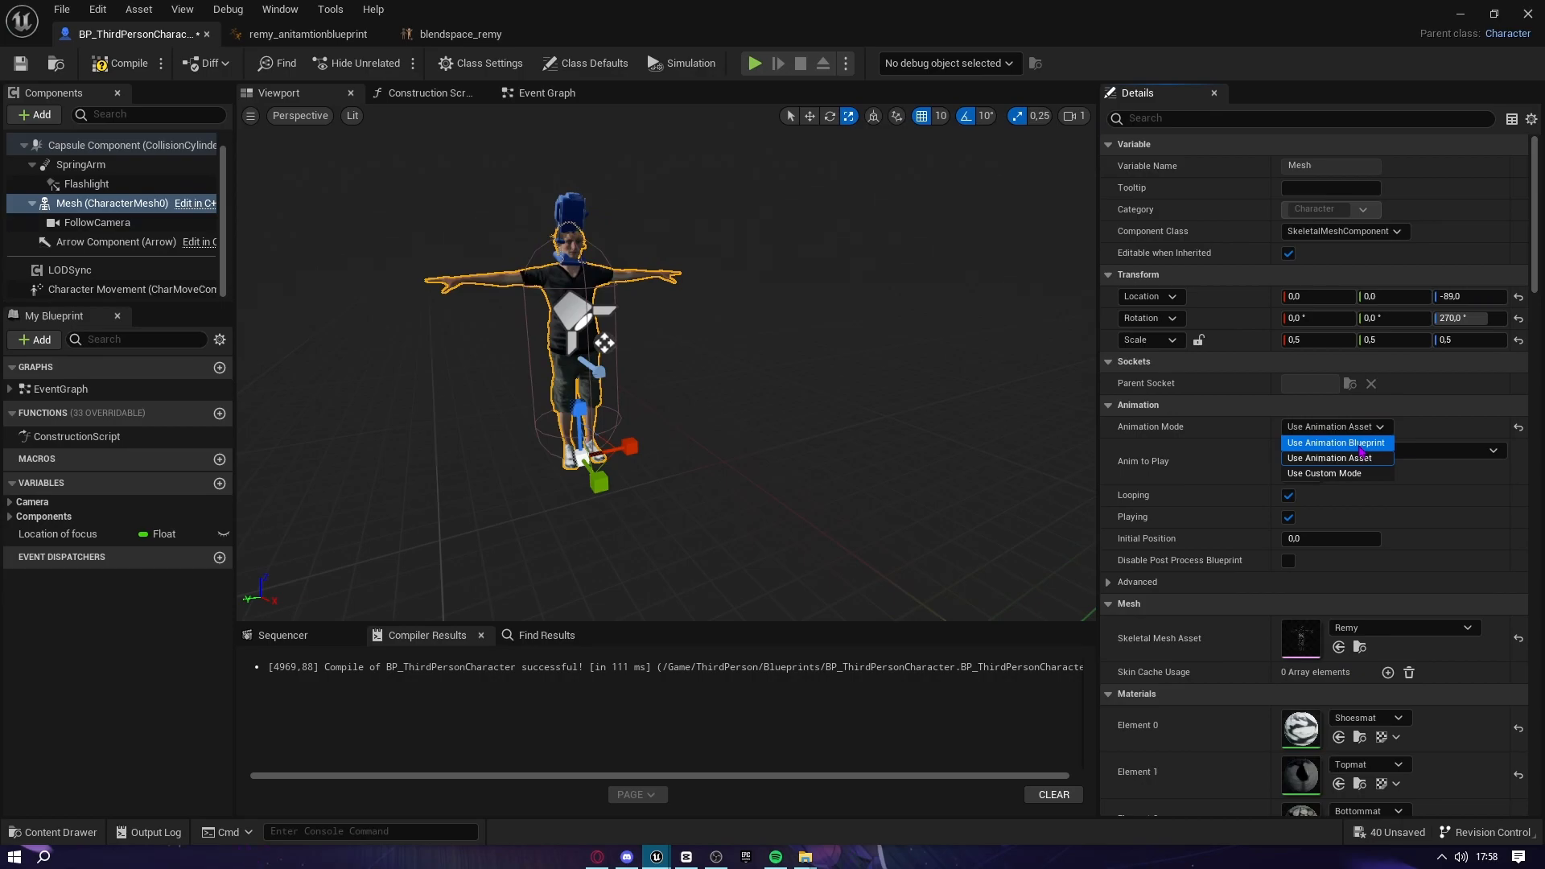
Set the Mesh's Animation Mode to Use Animation Blueprint with remy_anitamtionblueprint as the Anim Class, and save the character blueprint
click(1361, 443)
click(1344, 449)
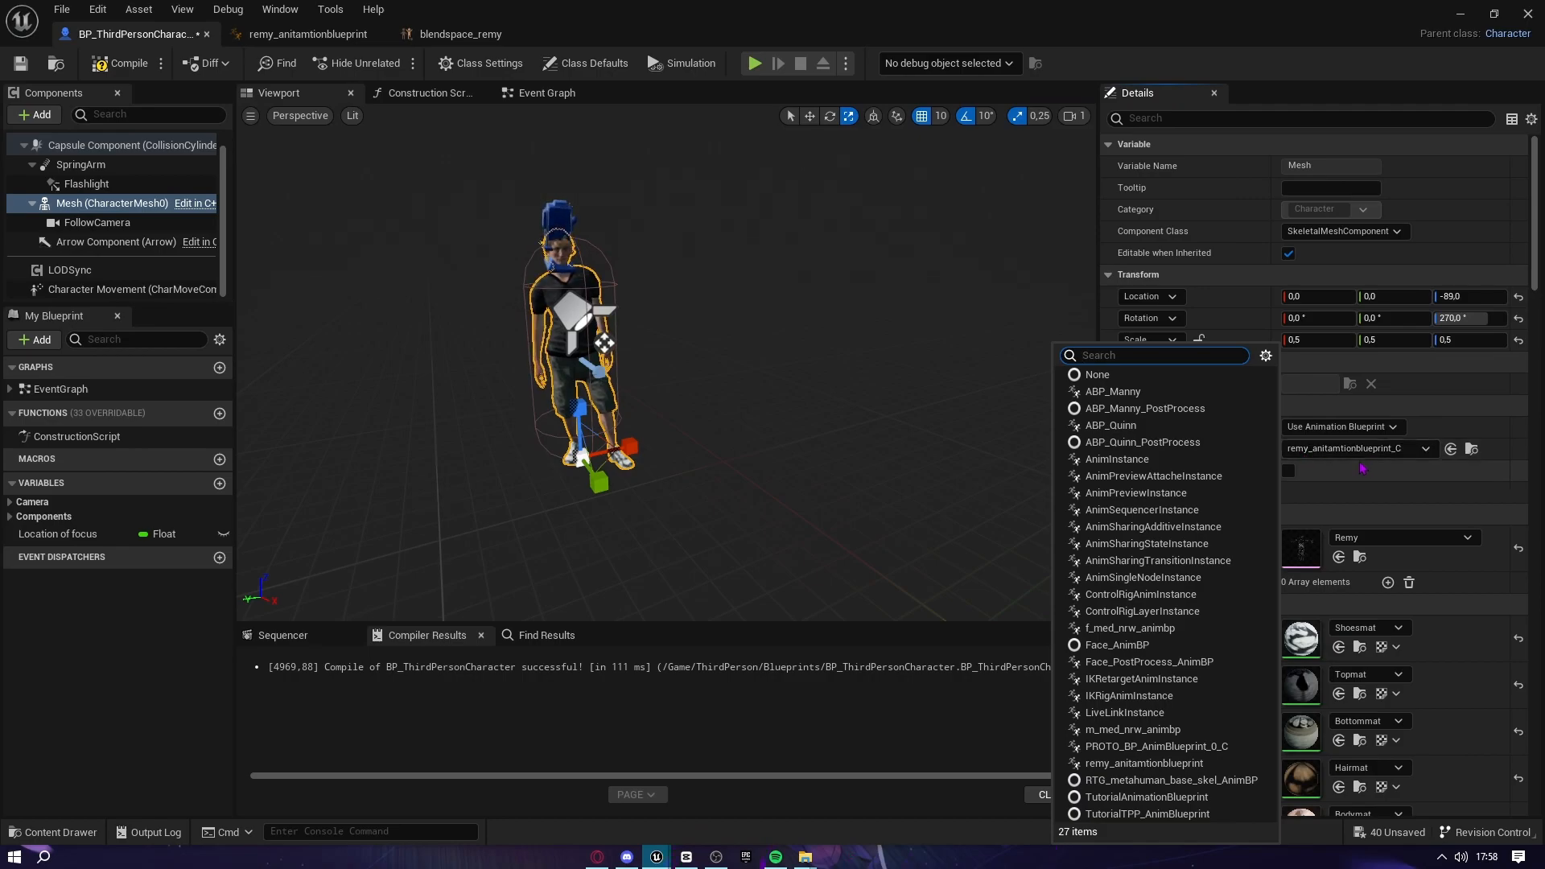
right_drag(853, 386, 913, 386)
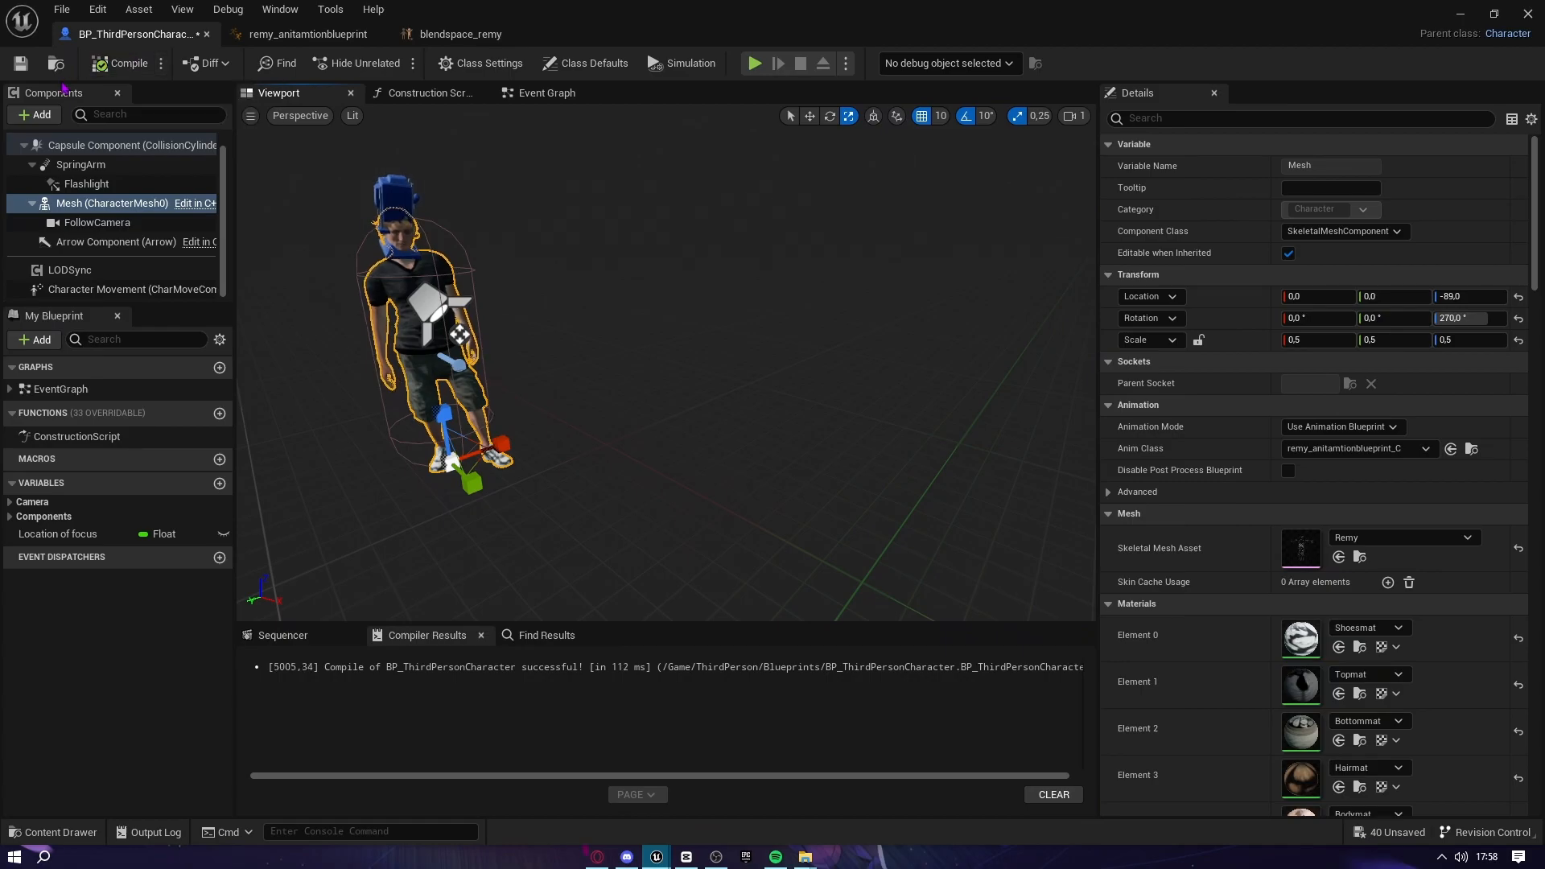
click(20, 63)
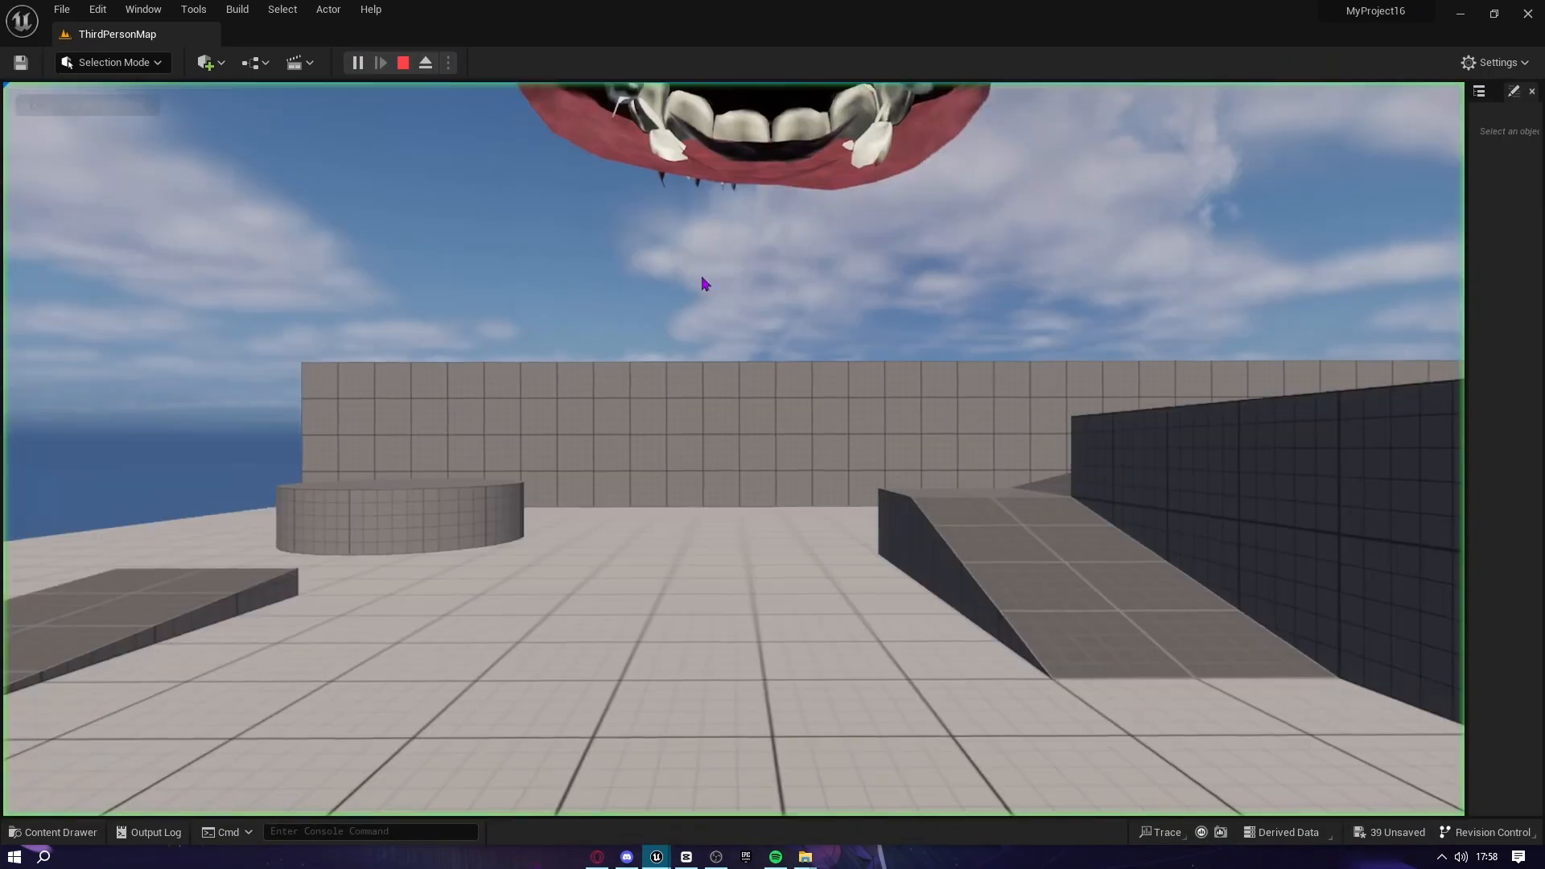
Test the ThirdPersonMap level, look down at the body, eject to view Remy from outside, and stop the session
click(674, 266)
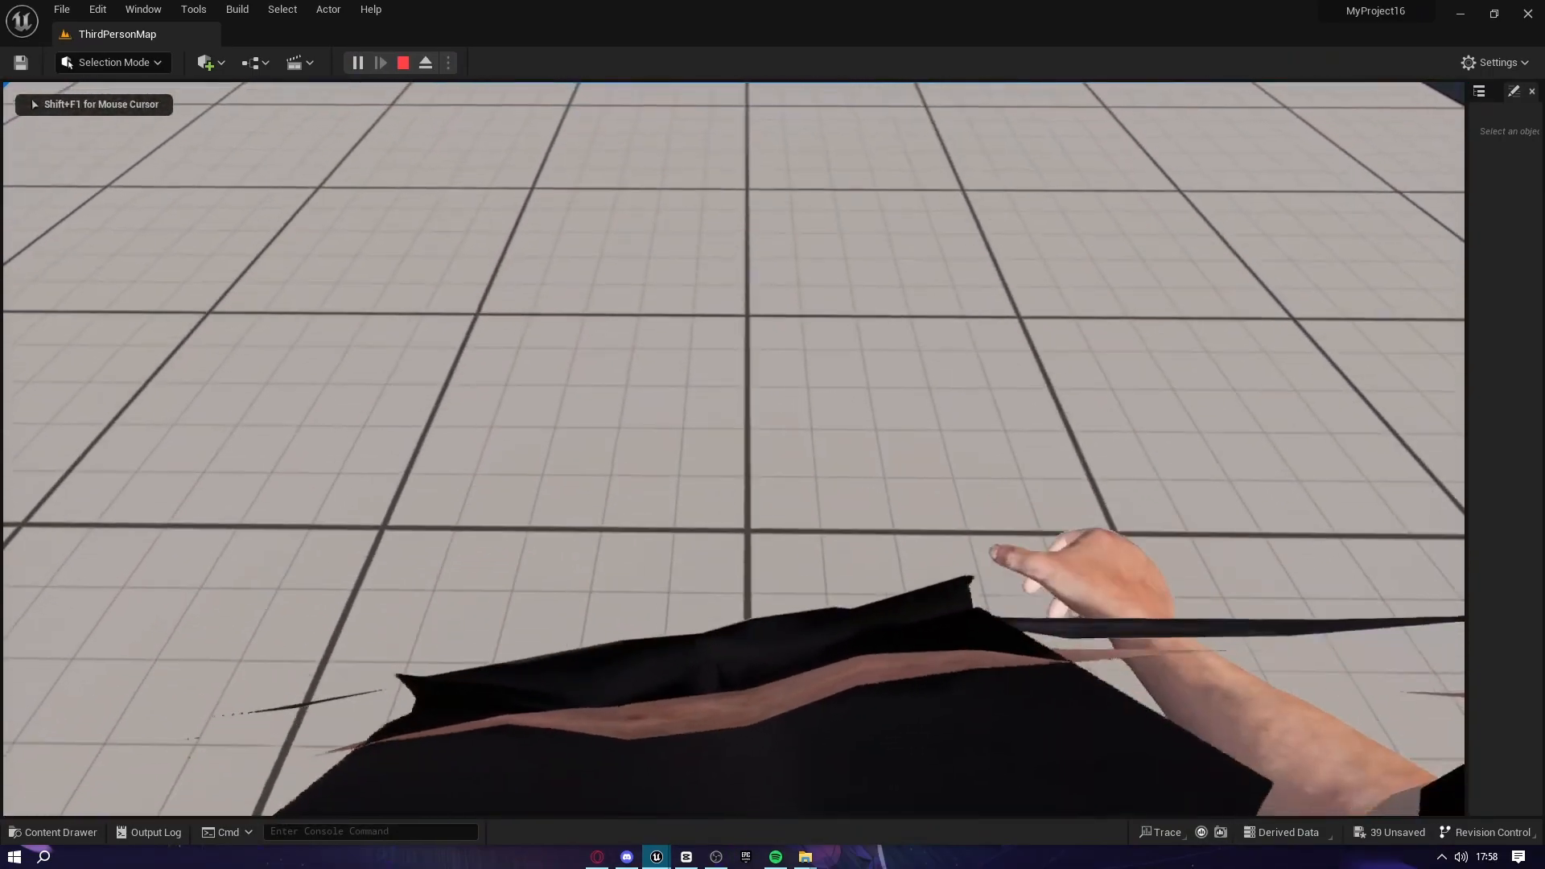
key(F8)
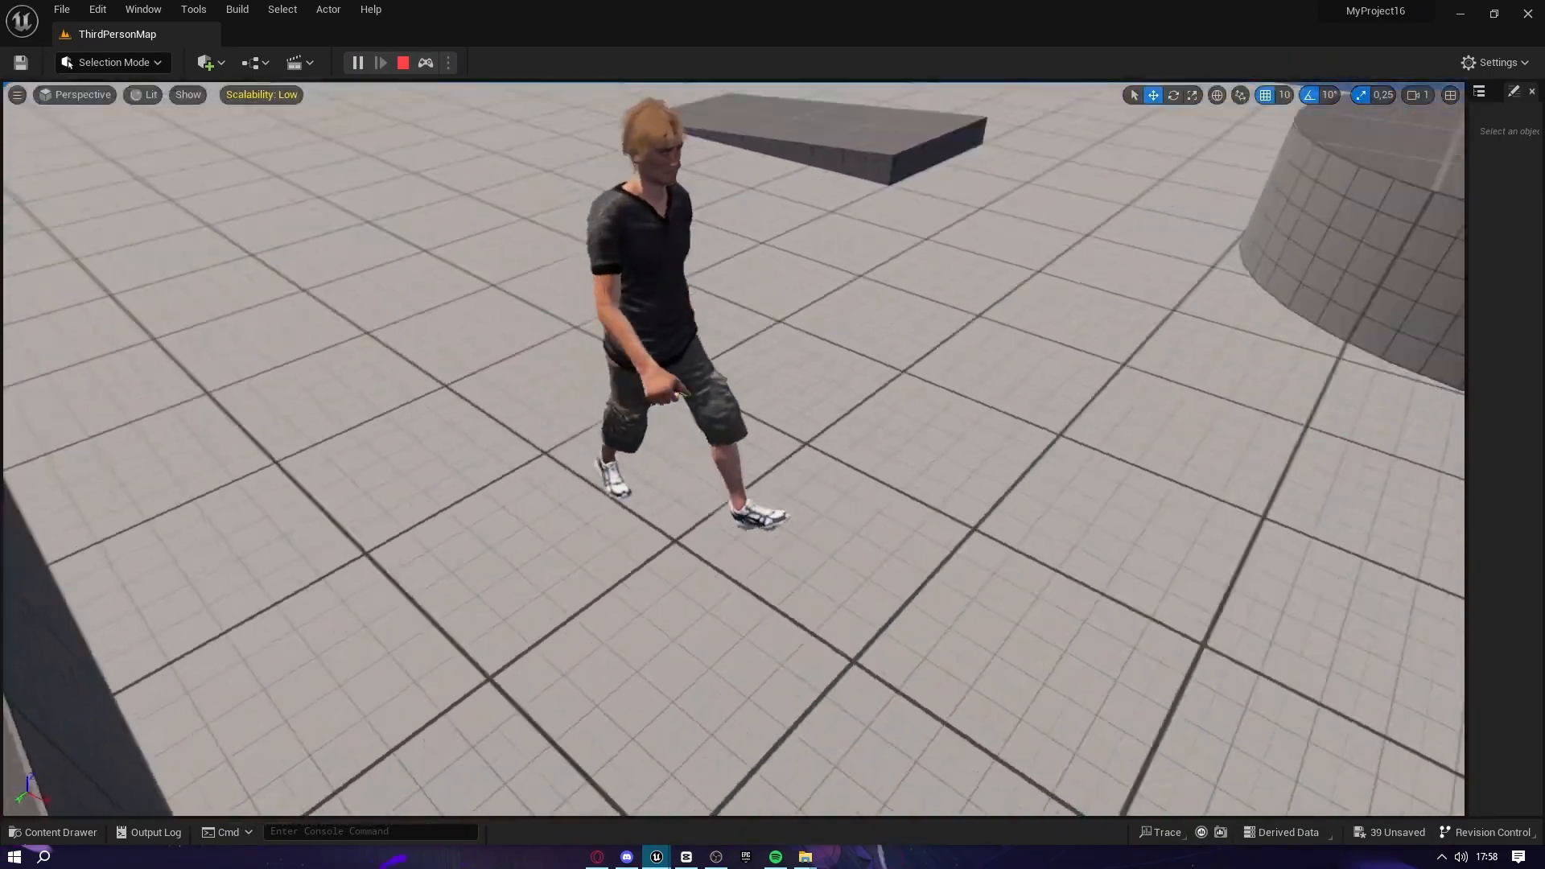
key(Escape)
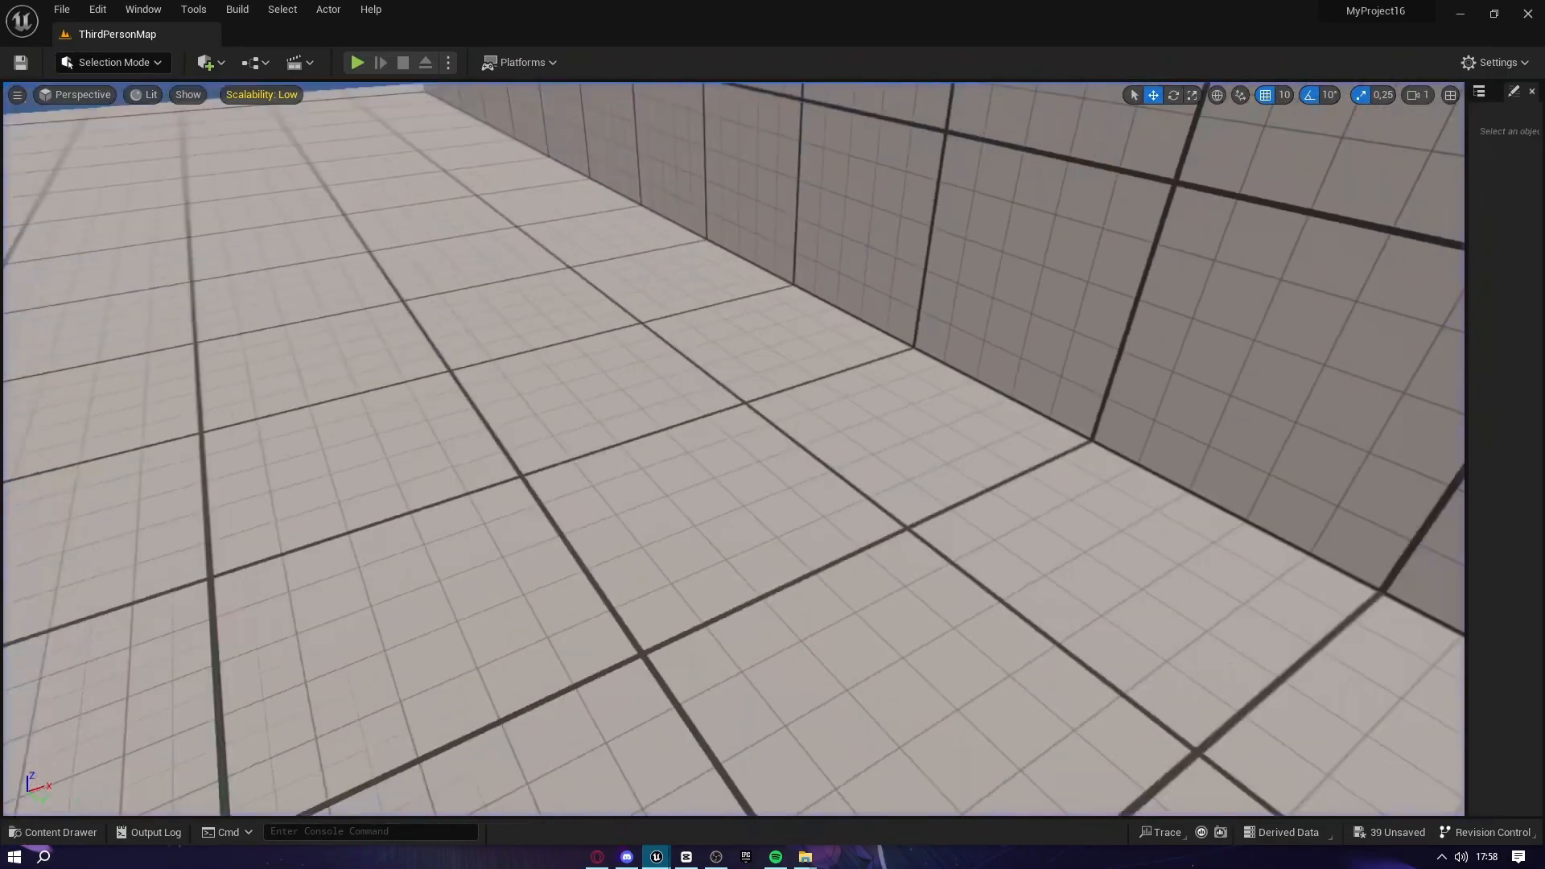
key(ctrl+space)
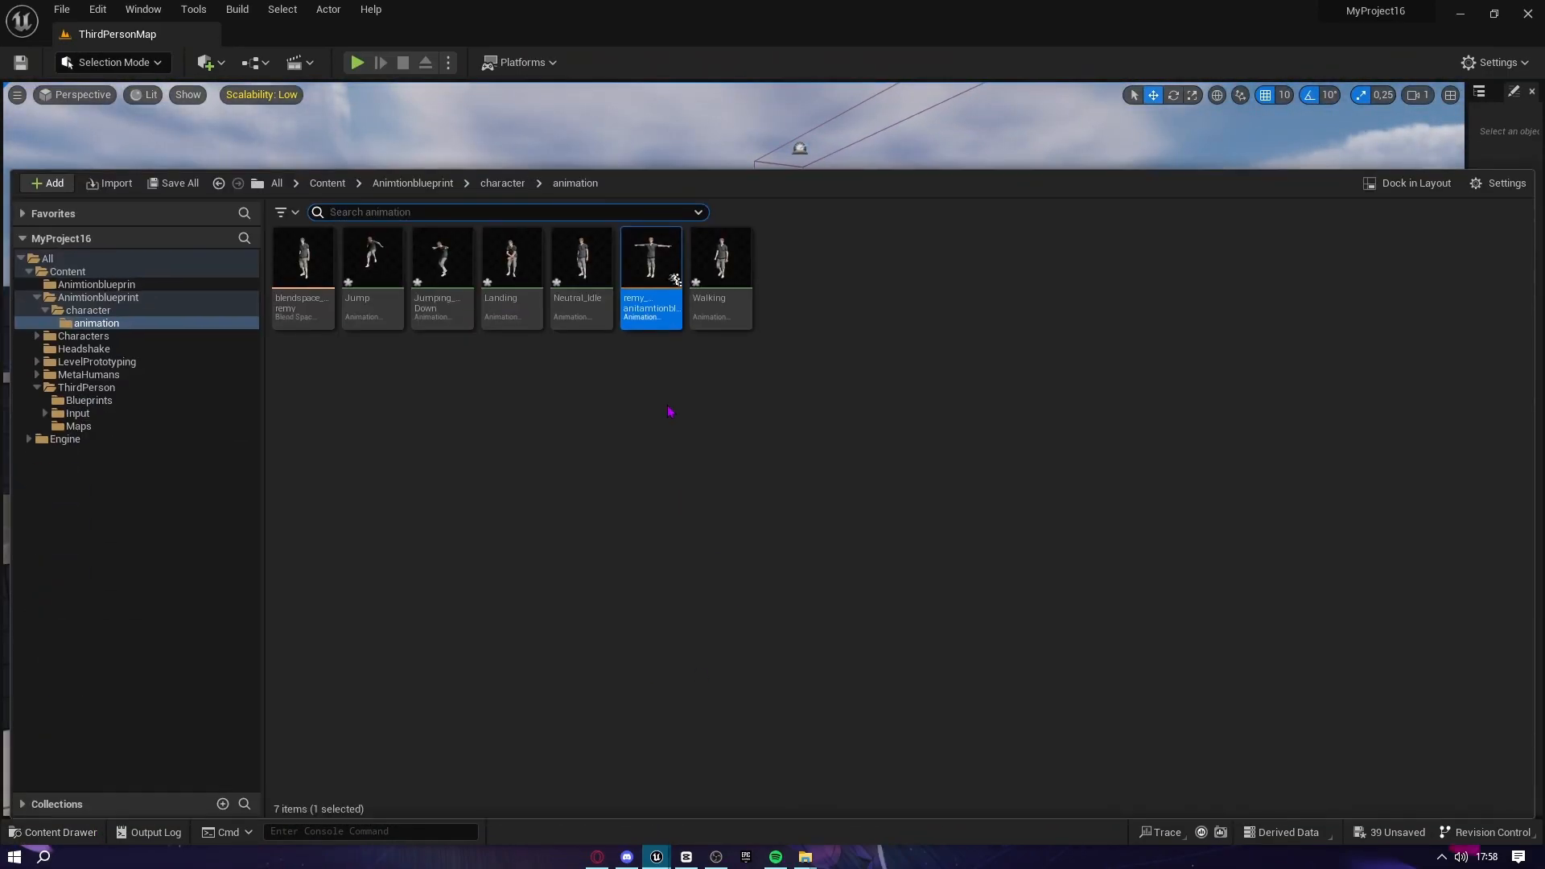
key(ctrl+space)
In BP_ThirdPersonCharacter, rotate the FollowCamera to point in the character's facing direction and raise it toward the top of the head
mouse_move(658, 856)
click(731, 789)
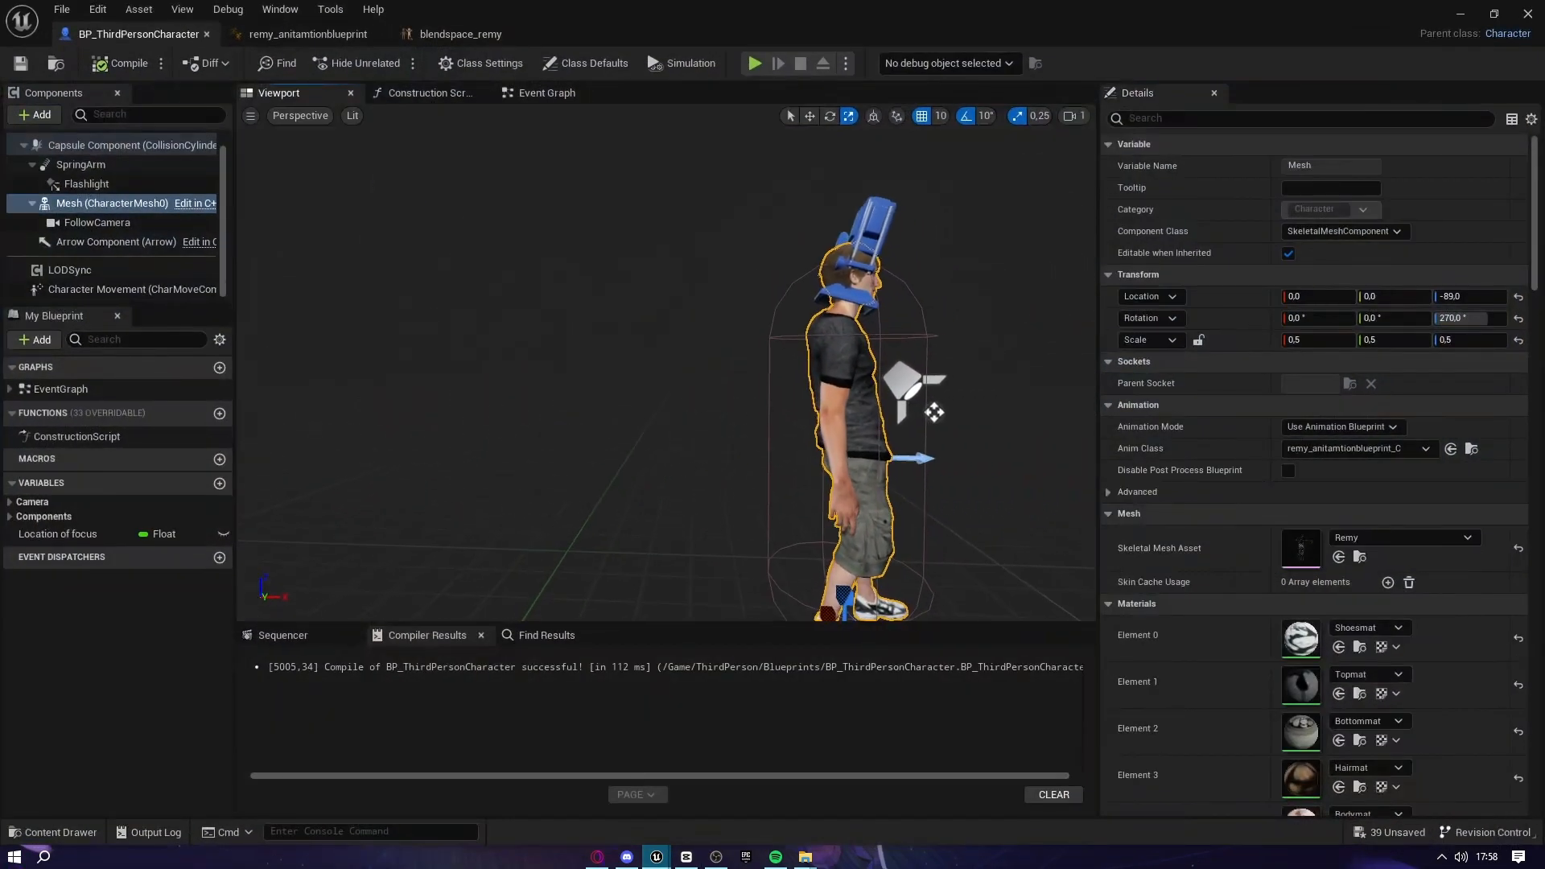
key(e)
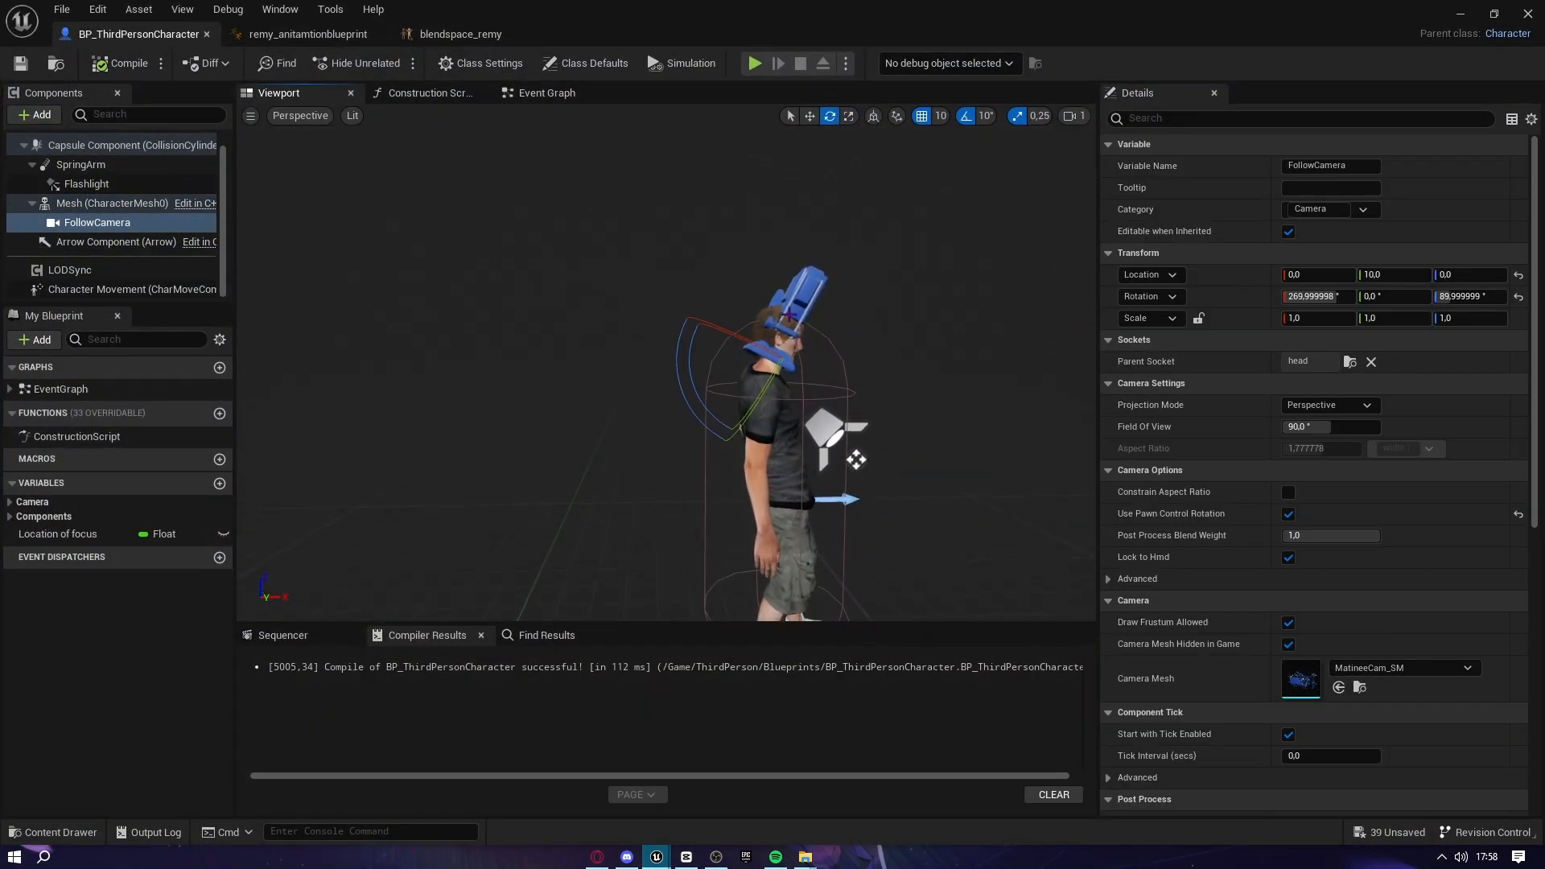
drag(681, 385, 724, 466)
key(w)
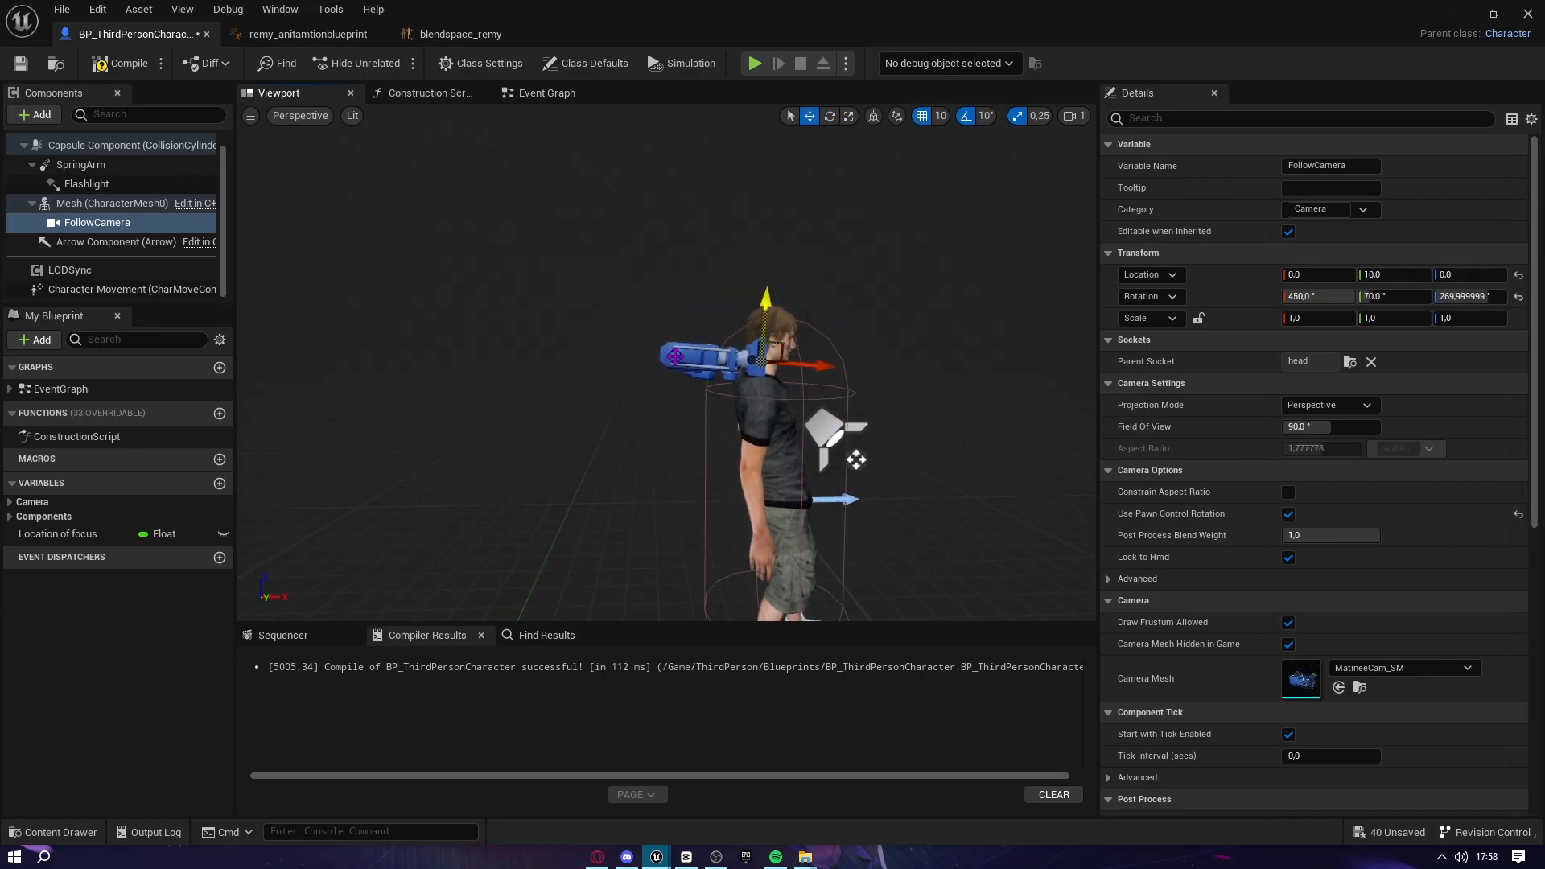
right_drag(724, 378, 739, 377)
drag(757, 313, 760, 260)
key(e)
drag(695, 360, 687, 314)
key(w)
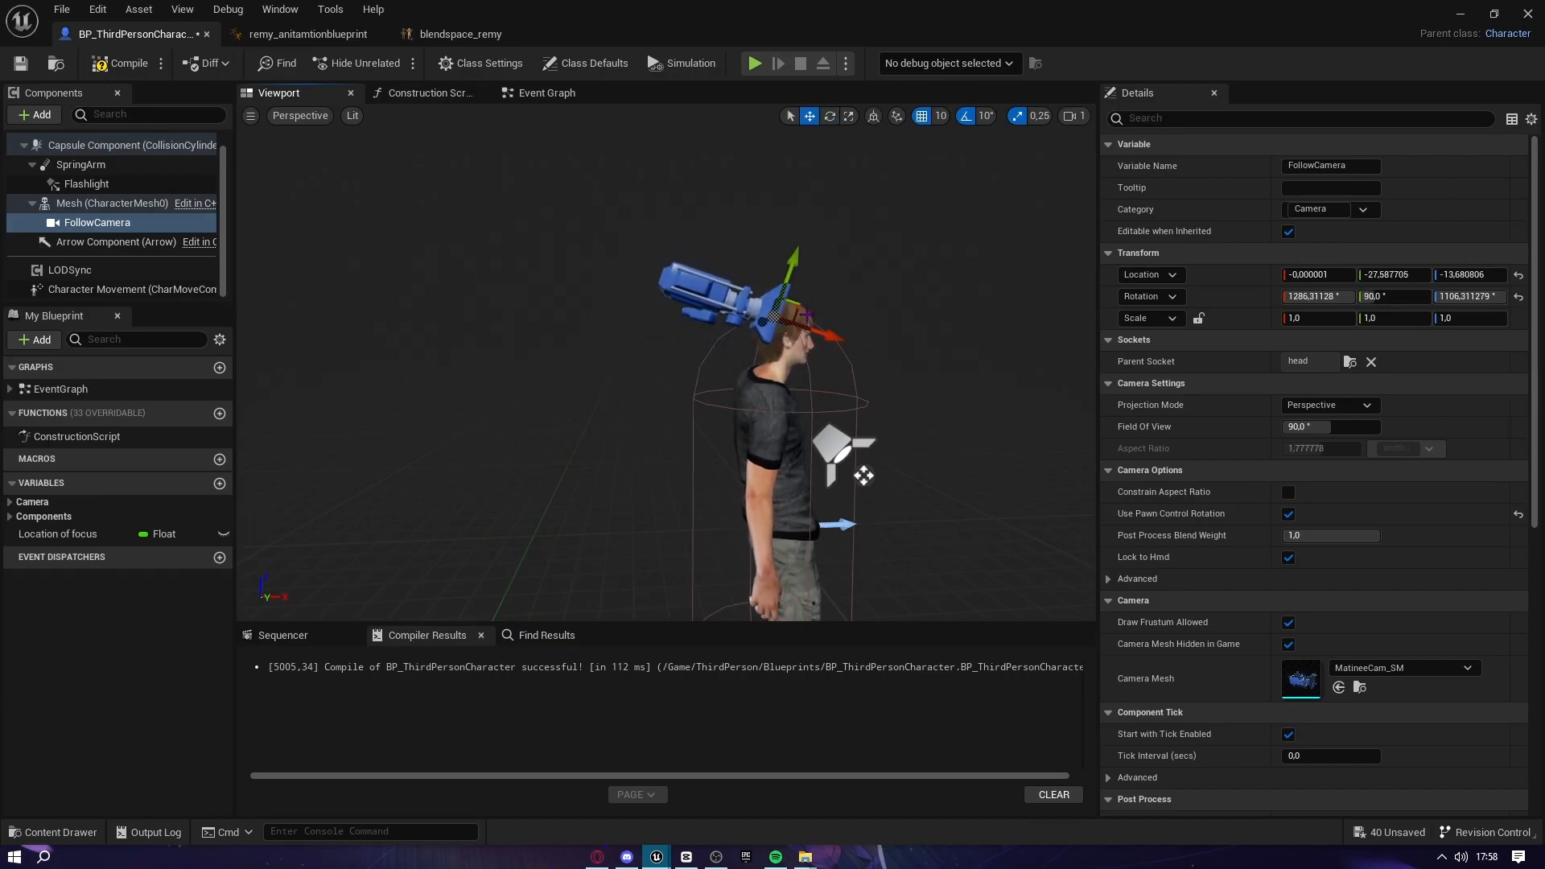
Level the FollowCamera and move it in front of Remy's eyes, about Y -27.3 and Z 42.8, and compile and save the blueprint
right_drag(795, 353, 782, 354)
drag(803, 262, 792, 312)
right_drag(797, 316, 791, 314)
drag(795, 305, 785, 284)
right_drag(786, 321, 798, 323)
drag(800, 360, 722, 396)
key(e)
key(w)
drag(807, 310, 811, 289)
key(F7)
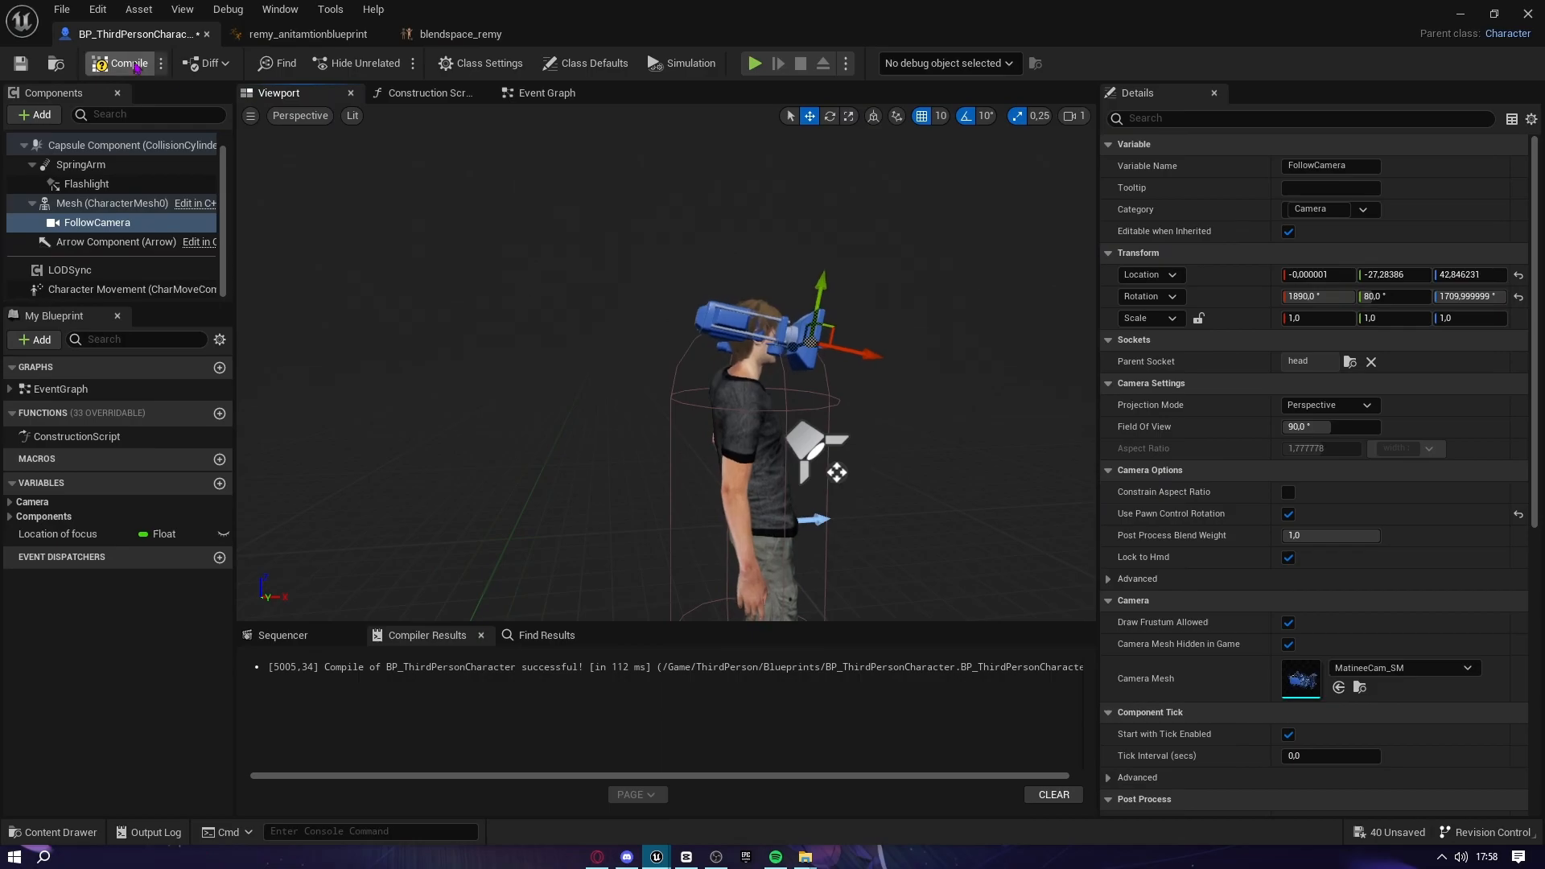
key(ctrl+s)
Play the ThirdPersonMap level and walk around to check the first-person view of Remy's body
click(1460, 14)
click(357, 63)
key(w)
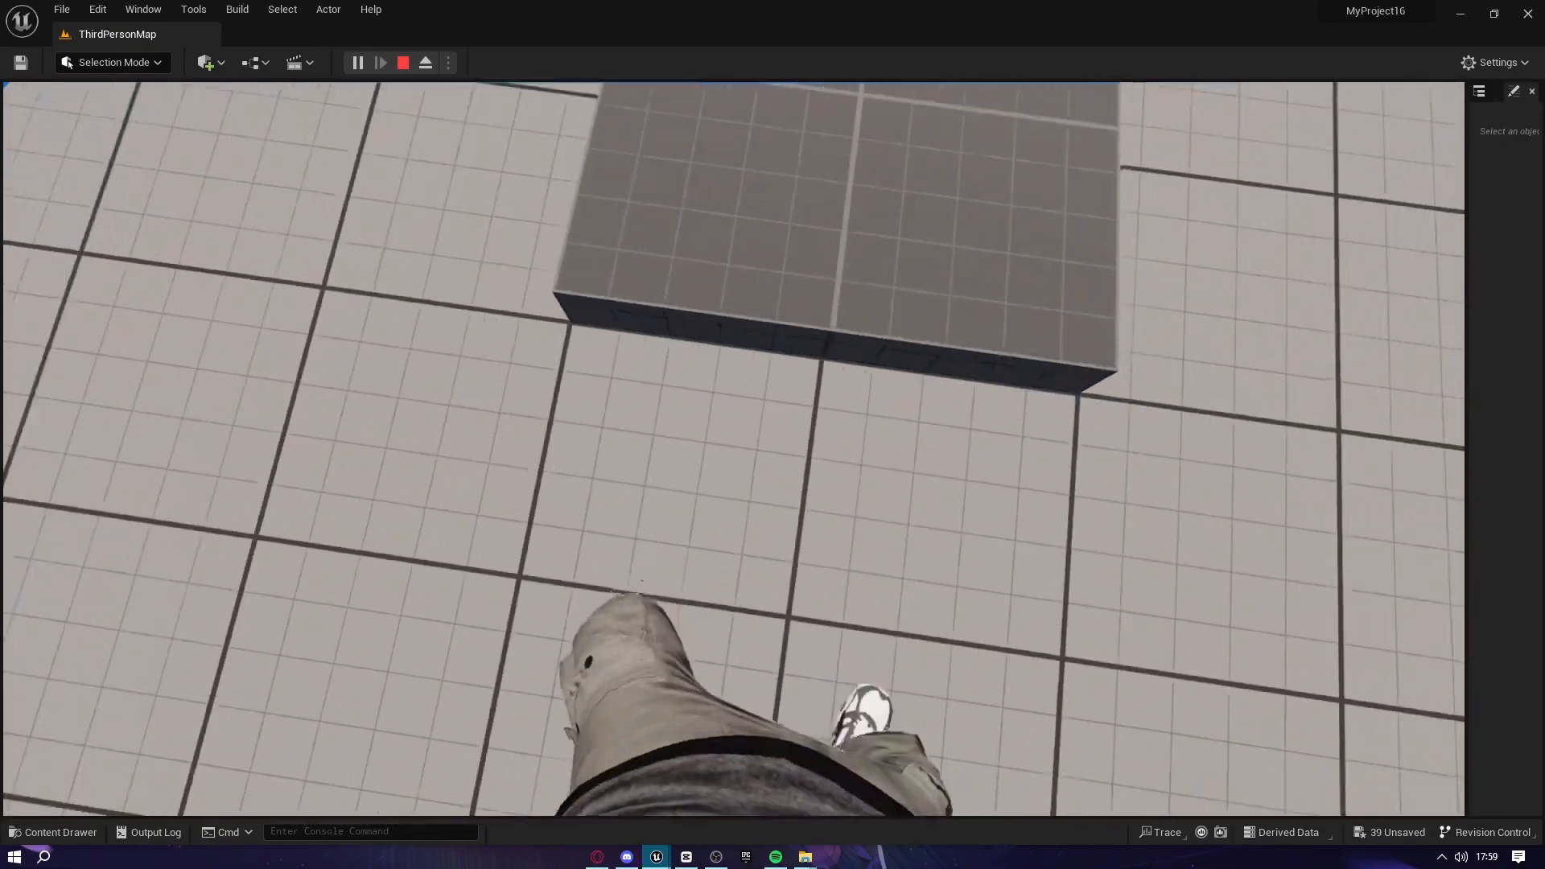
key(w)
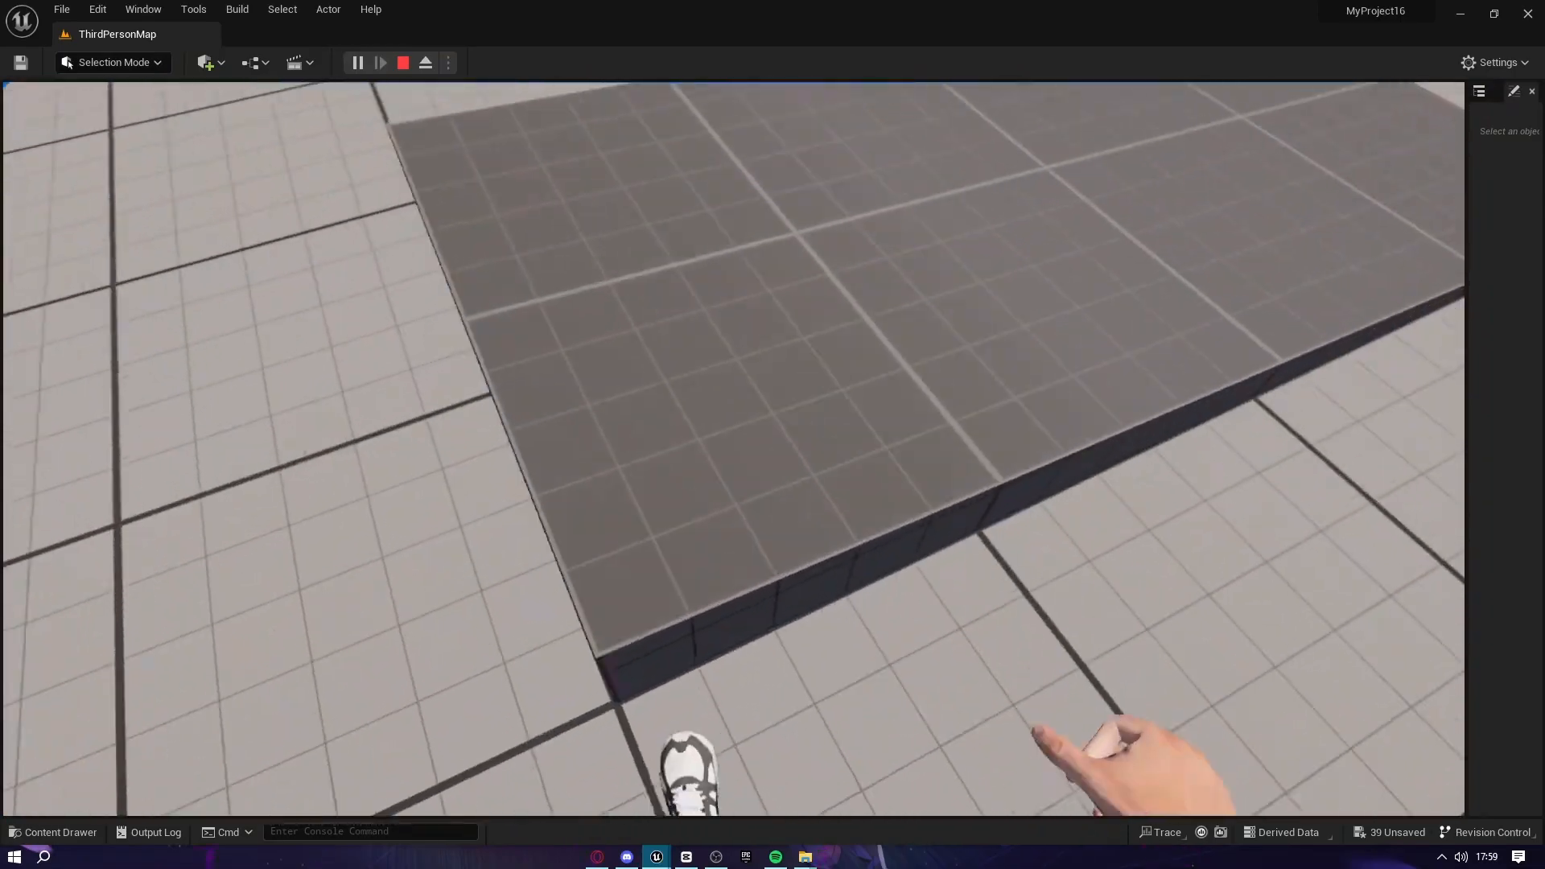
key(w)
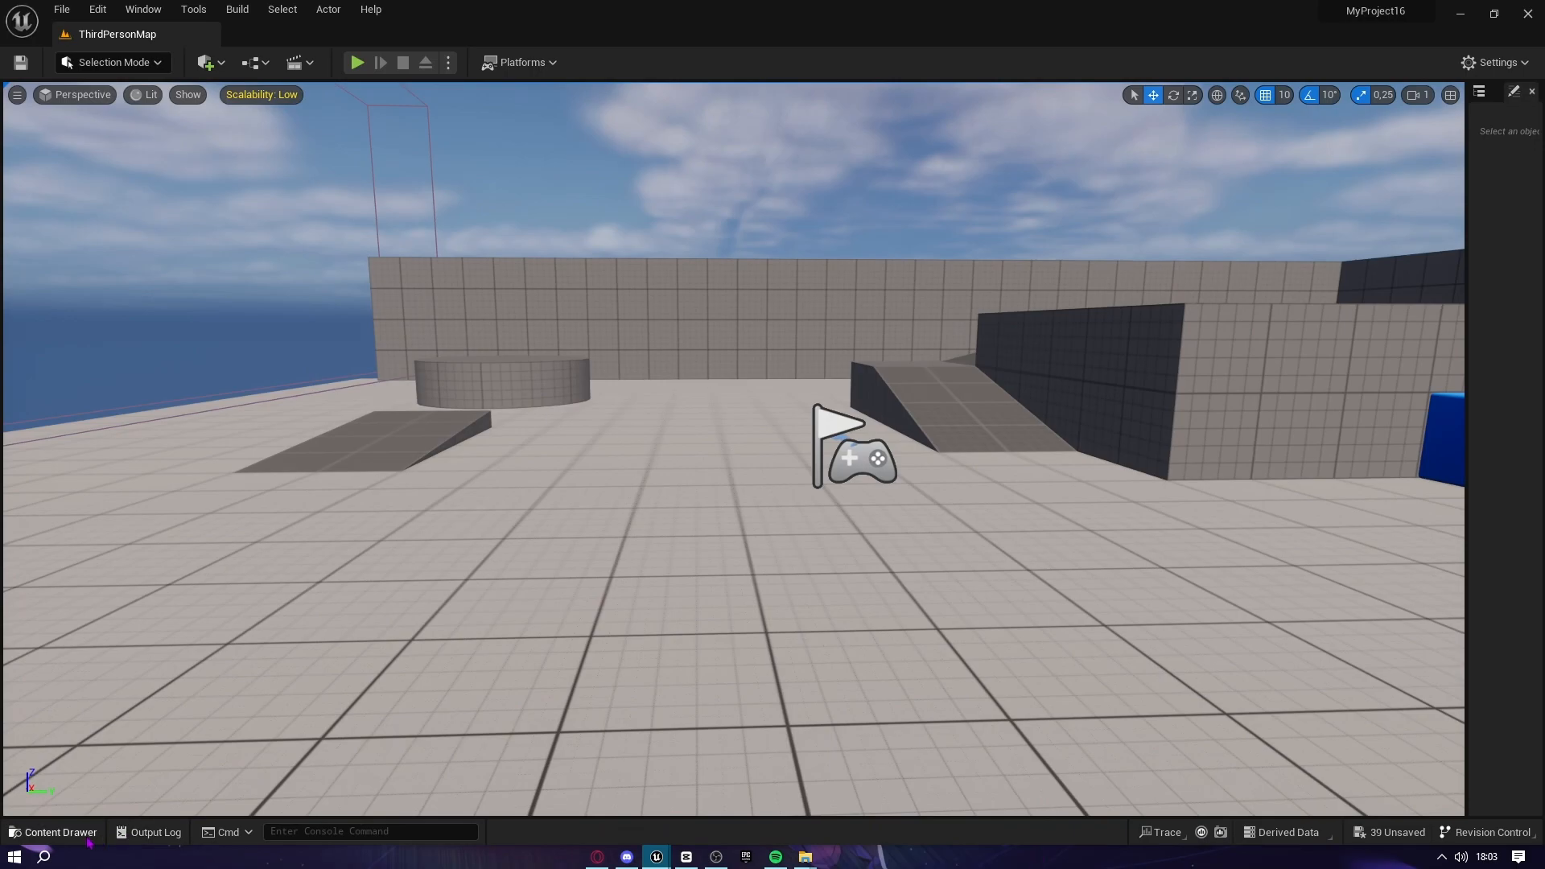
Set the Character Movement component's Max Walk Speed to 250 cm/s in BP_ThirdPersonCharacter and compile the blueprint
click(87, 836)
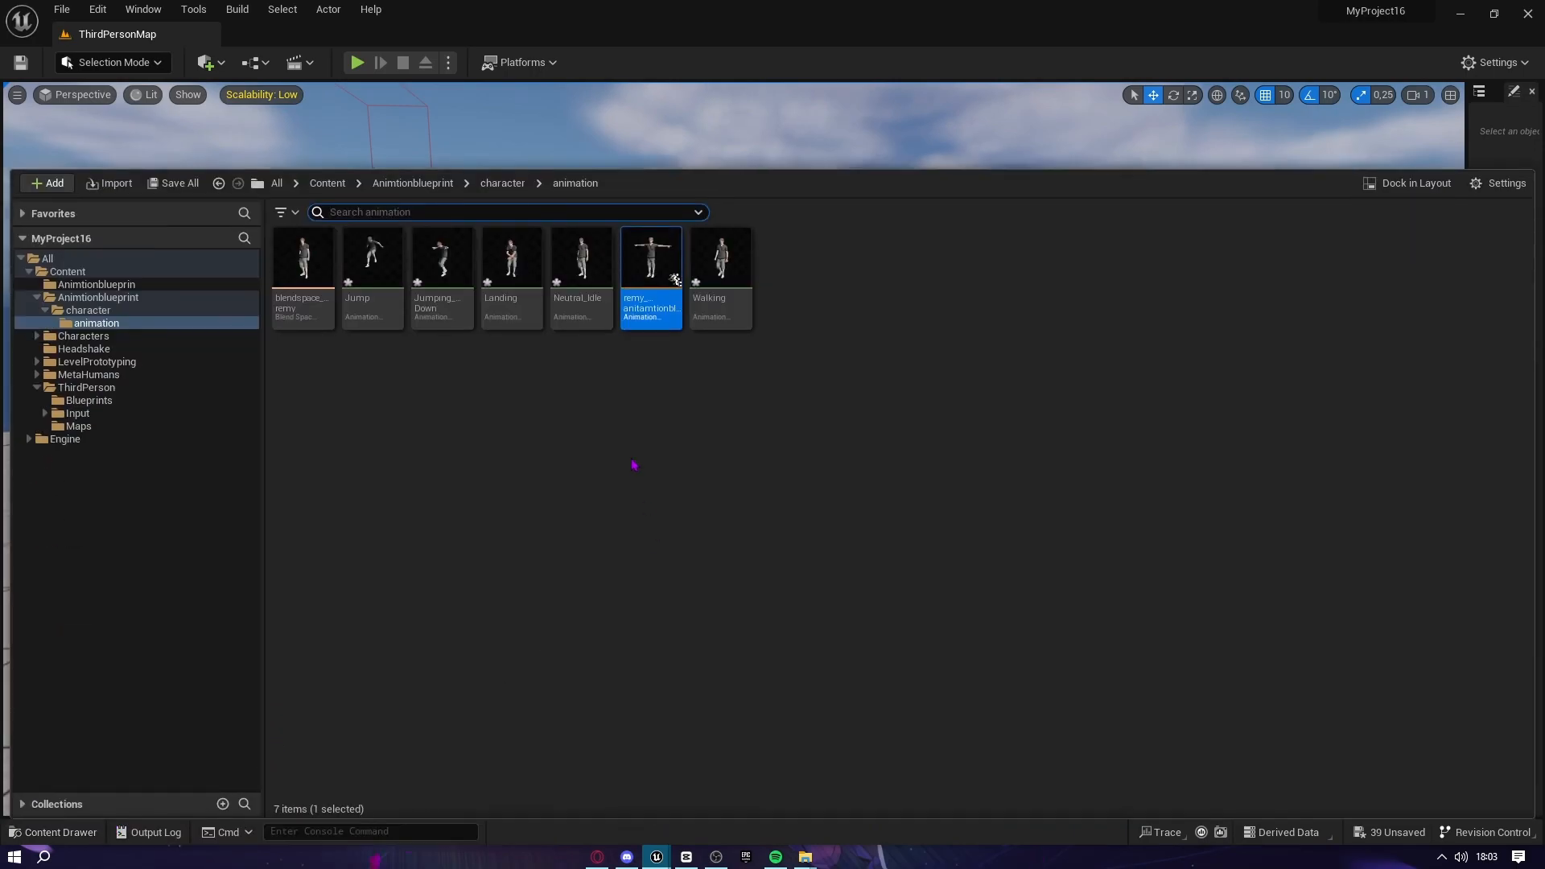
mouse_move(656, 856)
click(744, 805)
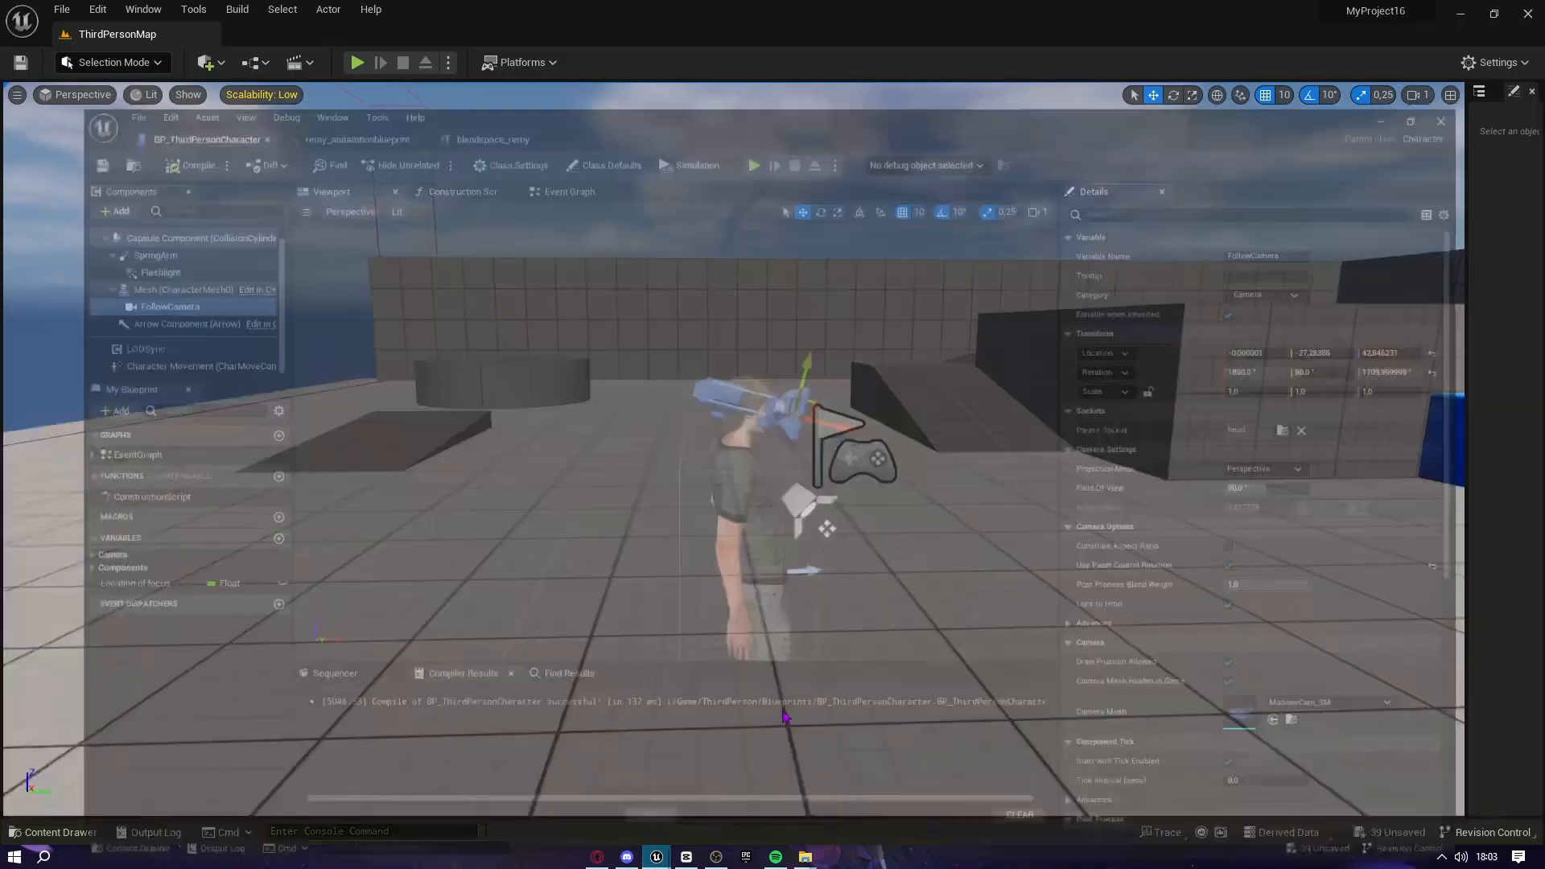
click(92, 288)
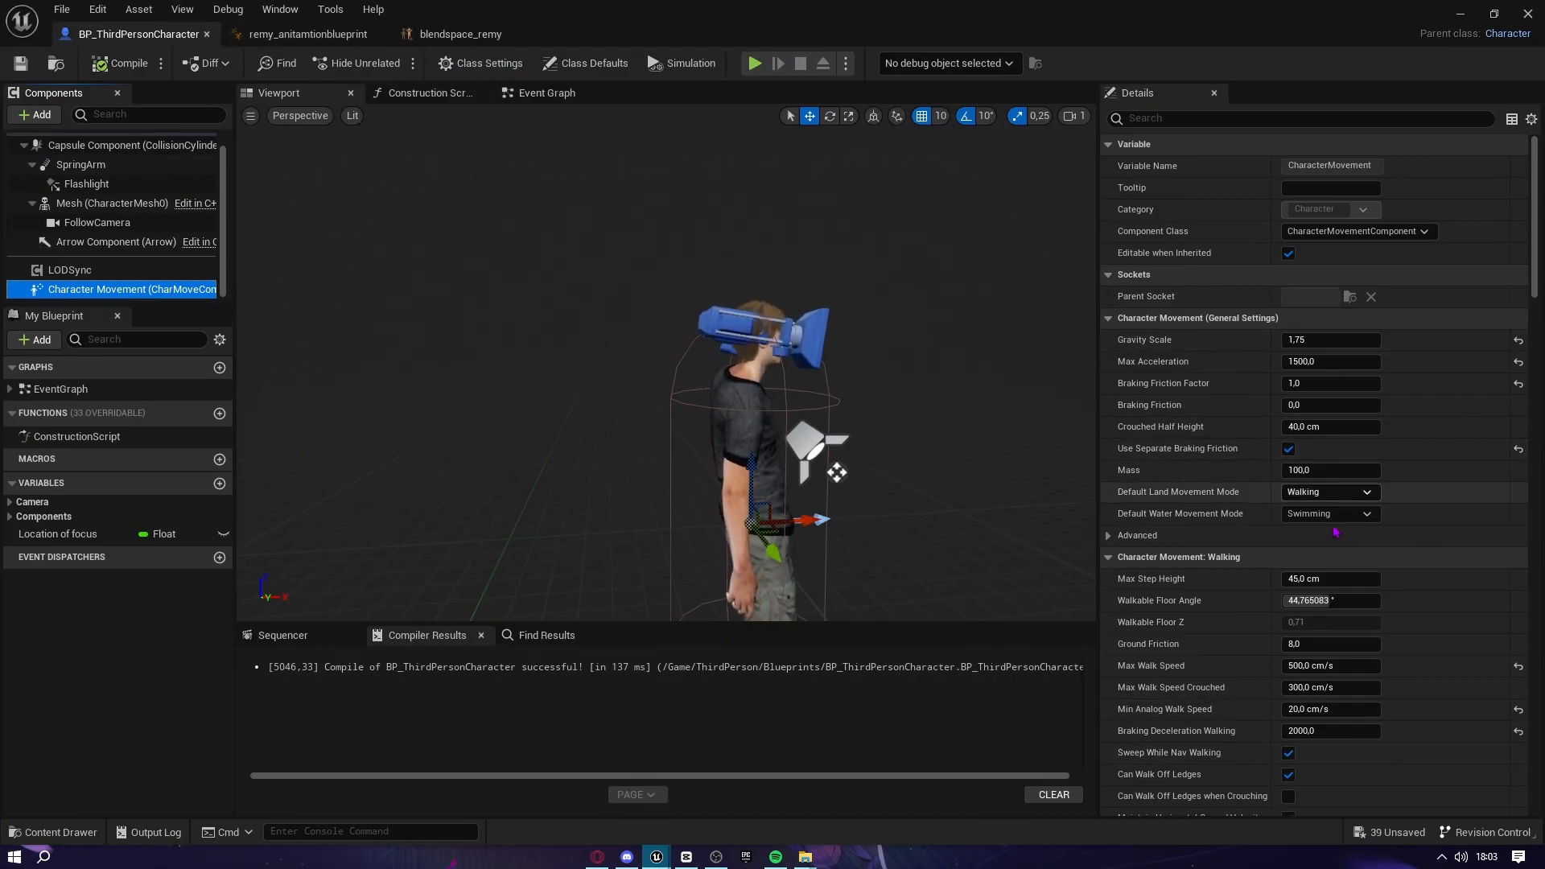
scroll(1244, 567, down, 3)
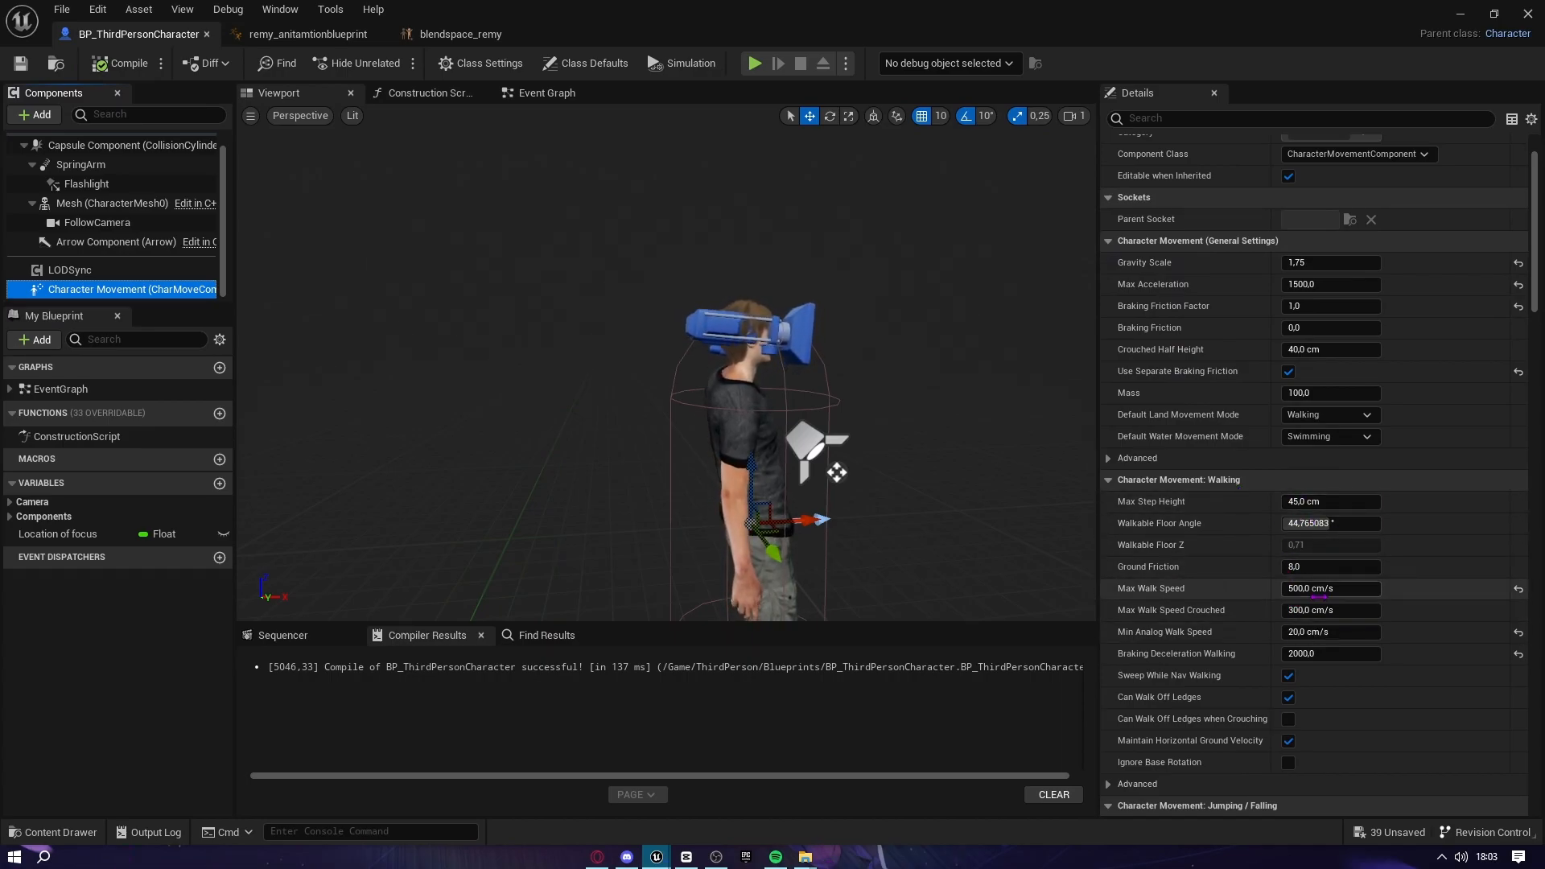
scroll(1317, 597, up, 2)
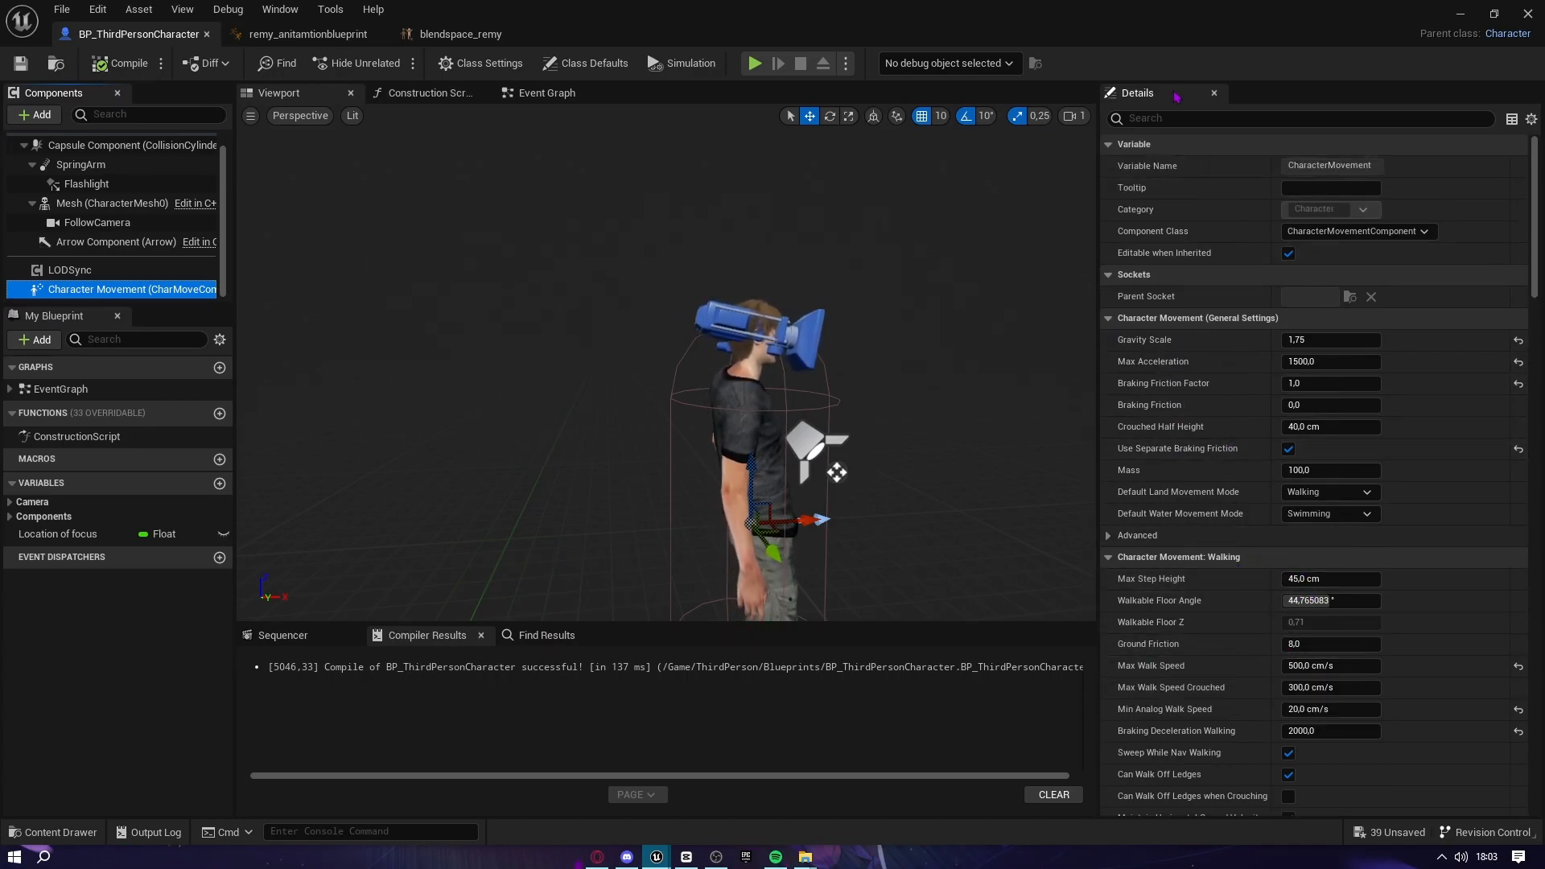
click(1165, 114)
text(max)
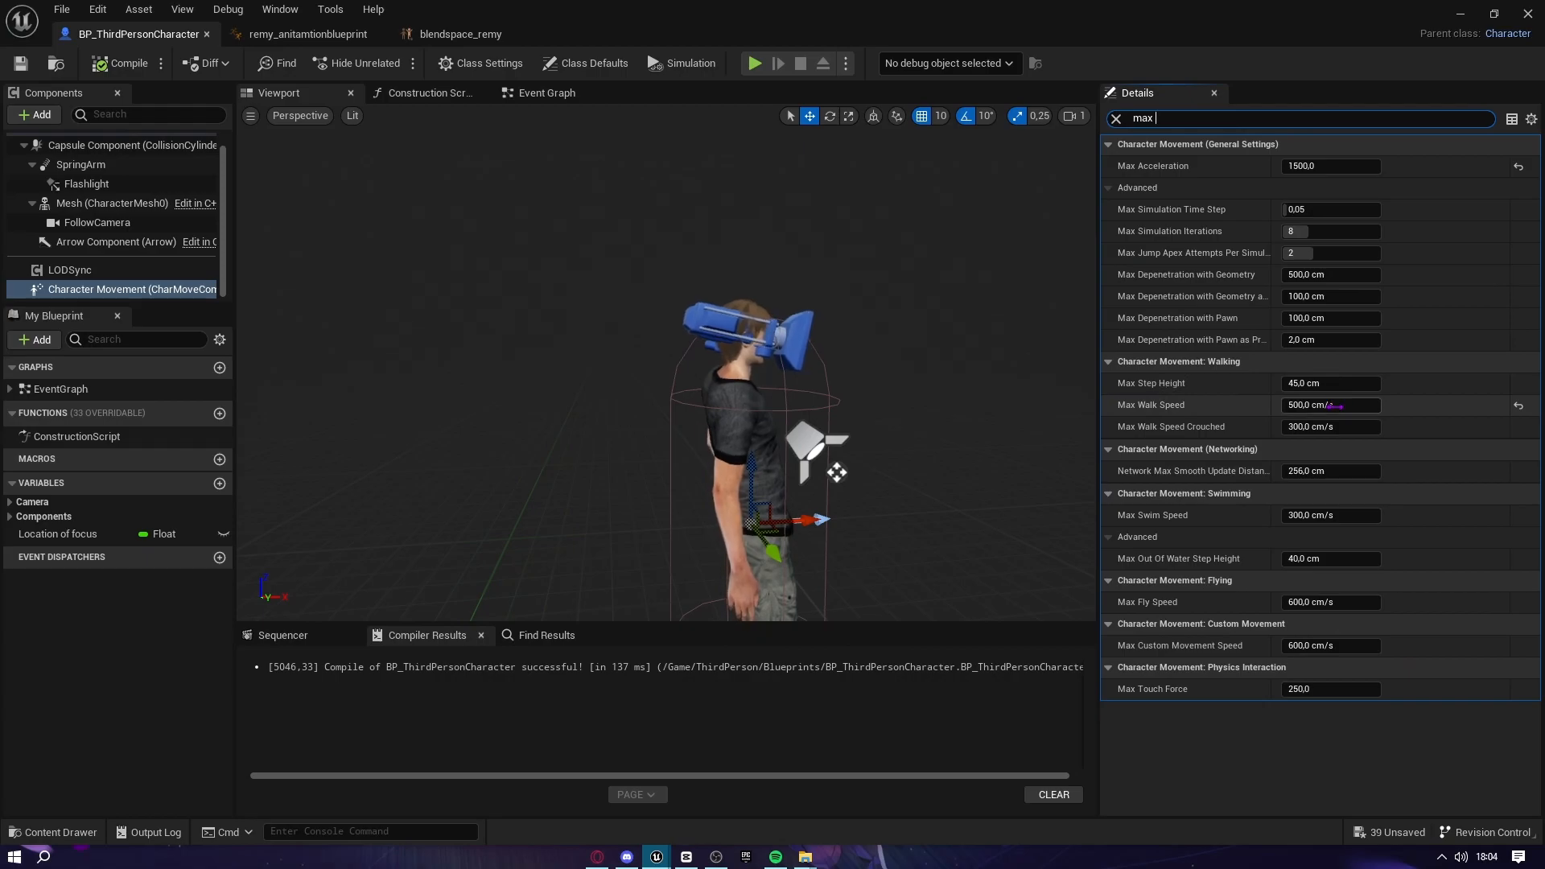
click(1335, 407)
key(BackSpace)
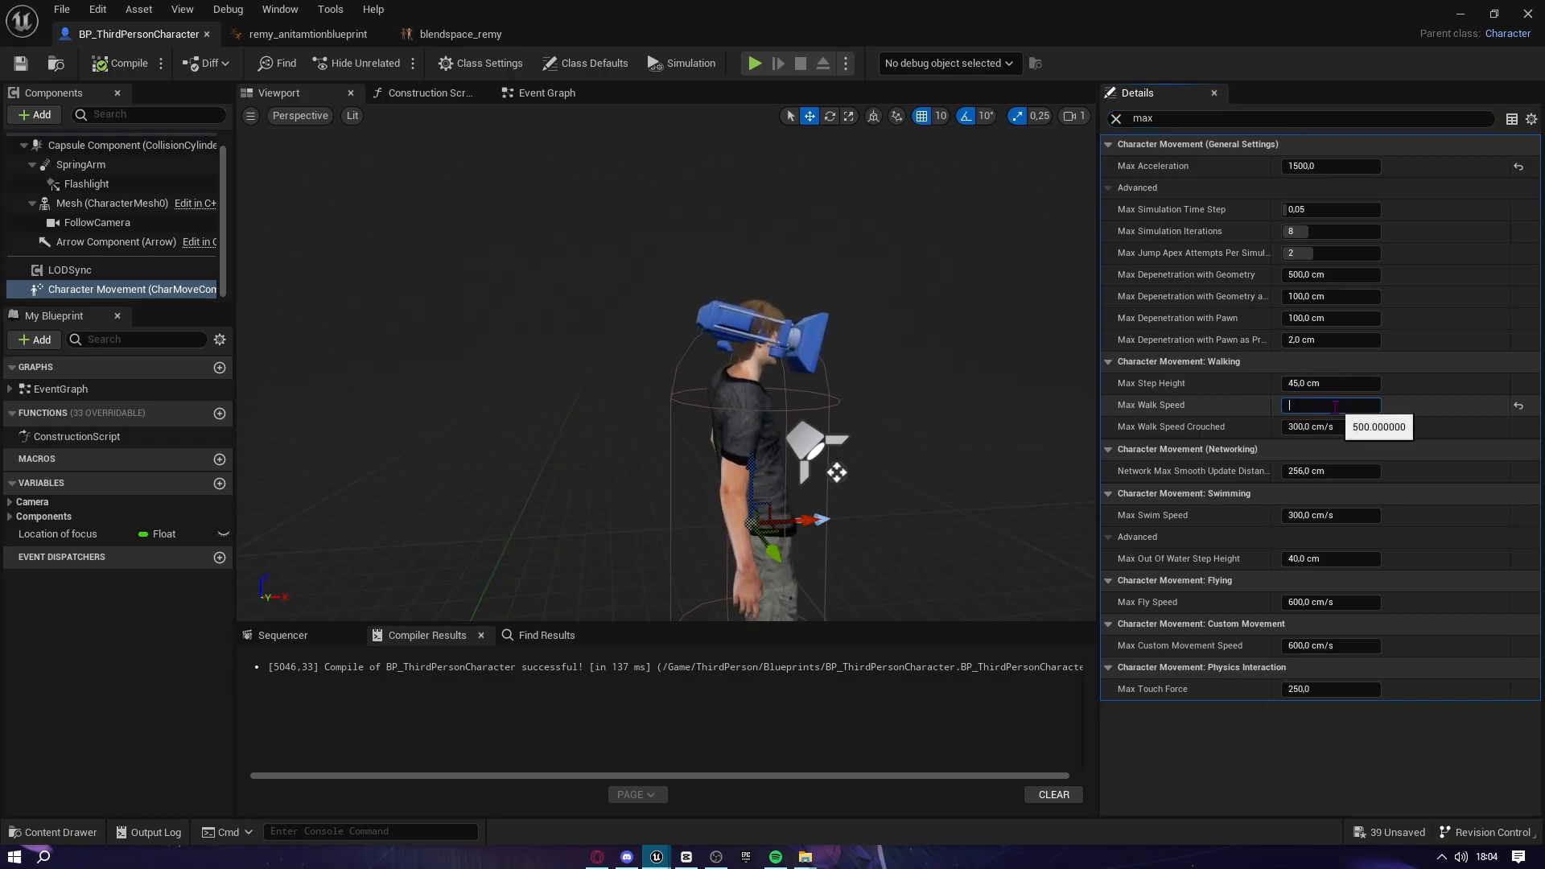
text(250)
key(Return)
key(F7)
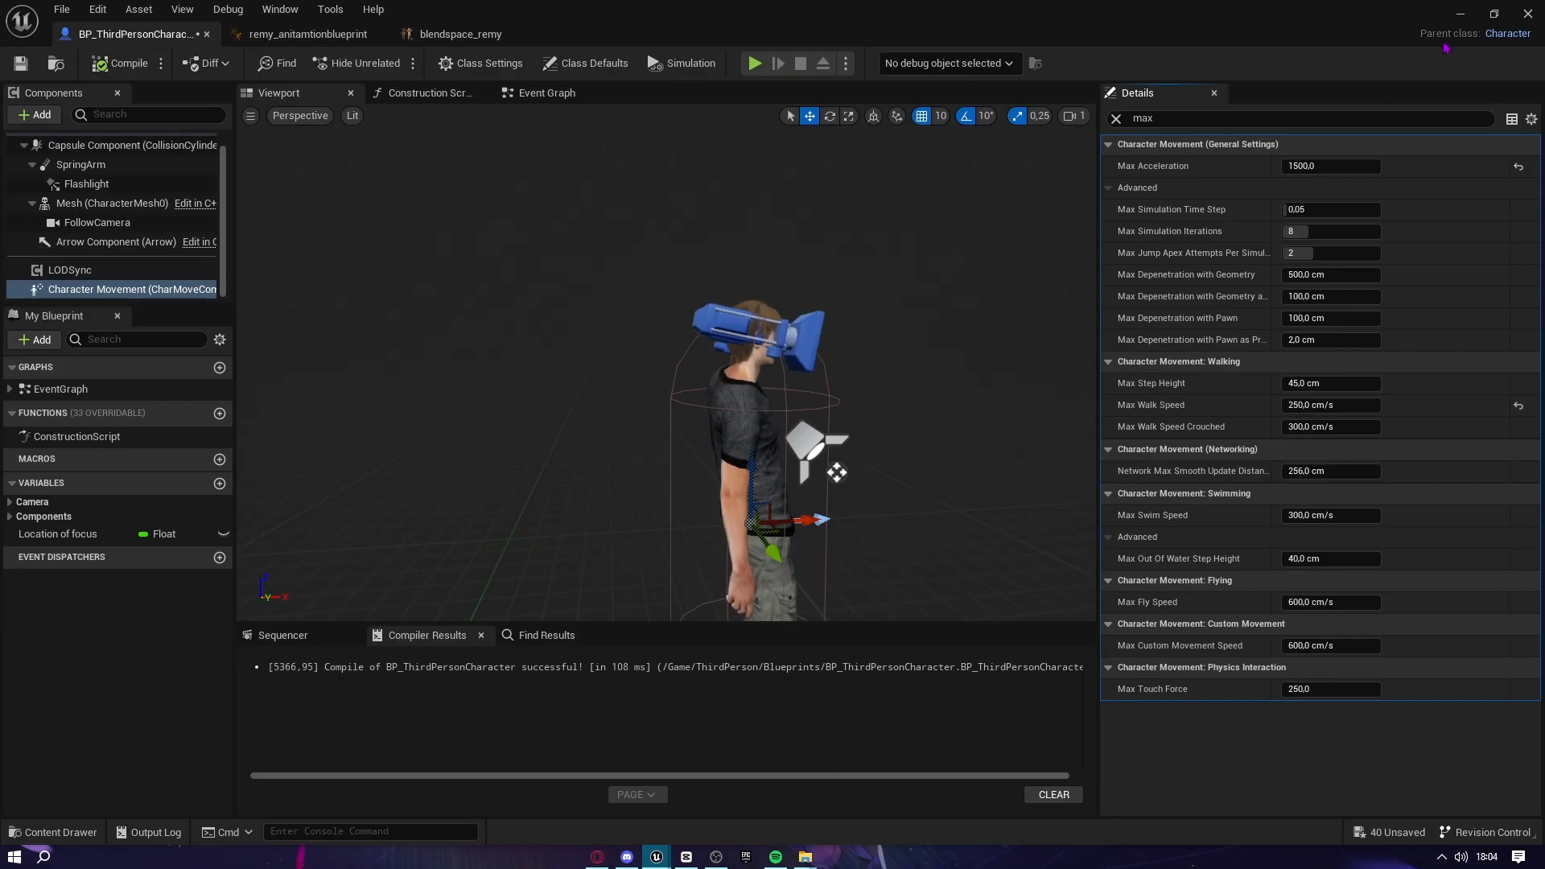
Play the level with the new walk speed, examine Remy's feet against the floor from outside, and stop the session
click(1461, 14)
click(357, 63)
key(w)
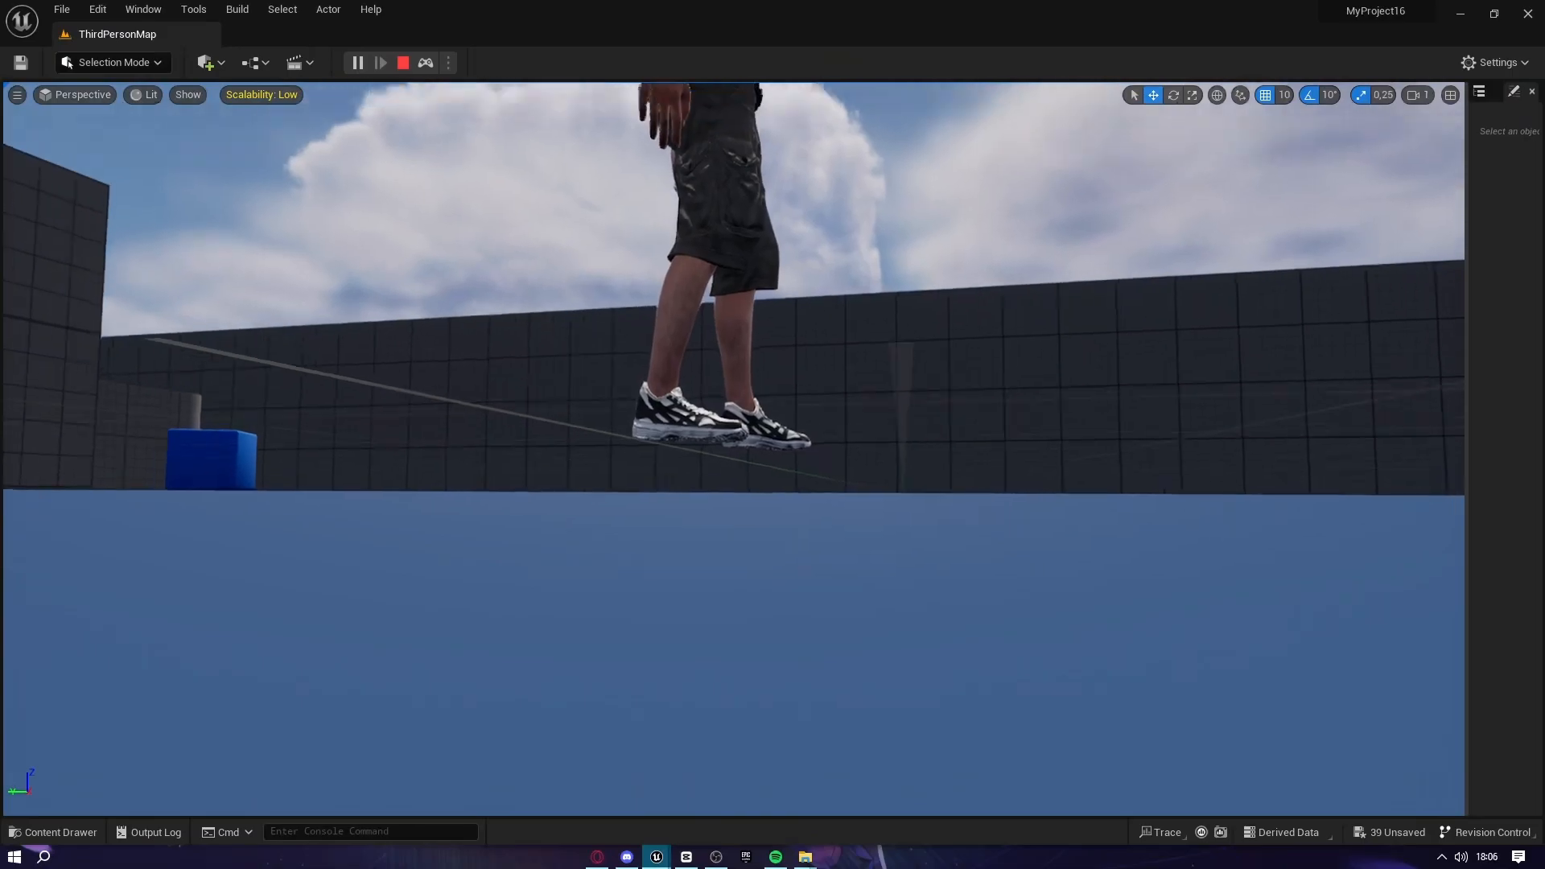
key(w)
mouse_move(1396, 546)
right_down()
mouse_move(1416, 572)
mouse_move(1397, 546)
right_up()
key(s)
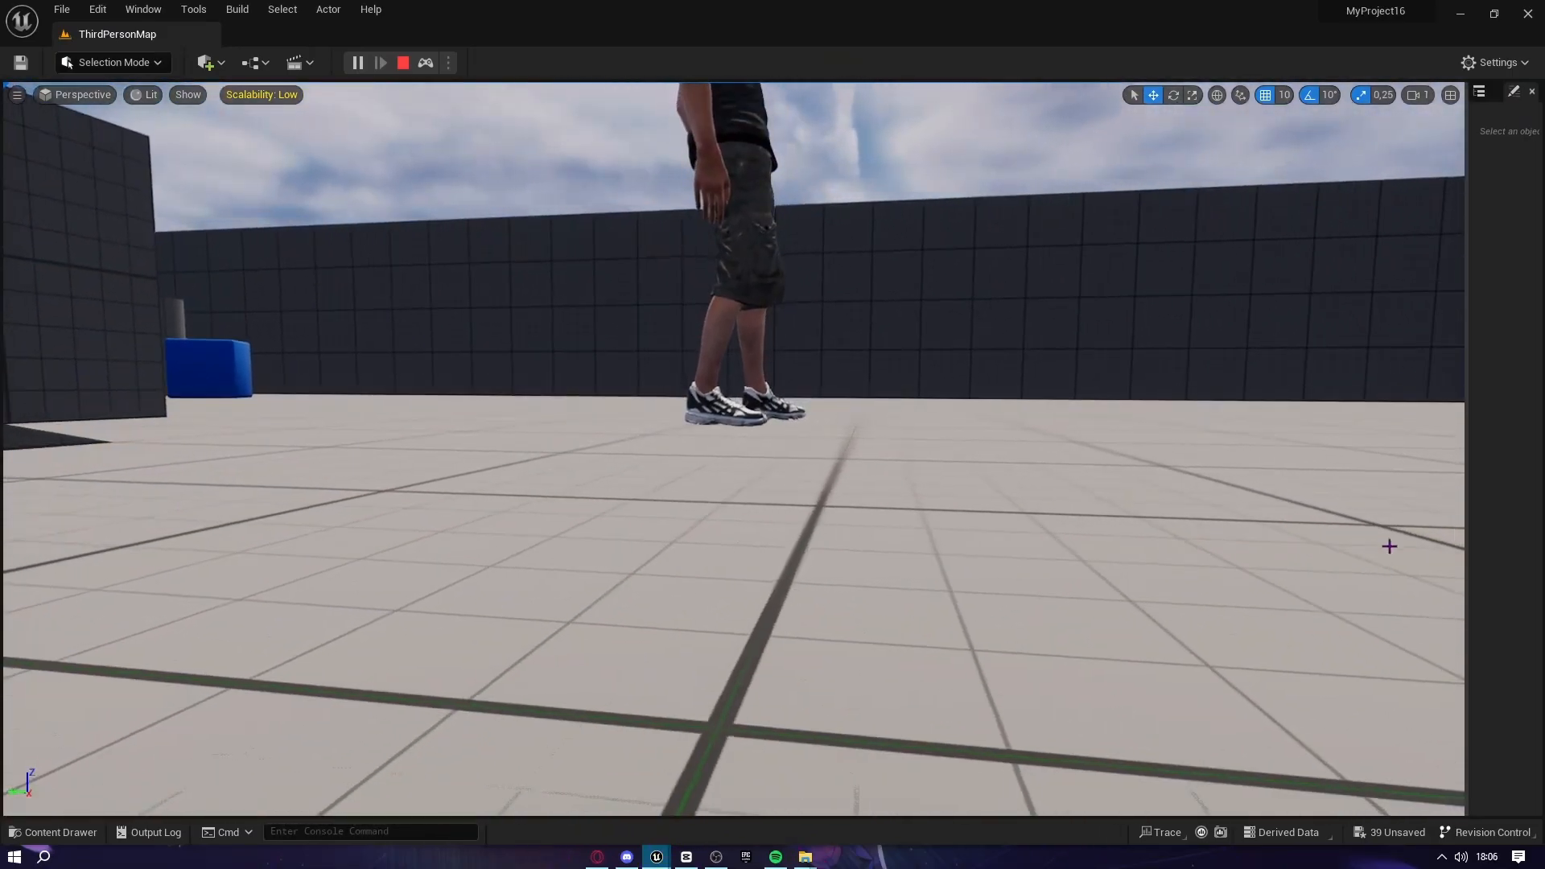
key(Escape)
Set the Mesh's Z location to -89 in BP_ThirdPersonCharacter to align Remy's feet with the base of the capsule
mouse_move(648, 858)
click(742, 792)
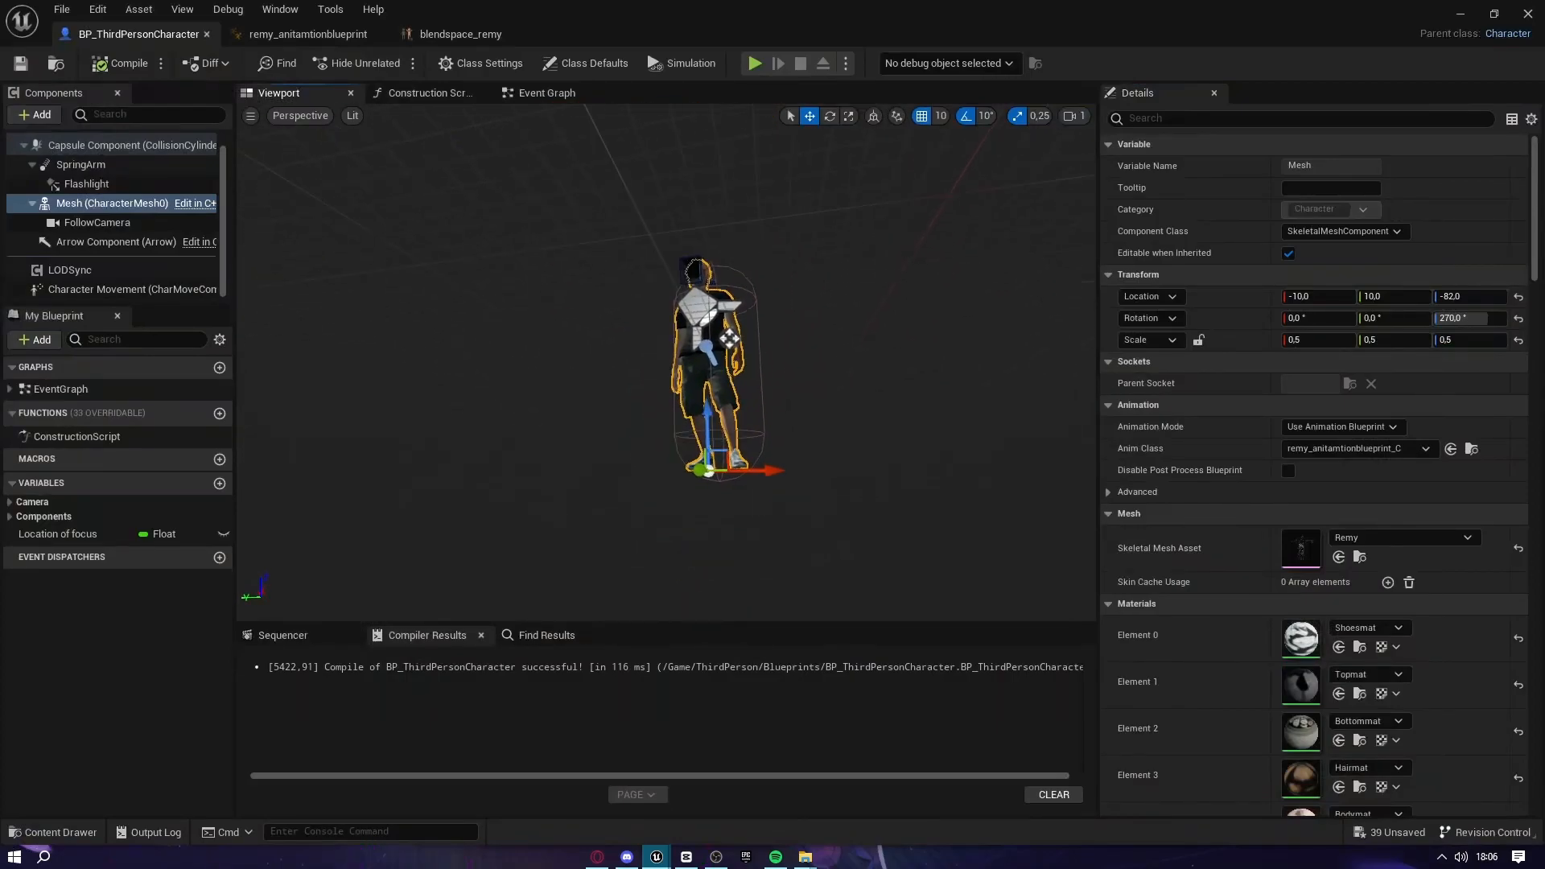
key(d)
right_drag(666, 362, 523, 342)
key(w)
key(s)
key(q)
key(s)
key(w)
key(s)
key(w)
key(s)
drag(1468, 298, 1451, 298)
key(a)
right_drag(949, 302, 1006, 300)
drag(1437, 298, 1445, 298)
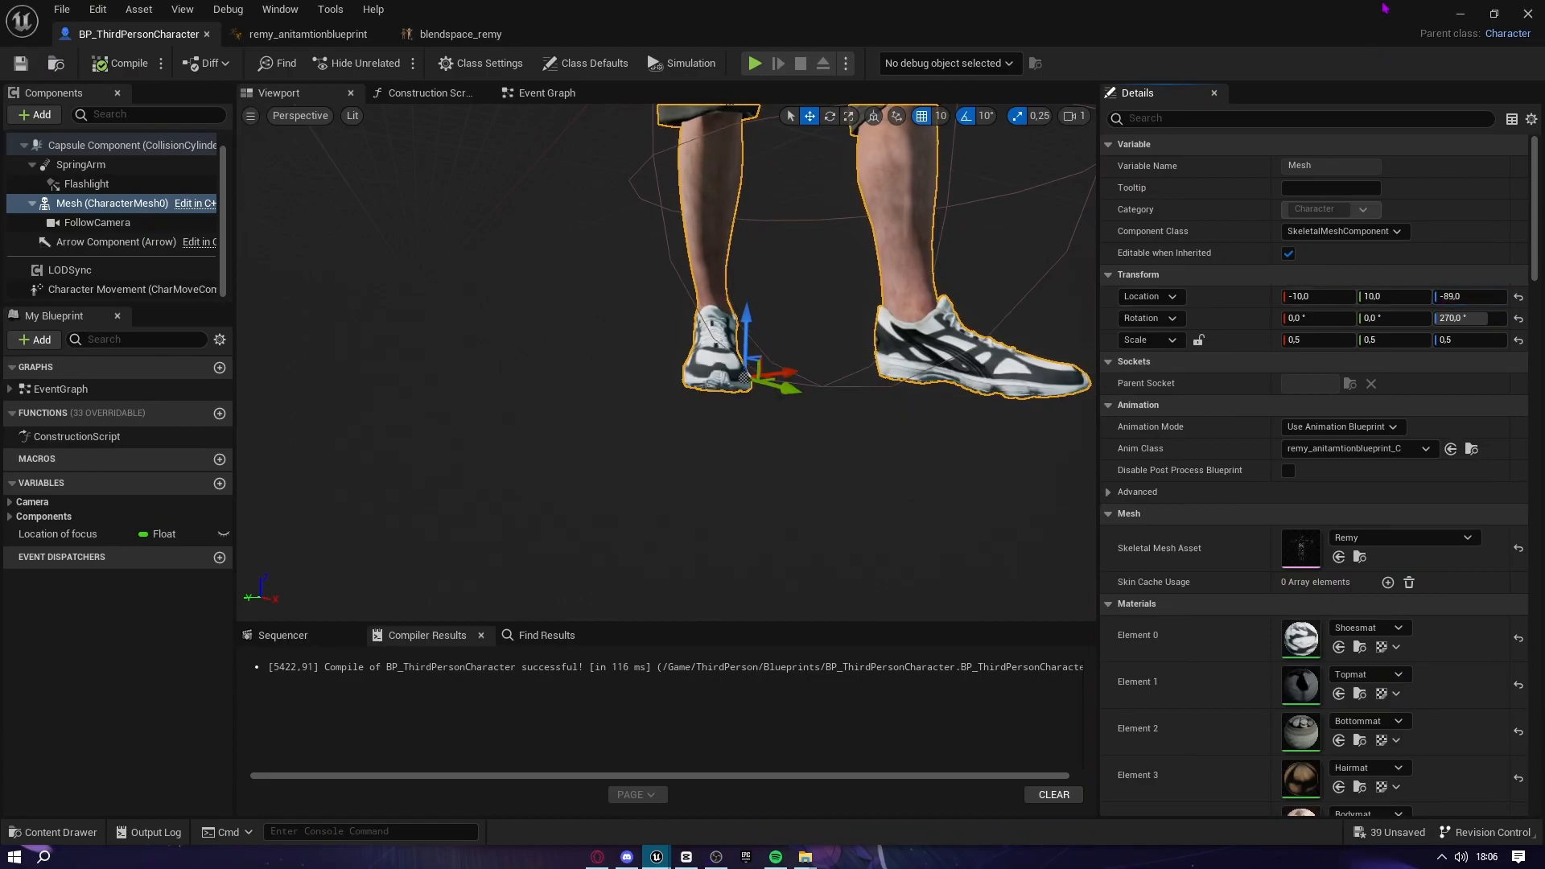
Play the level, eject from the pawn to check Remy's lowered mesh, and stop the session
click(1458, 14)
click(357, 62)
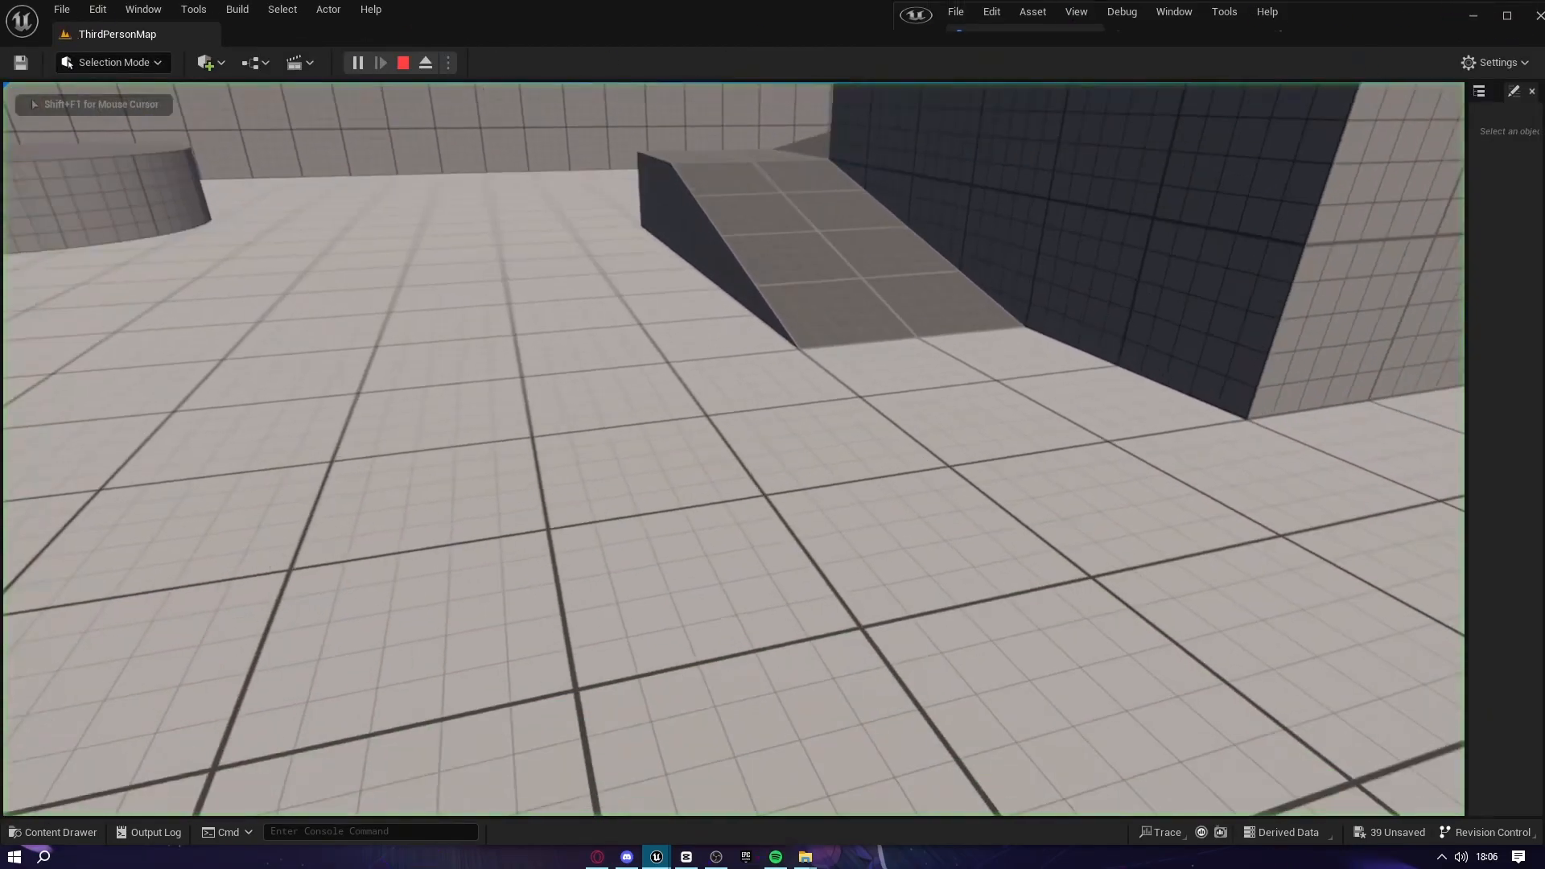
key(F8)
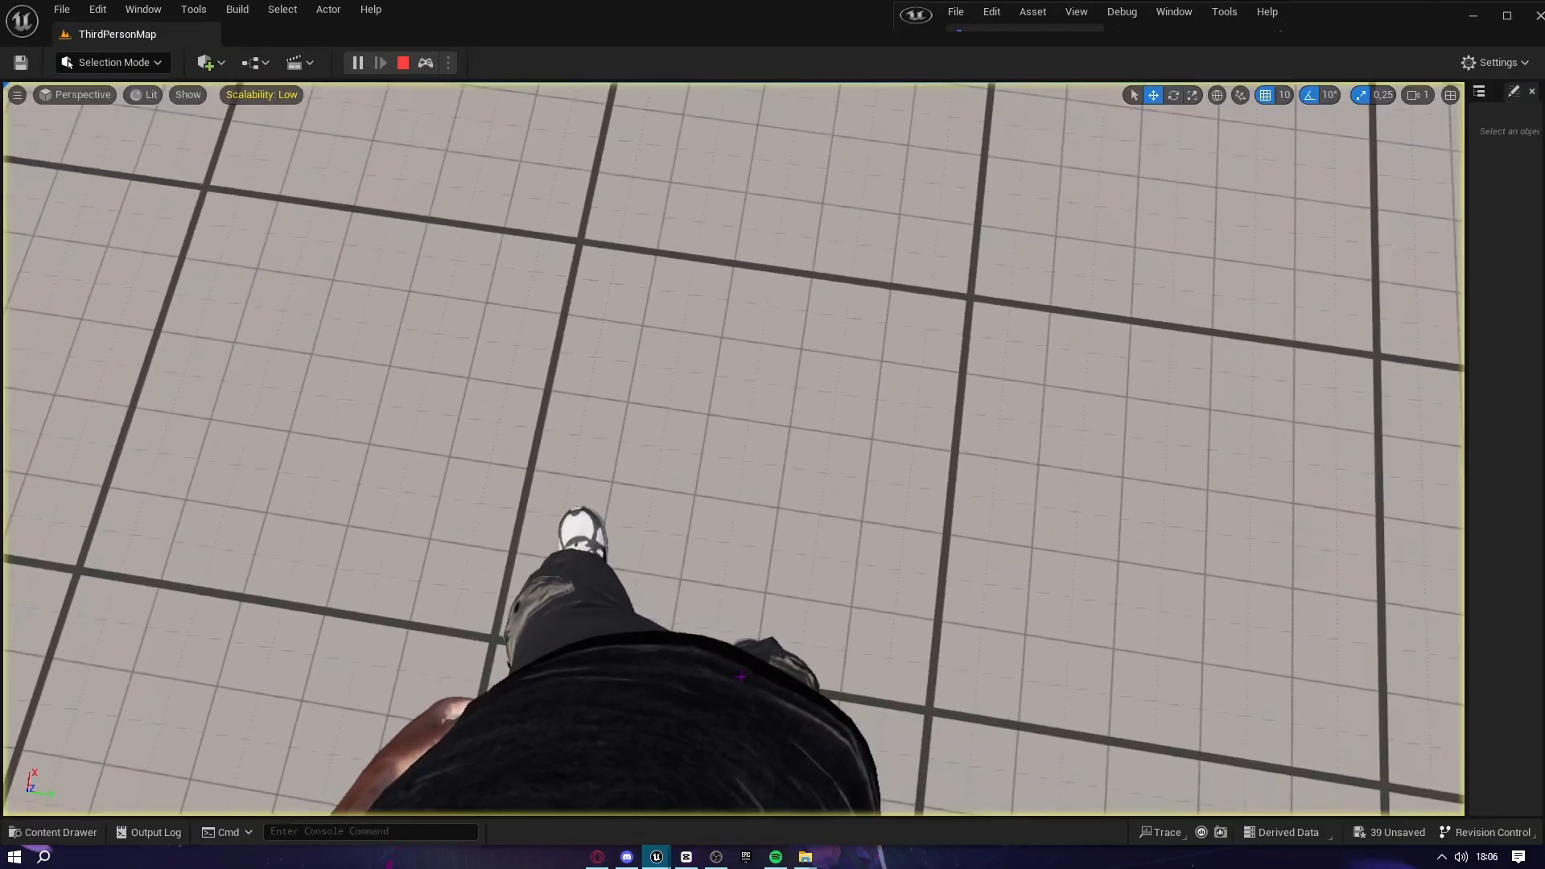
right_drag(734, 449, 885, 462)
key(Escape)
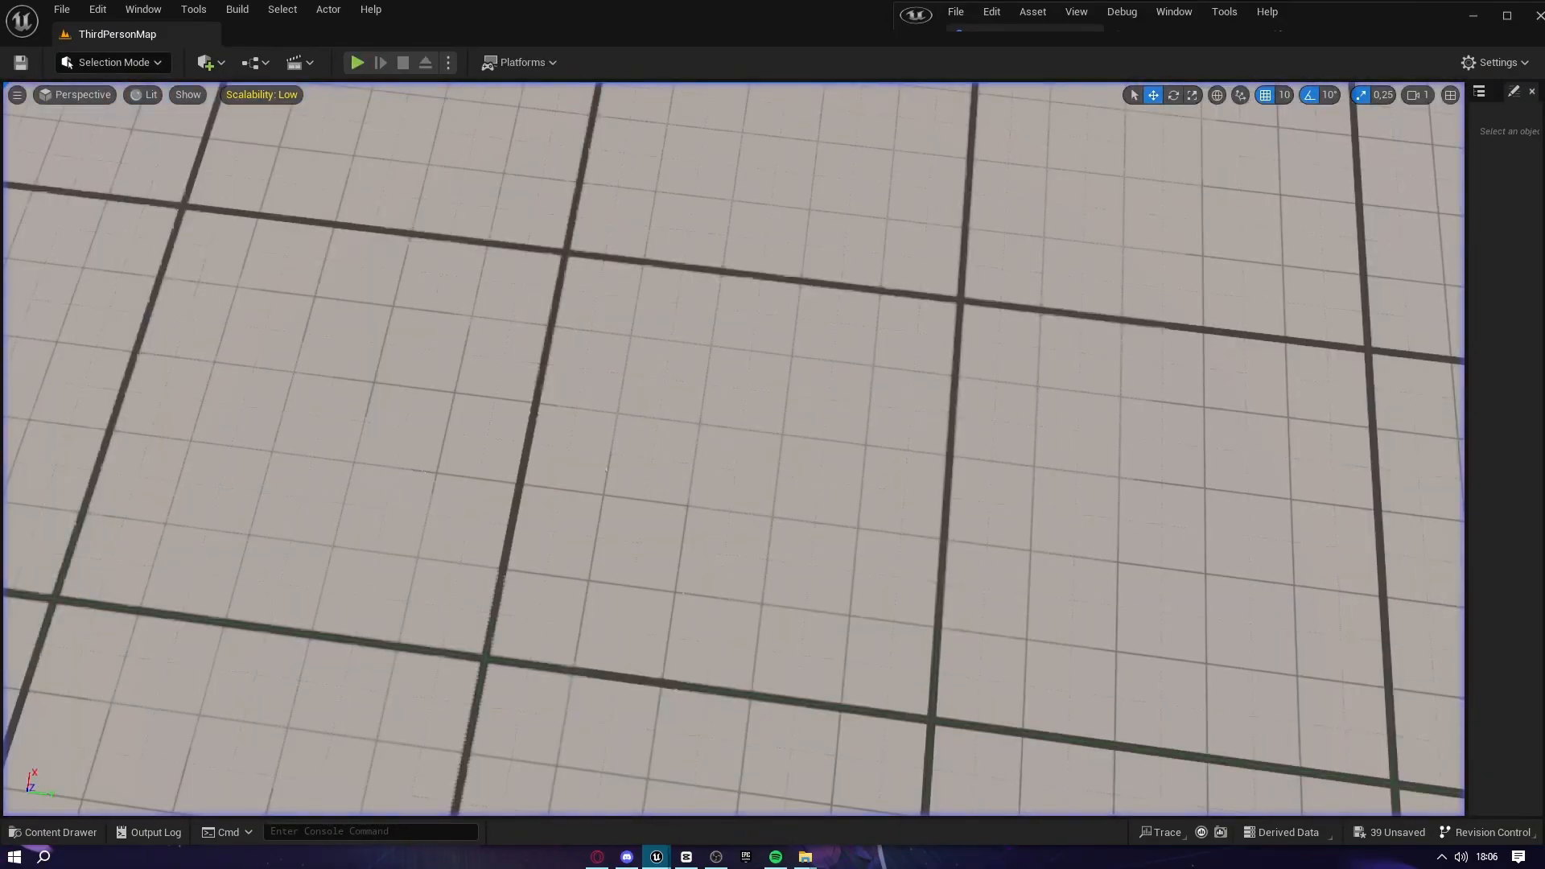
Return to the character blueprint, set the Mesh's Z location to -94, and save
mouse_move(656, 856)
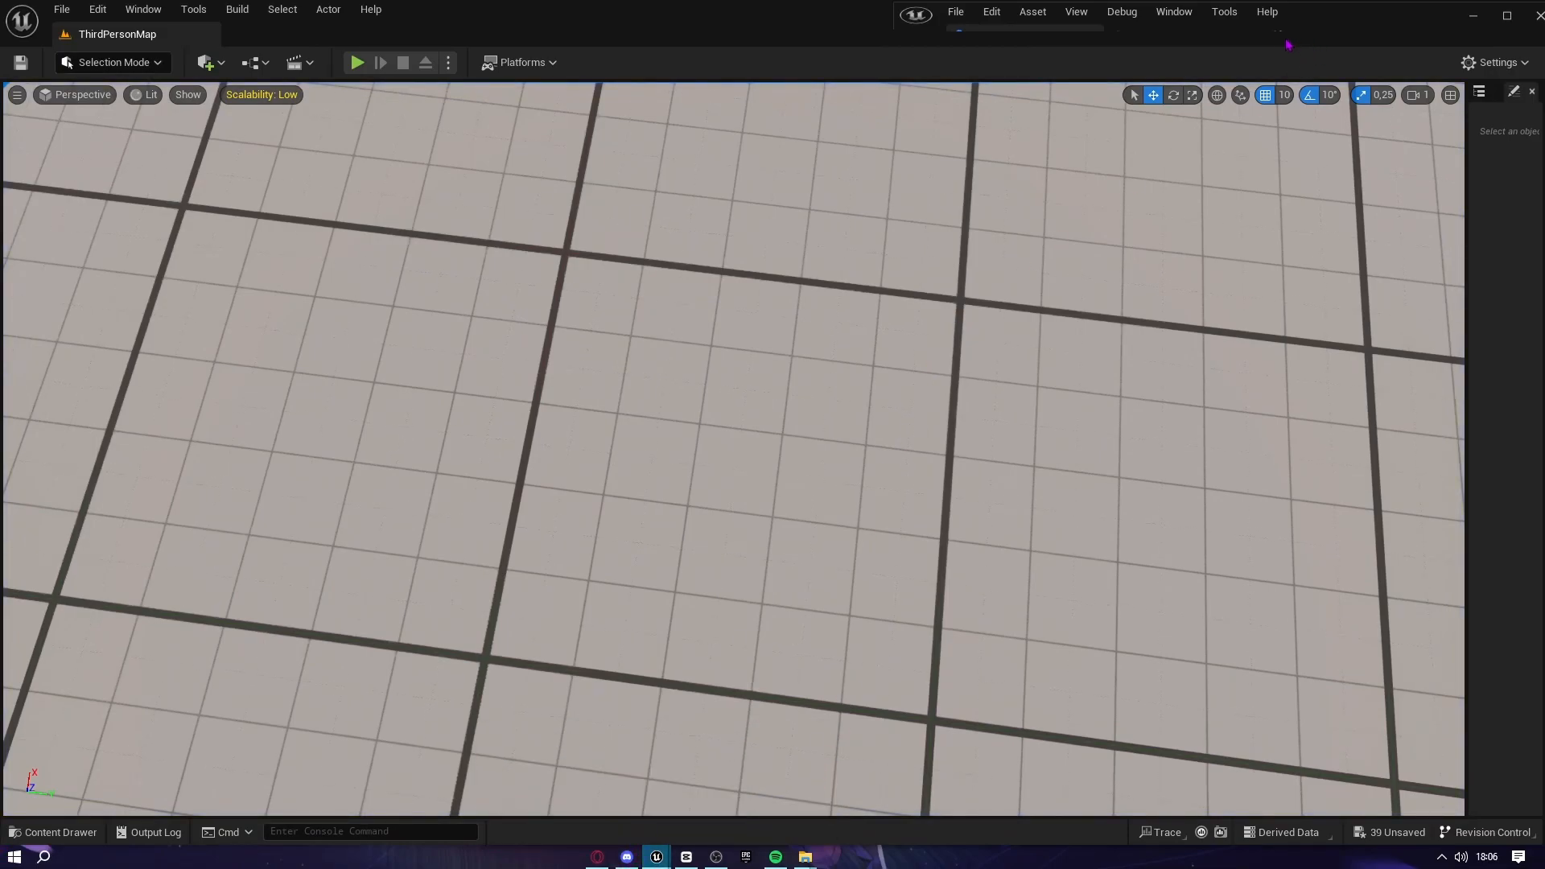
drag(893, 24, 405, 47)
click(1508, 15)
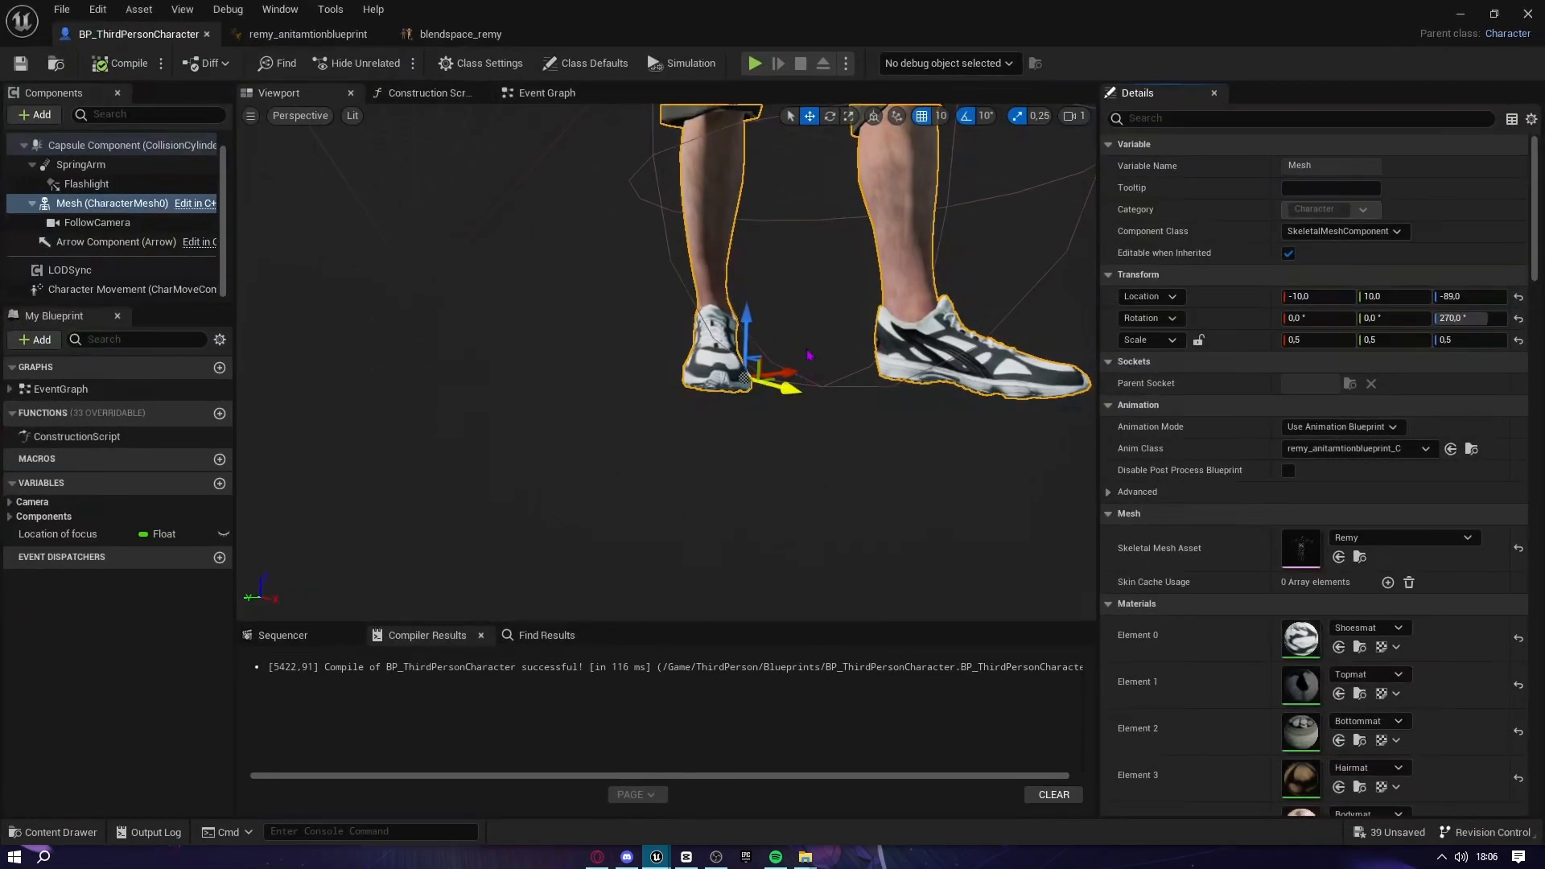
drag(1489, 297, 1493, 297)
key(ctrl+s)
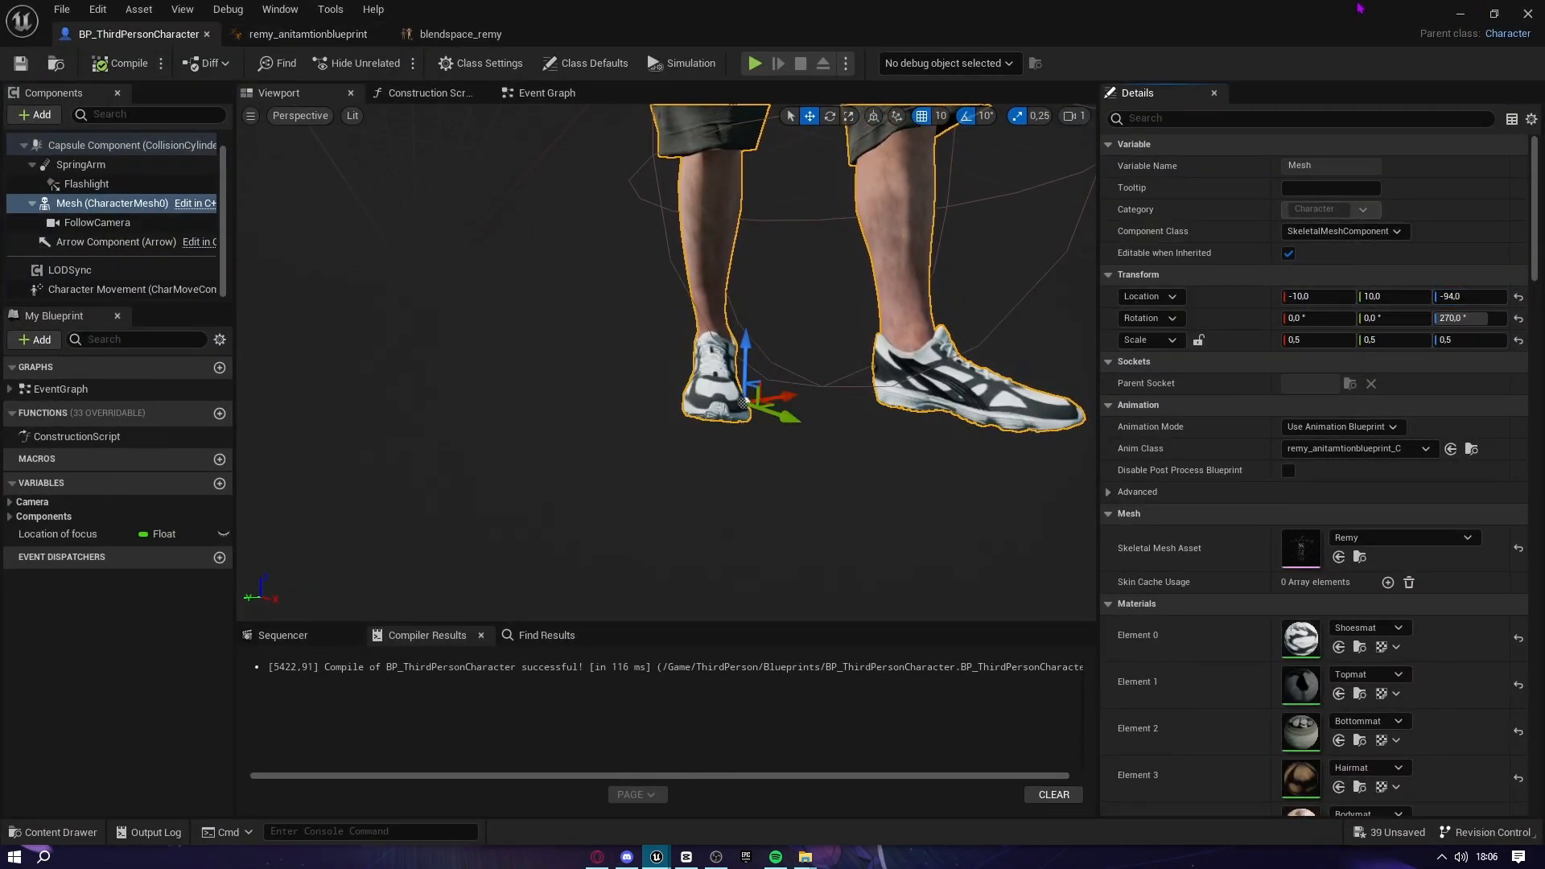
Play the level, eject, fly close to Remy's shoes to examine their contact with the floor, and stop the session
click(1460, 14)
click(358, 62)
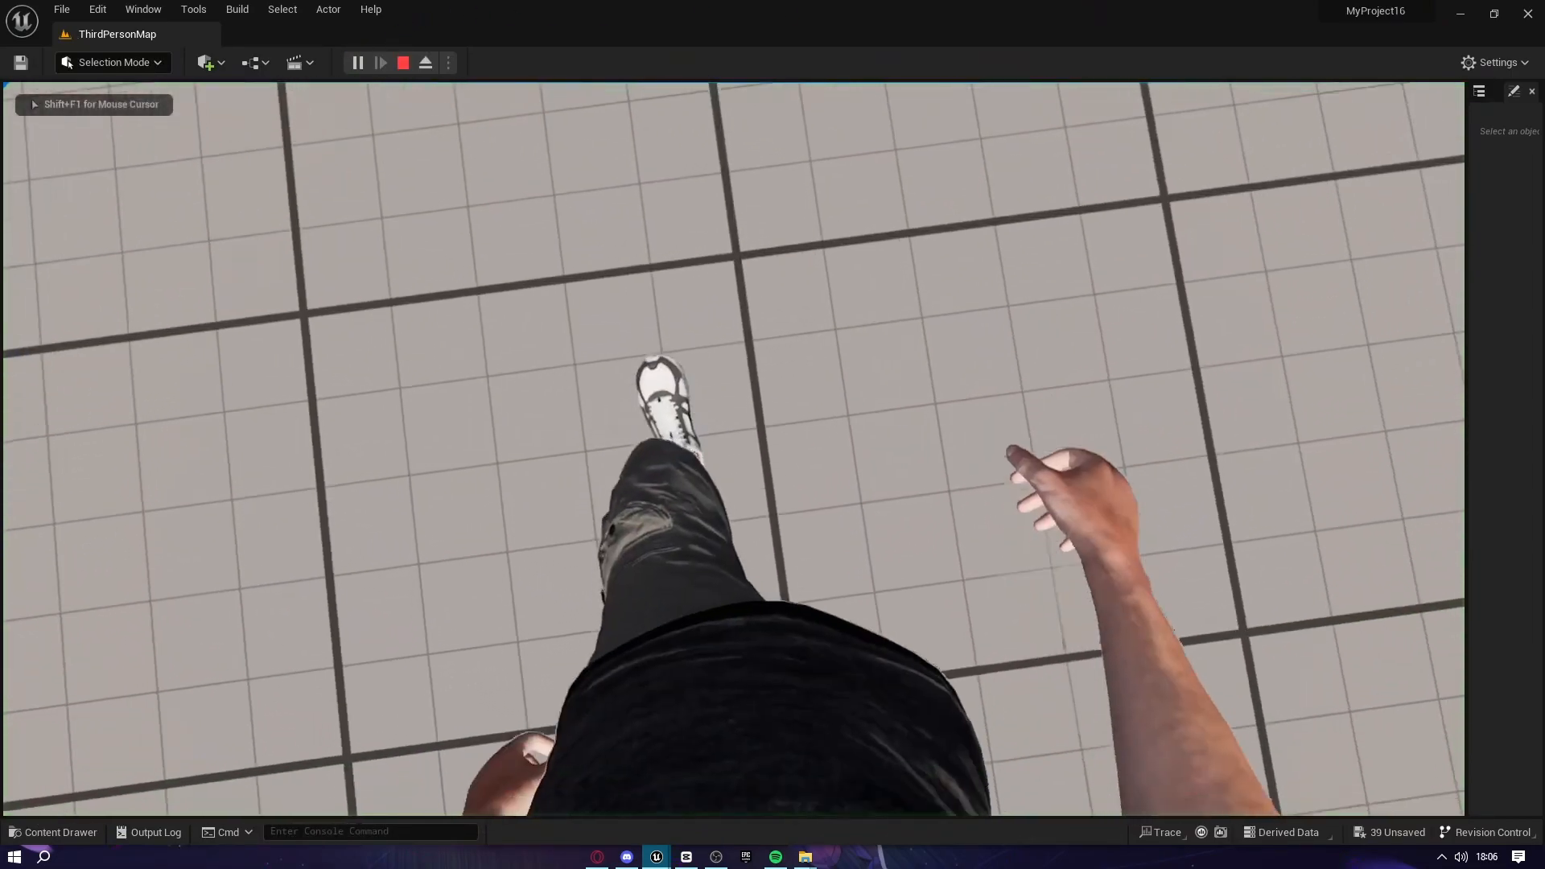
key(F8)
mouse_move(861, 525)
right_down()
mouse_move(748, 458)
mouse_move(784, 330)
mouse_move(768, 321)
mouse_move(873, 555)
mouse_move(868, 530)
right_up()
key(w)
key(w)
key(q)
key(e)
key(s)
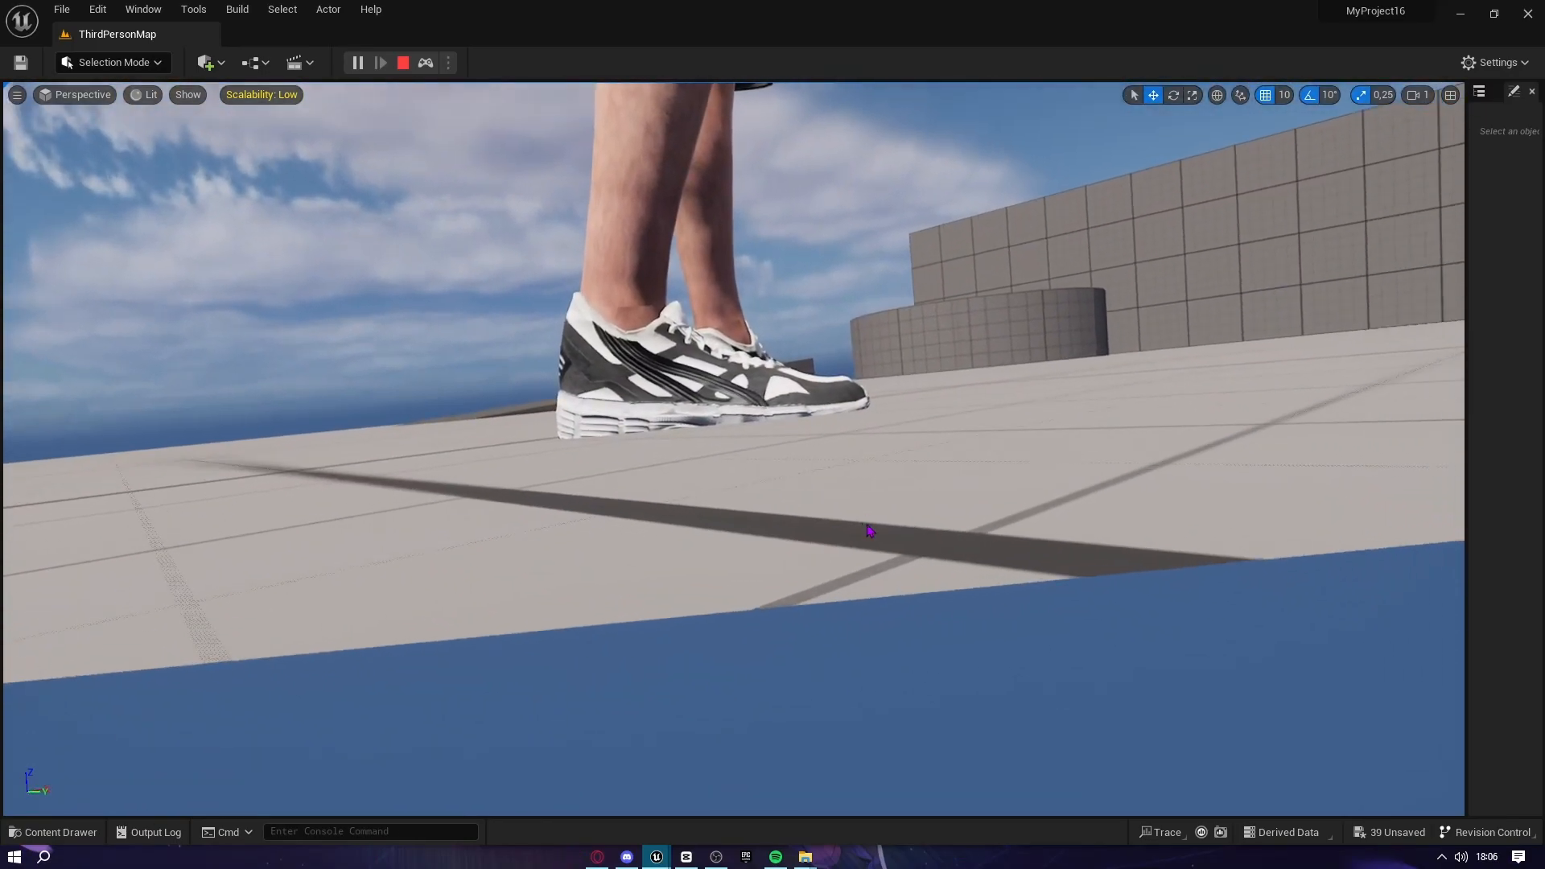
key(Escape)
Set the Mesh's Z location to -93 in BP_ThirdPersonCharacter
mouse_move(657, 856)
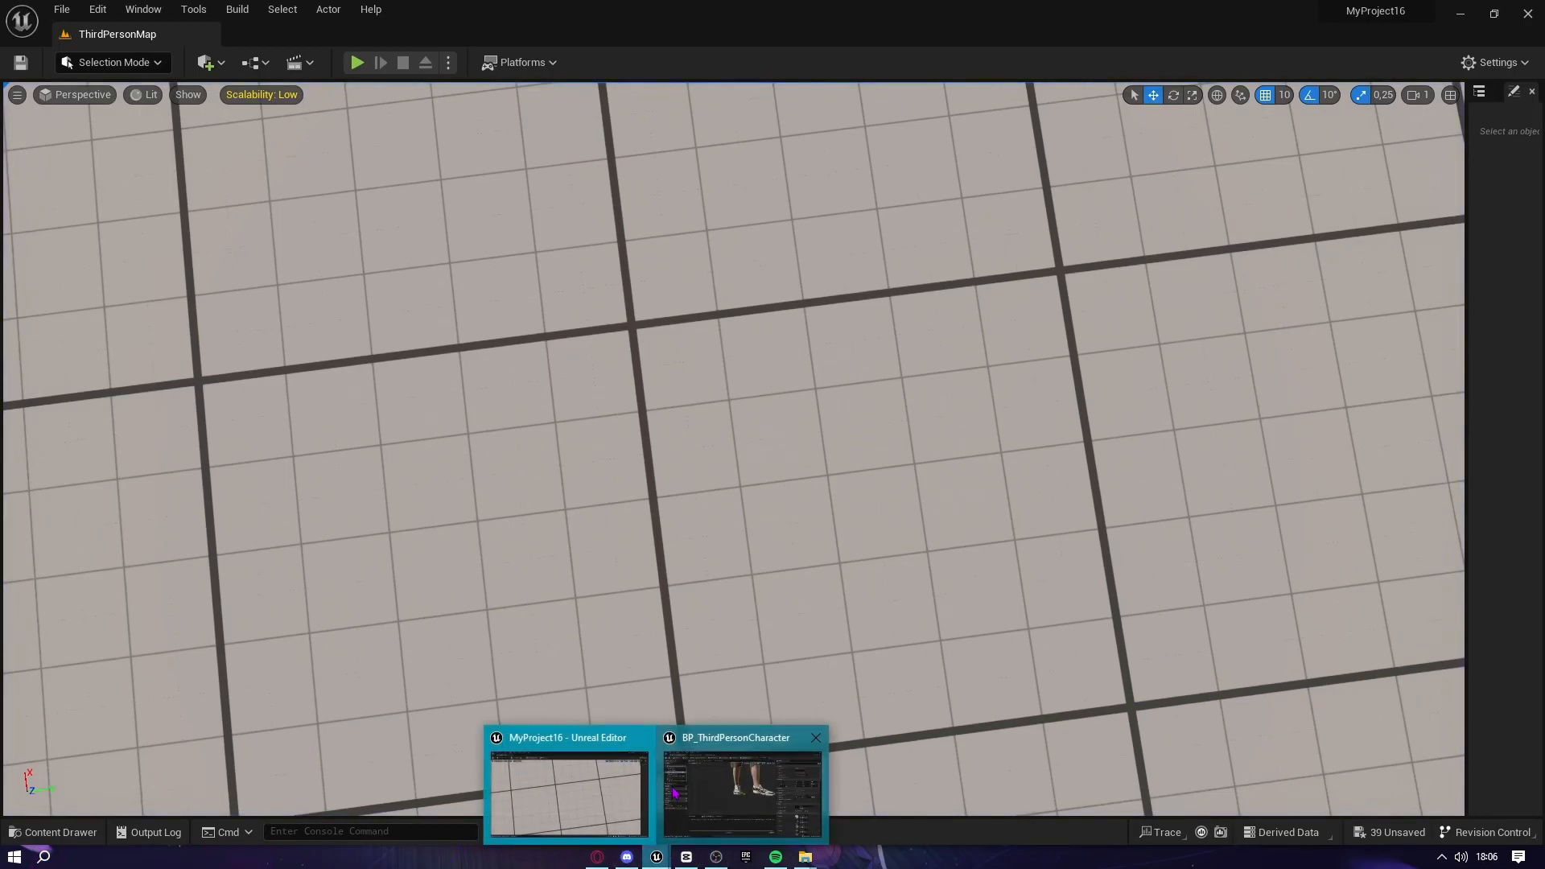
click(668, 793)
drag(1481, 298, 1473, 298)
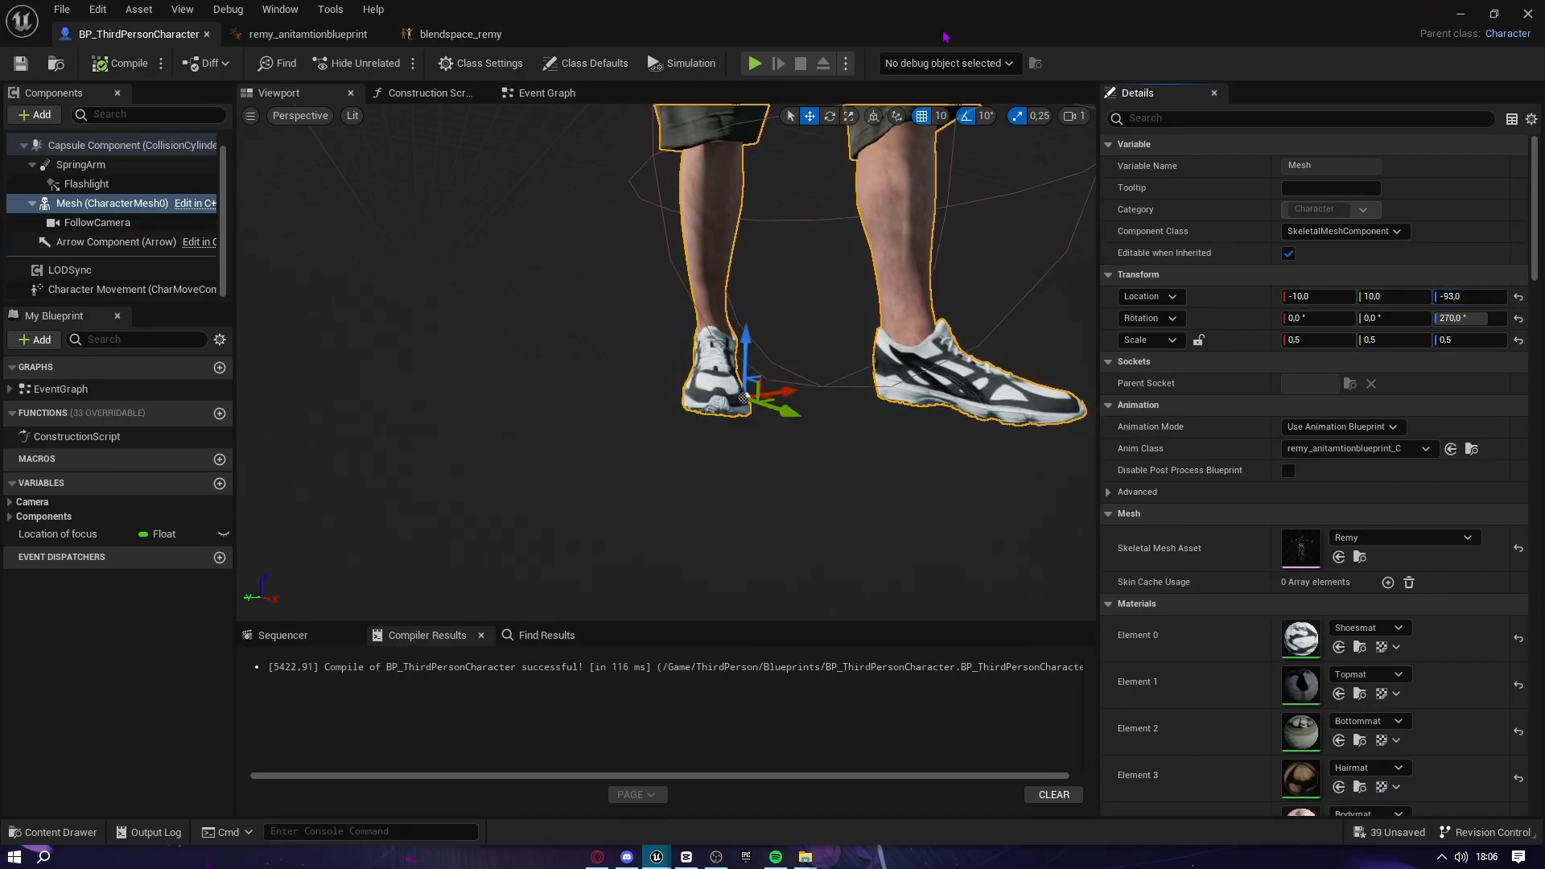
Minimize the blueprint window, run the level briefly, eject to recheck Remy's foot height, and stop the session
click(1494, 13)
drag(1114, 27, 1141, 38)
click(1472, 18)
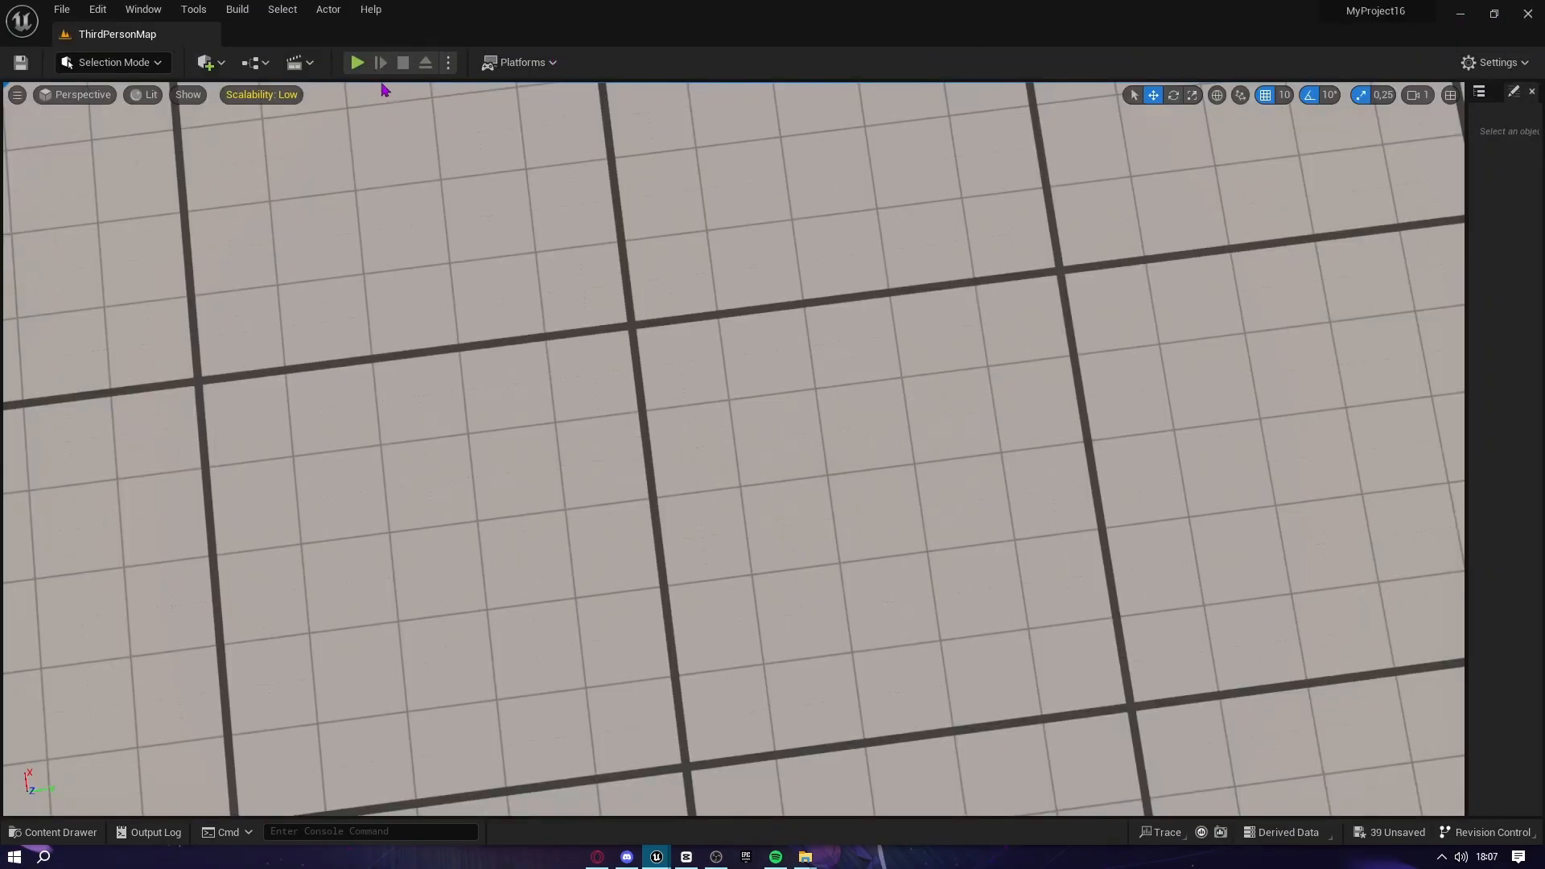
click(358, 62)
key(F8)
right_drag(814, 550, 814, 482)
key(Escape)
Play the level again, eject from the pawn, and fly away to view Remy standing in the map from a distance
click(357, 62)
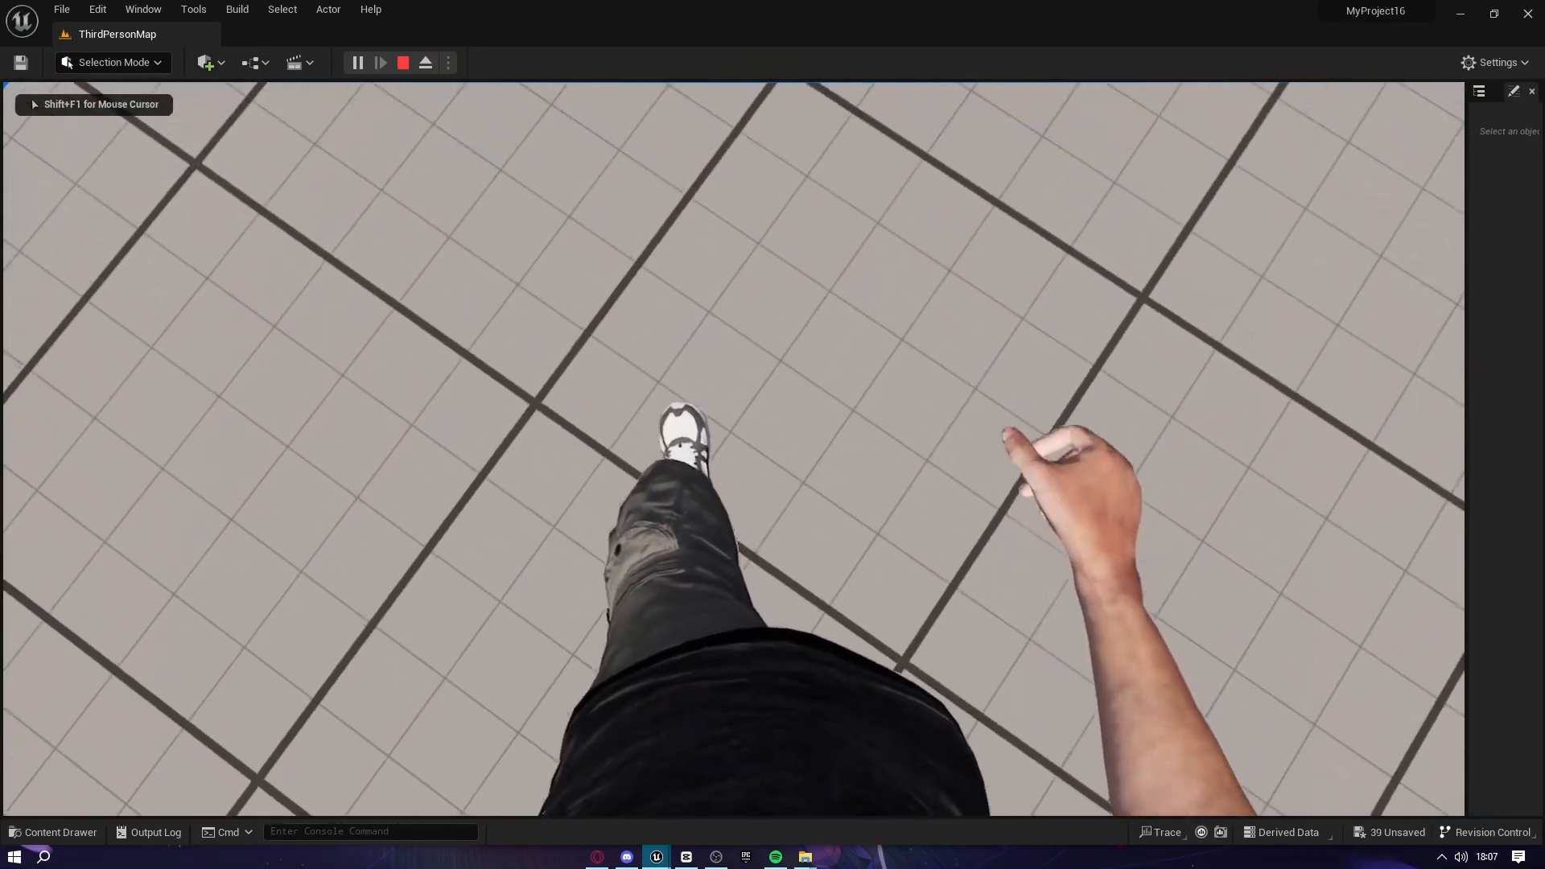
key(F8)
key(w)
right_drag(734, 448, 793, 354)
key(s)
key(w)
key(s)
key(s)
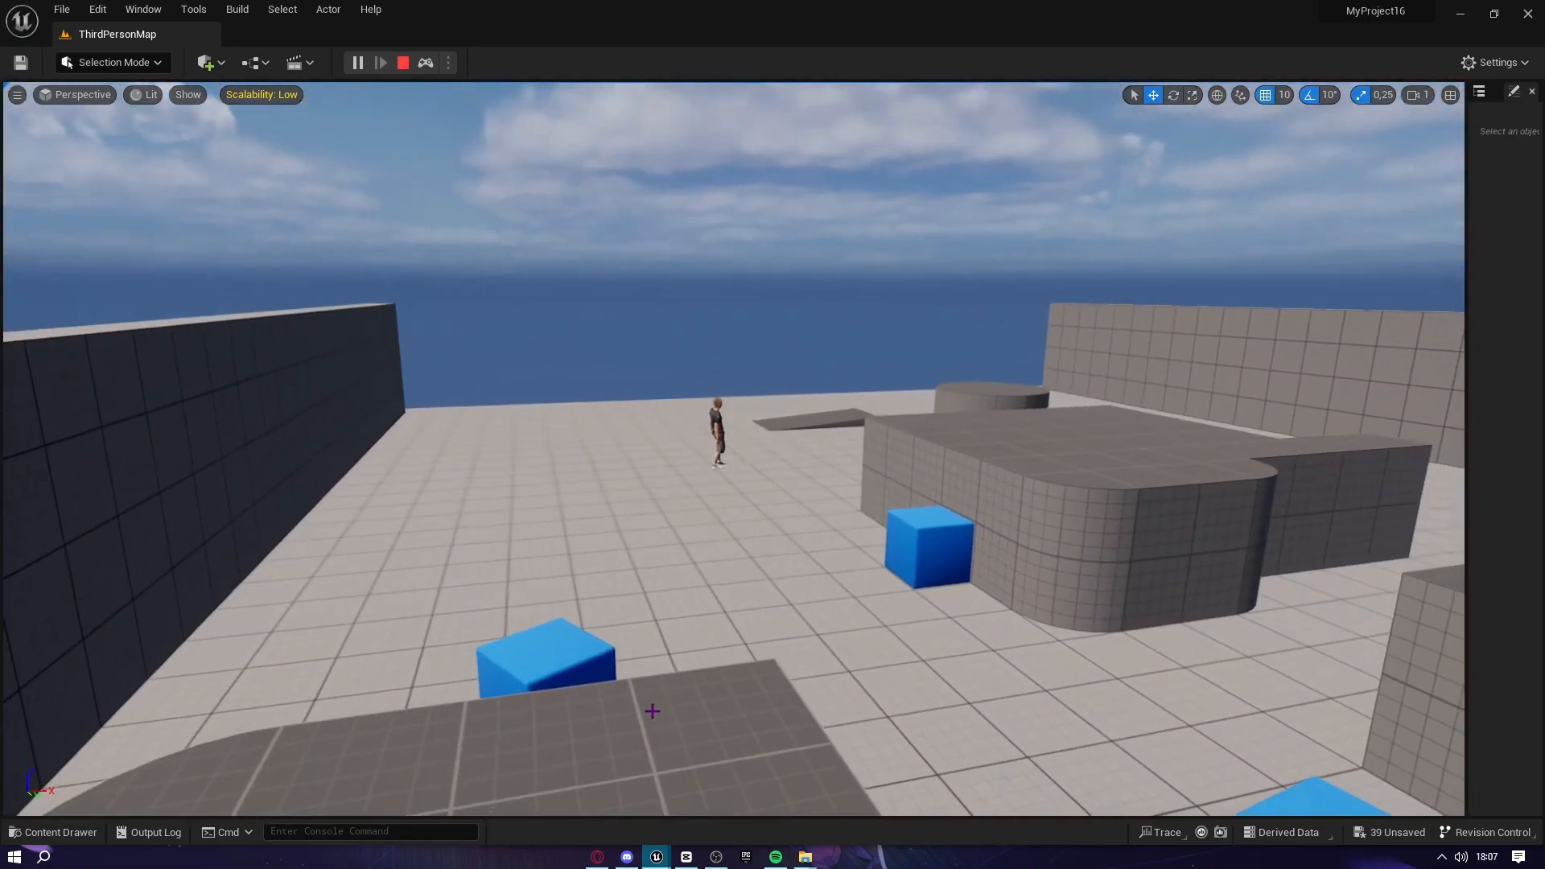